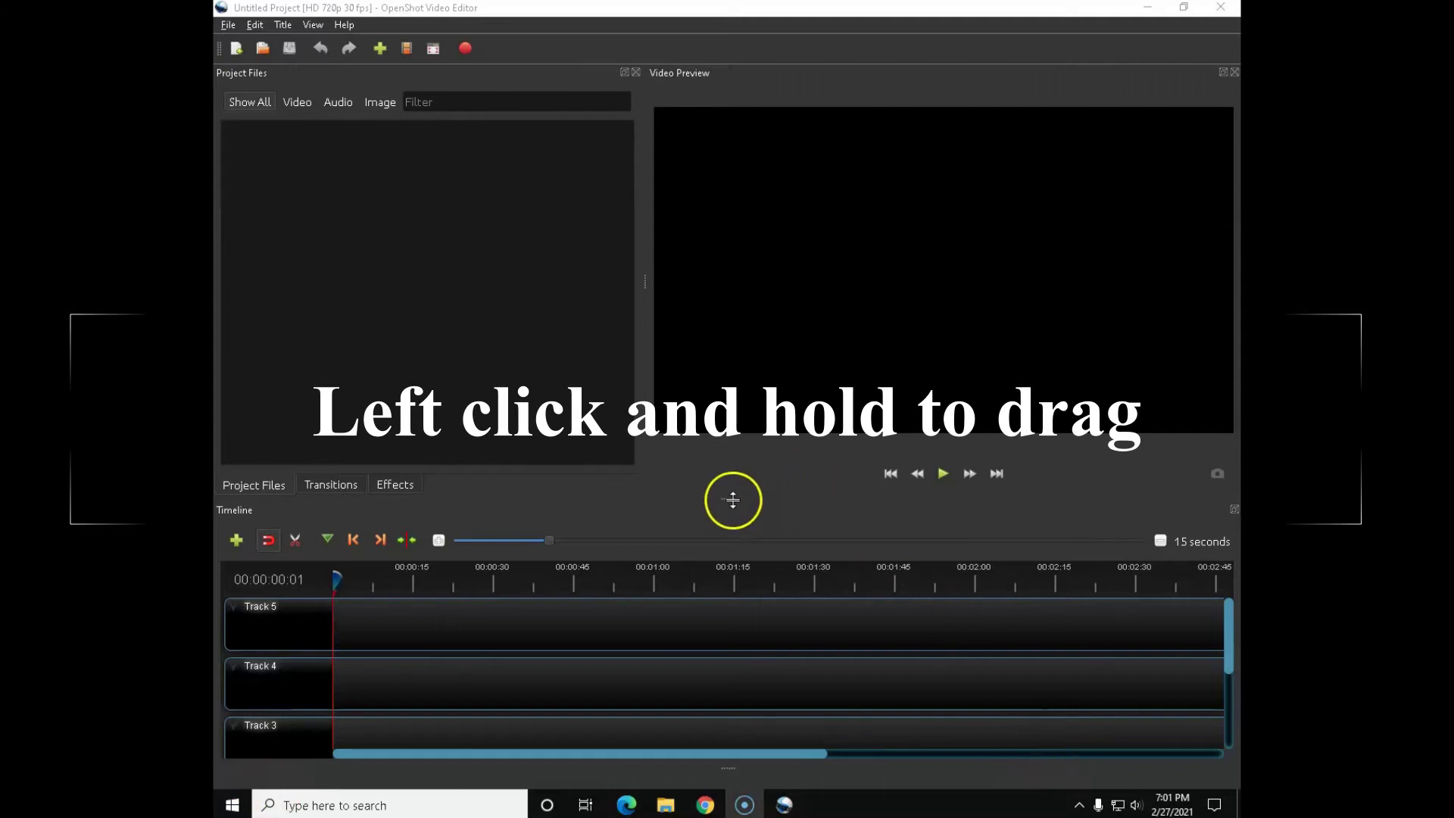
Enlarge the timeline area upward so that more tracks show beneath the preview
{"action": "left_click_drag", "start_coordinate": [726, 497], "coordinate": [744, 402]}
{"action": "mouse_move", "coordinate": [642, 234]}
{"action": "left_mouse_down"}
{"action": "mouse_move", "coordinate": [516, 230]}
{"action": "mouse_move", "coordinate": [642, 241]}
{"action": "left_mouse_up"}
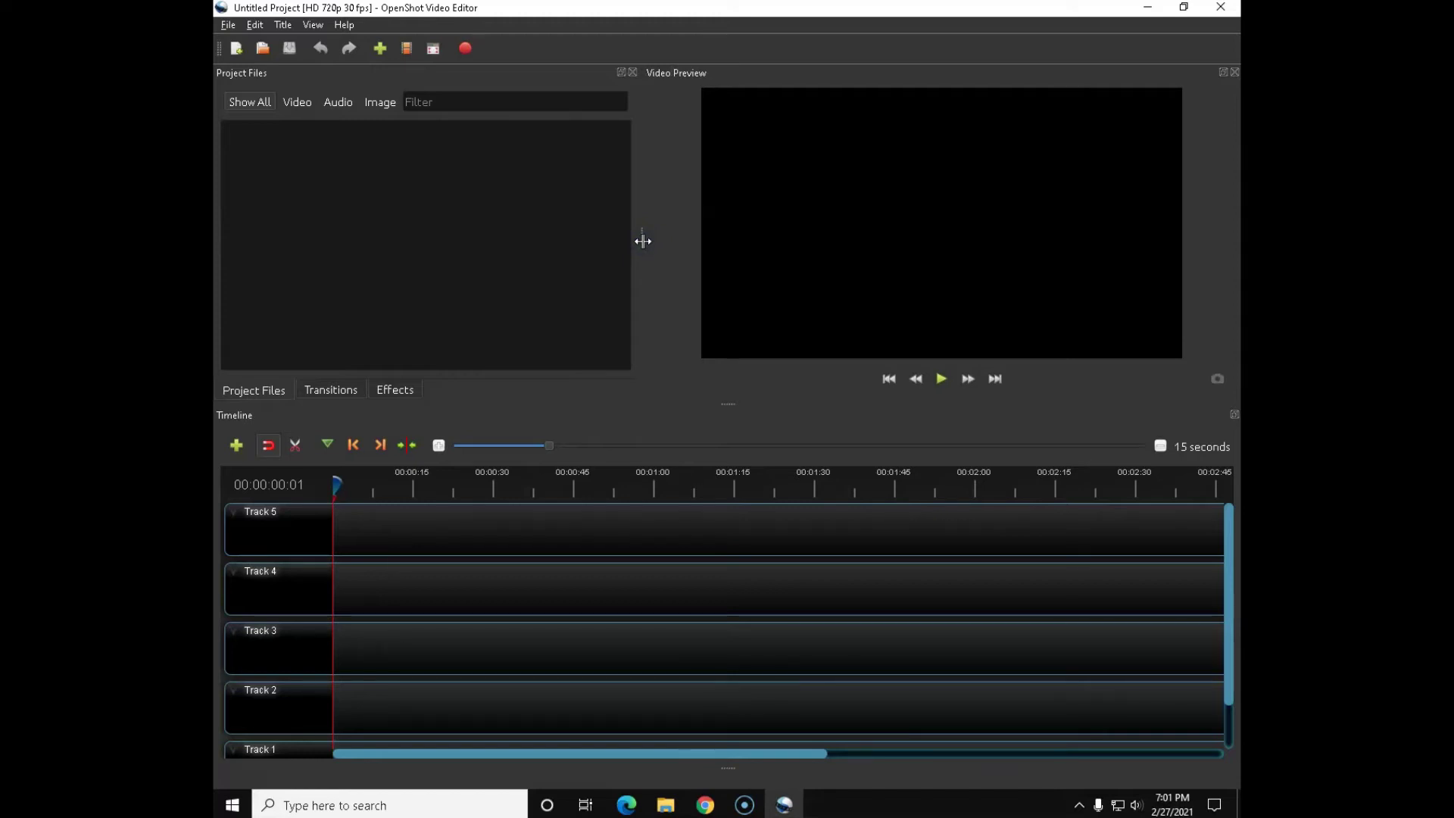
{"action": "left_click", "coordinate": [710, 258]}
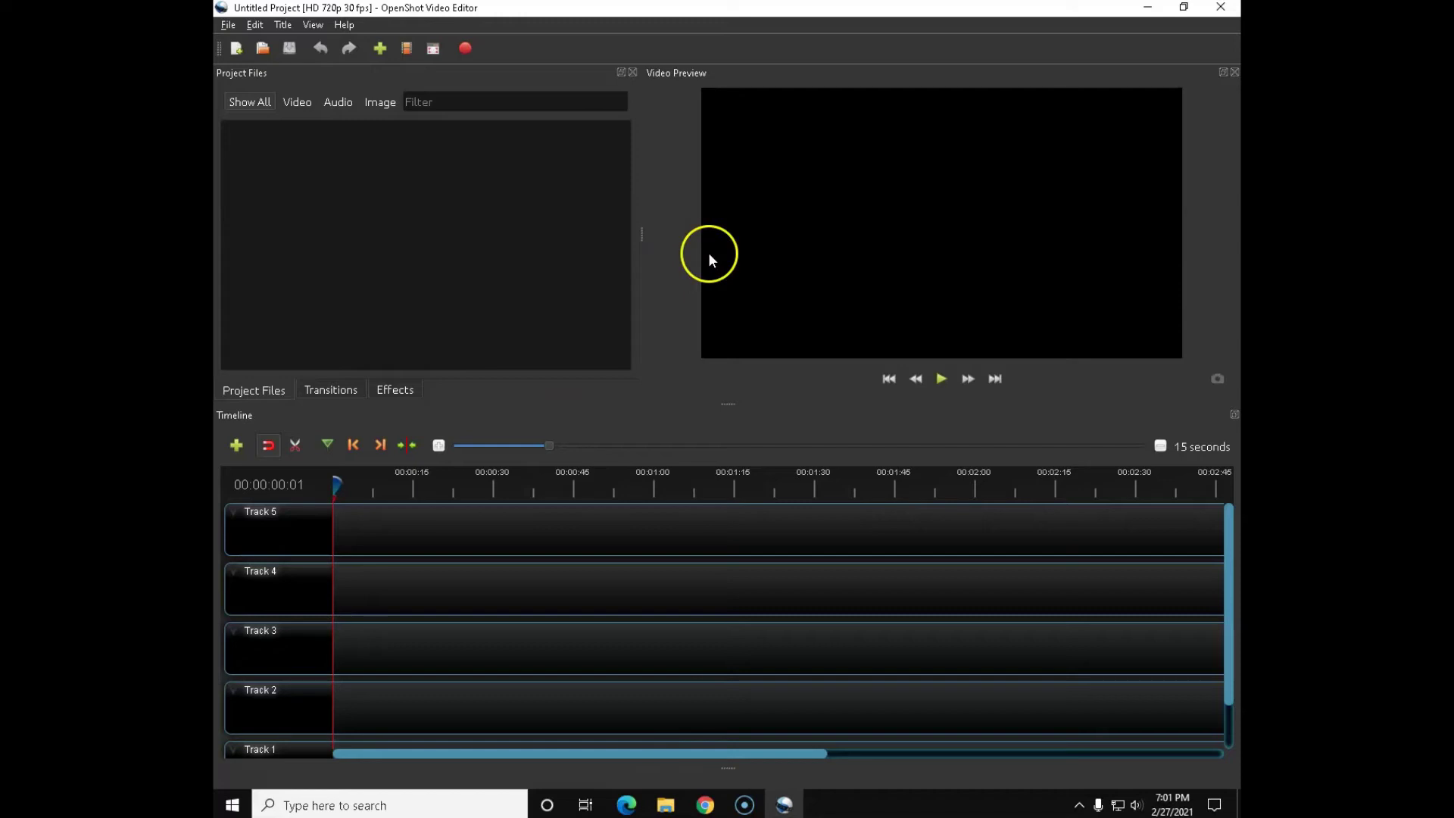
Remove Track 5, Track 4 and Track 3 from the timeline, keeping only Track 2 and Track 1
{"action": "right_click", "coordinate": [276, 527]}
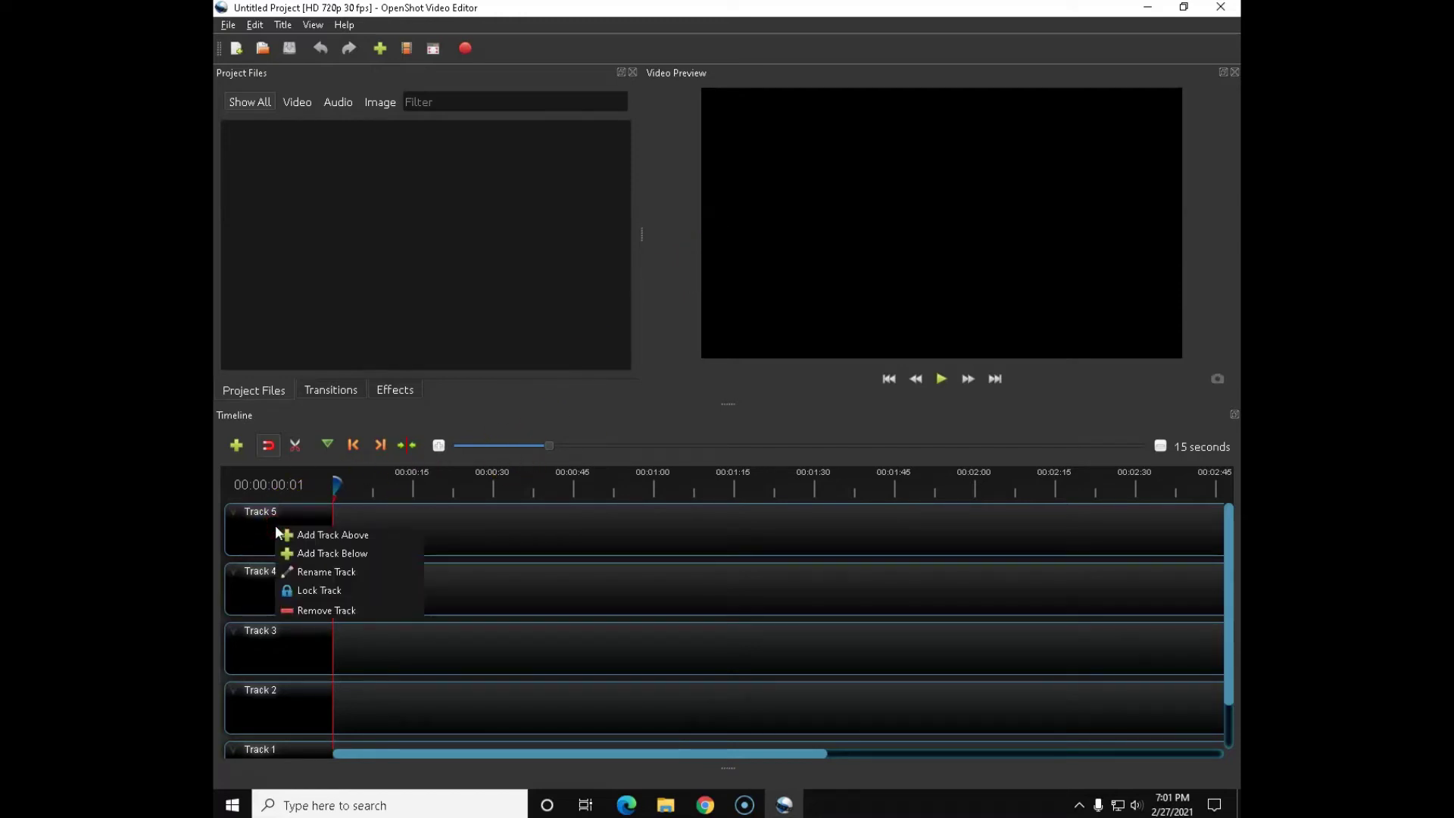
{"action": "left_click", "coordinate": [303, 611]}
{"action": "right_click", "coordinate": [273, 545]}
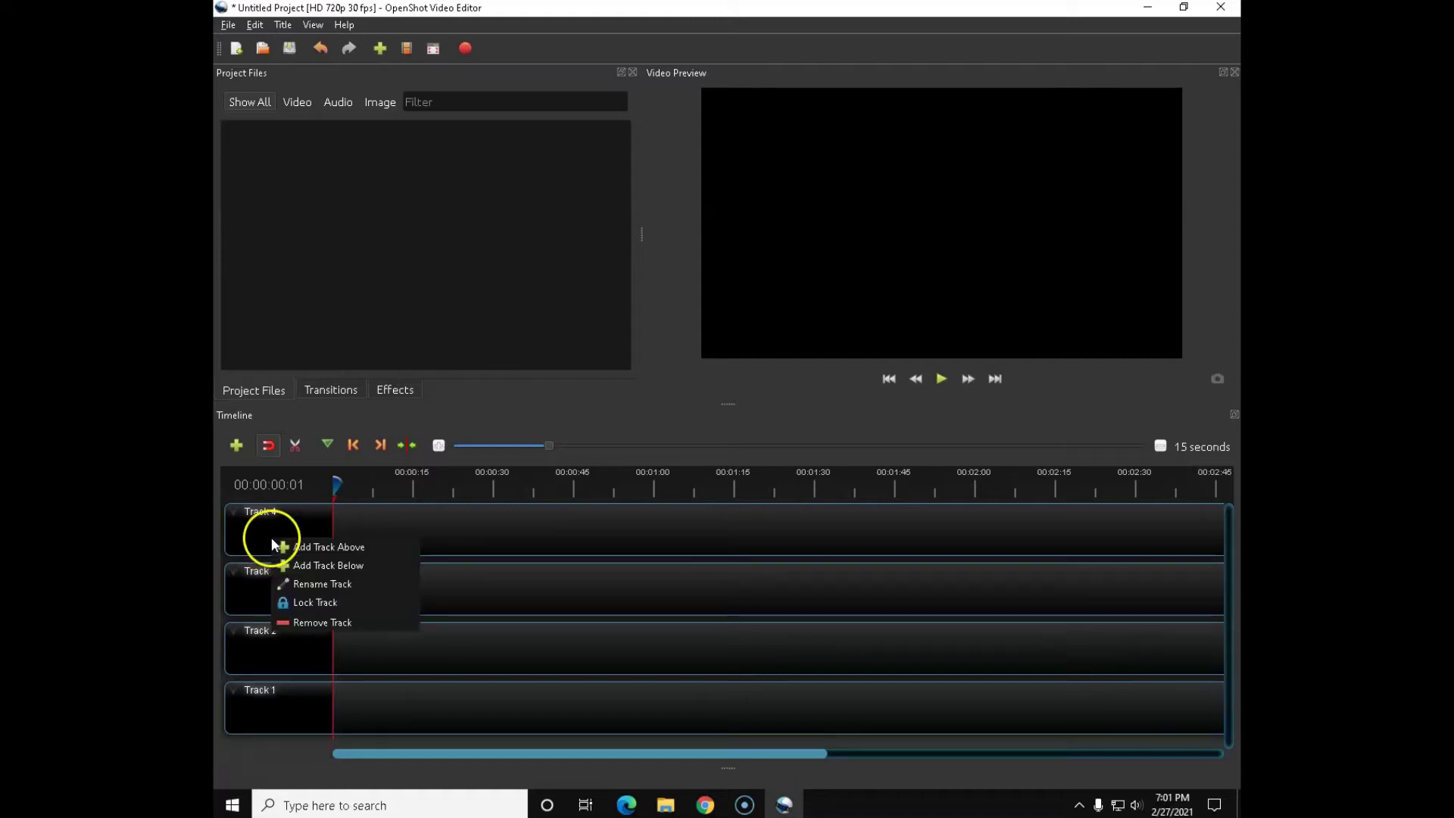
{"action": "left_click", "coordinate": [308, 627]}
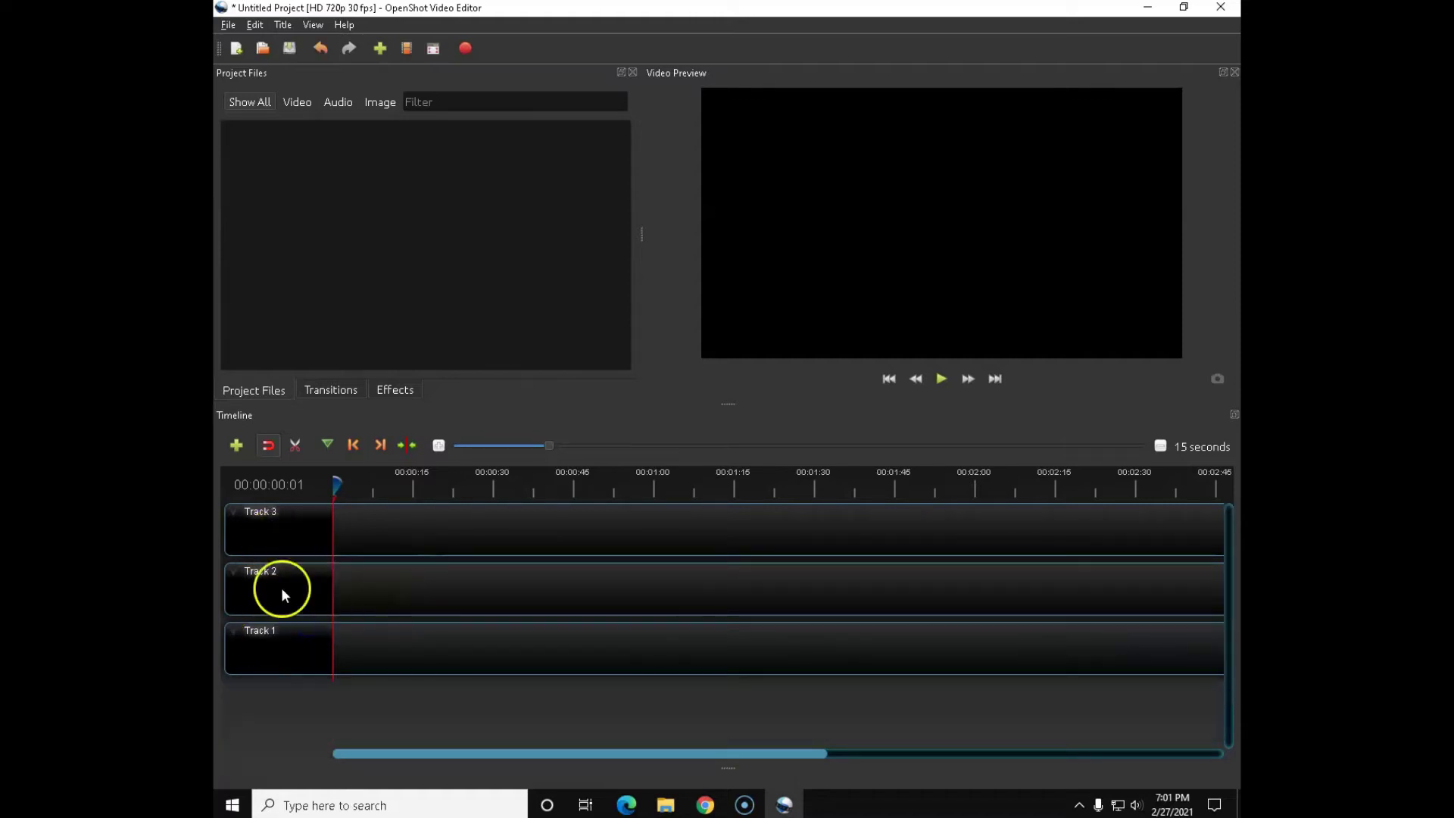
{"action": "right_click", "coordinate": [280, 515]}
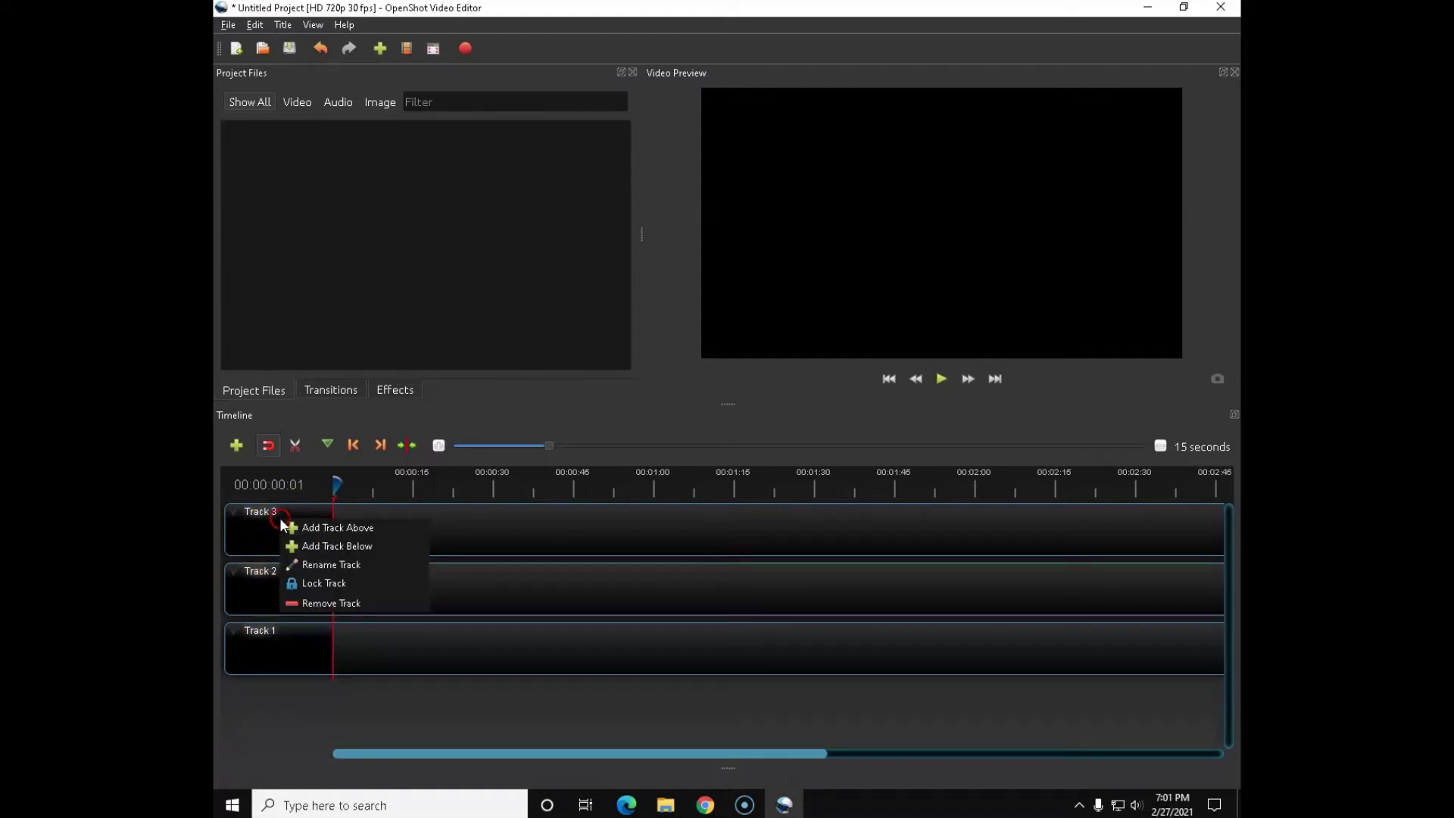
{"action": "left_click", "coordinate": [296, 605]}
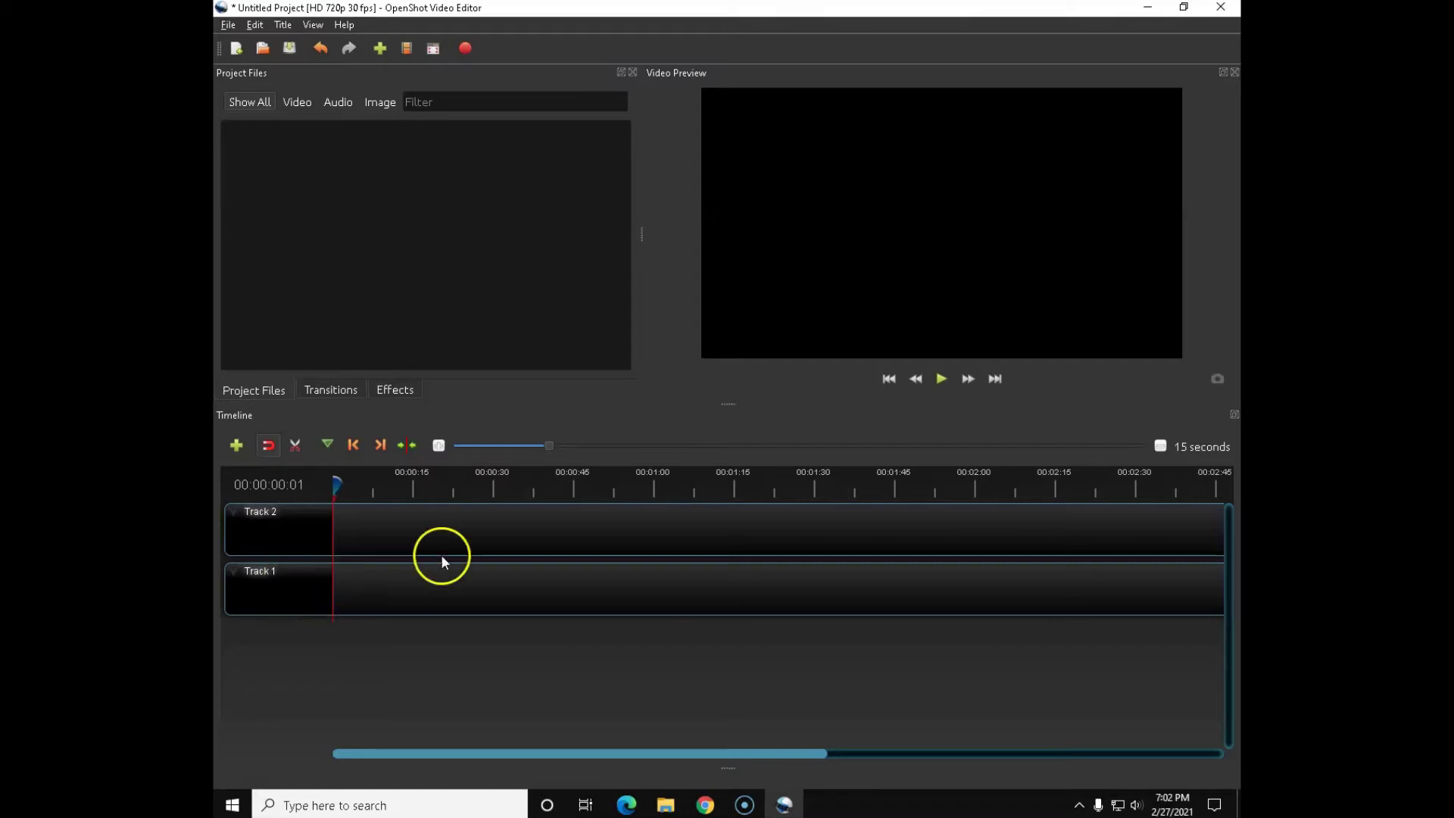
Shrink the timeline area and rearrange the Video Preview, Project Files and Timeline panels into a different layout
{"action": "left_click_drag", "start_coordinate": [727, 402], "coordinate": [703, 510]}
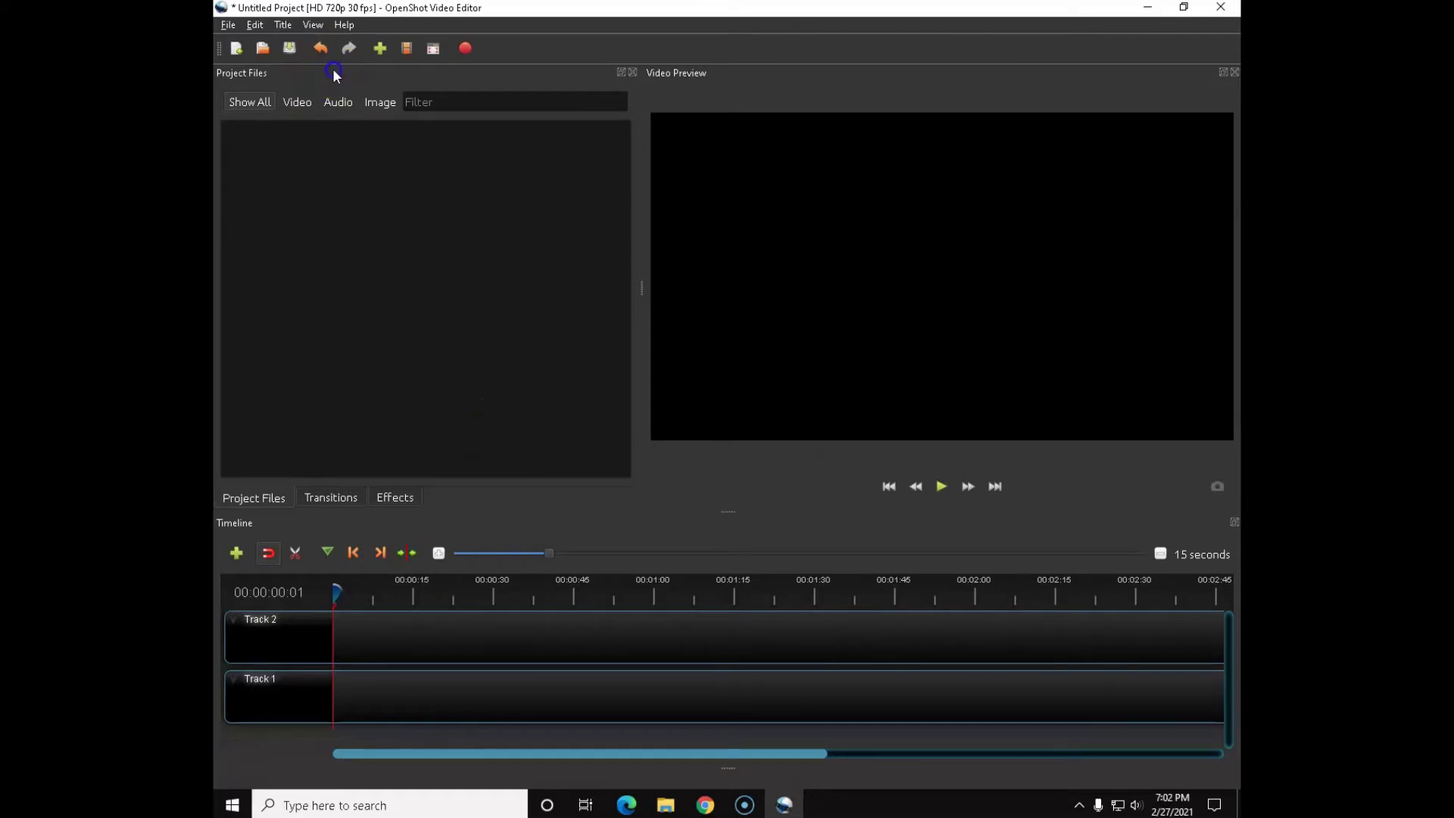
{"action": "mouse_move", "coordinate": [768, 72]}
{"action": "left_mouse_down"}
{"action": "mouse_move", "coordinate": [769, 116]}
{"action": "mouse_move", "coordinate": [771, 94]}
{"action": "left_mouse_up"}
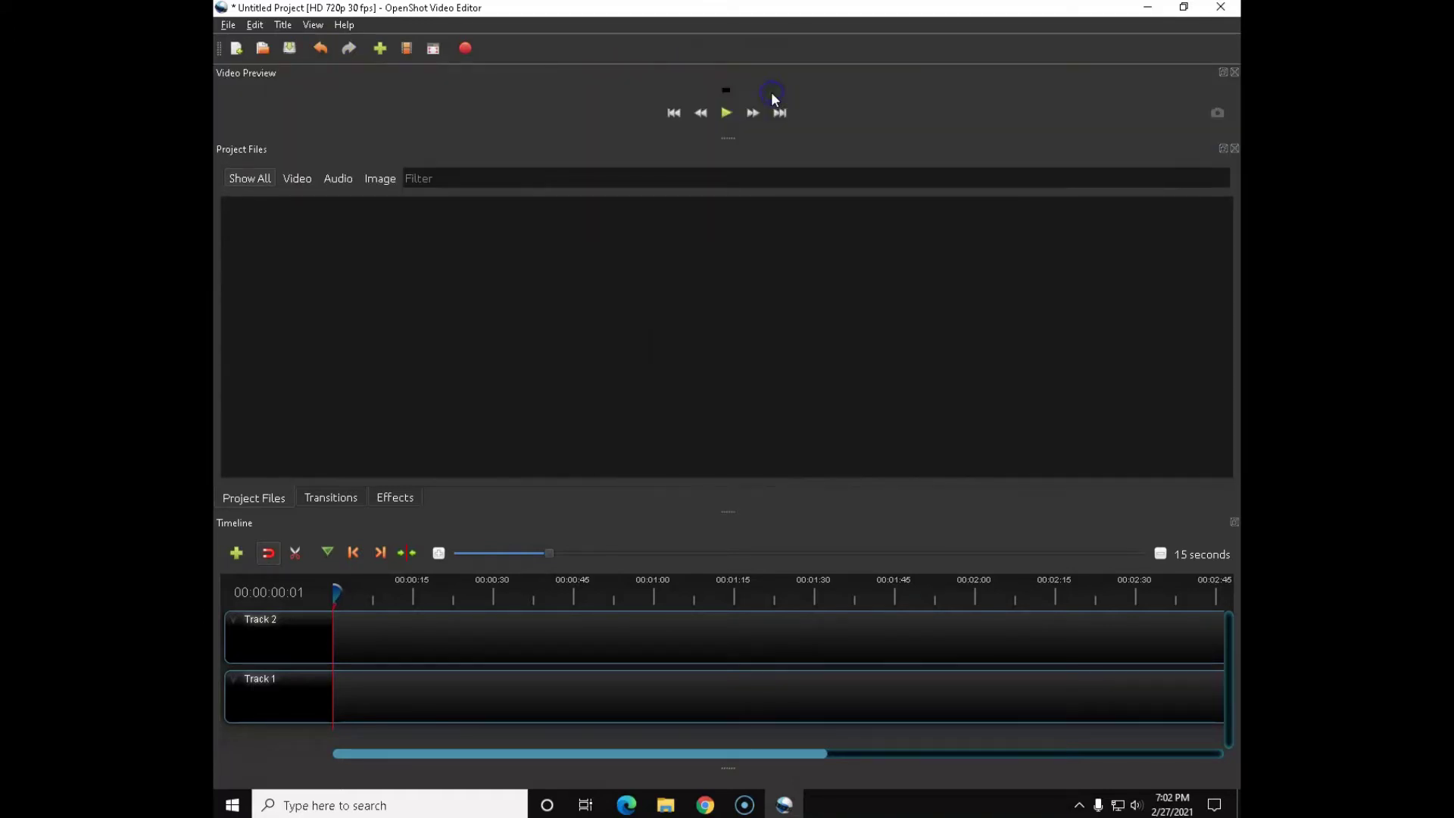
{"action": "left_click_drag", "start_coordinate": [344, 72], "coordinate": [235, 436]}
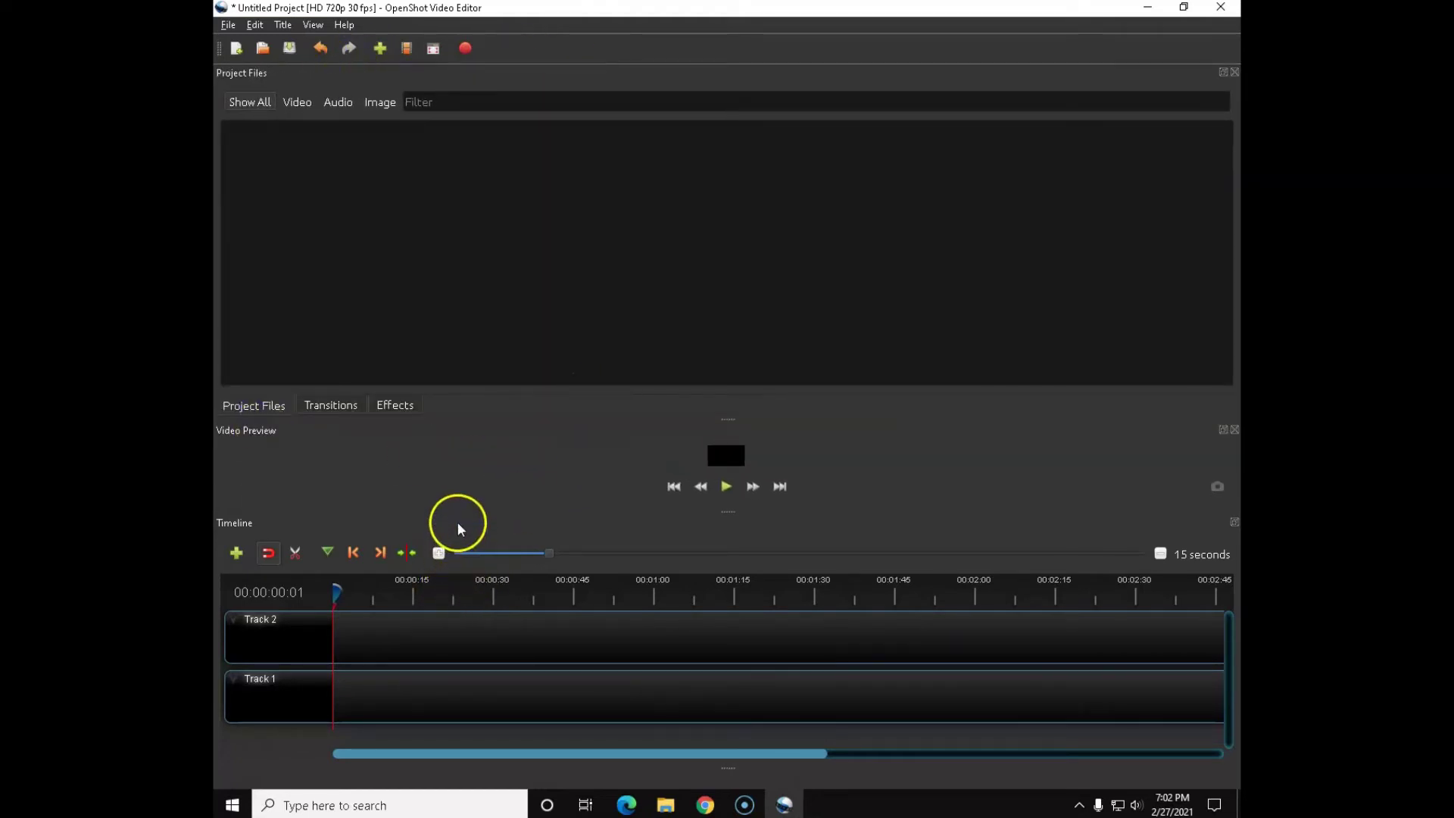
{"action": "left_click_drag", "start_coordinate": [269, 521], "coordinate": [902, 187]}
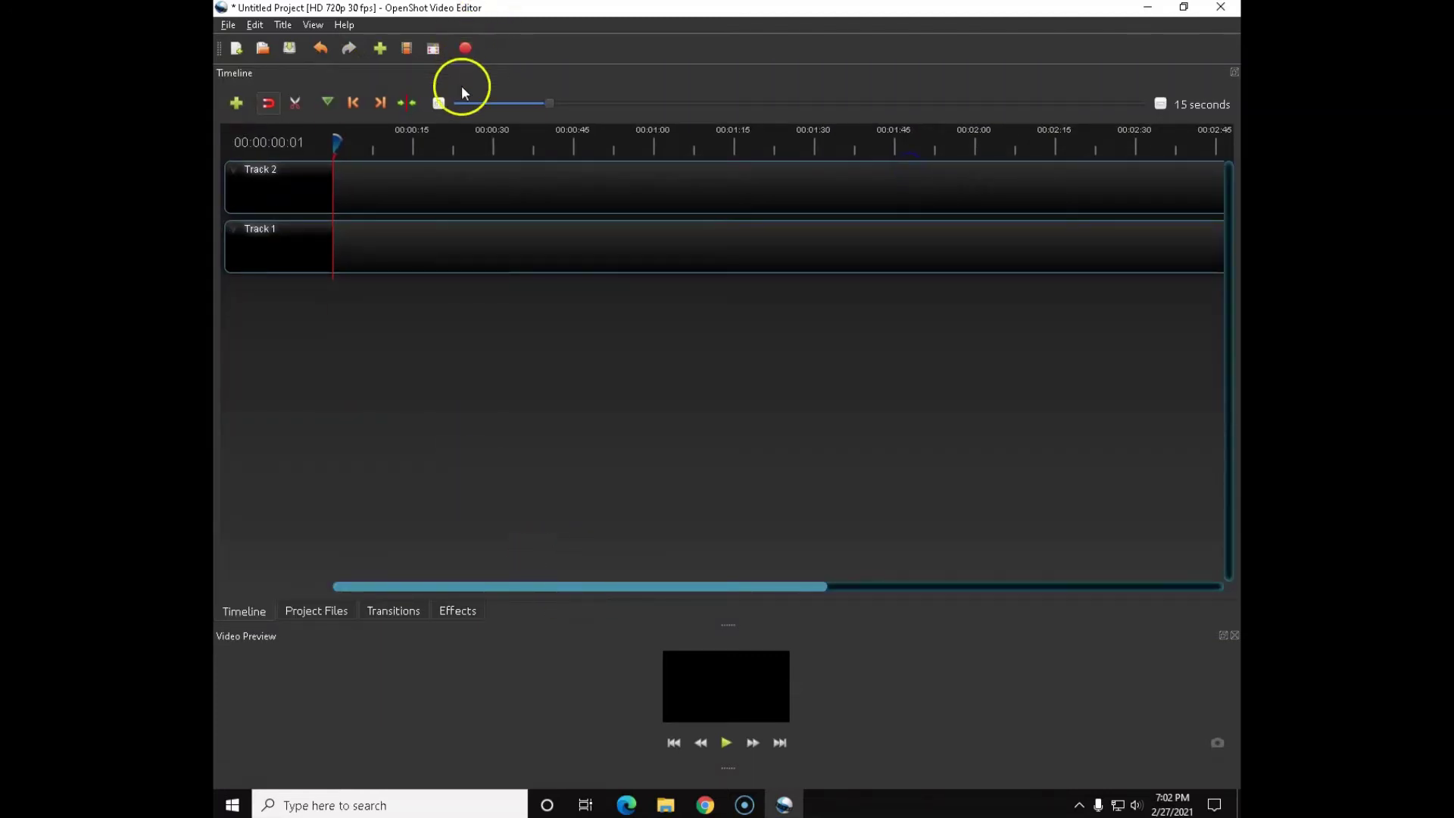
{"action": "left_click_drag", "start_coordinate": [352, 75], "coordinate": [268, 447]}
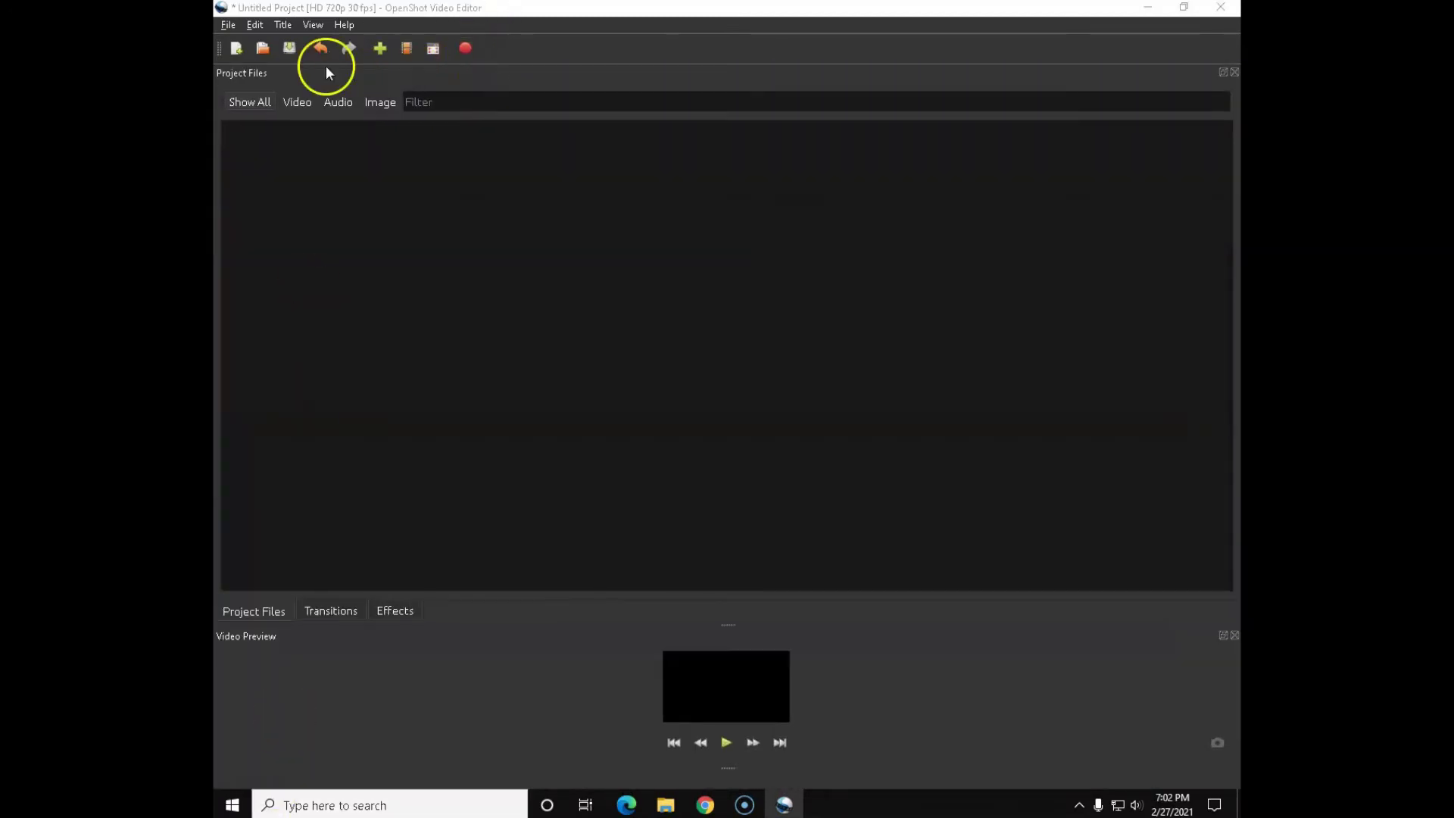
Restore the default panel arrangement with Simple View
{"action": "left_click", "coordinate": [312, 26]}
{"action": "mouse_move", "coordinate": [316, 80]}
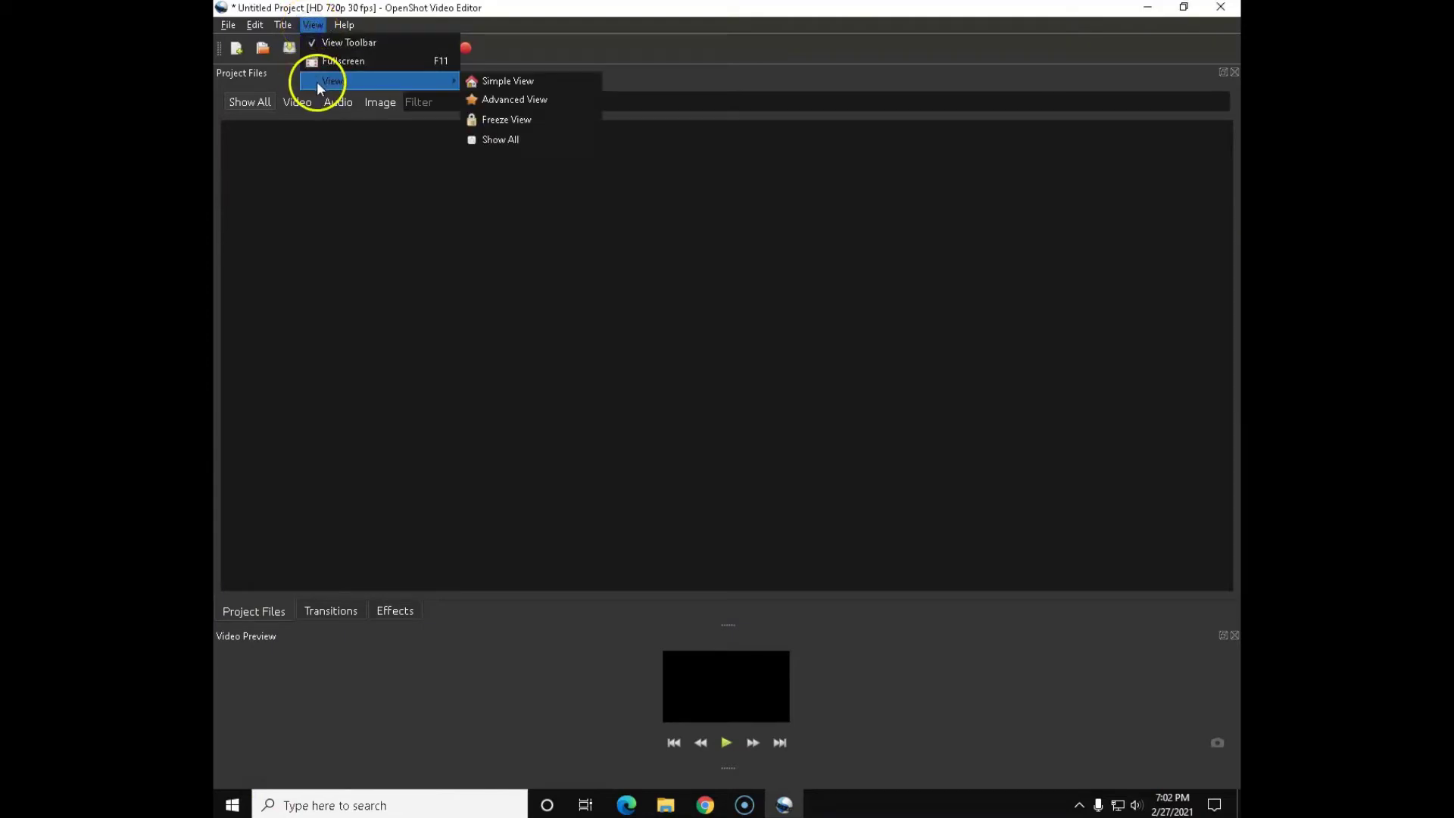
{"action": "left_click", "coordinate": [483, 80]}
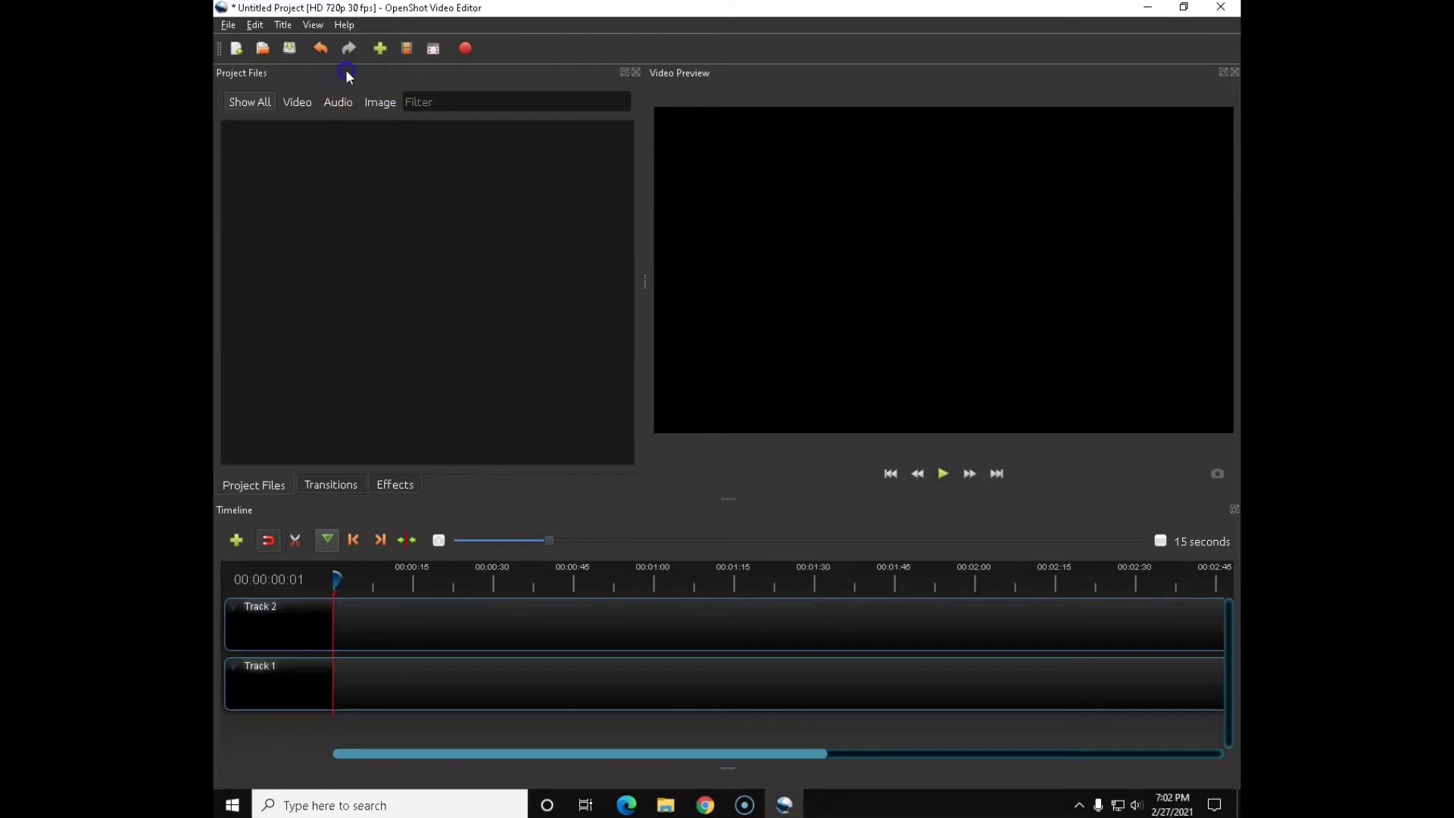
Dock Project Files as a separate full-width panel above the timeline and resize the areas so the preview and transitions get more height
{"action": "left_click_drag", "start_coordinate": [347, 76], "coordinate": [351, 530]}
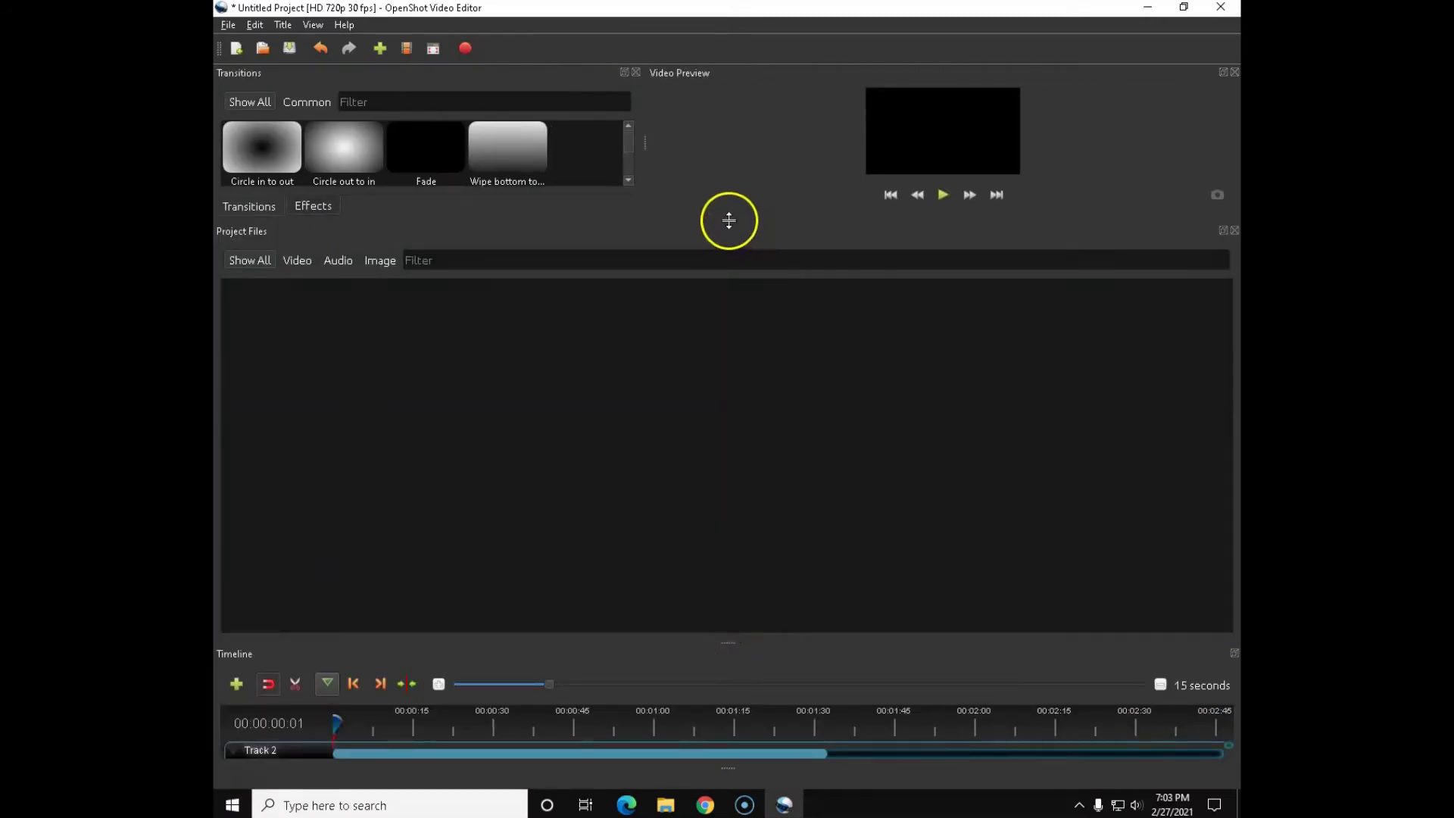
{"action": "left_click_drag", "start_coordinate": [728, 221], "coordinate": [732, 509]}
{"action": "left_click_drag", "start_coordinate": [729, 644], "coordinate": [759, 547]}
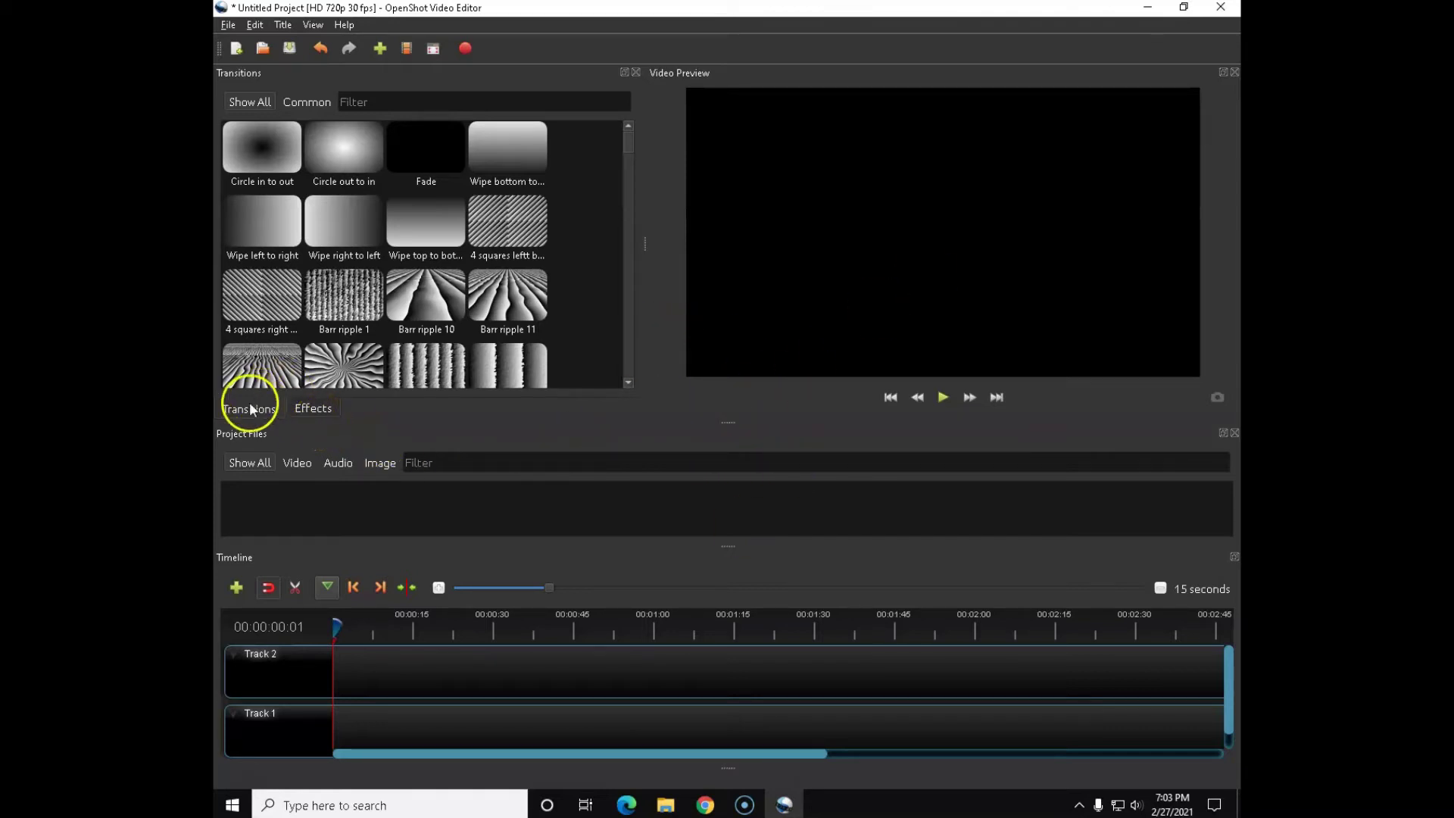
Browse the available effects and transitions by switching between their two lists
{"action": "left_click", "coordinate": [302, 413]}
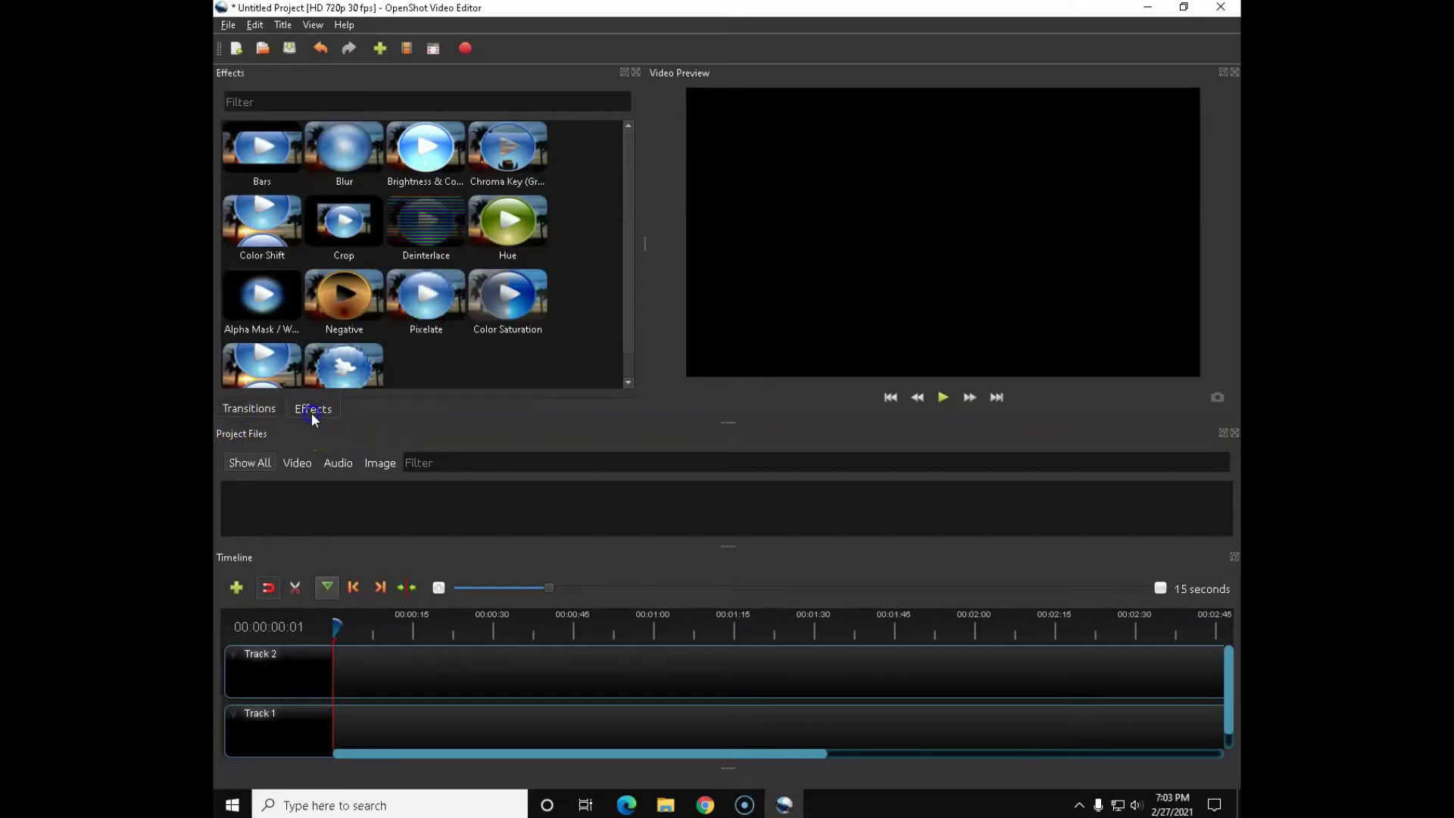
{"action": "left_click", "coordinate": [254, 410]}
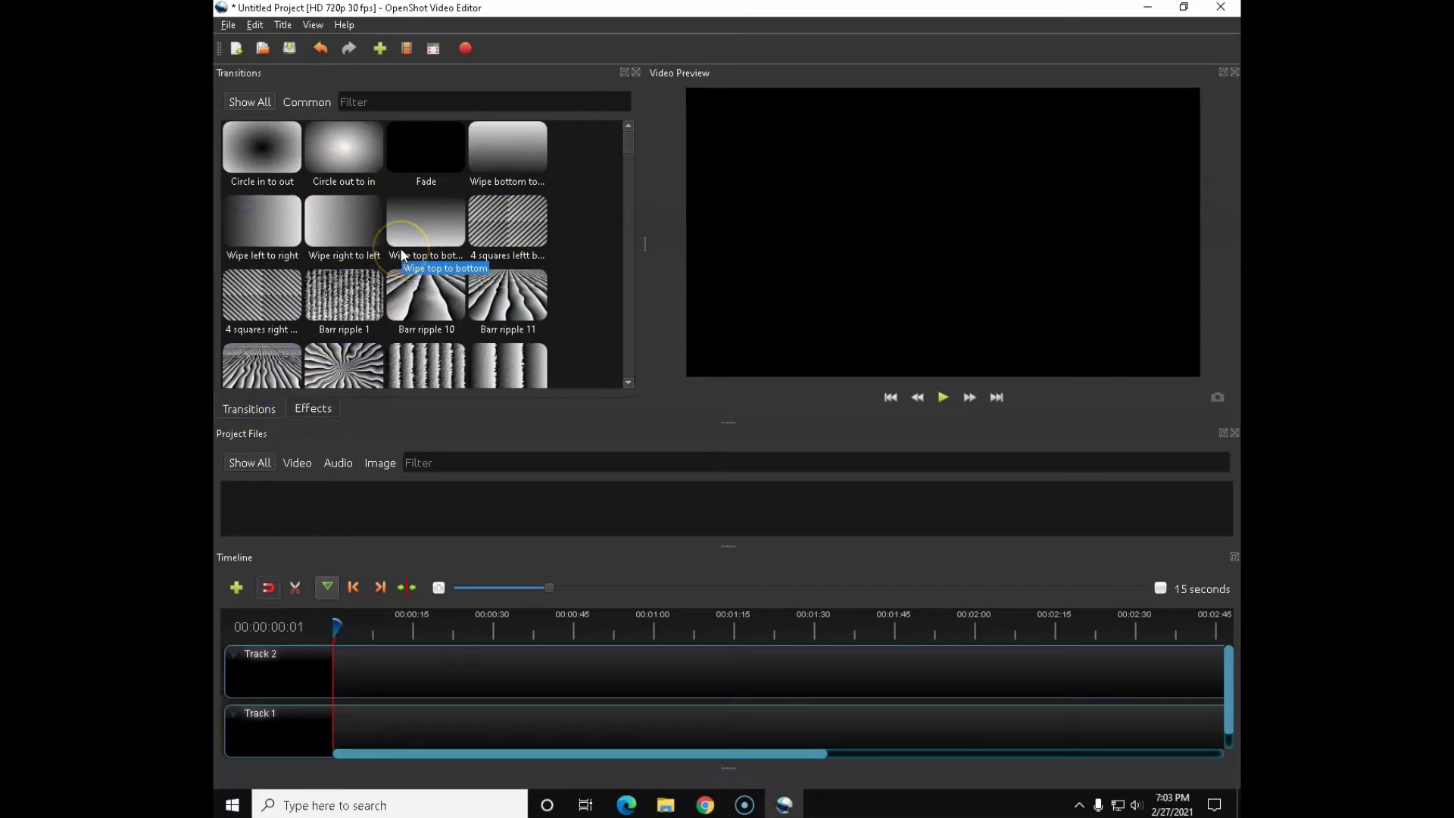
{"action": "left_click", "coordinate": [311, 413]}
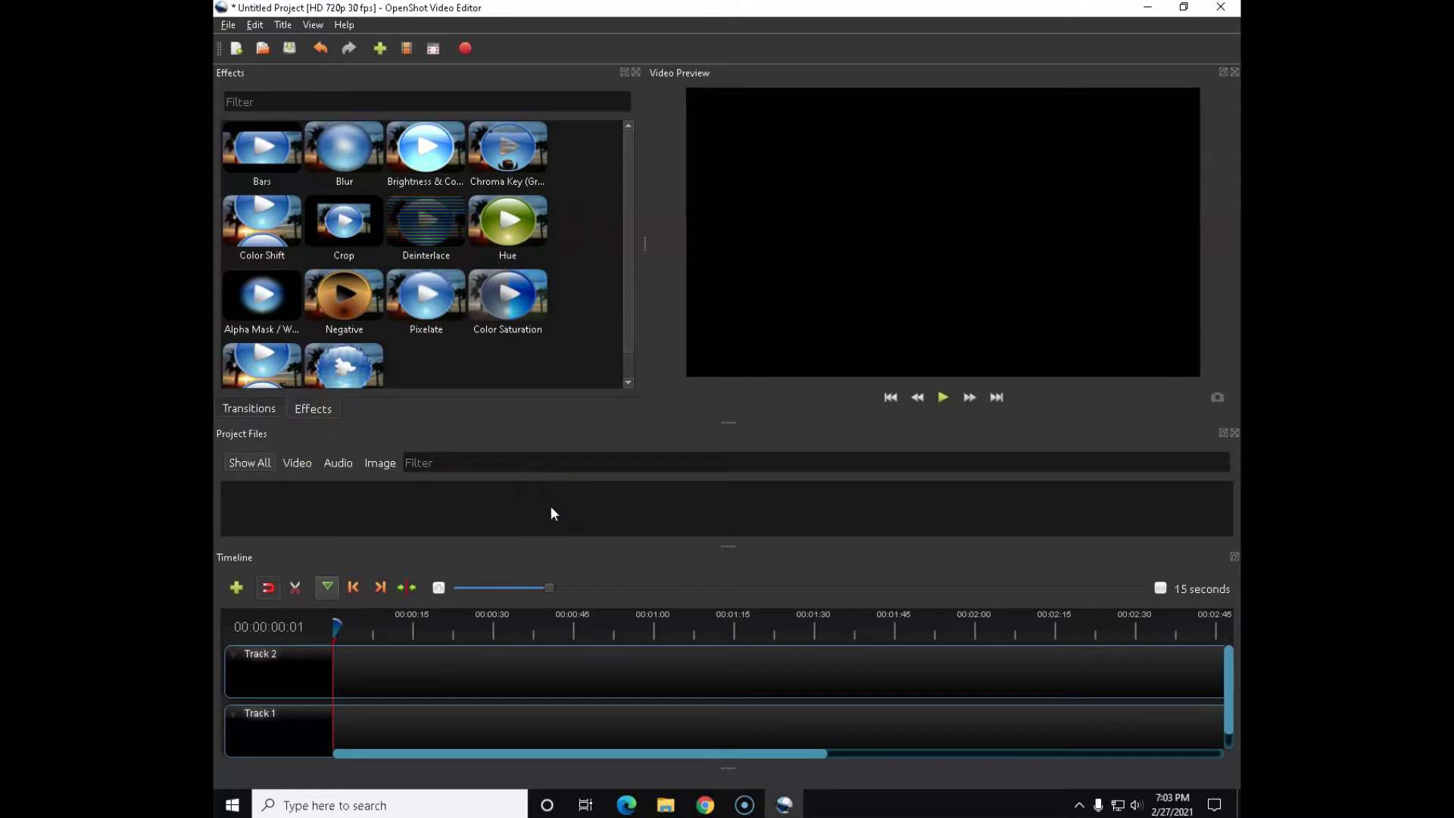
Widen the Video Preview panel by narrowing the effects list, and try to save the current frame
{"action": "mouse_move", "coordinate": [721, 421]}
{"action": "left_mouse_down"}
{"action": "mouse_move", "coordinate": [723, 436]}
{"action": "mouse_move", "coordinate": [729, 419]}
{"action": "left_mouse_up"}
{"action": "left_click_drag", "start_coordinate": [643, 242], "coordinate": [530, 244]}
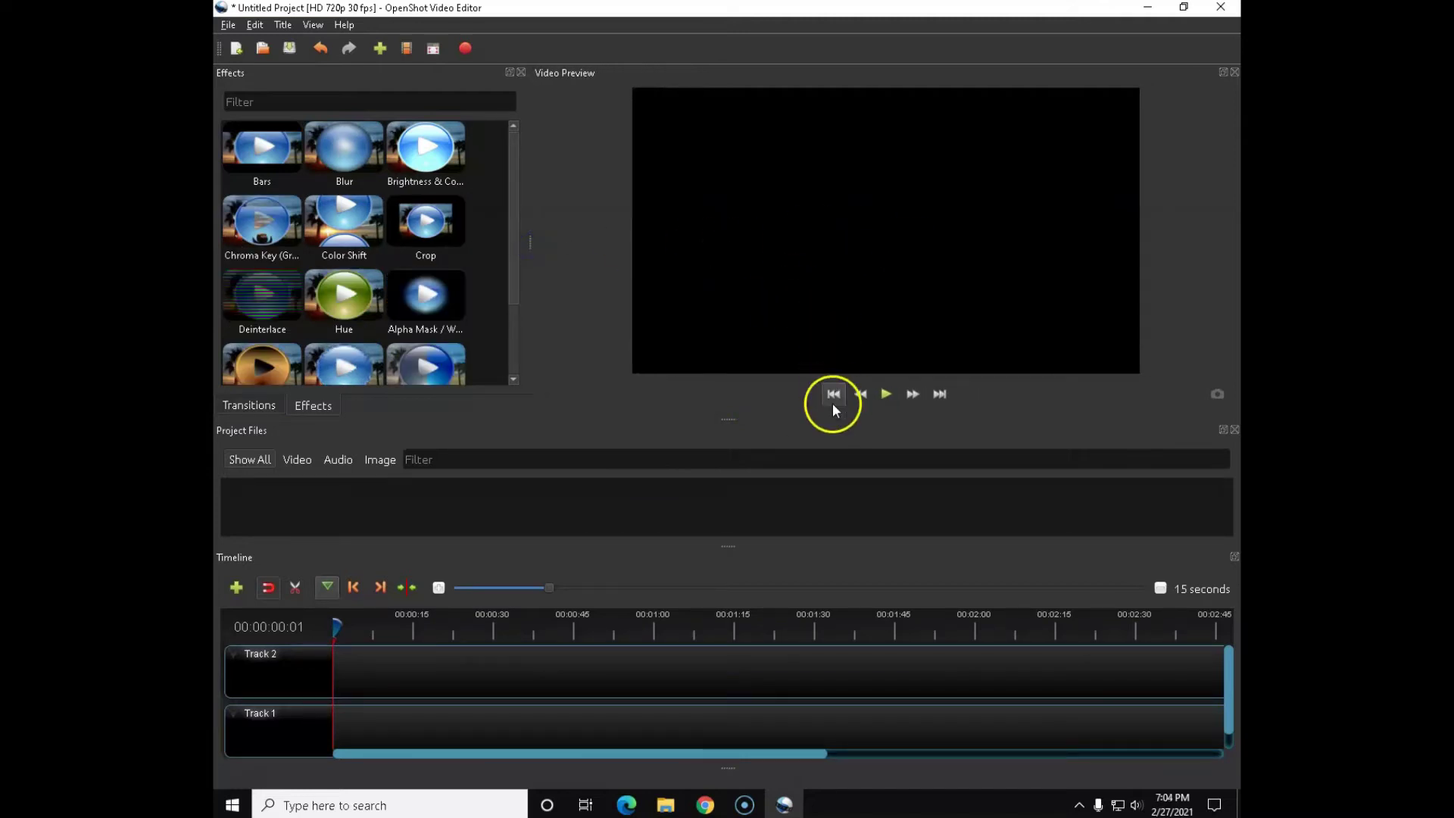
{"action": "left_click", "coordinate": [1215, 394]}
Close the Video Preview panel in the default layout and show it again
{"action": "key", "text": "ctrl+alt+0"}
{"action": "left_click", "coordinate": [1234, 73]}
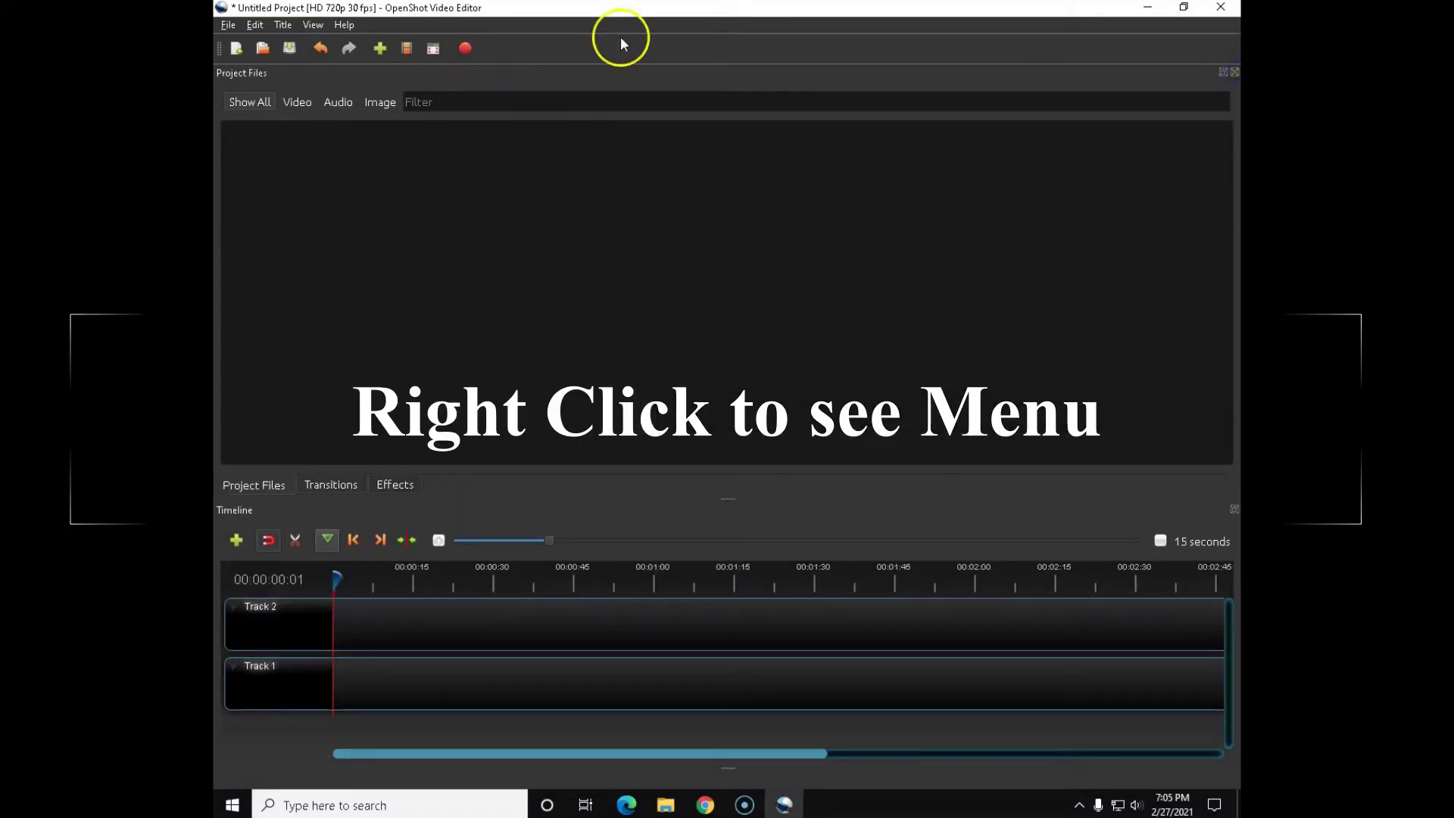
{"action": "right_click", "coordinate": [564, 40]}
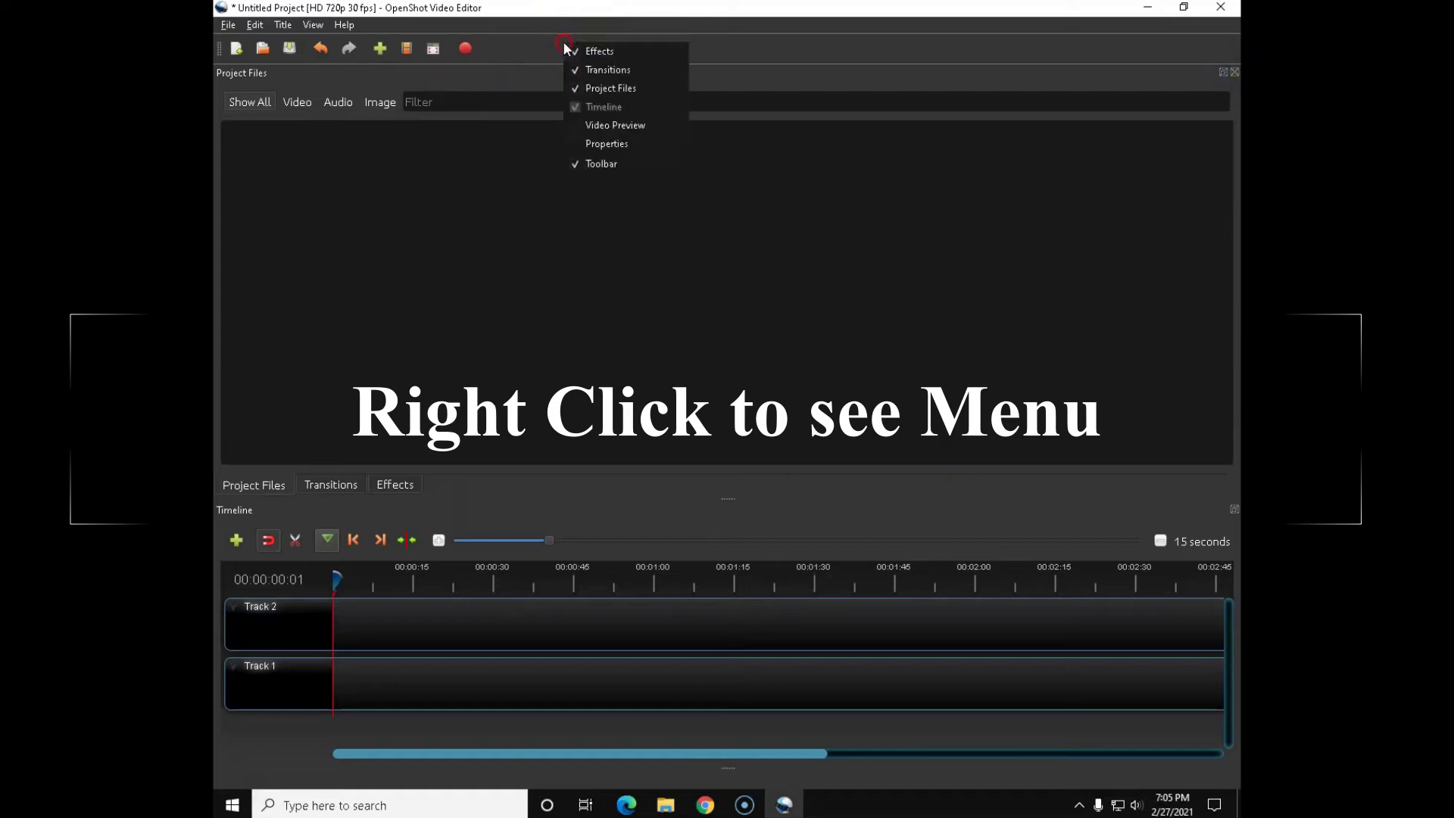
{"action": "left_click", "coordinate": [576, 125]}
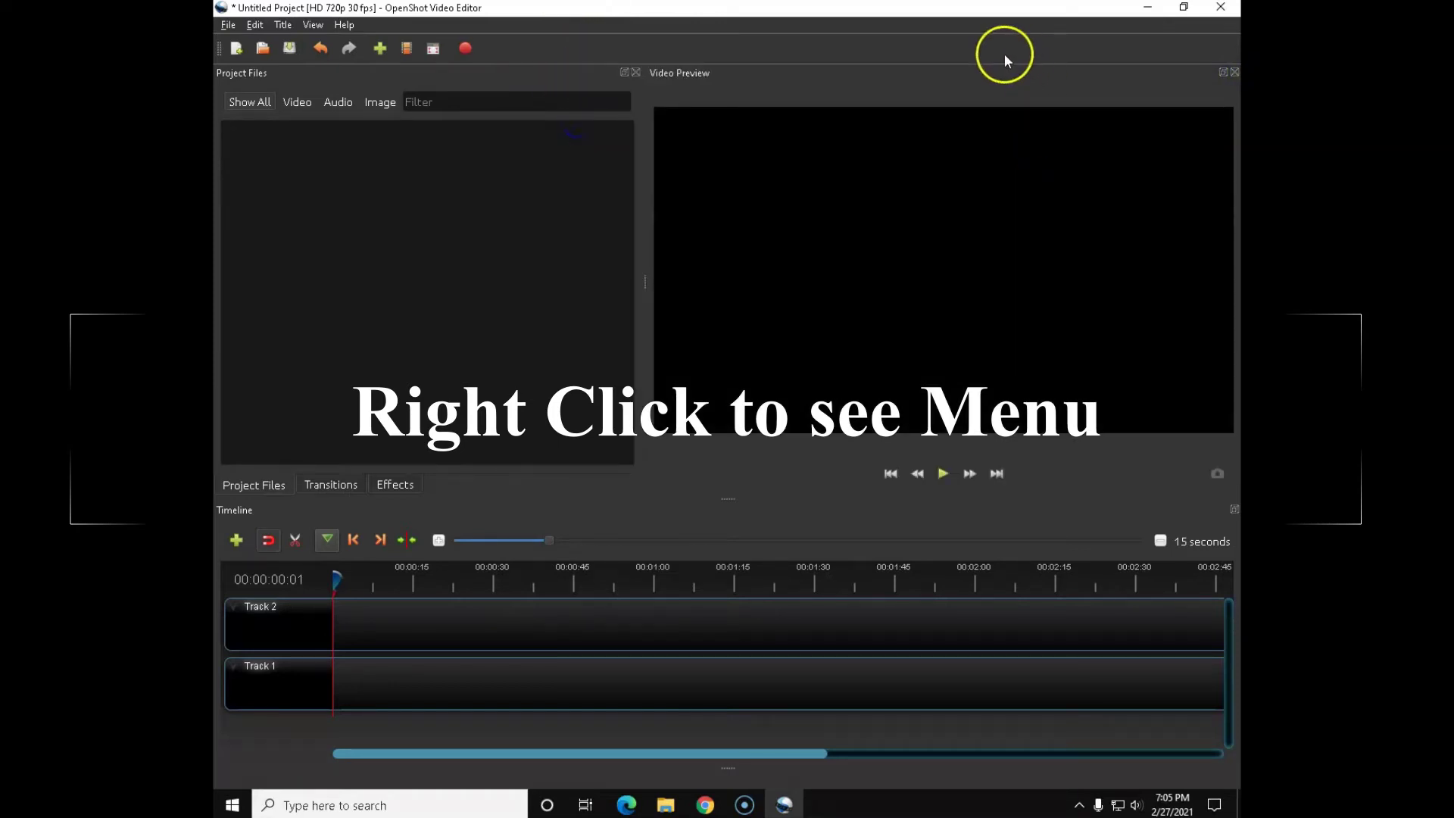
Undock the Video Preview panel, then restore the default layout with Simple View
{"action": "left_click", "coordinate": [1223, 72]}
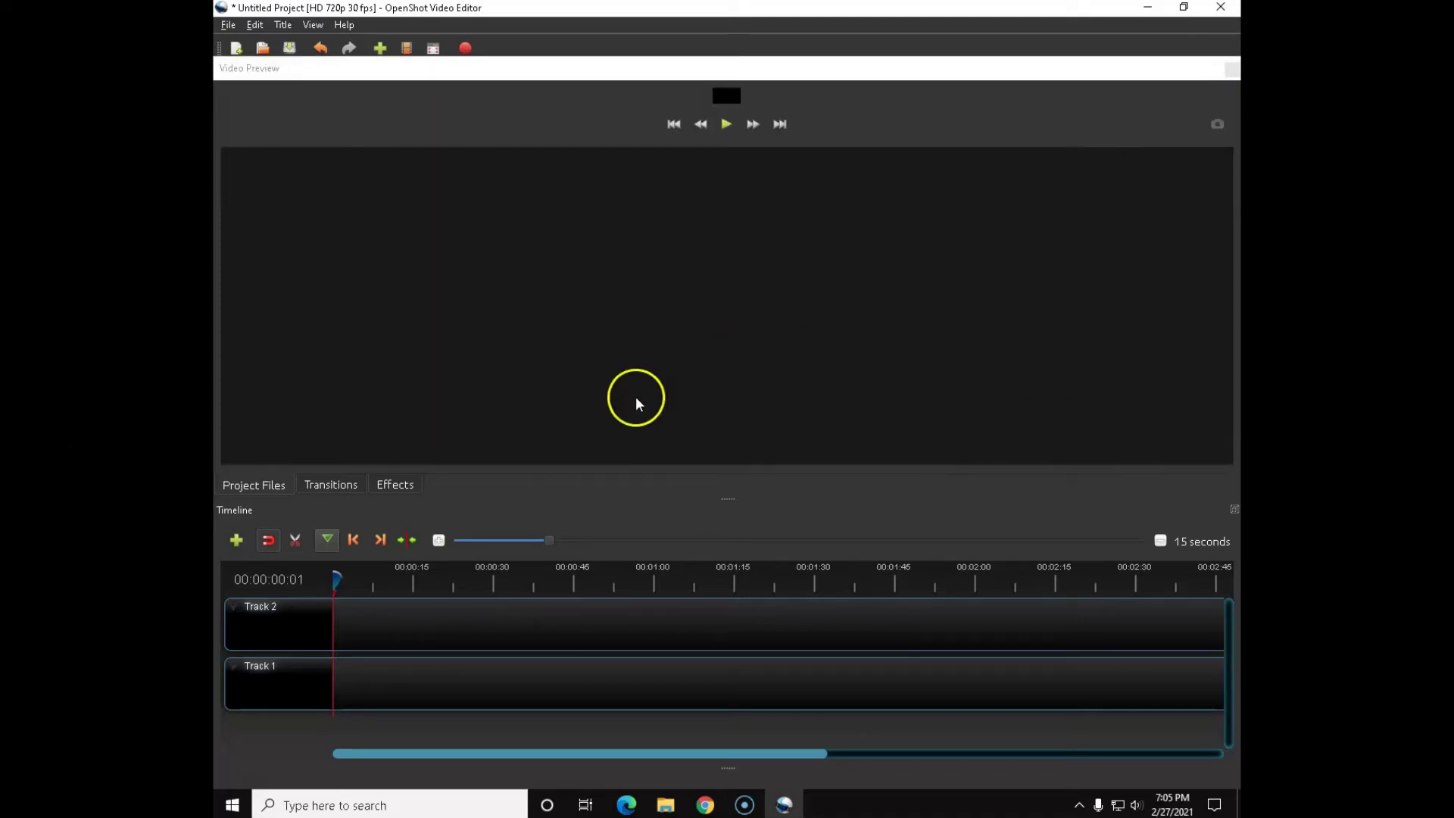
{"action": "left_click", "coordinate": [313, 24]}
{"action": "mouse_move", "coordinate": [334, 78]}
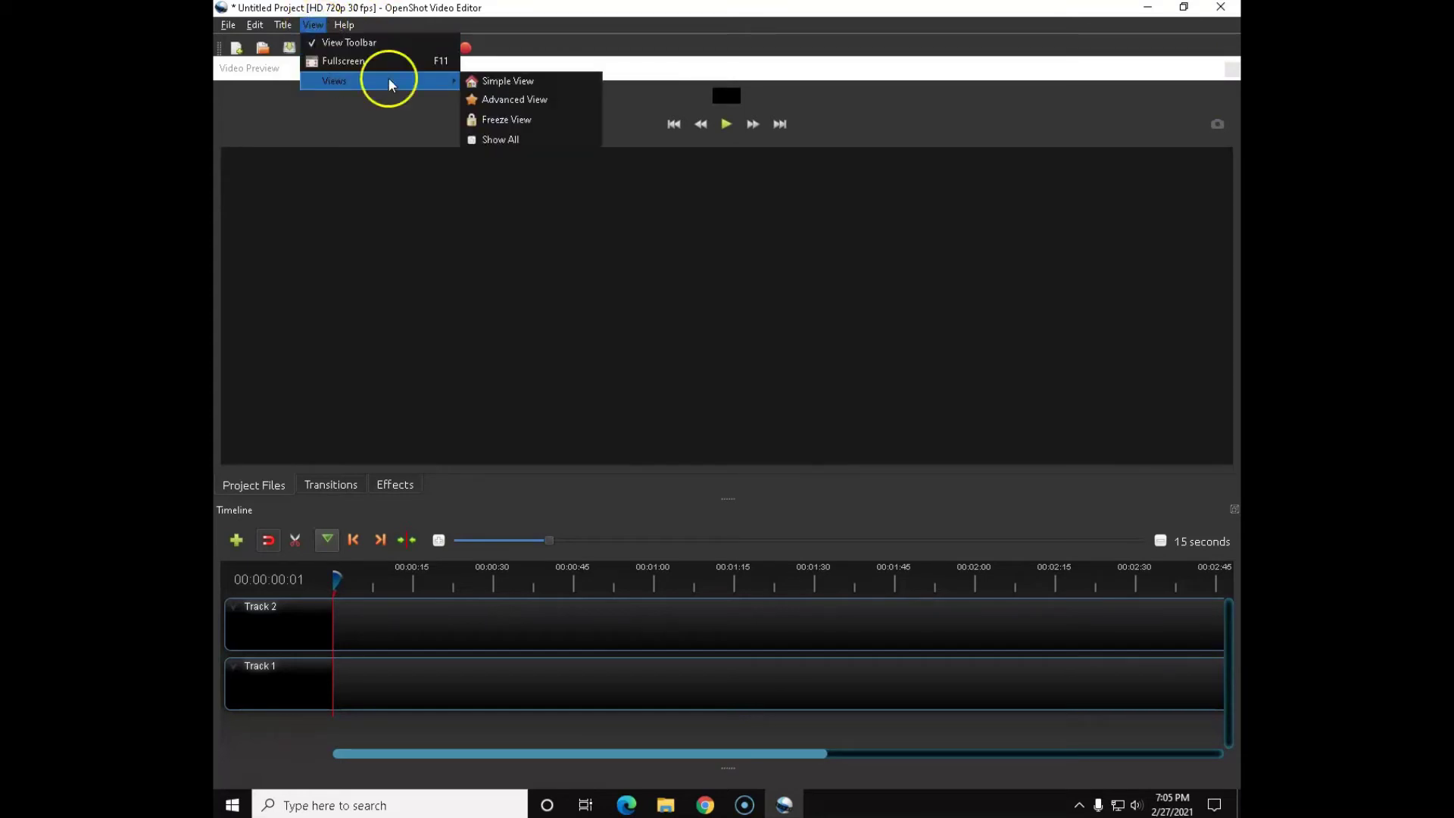
{"action": "left_click", "coordinate": [489, 80]}
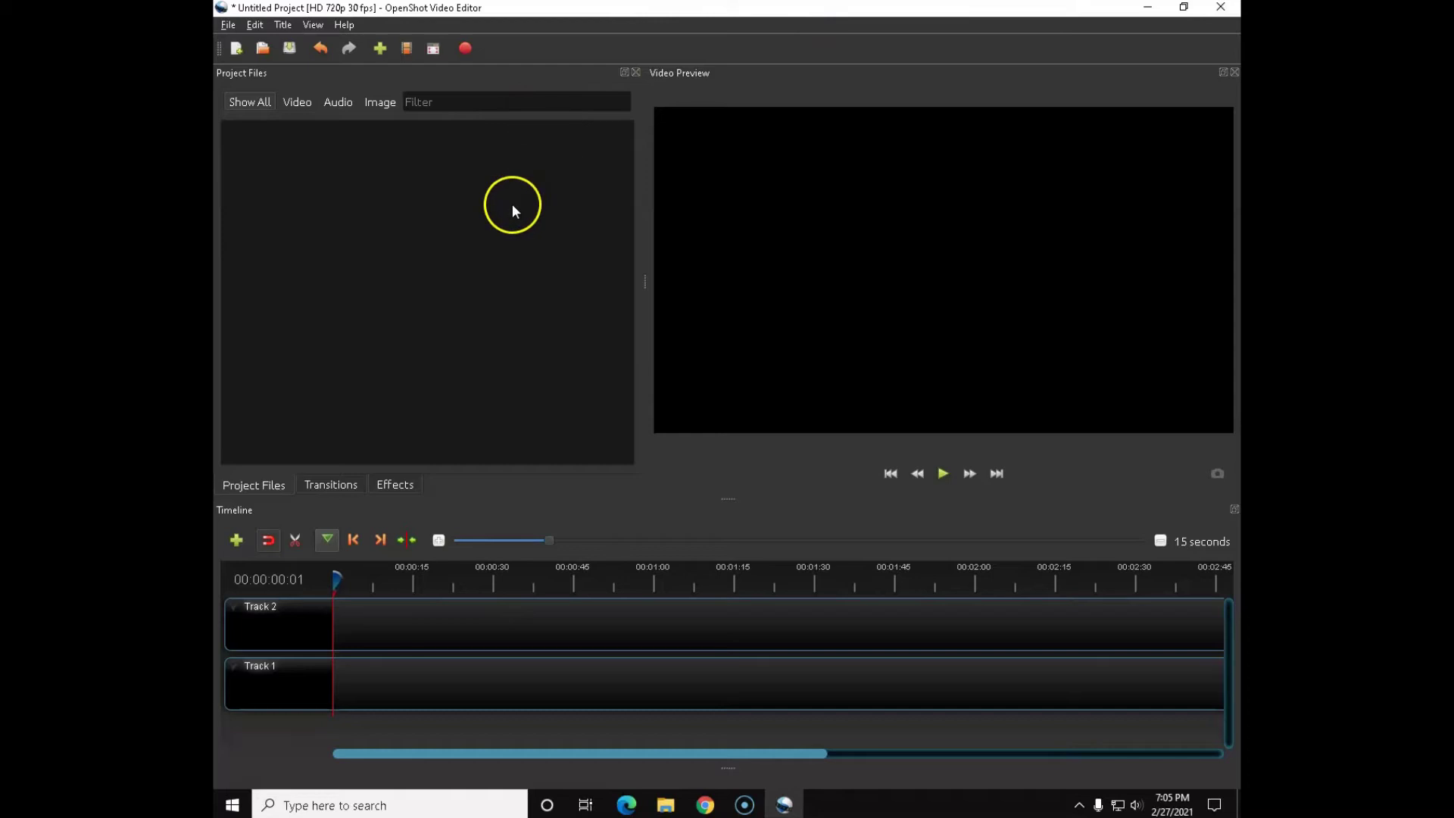
{"action": "right_click", "coordinate": [392, 189]}
{"action": "left_click", "coordinate": [429, 197]}
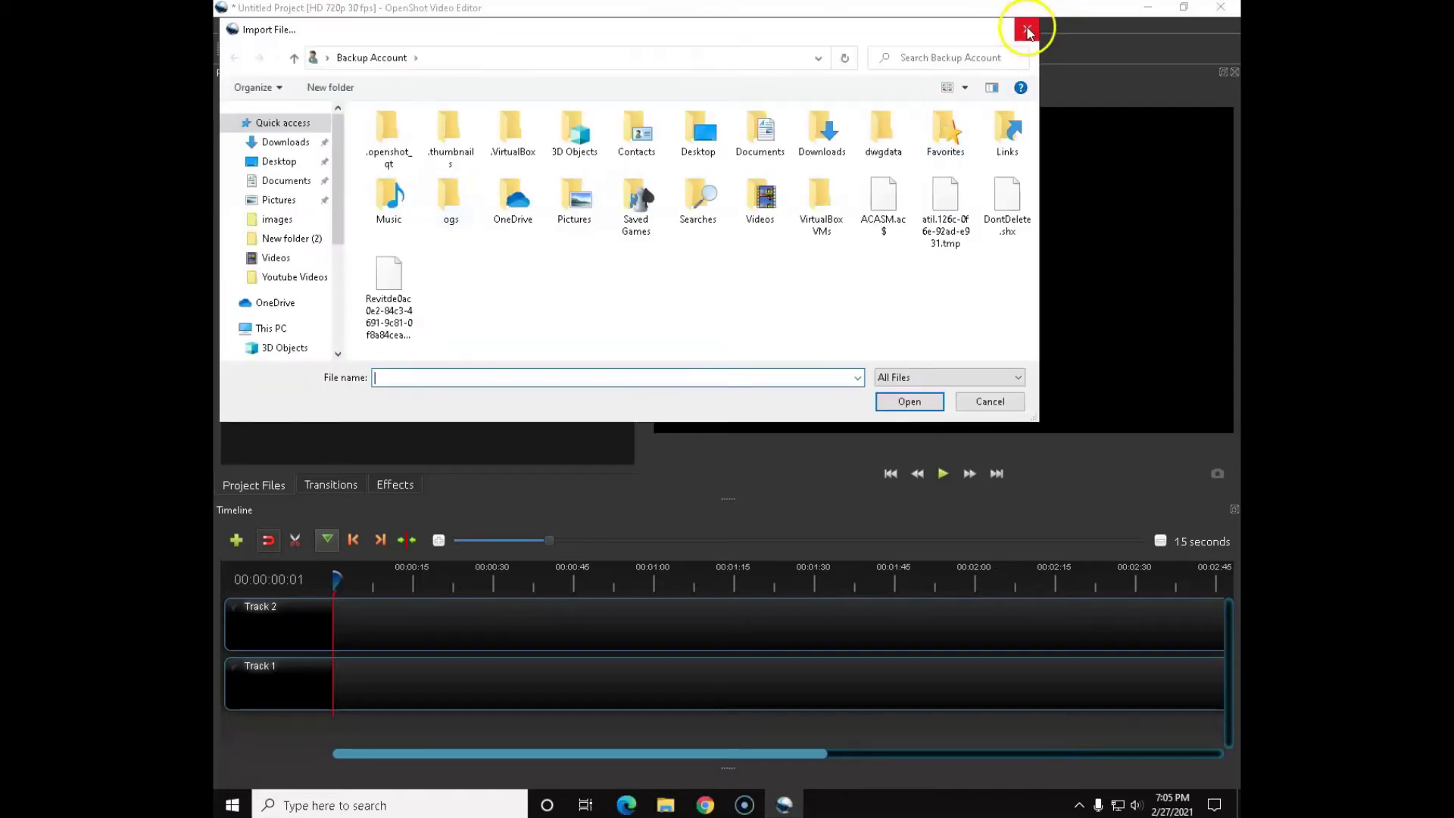
{"action": "left_click", "coordinate": [1027, 27]}
Start a file import and select all images, herb1 to herb16, in their Desktop folder
{"action": "left_click", "coordinate": [375, 48]}
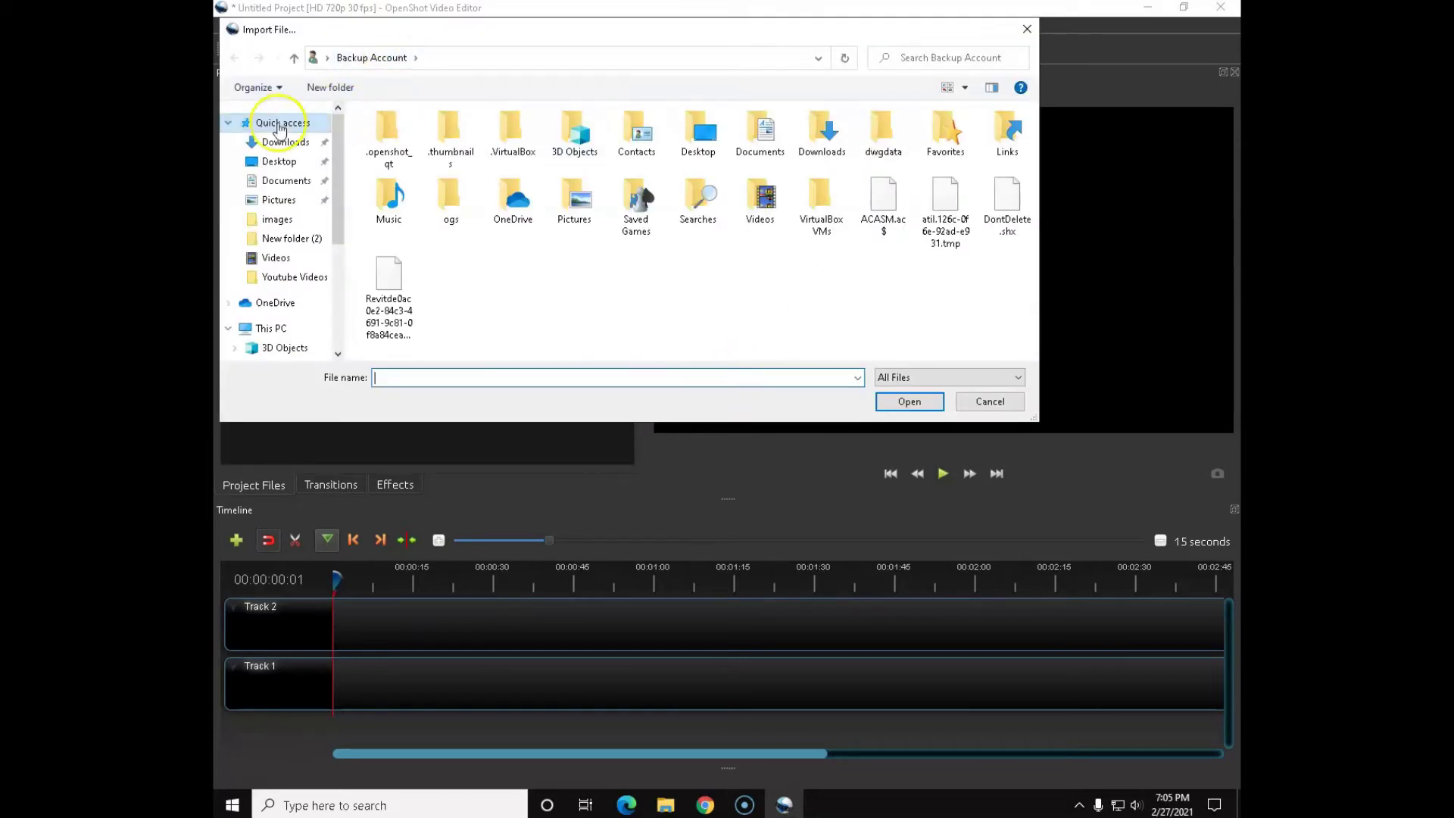
{"action": "left_click", "coordinate": [277, 162]}
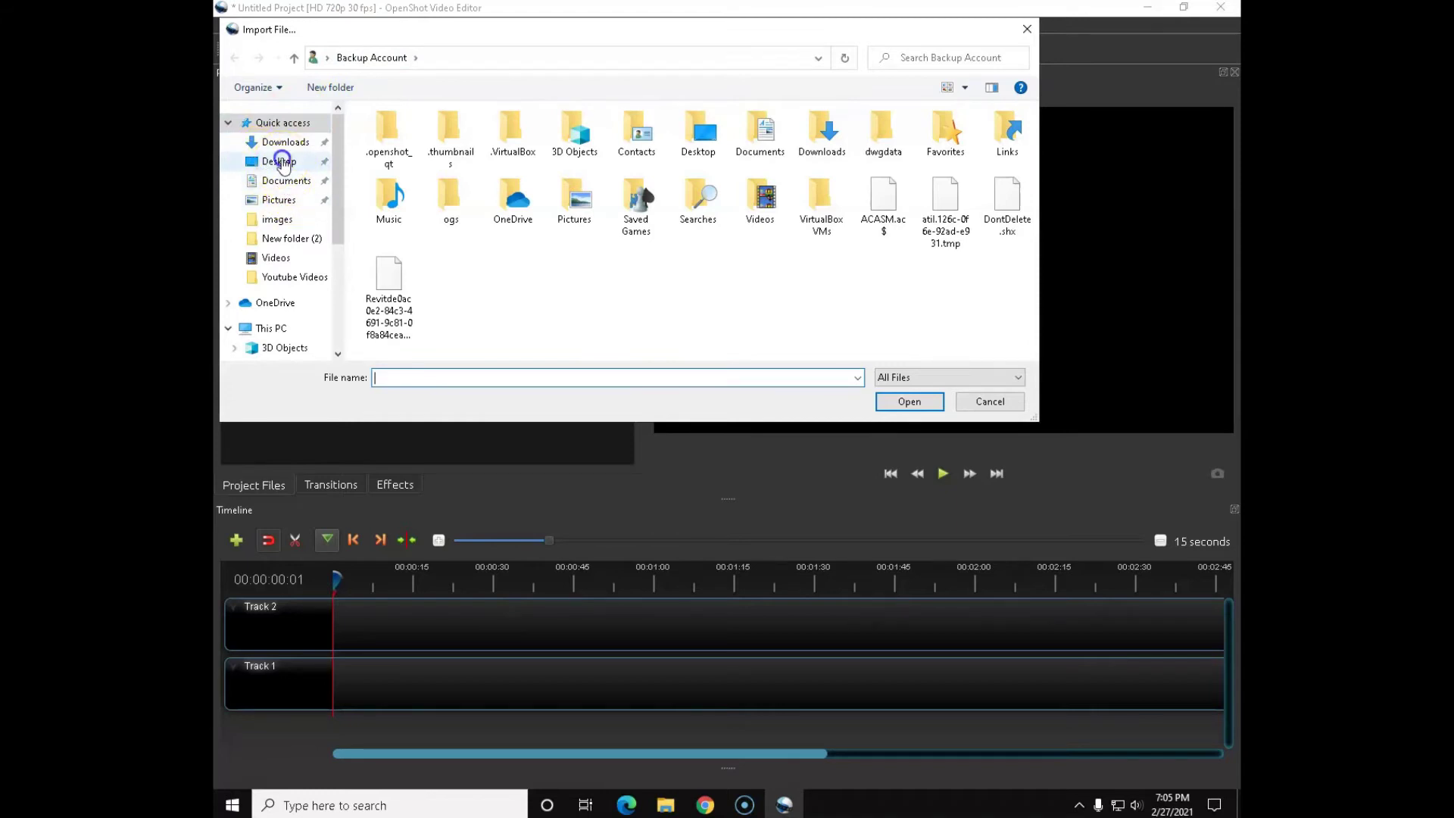
{"action": "double_click", "coordinate": [396, 151]}
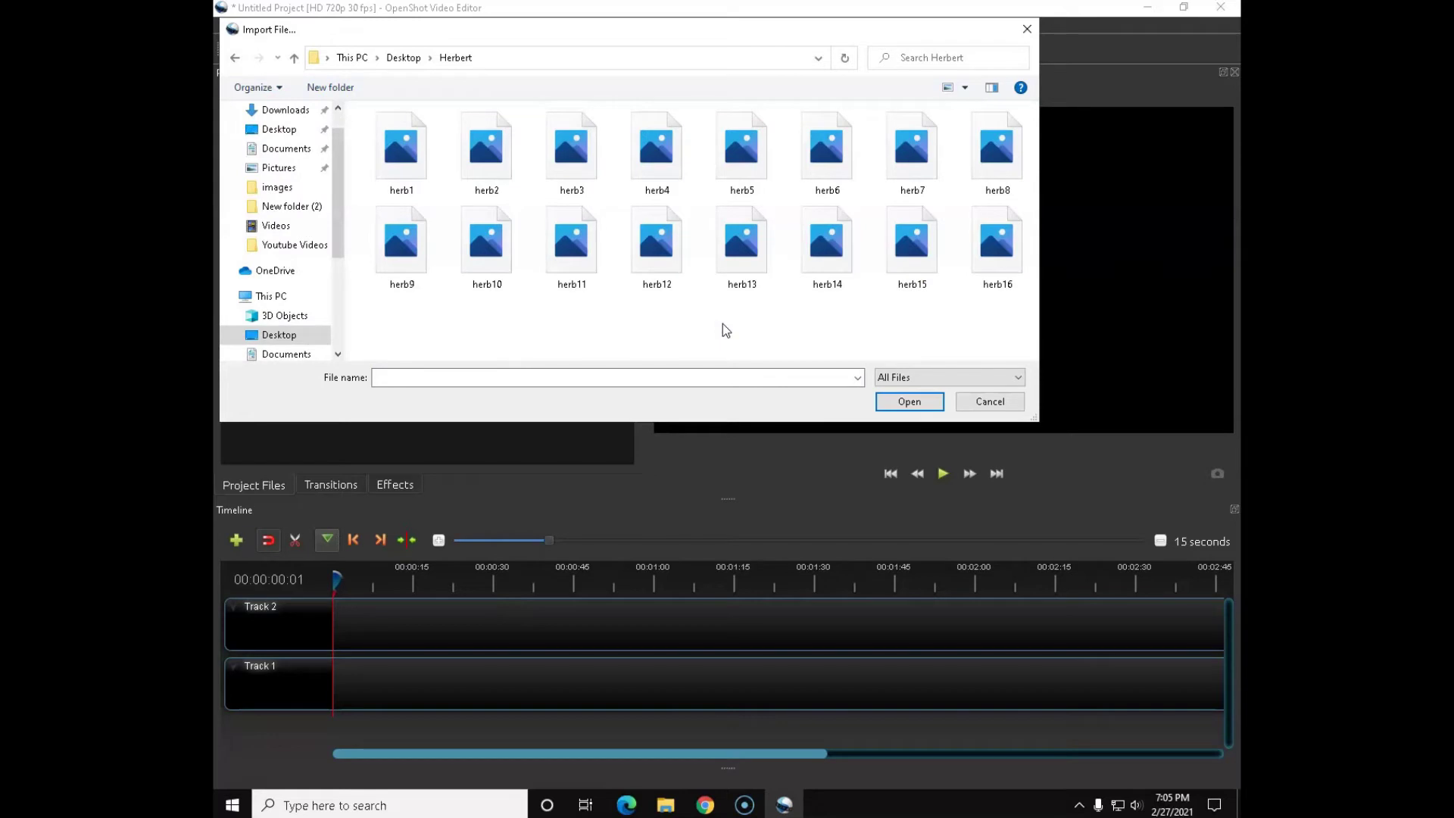
{"action": "key", "text": "ctrl+a"}
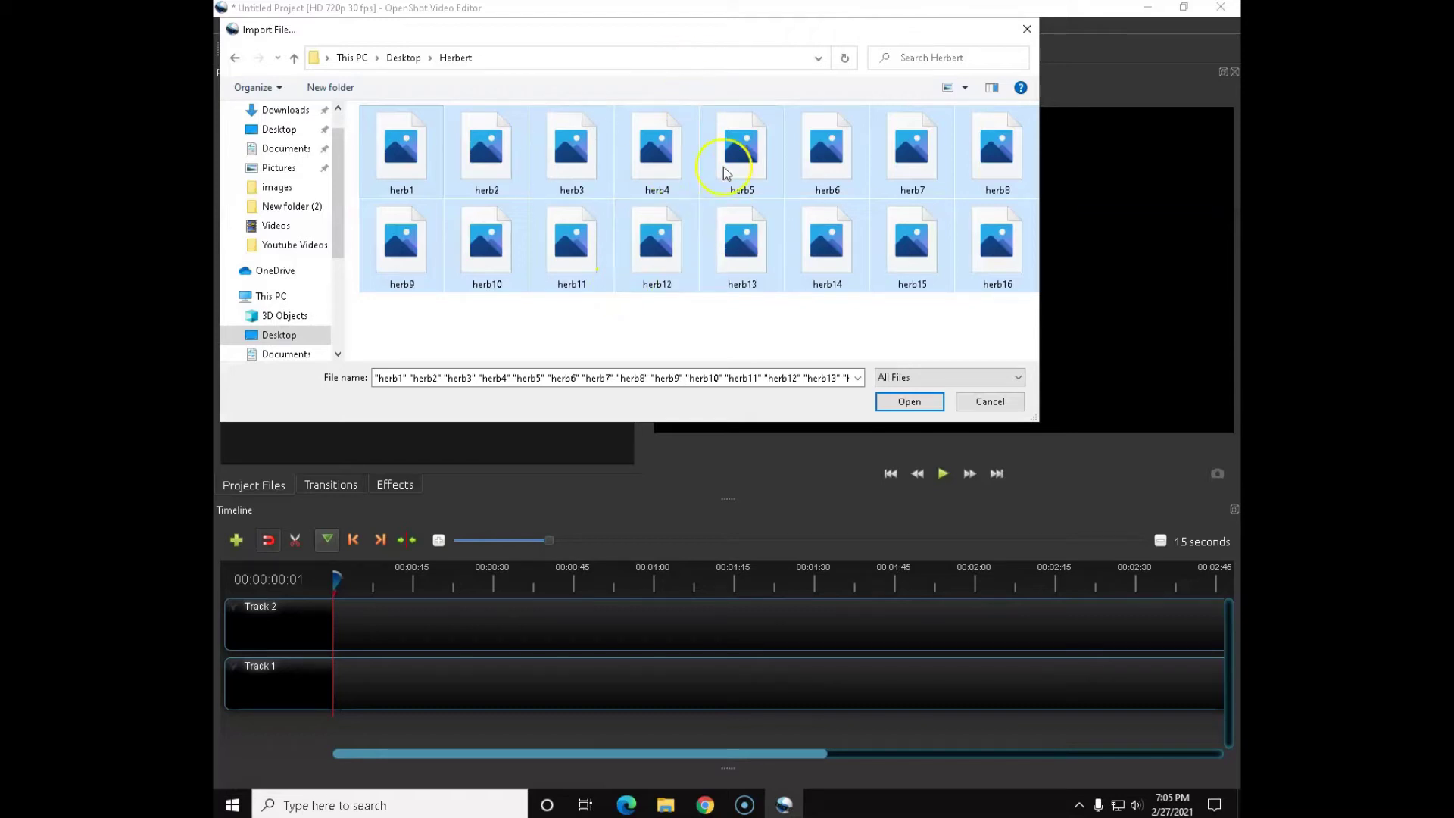
Try to place the selected images in Project Files straight from the import dialog, then cancel the import
{"action": "left_click_drag", "start_coordinate": [539, 28], "coordinate": [855, 76]}
{"action": "left_click_drag", "start_coordinate": [727, 208], "coordinate": [393, 261]}
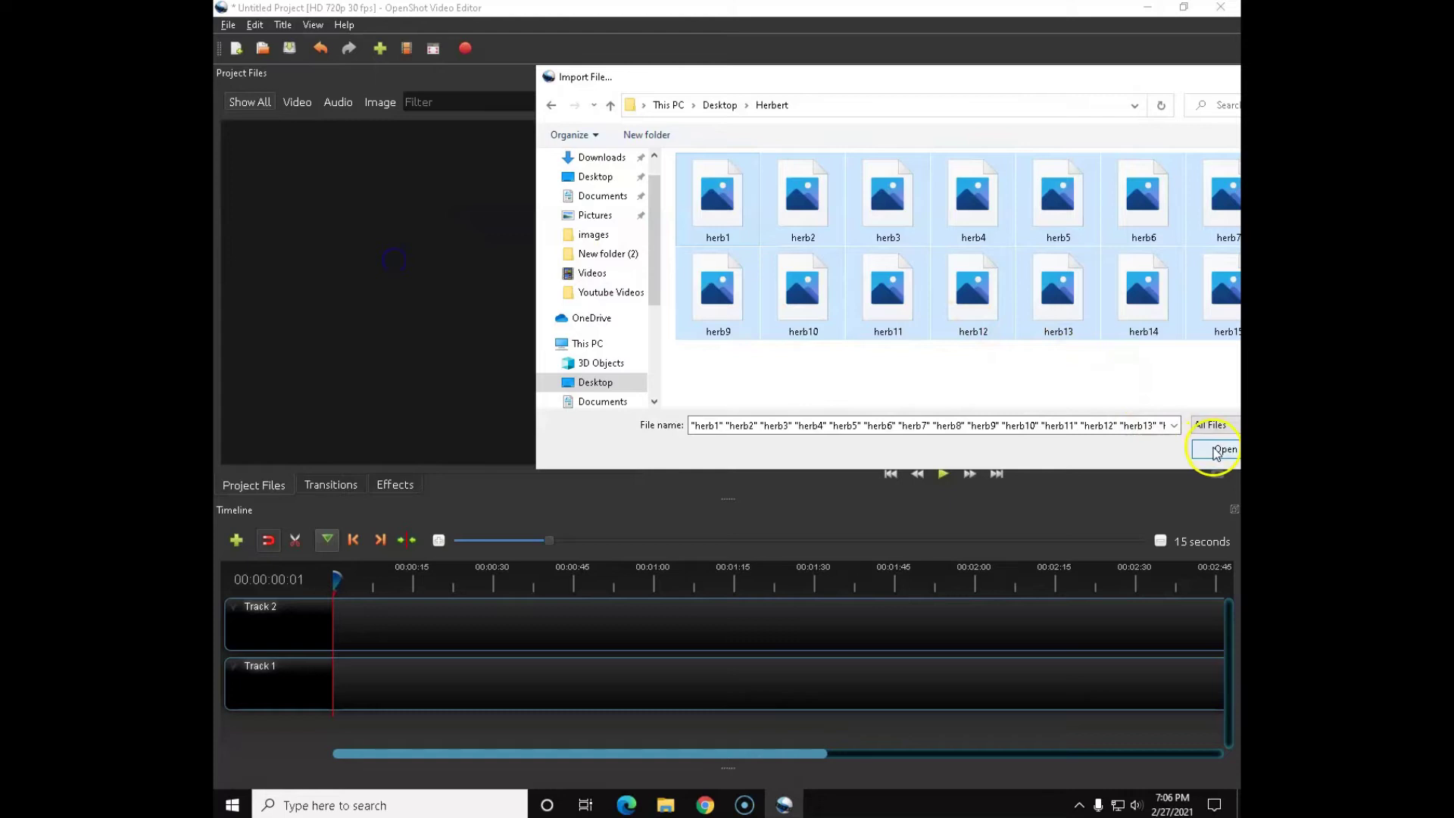
{"action": "left_click_drag", "start_coordinate": [1051, 76], "coordinate": [845, 86]}
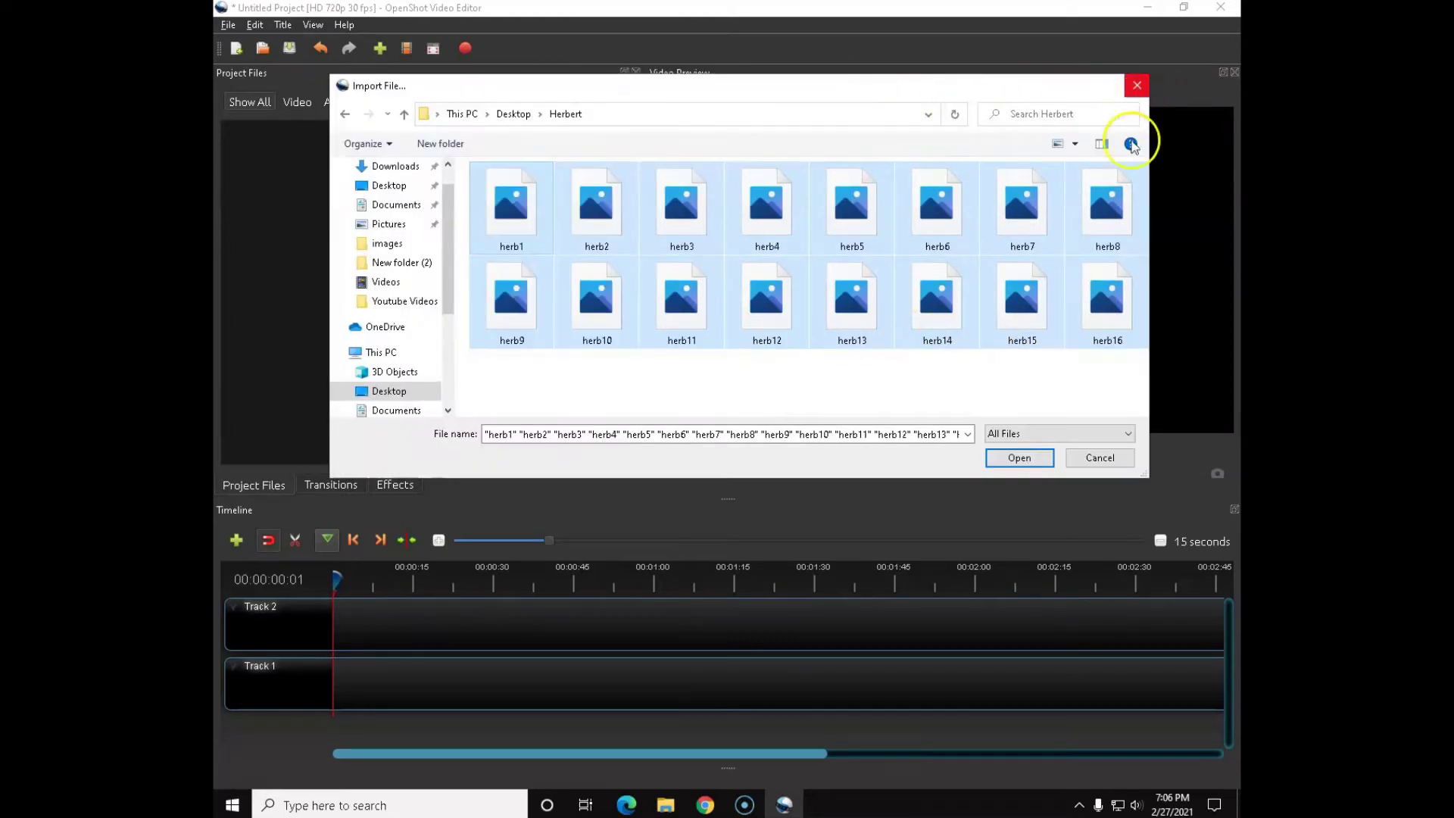
{"action": "left_click", "coordinate": [1136, 84]}
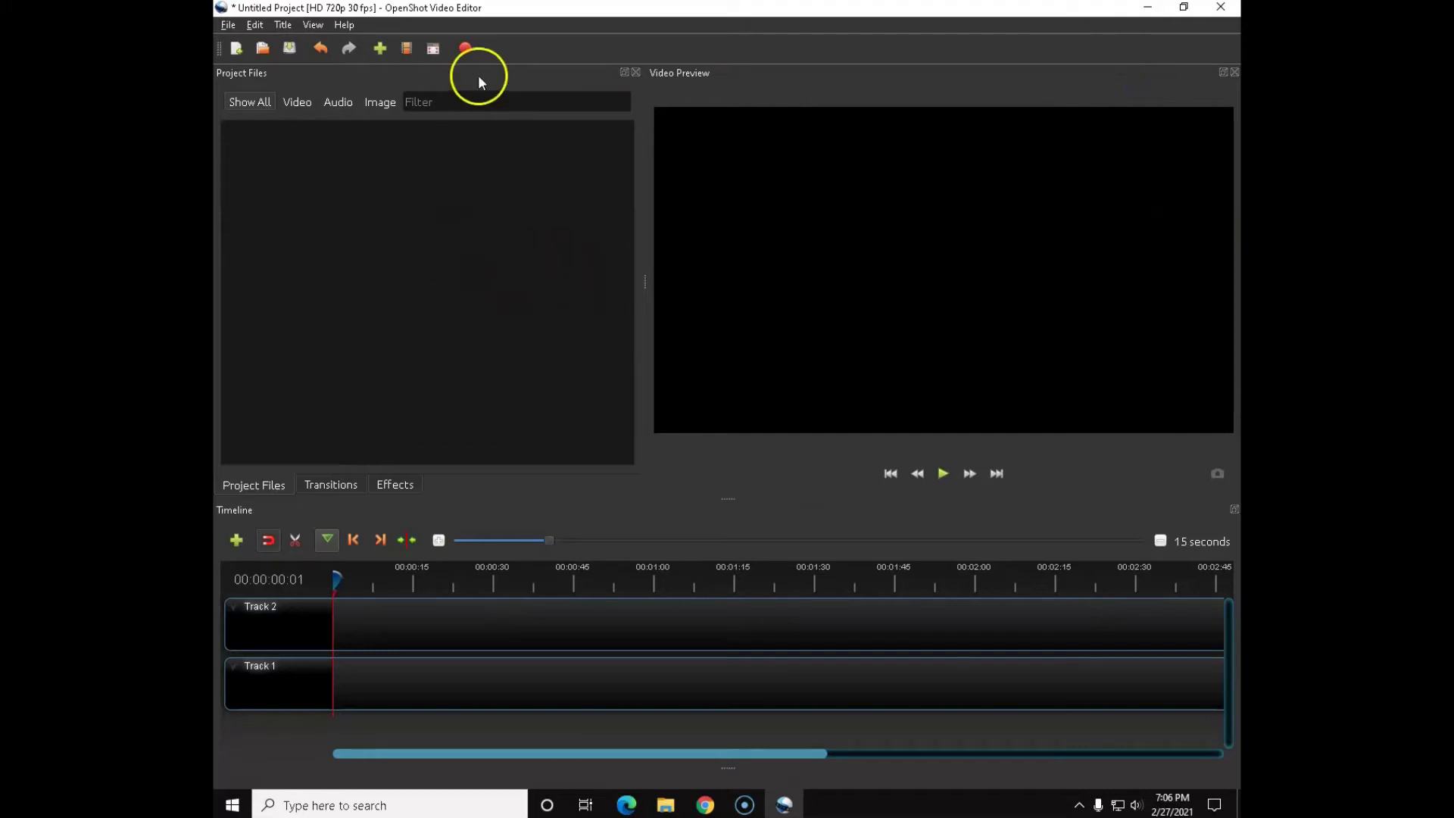
Uncover the desktop, open the Herbert folder, select all its images and place the folder window beside Project Files
{"action": "left_click_drag", "start_coordinate": [500, 13], "coordinate": [823, 89]}
{"action": "left_click", "coordinate": [479, 262]}
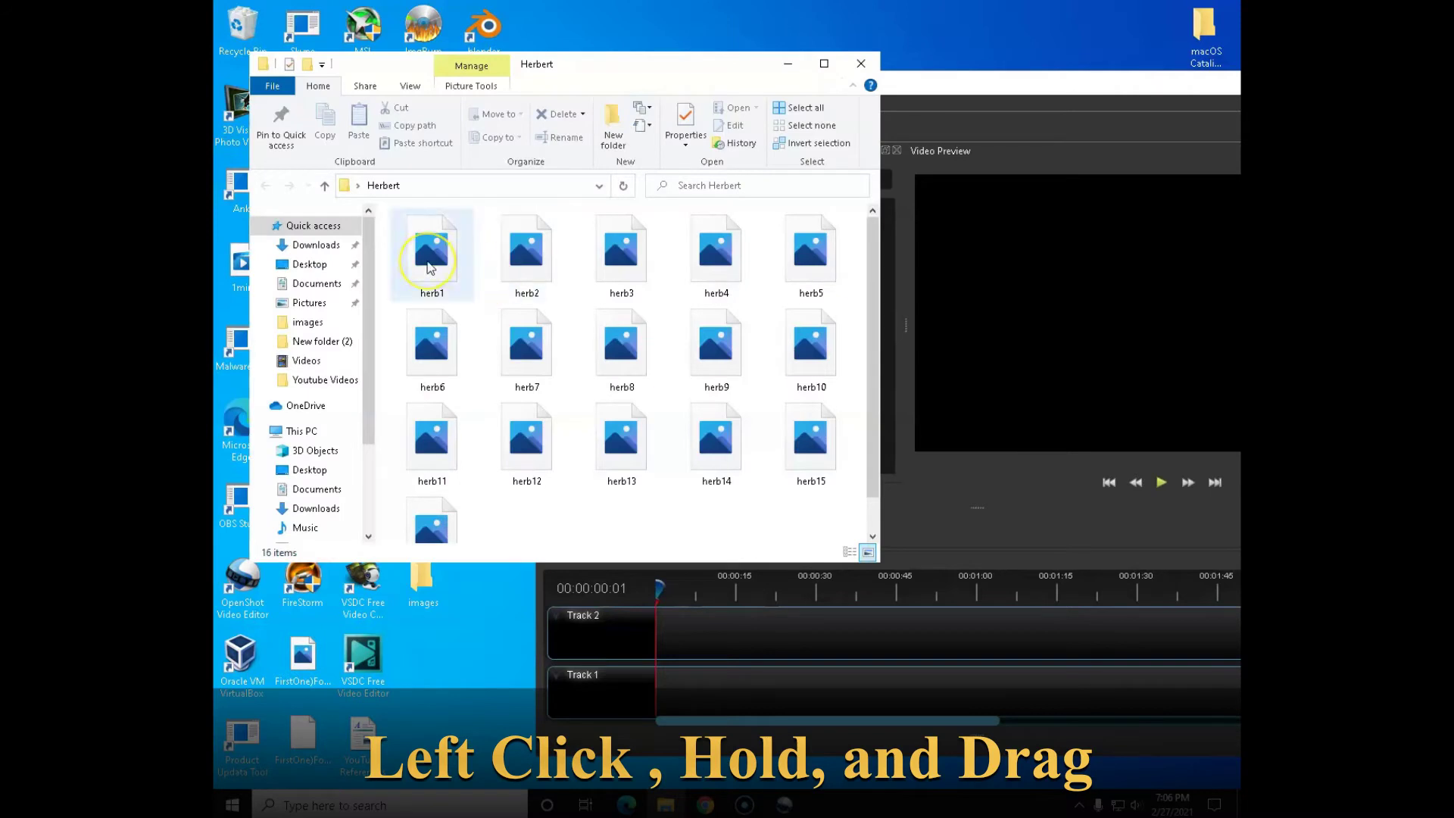
{"action": "key", "text": "ctrl+a"}
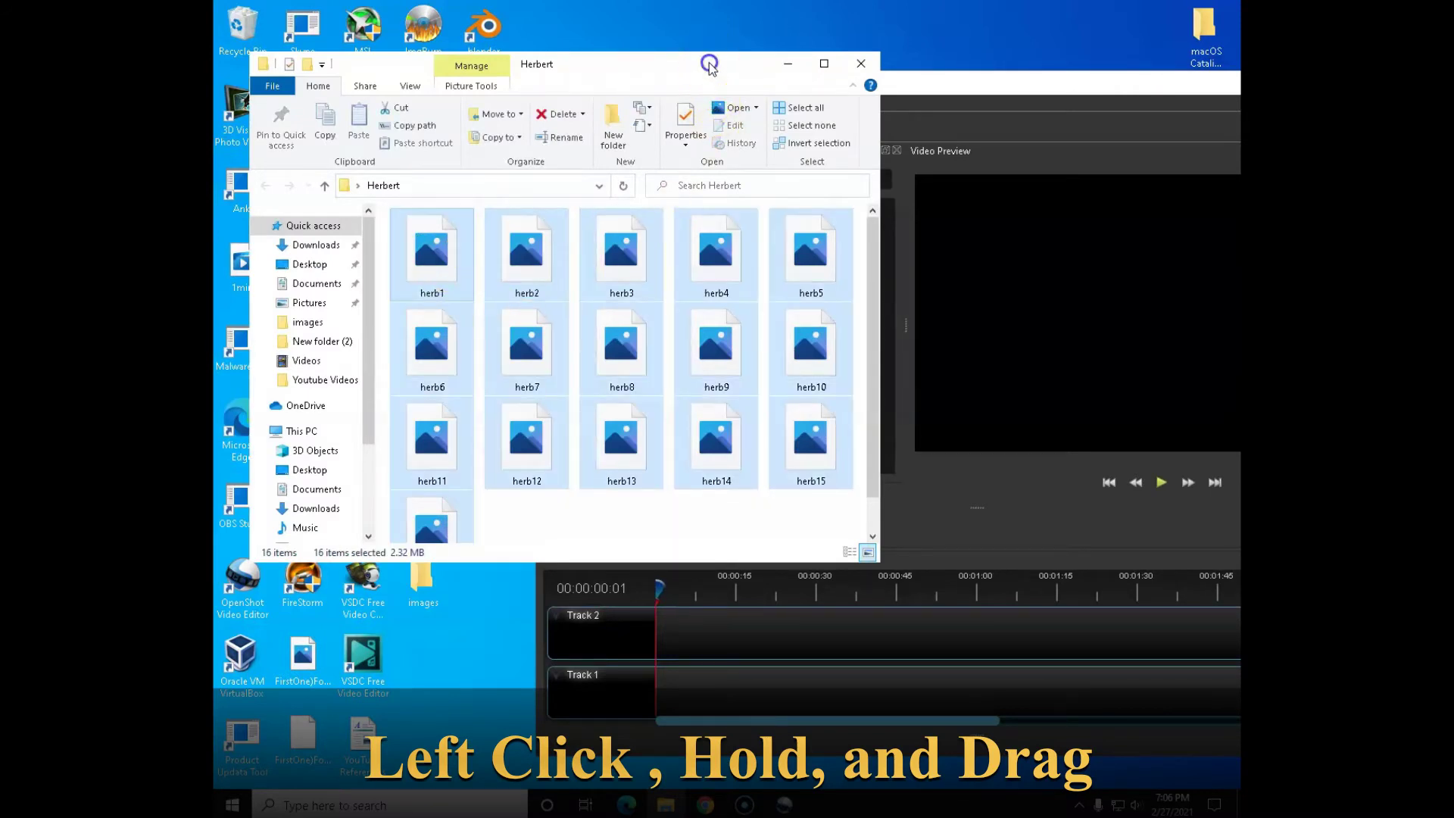
{"action": "left_click_drag", "start_coordinate": [708, 59], "coordinate": [581, 61]}
Try to bring the selected images from the Herbert folder into Project Files as an image sequence
{"action": "left_click_drag", "start_coordinate": [552, 276], "coordinate": [802, 282]}
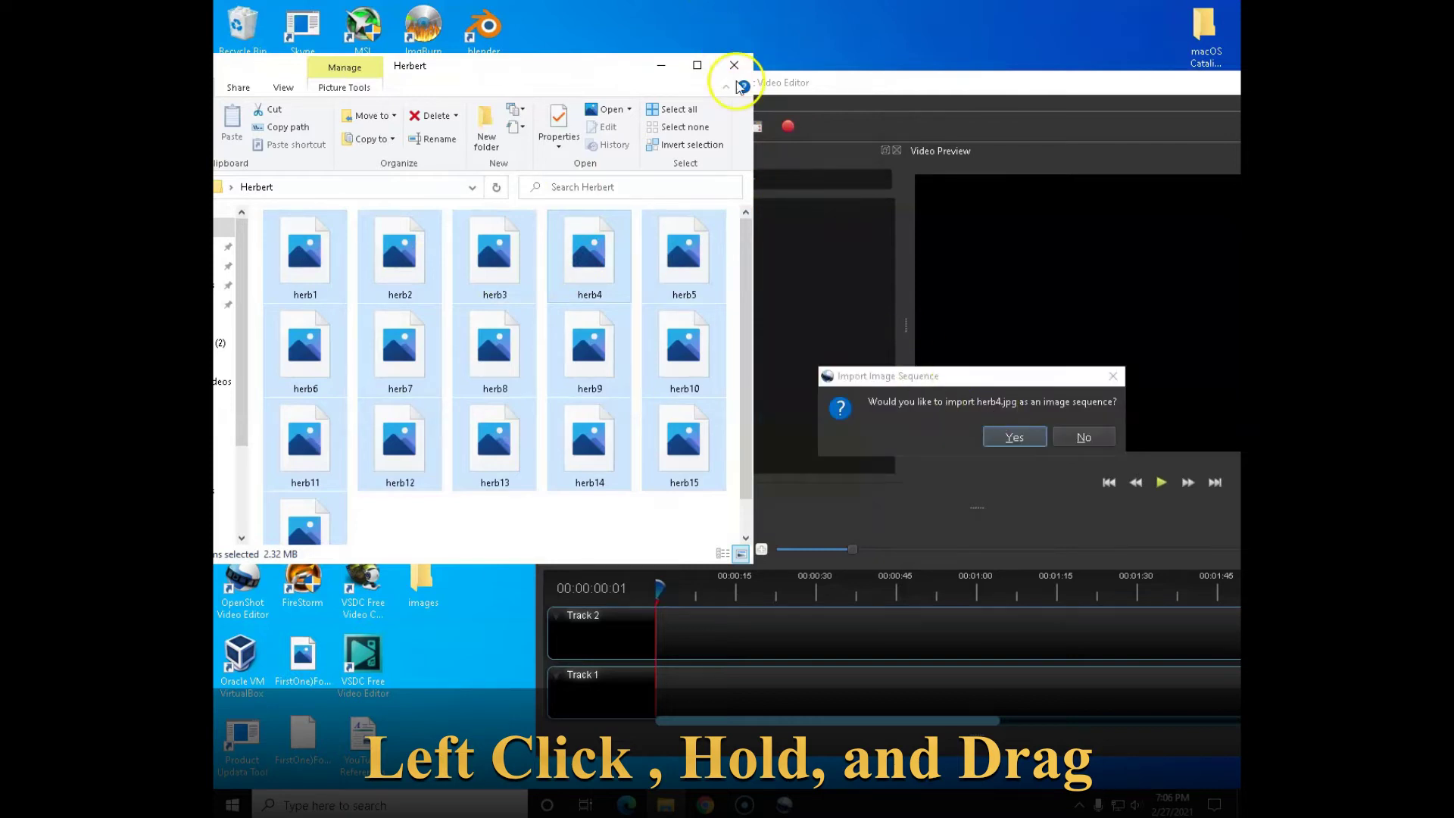
{"action": "left_click", "coordinate": [833, 85]}
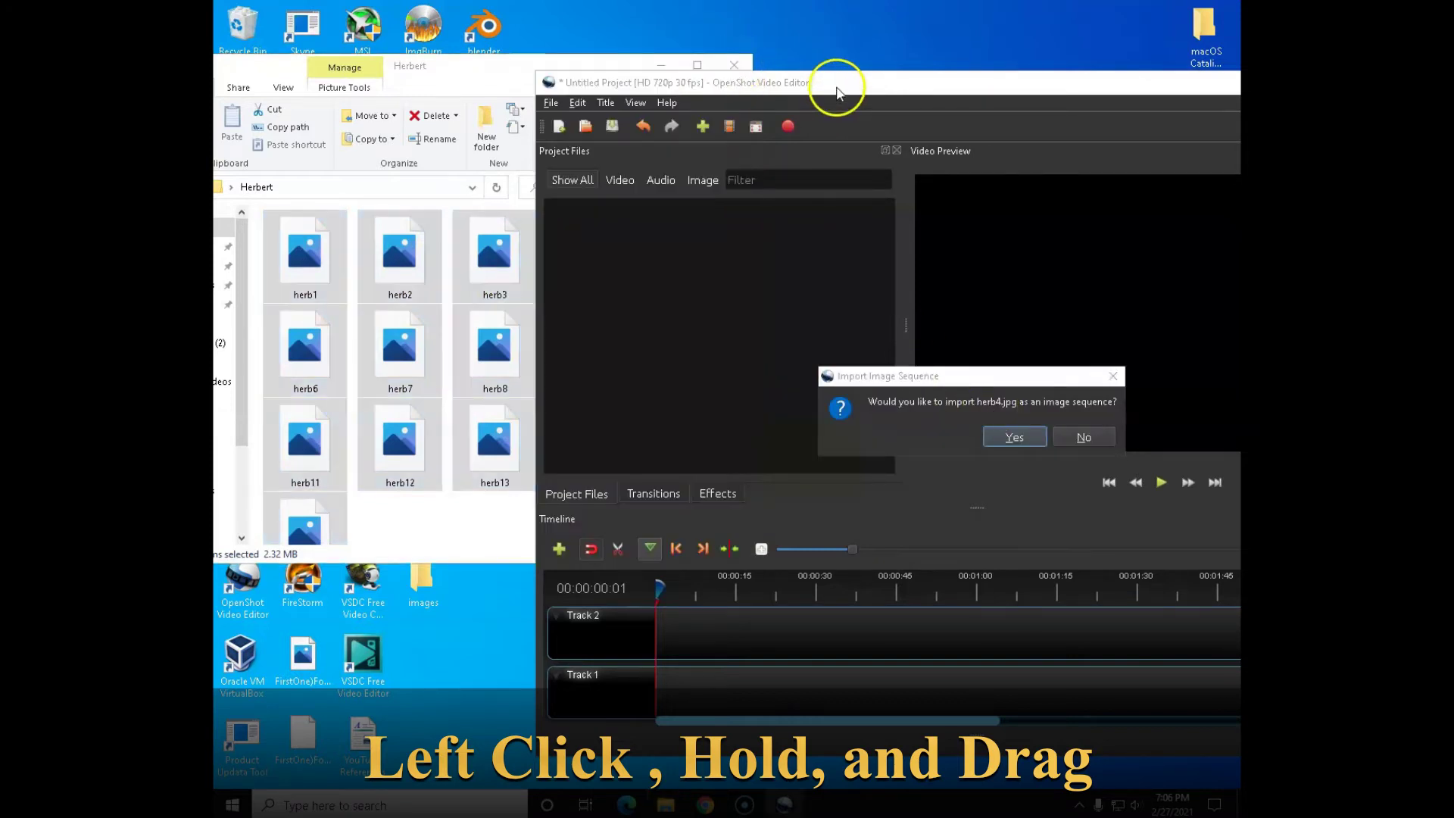
{"action": "left_click", "coordinate": [992, 432]}
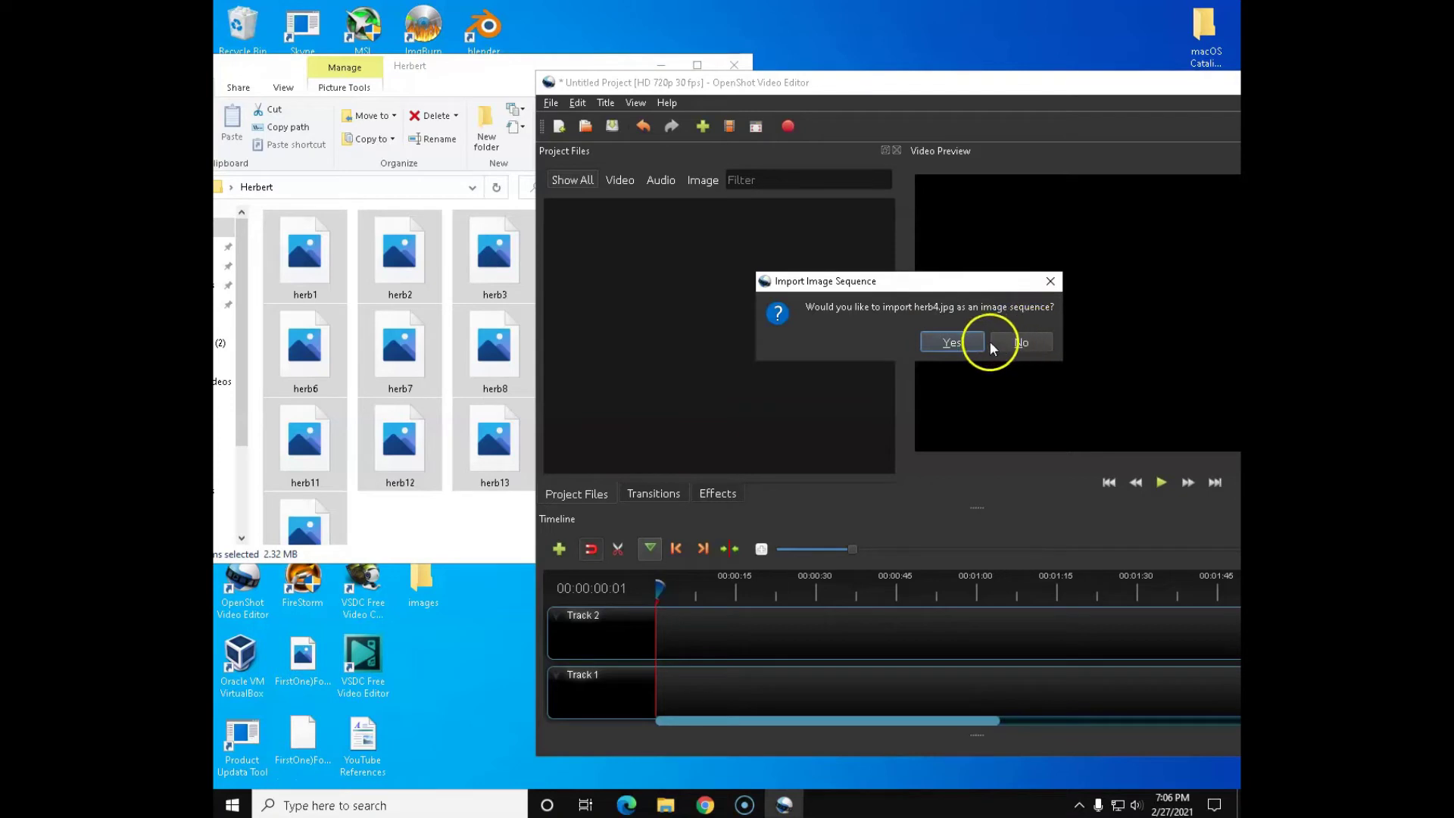
{"action": "left_click", "coordinate": [954, 344]}
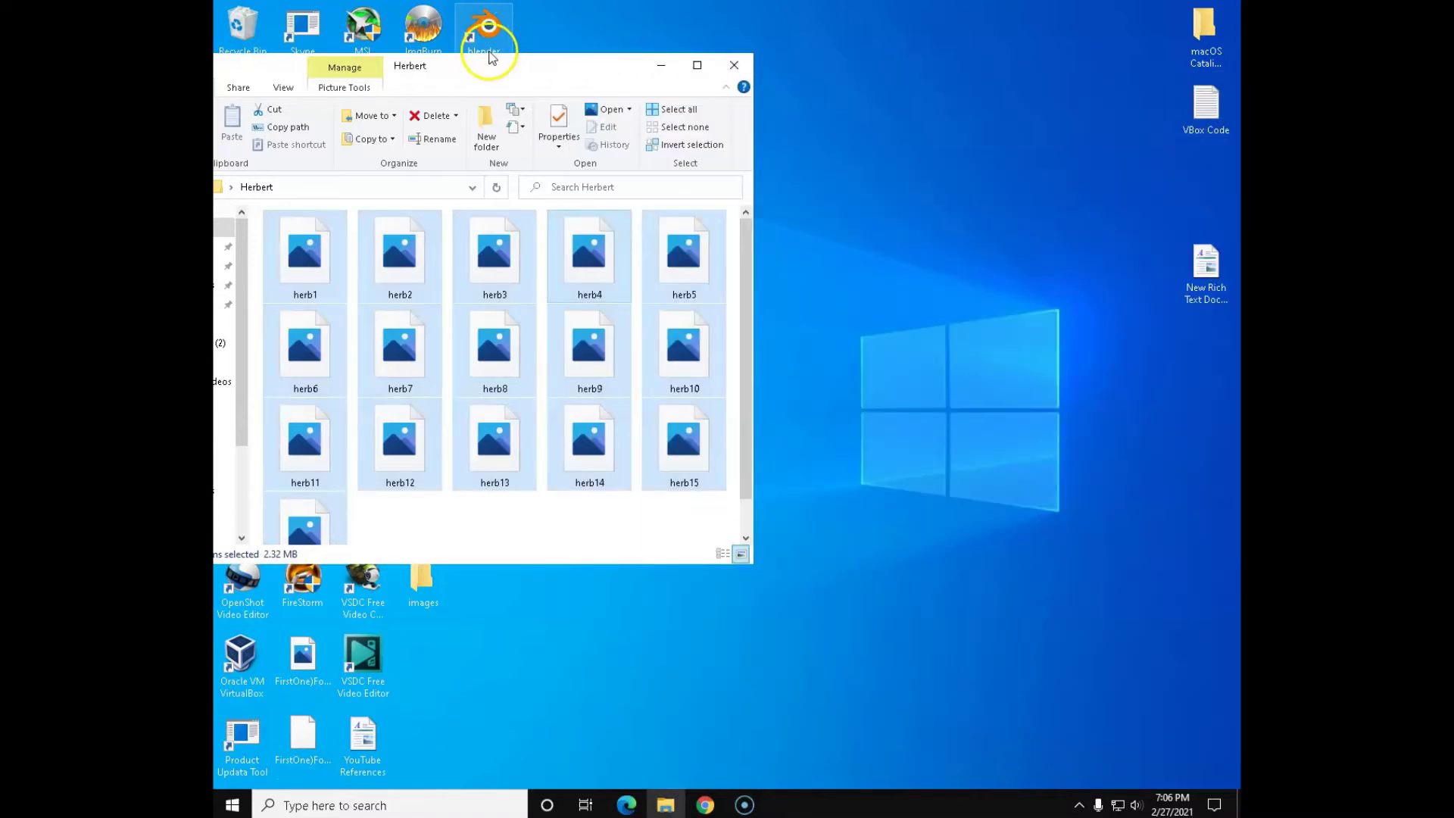
Relaunch OpenShot Video Editor, dismiss the backup recovery notice and move its window aside to uncover the desktop folders
{"action": "left_click_drag", "start_coordinate": [486, 67], "coordinate": [966, 79]}
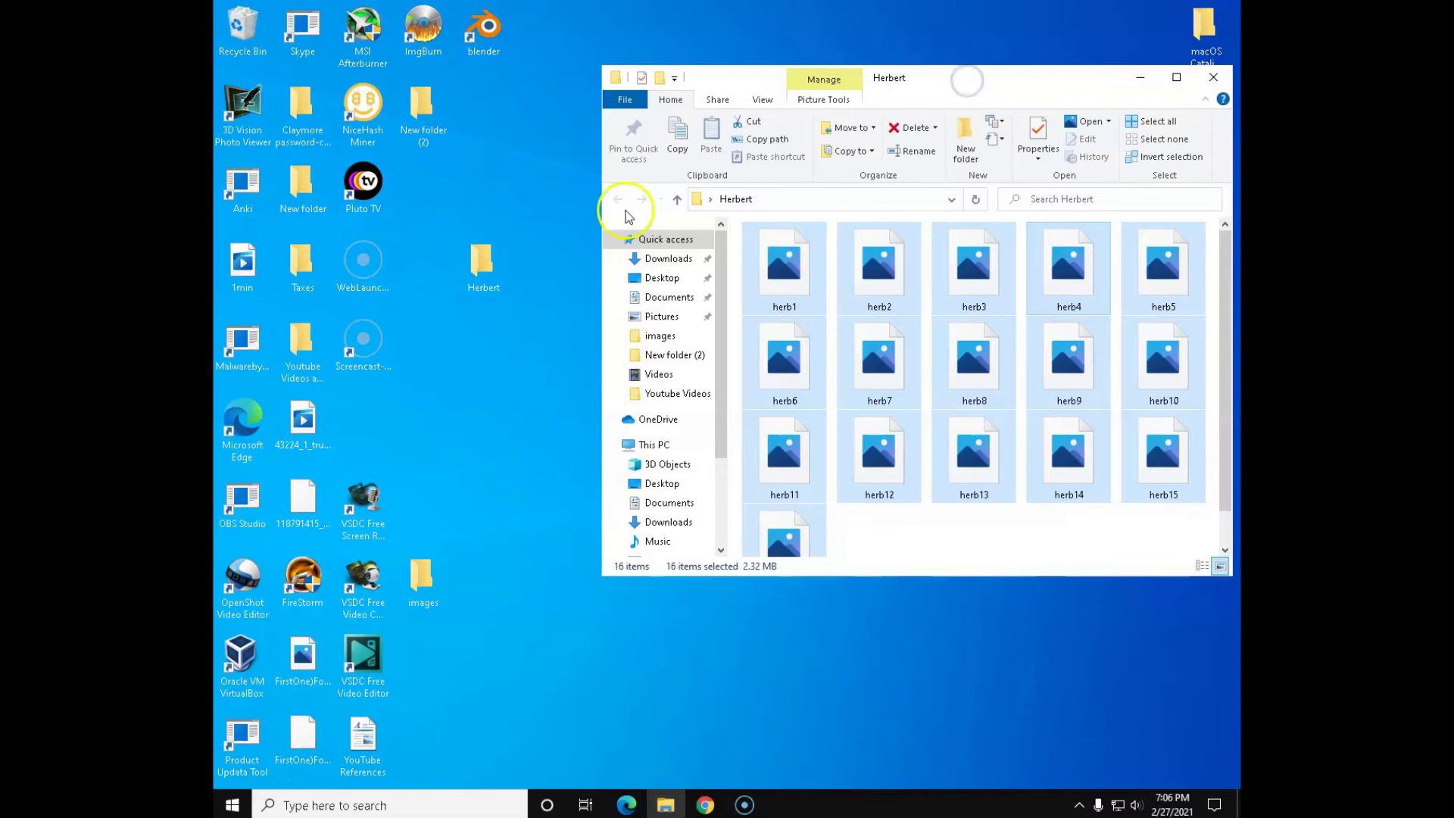
{"action": "double_click", "coordinate": [238, 592]}
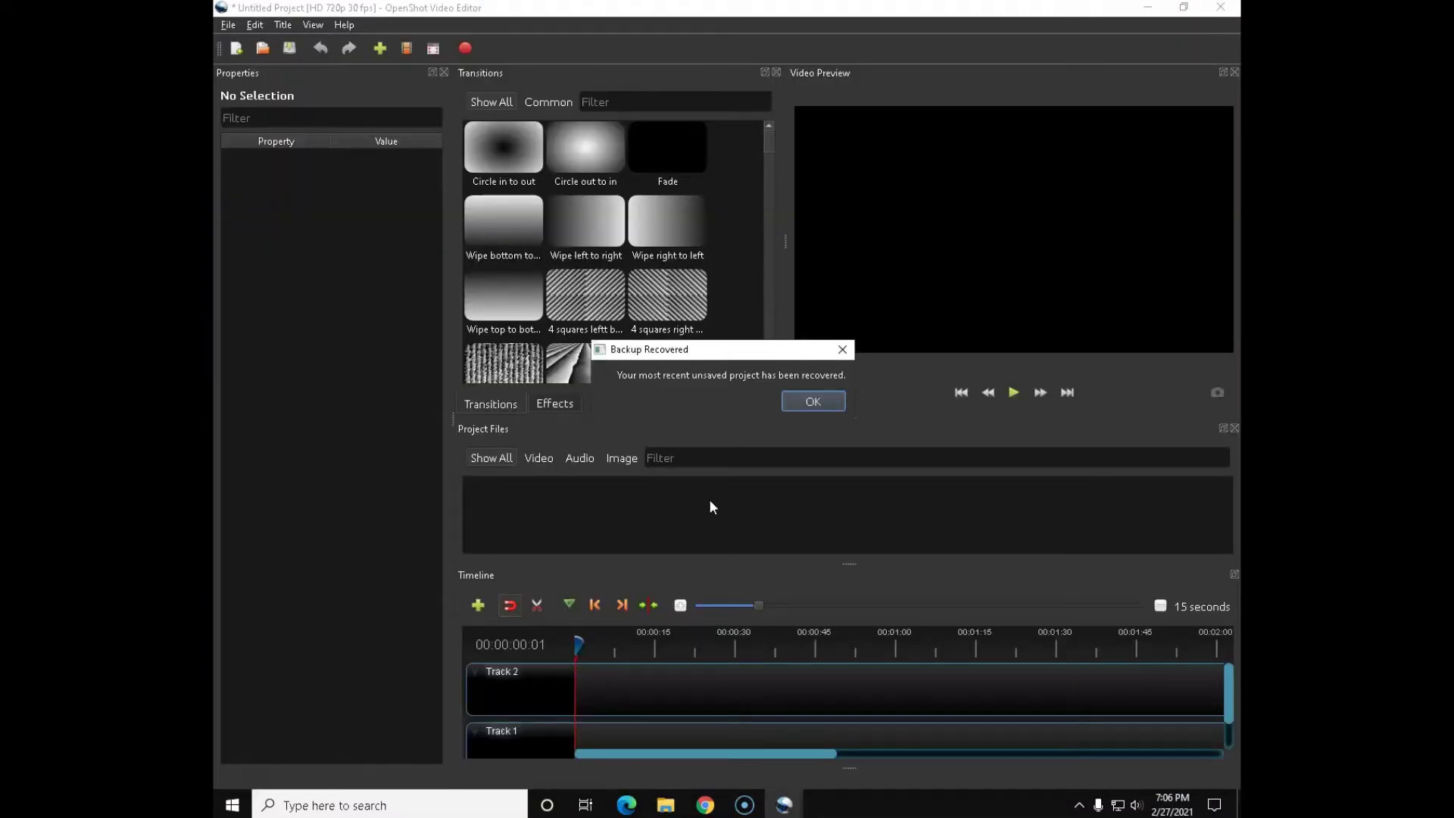
{"action": "left_click", "coordinate": [815, 400]}
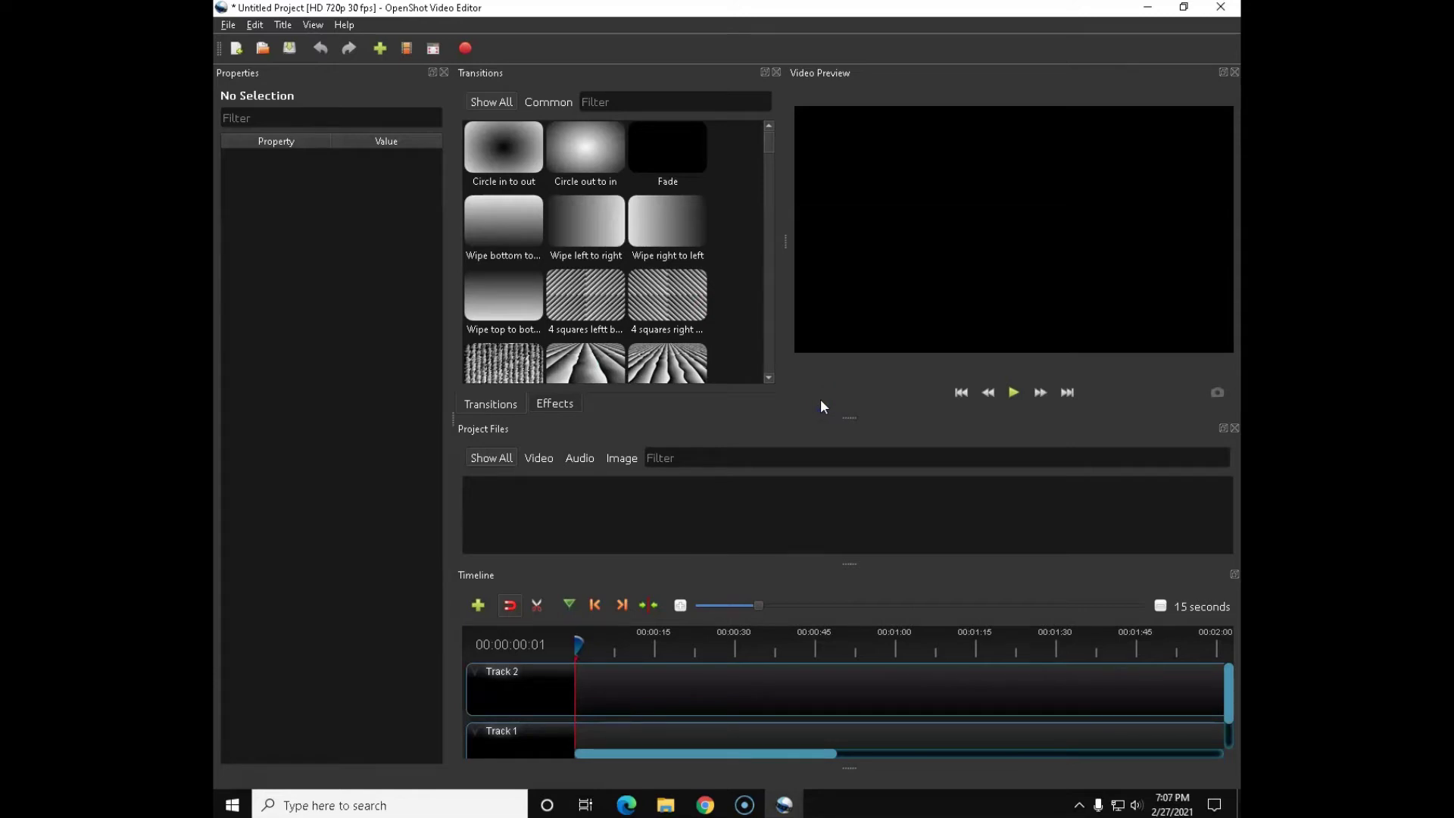
{"action": "left_click_drag", "start_coordinate": [777, 7], "coordinate": [1058, 63]}
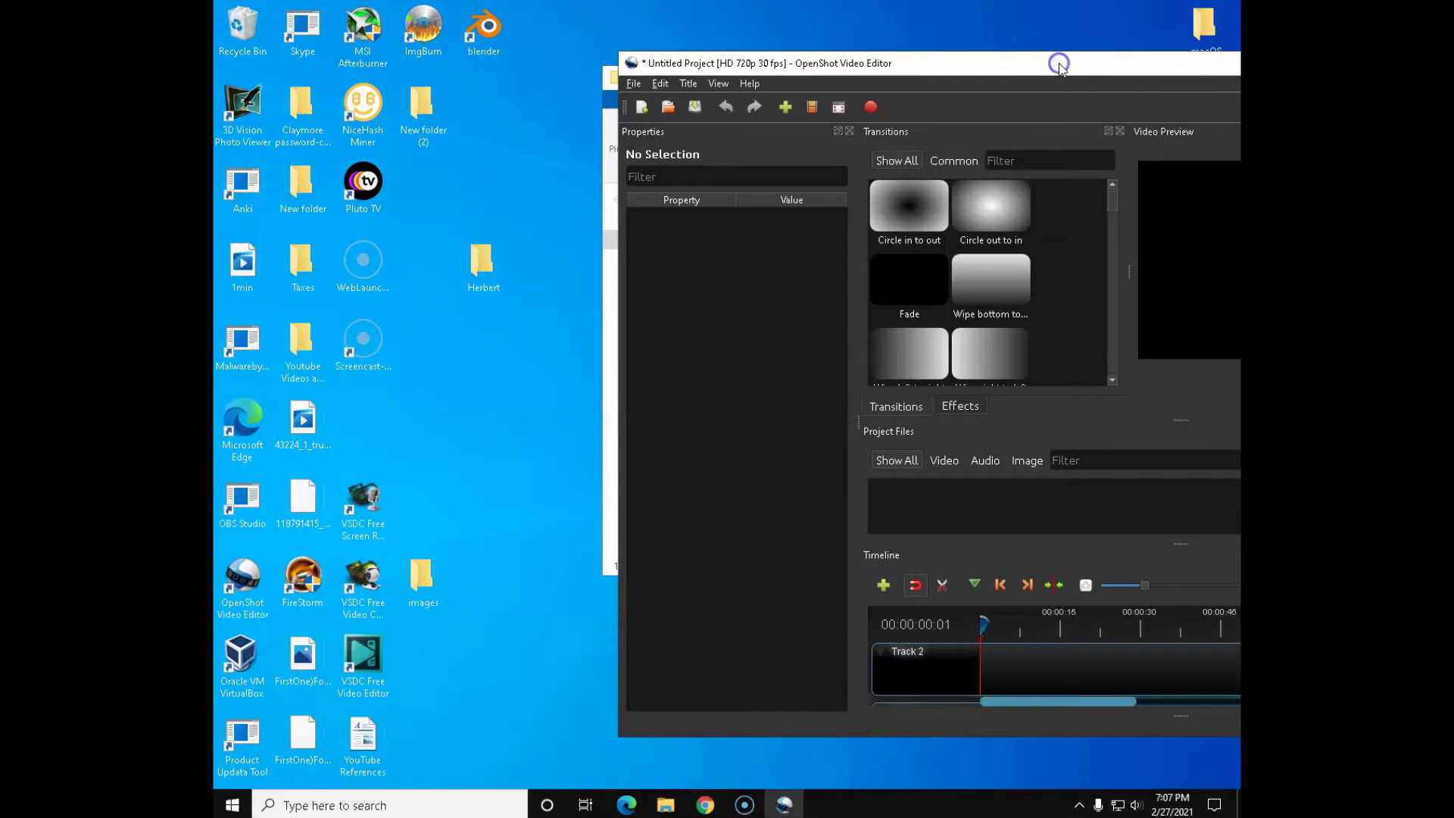
Select all images in the Herbert folder on the desktop and transfer them from its window into Project Files
{"action": "double_click", "coordinate": [478, 279]}
{"action": "key", "text": "ctrl+a"}
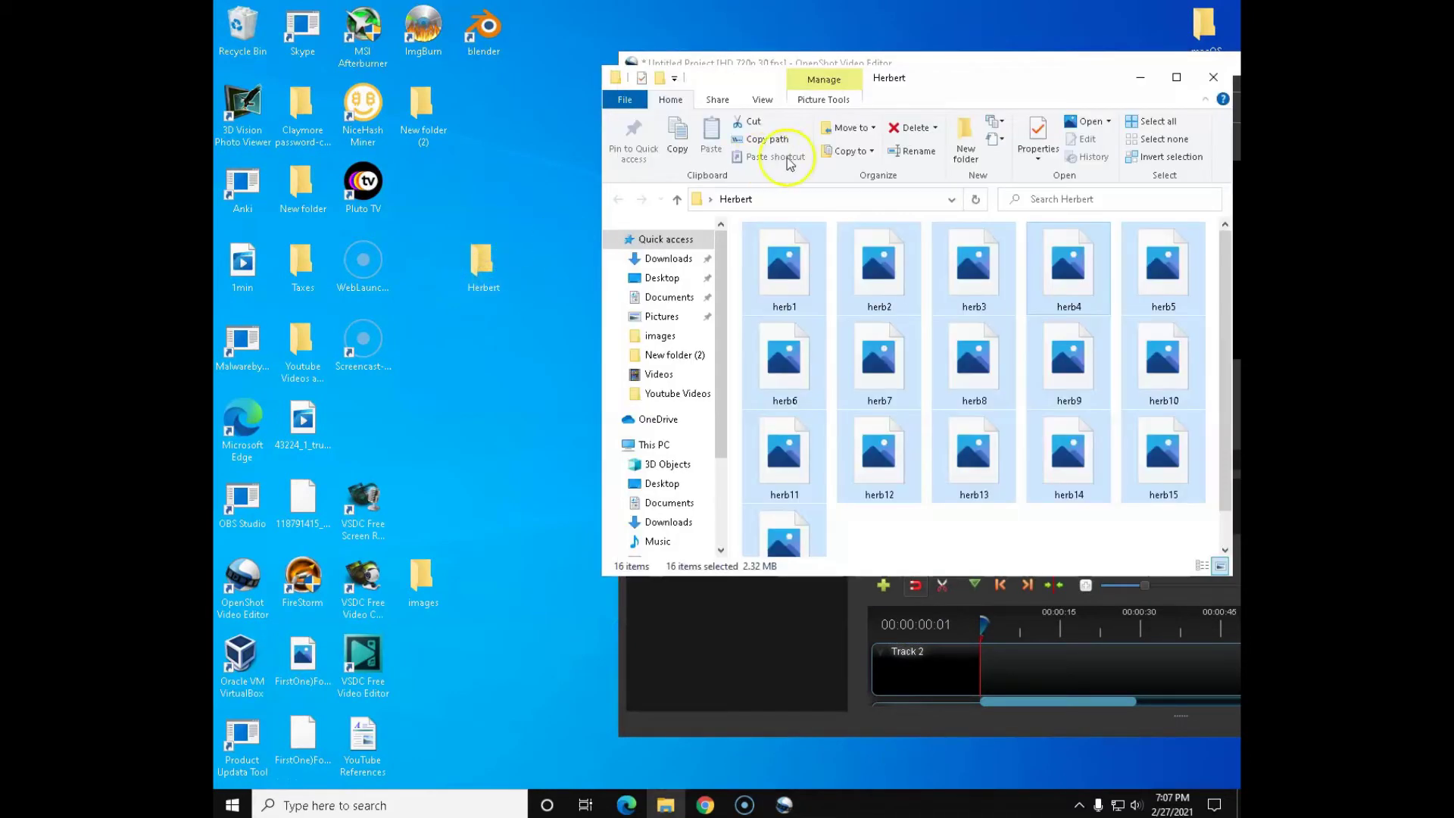
{"action": "left_click_drag", "start_coordinate": [1022, 81], "coordinate": [515, 53]}
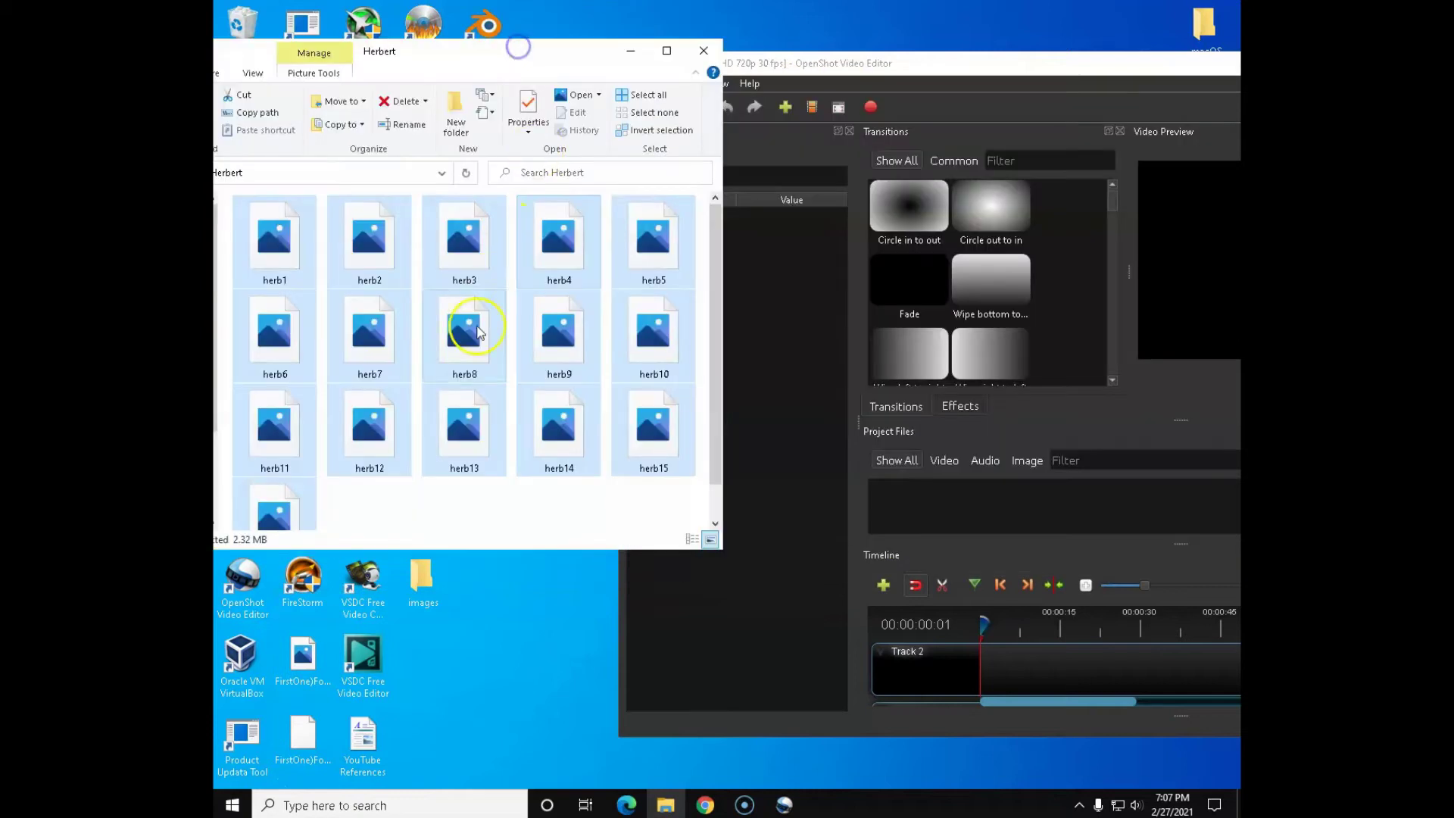
{"action": "left_click_drag", "start_coordinate": [493, 328], "coordinate": [982, 522]}
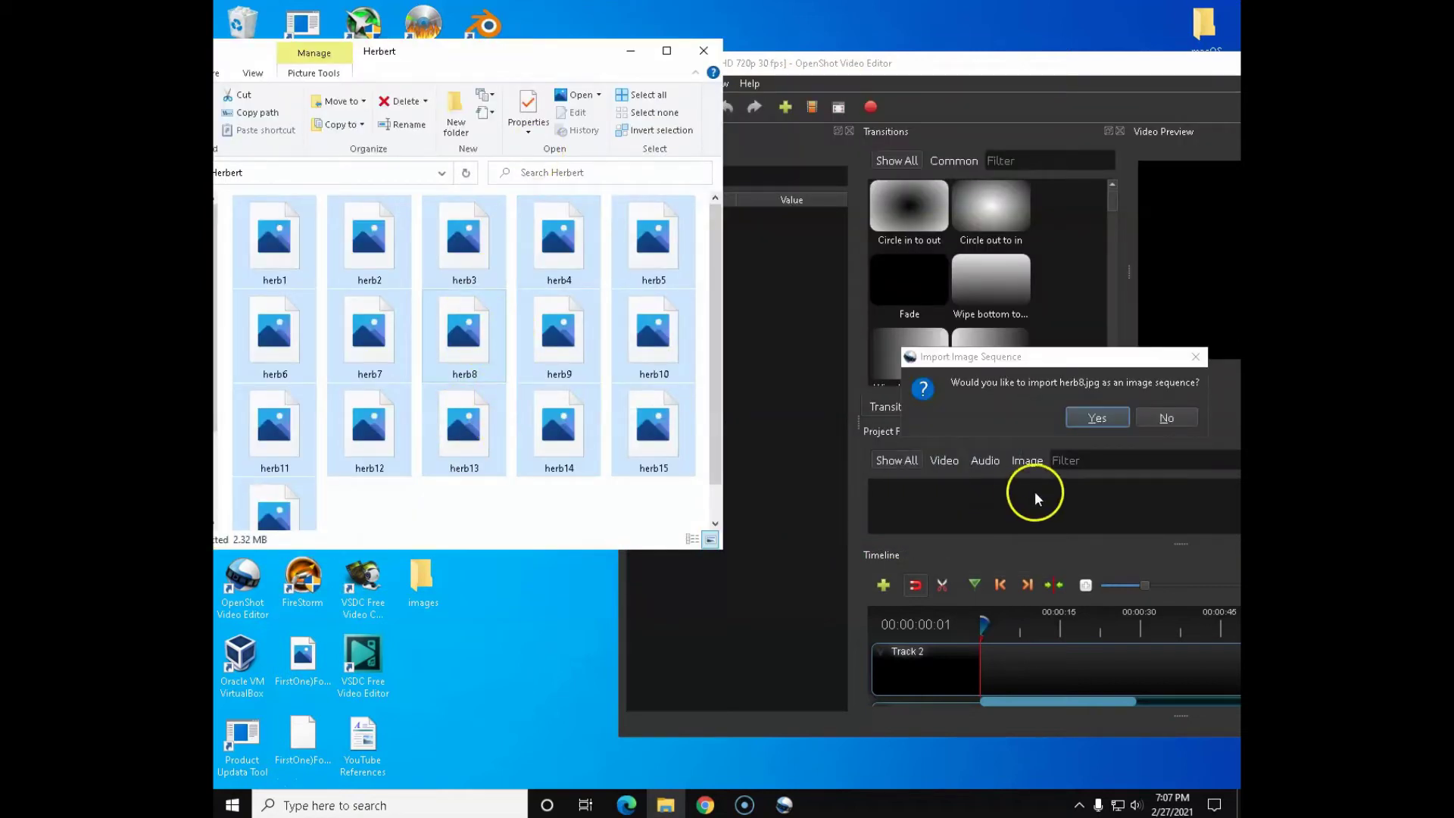
Decline the image-sequence import for every herb image so that each one is added as a separate file
{"action": "left_click", "coordinate": [1178, 420]}
{"action": "left_click", "coordinate": [1178, 417]}
{"action": "left_click", "coordinate": [1178, 418]}
{"action": "left_click", "coordinate": [1178, 417]}
{"action": "left_click", "coordinate": [1178, 417]}
{"action": "left_click", "coordinate": [1178, 416]}
{"action": "left_click", "coordinate": [1178, 417]}
{"action": "left_click", "coordinate": [1178, 416]}
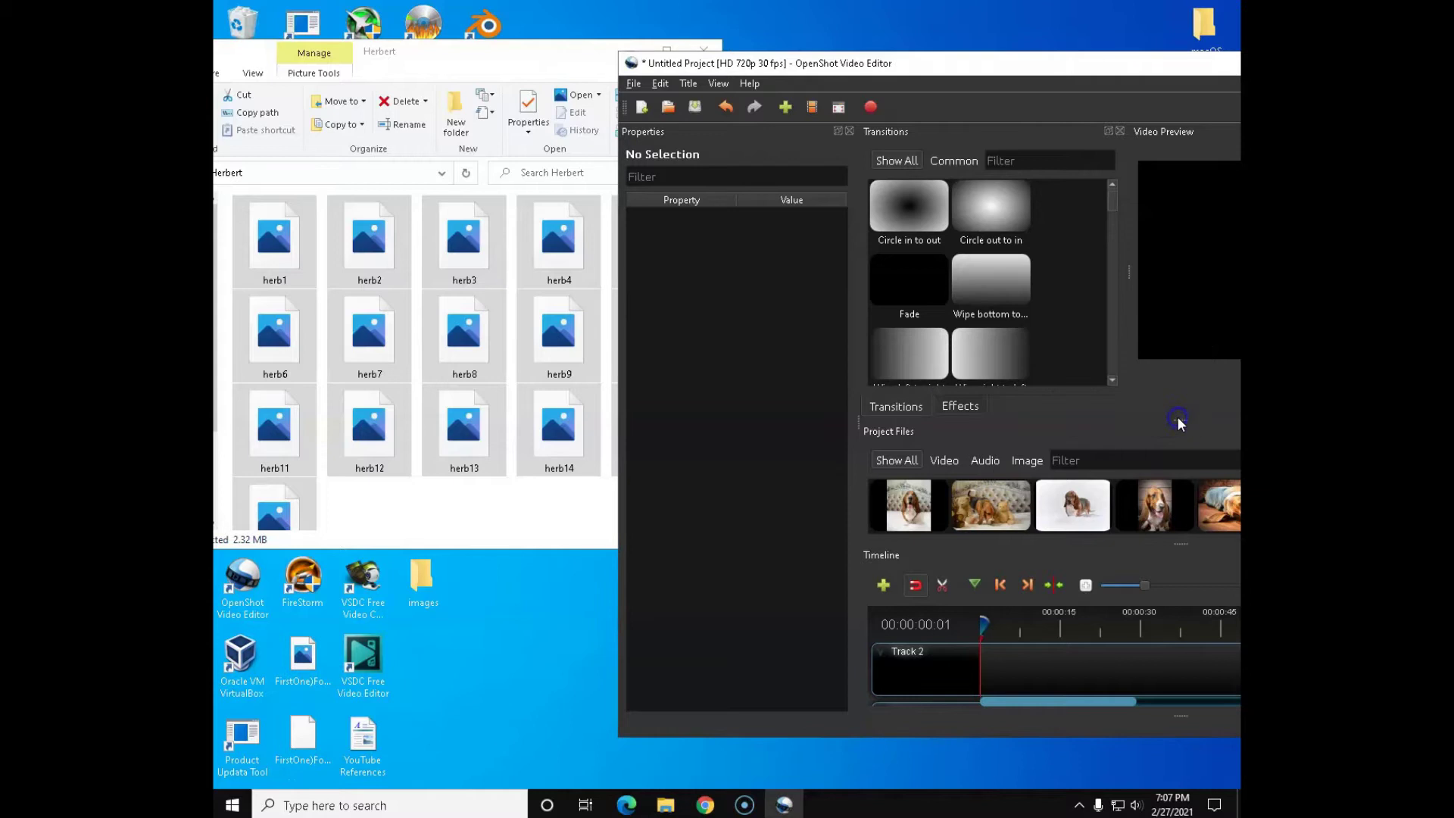
{"action": "left_click", "coordinate": [1178, 416]}
{"action": "left_click", "coordinate": [1178, 416]}
{"action": "left_click", "coordinate": [1178, 416]}
{"action": "left_click", "coordinate": [1178, 416]}
{"action": "left_click", "coordinate": [1178, 417]}
{"action": "left_click", "coordinate": [1178, 416]}
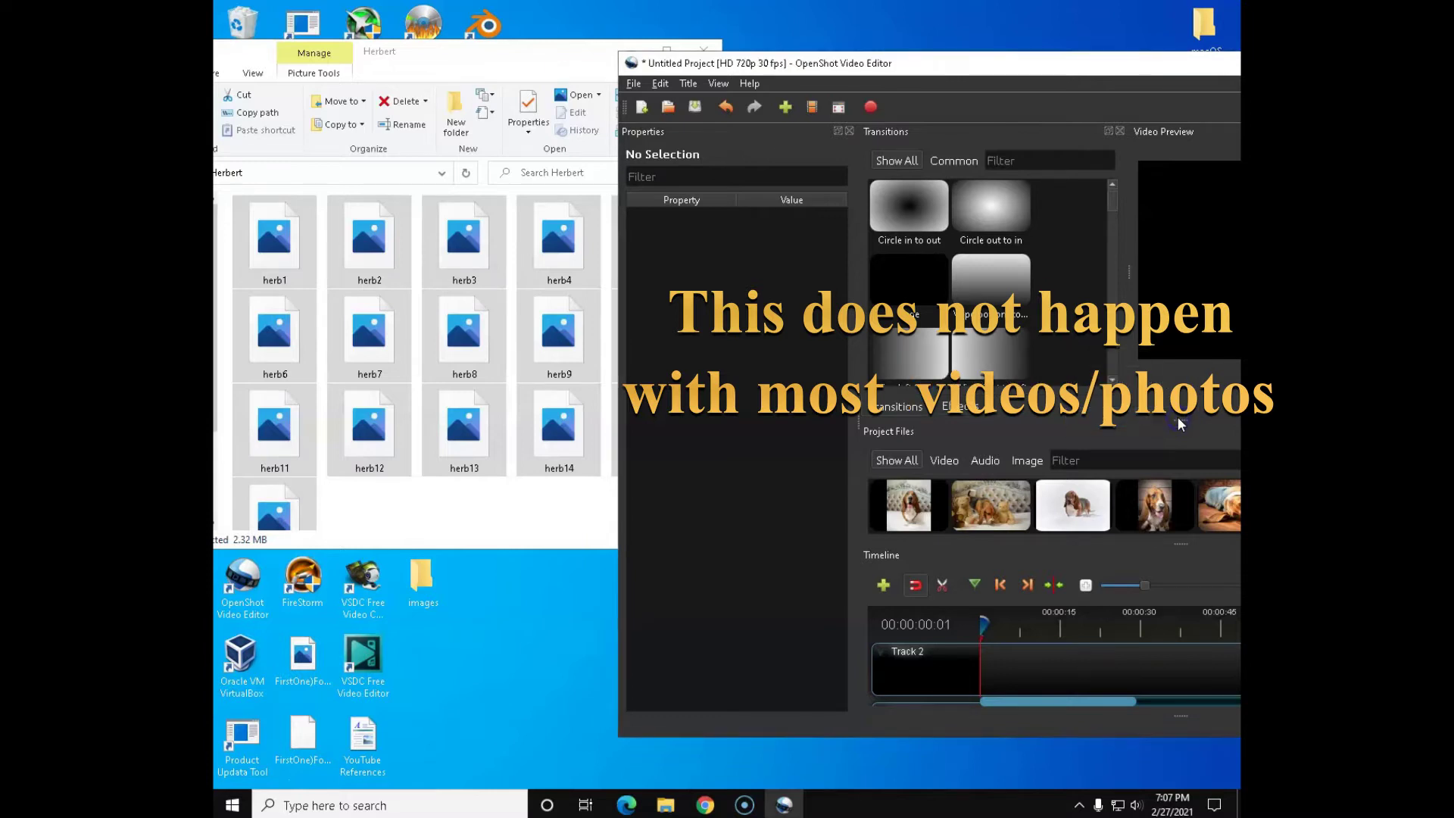
{"action": "left_click", "coordinate": [1178, 417]}
{"action": "left_click", "coordinate": [1178, 416]}
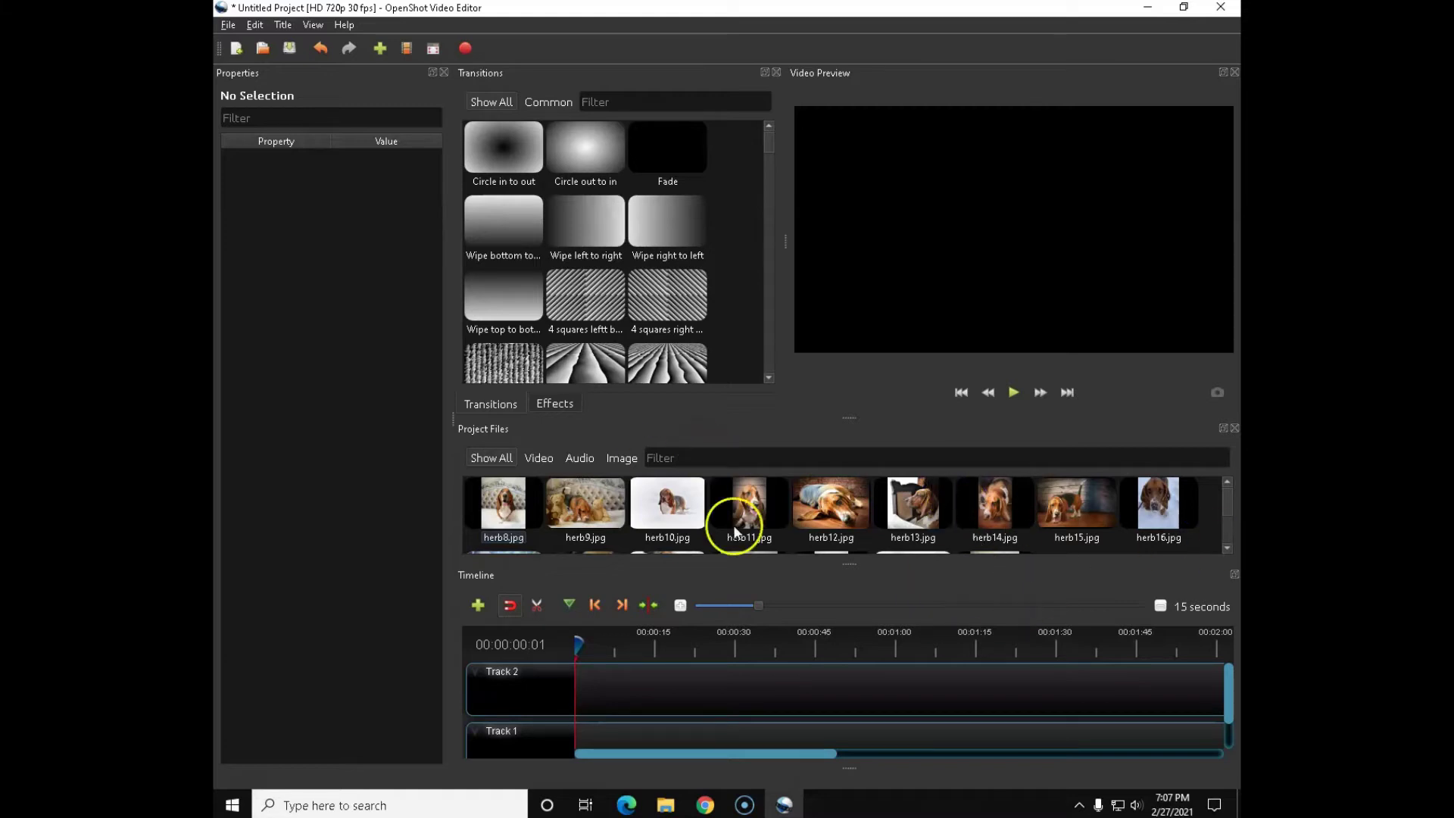
Close the Properties panel and look through the imported image thumbnails down to the end of Project Files
{"action": "left_click", "coordinate": [444, 72]}
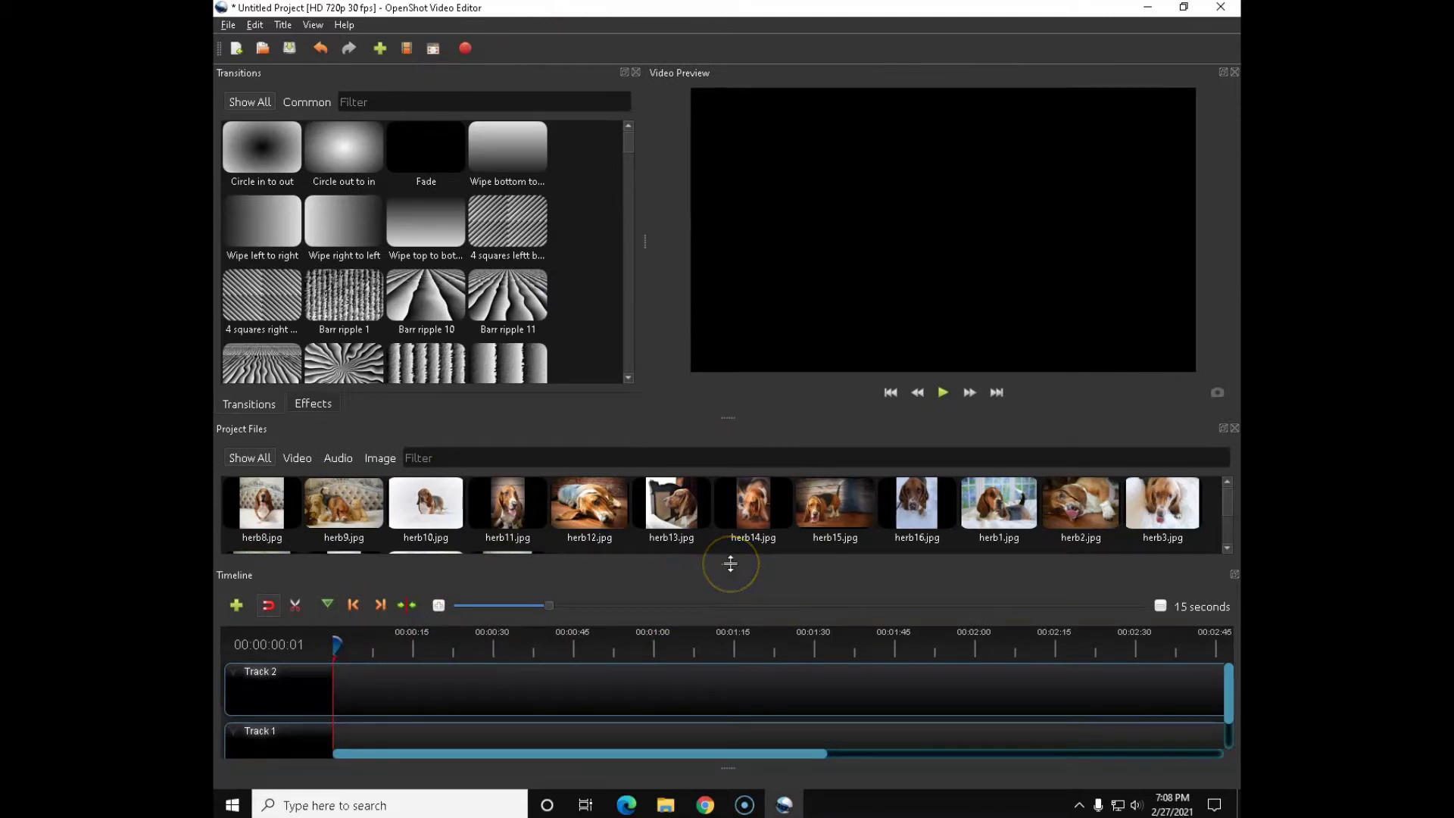
{"action": "left_click", "coordinate": [1080, 509]}
{"action": "left_click", "coordinate": [1080, 511]}
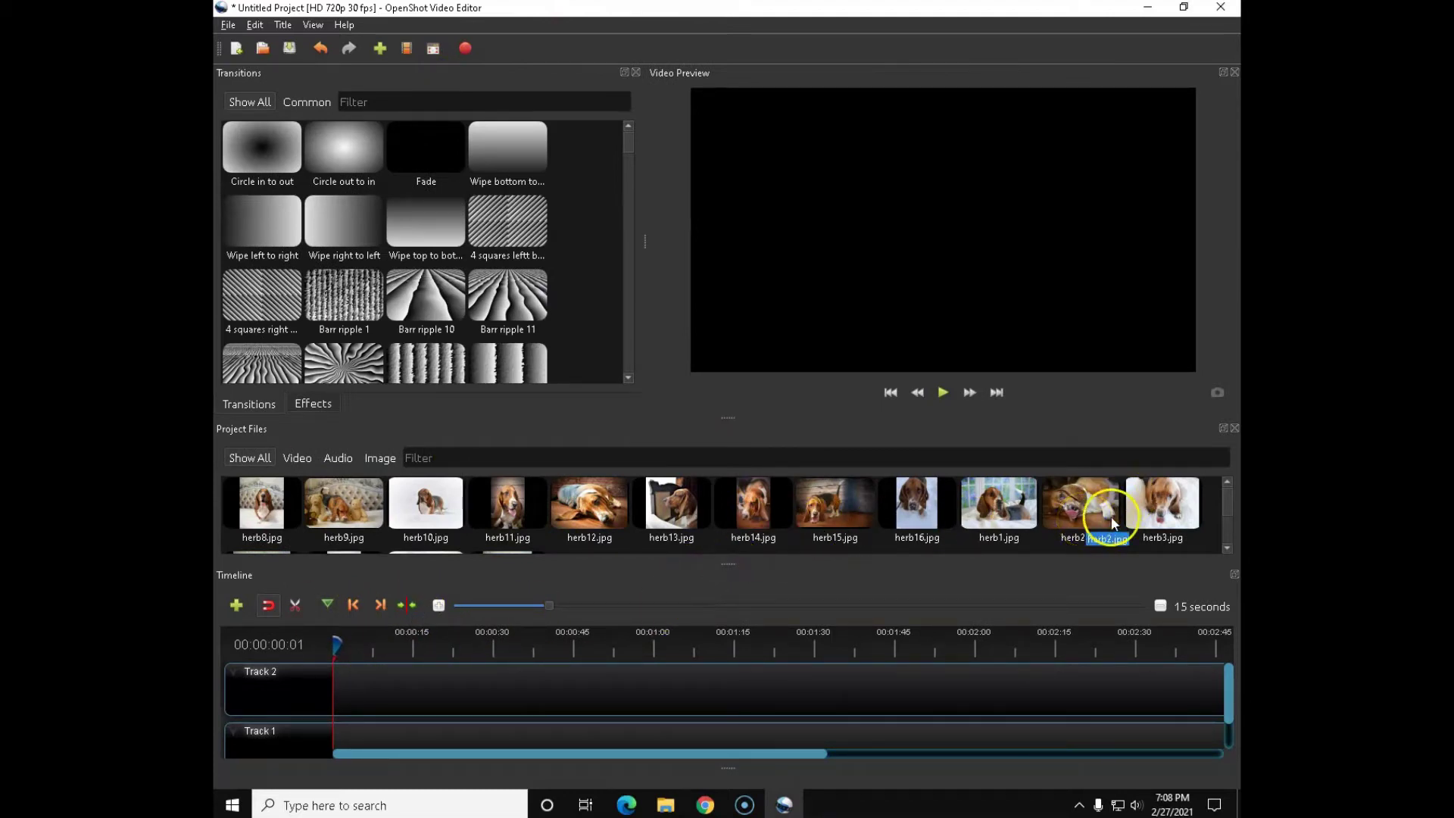
{"action": "left_click", "coordinate": [1208, 503]}
{"action": "left_click_drag", "start_coordinate": [1227, 506], "coordinate": [1227, 530]}
Switch Project Files to Details View, look through the list of images, and return to Thumbnail View
{"action": "left_click", "coordinate": [574, 507]}
{"action": "right_click", "coordinate": [608, 510]}
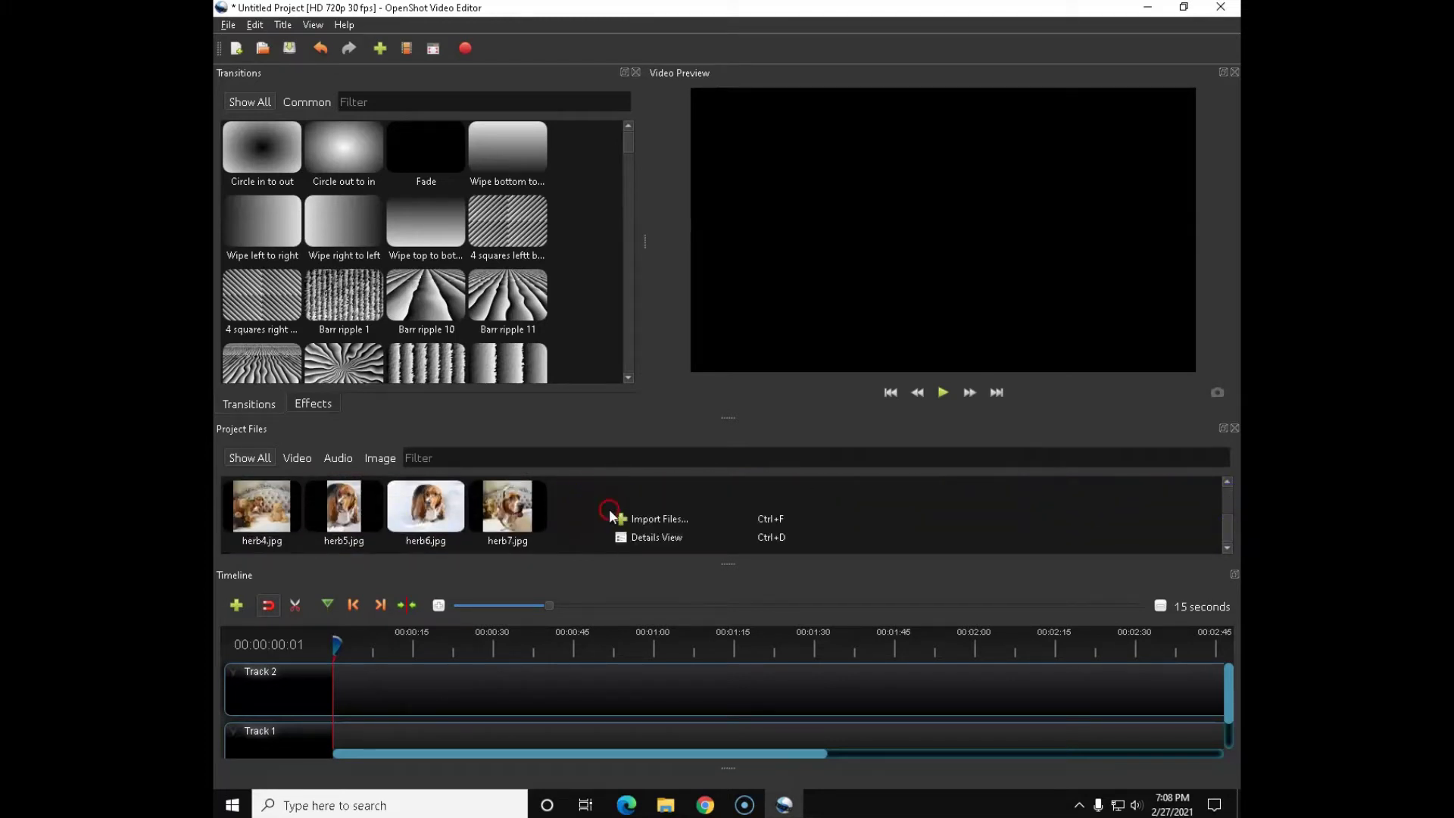
{"action": "left_click", "coordinate": [648, 537]}
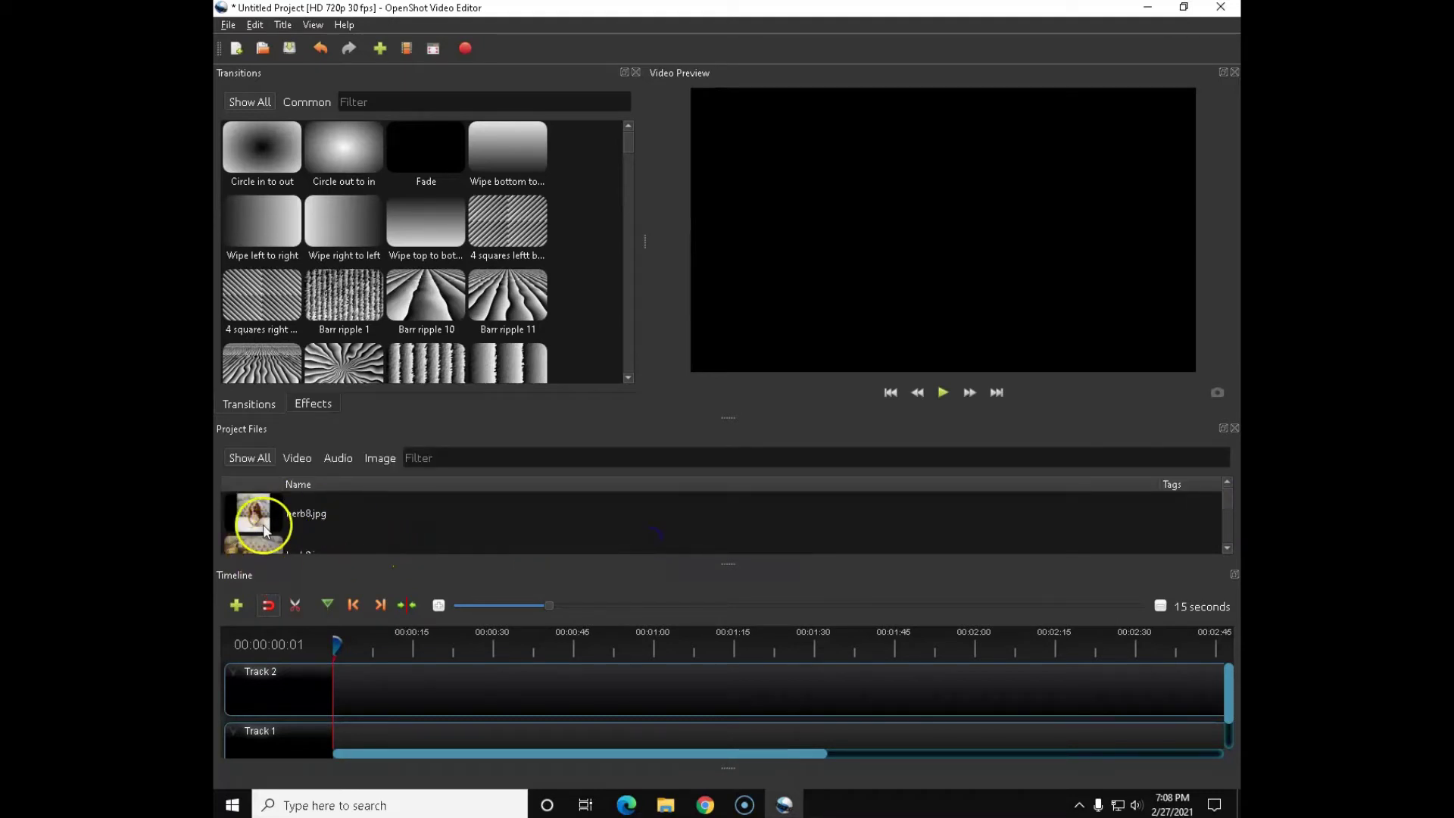
{"action": "left_click", "coordinate": [1227, 513]}
{"action": "left_click", "coordinate": [1225, 545]}
{"action": "scroll", "coordinate": [1225, 545], "scroll_direction": "up", "scroll_amount": 3}
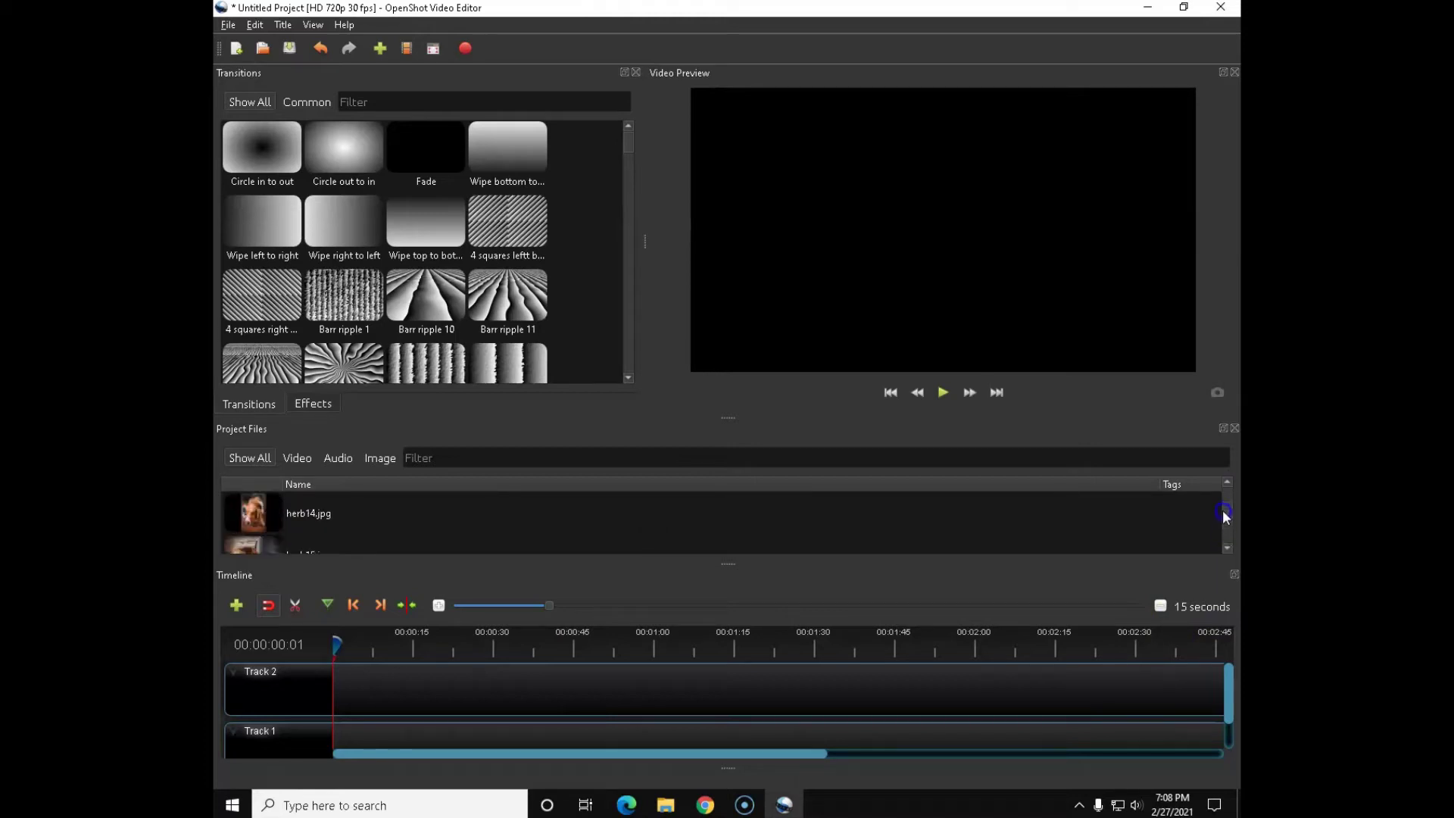
{"action": "right_click", "coordinate": [793, 516]}
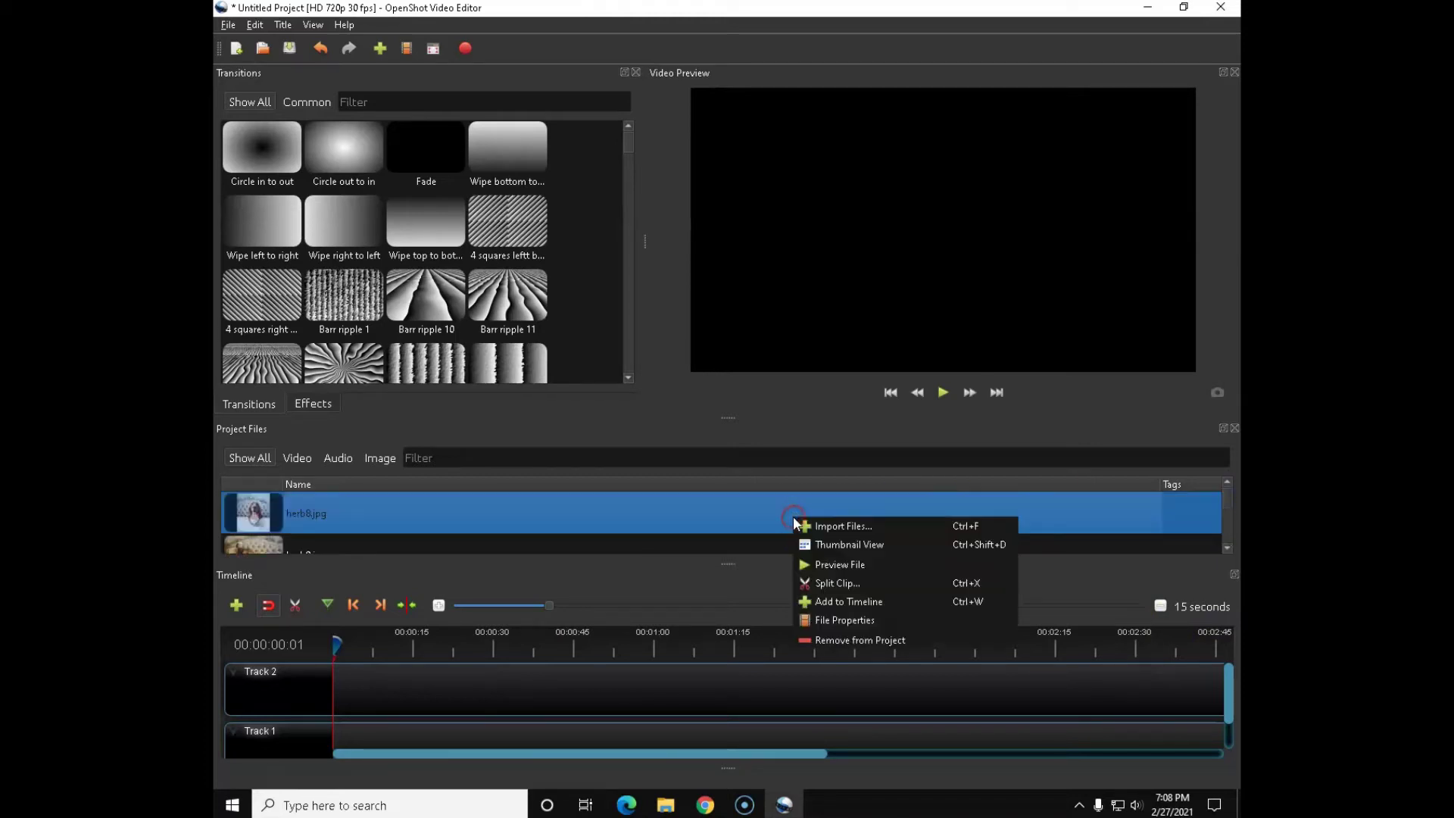
{"action": "left_click", "coordinate": [838, 542]}
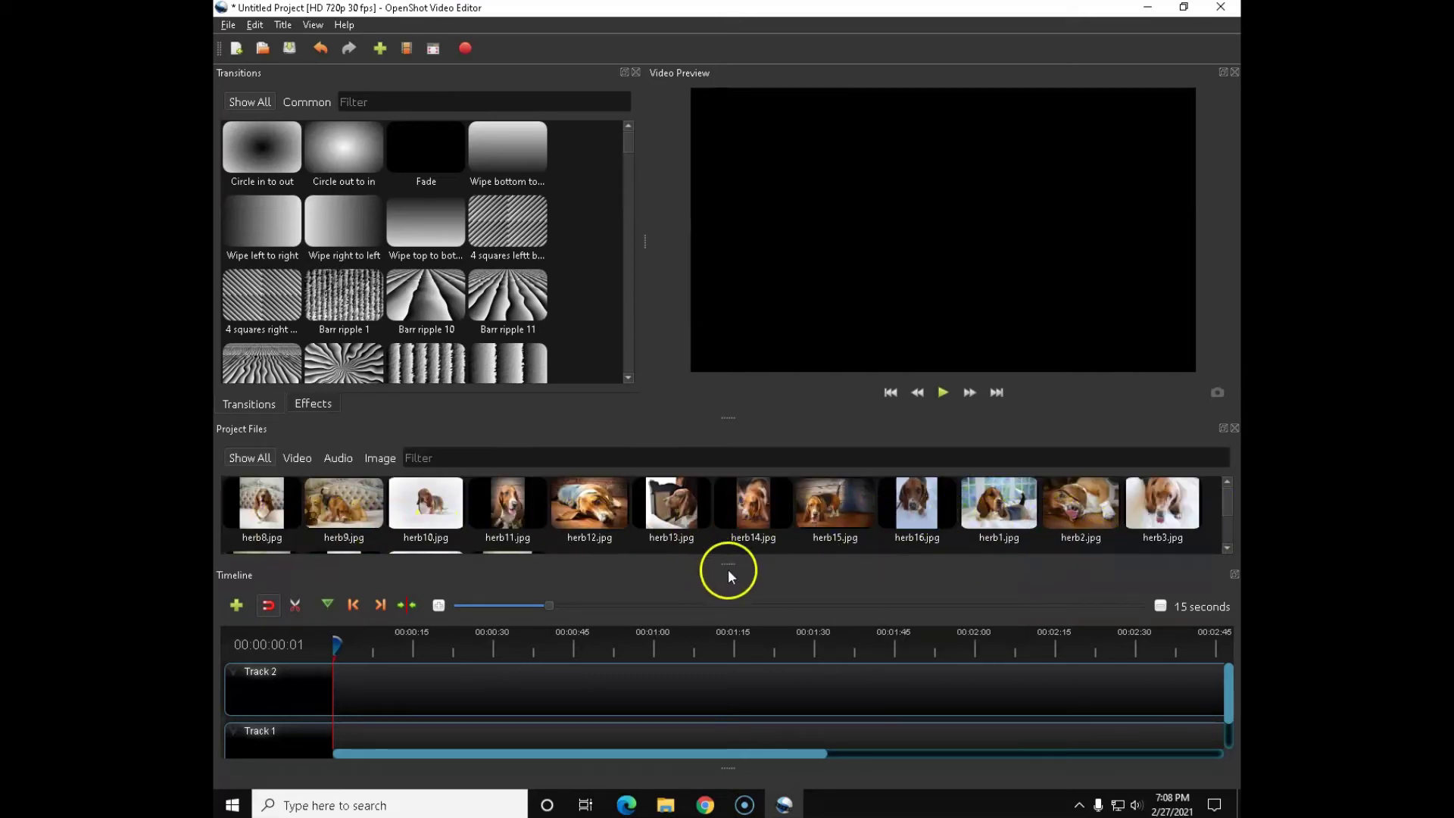
Enlarge the Project Files panel upward and downward, then restore the default layout with Simple View
{"action": "left_click_drag", "start_coordinate": [726, 560], "coordinate": [722, 610]}
{"action": "left_click_drag", "start_coordinate": [727, 418], "coordinate": [729, 358]}
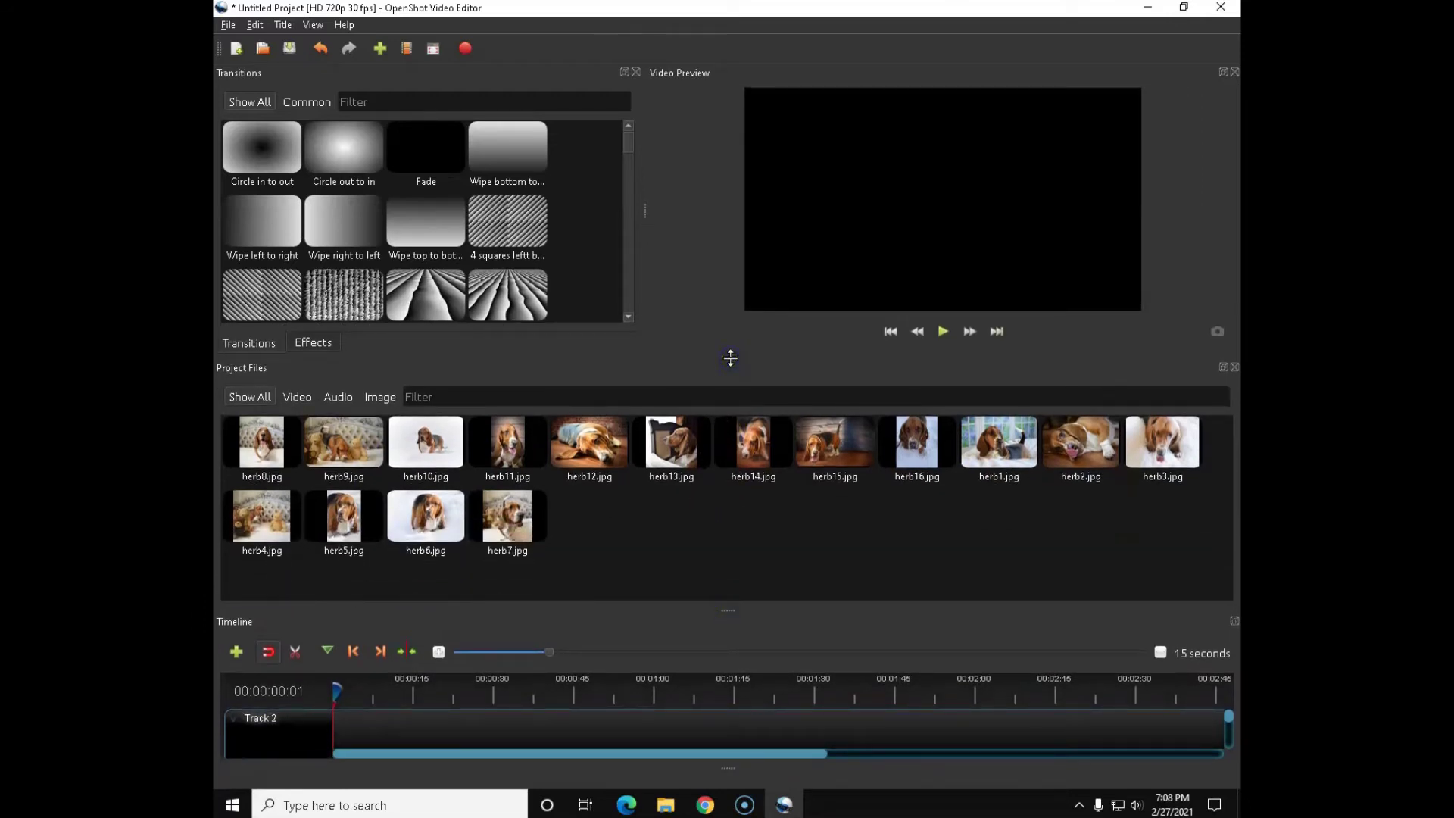
{"action": "left_click", "coordinate": [313, 25]}
{"action": "mouse_move", "coordinate": [324, 79]}
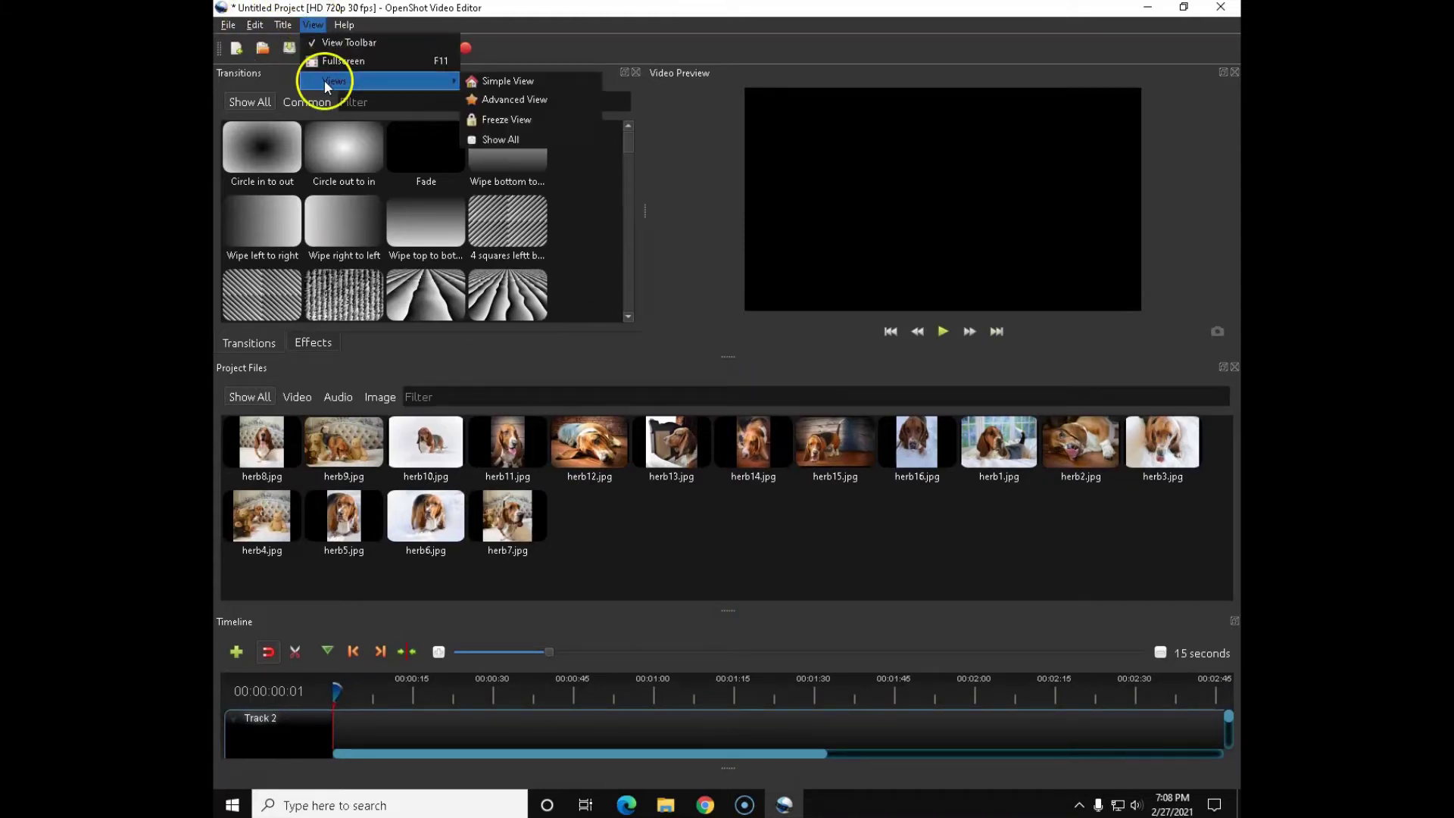
{"action": "left_click", "coordinate": [489, 80]}
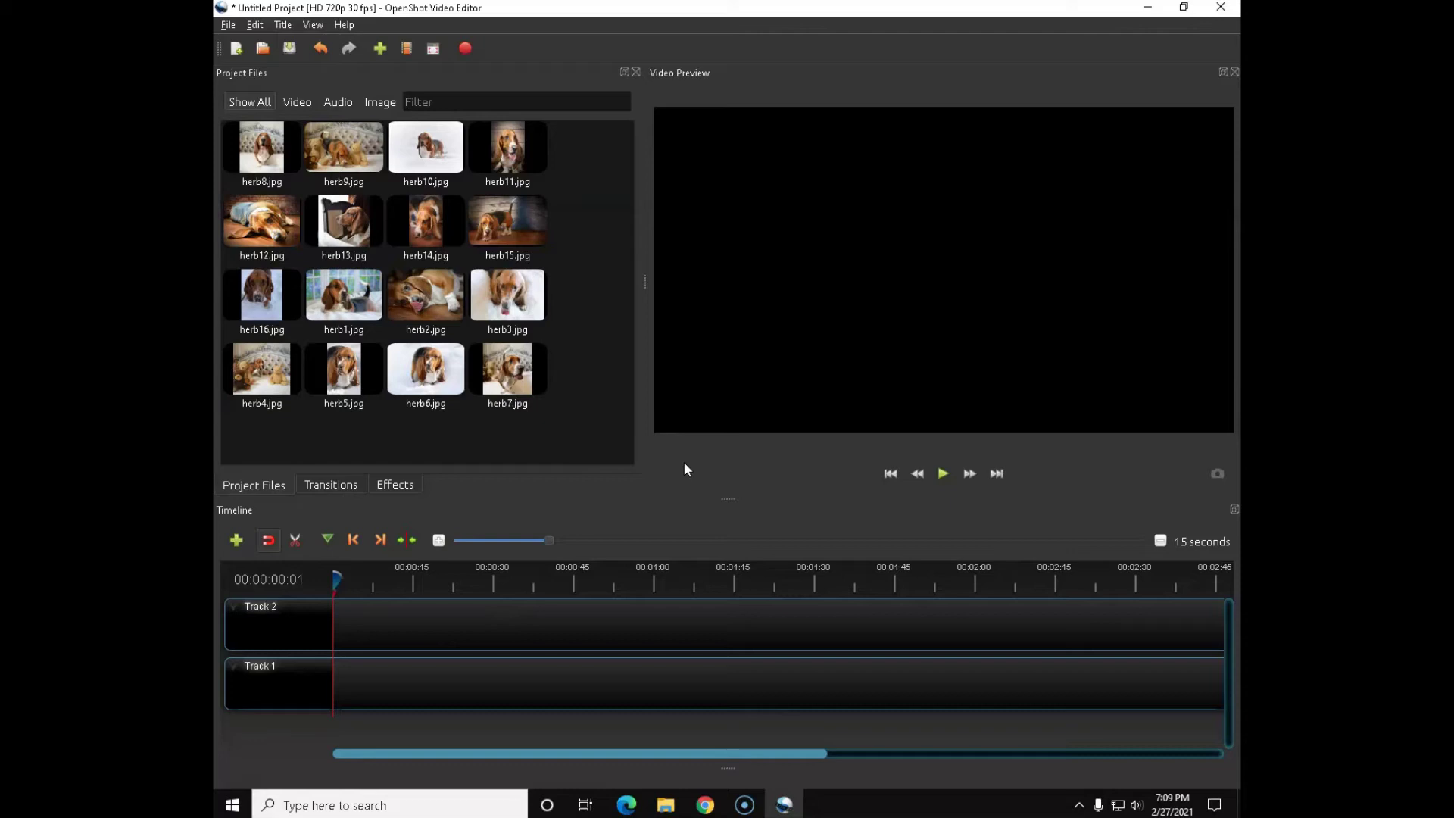
Start adding all images in Project Files to the timeline and set Track 1 as the target track
{"action": "left_click", "coordinate": [519, 299]}
{"action": "key", "text": "ctrl+a"}
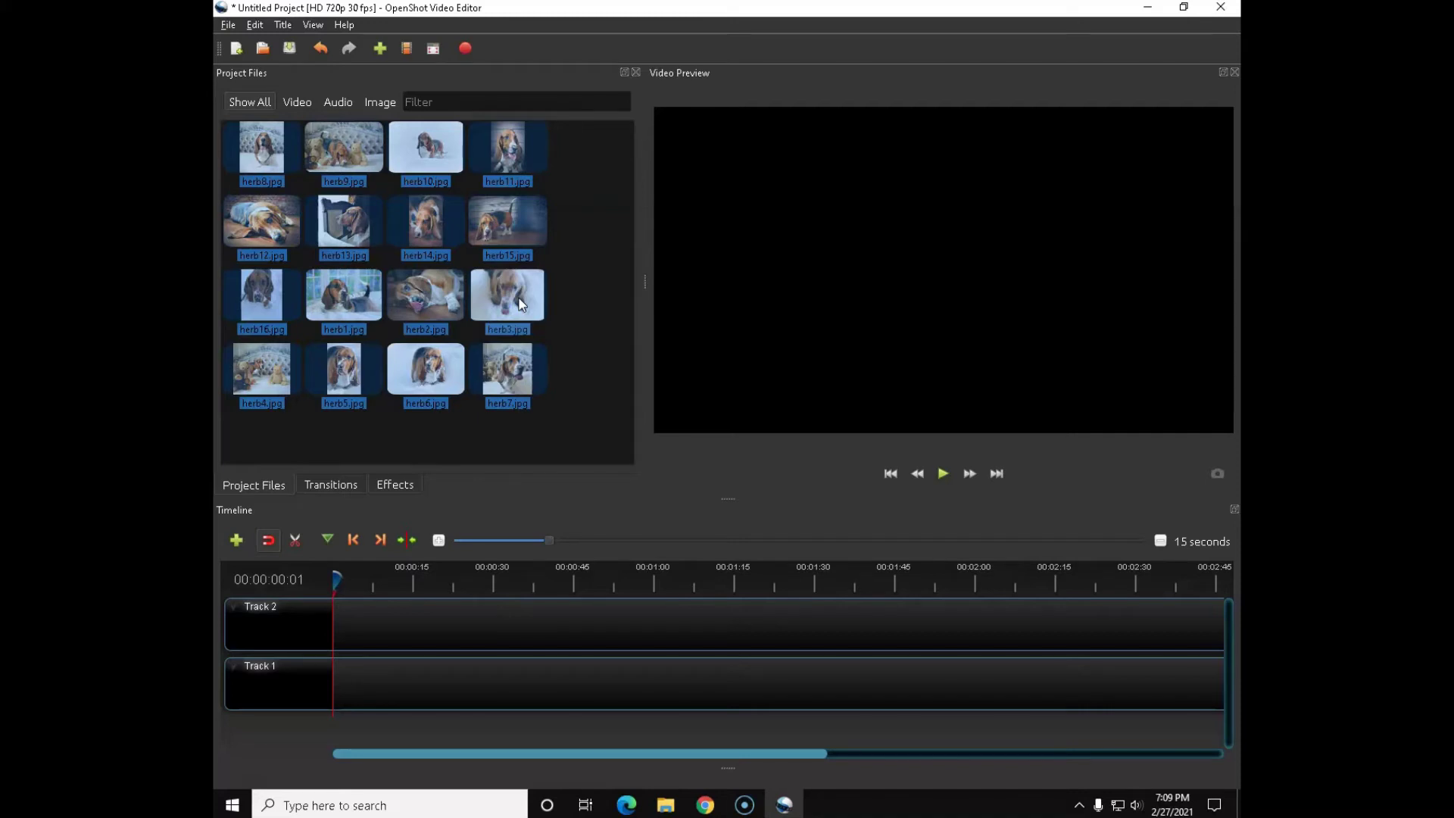
{"action": "left_click", "coordinate": [251, 775]}
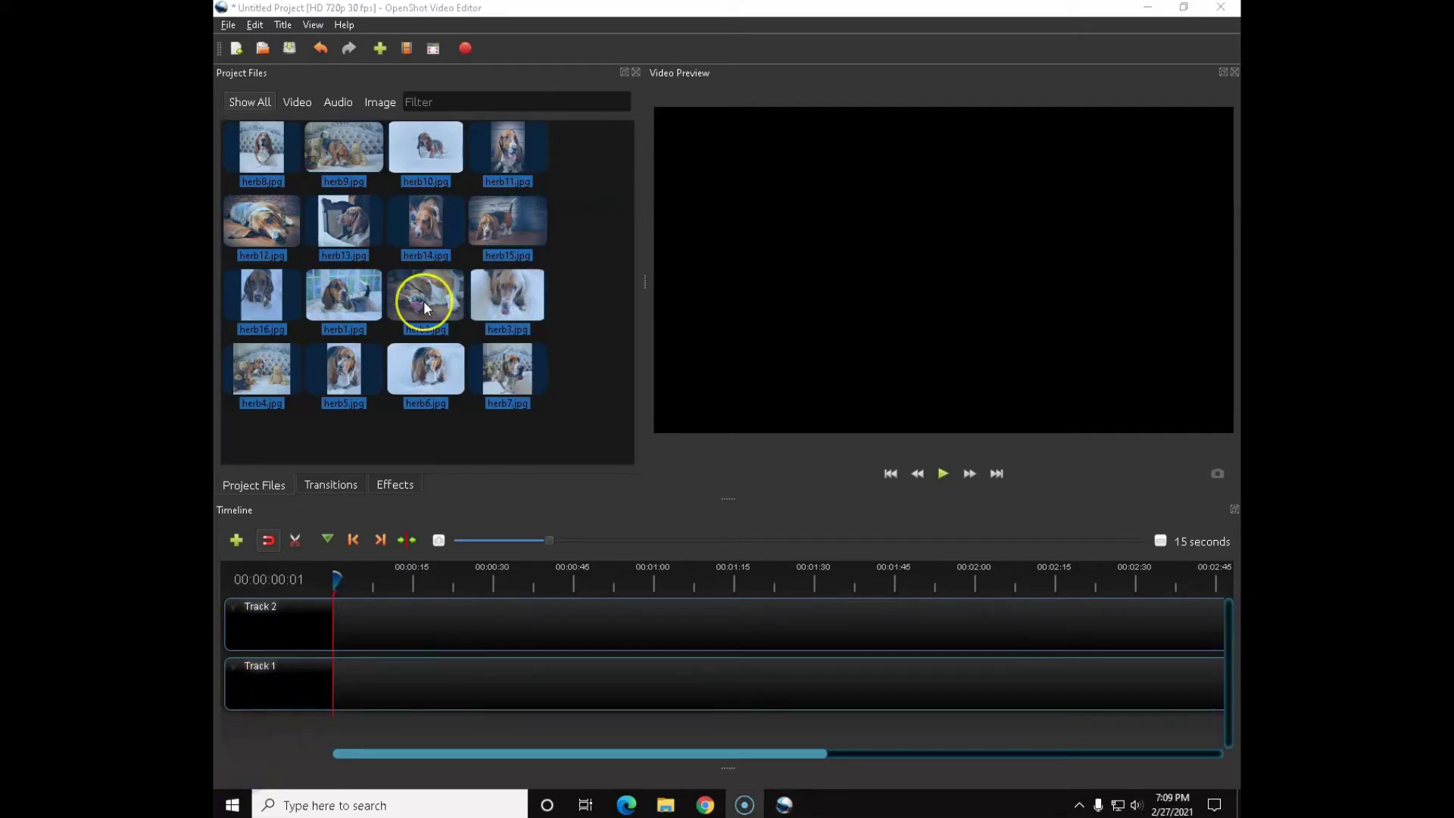
{"action": "right_click", "coordinate": [424, 301]}
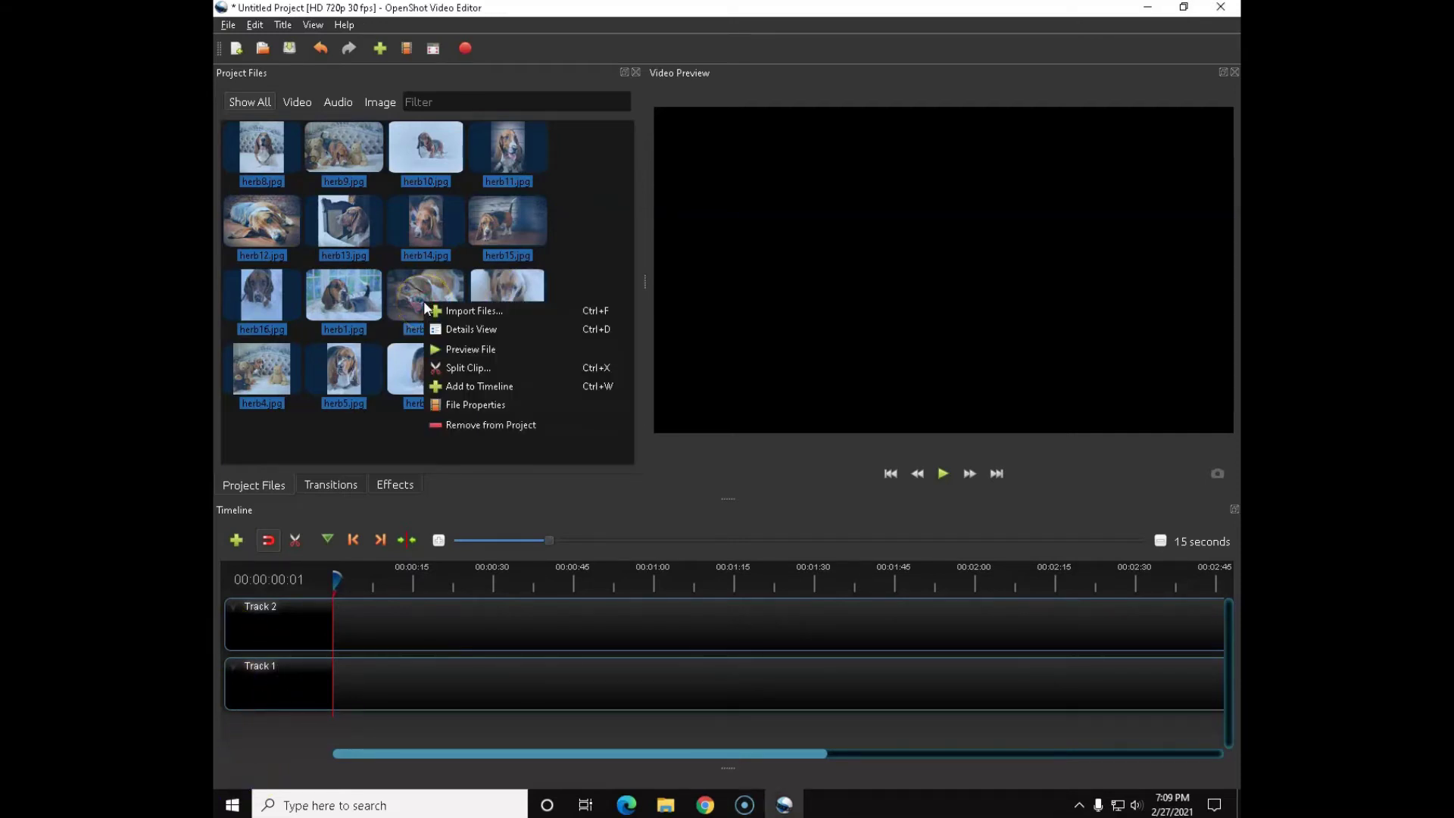
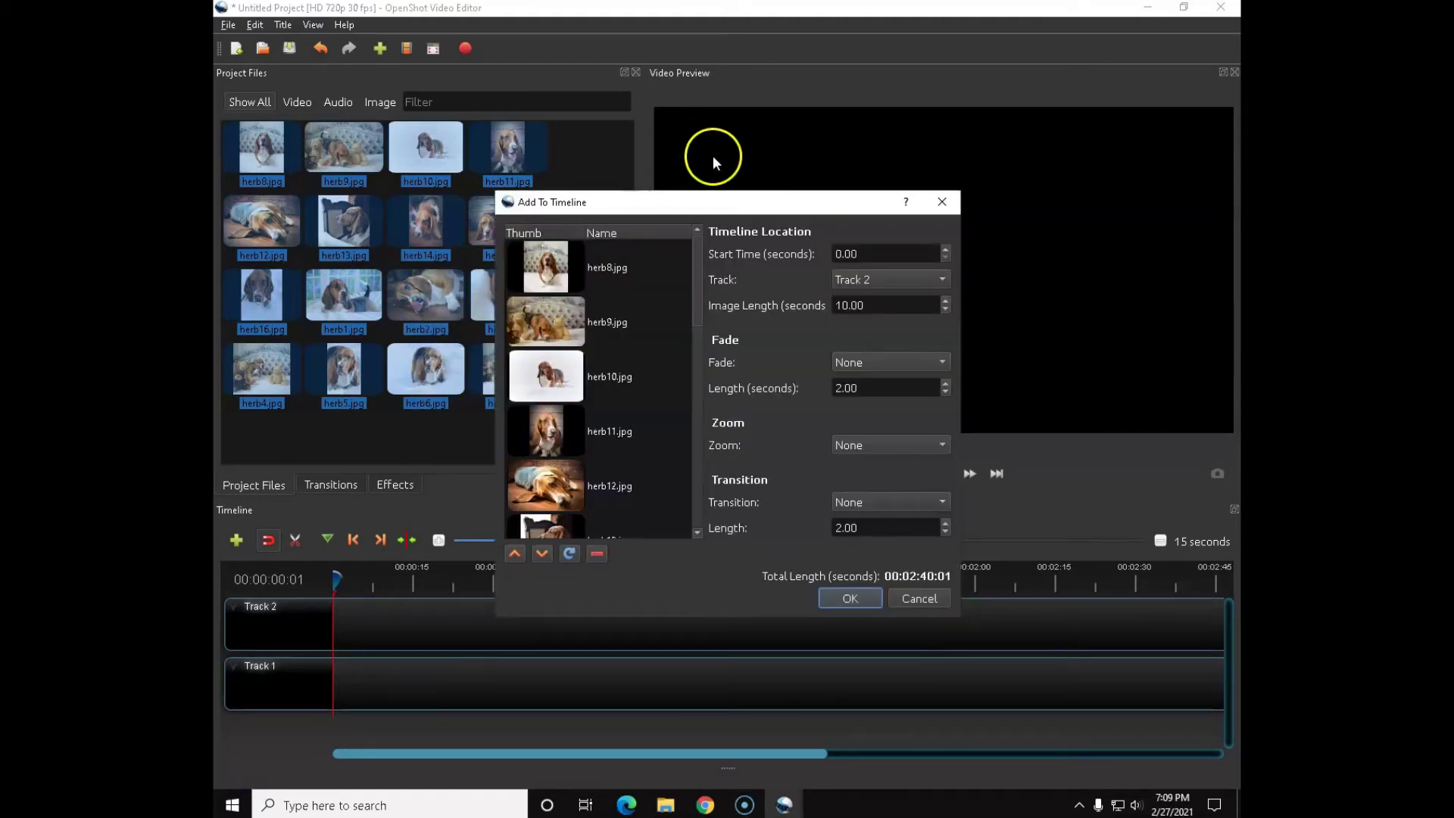
{"action": "left_click_drag", "start_coordinate": [674, 202], "coordinate": [841, 85]}
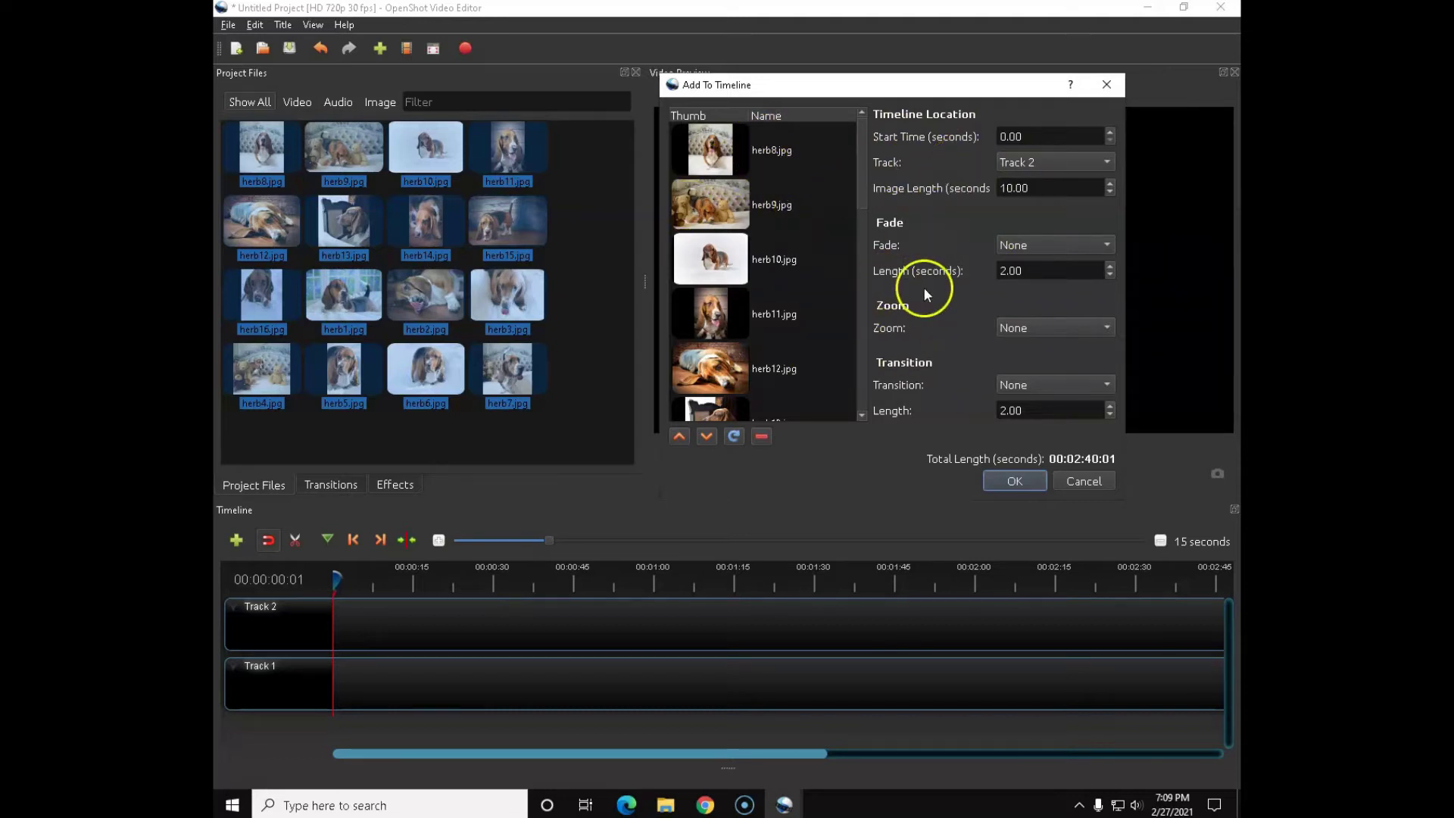
{"action": "left_click", "coordinate": [1102, 161]}
{"action": "left_click", "coordinate": [1035, 183]}
Move herb9.jpg one place up and herb10.jpg one place down in the order of images for the timeline
{"action": "left_click", "coordinate": [738, 203]}
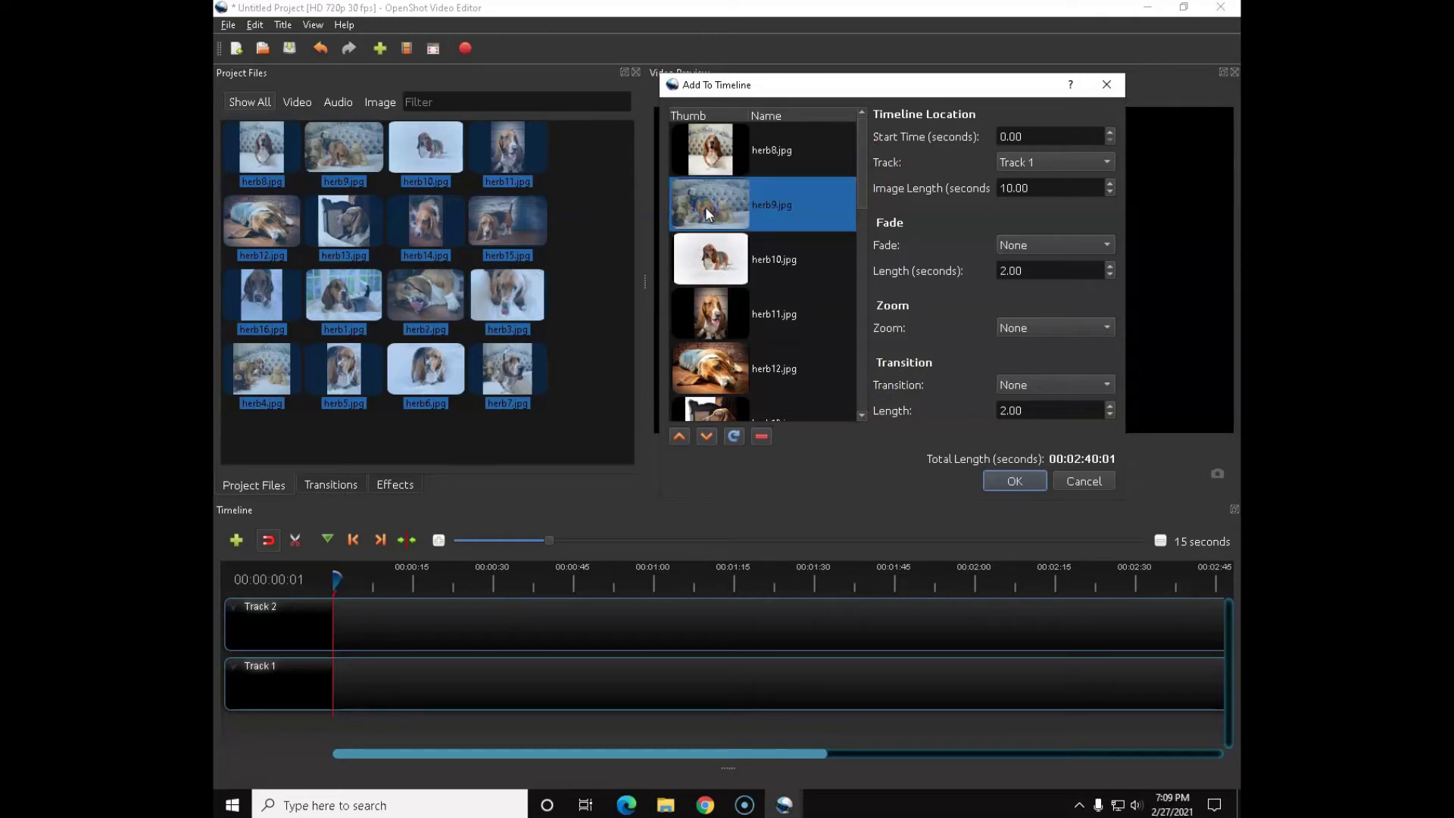
{"action": "left_click", "coordinate": [697, 449]}
{"action": "left_click", "coordinate": [677, 437]}
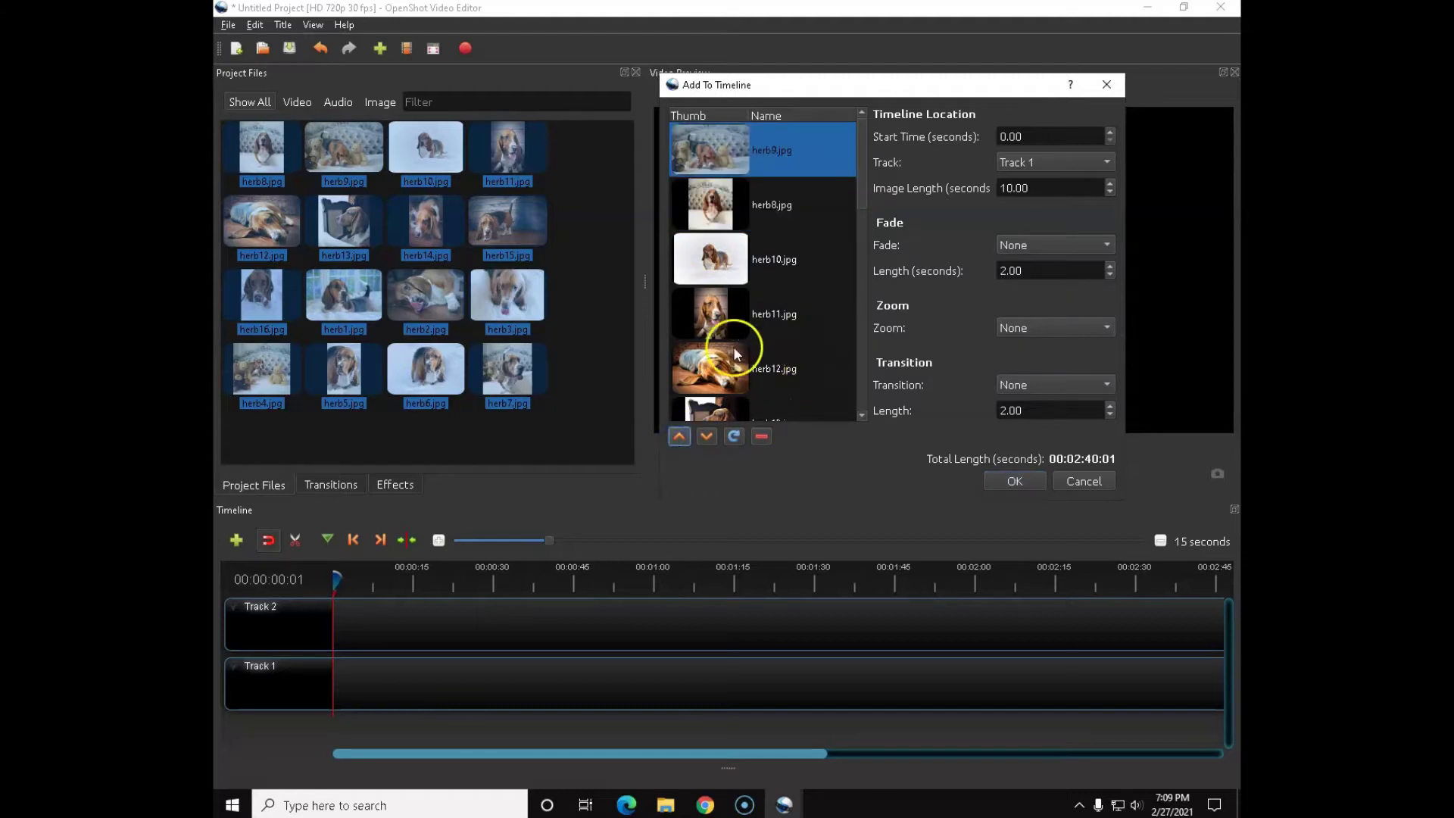
{"action": "left_click", "coordinate": [704, 271]}
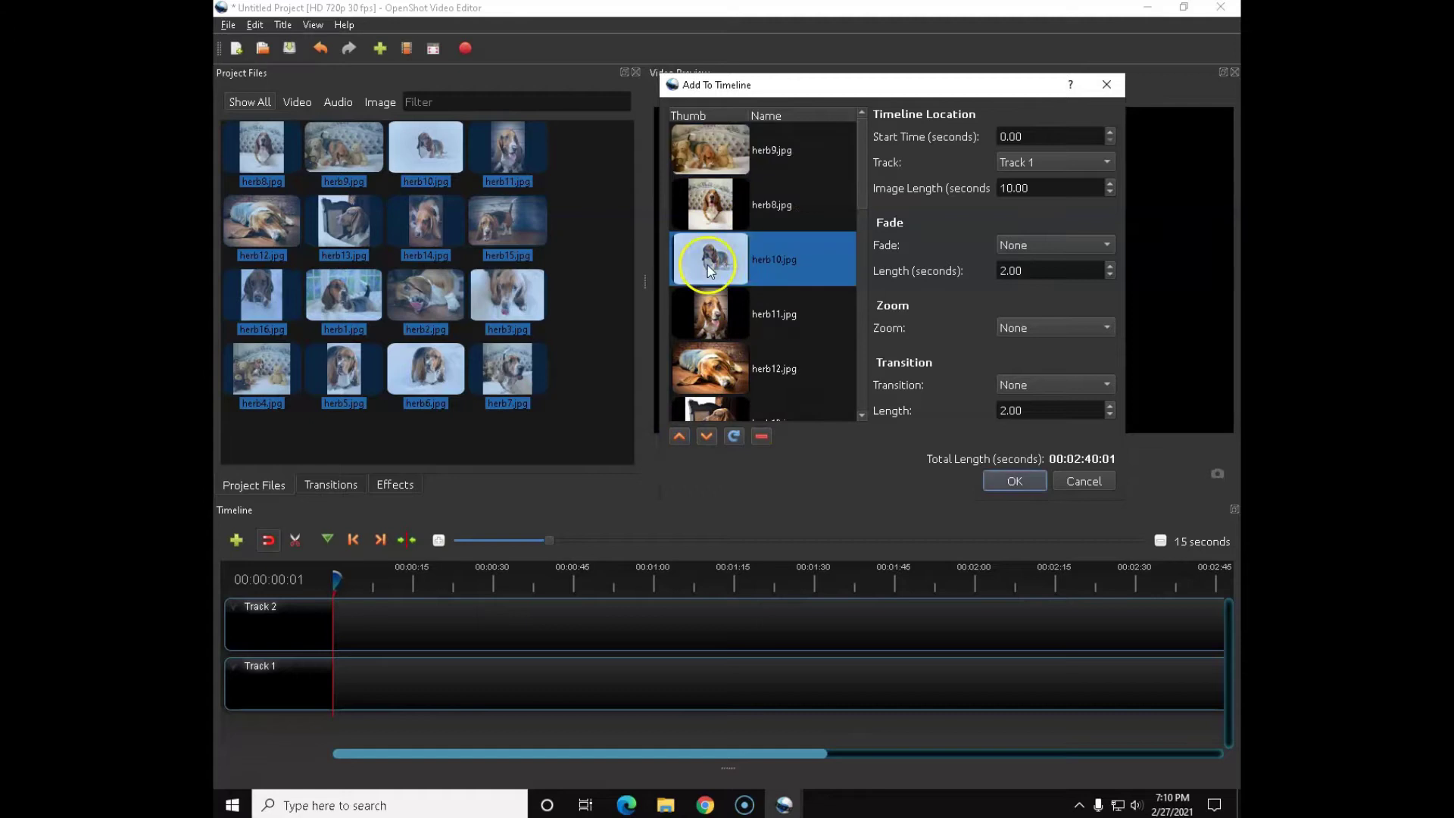
{"action": "left_click", "coordinate": [705, 437]}
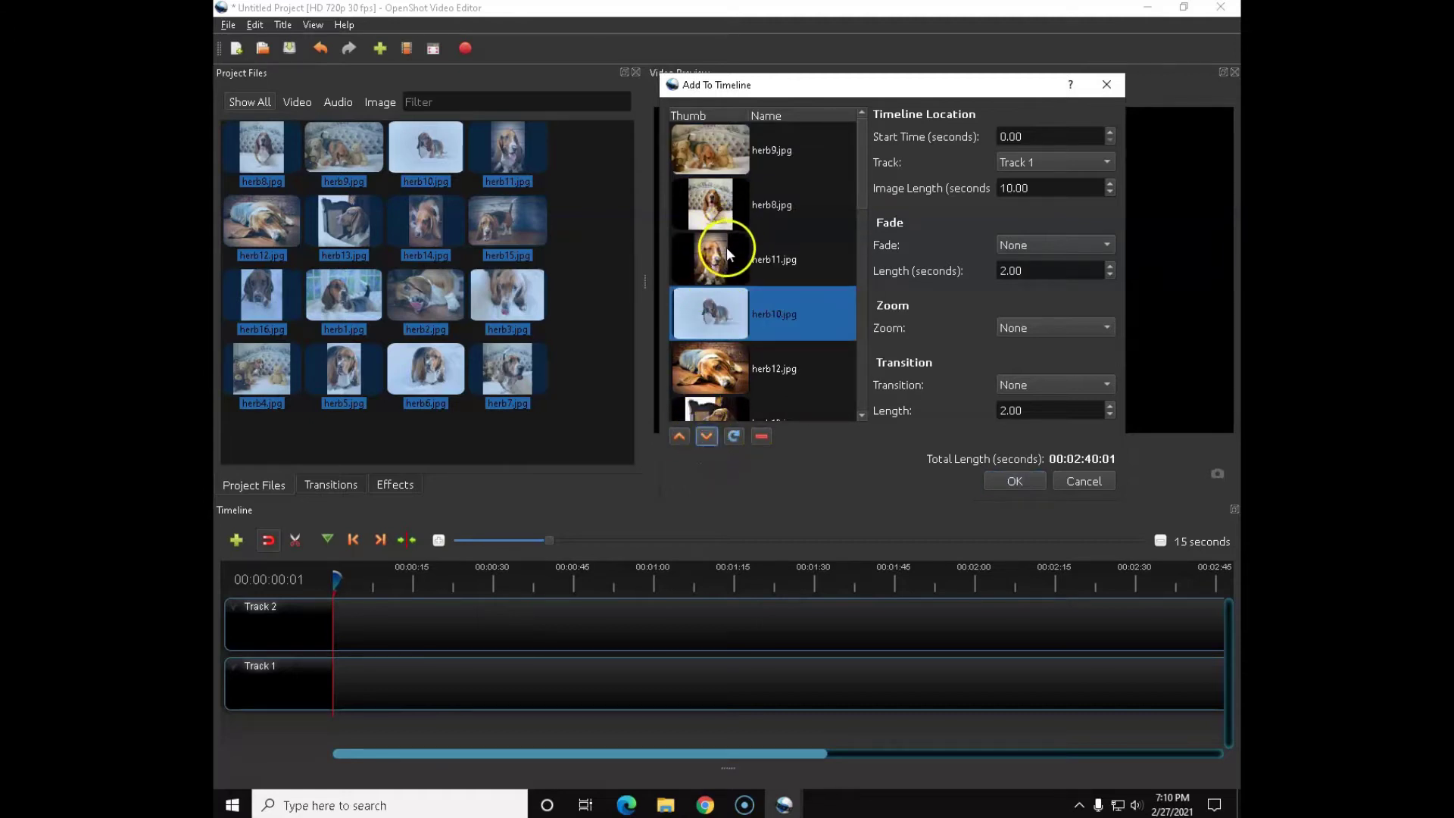
Move herb11.jpg two places down in the image order and remove herb13.jpg from the list
{"action": "left_click", "coordinate": [726, 254]}
{"action": "left_click", "coordinate": [701, 438]}
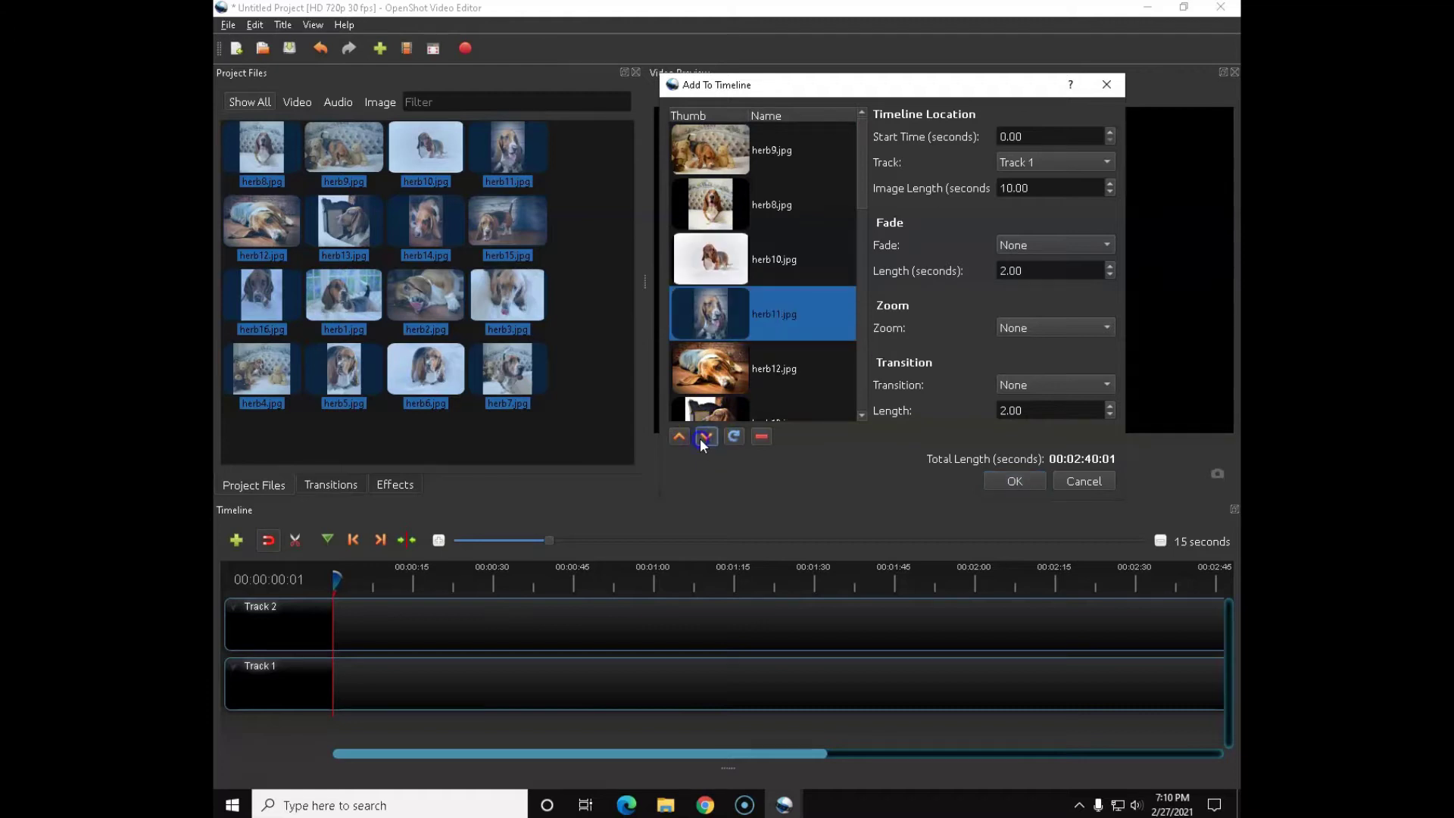
{"action": "left_click", "coordinate": [703, 438]}
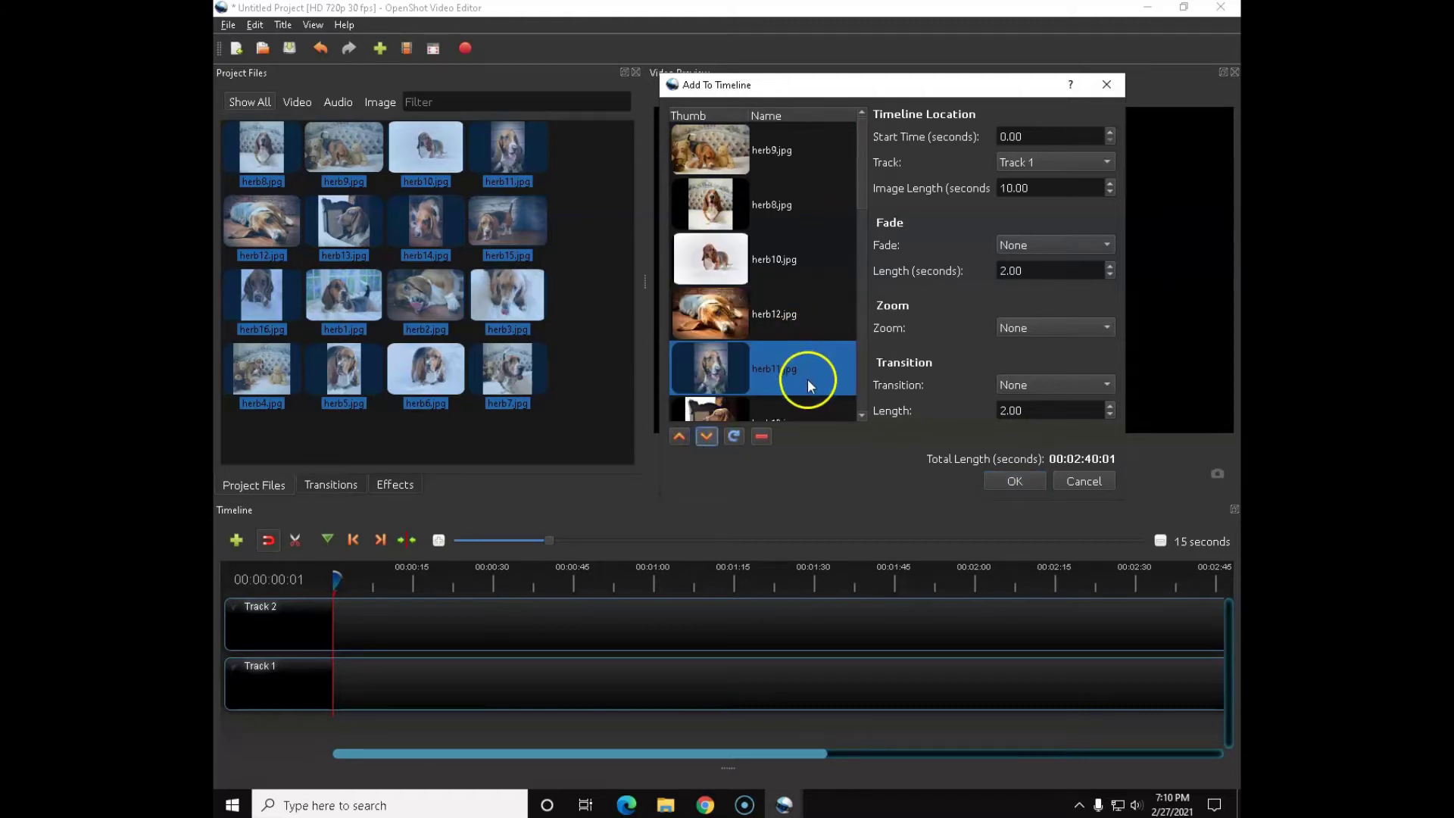
{"action": "left_click", "coordinate": [703, 407]}
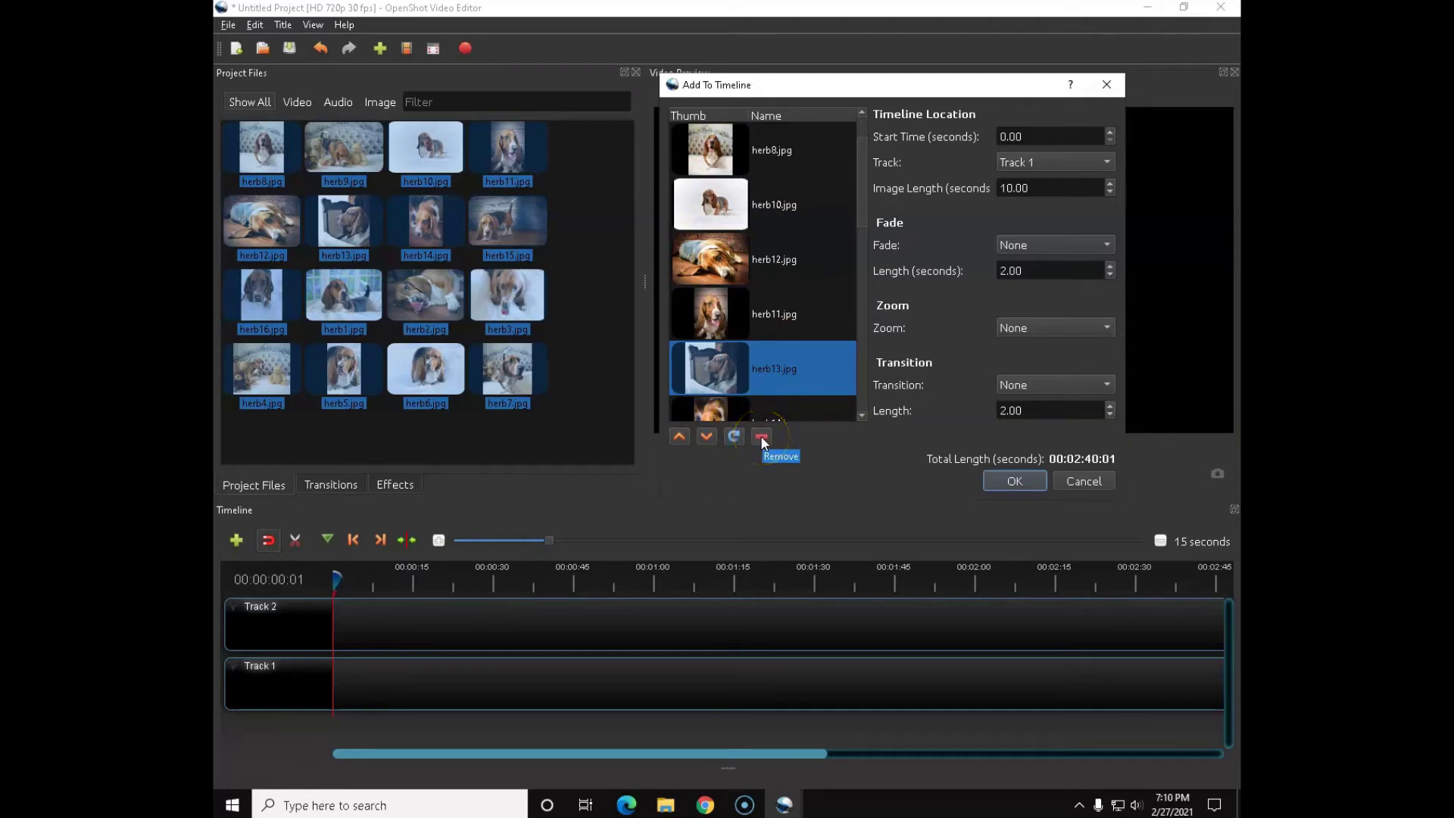
{"action": "left_click", "coordinate": [761, 437]}
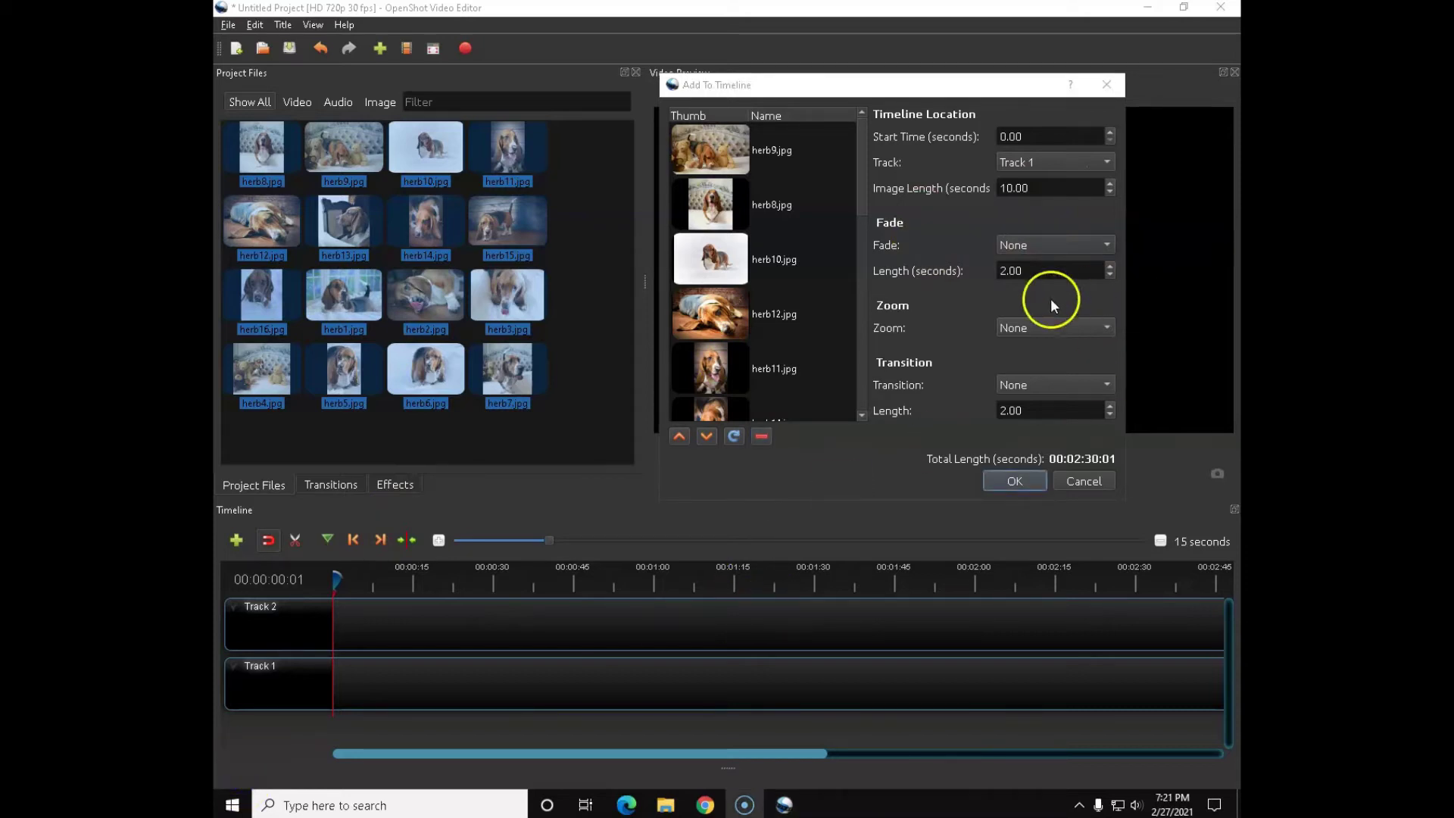
Set the fade to Fade In and the image length to 5 seconds, and add the listed images to Track 1
{"action": "left_click", "coordinate": [1107, 244]}
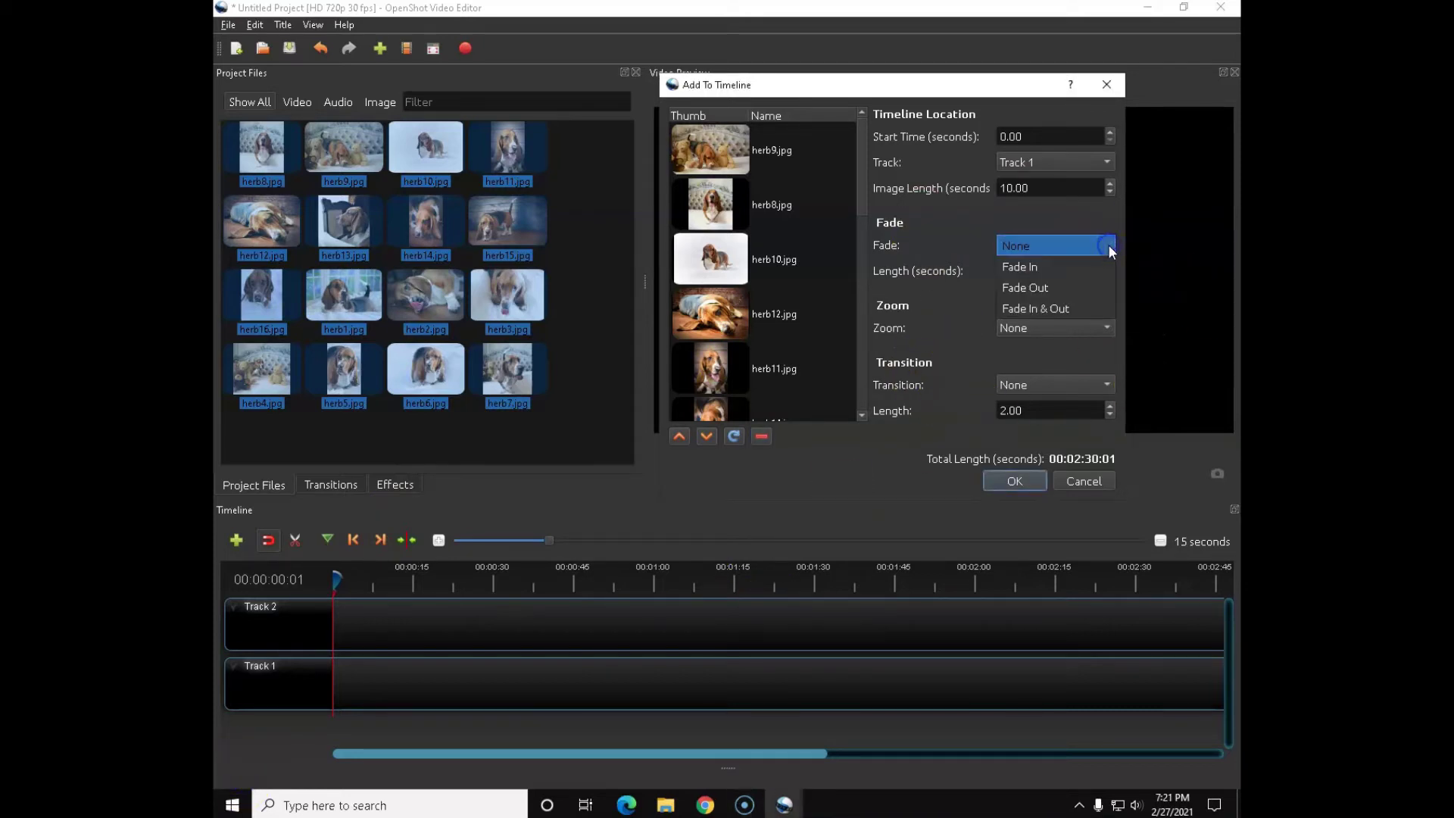
{"action": "left_click", "coordinate": [1044, 271]}
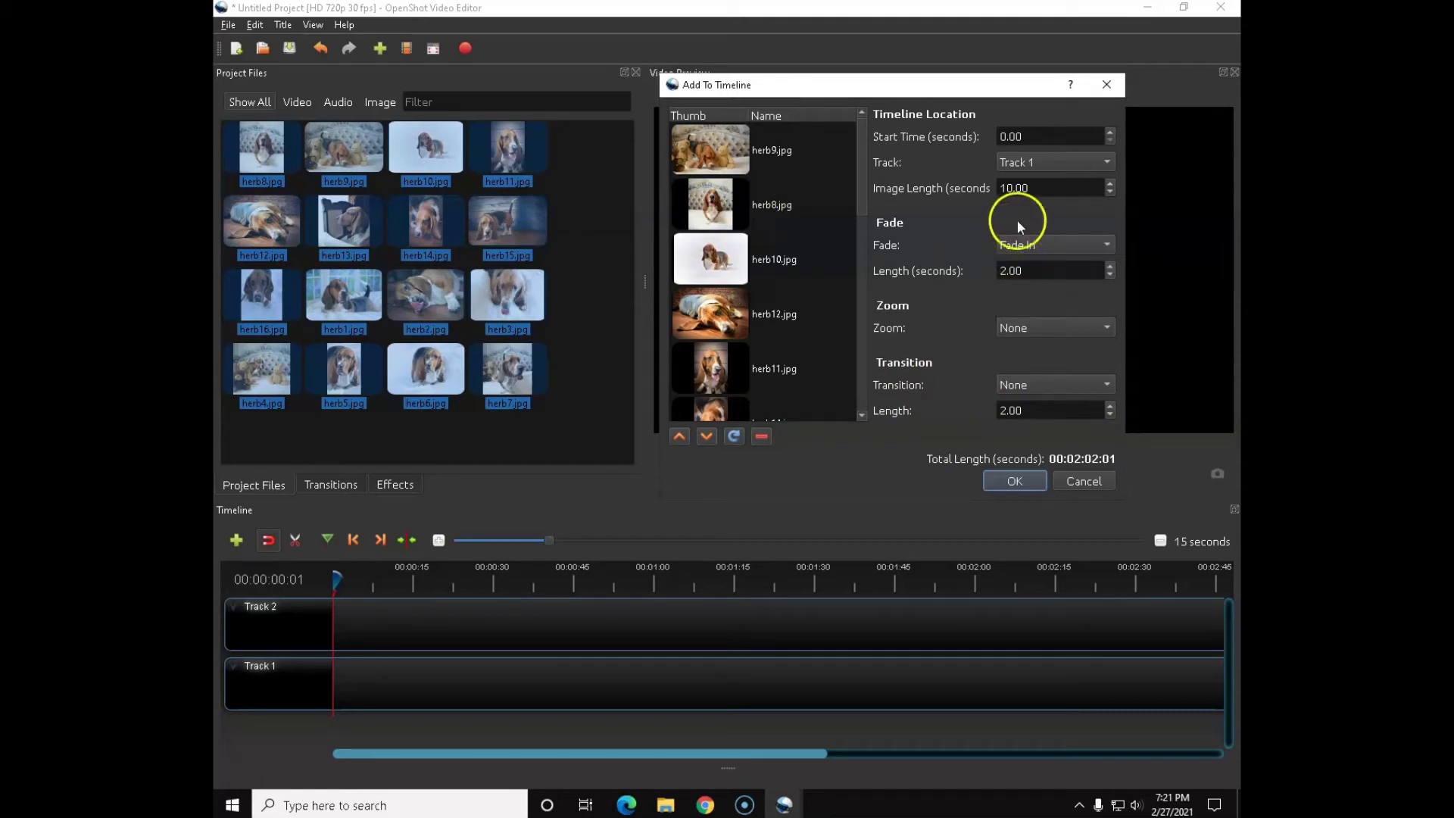
{"action": "left_click", "coordinate": [1012, 188]}
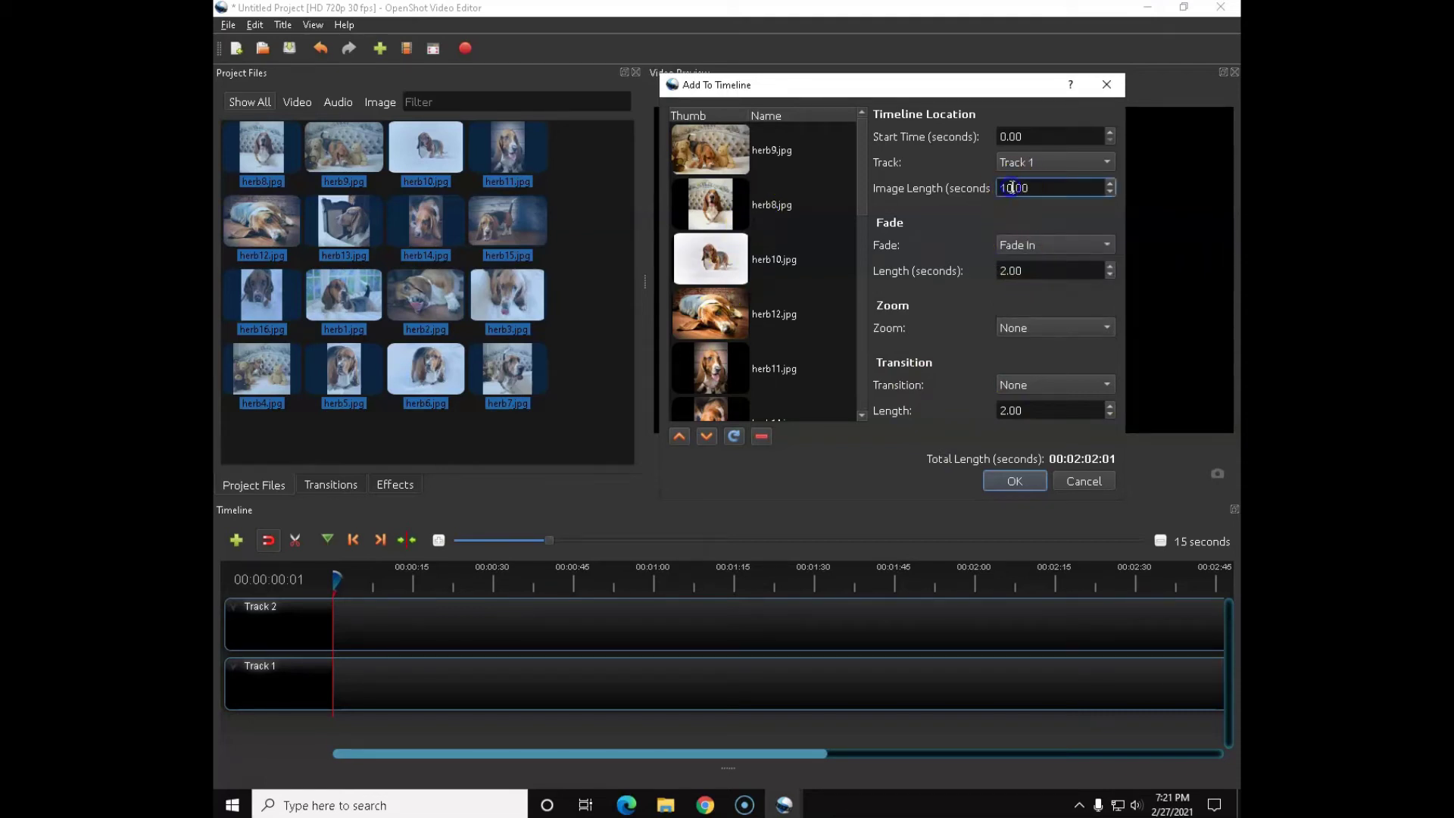
{"action": "key", "text": "BackSpace"}
{"action": "key", "text": "BackSpace"}
{"action": "type", "text": "5"}
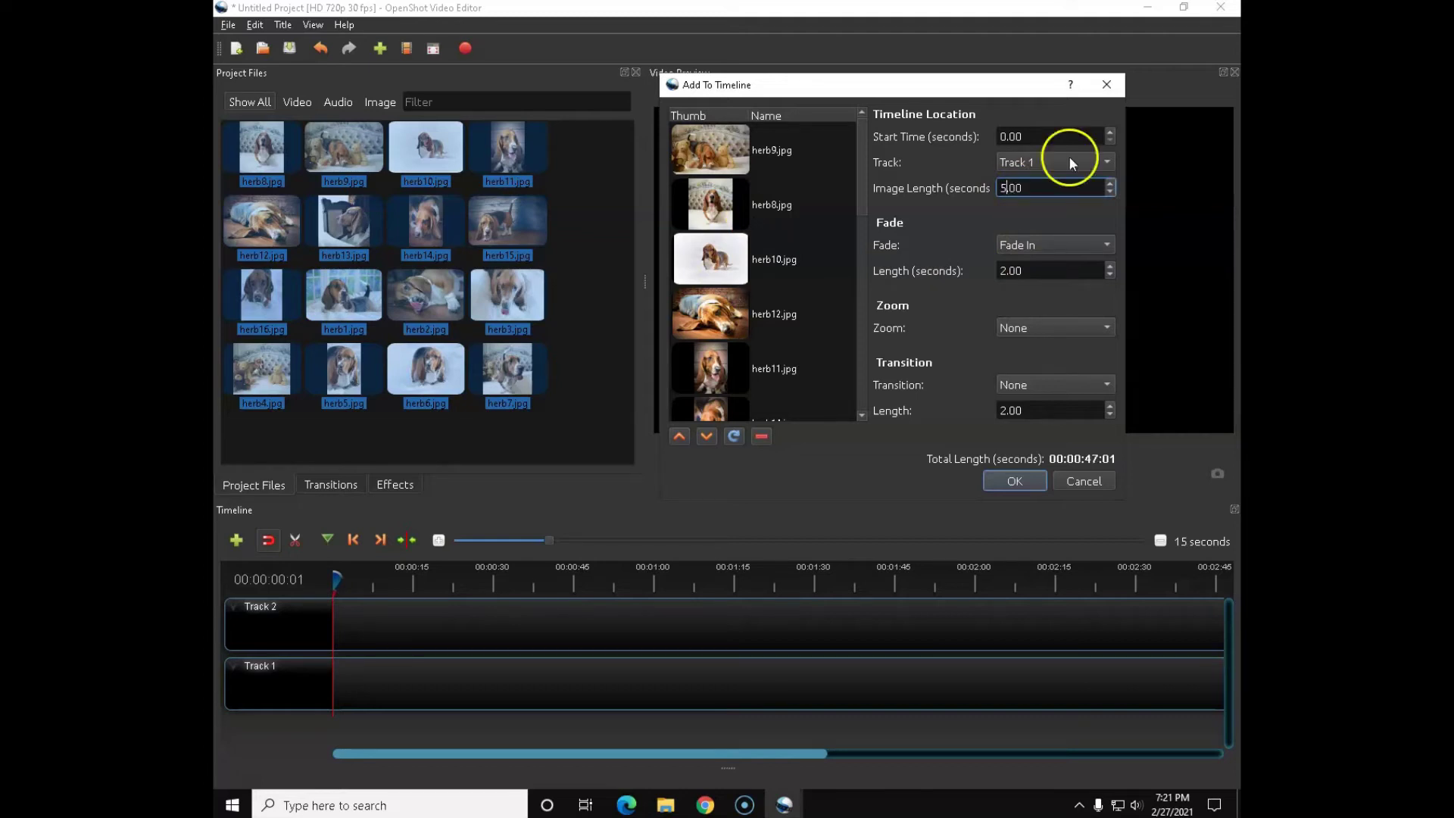
{"action": "left_click", "coordinate": [1007, 480]}
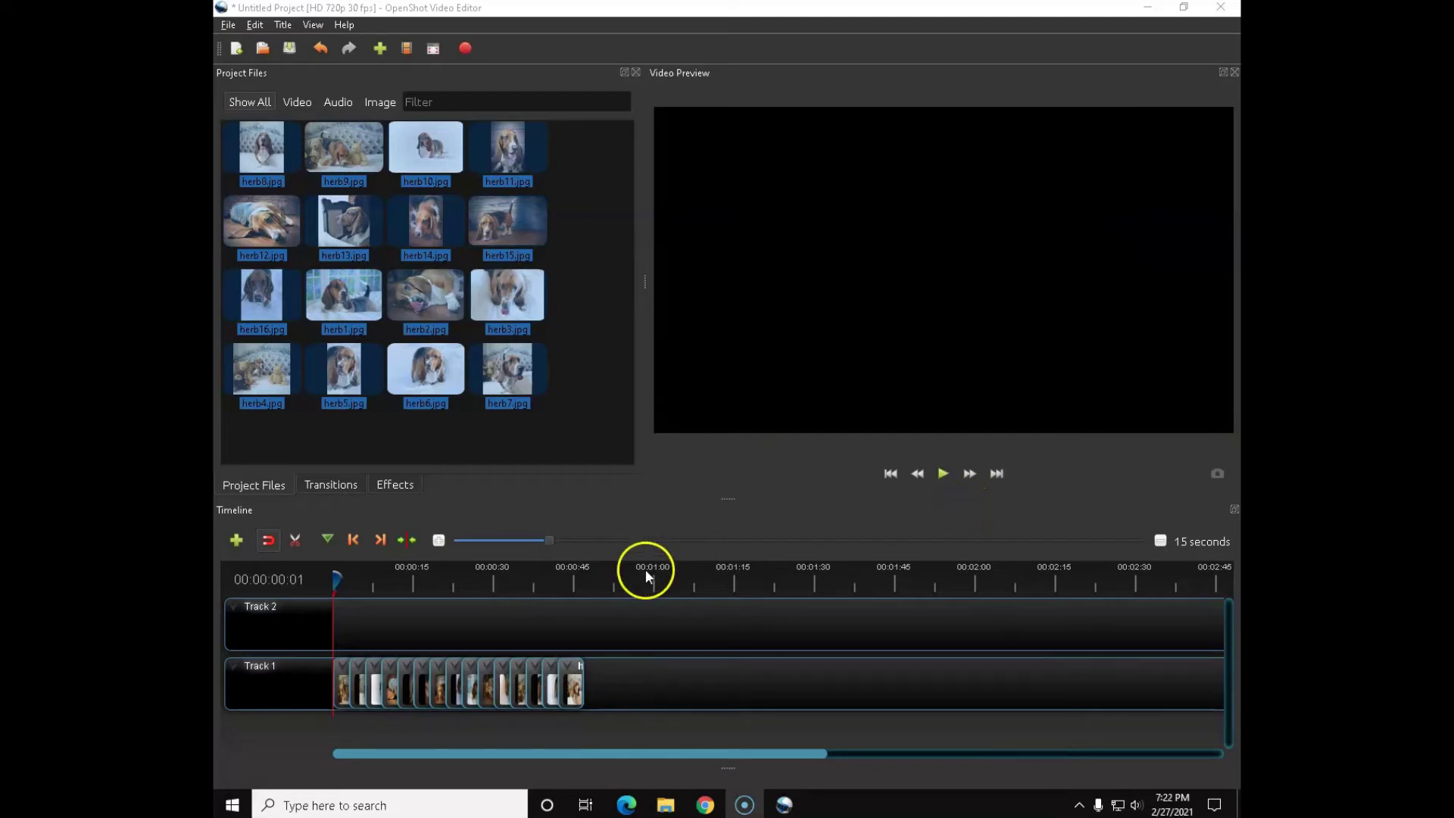
Play back the slideshow on Track 1 in the preview, pause it and return the playhead to the start
{"action": "left_click", "coordinate": [942, 474]}
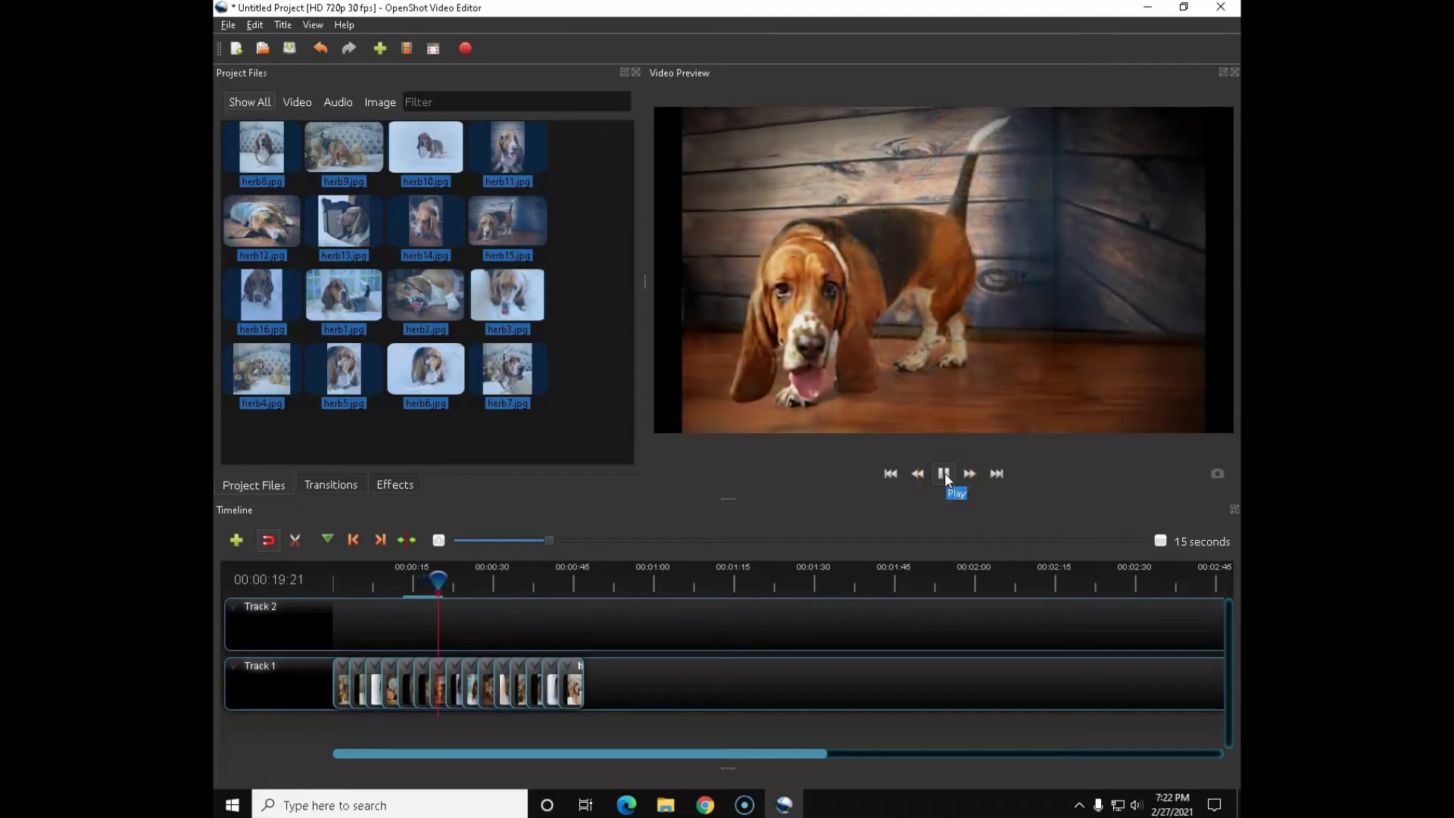
{"action": "left_click", "coordinate": [943, 473]}
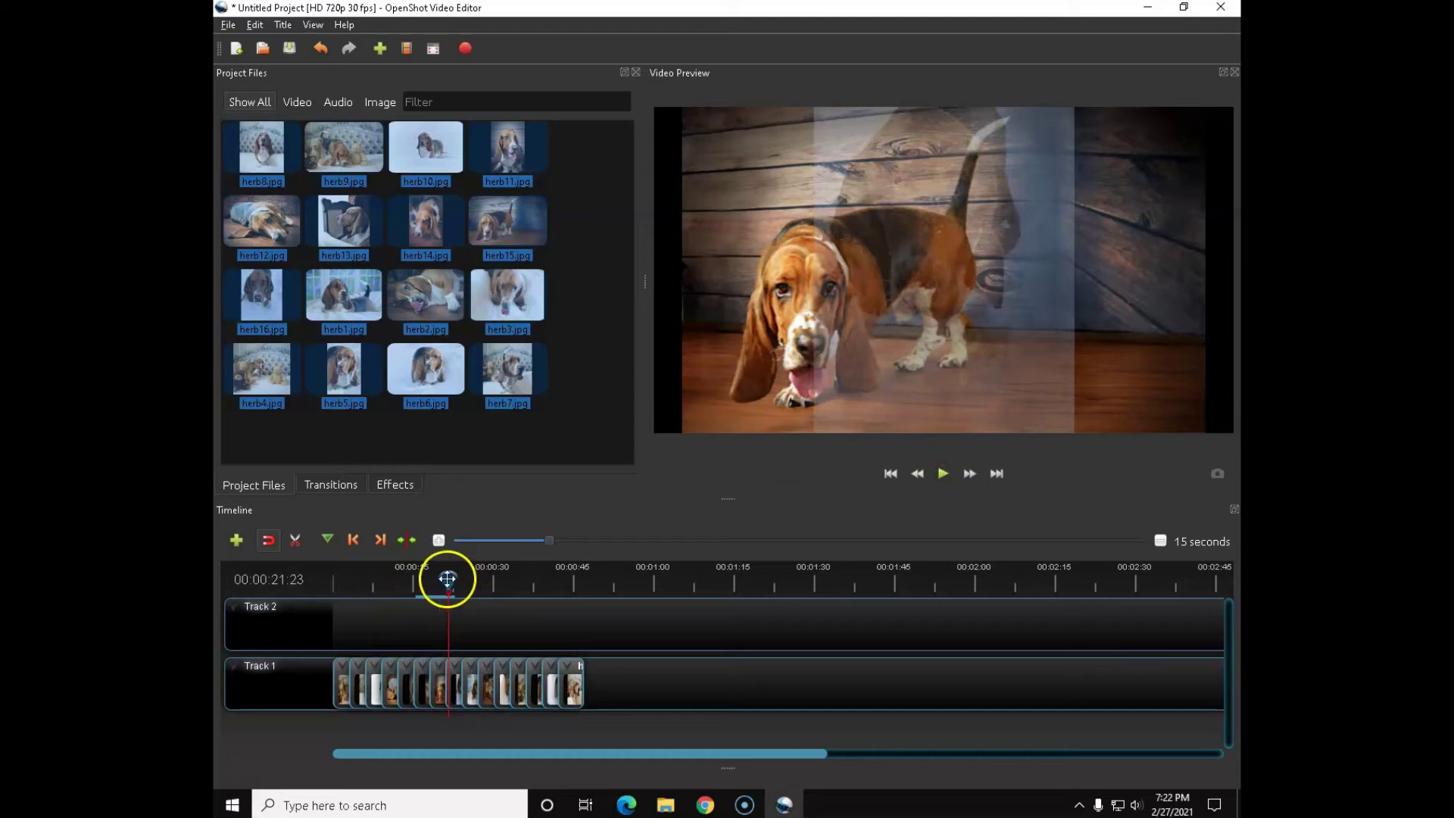
{"action": "left_click_drag", "start_coordinate": [448, 579], "coordinate": [318, 588]}
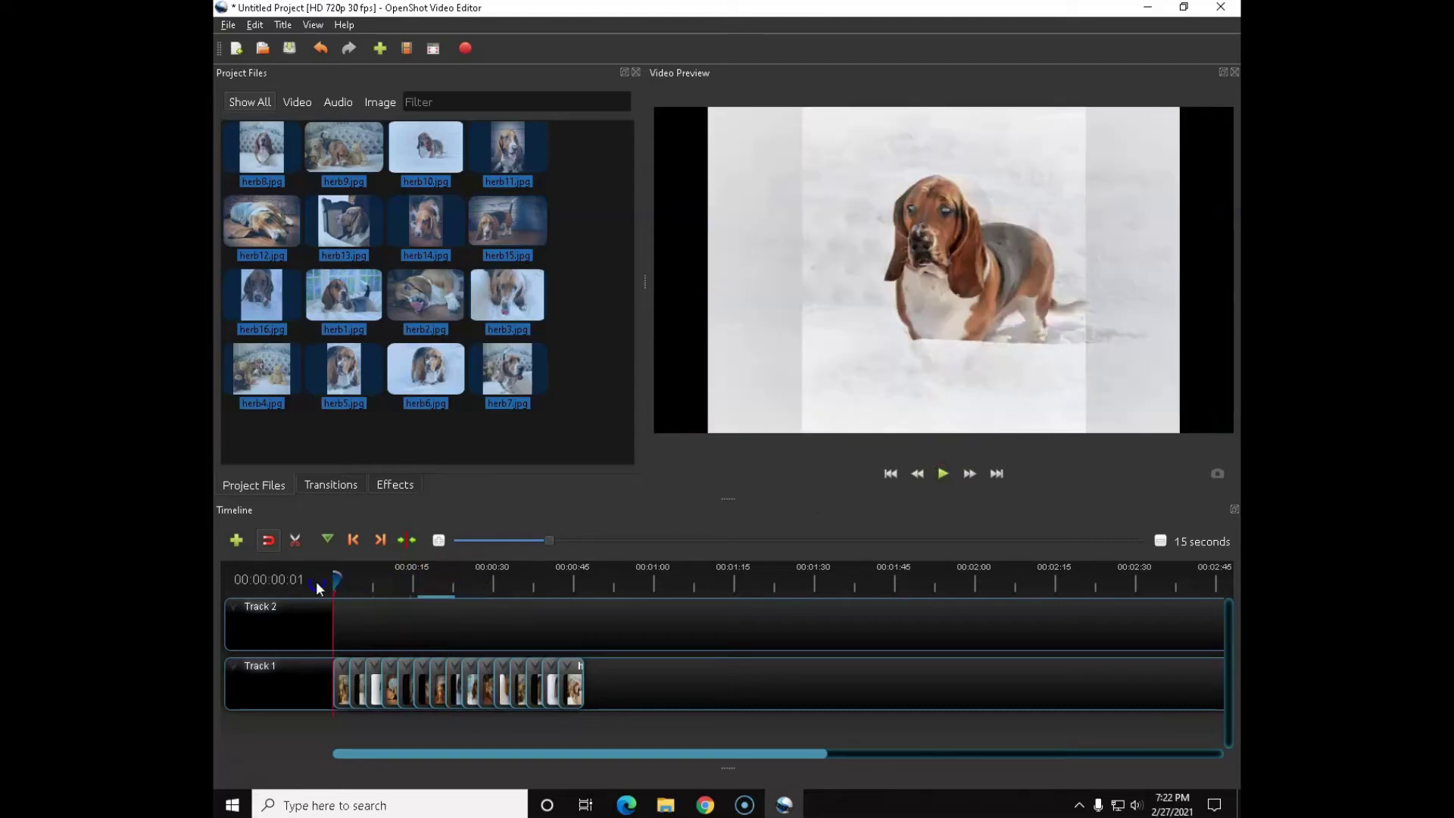
Select all clips on Track 1 and remove them from the timeline
{"action": "left_click", "coordinate": [417, 685]}
{"action": "key", "text": "ctrl+a"}
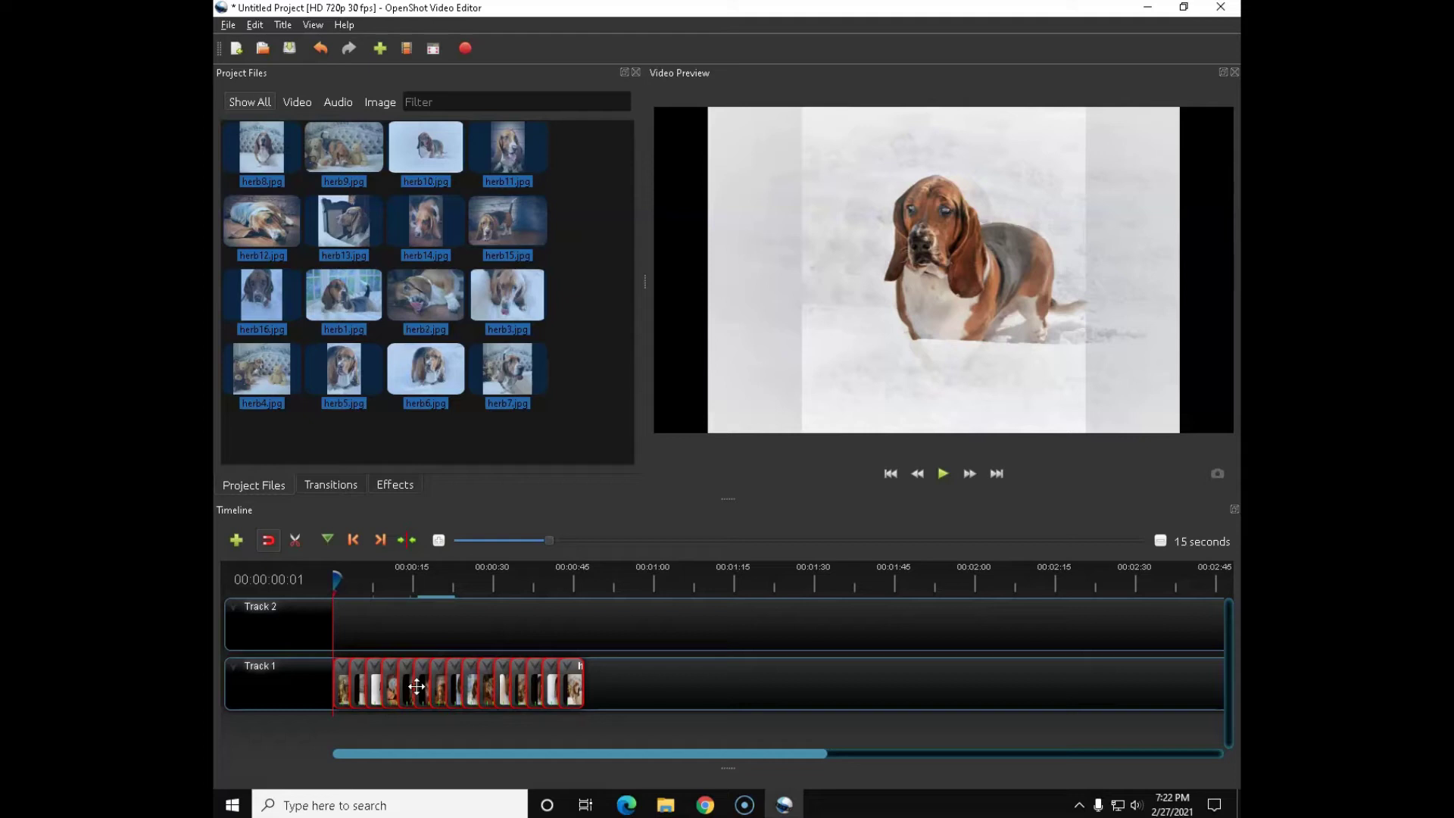
{"action": "right_click", "coordinate": [437, 693]}
{"action": "left_click", "coordinate": [470, 677]}
{"action": "left_click", "coordinate": [369, 666]}
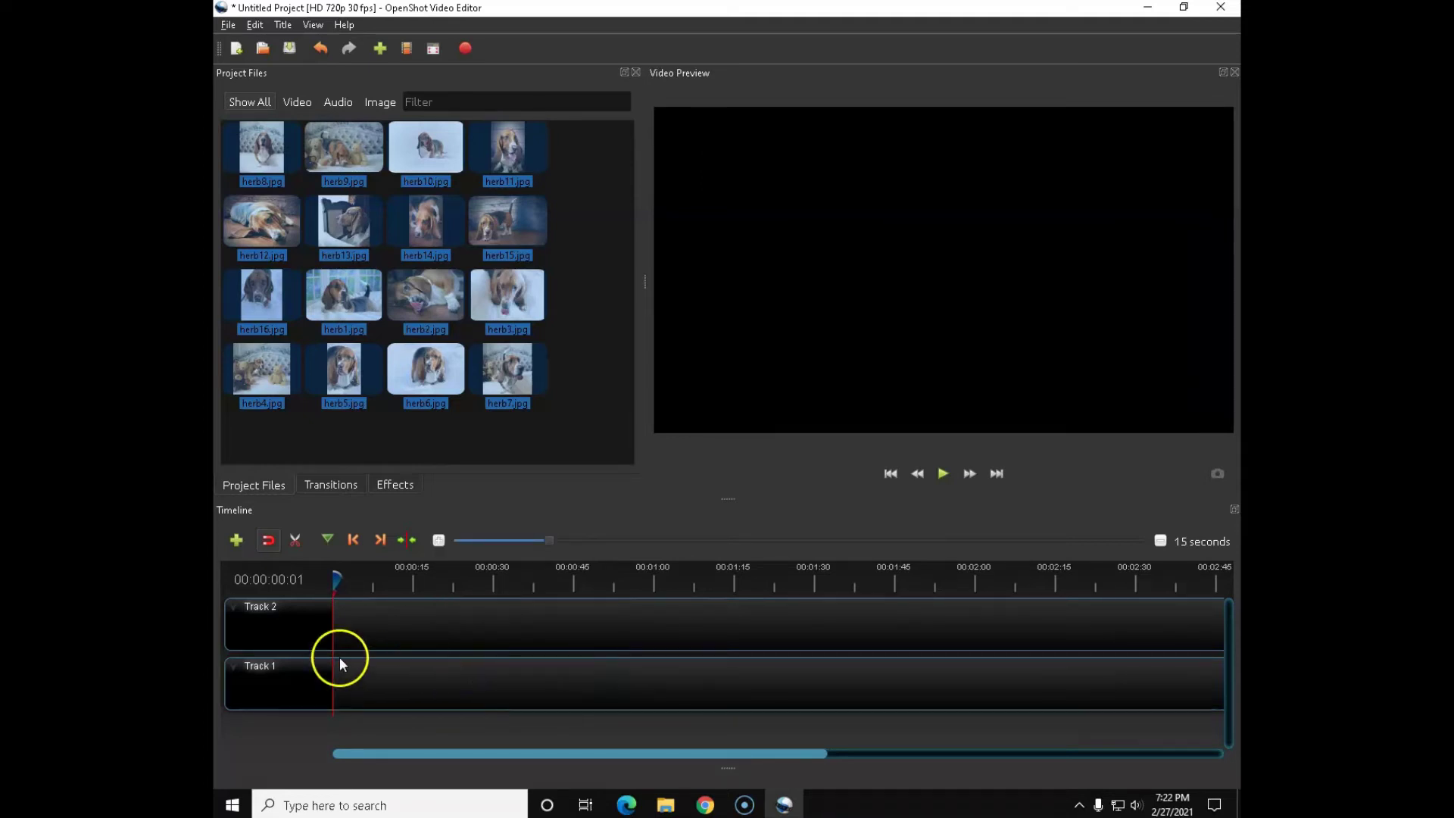
Start adding all images in Project Files to the timeline with an image length of 8 seconds
{"action": "right_click", "coordinate": [432, 212]}
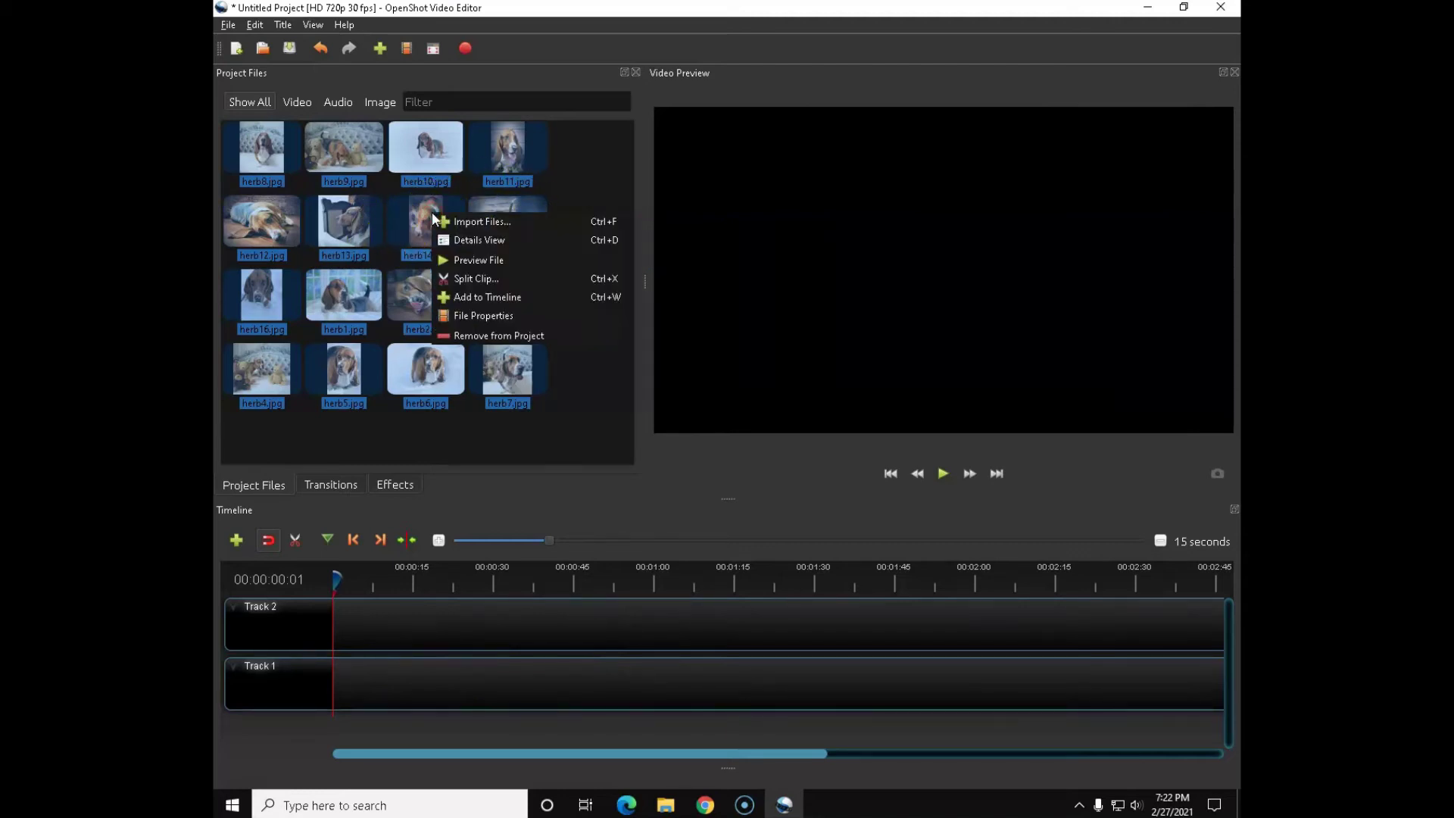
{"action": "left_click", "coordinate": [458, 303]}
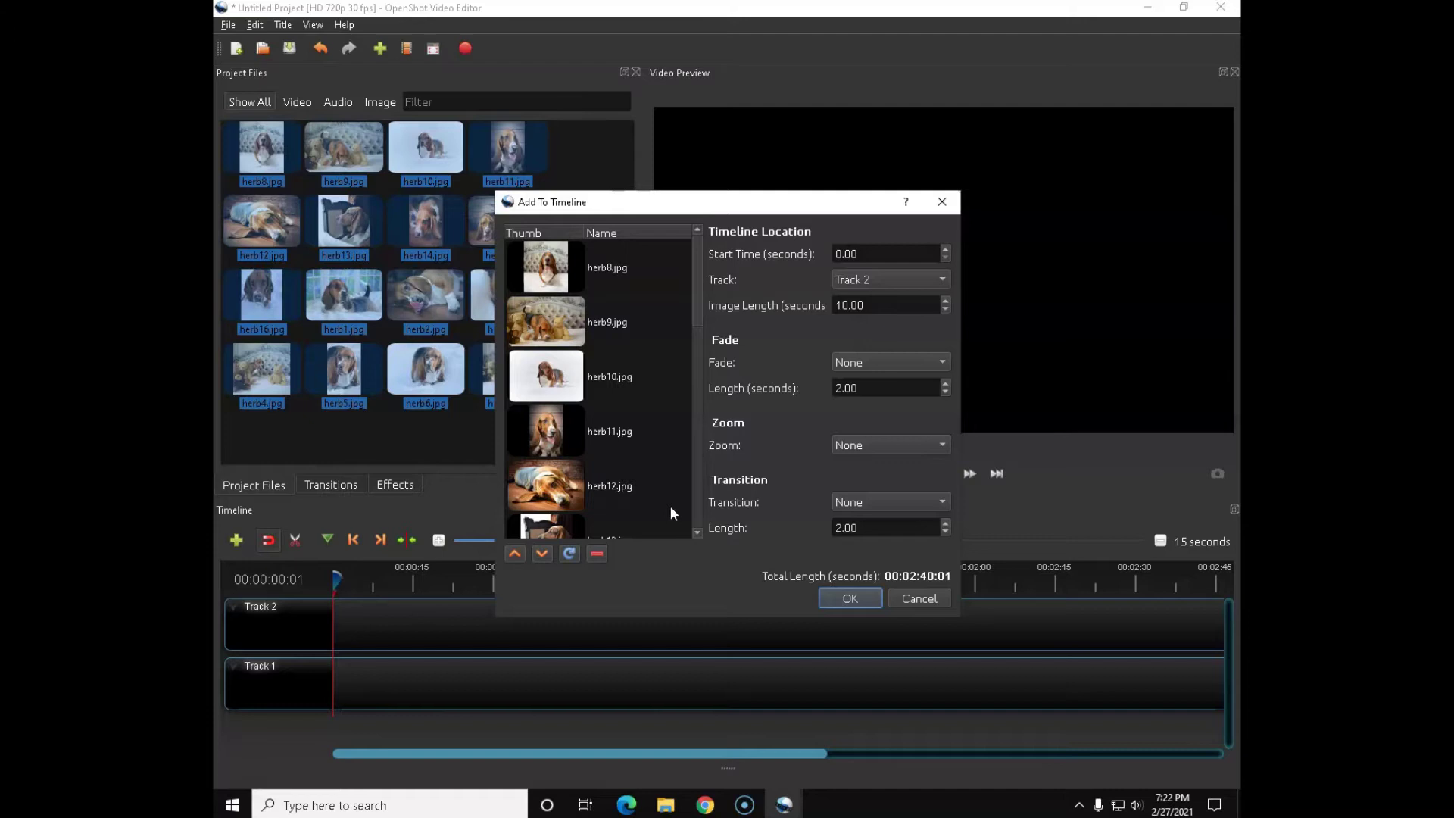
{"action": "left_click", "coordinate": [846, 309]}
{"action": "key", "text": "Delete"}
{"action": "key", "text": "BackSpace"}
{"action": "type", "text": "8"}
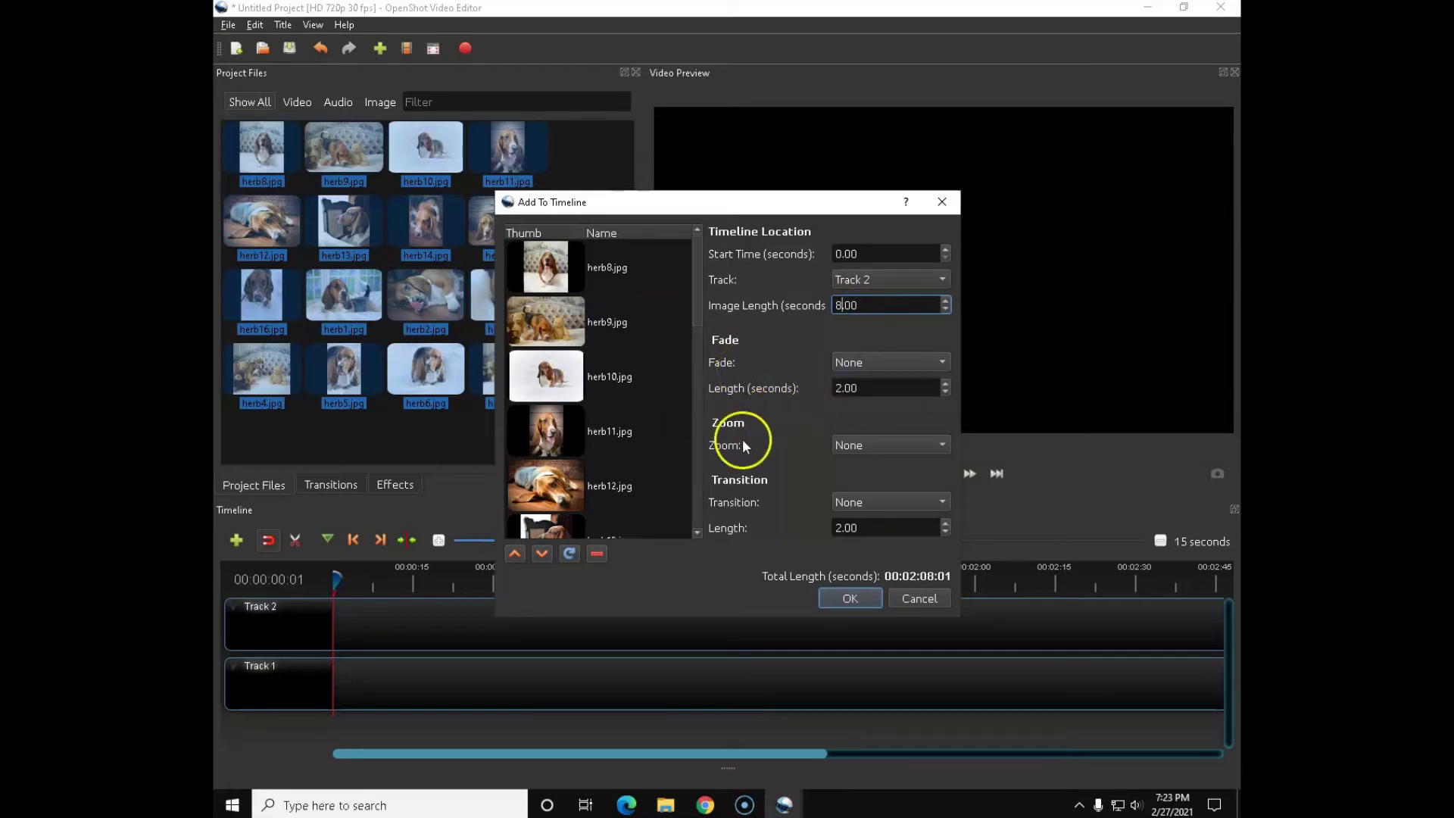
Set the zoom to Random and the fade to Fade In & Out, and add the images to Track 2
{"action": "left_click", "coordinate": [944, 443]}
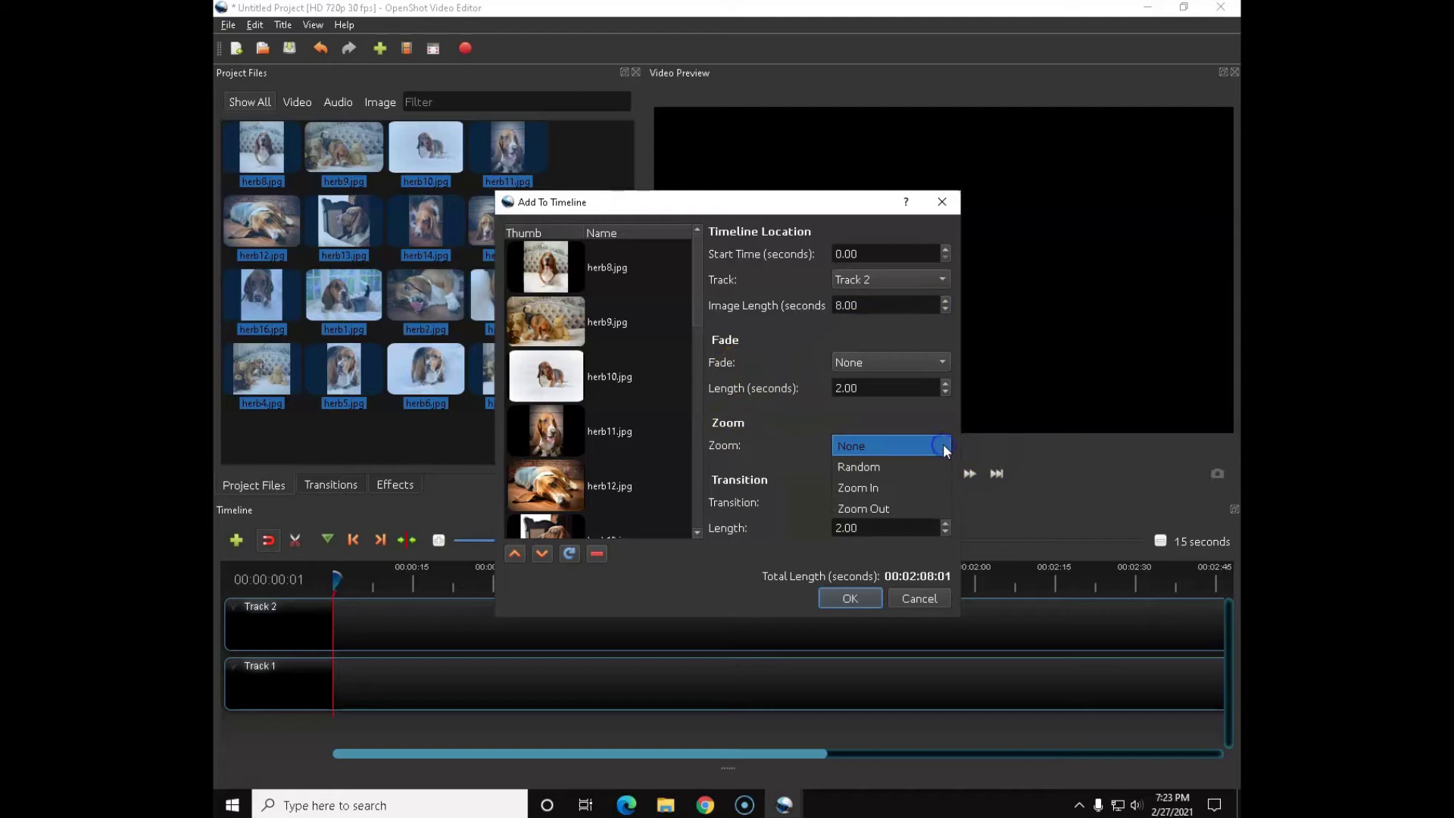
{"action": "left_click", "coordinate": [888, 468]}
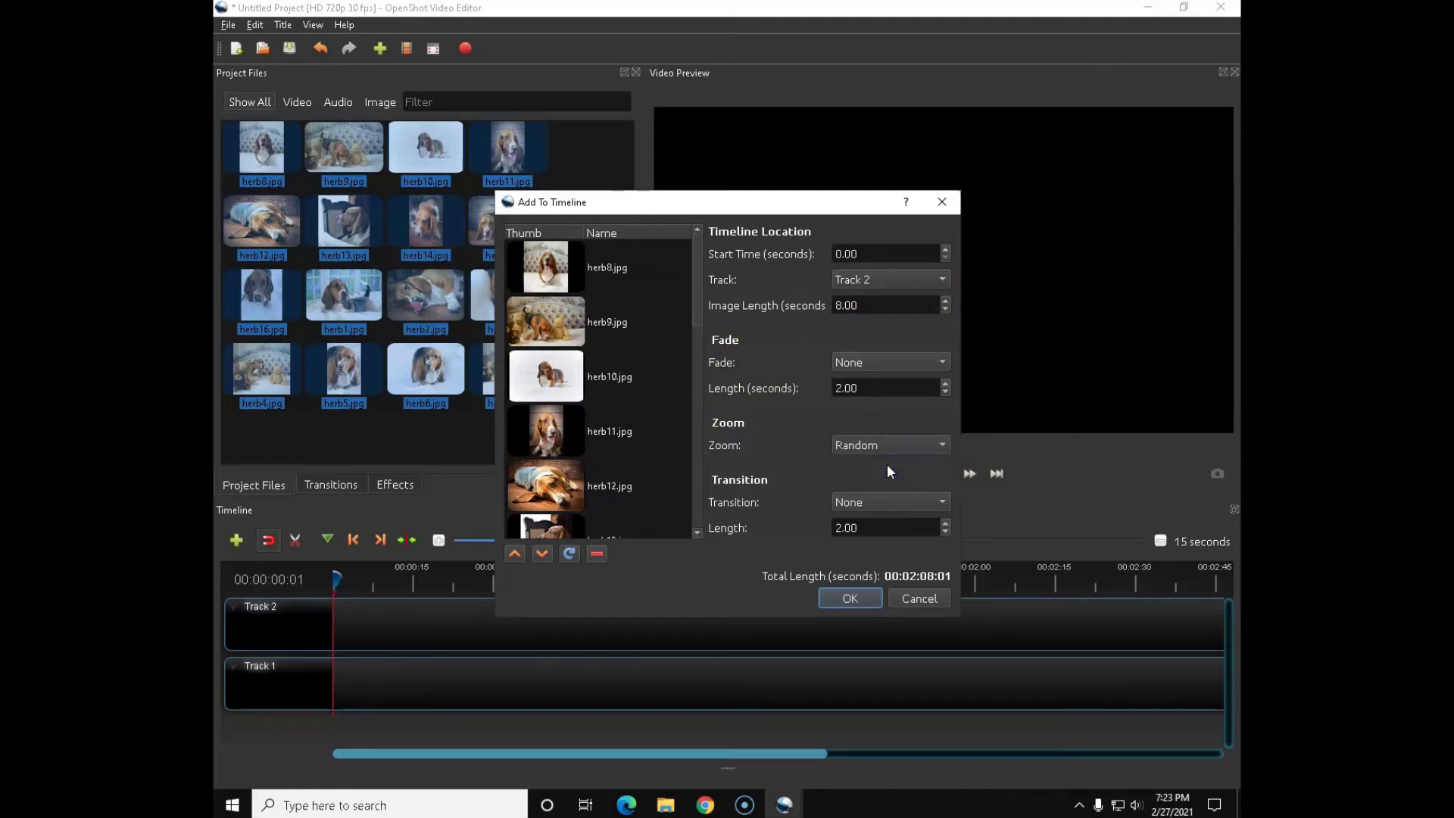
{"action": "left_click", "coordinate": [943, 363]}
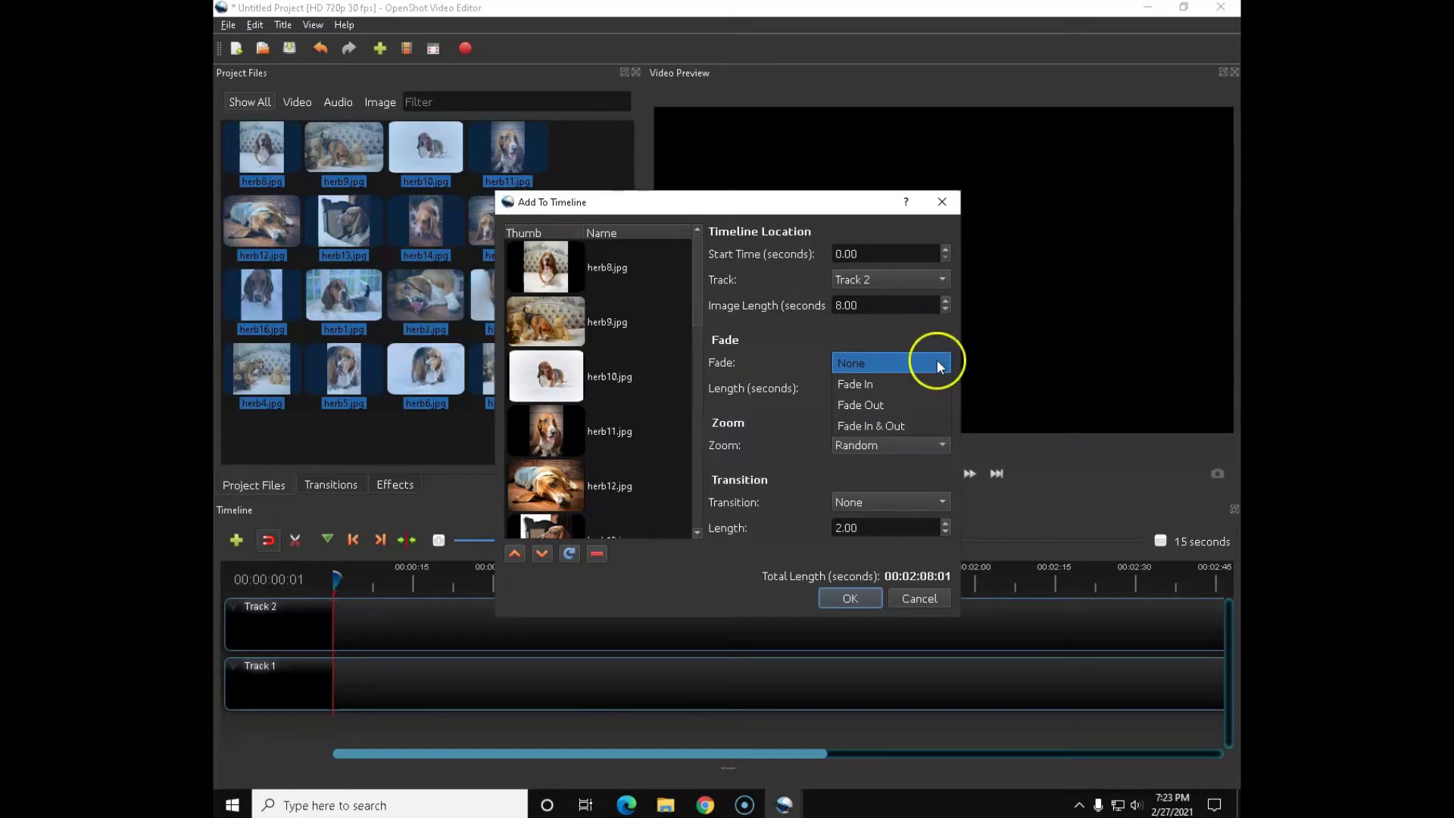
{"action": "left_click", "coordinate": [887, 424]}
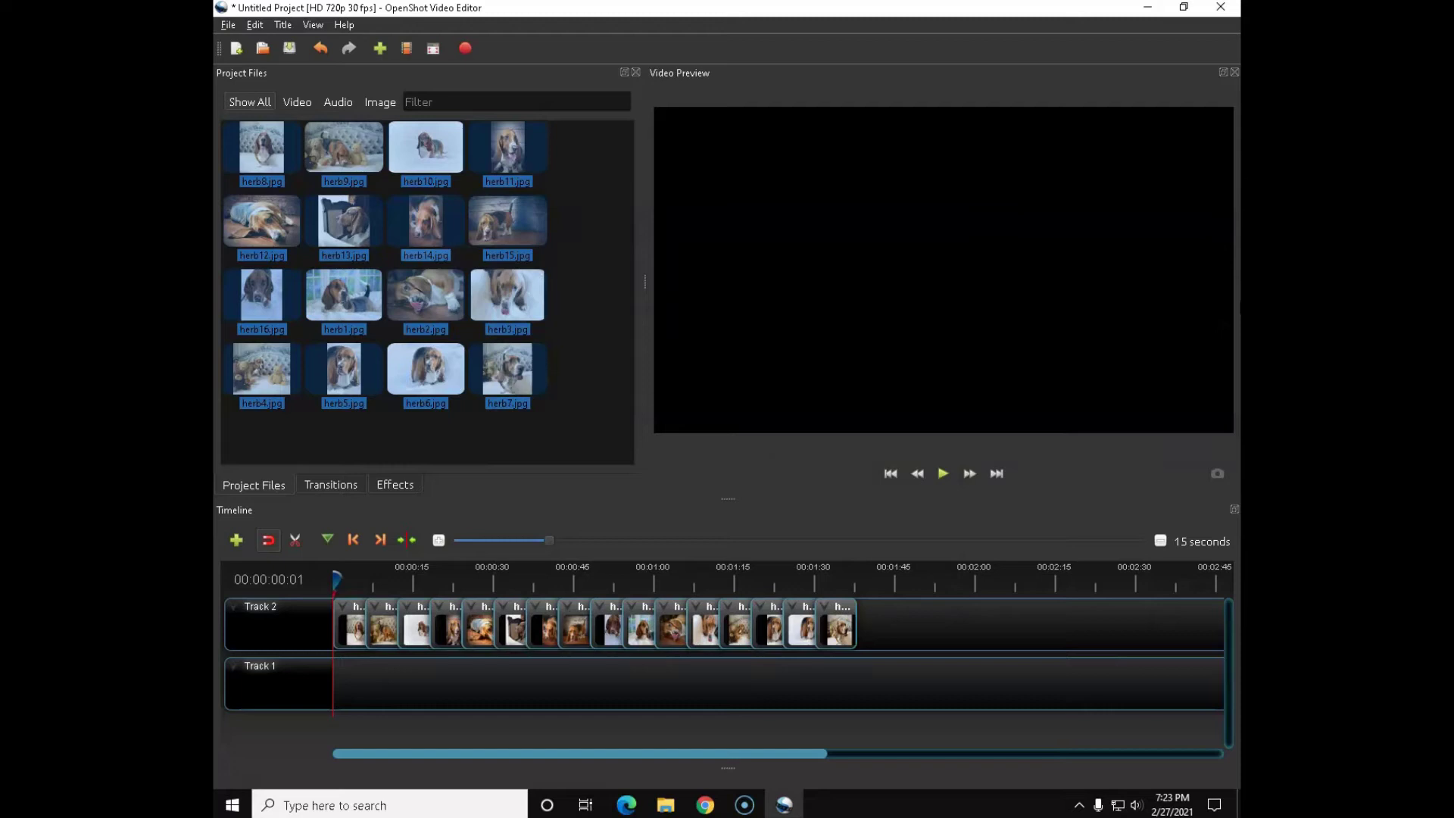
Play back the zooming slideshow on Track 2, pause it and move the playhead back to the timeline start
{"action": "left_click", "coordinate": [942, 473]}
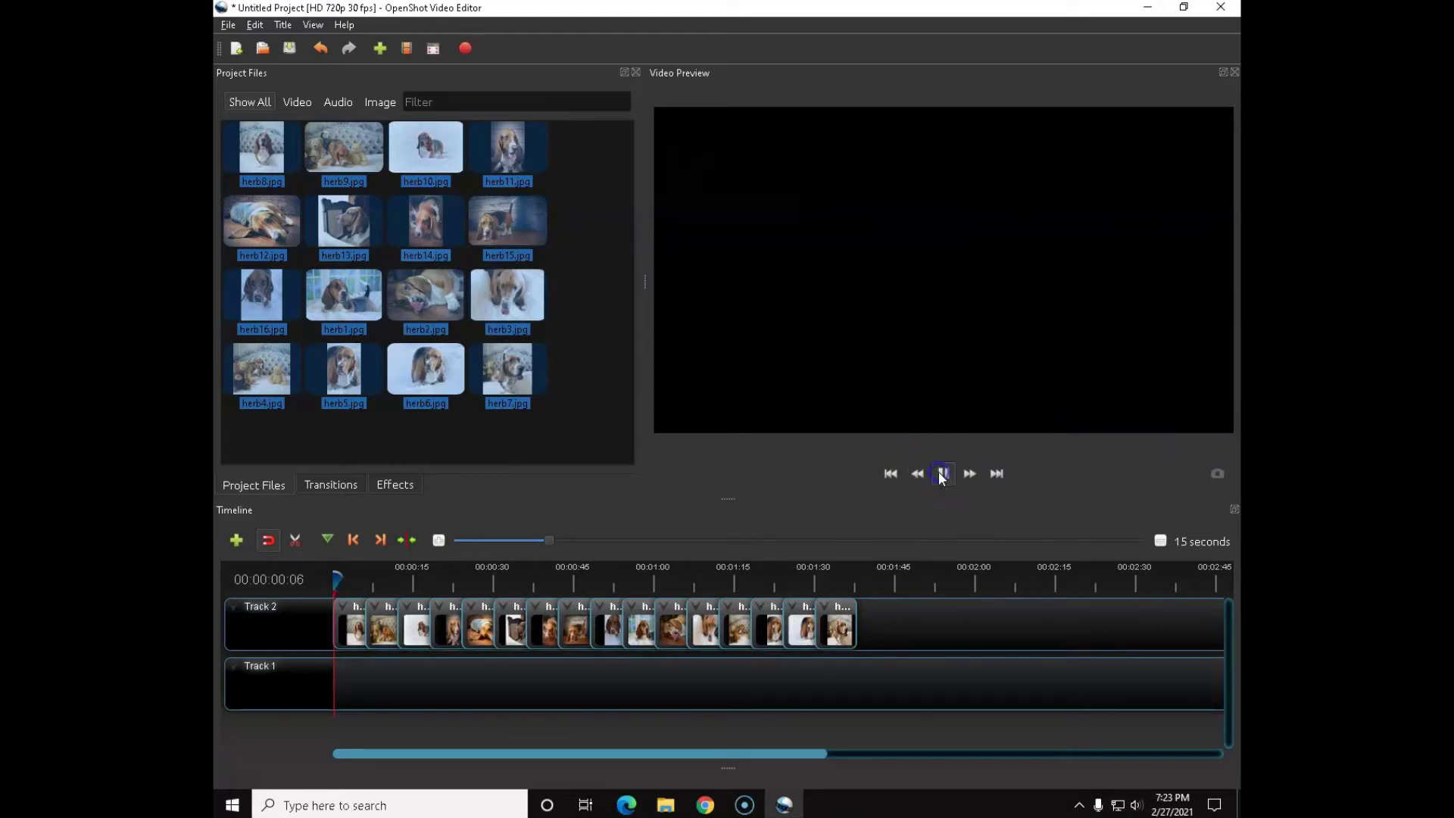
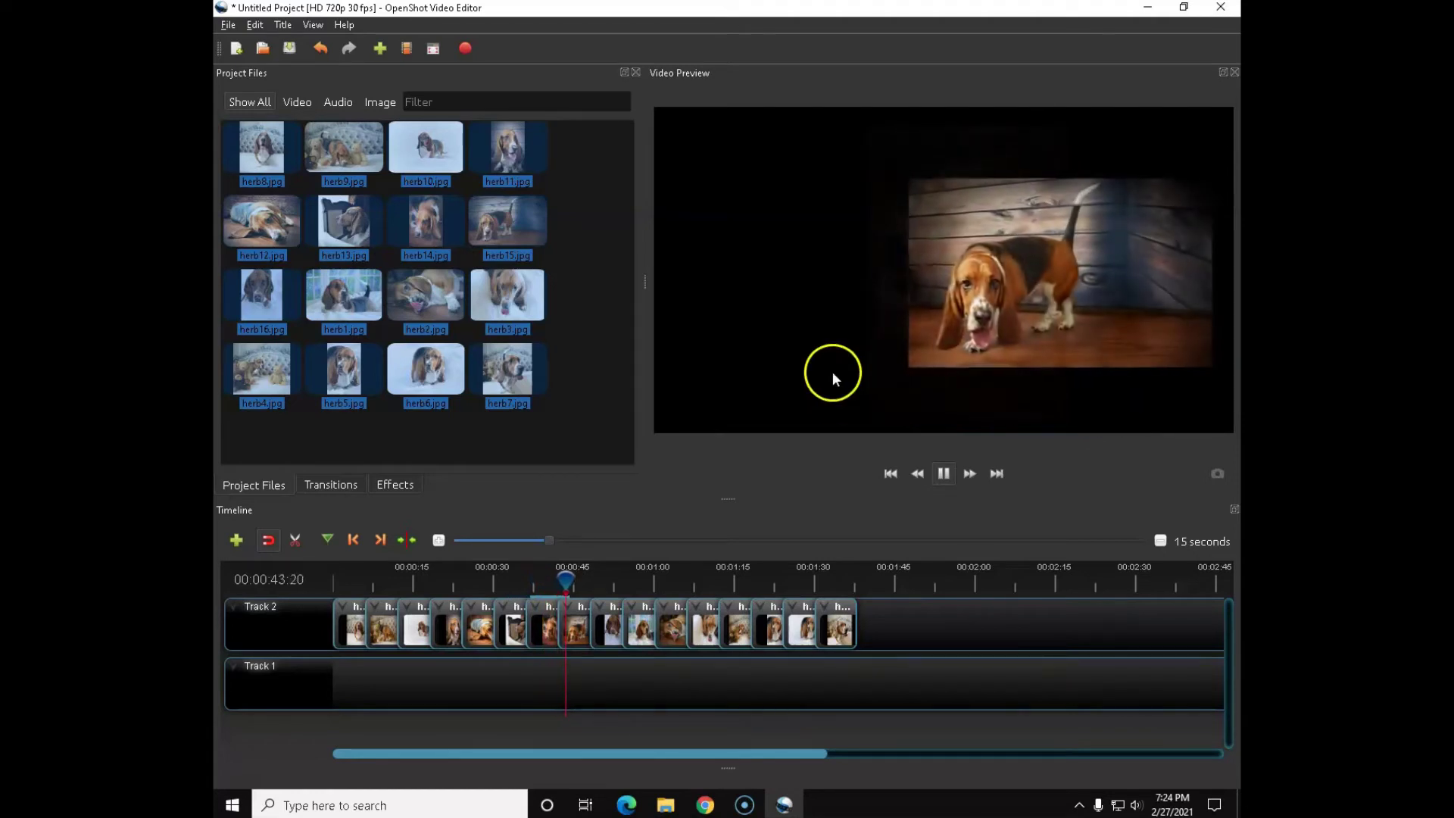
{"action": "left_click", "coordinate": [943, 472]}
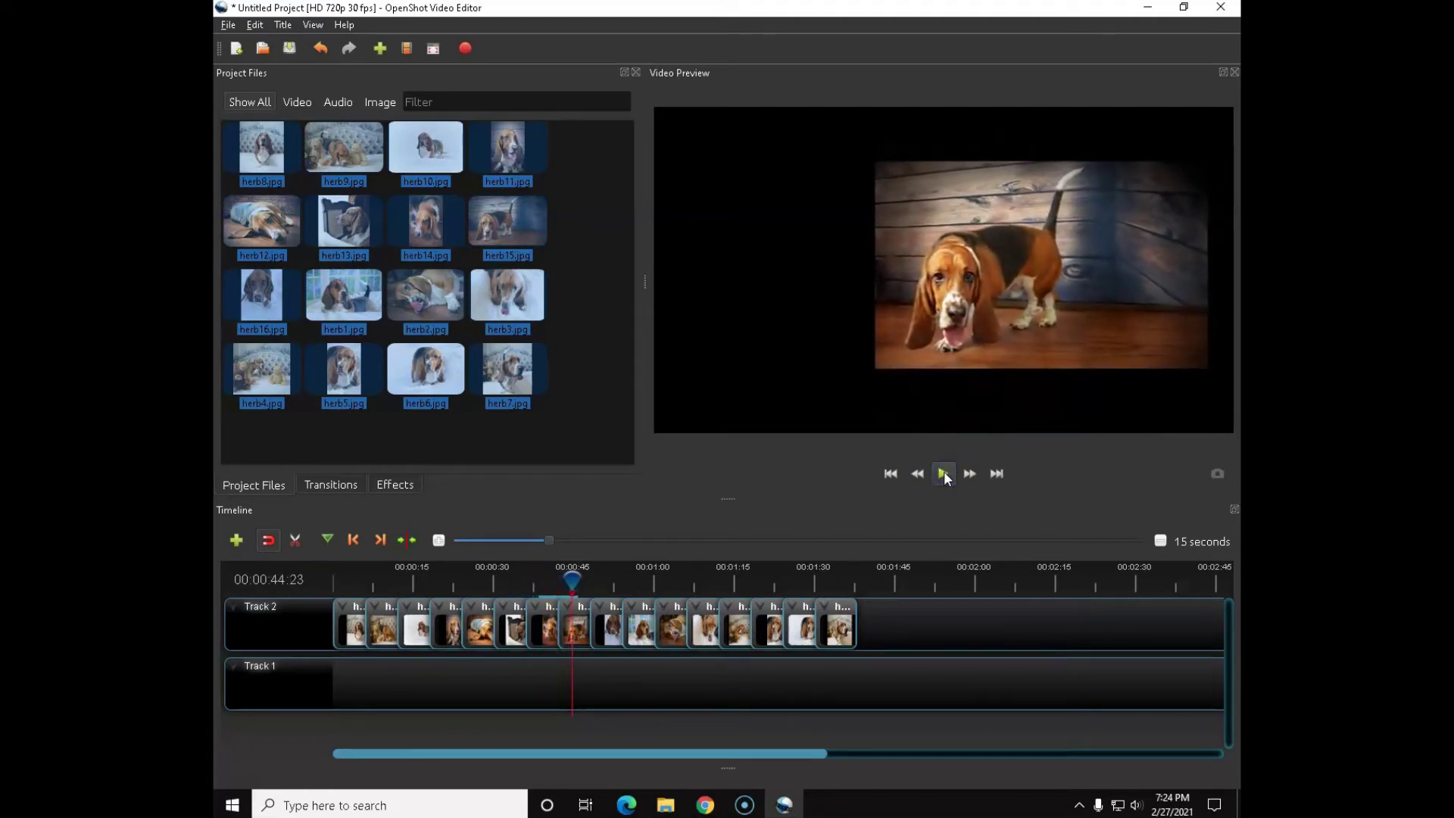
{"action": "left_click", "coordinate": [446, 618]}
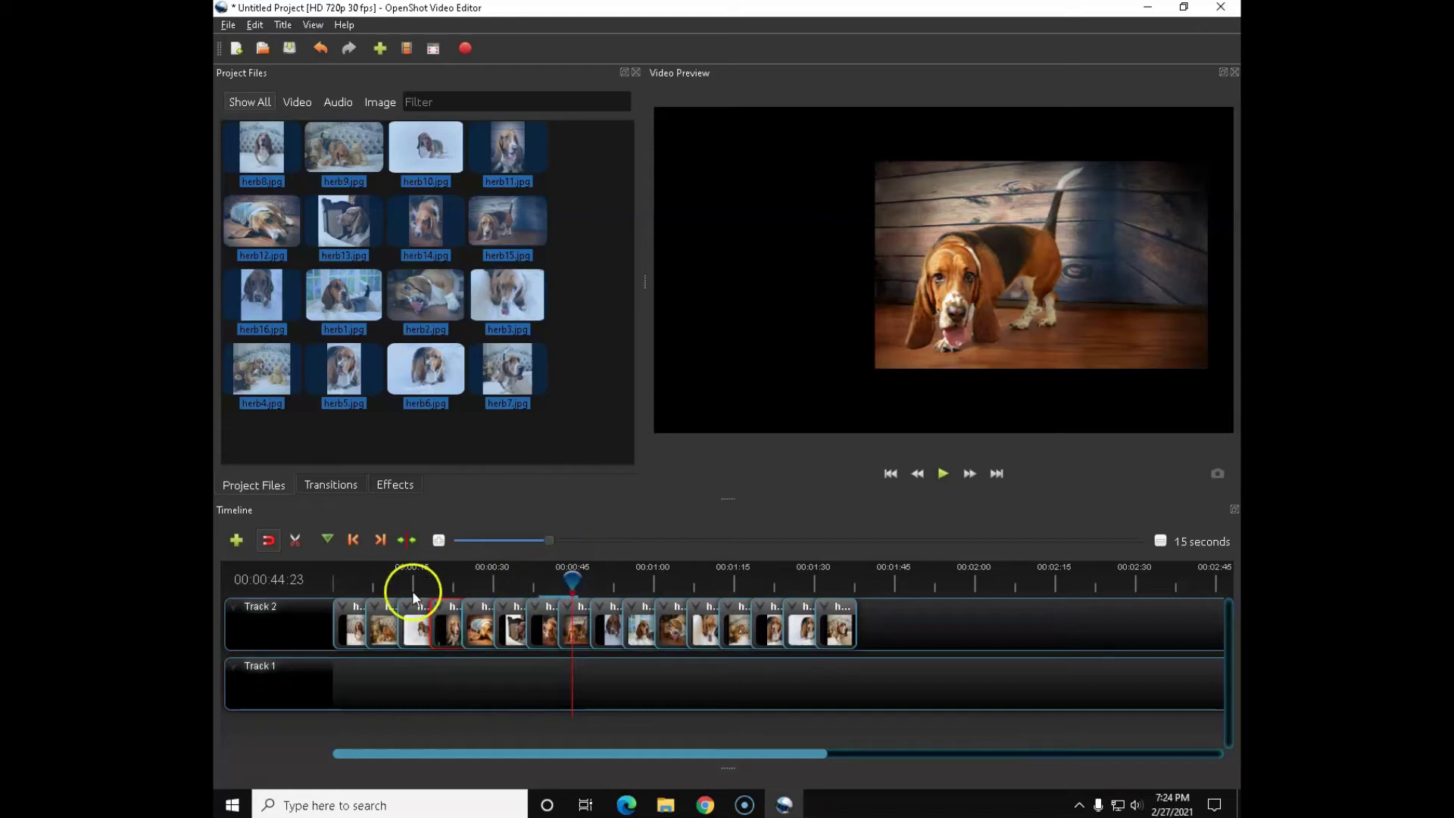
{"action": "left_click_drag", "start_coordinate": [573, 578], "coordinate": [333, 577]}
{"action": "left_click", "coordinate": [419, 596]}
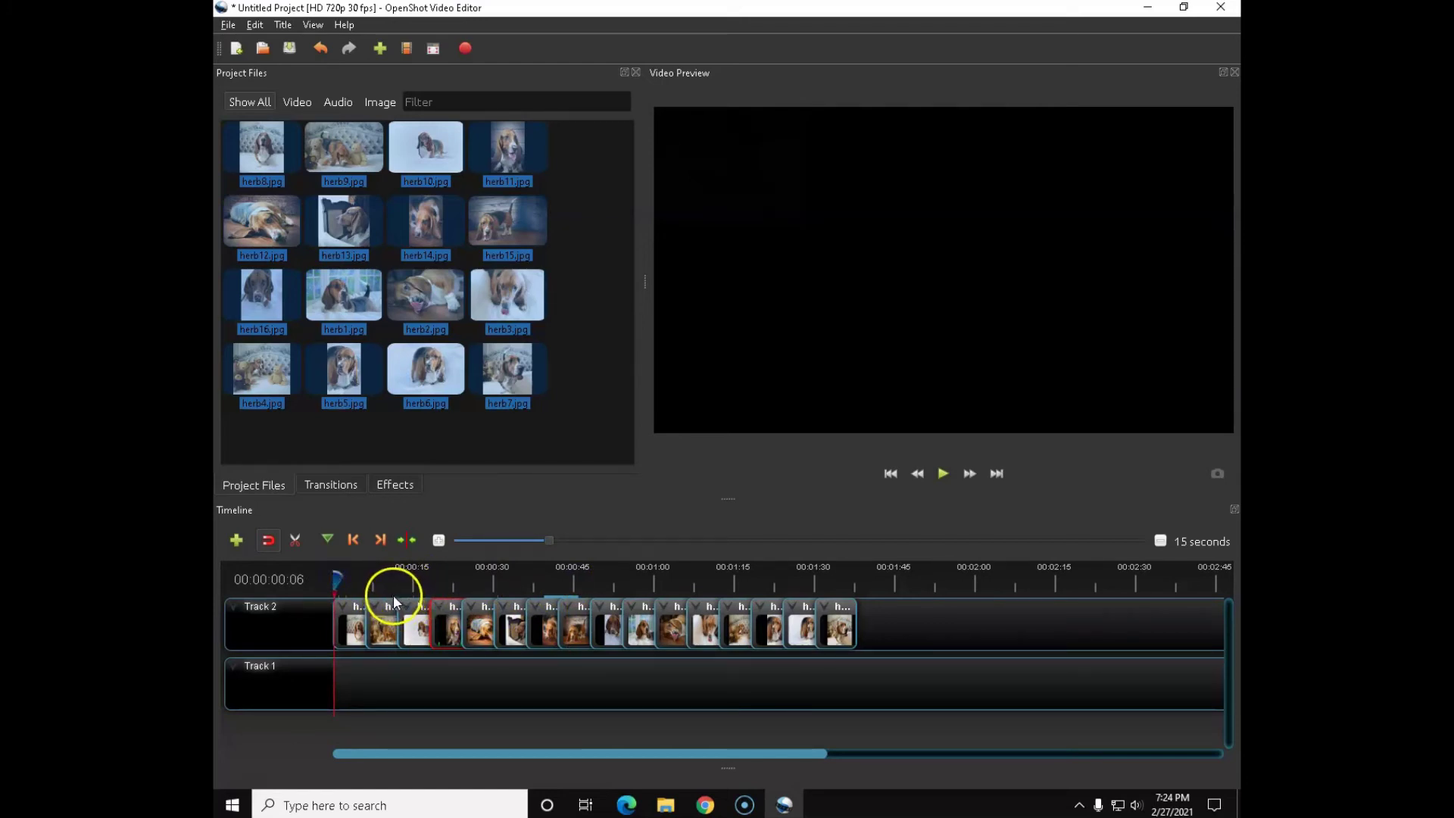
Delete all clips from Track 2 and close the Properties panel
{"action": "double_click", "coordinate": [393, 593]}
{"action": "key", "text": "ctrl+a"}
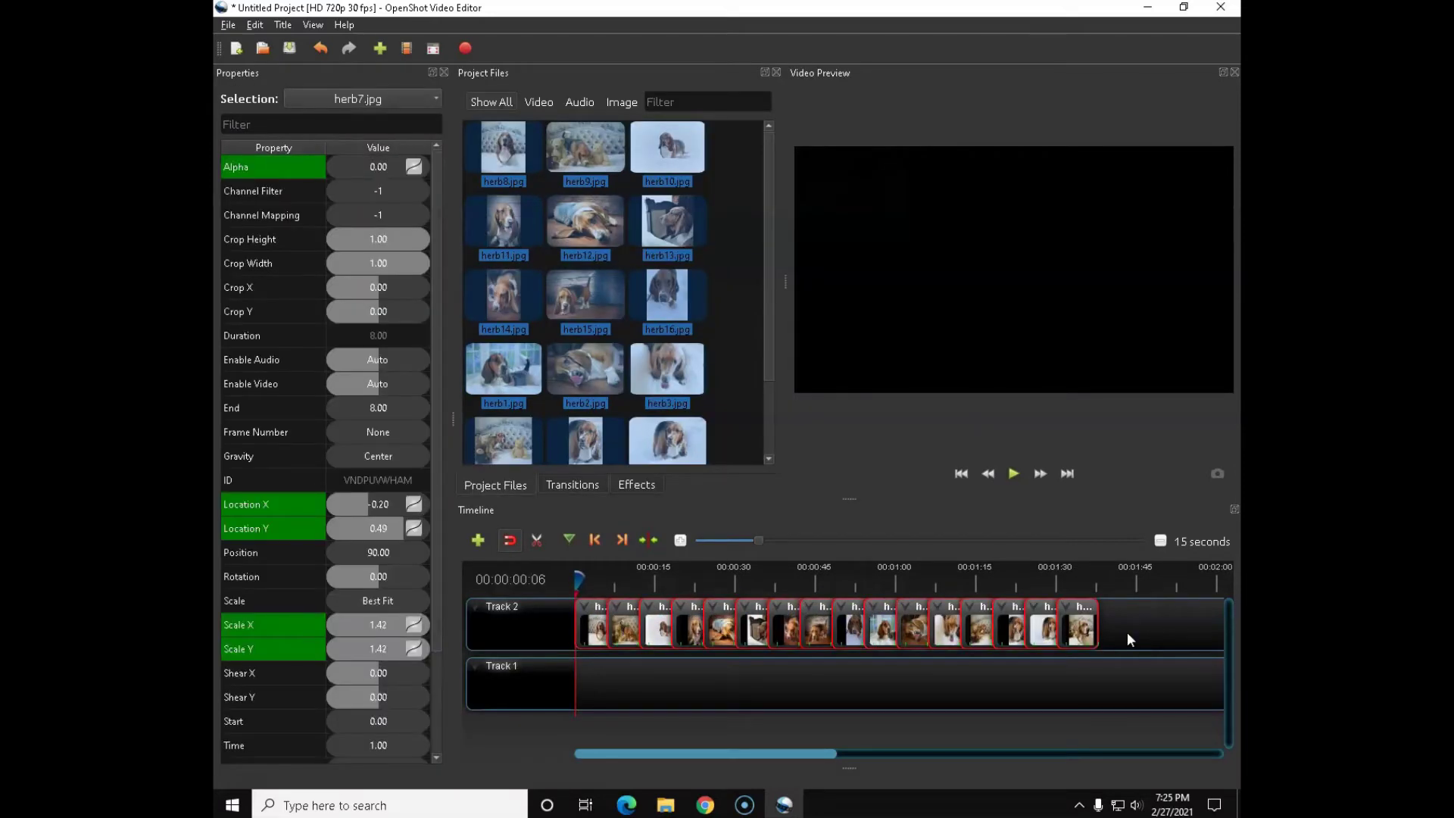
{"action": "key", "text": "Delete"}
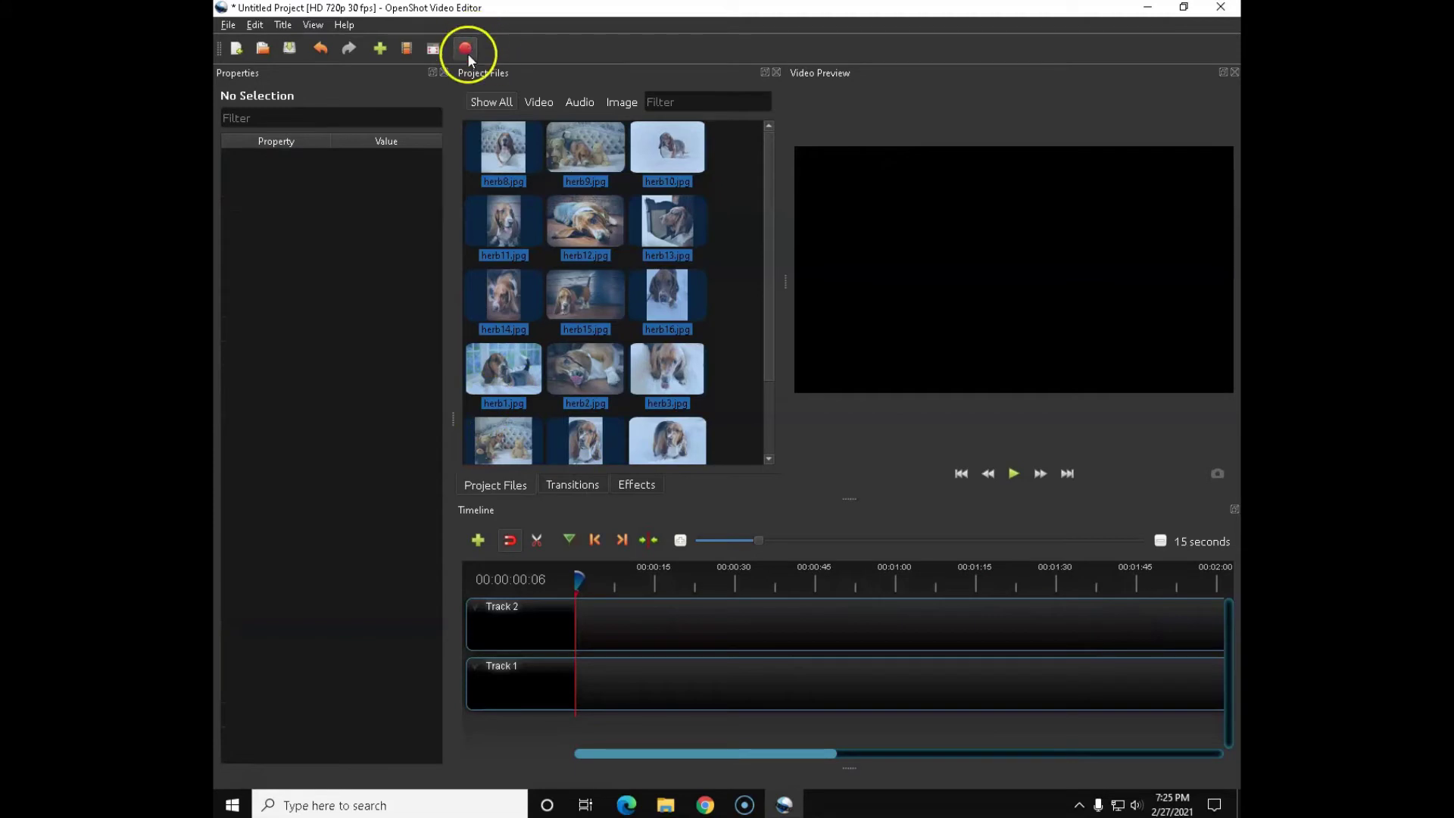
{"action": "left_click", "coordinate": [444, 72]}
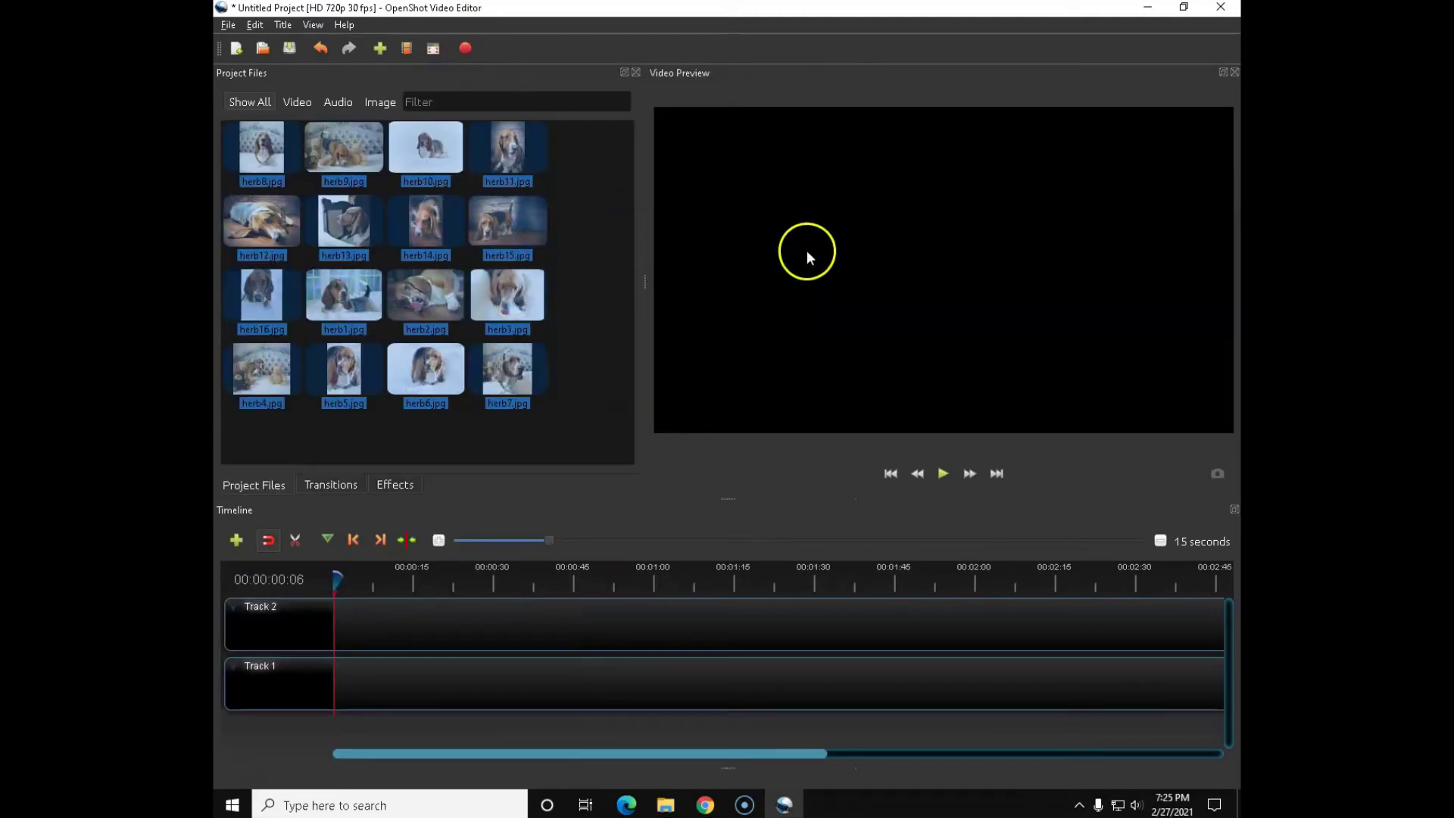
Try to add all project images to Track 1 with the Big barr shaking2 transition
{"action": "right_click", "coordinate": [490, 226]}
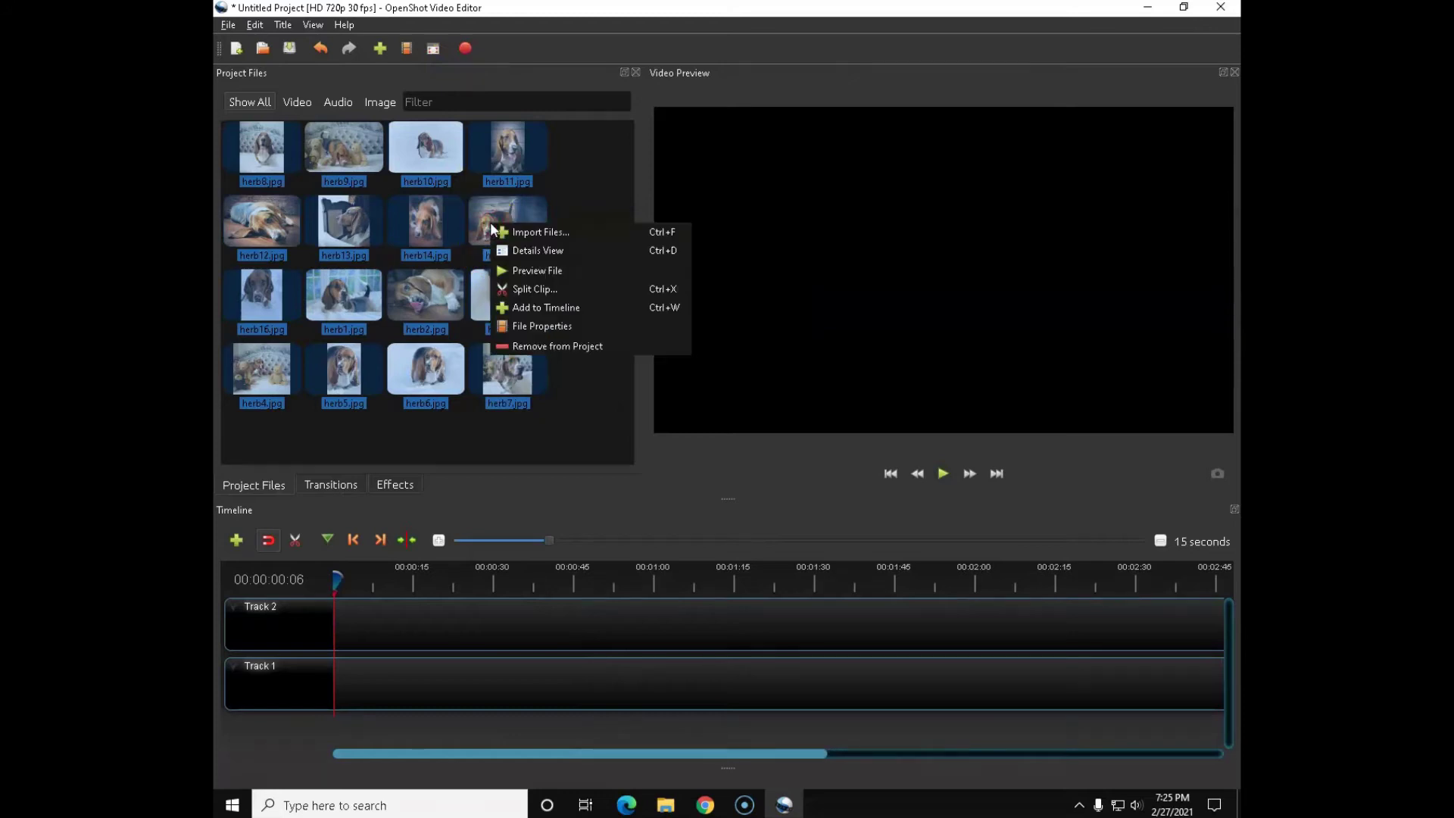
{"action": "left_click", "coordinate": [524, 311]}
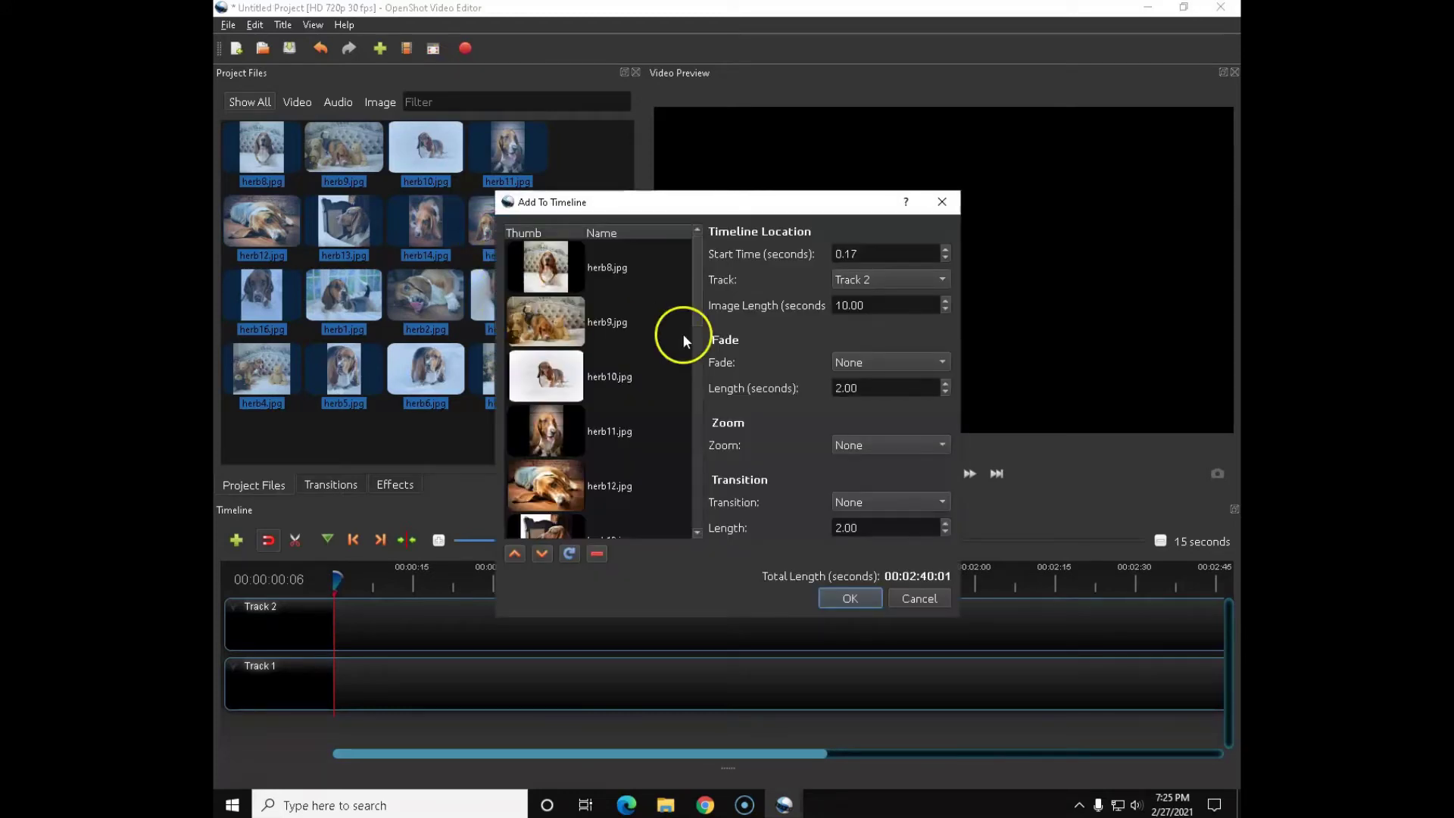
{"action": "left_click", "coordinate": [941, 282]}
{"action": "left_click", "coordinate": [846, 301]}
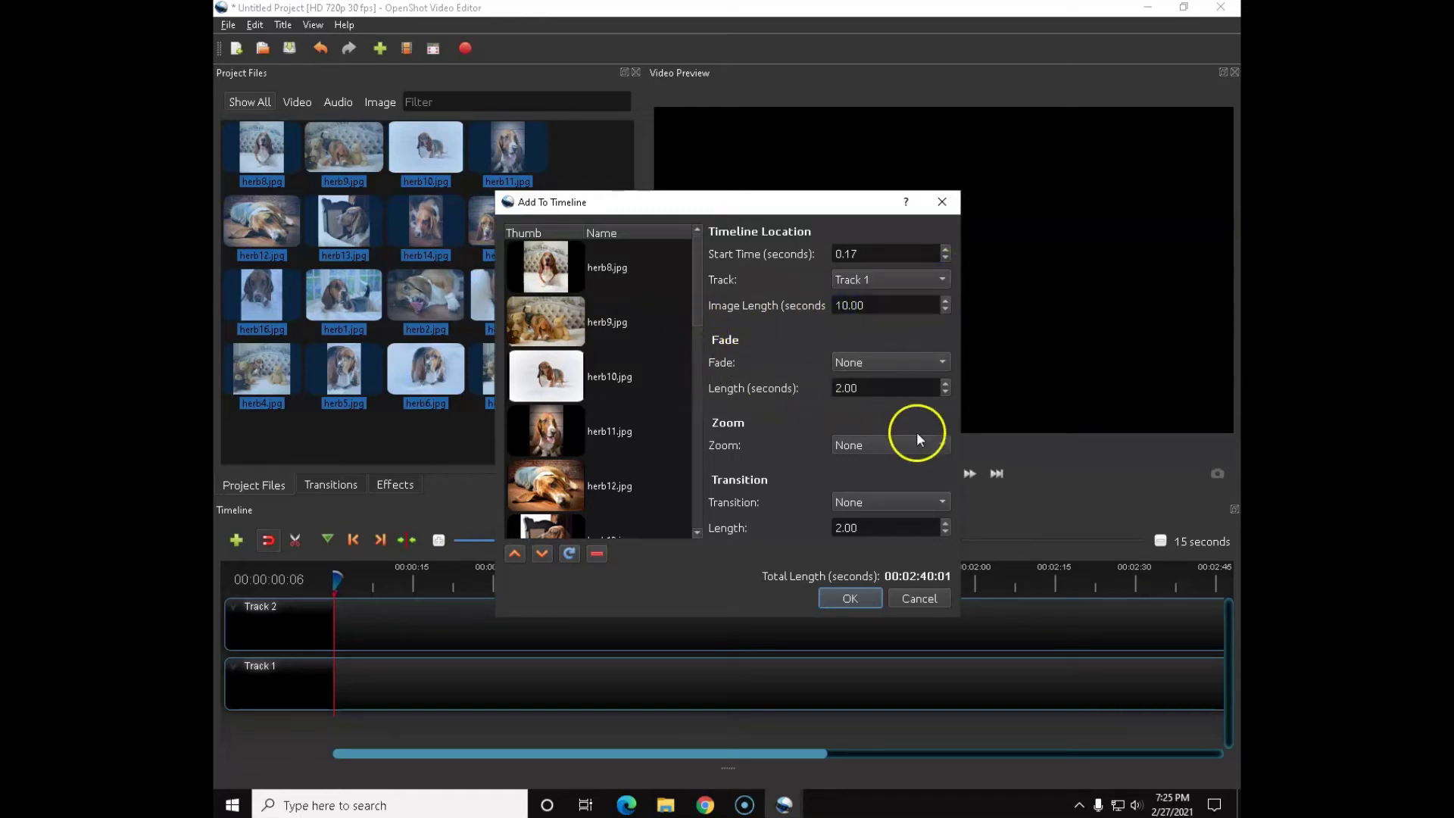
{"action": "left_click", "coordinate": [943, 502]}
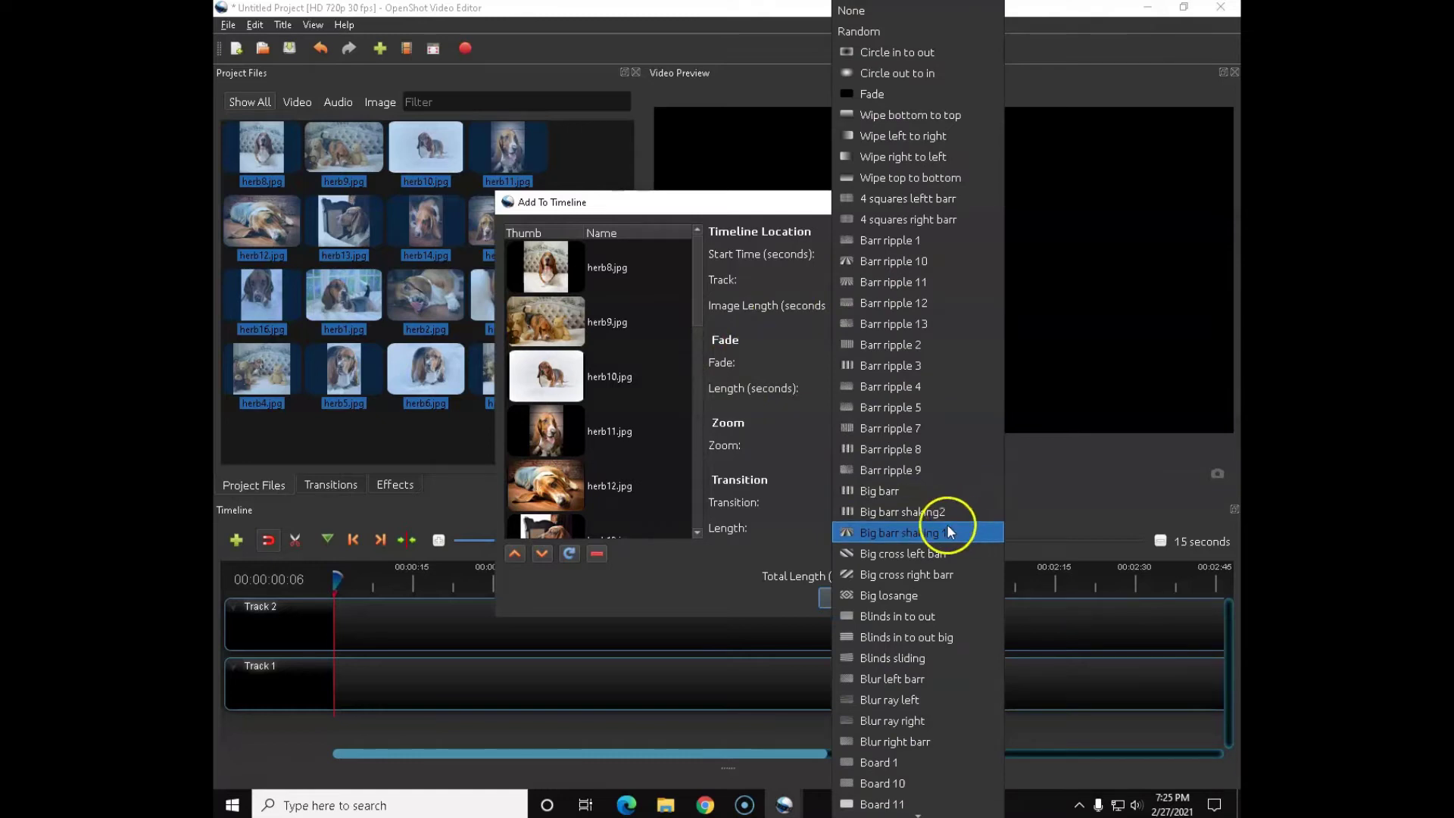
{"action": "left_click", "coordinate": [896, 512]}
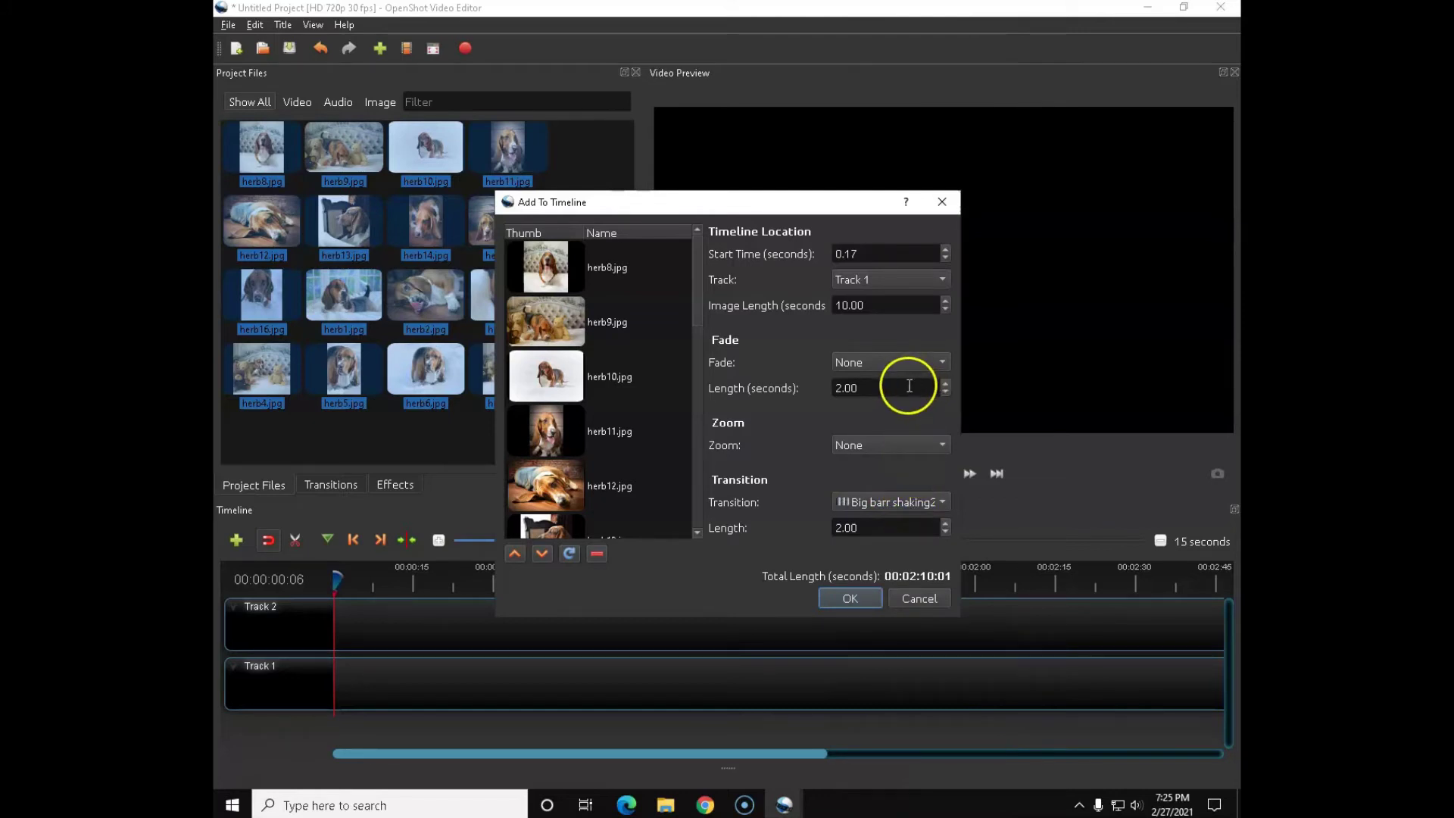
{"action": "key", "text": "Escape"}
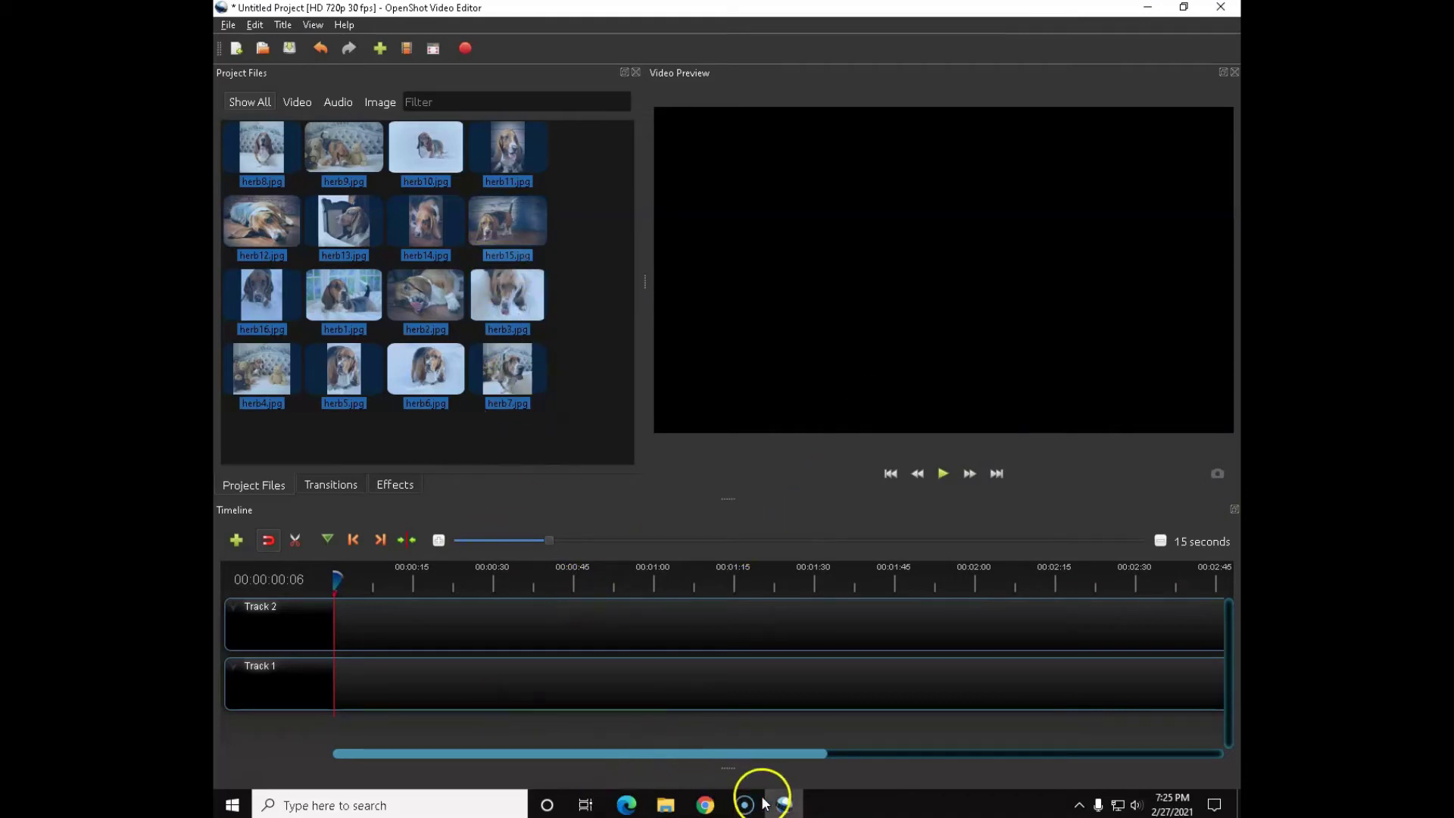
{"action": "right_click", "coordinate": [470, 224]}
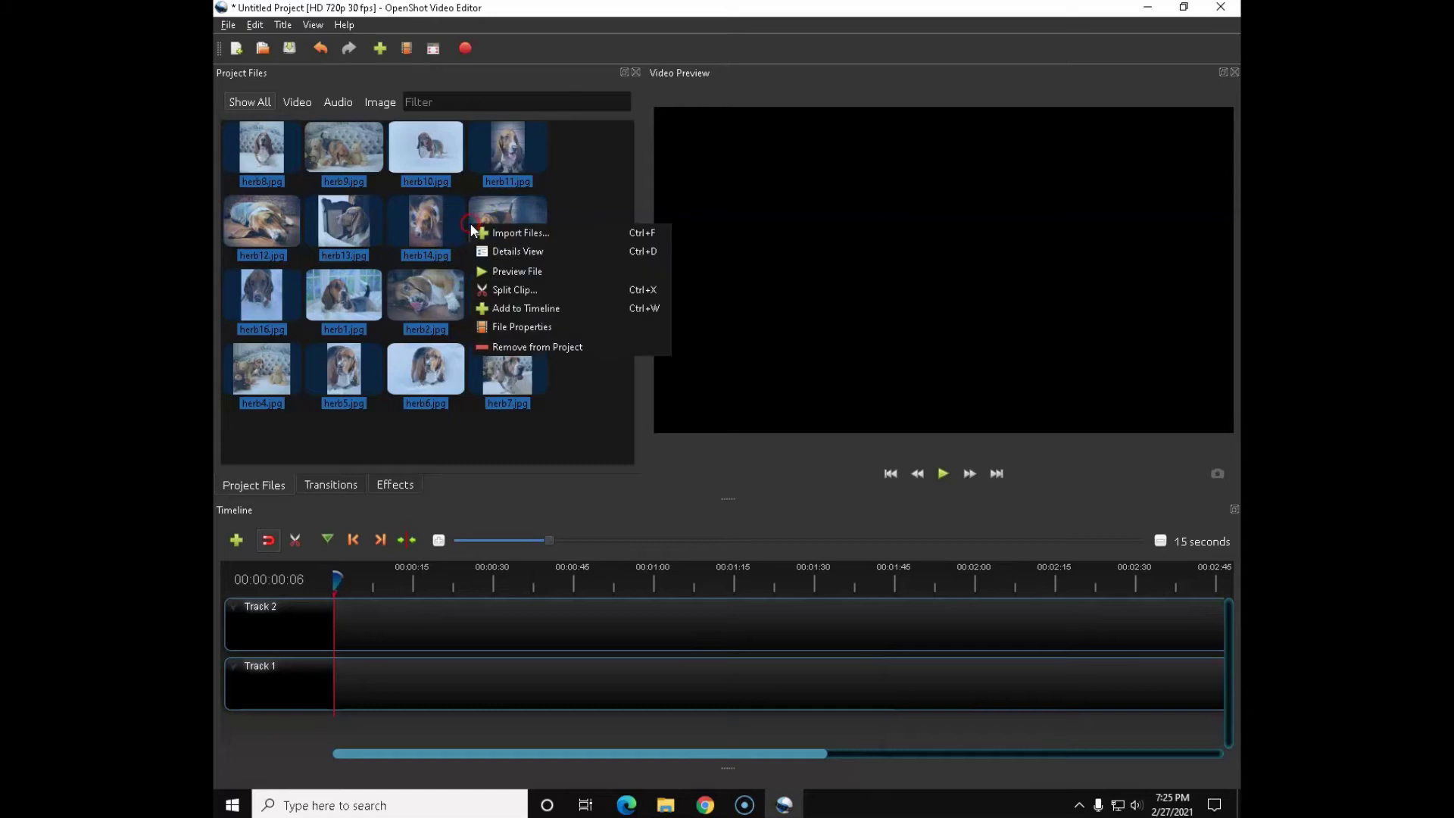
{"action": "left_click", "coordinate": [524, 309]}
{"action": "key", "text": "Escape"}
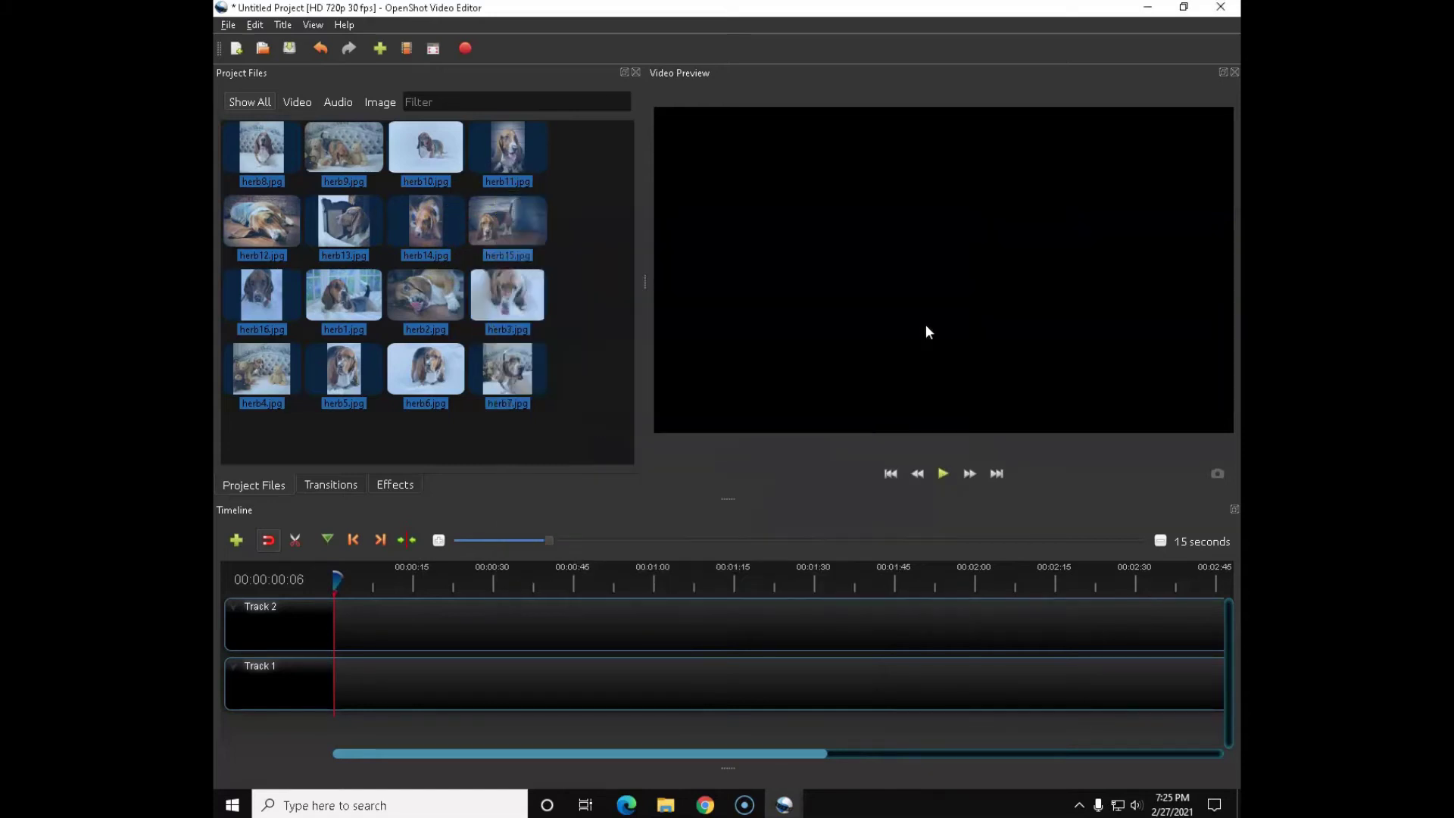
{"action": "right_click", "coordinate": [508, 296]}
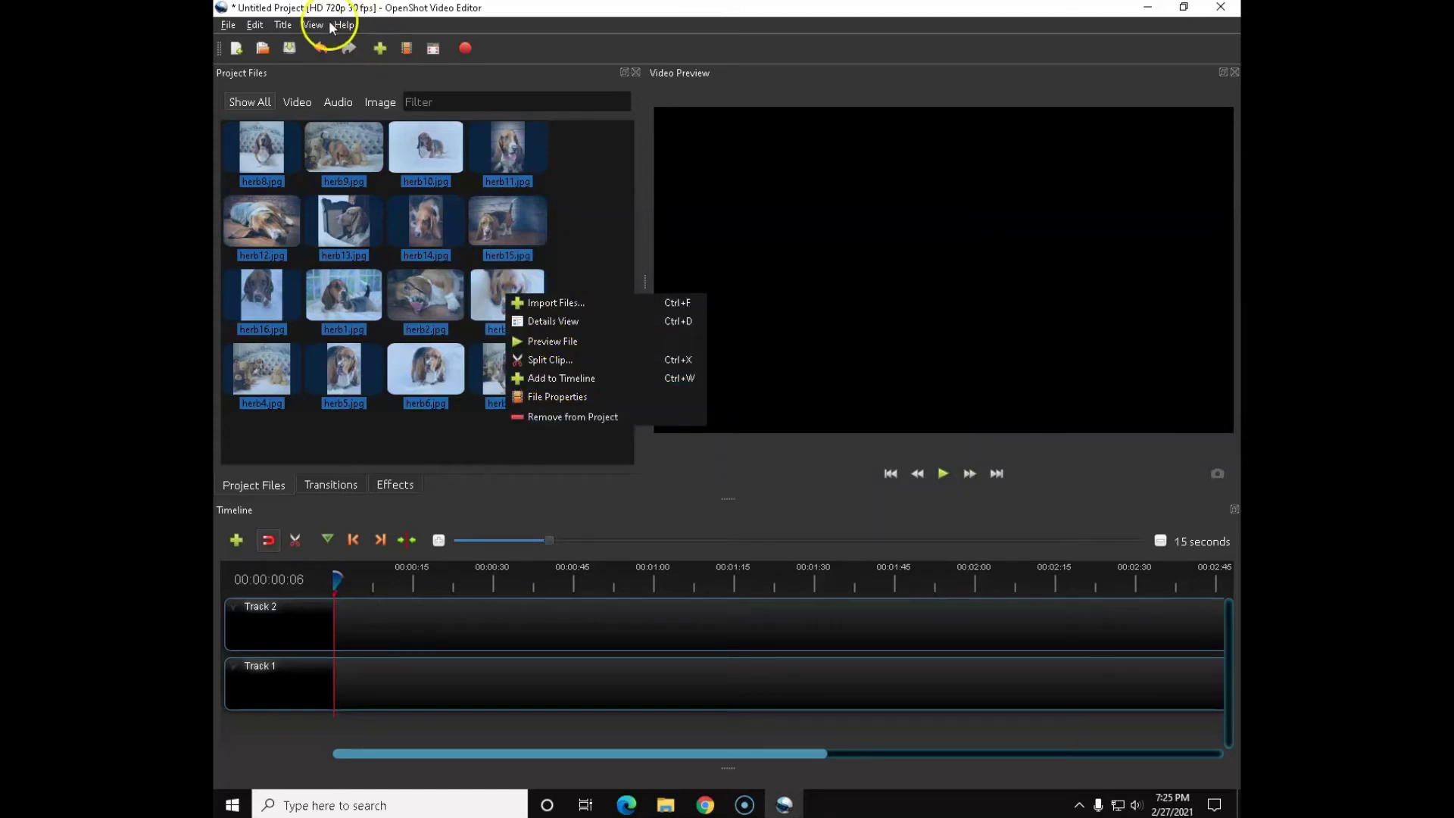
{"action": "left_click", "coordinate": [398, 22]}
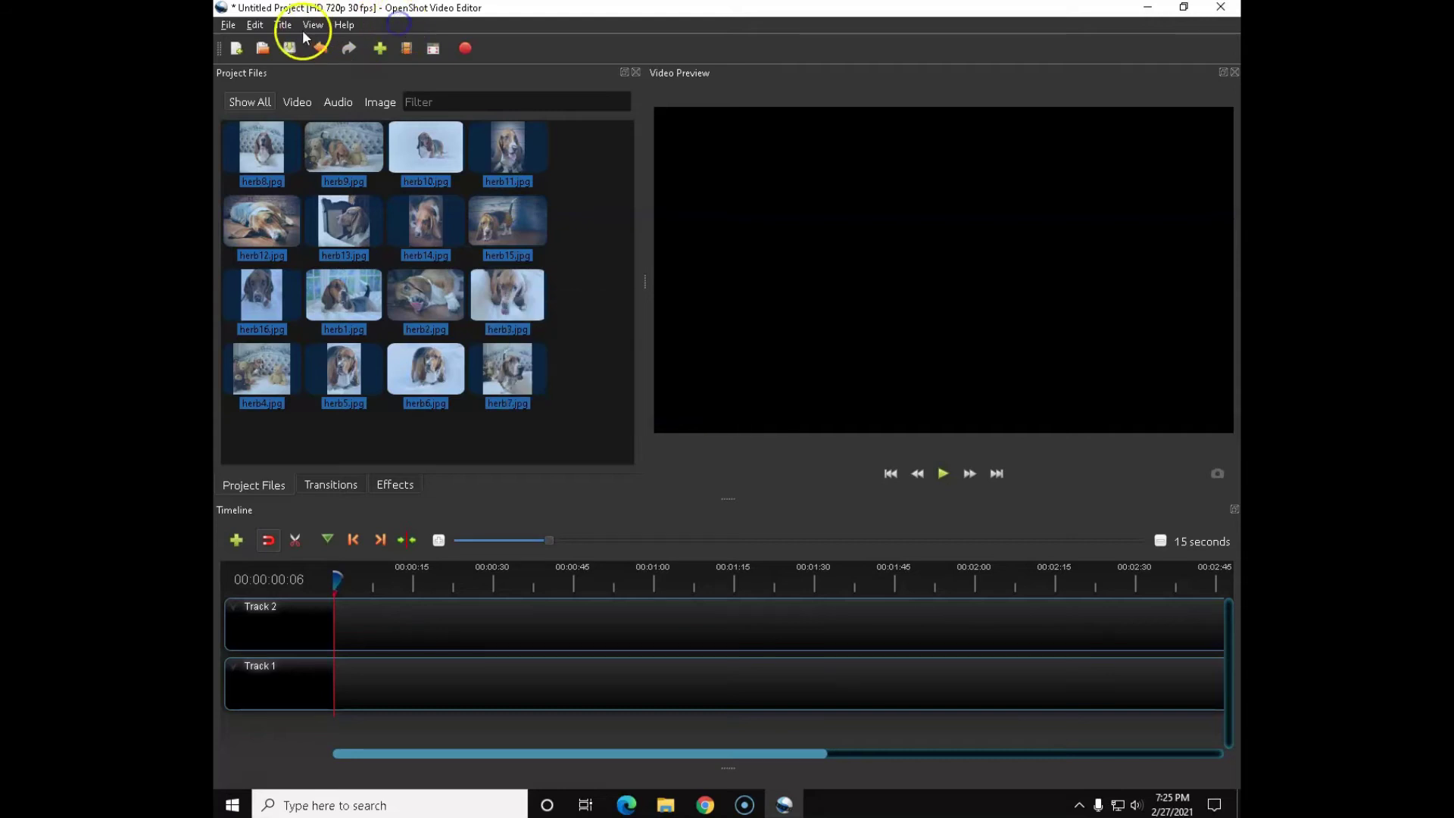
Review the keyboard shortcuts in the program's preferences and close the preferences again
{"action": "left_click", "coordinate": [254, 24]}
{"action": "left_click", "coordinate": [265, 100]}
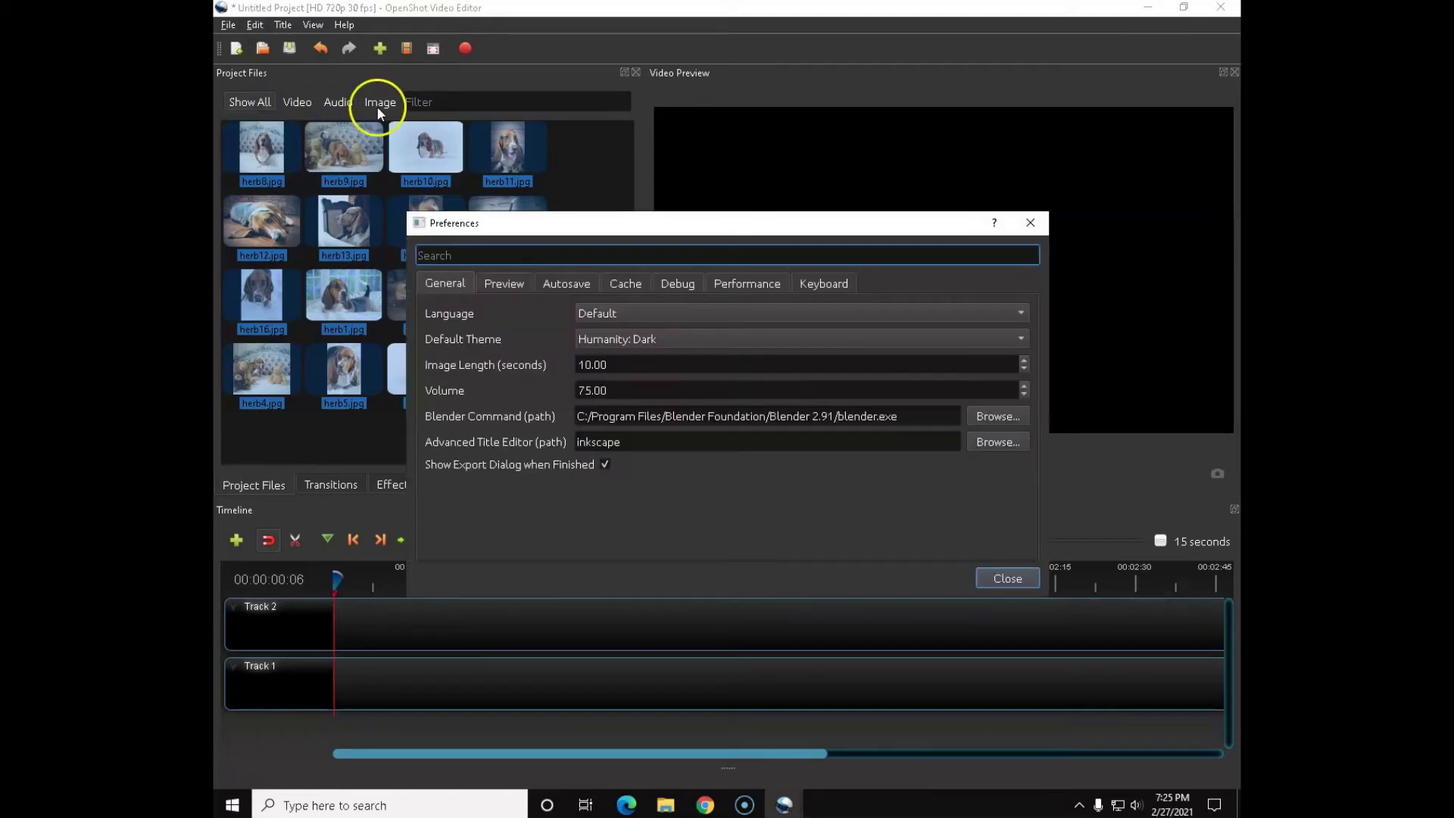
{"action": "left_click", "coordinate": [823, 285]}
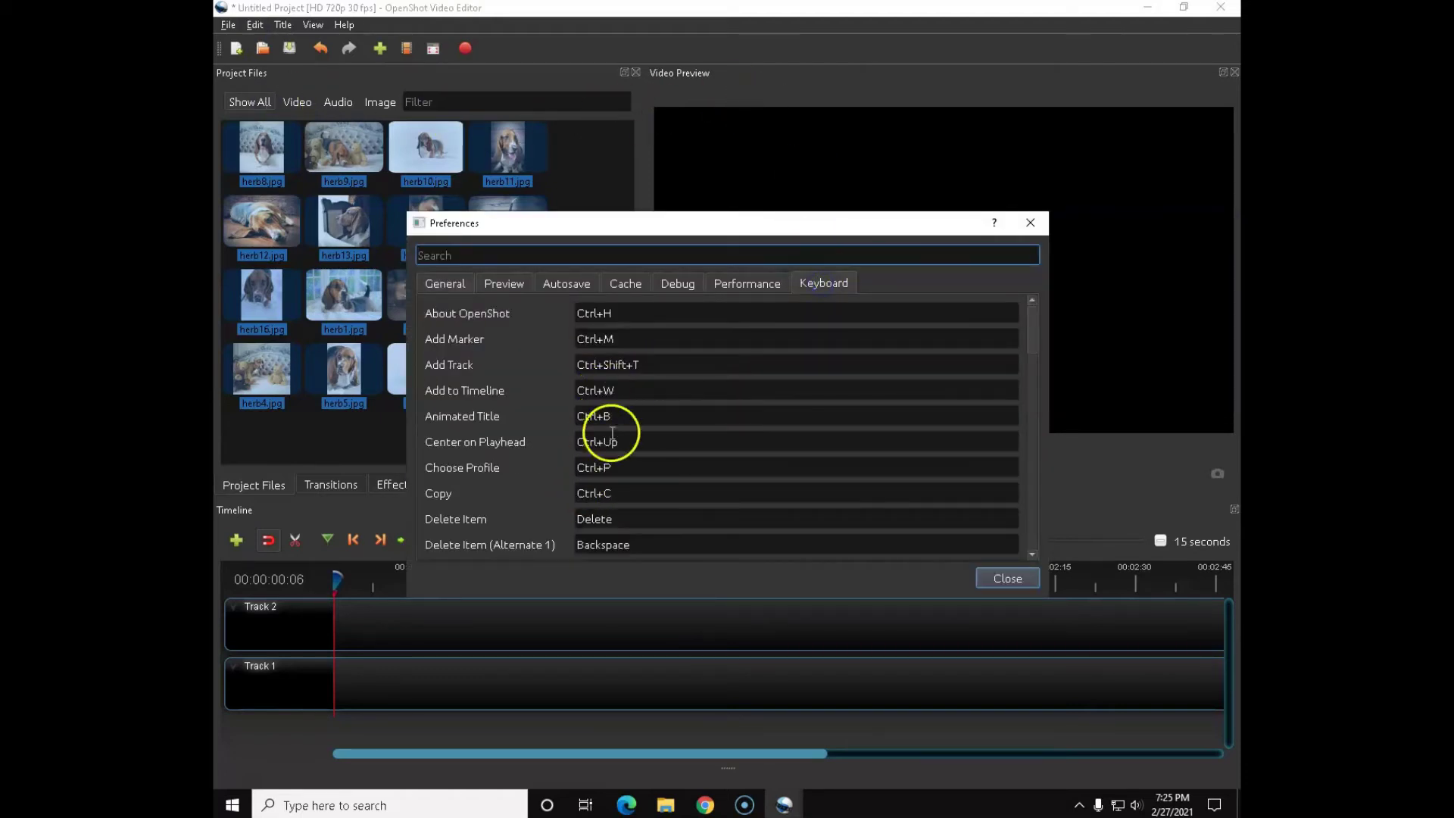
{"action": "mouse_move", "coordinate": [1034, 337]}
{"action": "left_mouse_down"}
{"action": "mouse_move", "coordinate": [1033, 424]}
{"action": "mouse_move", "coordinate": [1039, 322]}
{"action": "left_mouse_up"}
{"action": "left_click", "coordinate": [1031, 224]}
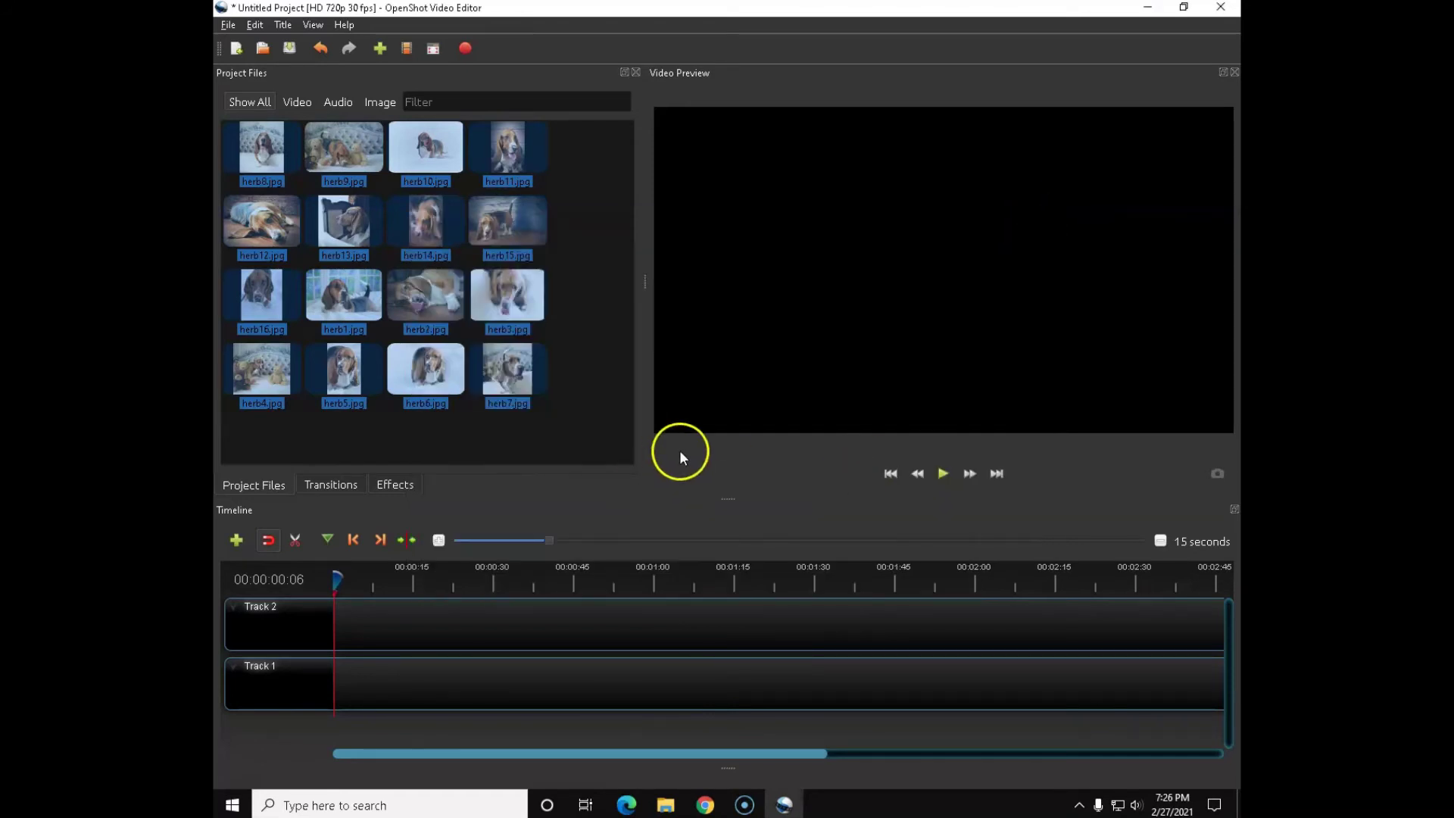
Start adding all selected herb images to the timeline with an image length of 8 seconds
{"action": "right_click", "coordinate": [524, 303]}
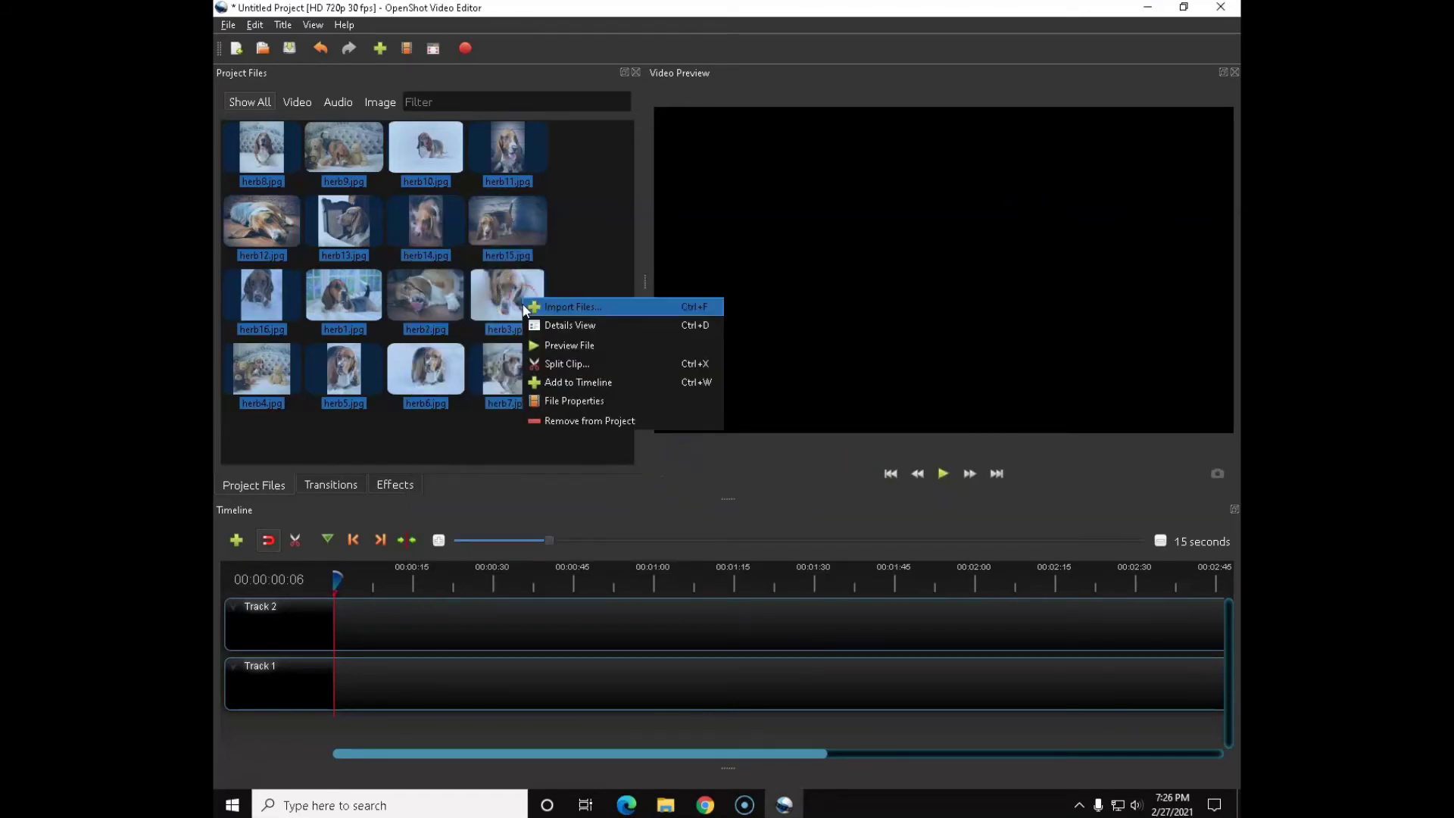
{"action": "left_click", "coordinate": [546, 383]}
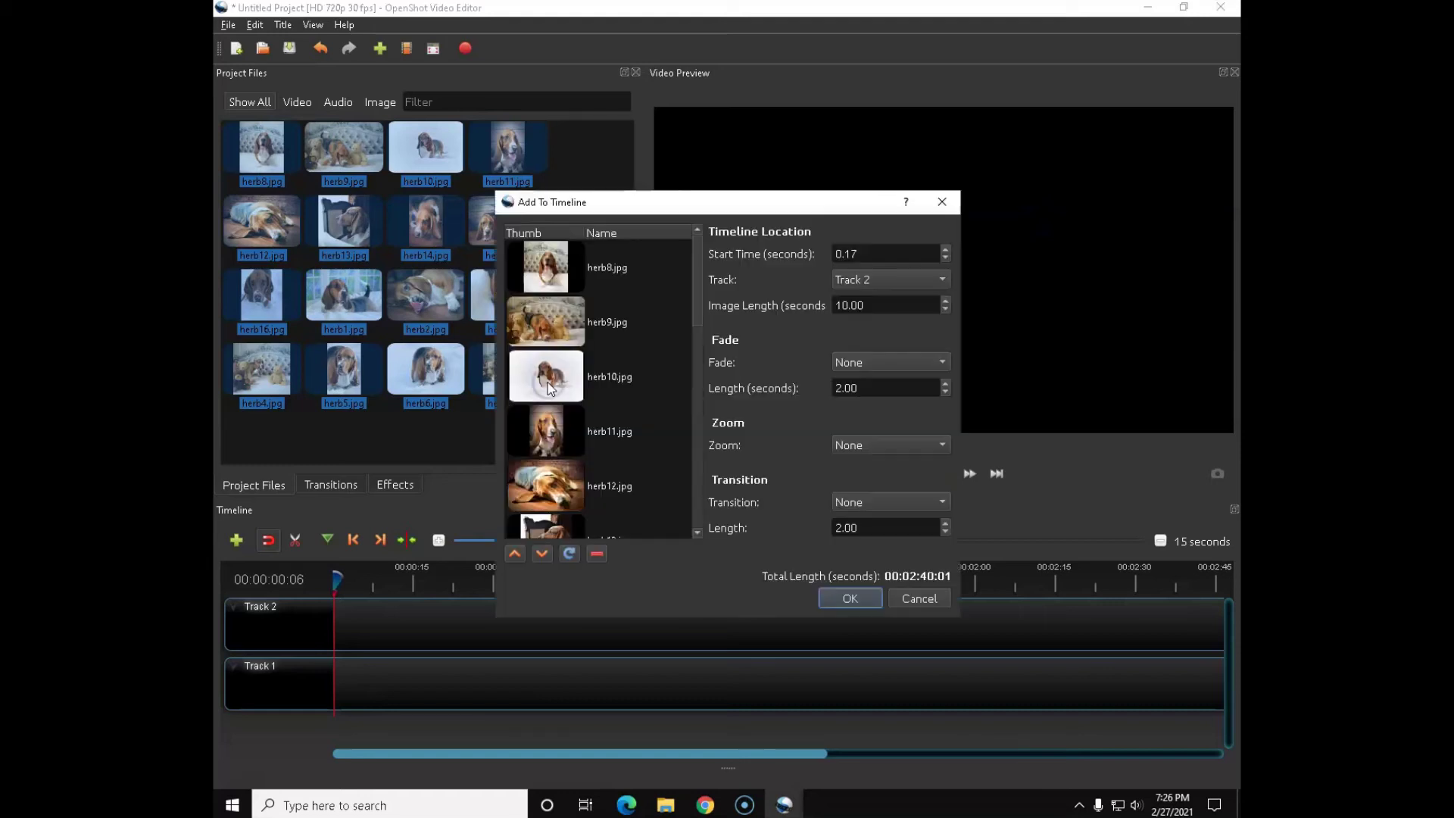
{"action": "left_click", "coordinate": [848, 217]}
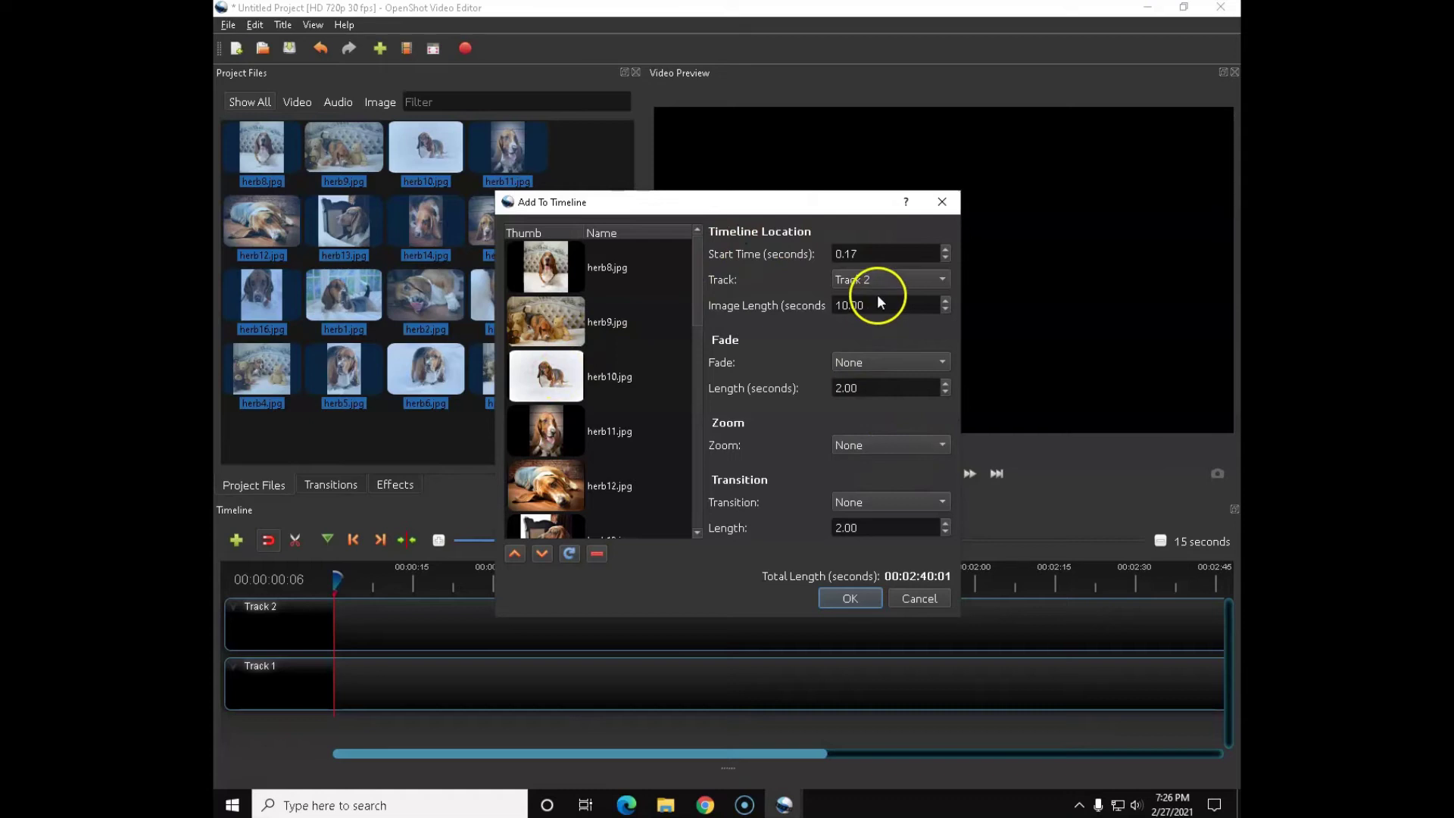
{"action": "left_click", "coordinate": [944, 310]}
{"action": "left_click", "coordinate": [944, 309]}
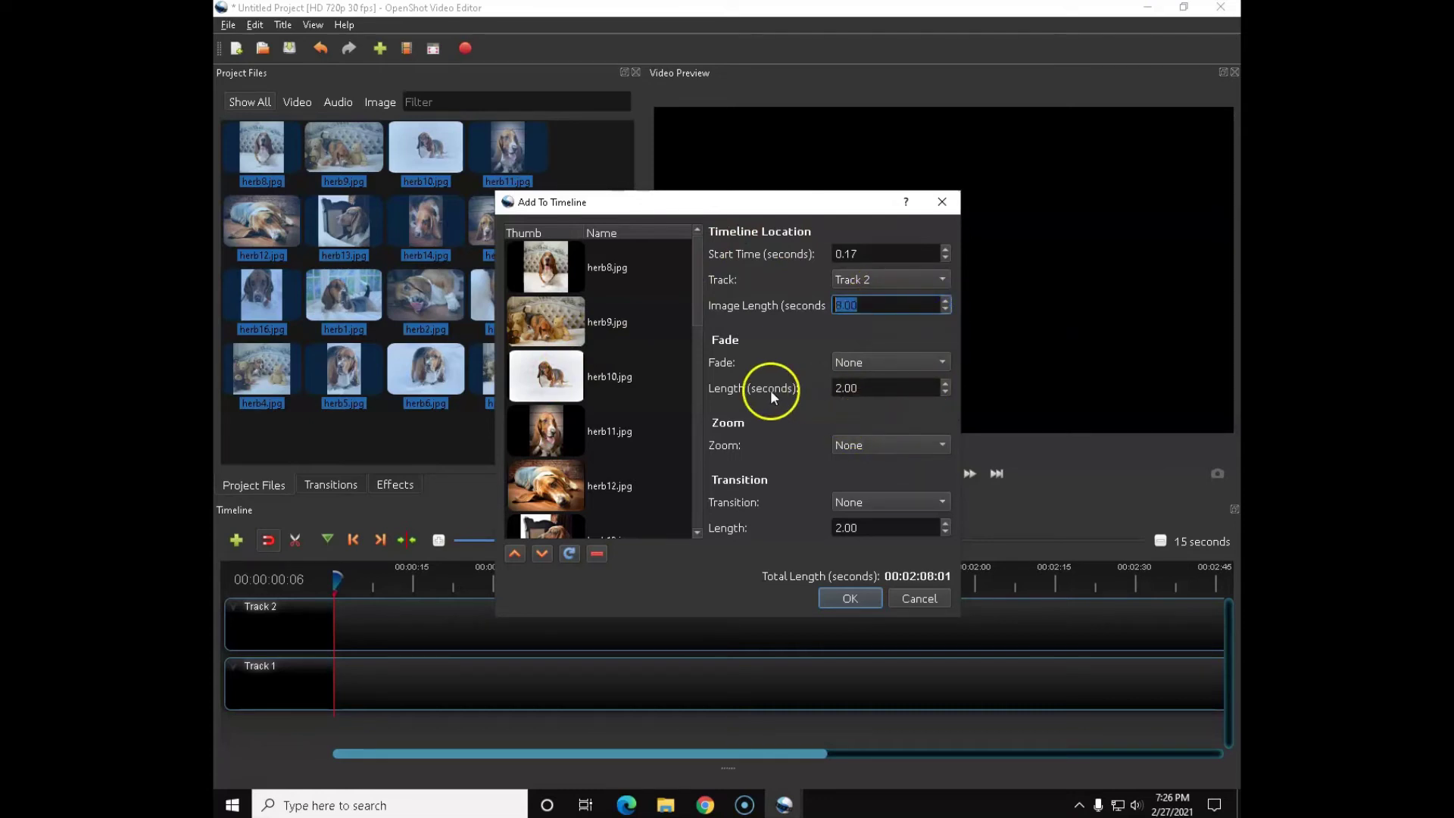
Set the transition to Big barr shaking2 and the fade to Fade In & Out, and add the images to Track 2
{"action": "left_click", "coordinate": [931, 505]}
{"action": "left_click", "coordinate": [903, 511]}
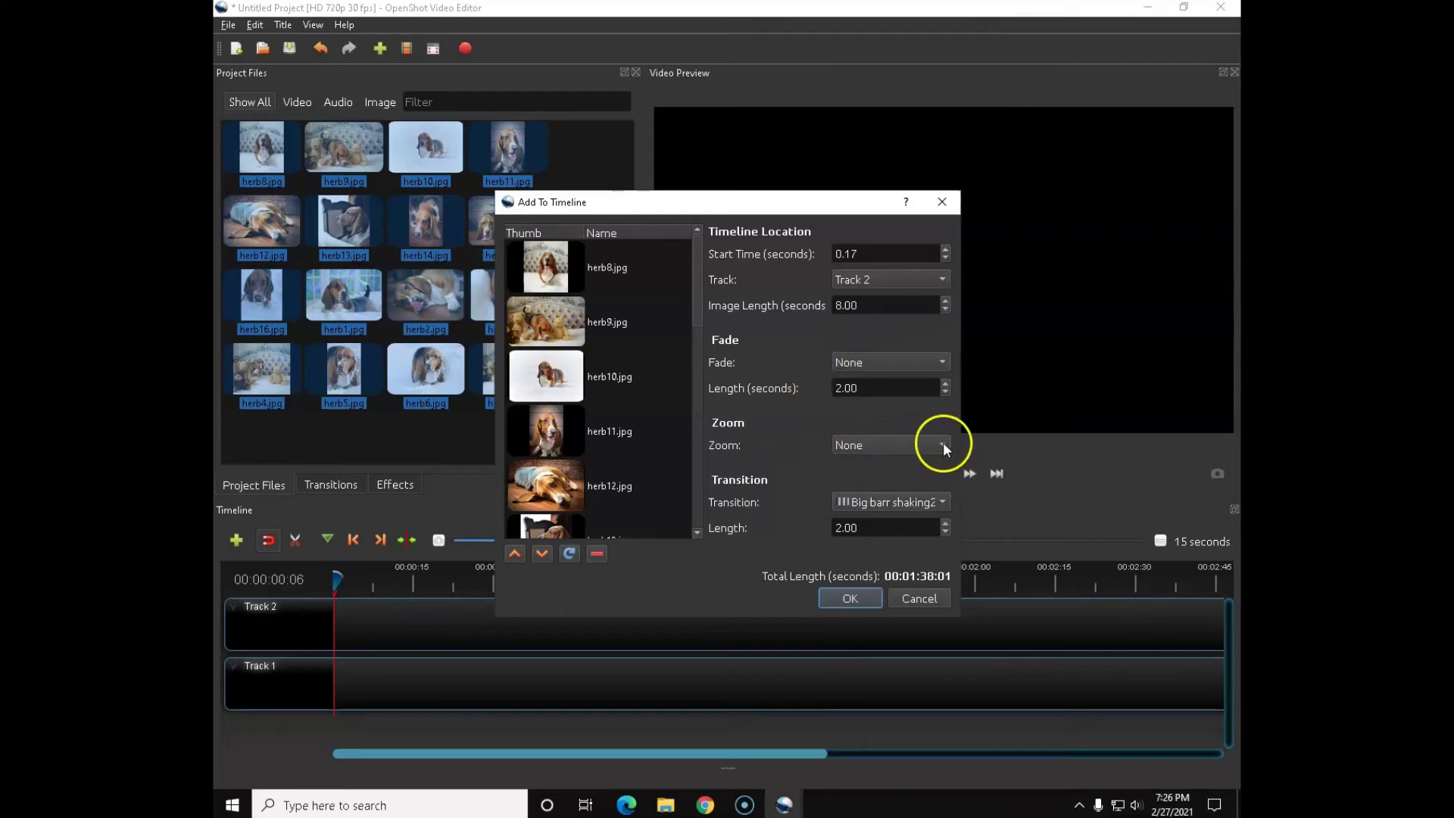
{"action": "left_click", "coordinate": [938, 363]}
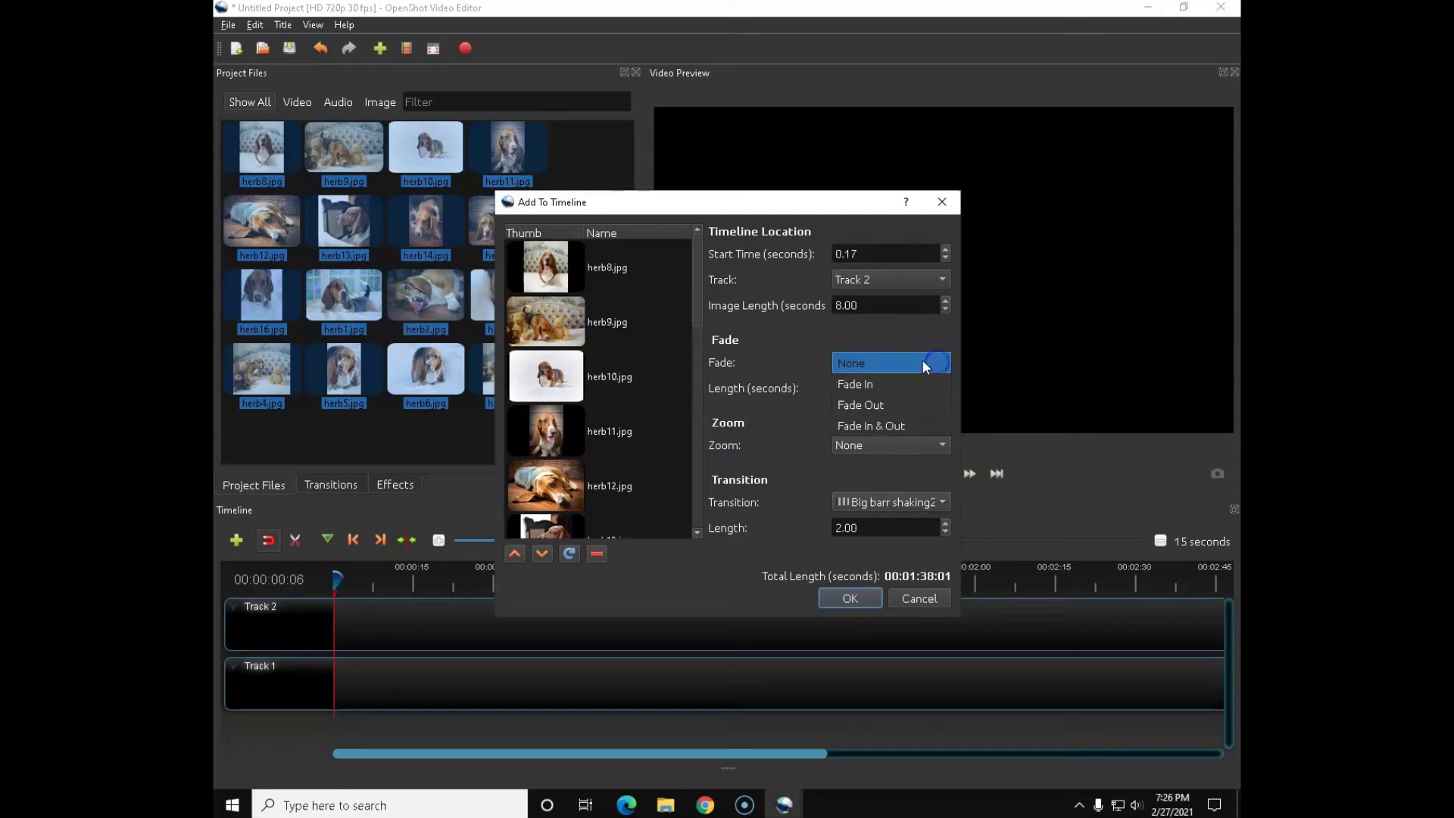
{"action": "left_click", "coordinate": [876, 426]}
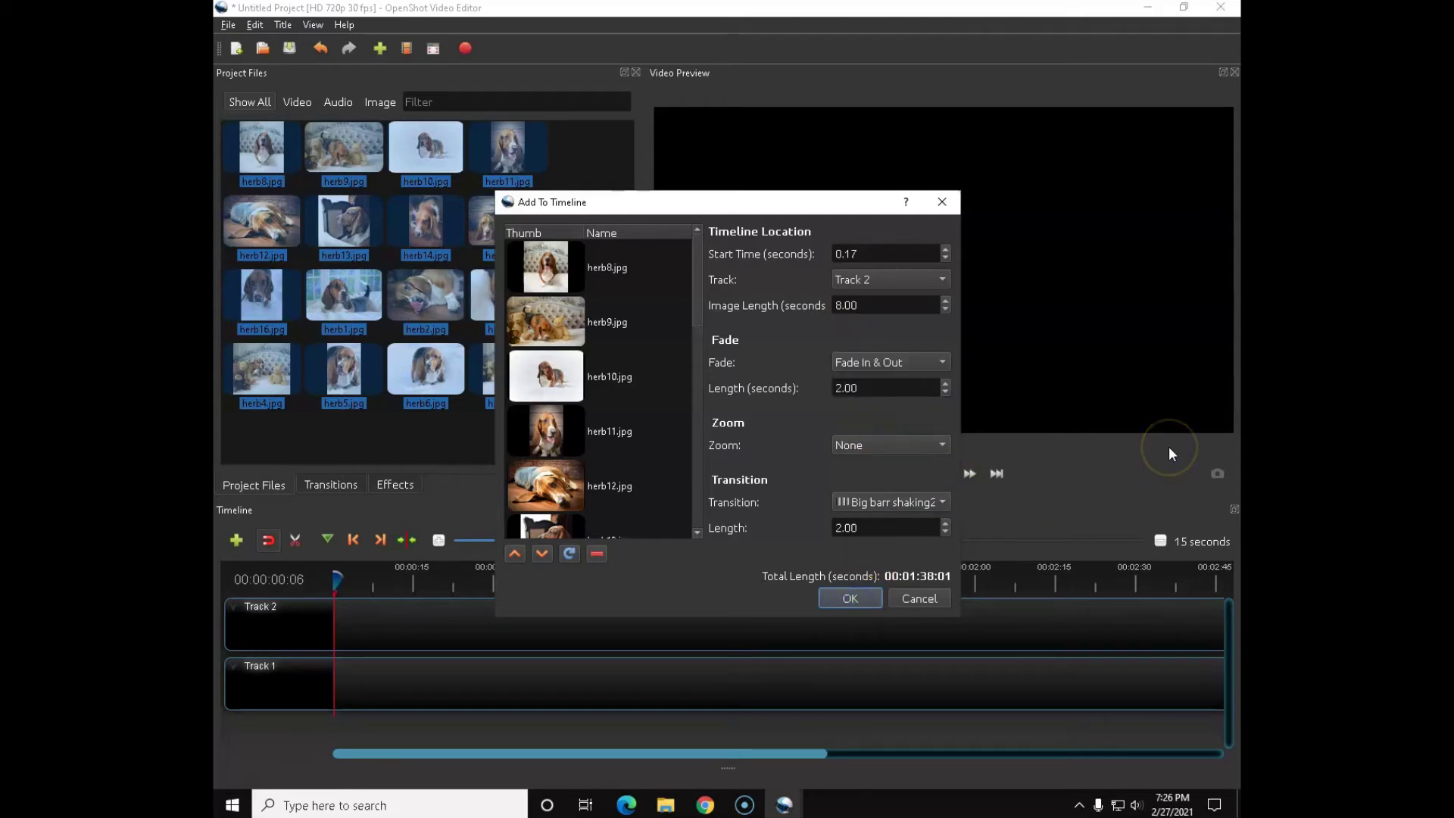
{"action": "left_click", "coordinate": [842, 597]}
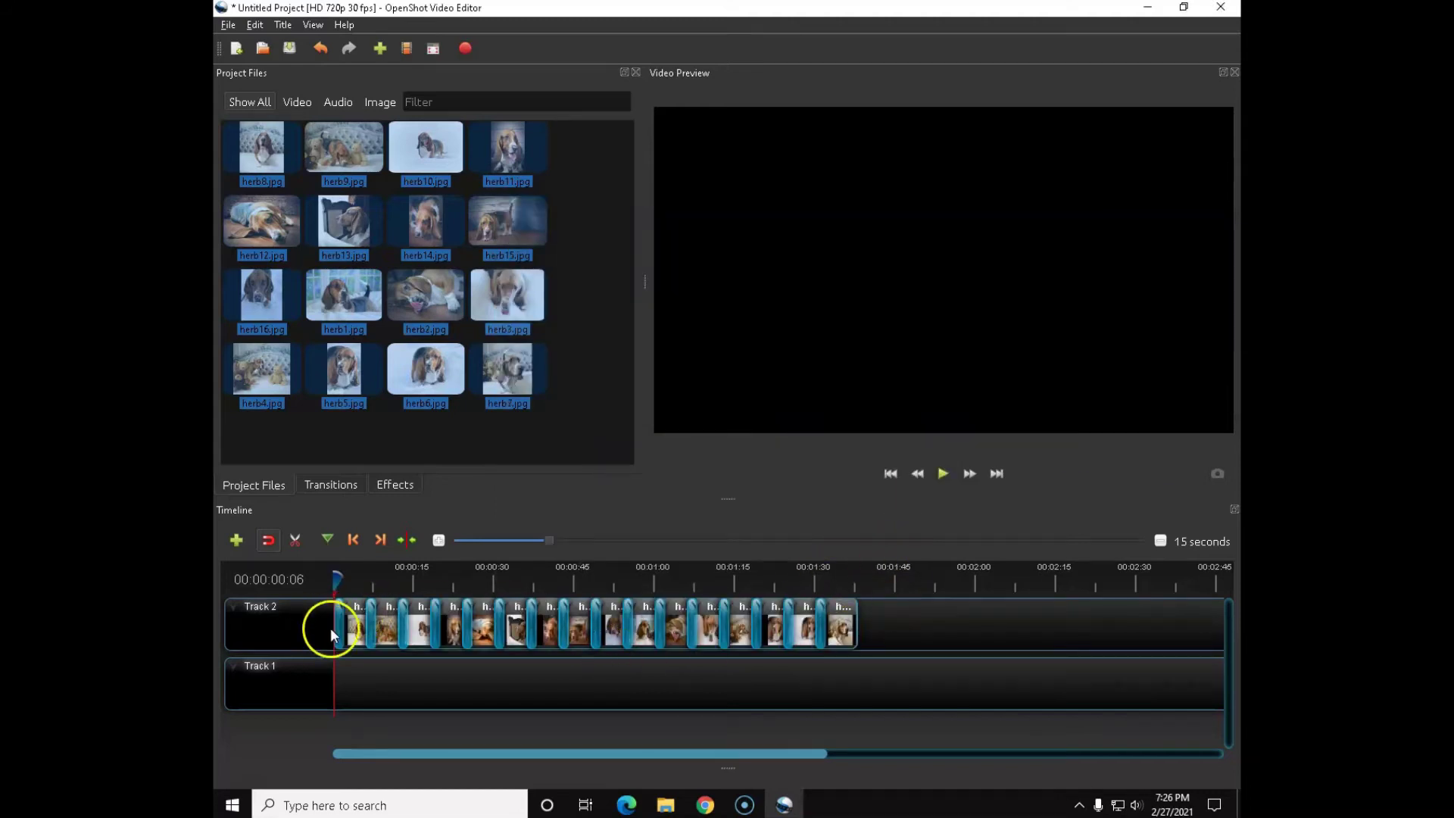
Look over the available transitions and effects, and play the slideshow to about 20 seconds before moving the playhead back to about 17 seconds
{"action": "left_click", "coordinate": [333, 486]}
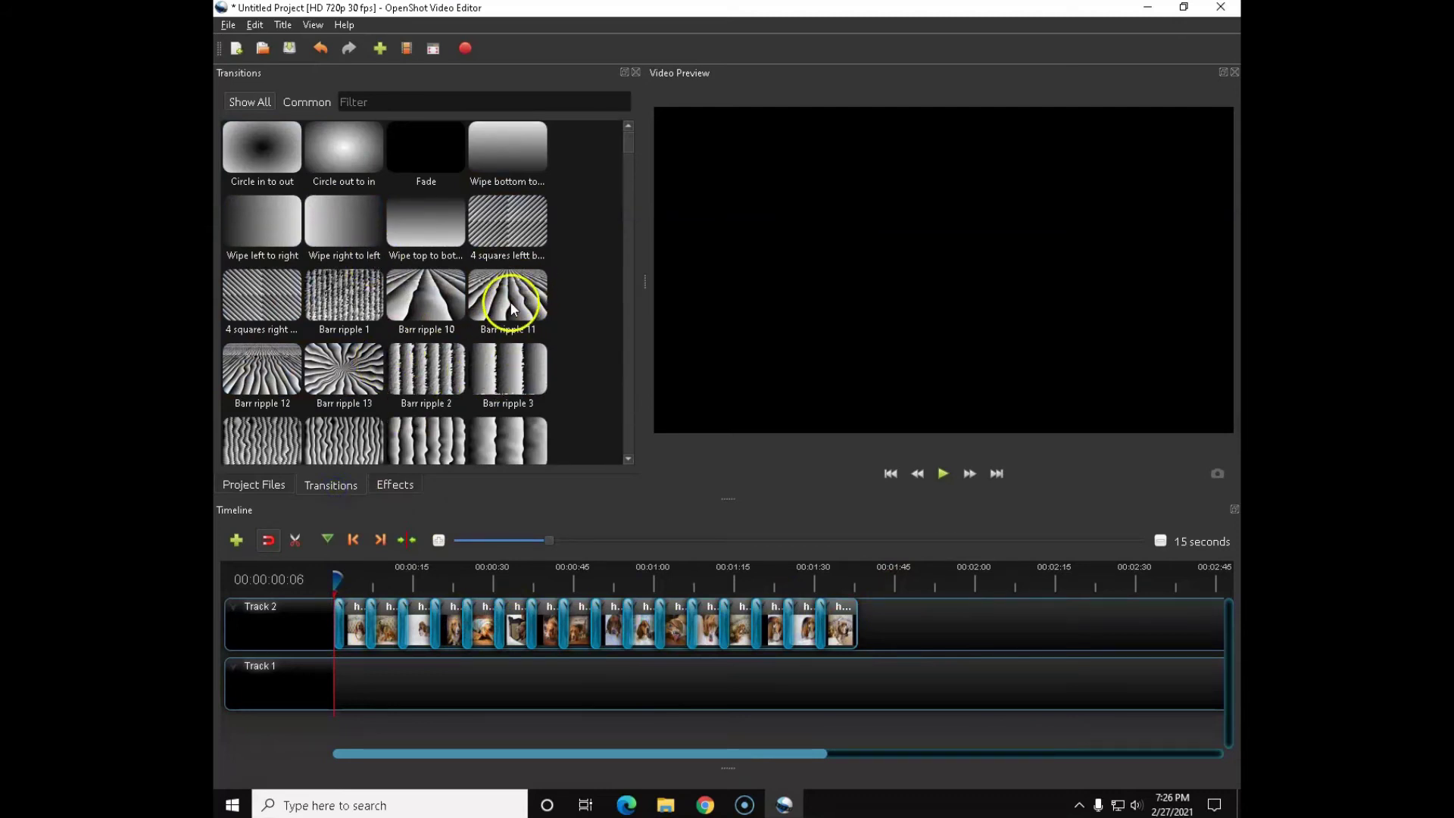
{"action": "left_click", "coordinate": [389, 484]}
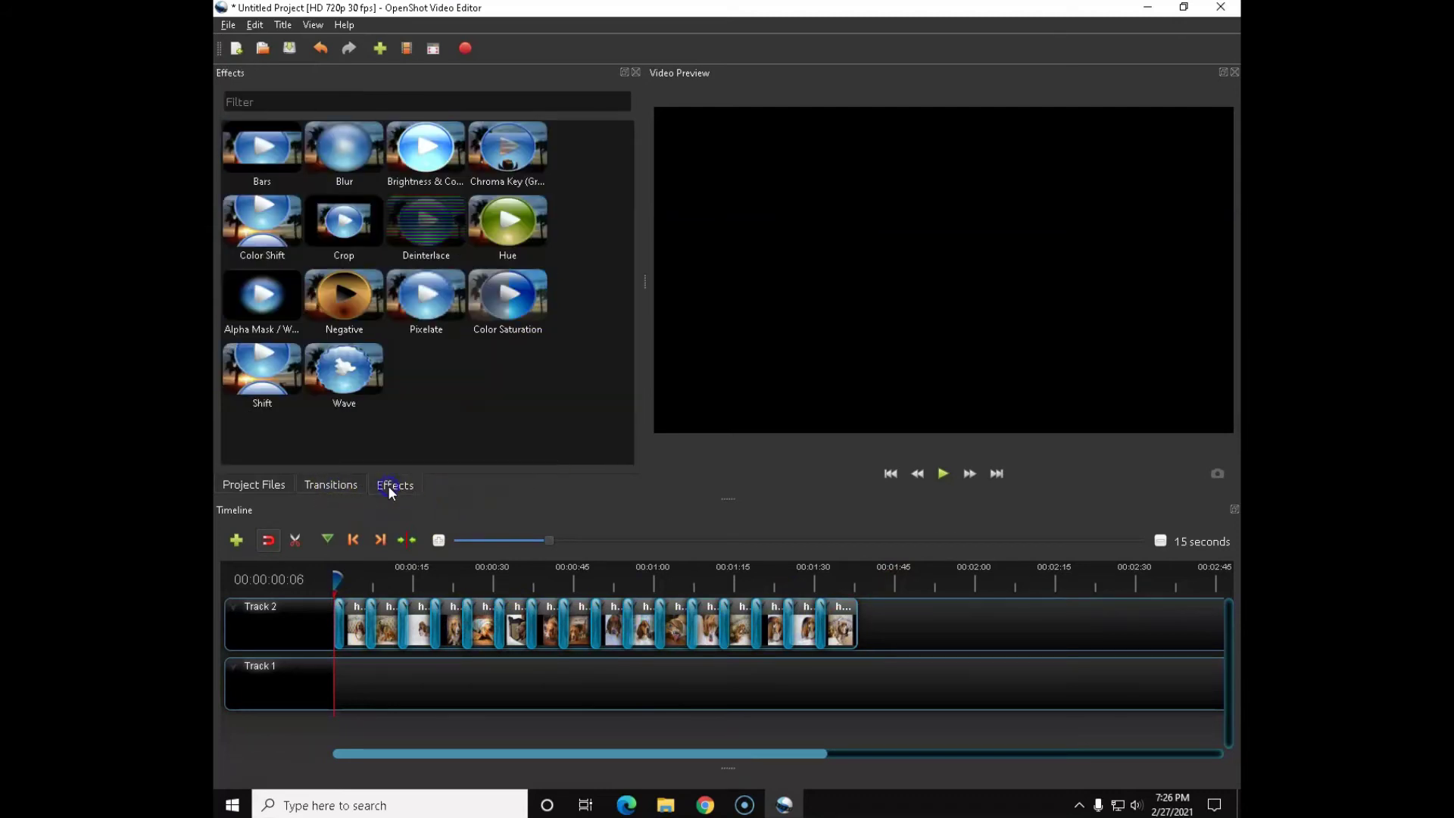
{"action": "left_click", "coordinate": [942, 473]}
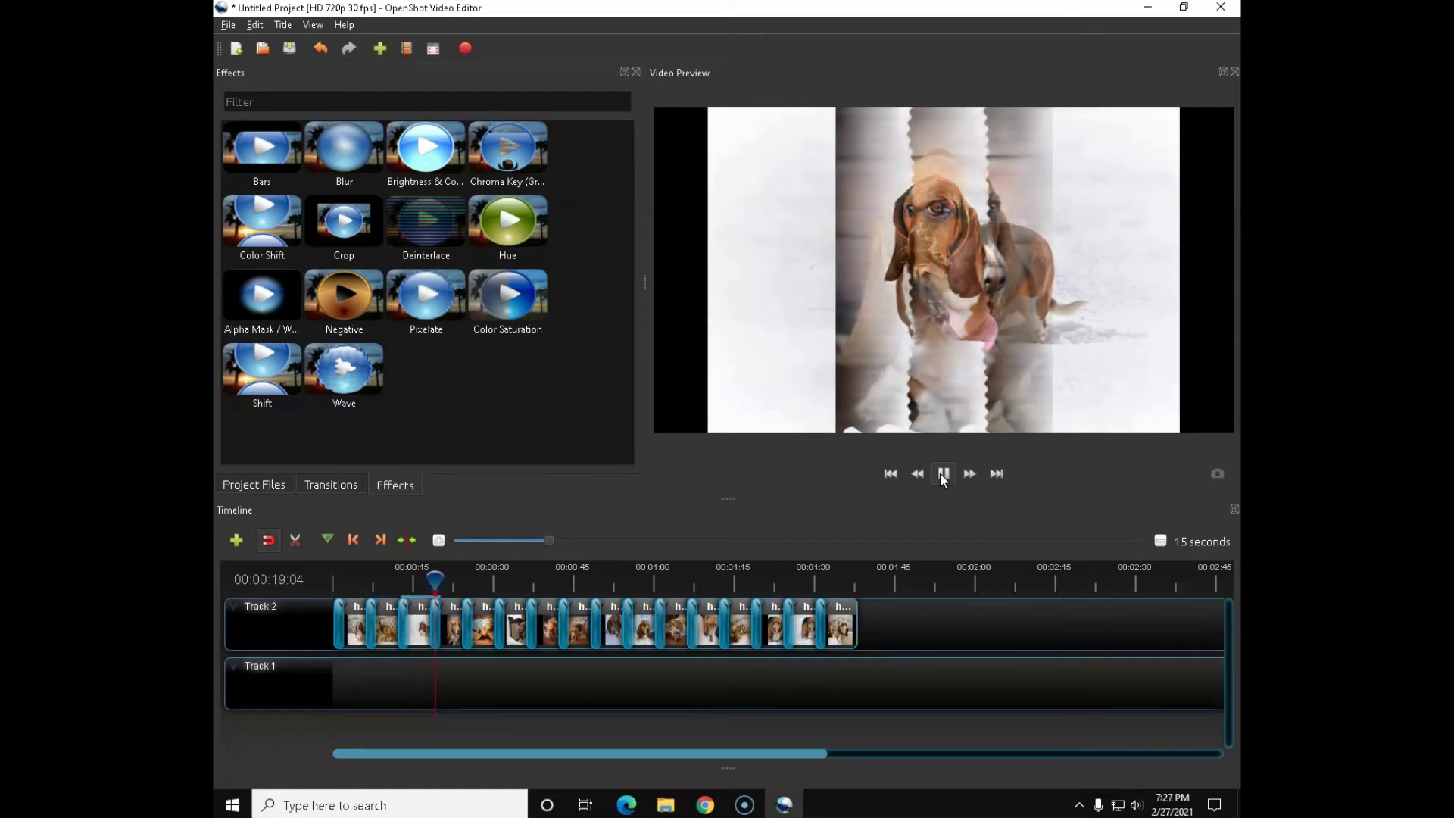
{"action": "left_click", "coordinate": [942, 475]}
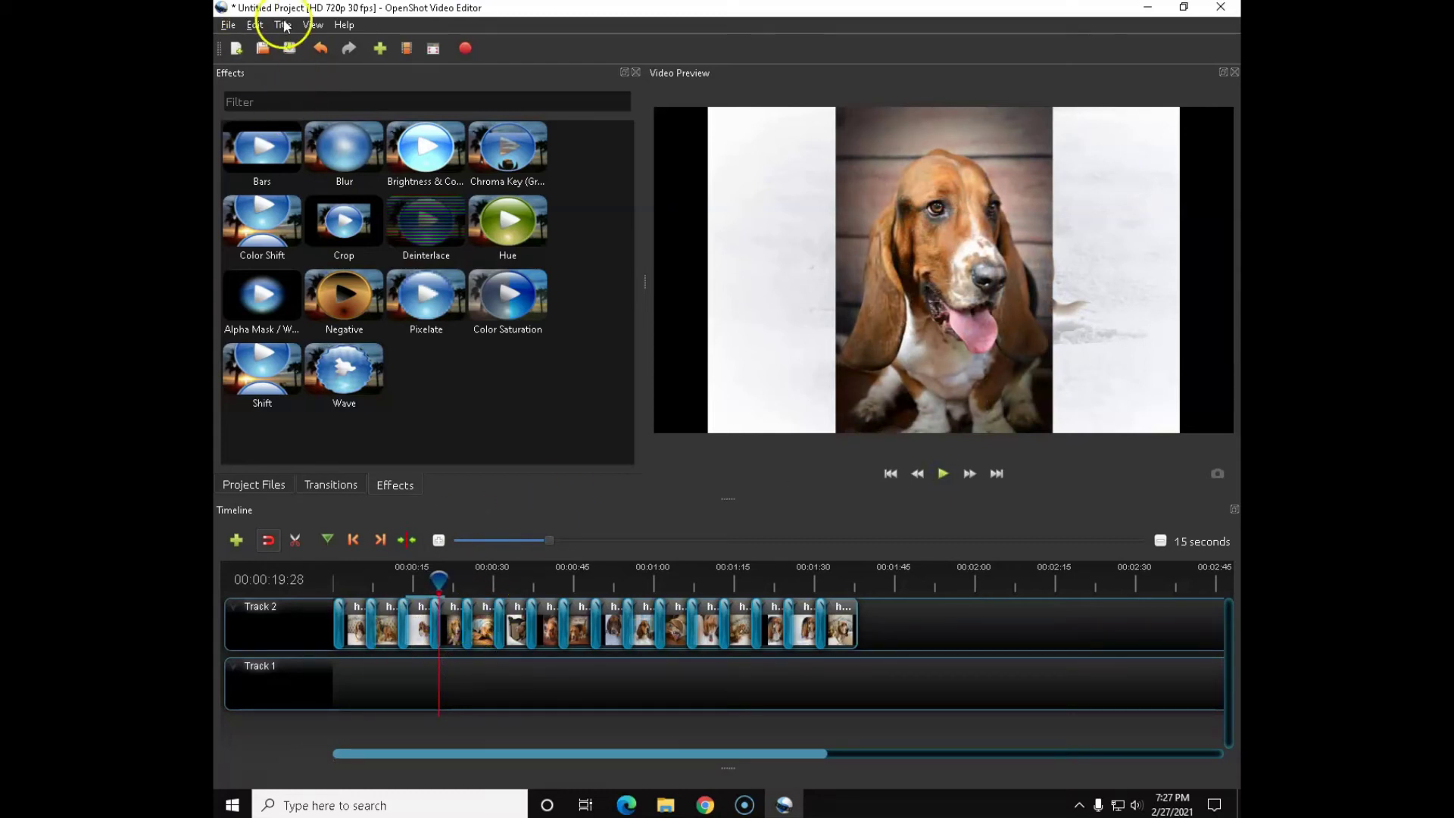
{"action": "mouse_move", "coordinate": [438, 579]}
{"action": "left_mouse_down"}
{"action": "mouse_move", "coordinate": [337, 570]}
{"action": "mouse_move", "coordinate": [424, 575]}
{"action": "left_mouse_up"}
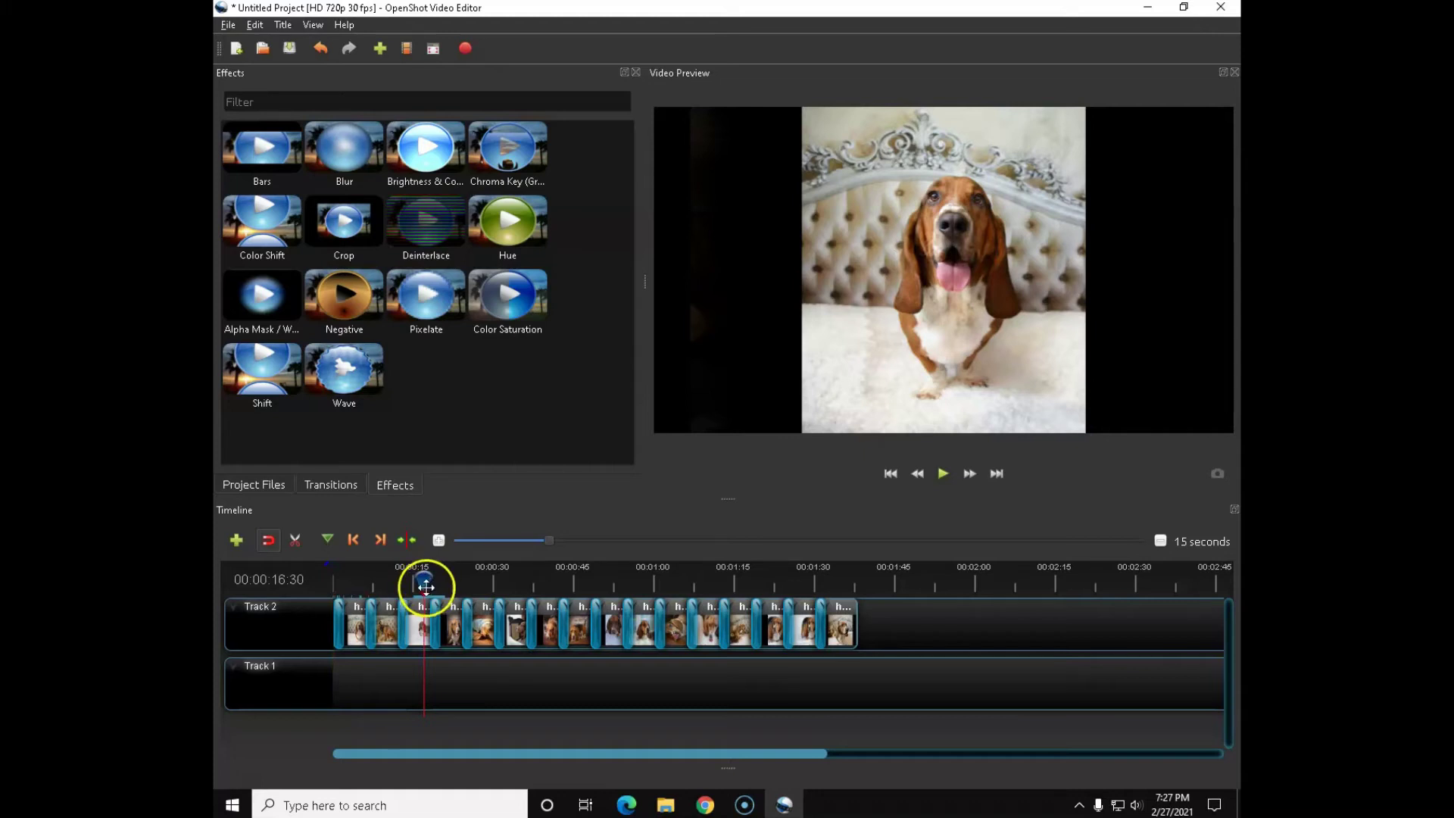
Create a title from the Camera border template with the text "Herbert" and save it as TitleFileName-1
{"action": "left_click", "coordinate": [279, 25]}
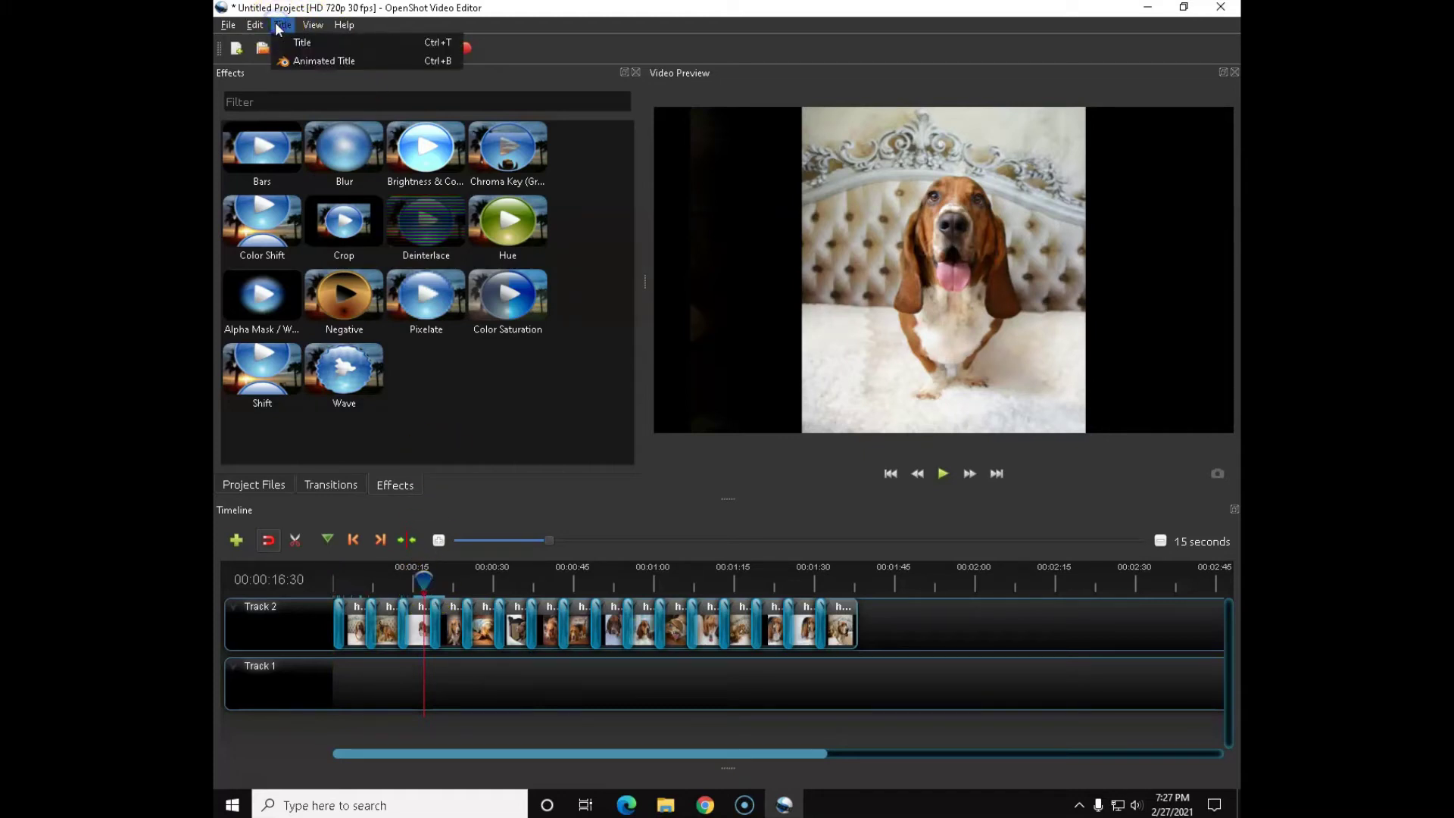
{"action": "left_click", "coordinate": [299, 43]}
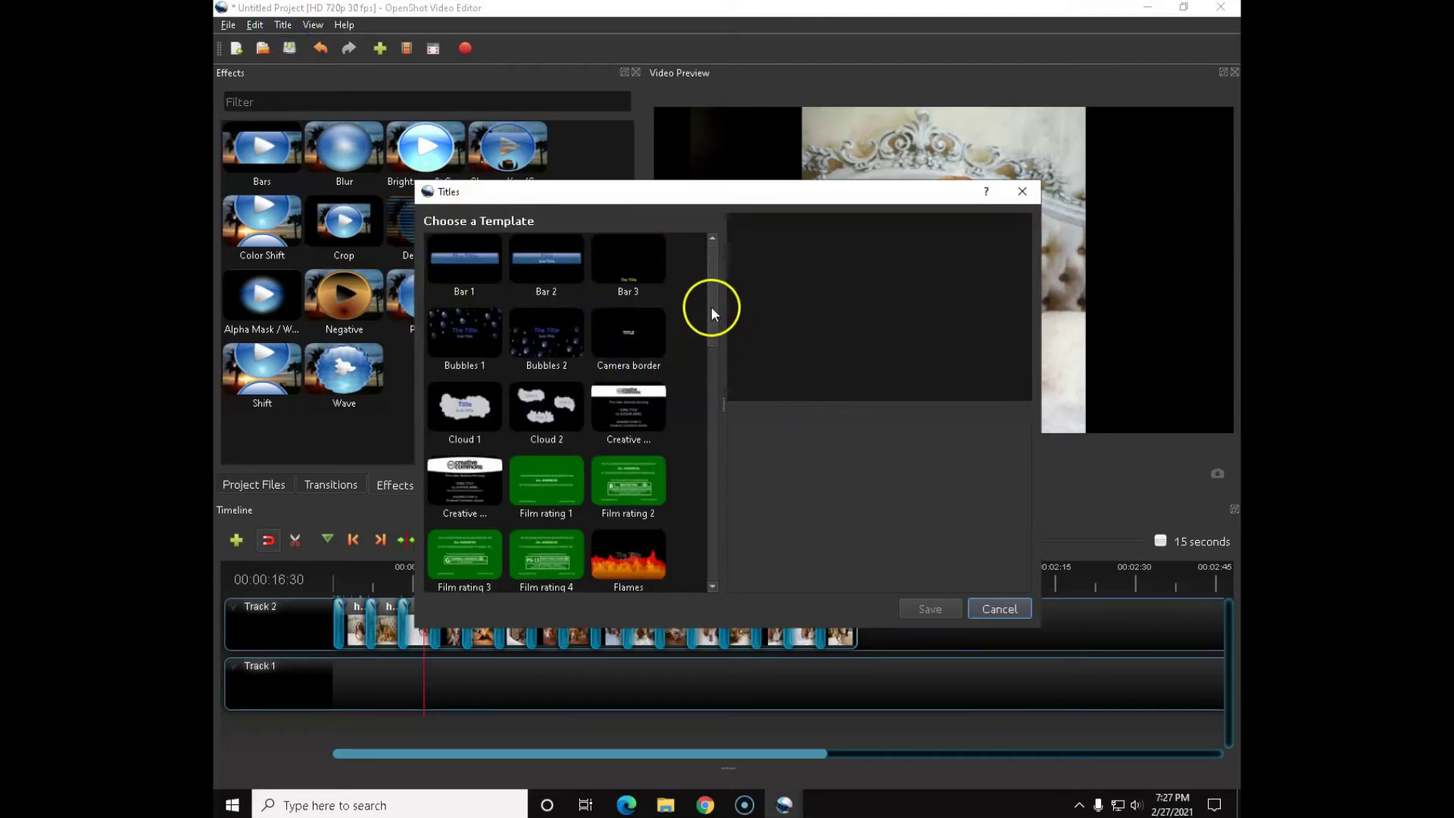
{"action": "left_click", "coordinate": [632, 330]}
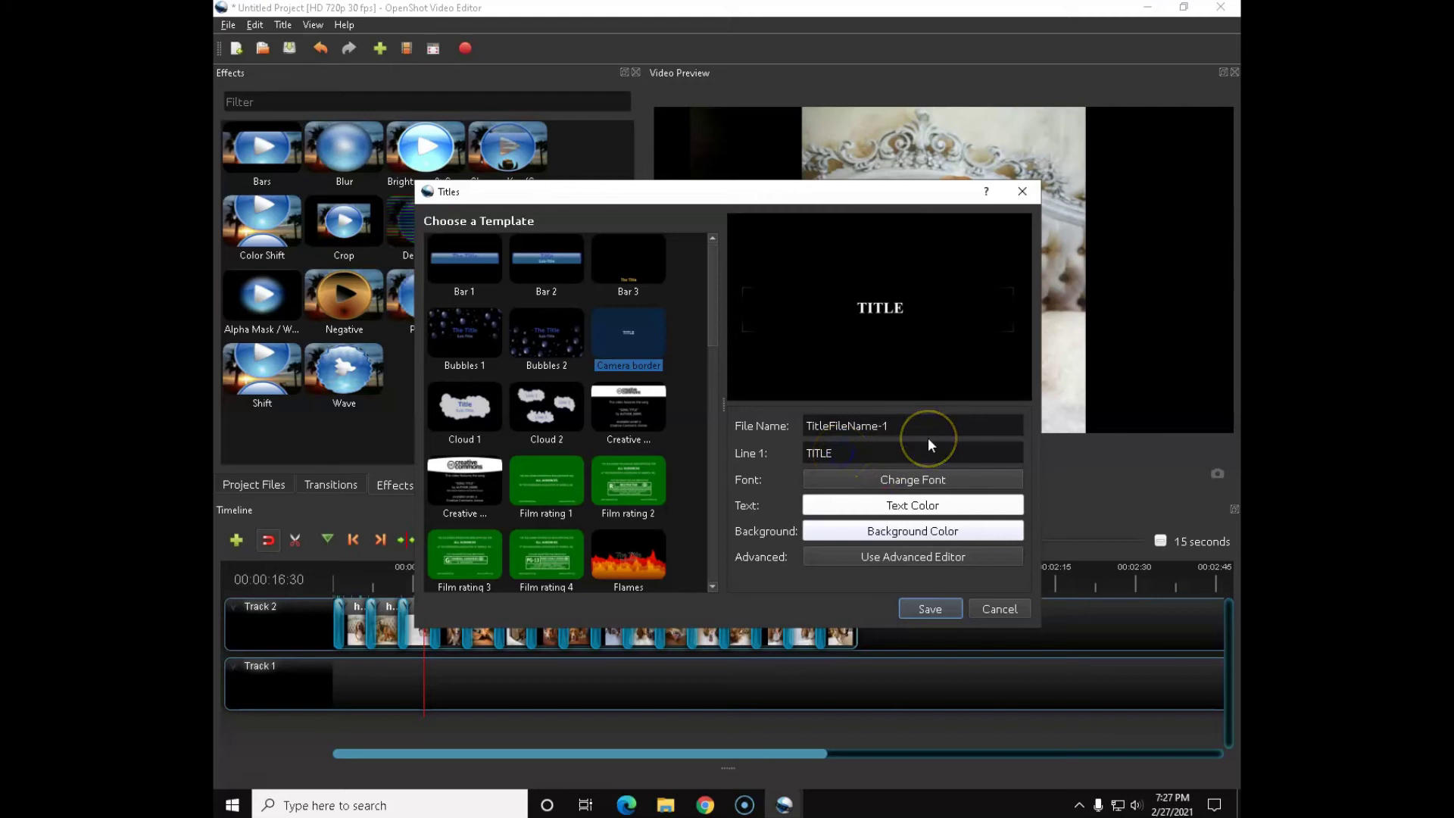
{"action": "key", "text": "BackSpace"}
{"action": "key", "text": "BackSpace"}
{"action": "key", "text": "BackSpace"}
{"action": "key", "text": "BackSpace"}
{"action": "key", "text": "BackSpace"}
{"action": "type", "text": "H"}
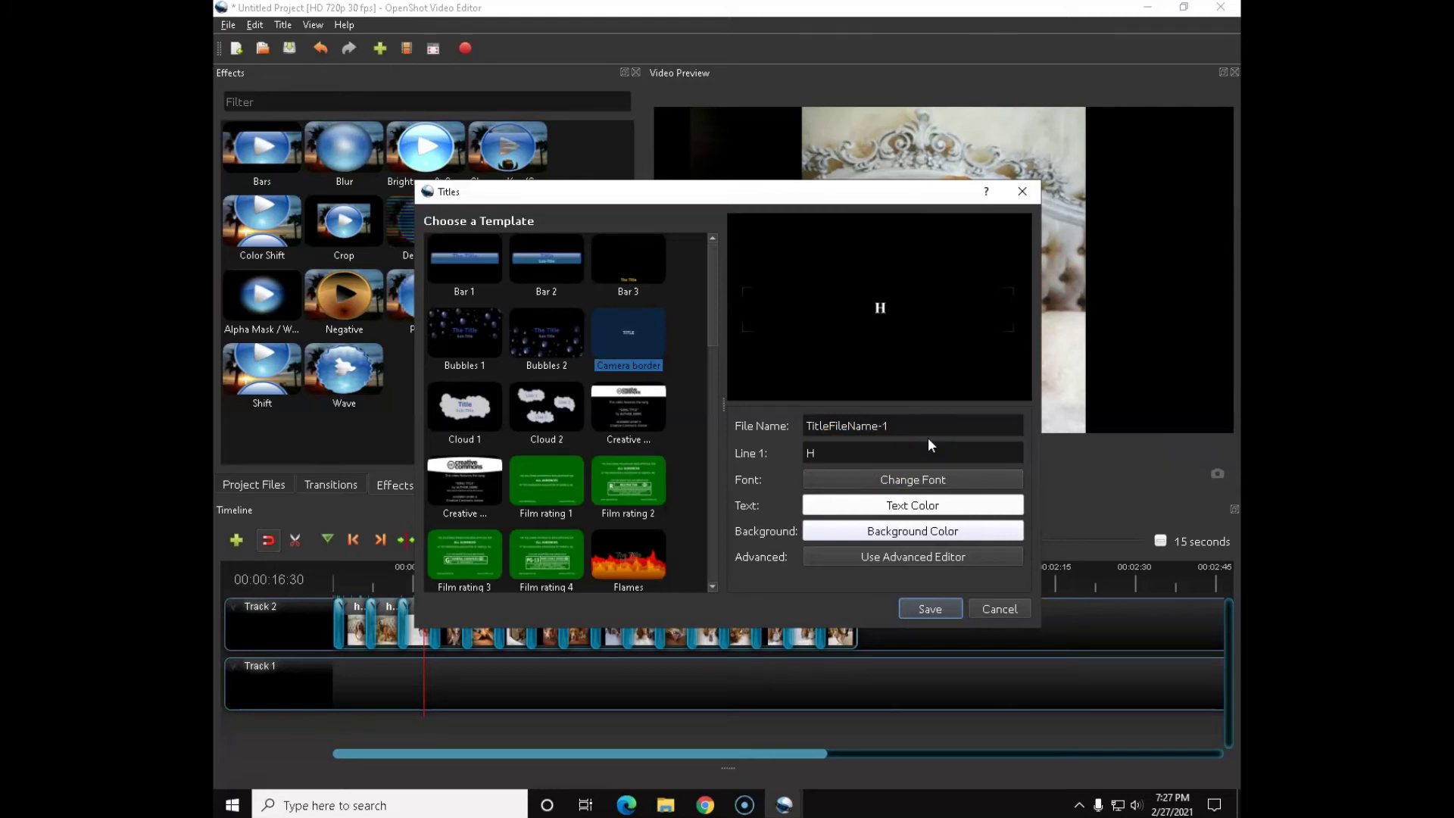
{"action": "type", "text": "erbert"}
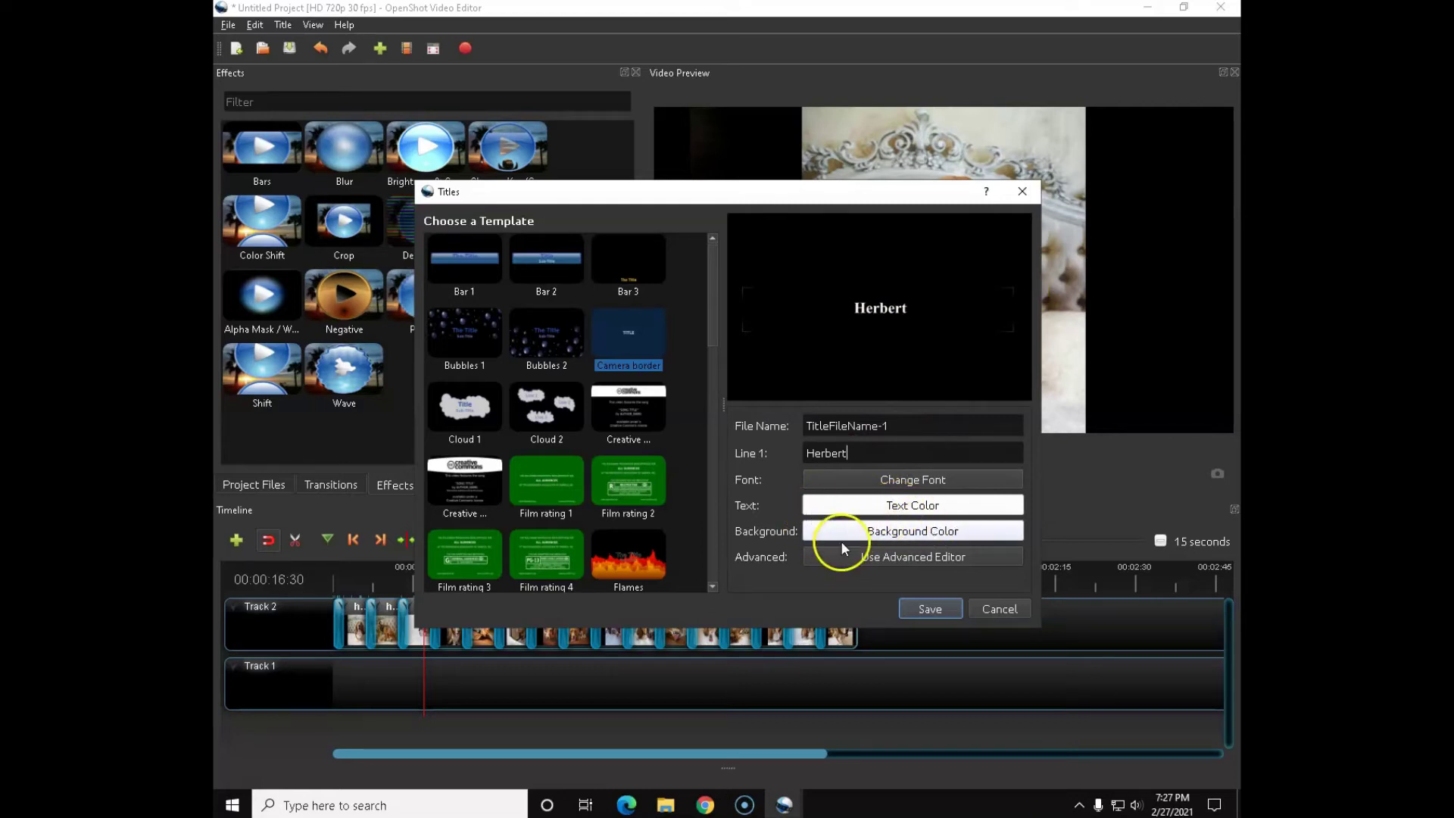
{"action": "left_click", "coordinate": [931, 609]}
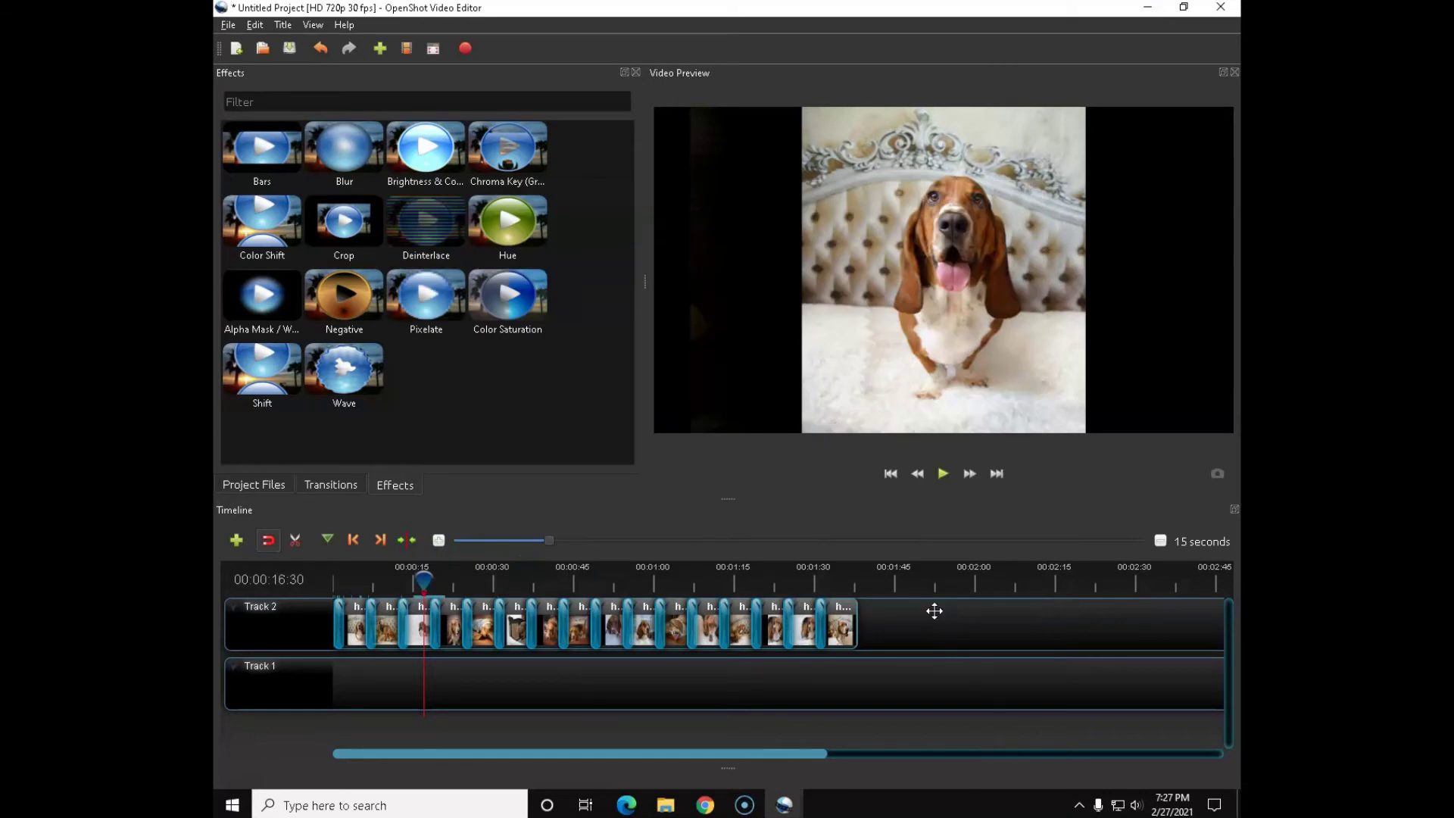
Check the project files filtered by image, audio and video, and show all files again
{"action": "left_click", "coordinate": [257, 493]}
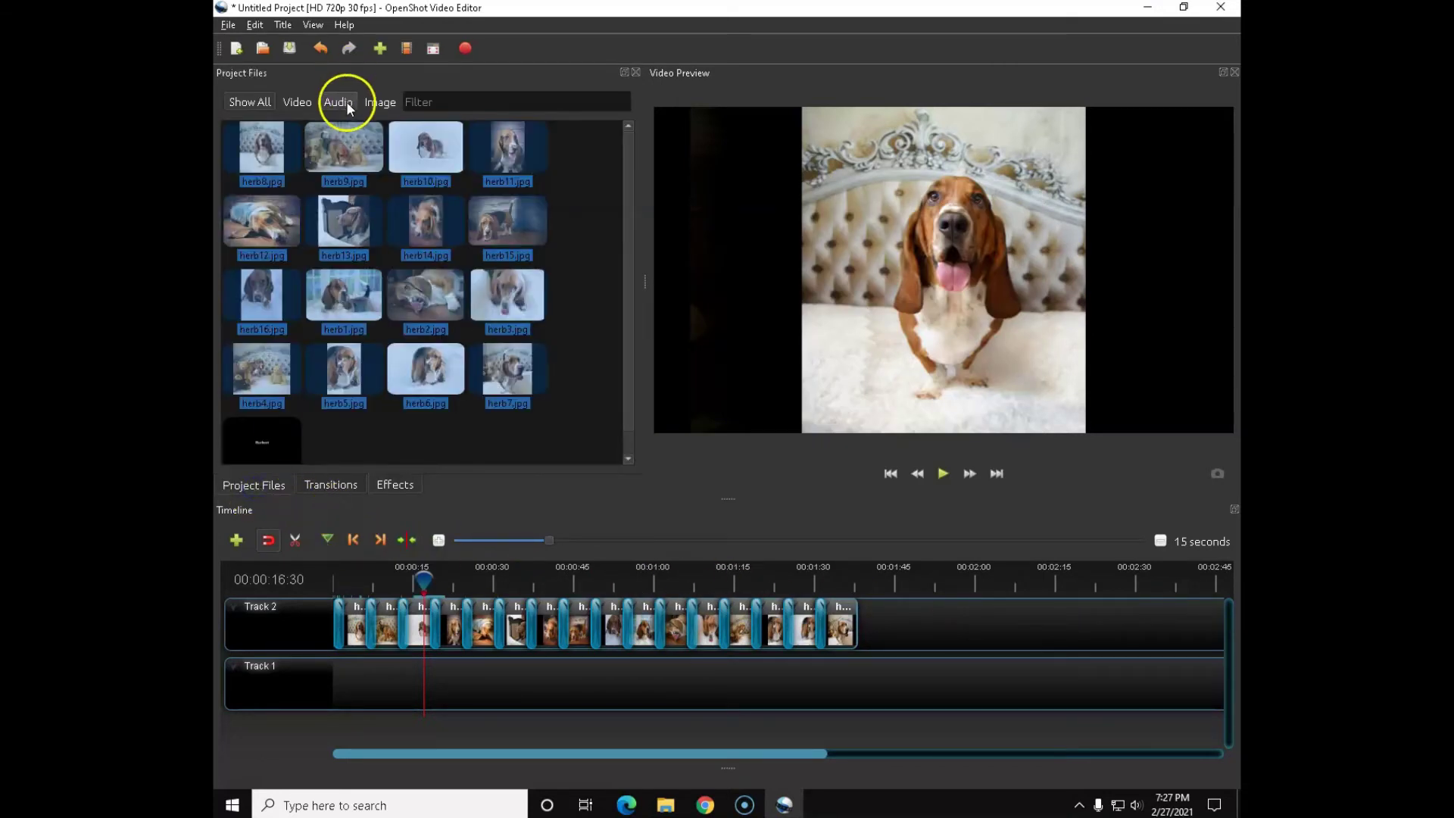
{"action": "left_click", "coordinate": [378, 102]}
{"action": "left_click", "coordinate": [339, 103]}
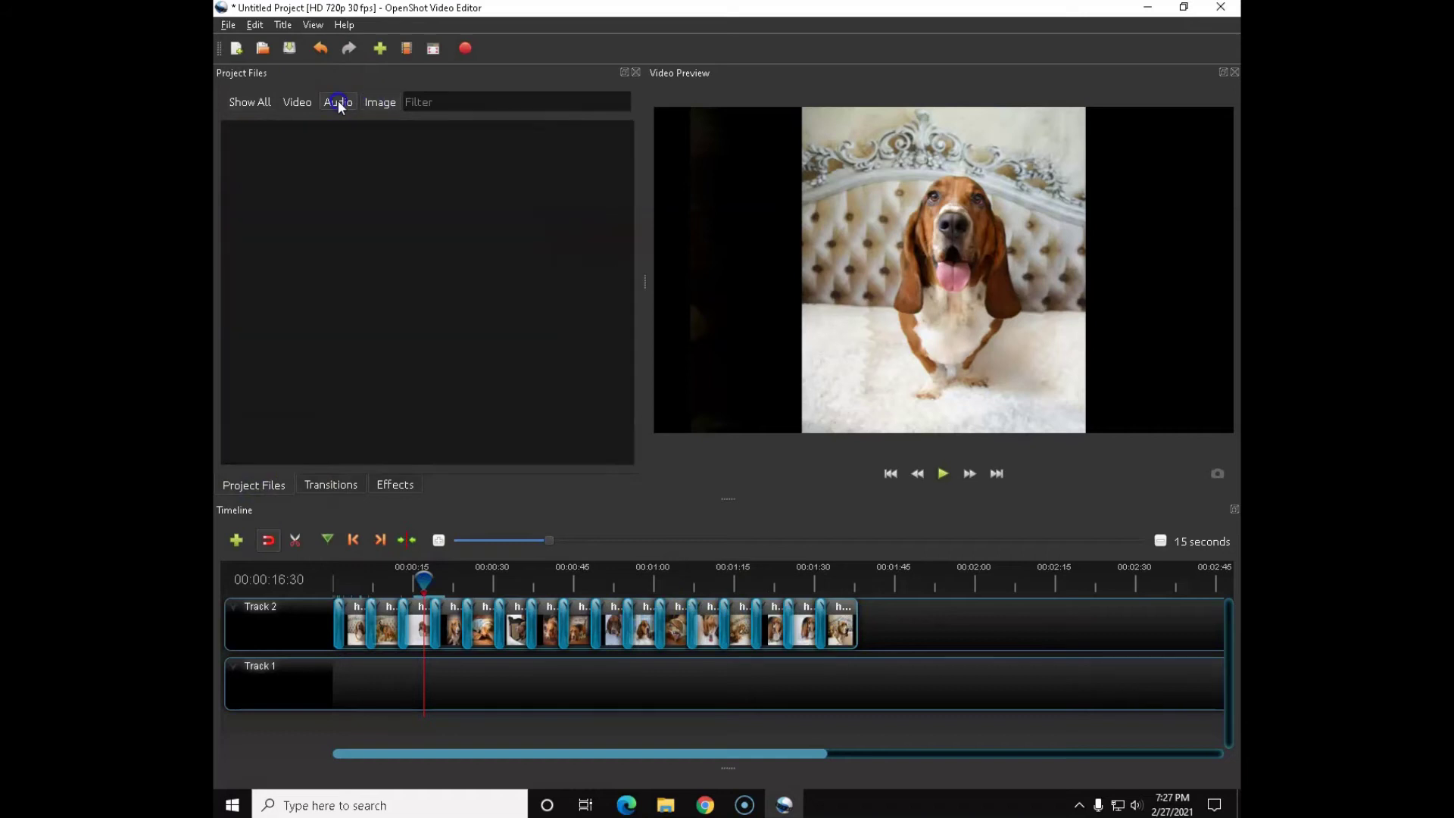
{"action": "left_click", "coordinate": [293, 103]}
{"action": "left_click", "coordinate": [243, 103]}
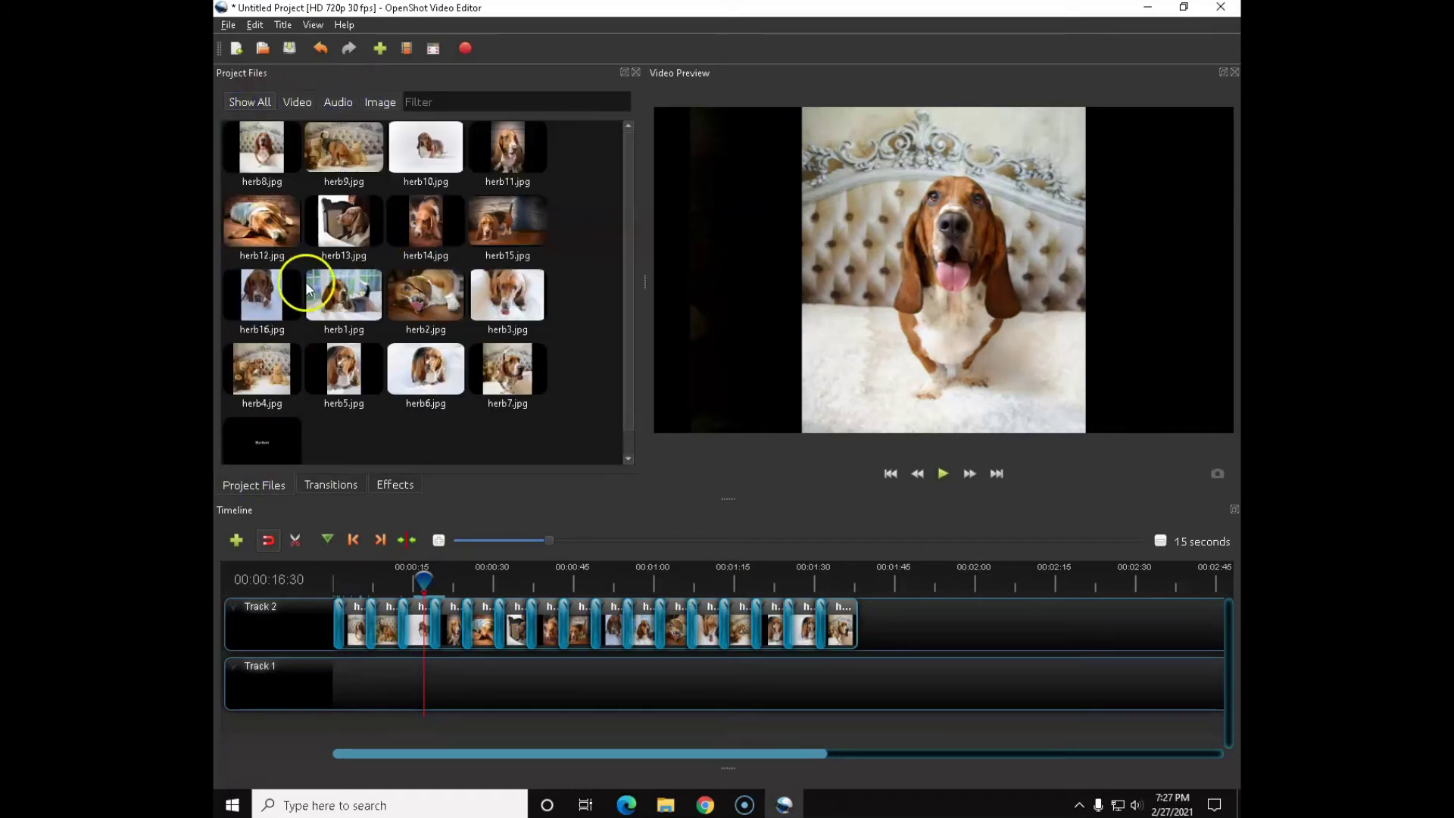
Place the Herbert title at the start of Track 1 and move the playhead to about 2 seconds to preview it
{"action": "left_click", "coordinate": [258, 428]}
{"action": "left_click", "coordinate": [261, 437]}
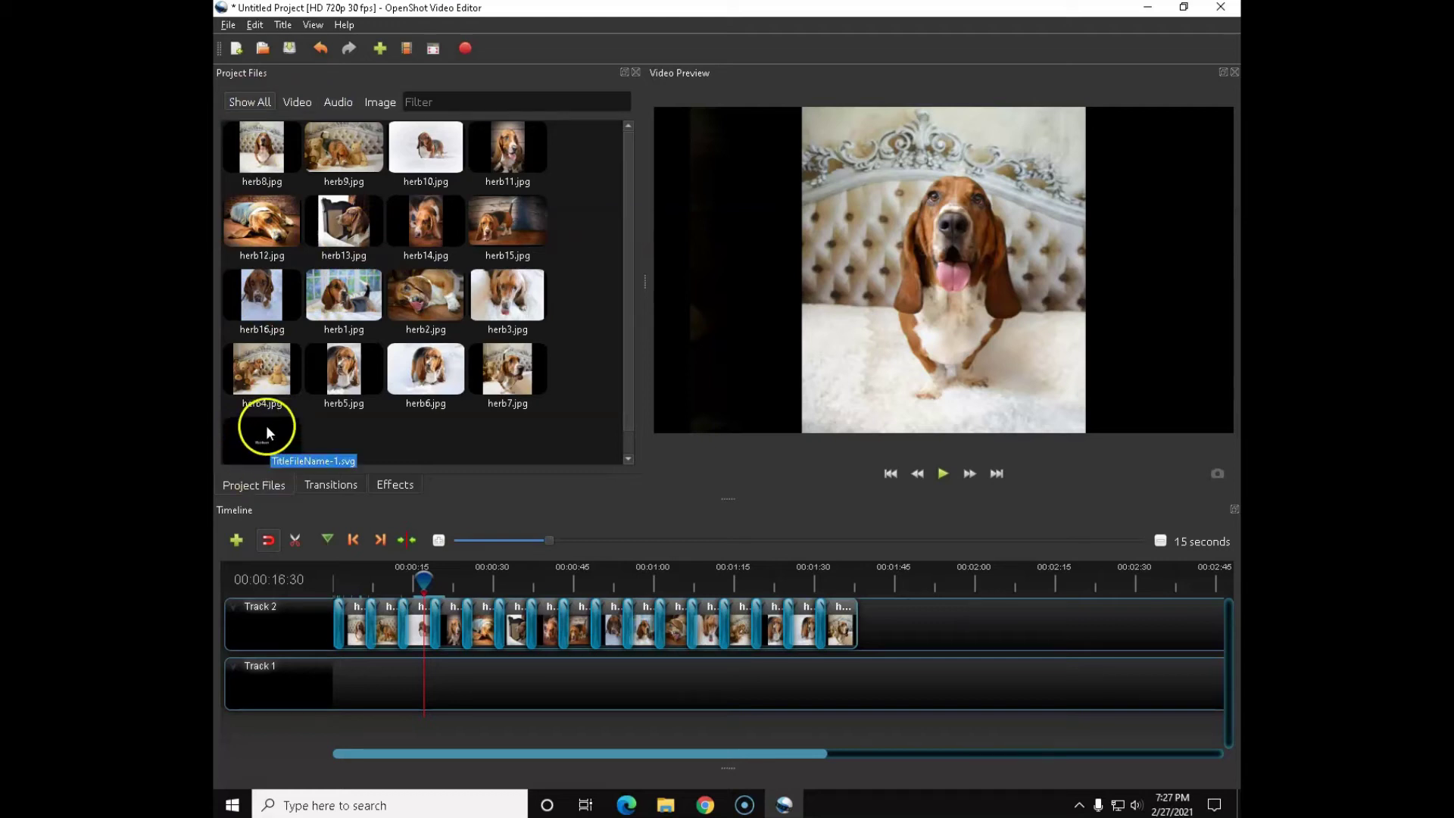
{"action": "left_click_drag", "start_coordinate": [258, 443], "coordinate": [309, 680]}
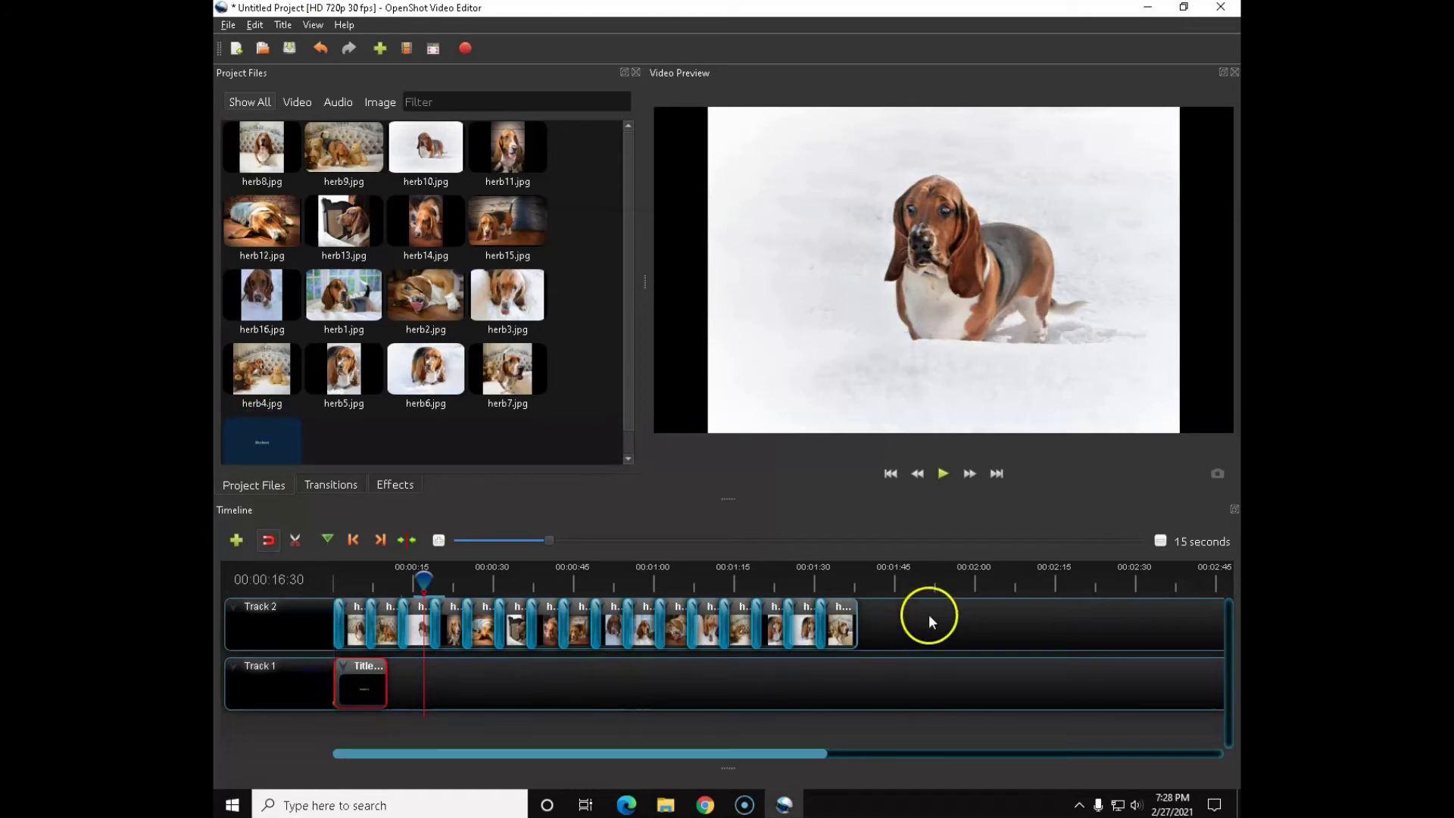
{"action": "left_click_drag", "start_coordinate": [426, 577], "coordinate": [344, 581]}
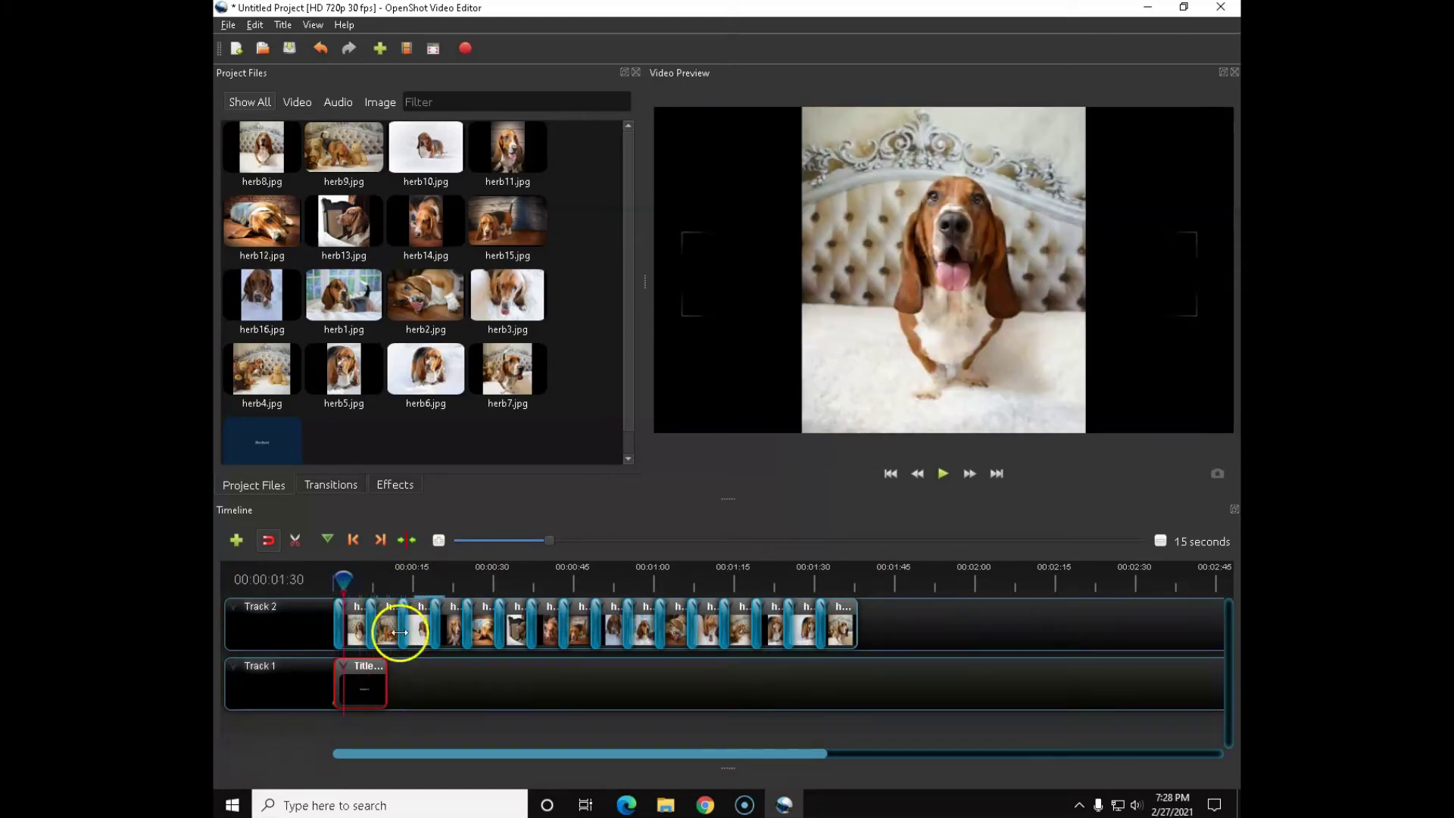
Add a new track above Track 2 and move the Herbert title clip to its start
{"action": "right_click", "coordinate": [290, 621]}
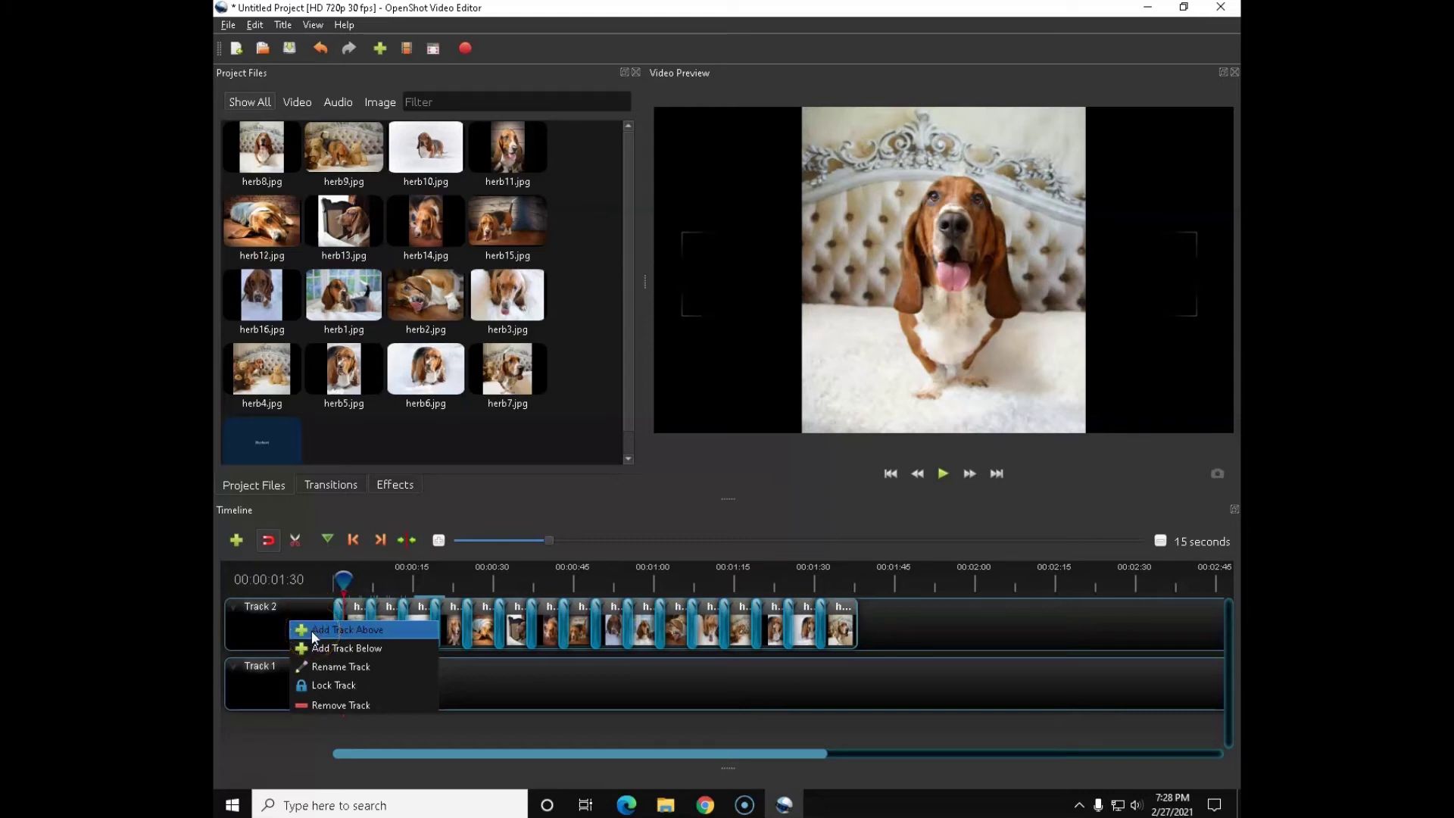
{"action": "left_click", "coordinate": [313, 630]}
{"action": "left_click_drag", "start_coordinate": [352, 733], "coordinate": [355, 629]}
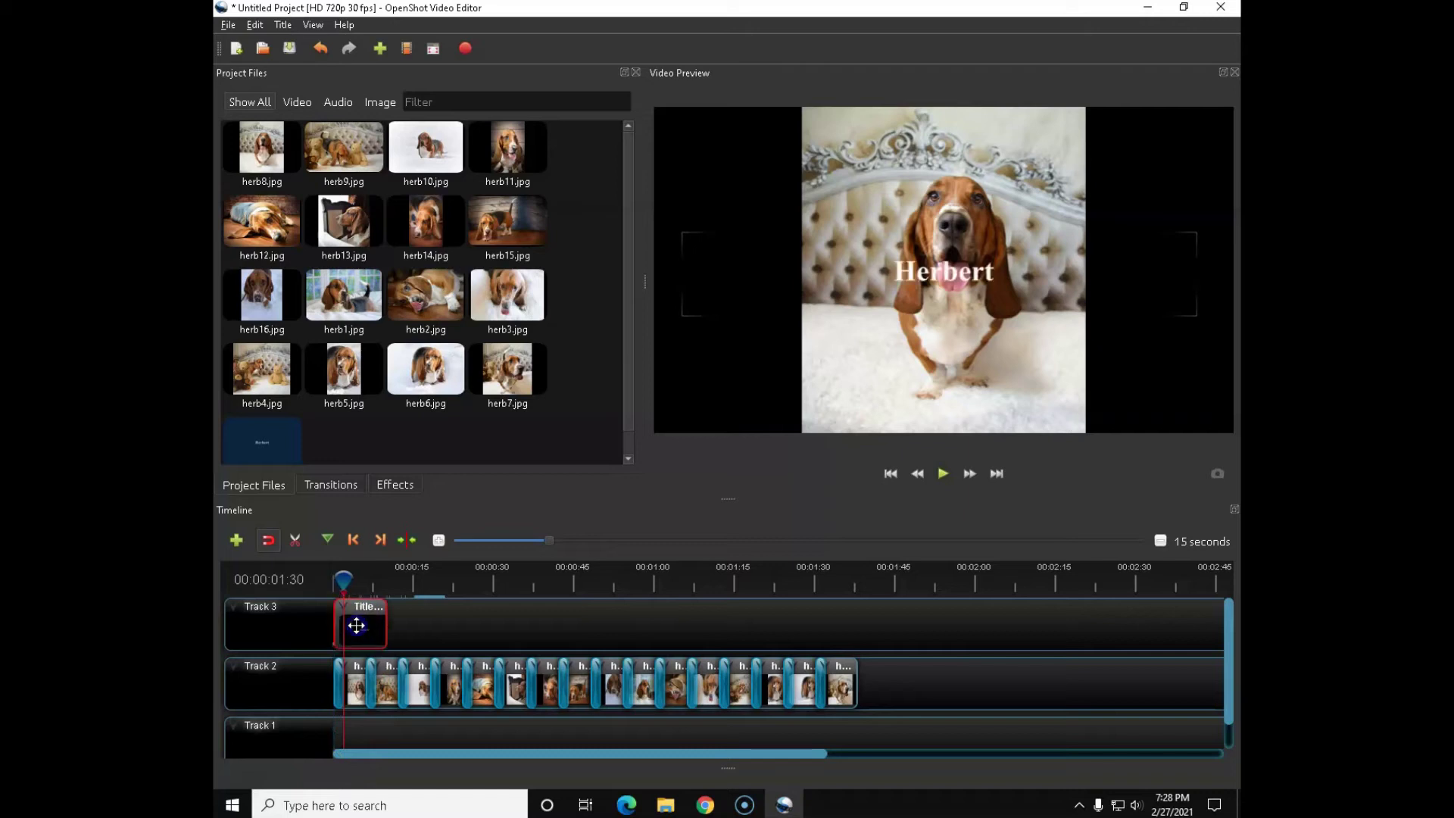
Remove the empty Track 1 from the timeline
{"action": "left_click", "coordinate": [358, 757]}
{"action": "right_click", "coordinate": [300, 729]}
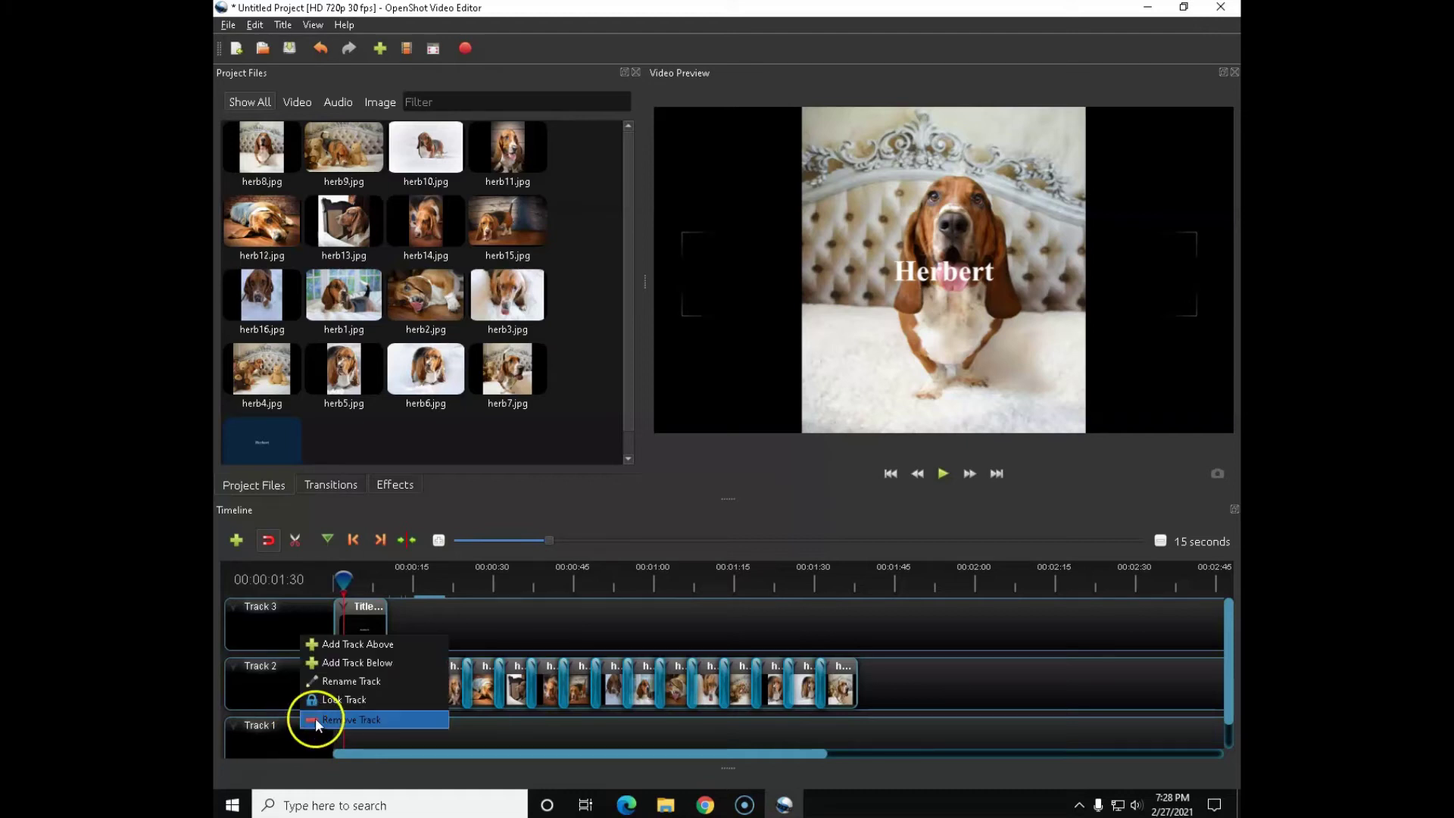
{"action": "left_click", "coordinate": [315, 719]}
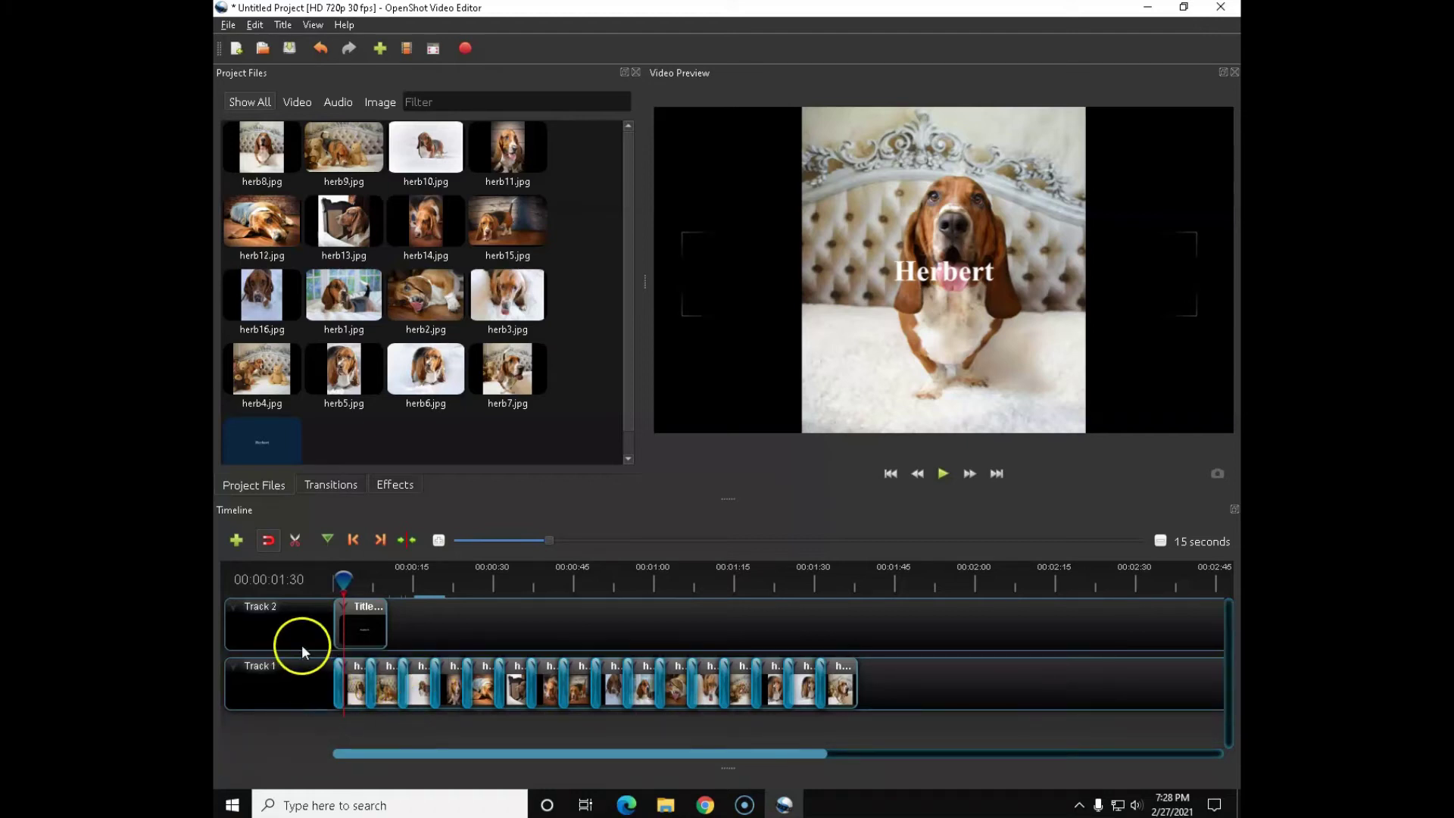
Play the slideshow from the start to check the Herbert title over the first images
{"action": "left_click_drag", "start_coordinate": [346, 581], "coordinate": [335, 582]}
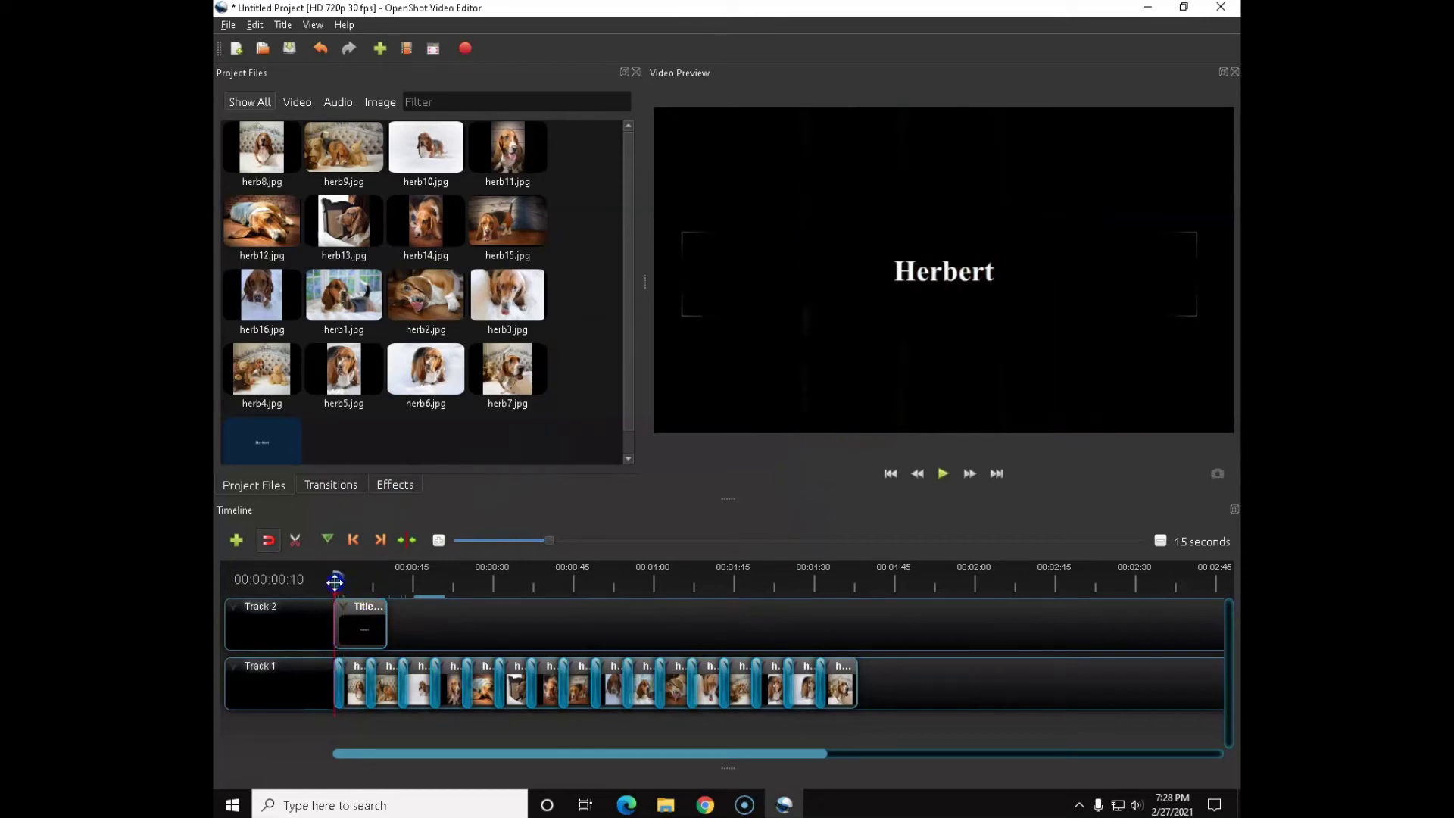
{"action": "left_click", "coordinate": [942, 473]}
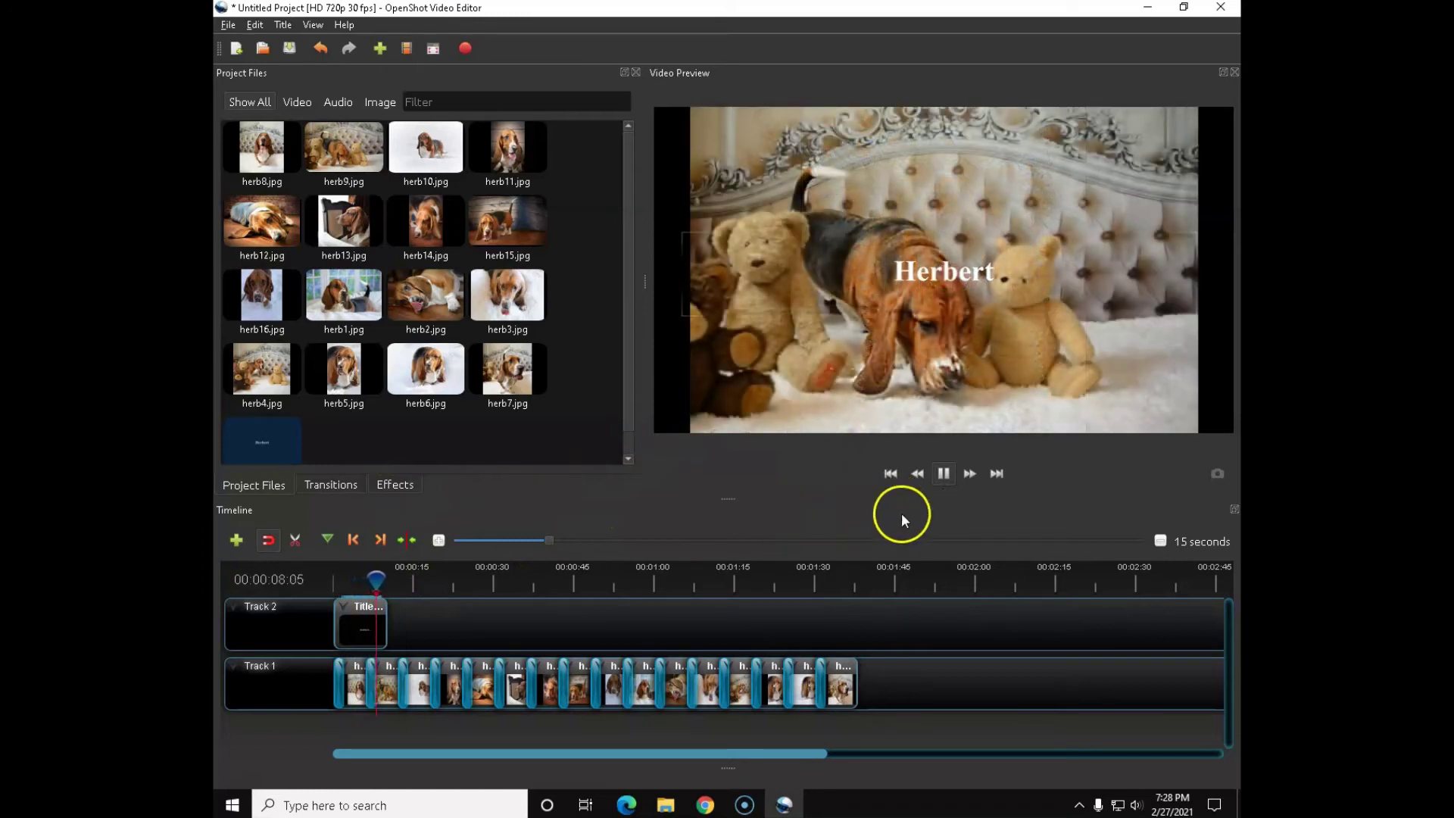
{"action": "left_click", "coordinate": [941, 473]}
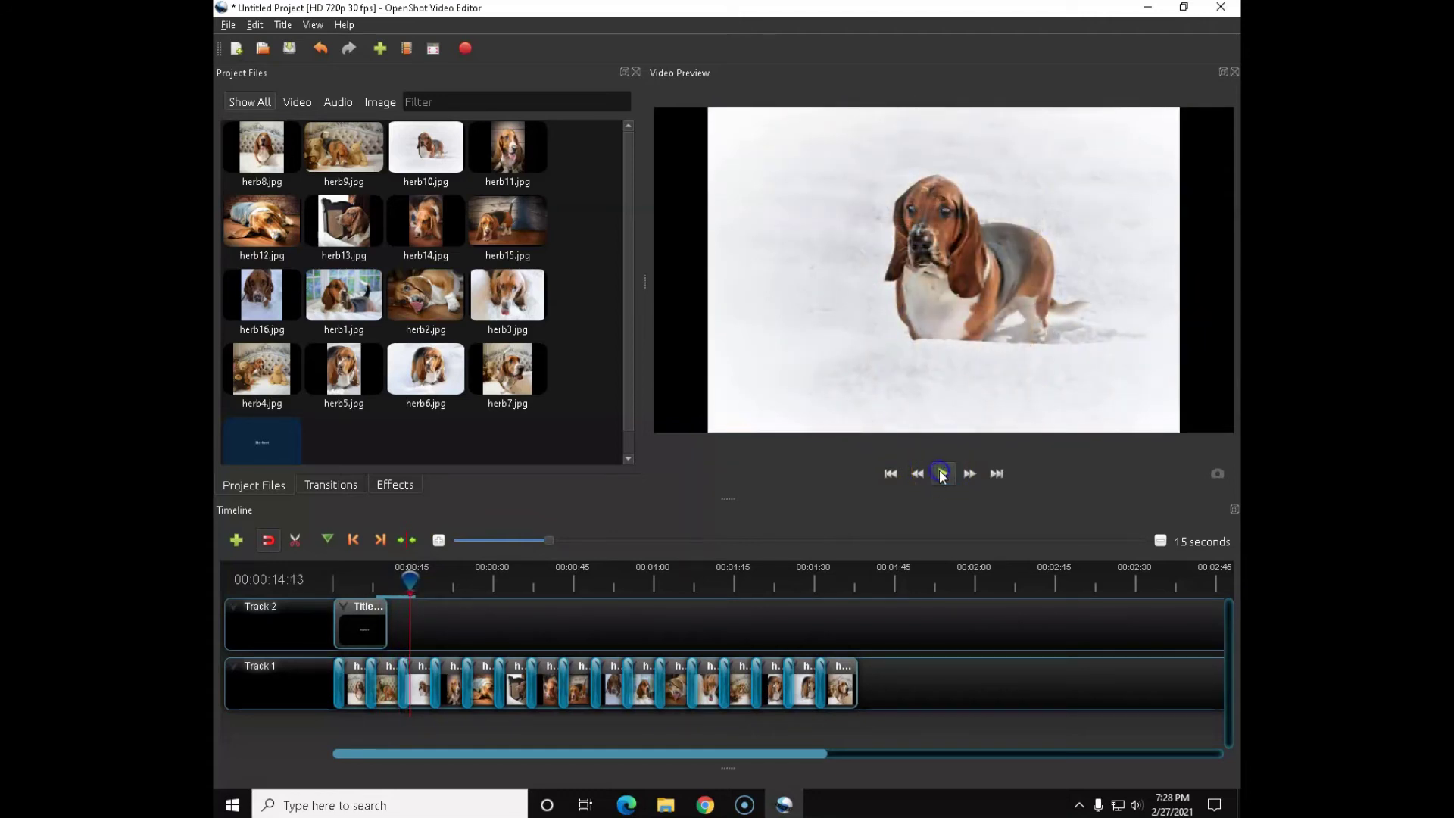
Delete the Herbert title clip from Track 2 and create a title with the default text "The Title", saved as TitleFileName-2
{"action": "right_click", "coordinate": [355, 623]}
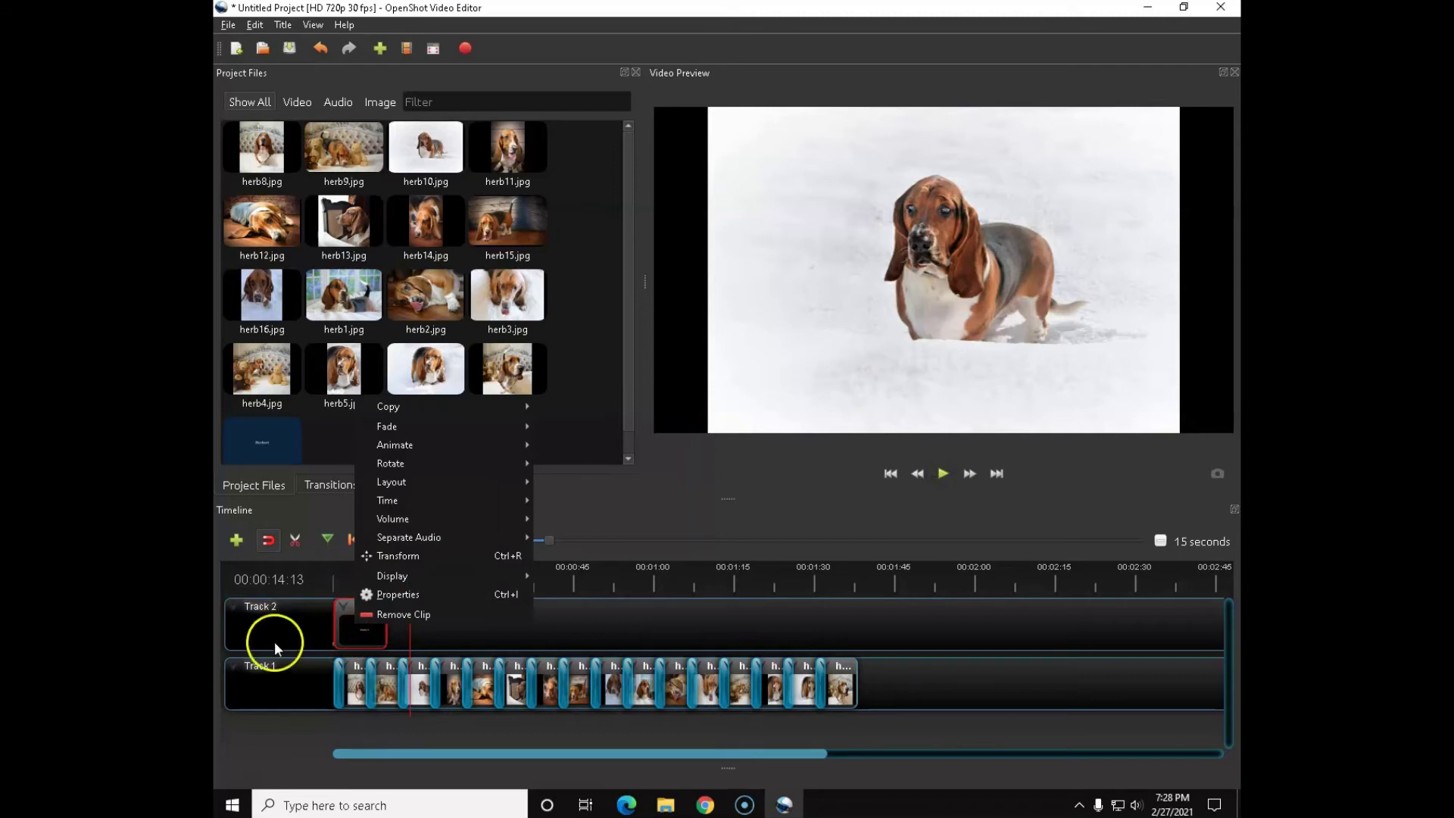
{"action": "left_click", "coordinate": [383, 615]}
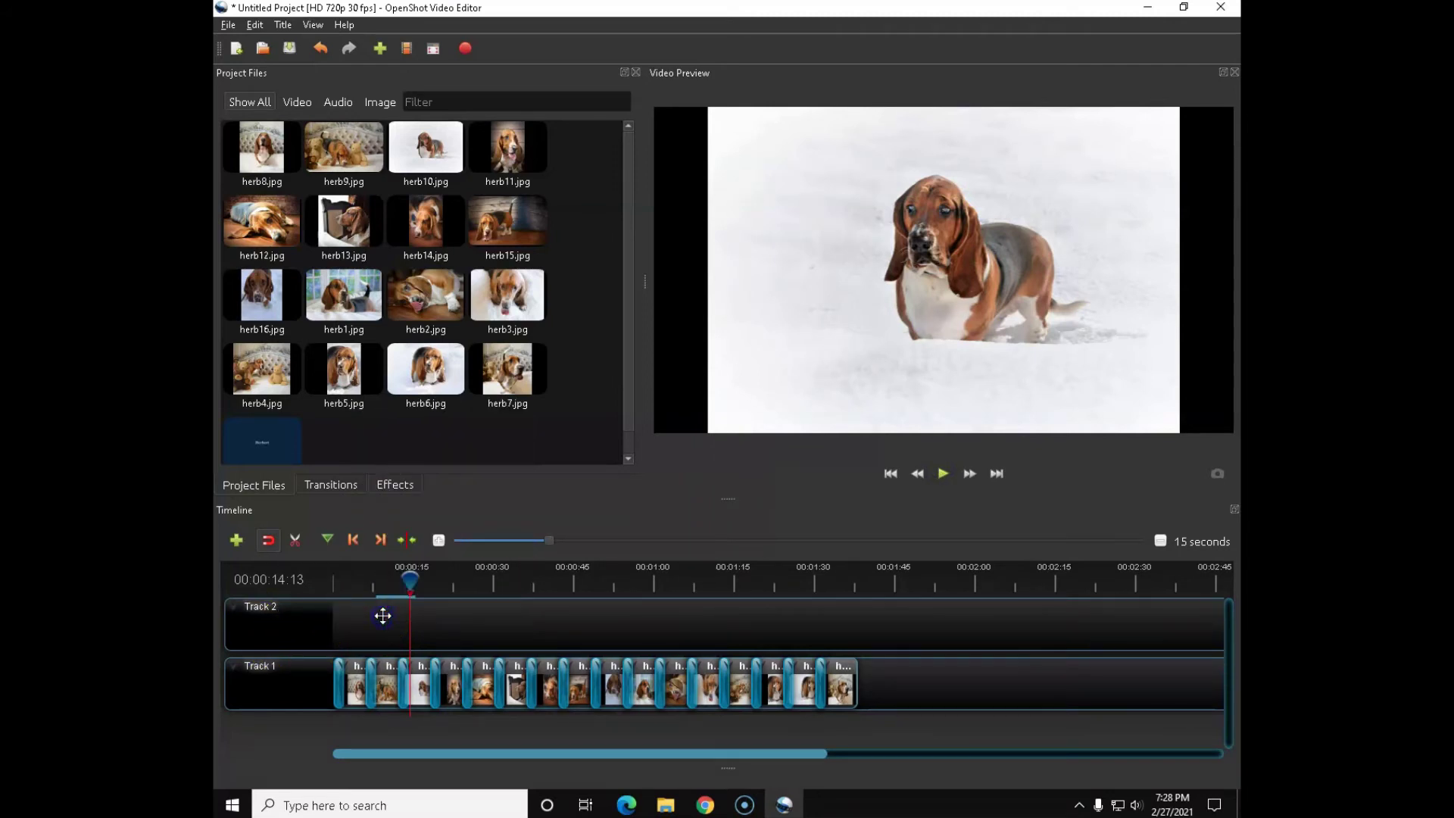
{"action": "left_click", "coordinate": [283, 24]}
{"action": "left_click", "coordinate": [295, 42]}
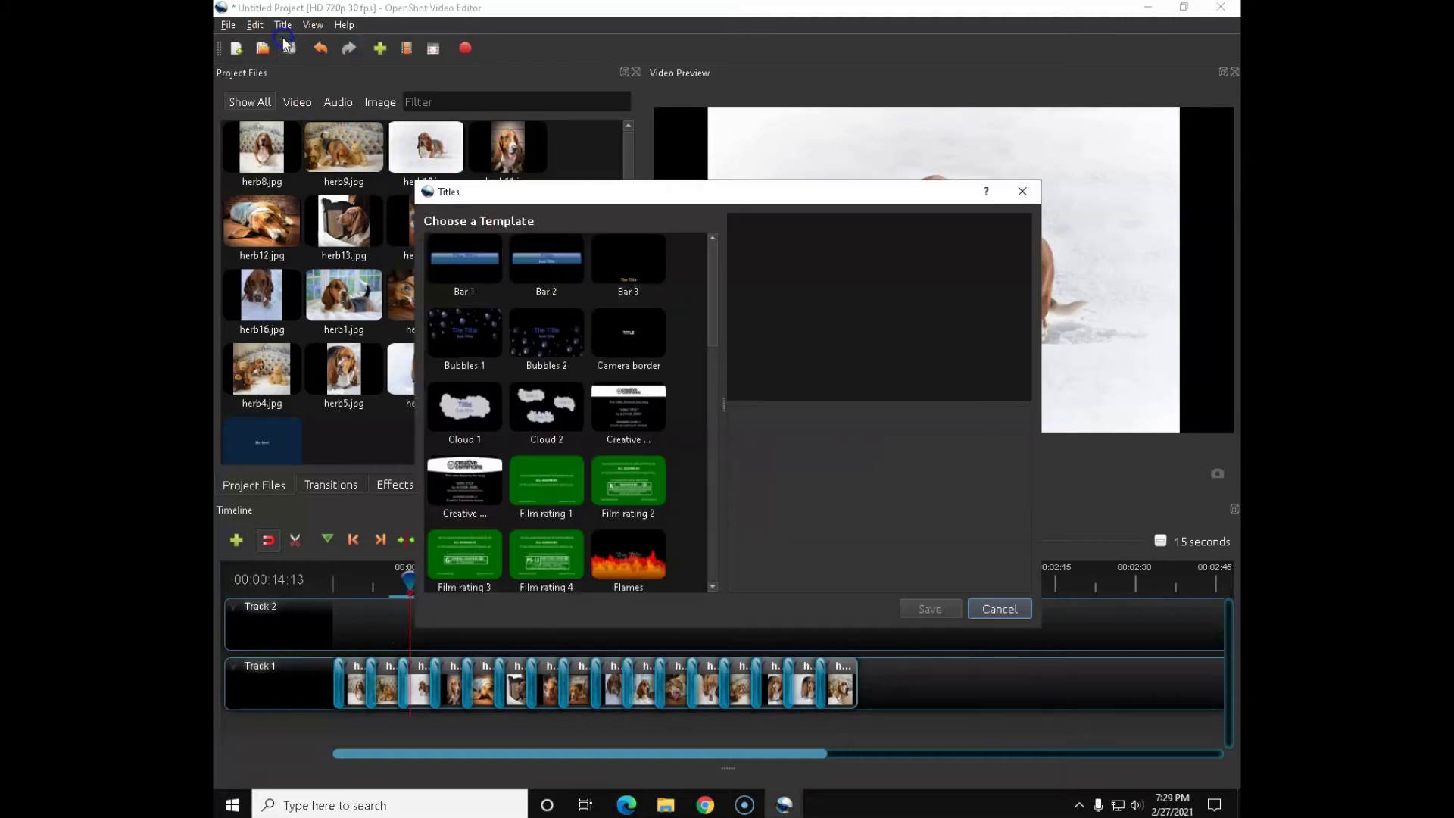
{"action": "left_click_drag", "start_coordinate": [707, 324], "coordinate": [686, 515]}
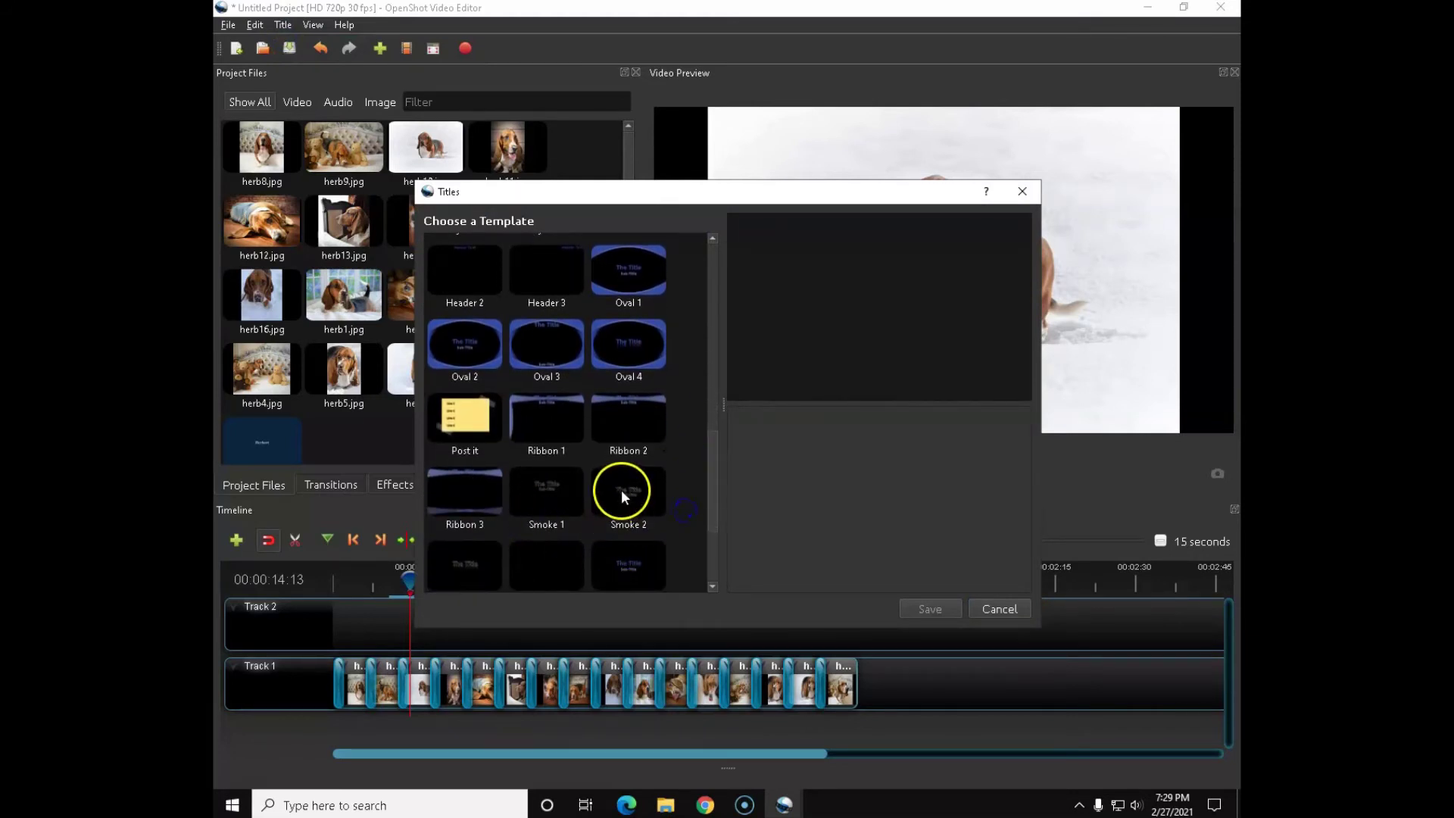
{"action": "left_click", "coordinate": [444, 561]}
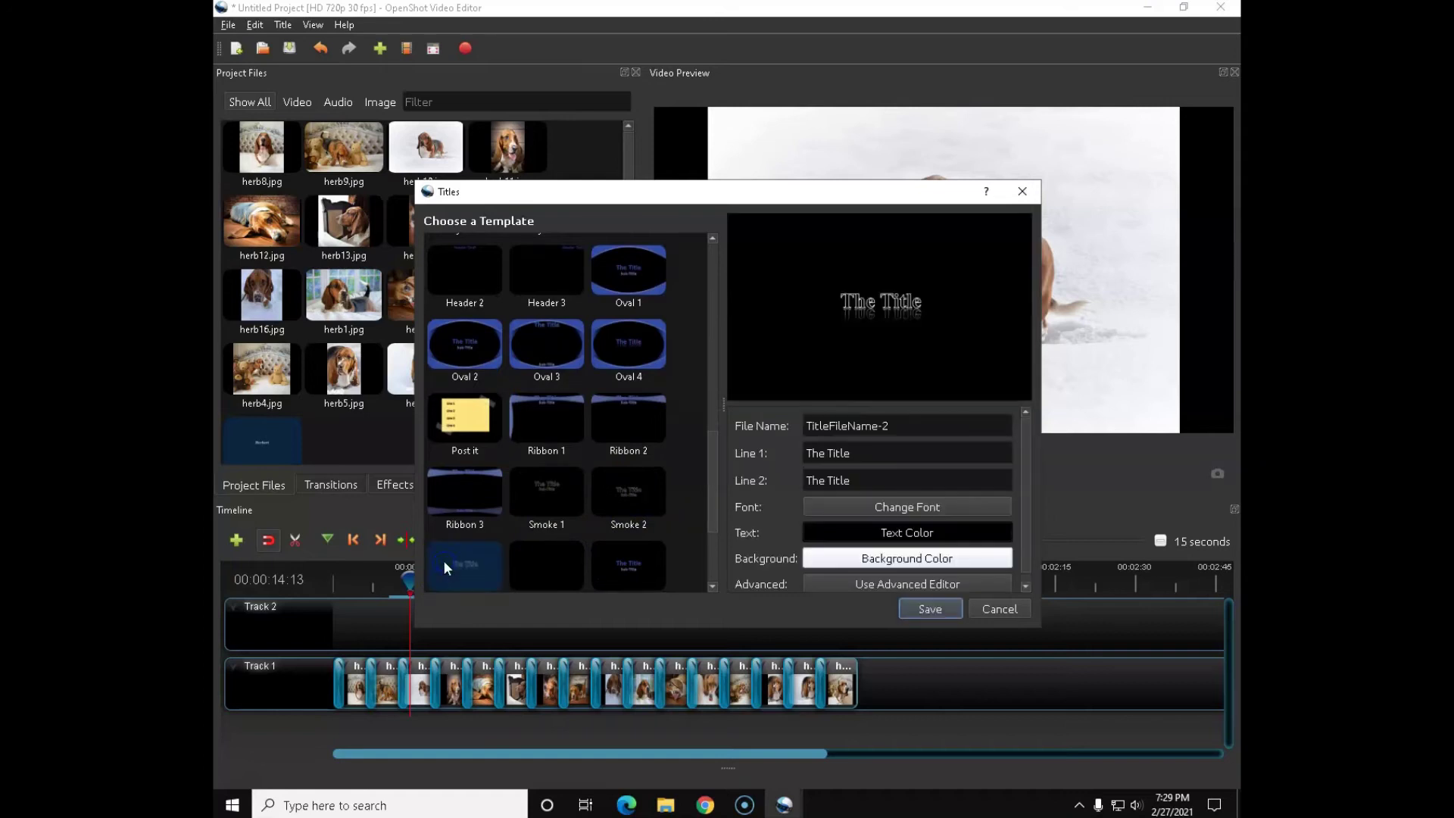
{"action": "left_click", "coordinate": [931, 610]}
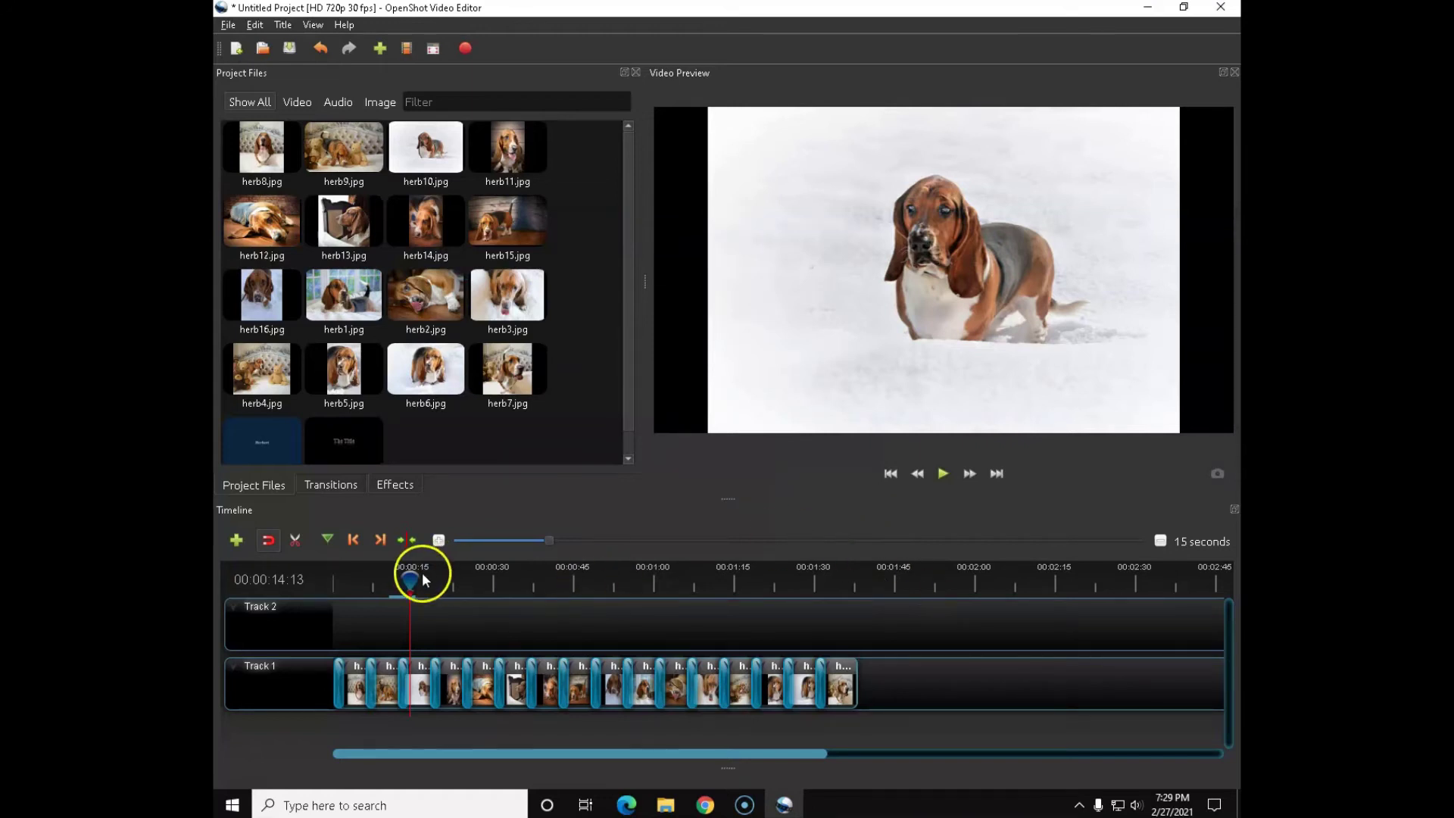
Place the TitleFileName-2 title at the start of Track 2 and preview it from the beginning of the slideshow
{"action": "left_click_drag", "start_coordinate": [365, 448], "coordinate": [341, 616]}
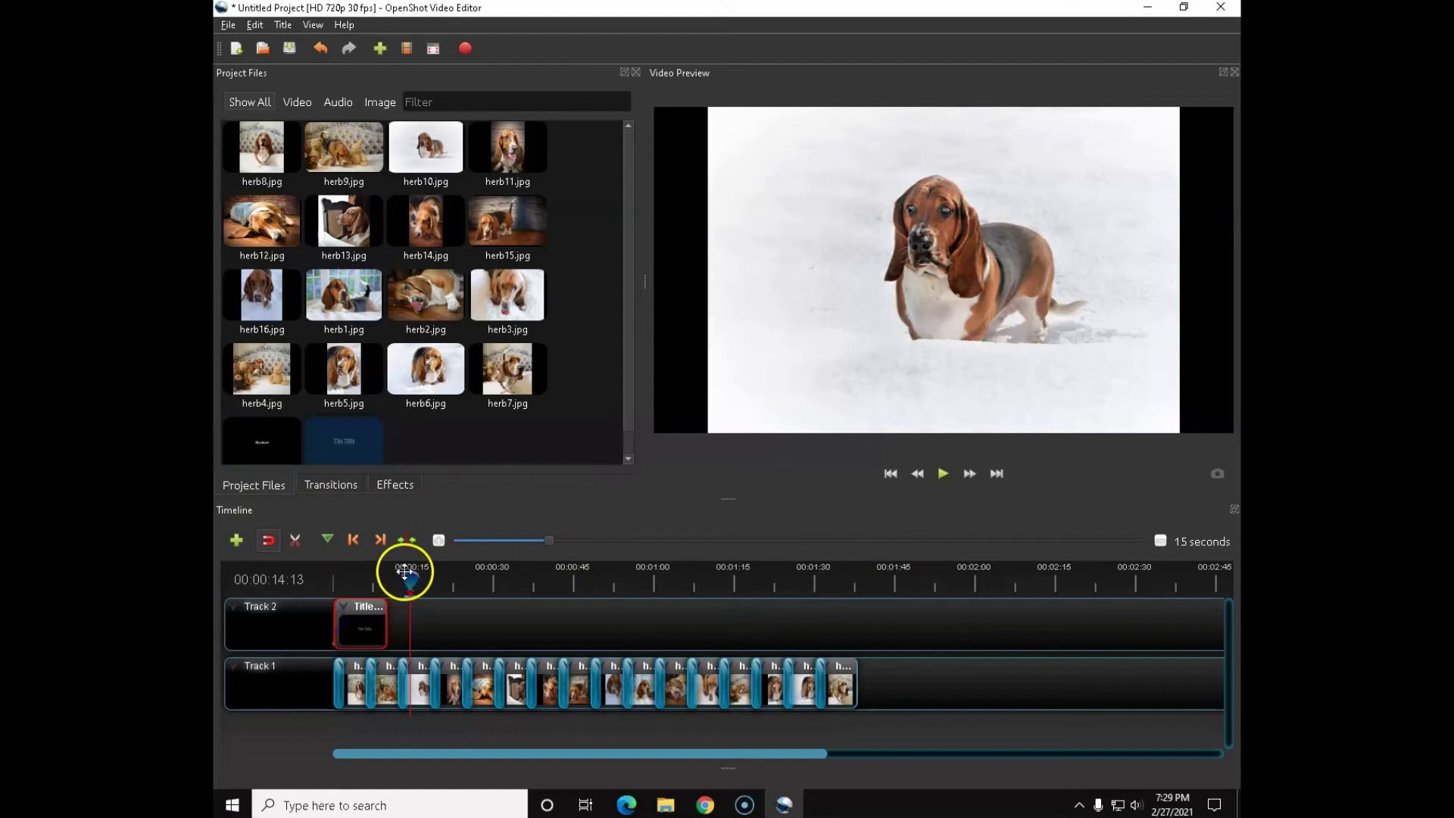
{"action": "left_click_drag", "start_coordinate": [406, 575], "coordinate": [336, 579]}
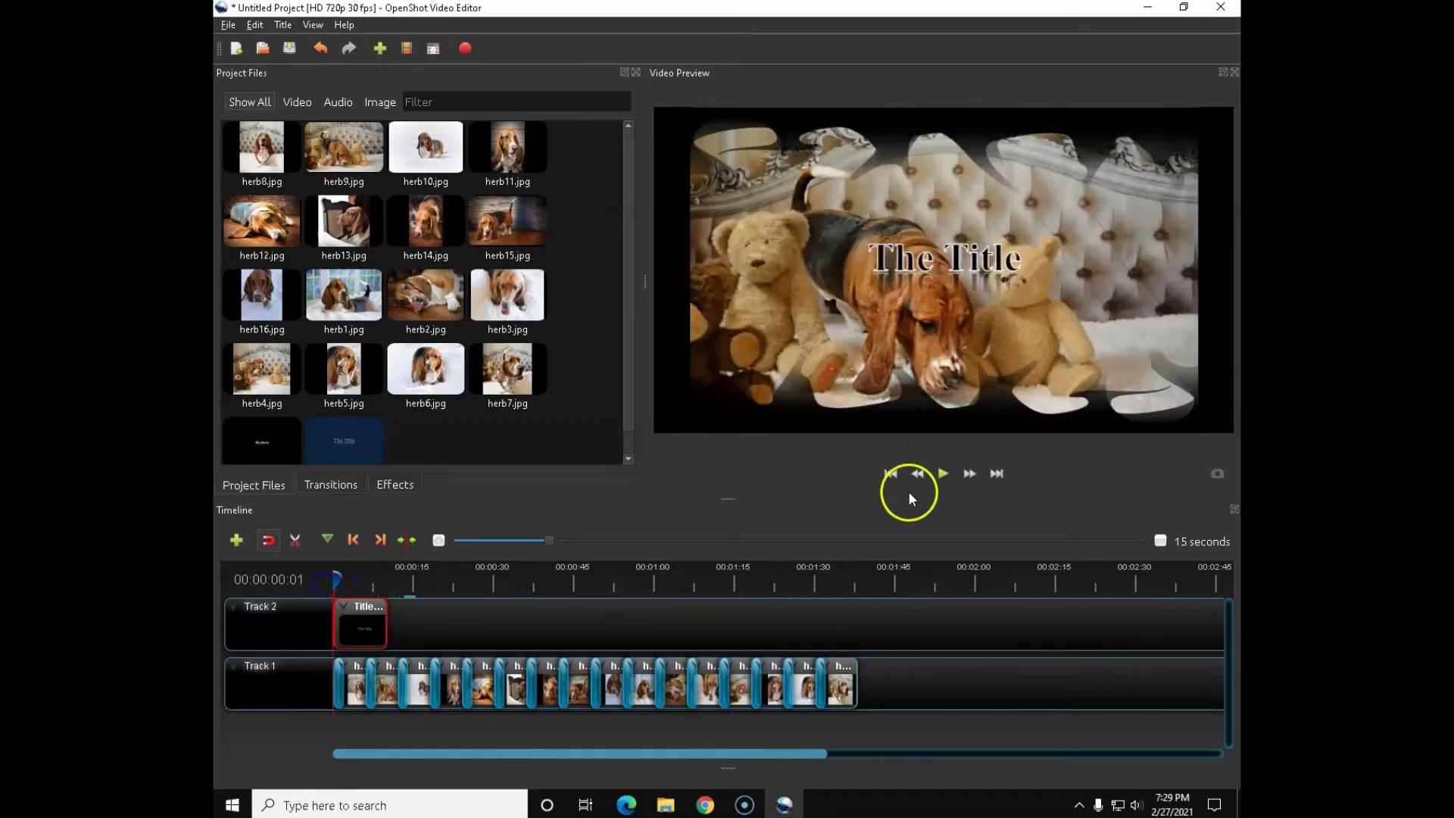
{"action": "left_click", "coordinate": [943, 473]}
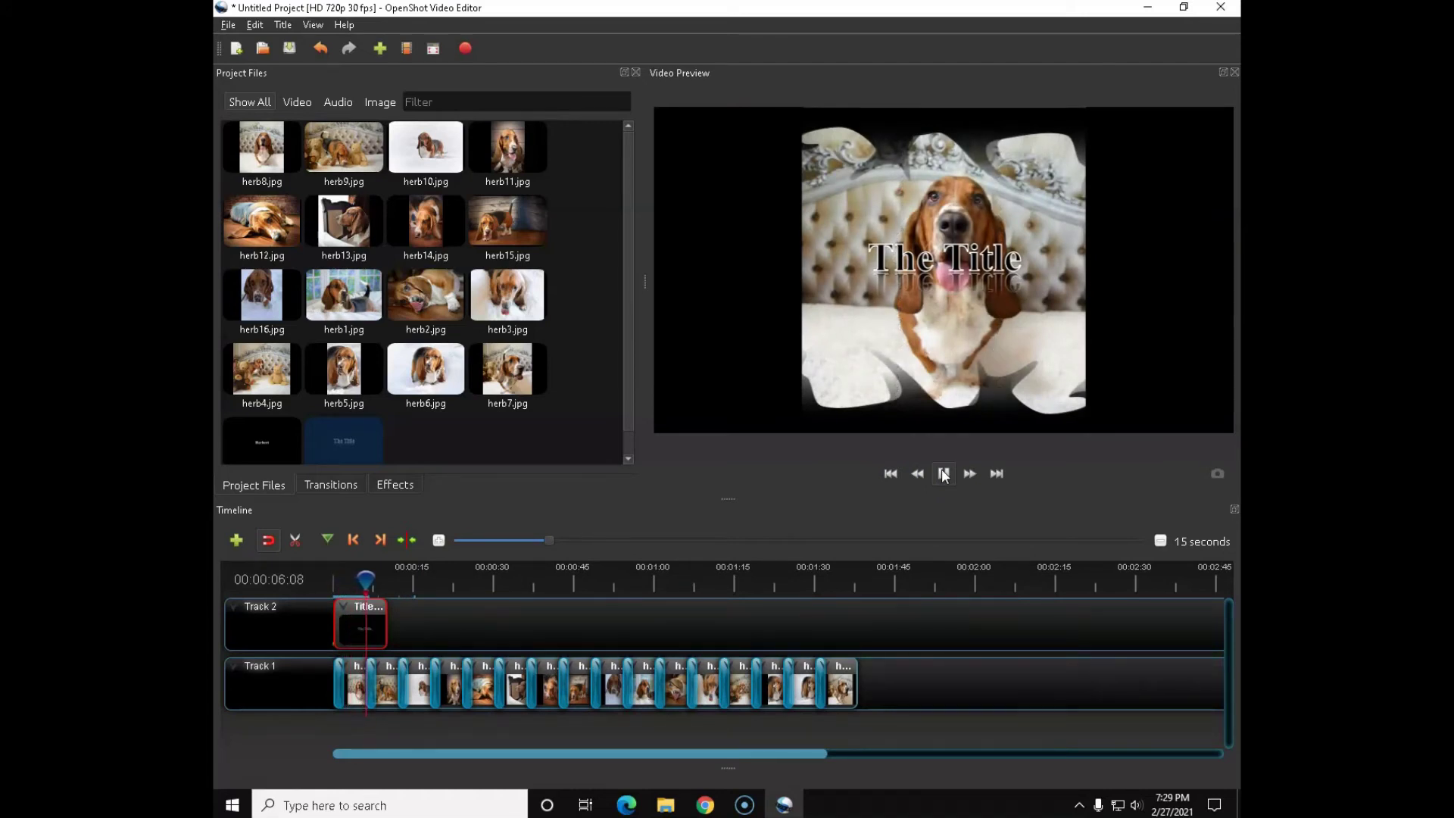
{"action": "left_click", "coordinate": [940, 476]}
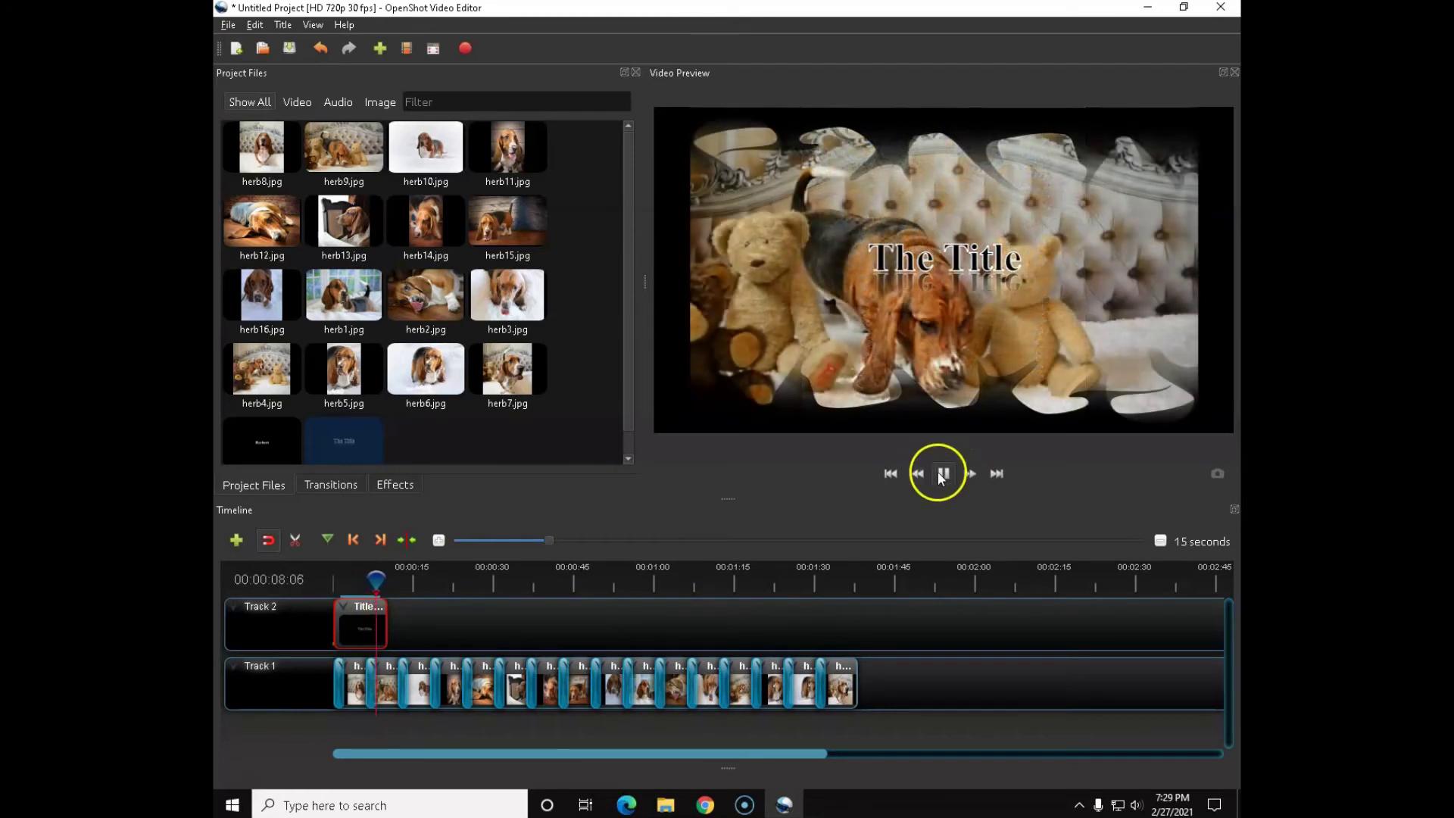
{"action": "left_click", "coordinate": [365, 579]}
{"action": "left_click", "coordinate": [326, 581]}
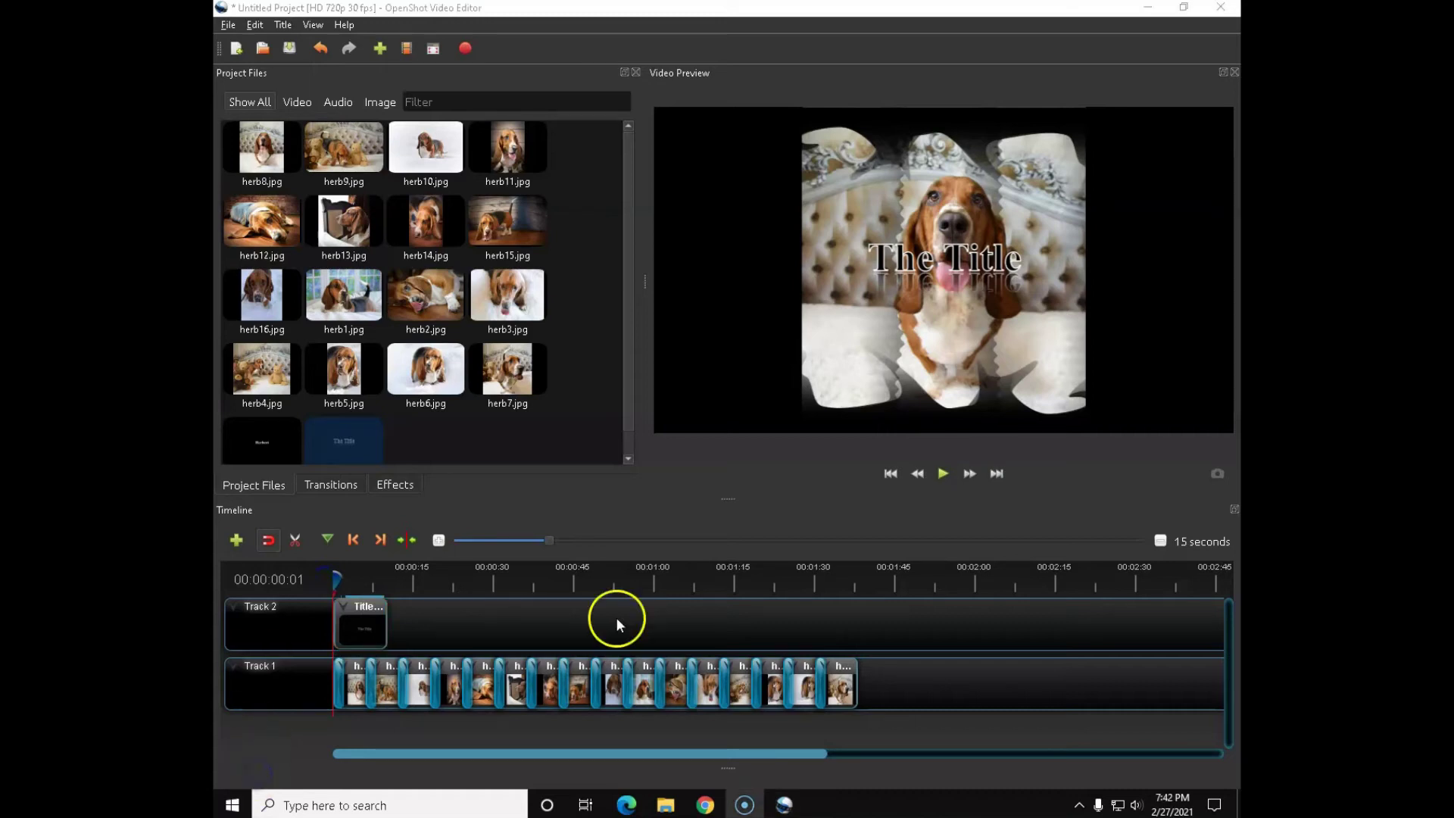
Remove the transition between the first two images, herb8.jpg and herb9.jpg, on Track 1
{"action": "left_click", "coordinate": [547, 653]}
{"action": "left_click", "coordinate": [368, 684]}
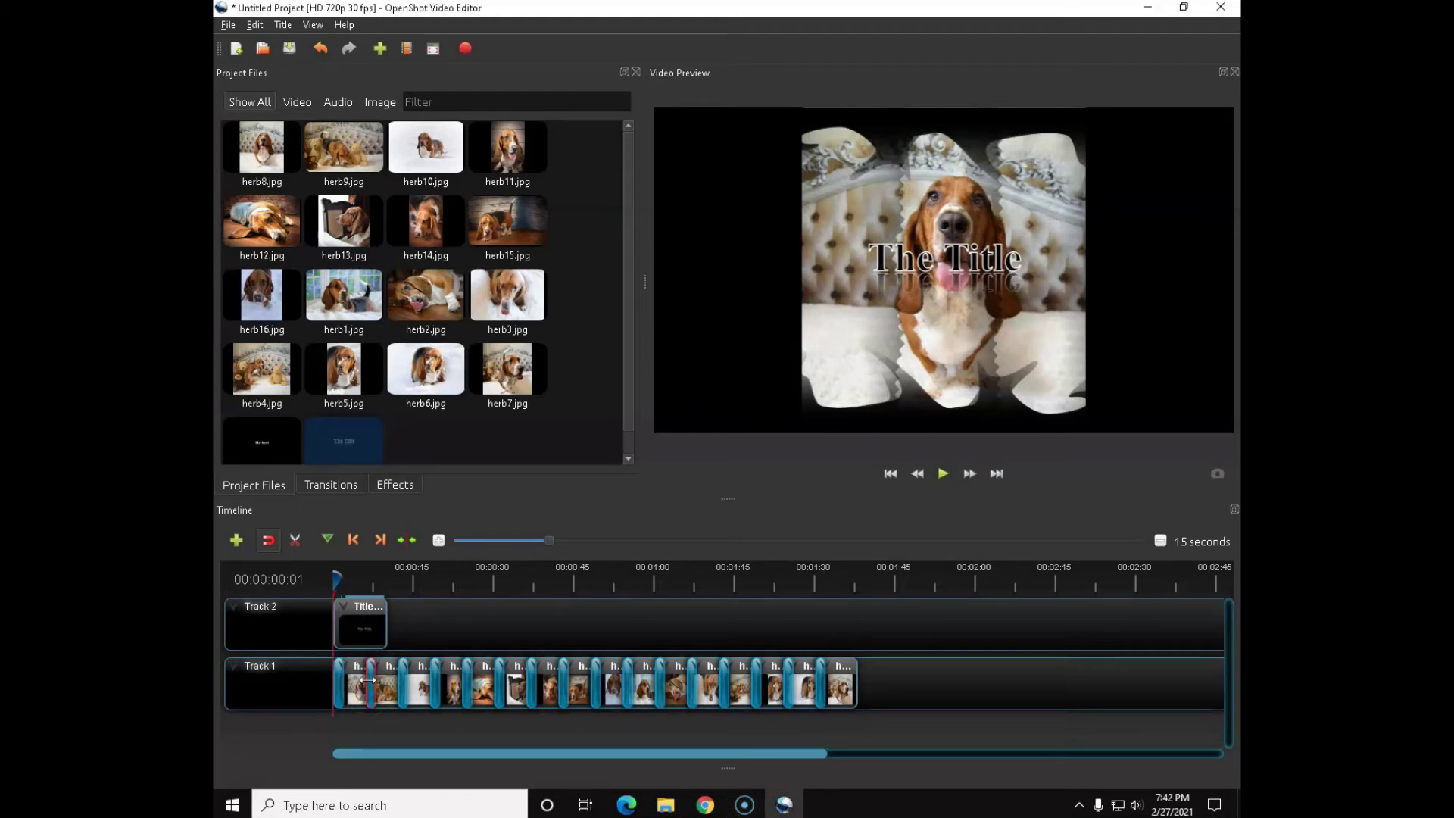
{"action": "right_click", "coordinate": [369, 681]}
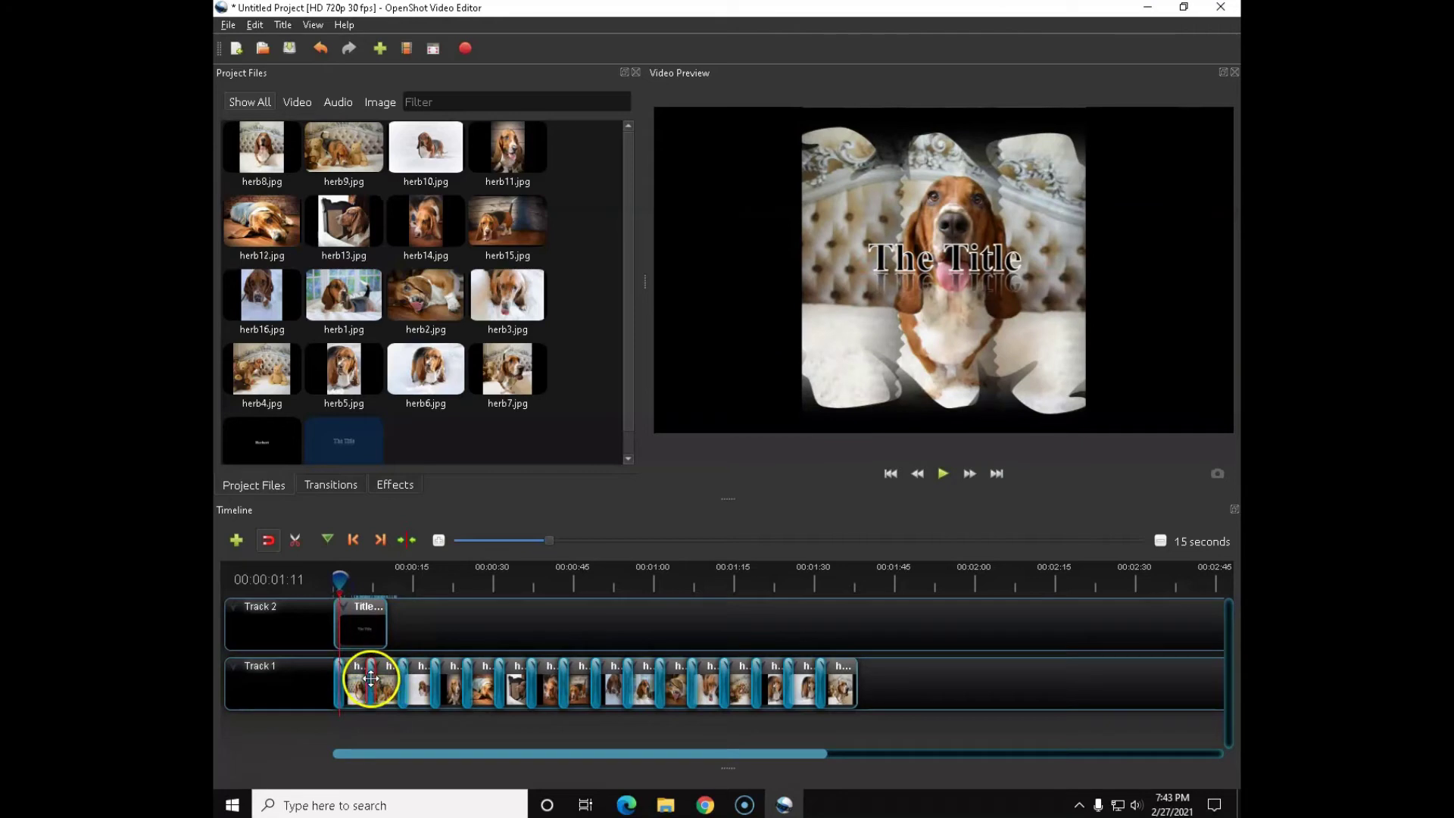
{"action": "left_click", "coordinate": [401, 748]}
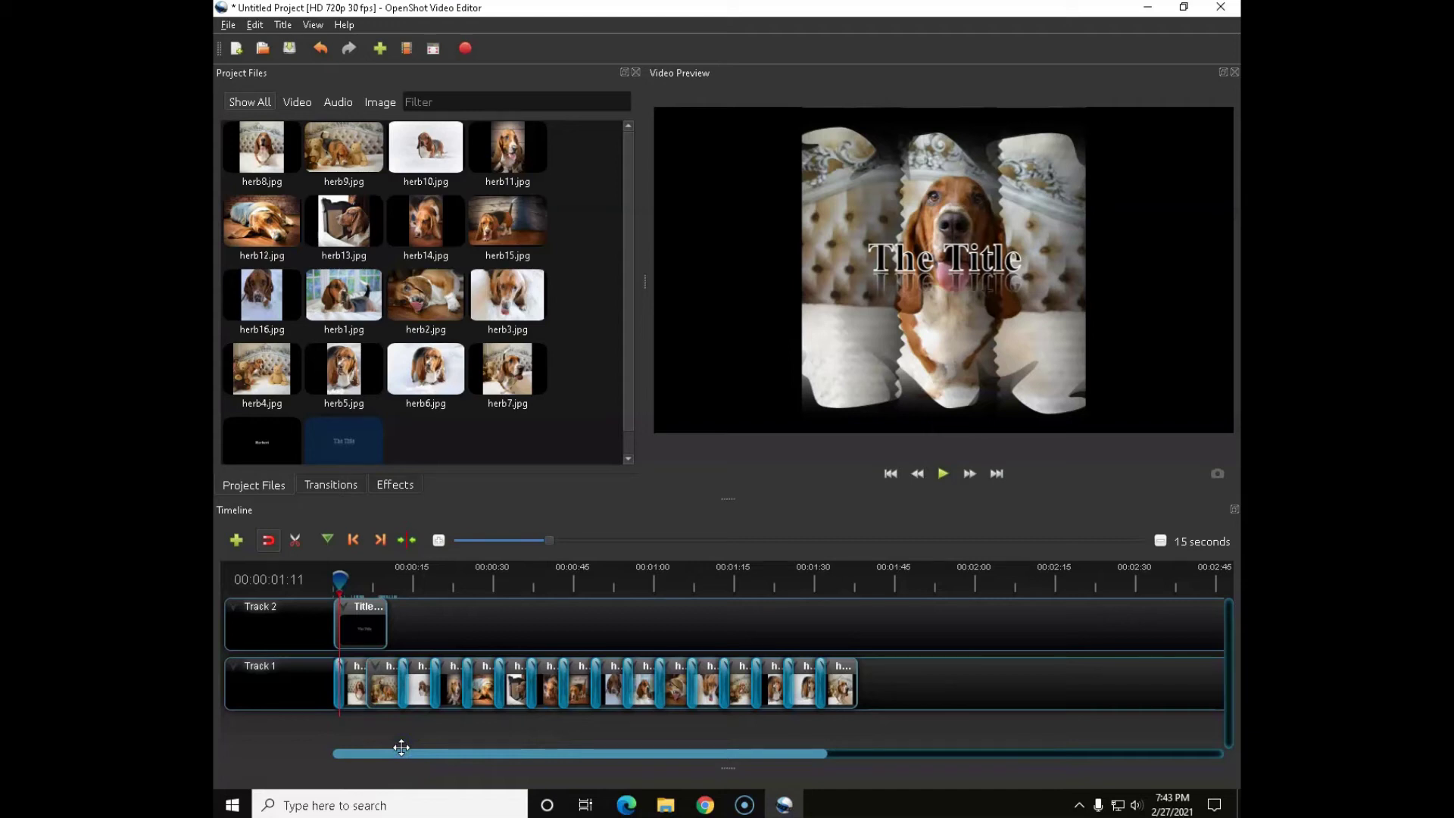
Add the Barr ripple 13 transition at the start of herb9.jpg and shorten it to about 3 seconds
{"action": "left_click", "coordinate": [328, 491]}
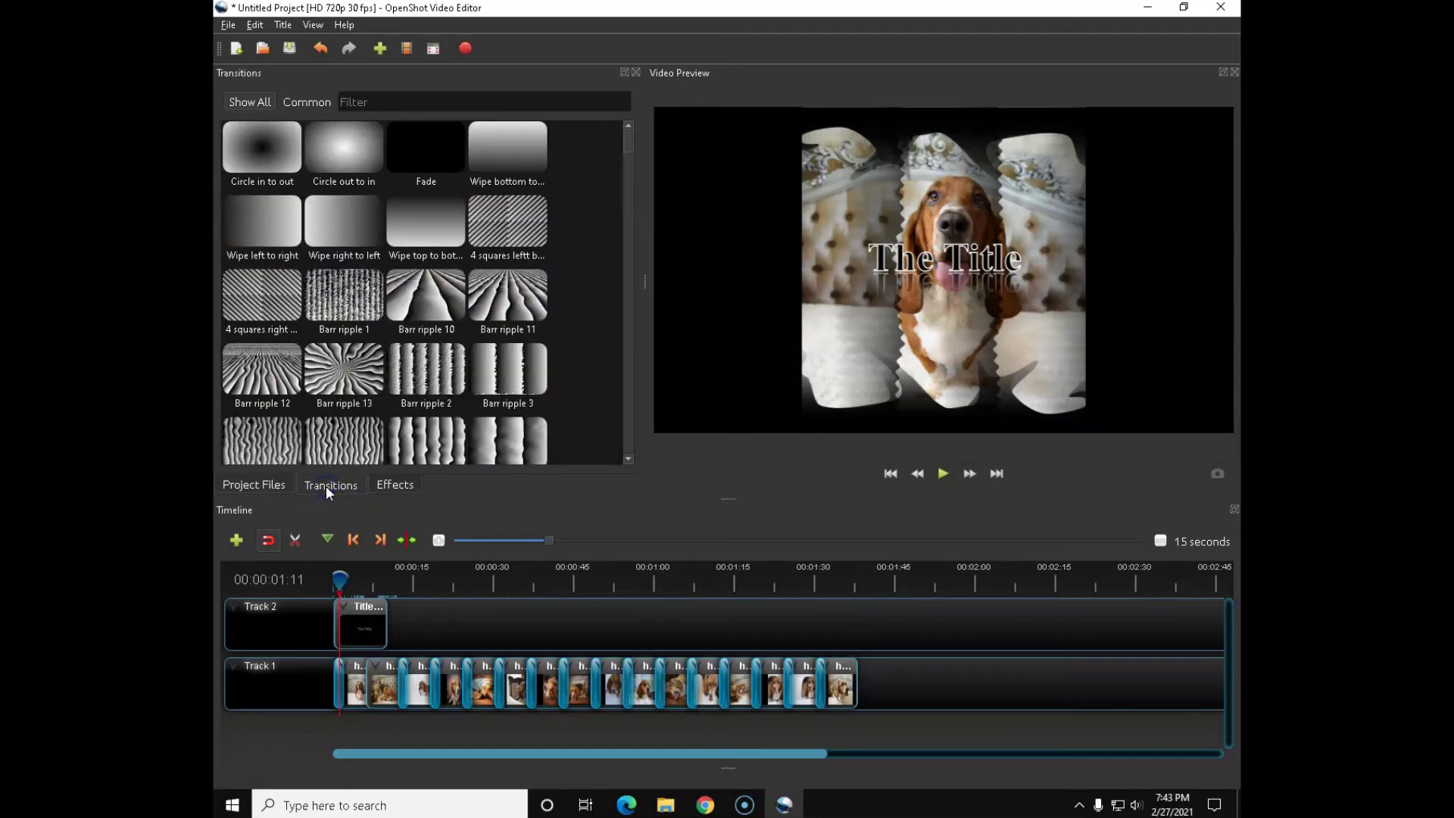
{"action": "left_click_drag", "start_coordinate": [334, 413], "coordinate": [366, 674]}
{"action": "left_click", "coordinate": [413, 695]}
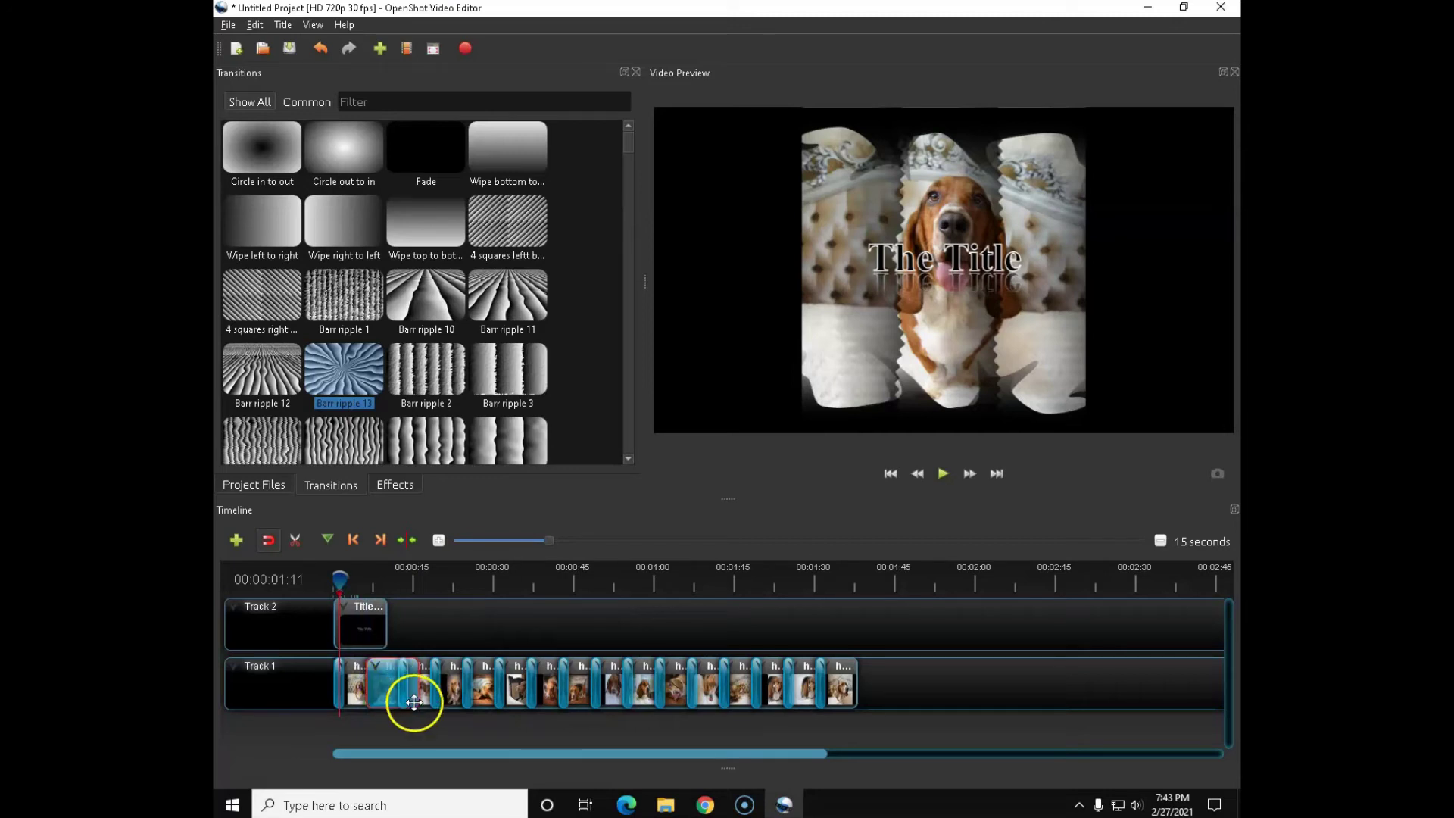
{"action": "left_click_drag", "start_coordinate": [420, 680], "coordinate": [385, 680]}
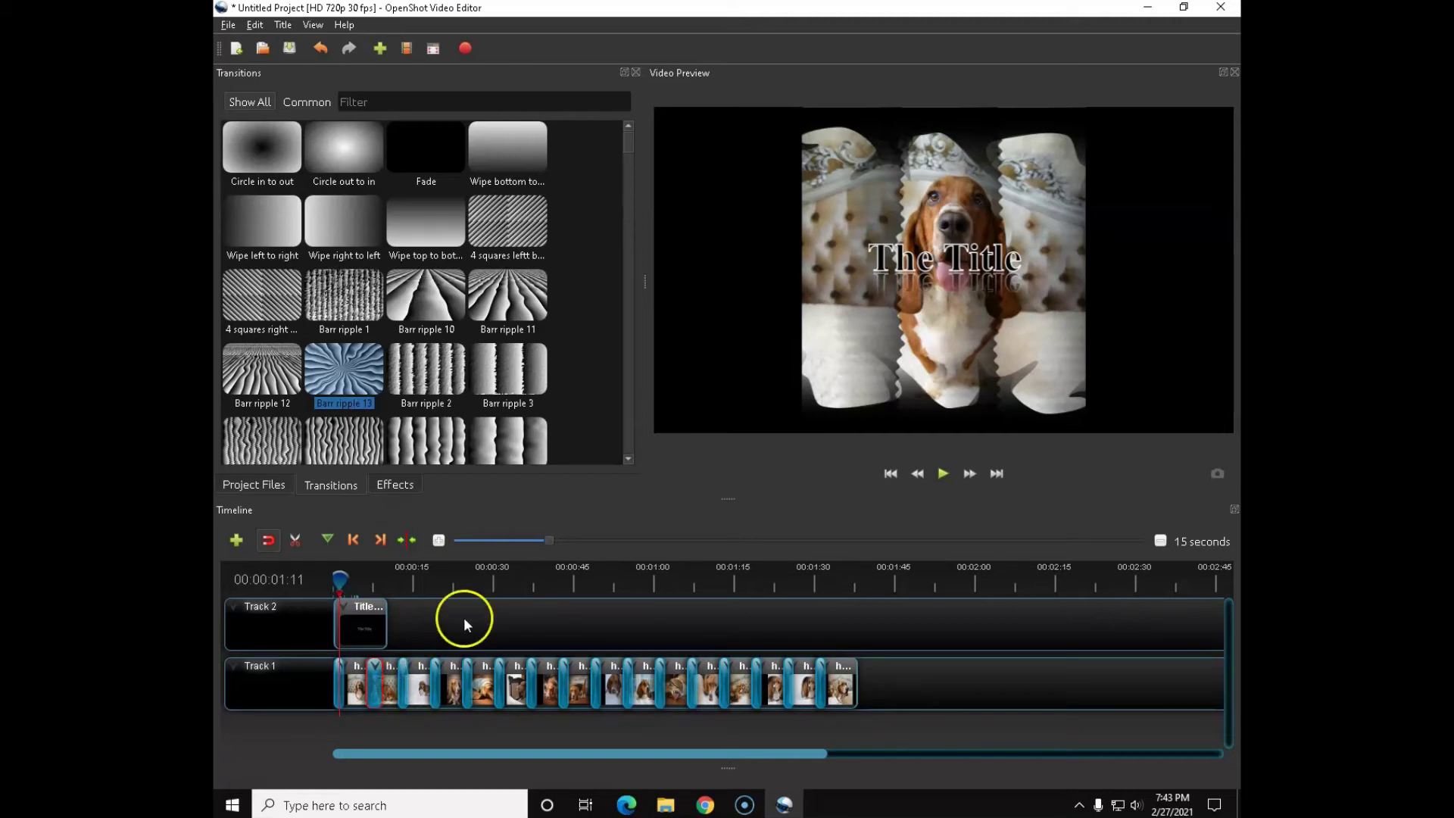
Trim the herb9.jpg transition to about 2 seconds and preview it from about 5 seconds on the timeline
{"action": "left_click_drag", "start_coordinate": [546, 542], "coordinate": [528, 545]}
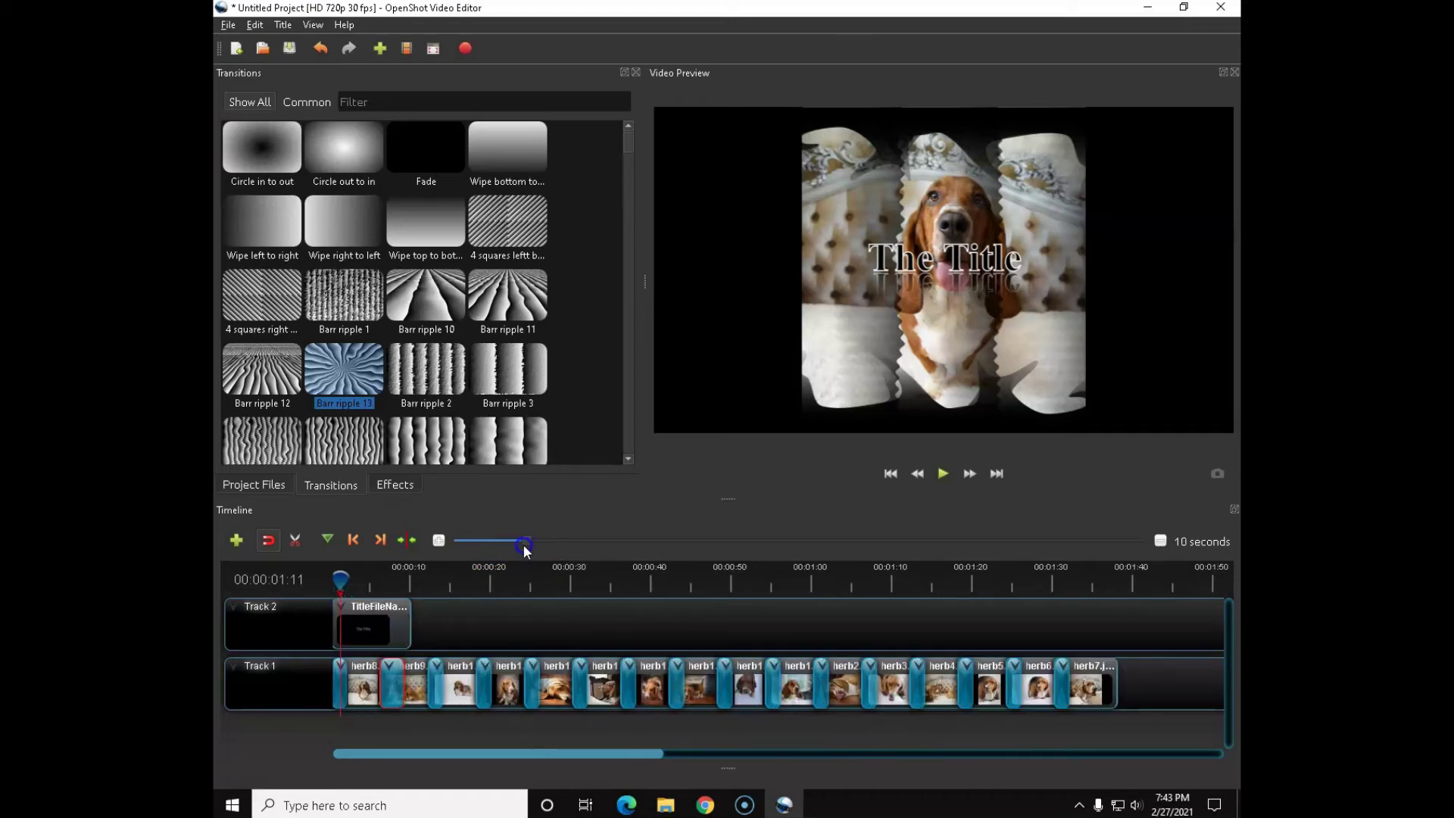
{"action": "left_click_drag", "start_coordinate": [523, 542], "coordinate": [507, 544]}
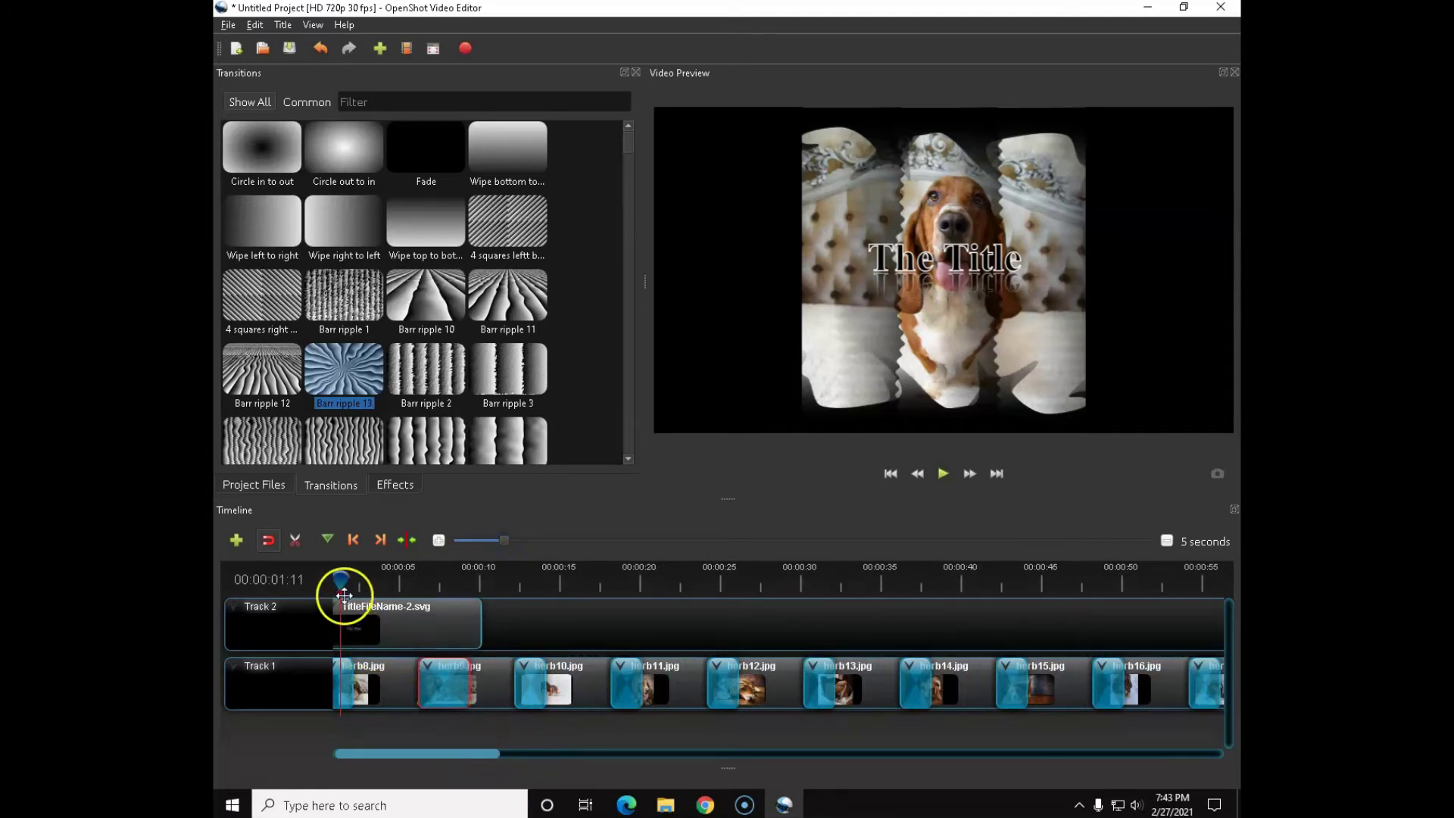
{"action": "left_click_drag", "start_coordinate": [341, 579], "coordinate": [400, 579]}
{"action": "left_click", "coordinate": [473, 691]}
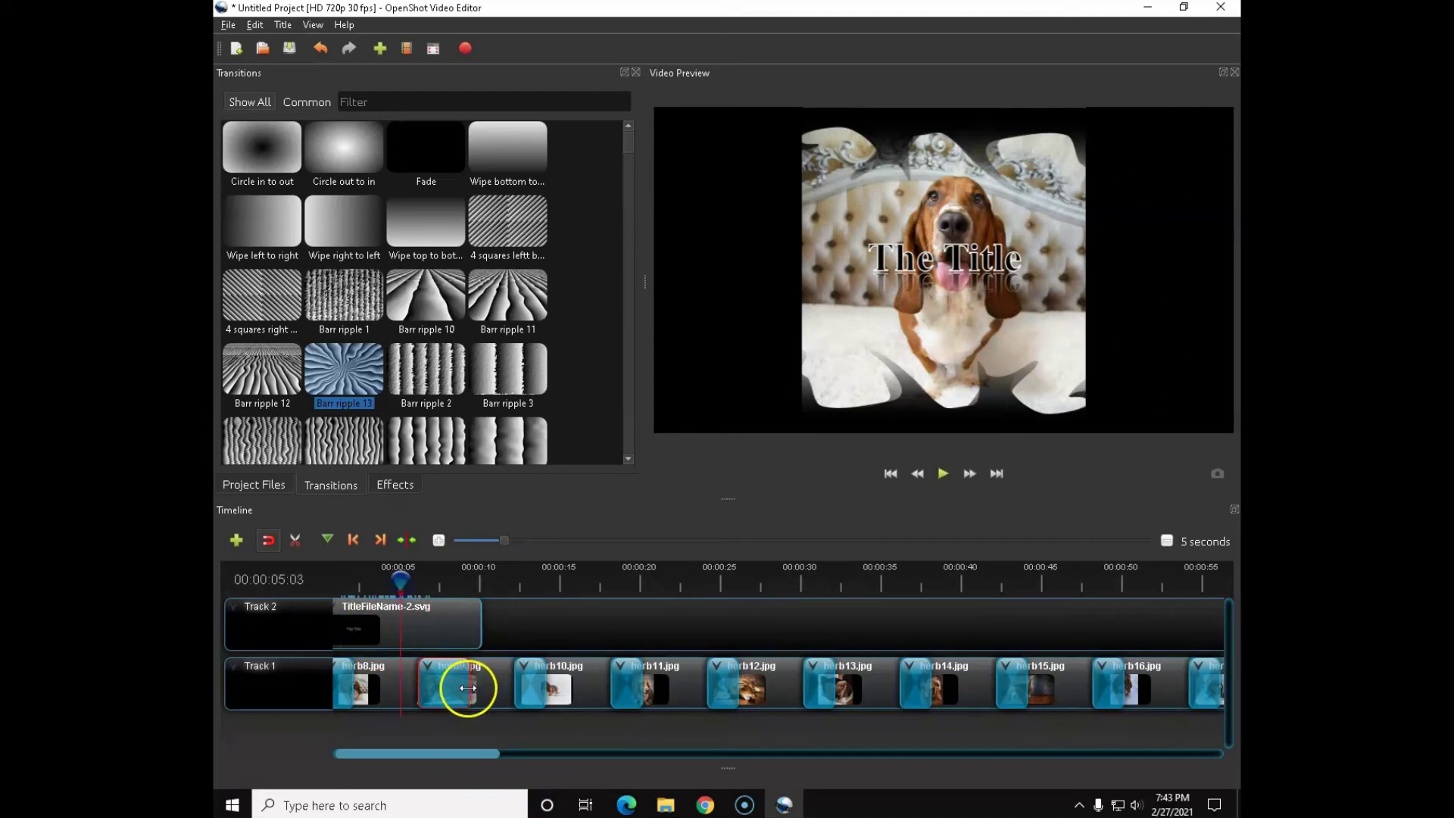
{"action": "mouse_move", "coordinate": [453, 687]}
{"action": "left_mouse_down"}
{"action": "mouse_move", "coordinate": [465, 687]}
{"action": "mouse_move", "coordinate": [452, 687]}
{"action": "left_mouse_up"}
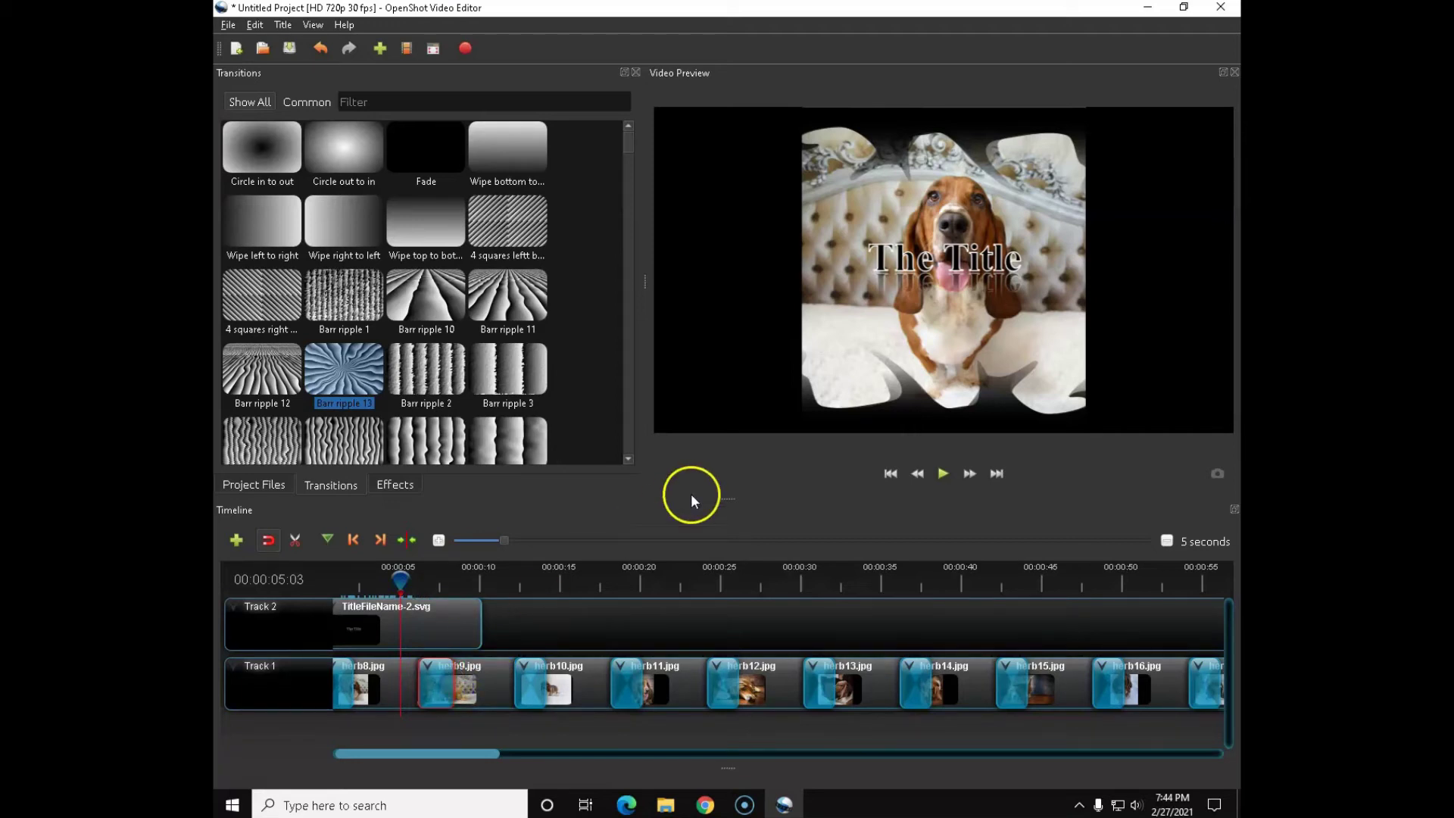
{"action": "left_click", "coordinate": [944, 474]}
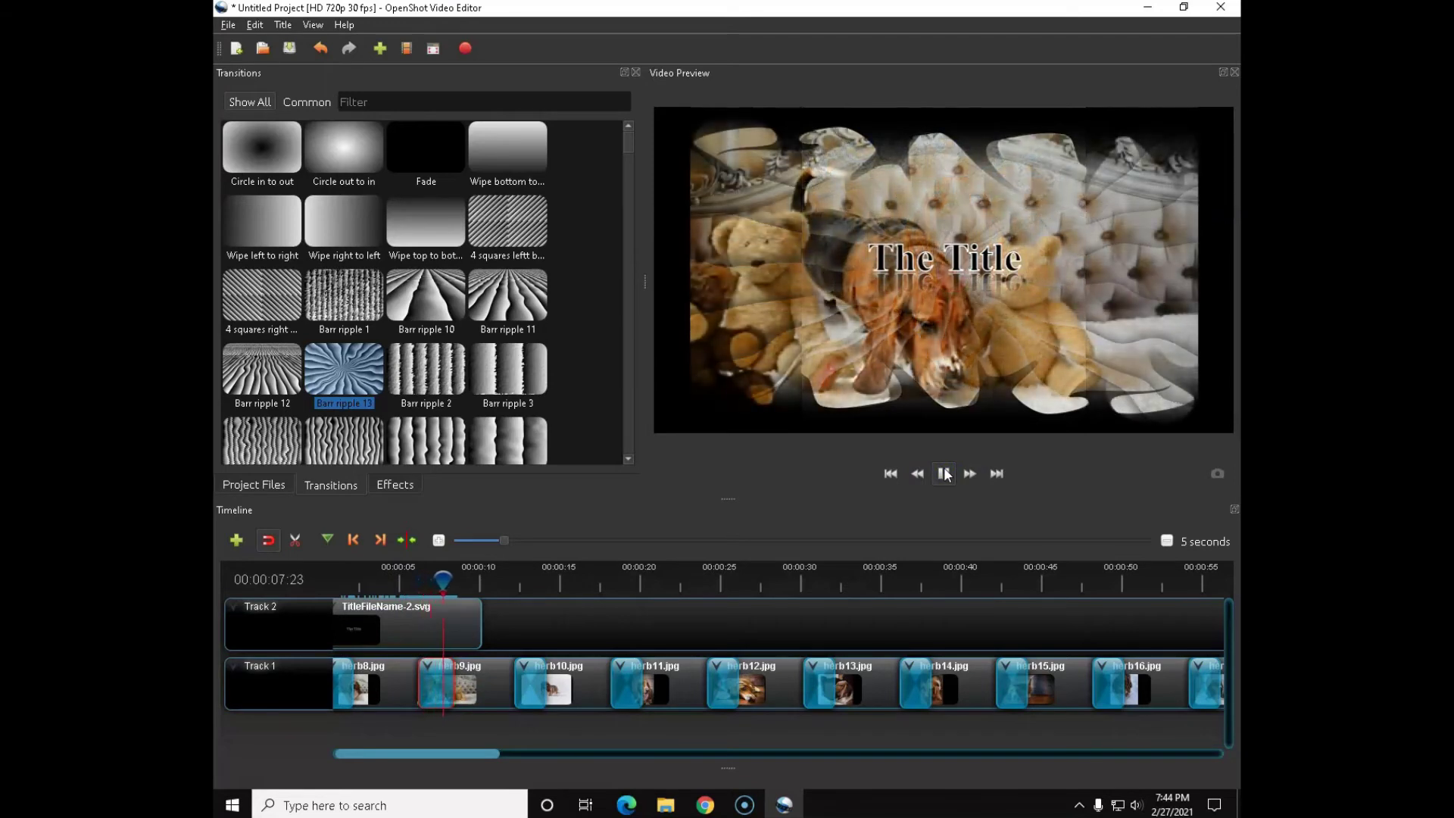
{"action": "left_click", "coordinate": [943, 473]}
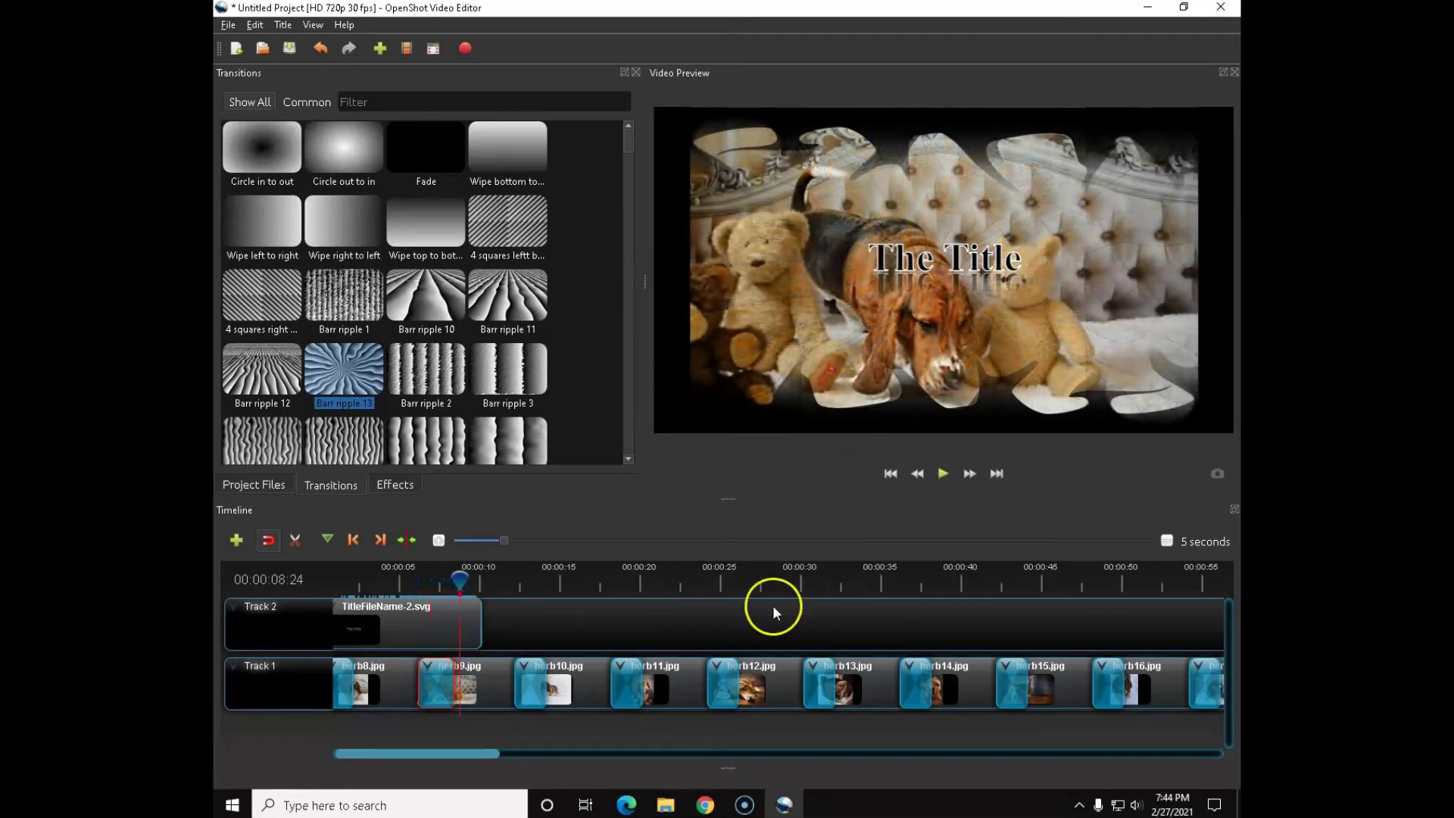
Replace the transition at the start of herb11.jpg with a 4 squares left transition shortened to about 2 seconds
{"action": "right_click", "coordinate": [625, 683]}
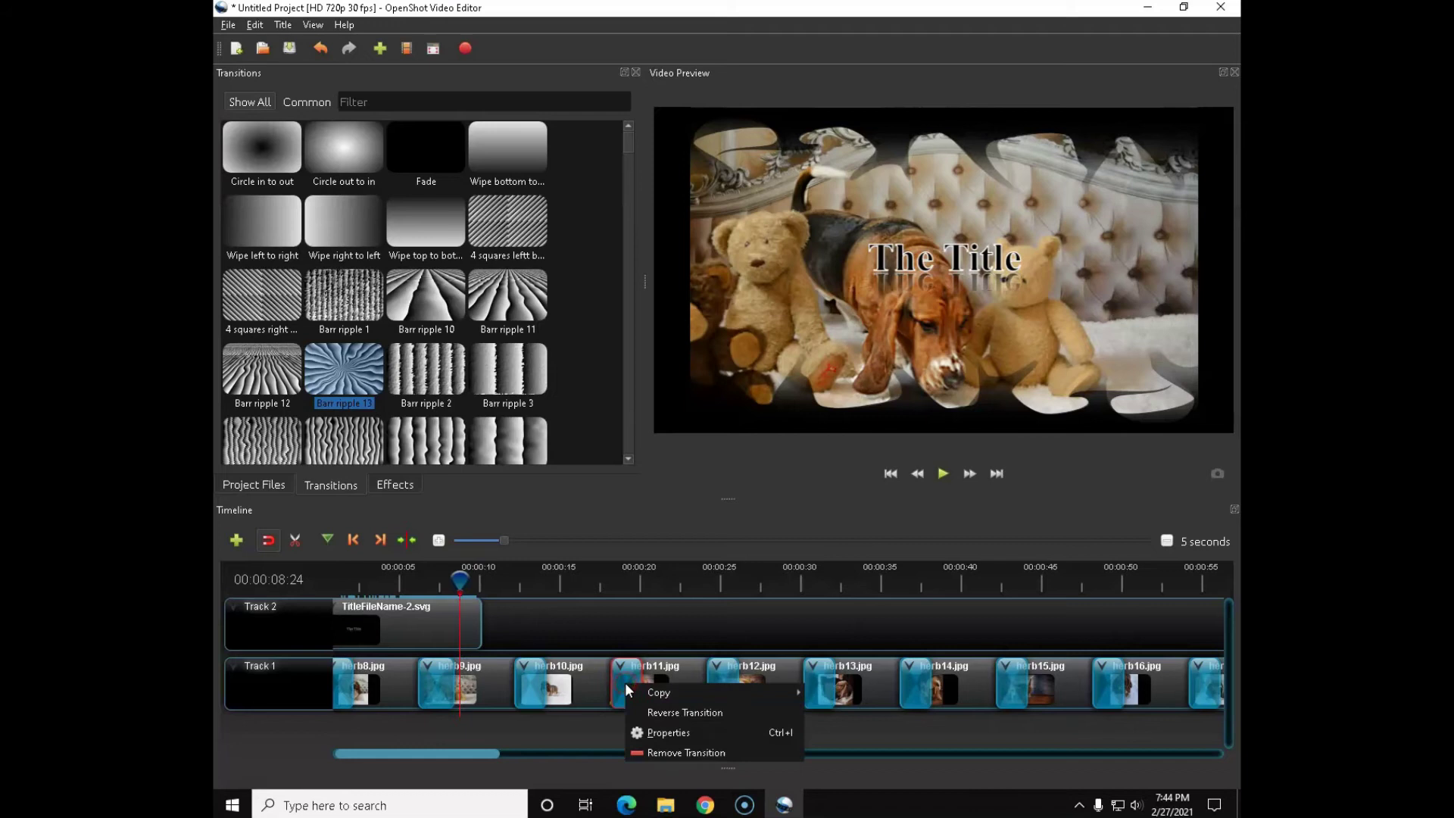
{"action": "left_click", "coordinate": [652, 752]}
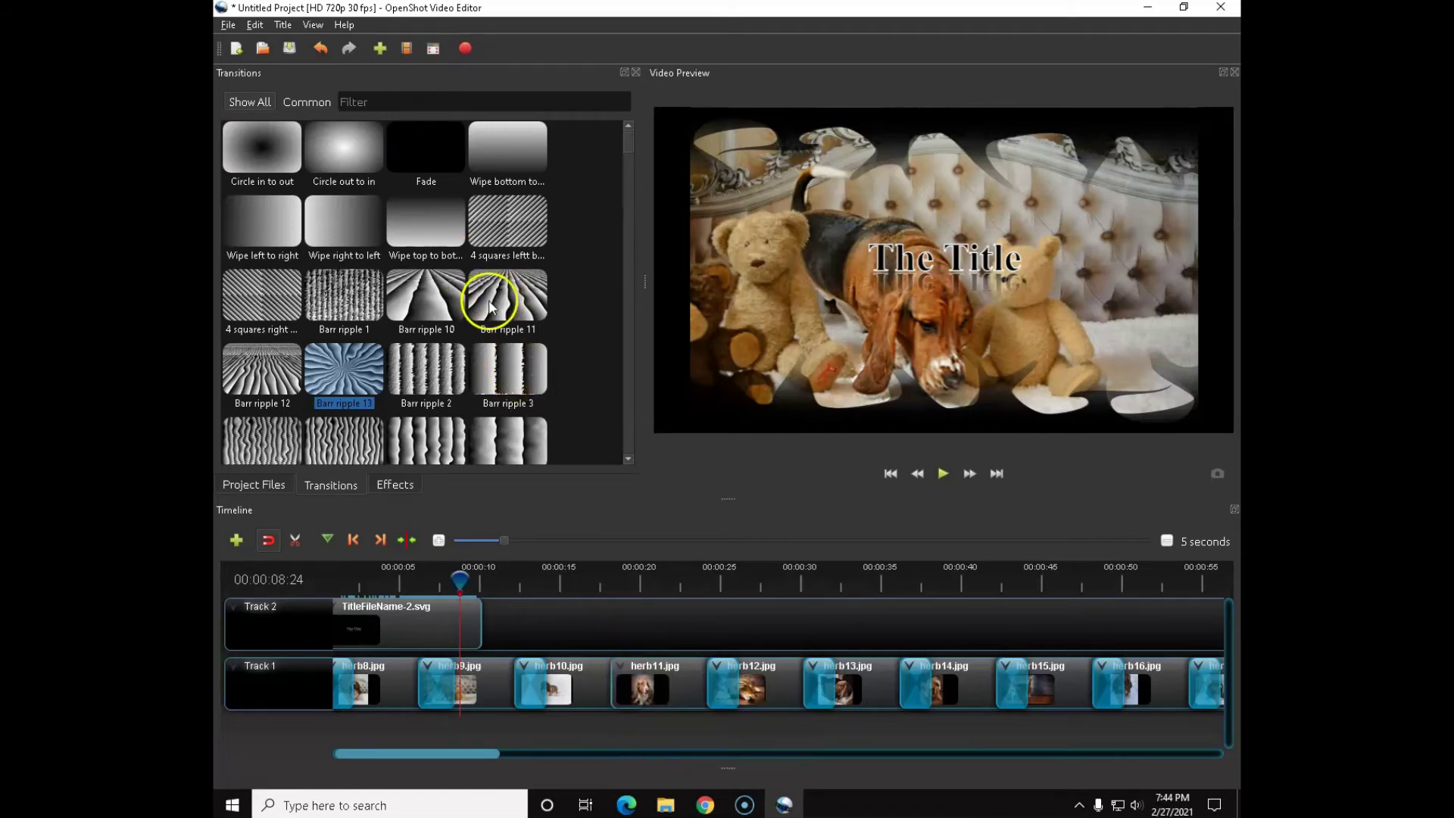
{"action": "left_click_drag", "start_coordinate": [508, 235], "coordinate": [621, 658]}
{"action": "left_click", "coordinate": [778, 676]}
{"action": "left_click_drag", "start_coordinate": [769, 675], "coordinate": [652, 692]}
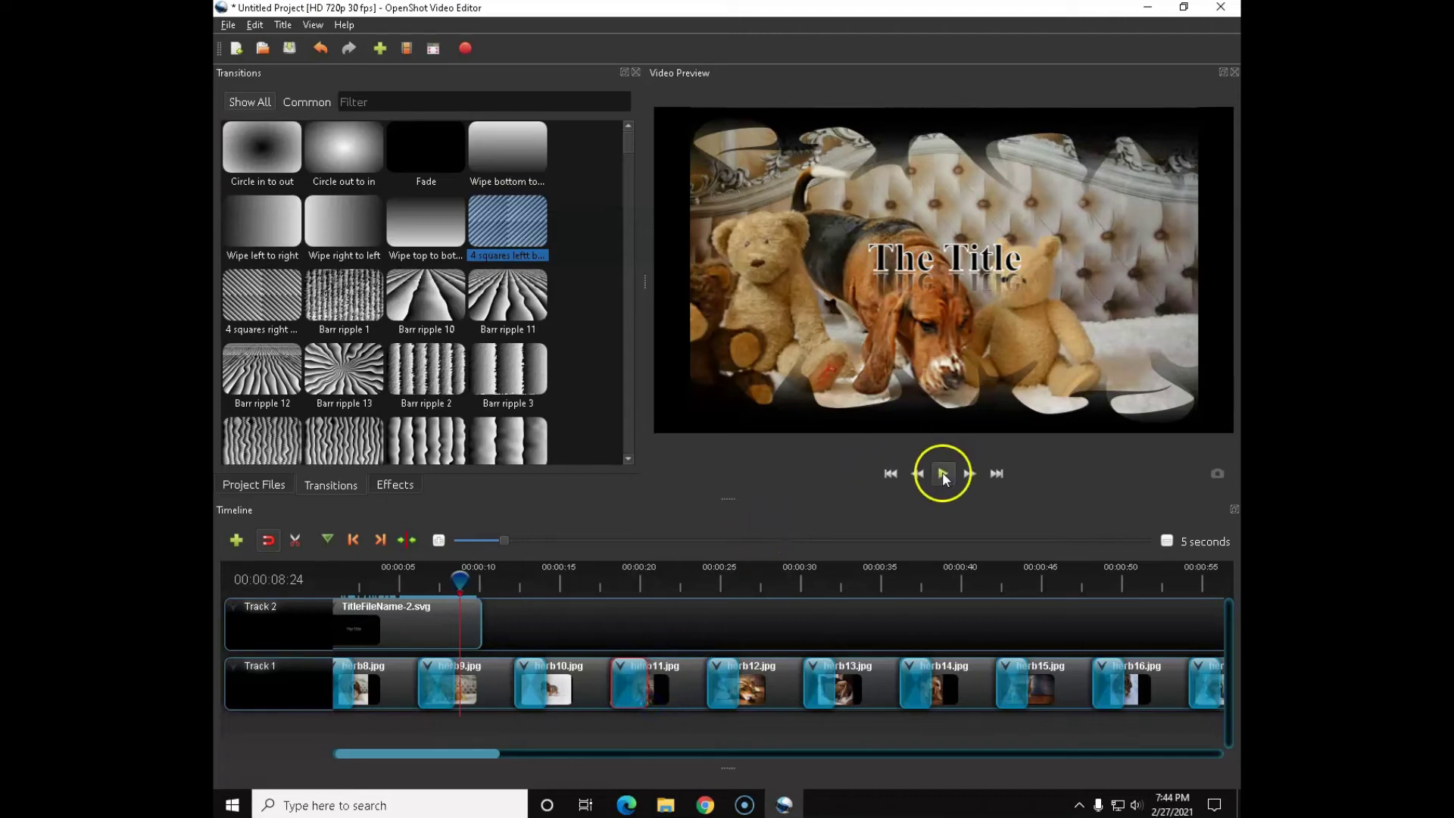
Play the timeline from just before herb11.jpg to preview its new transition
{"action": "left_click", "coordinate": [463, 577]}
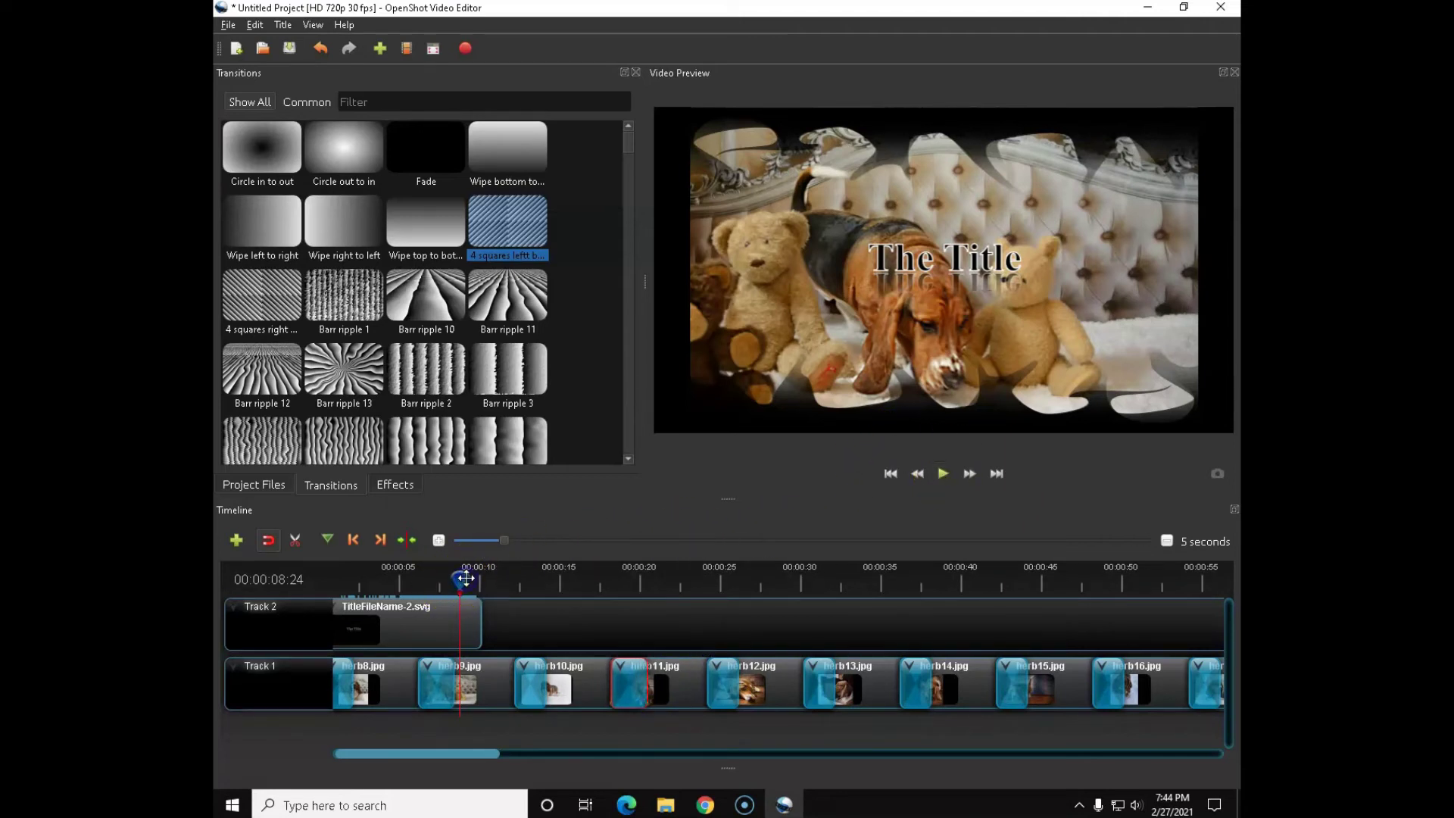
{"action": "left_click_drag", "start_coordinate": [464, 576], "coordinate": [600, 587]}
{"action": "left_click", "coordinate": [944, 473]}
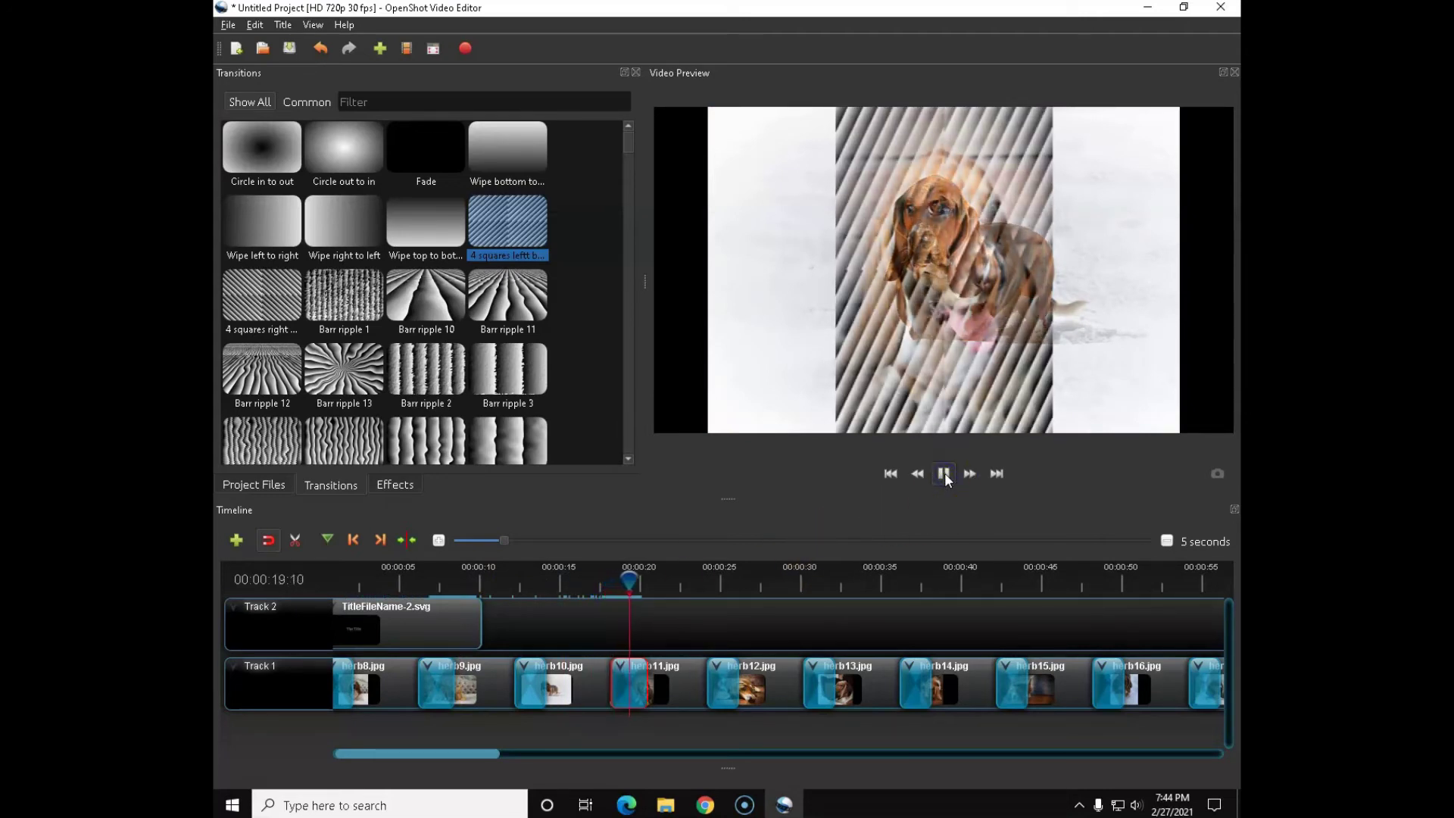
{"action": "left_click", "coordinate": [943, 473]}
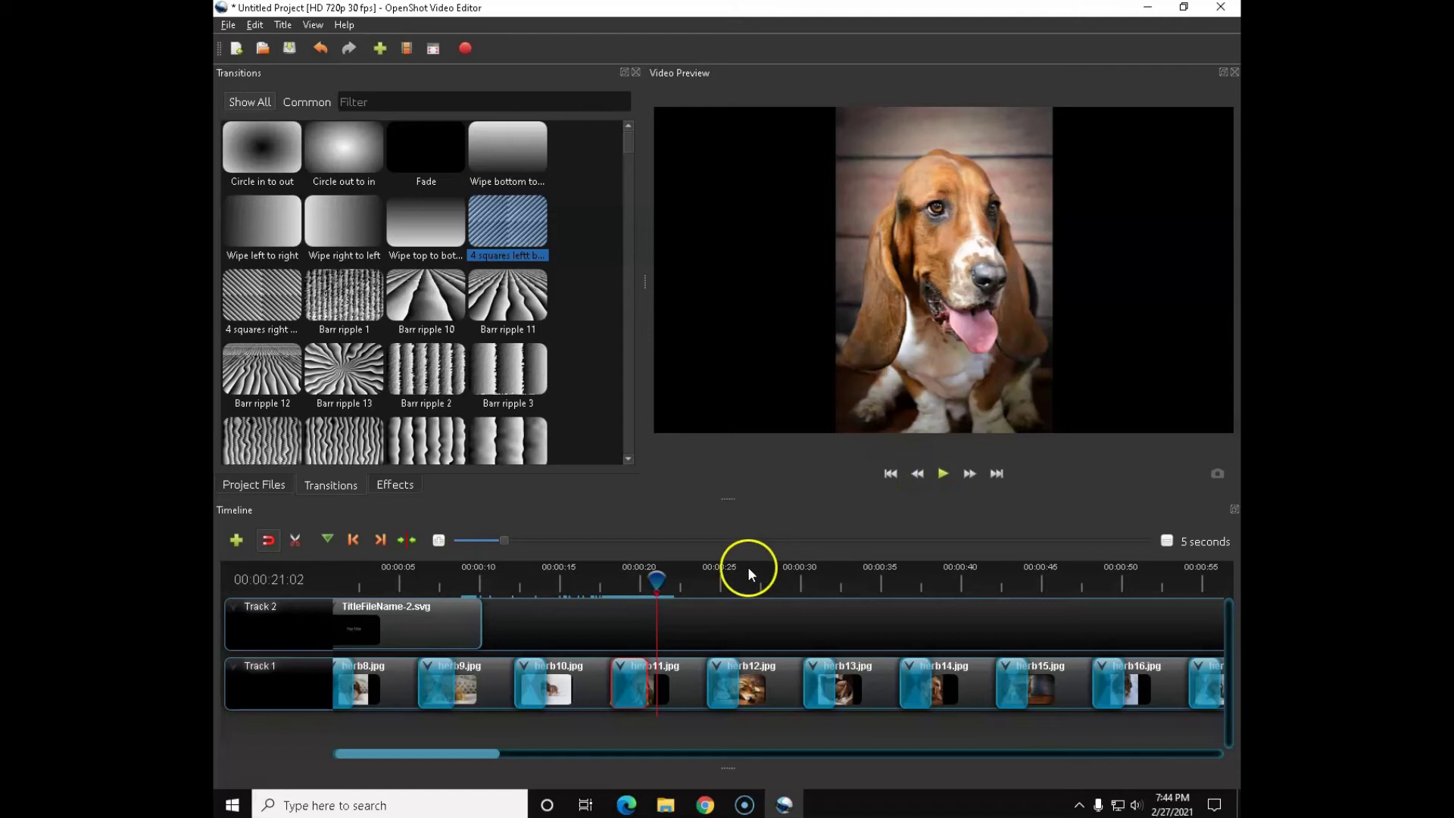
Shift the herb11.jpg transition so it starts slightly before the image, and preview it from about 17 seconds
{"action": "left_click_drag", "start_coordinate": [620, 675], "coordinate": [645, 679]}
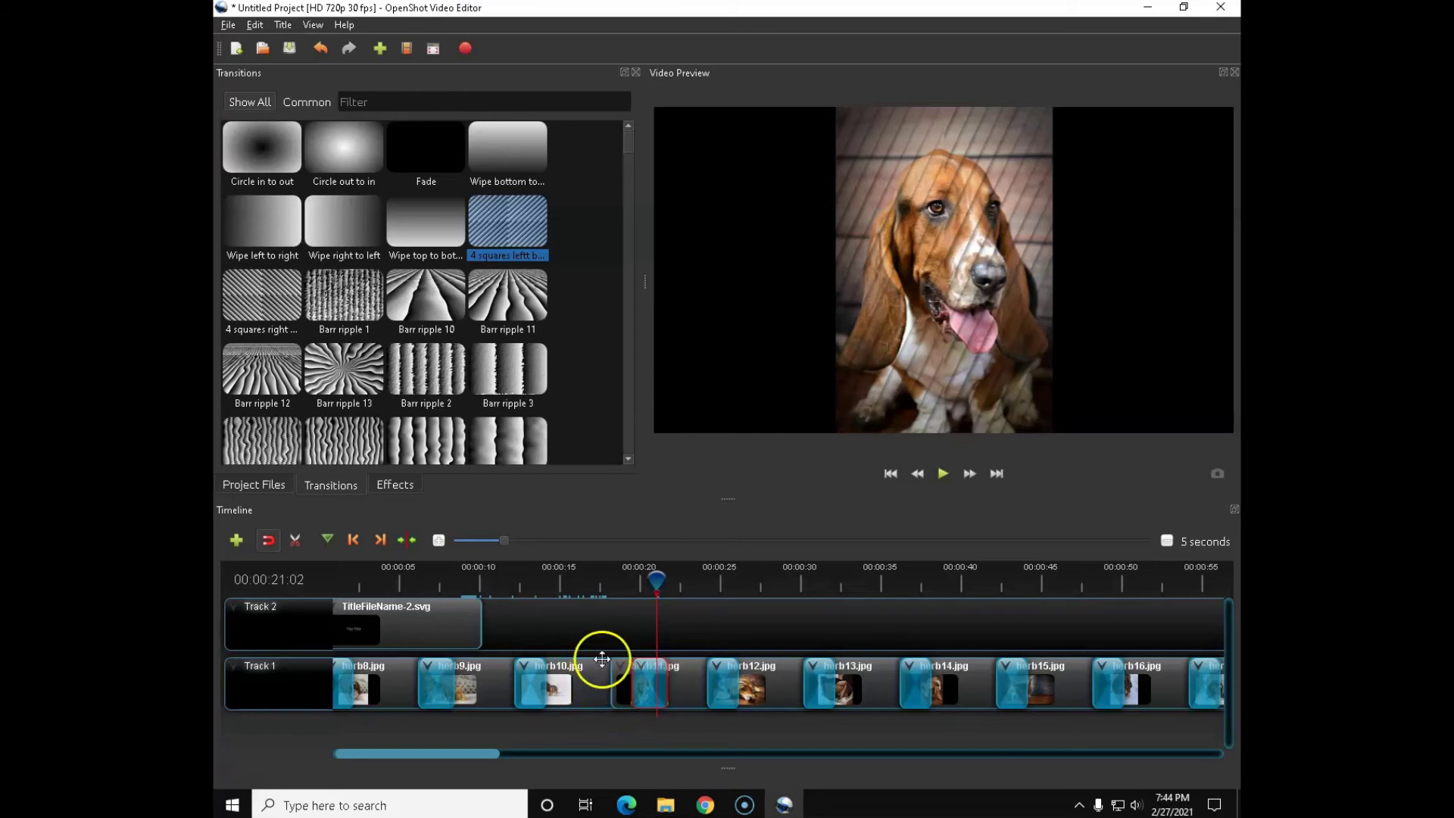
{"action": "left_click", "coordinate": [579, 681]}
{"action": "mouse_move", "coordinate": [605, 679]}
{"action": "left_mouse_down"}
{"action": "mouse_move", "coordinate": [649, 679]}
{"action": "mouse_move", "coordinate": [612, 676]}
{"action": "left_mouse_up"}
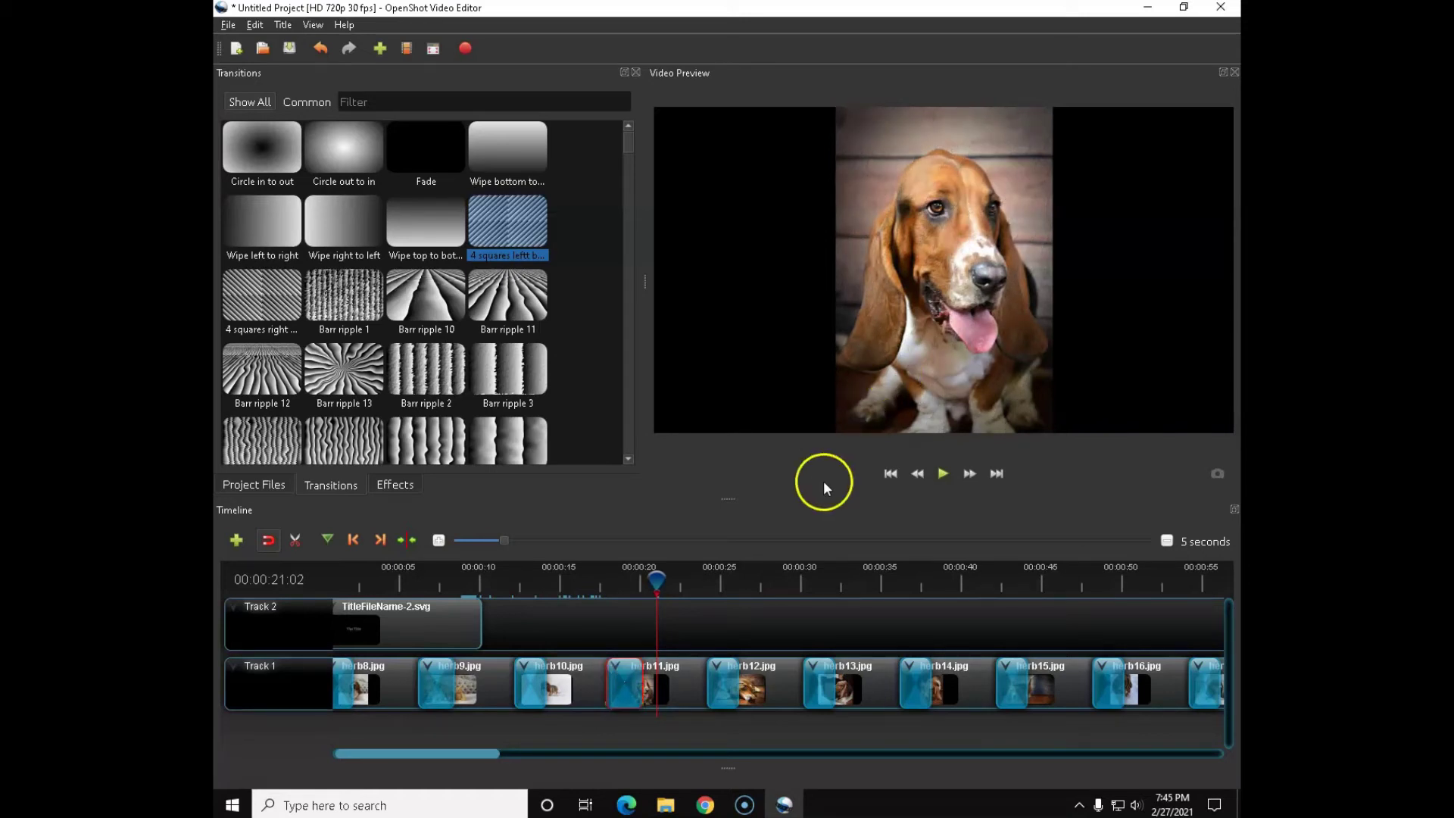
{"action": "left_click", "coordinate": [608, 578]}
{"action": "left_click_drag", "start_coordinate": [609, 577], "coordinate": [596, 576]}
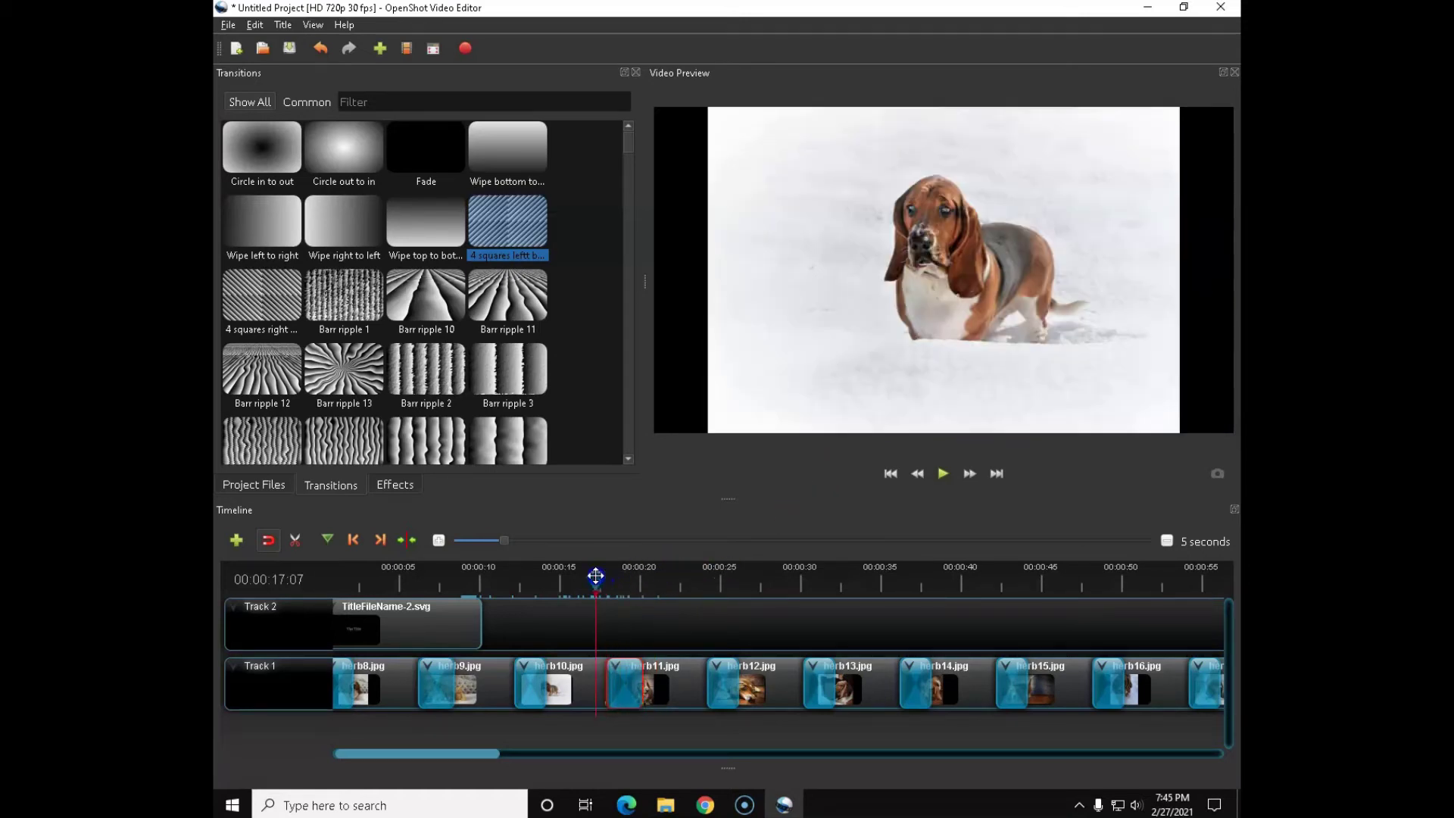
{"action": "left_click", "coordinate": [932, 476]}
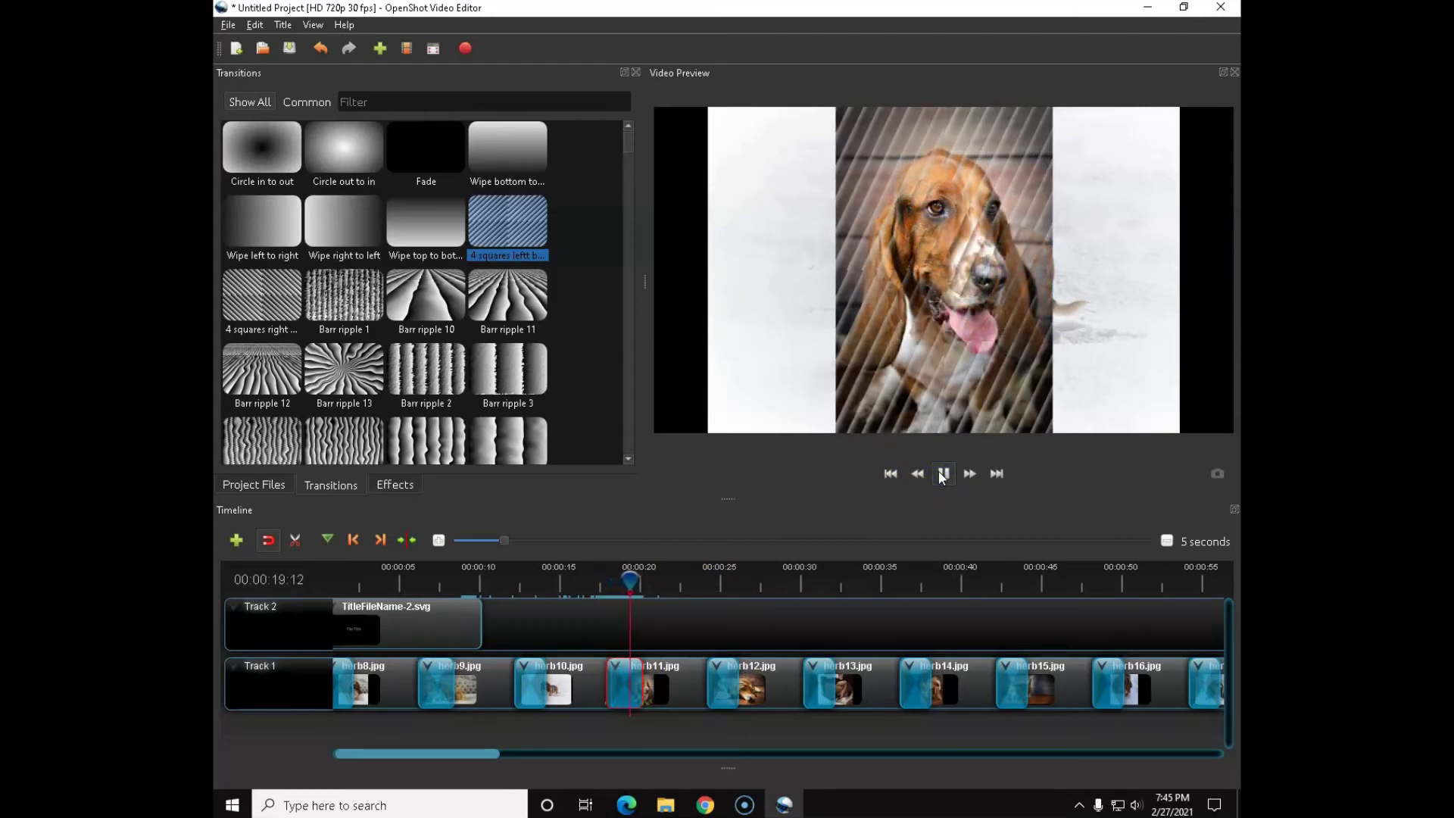
{"action": "left_click", "coordinate": [942, 473]}
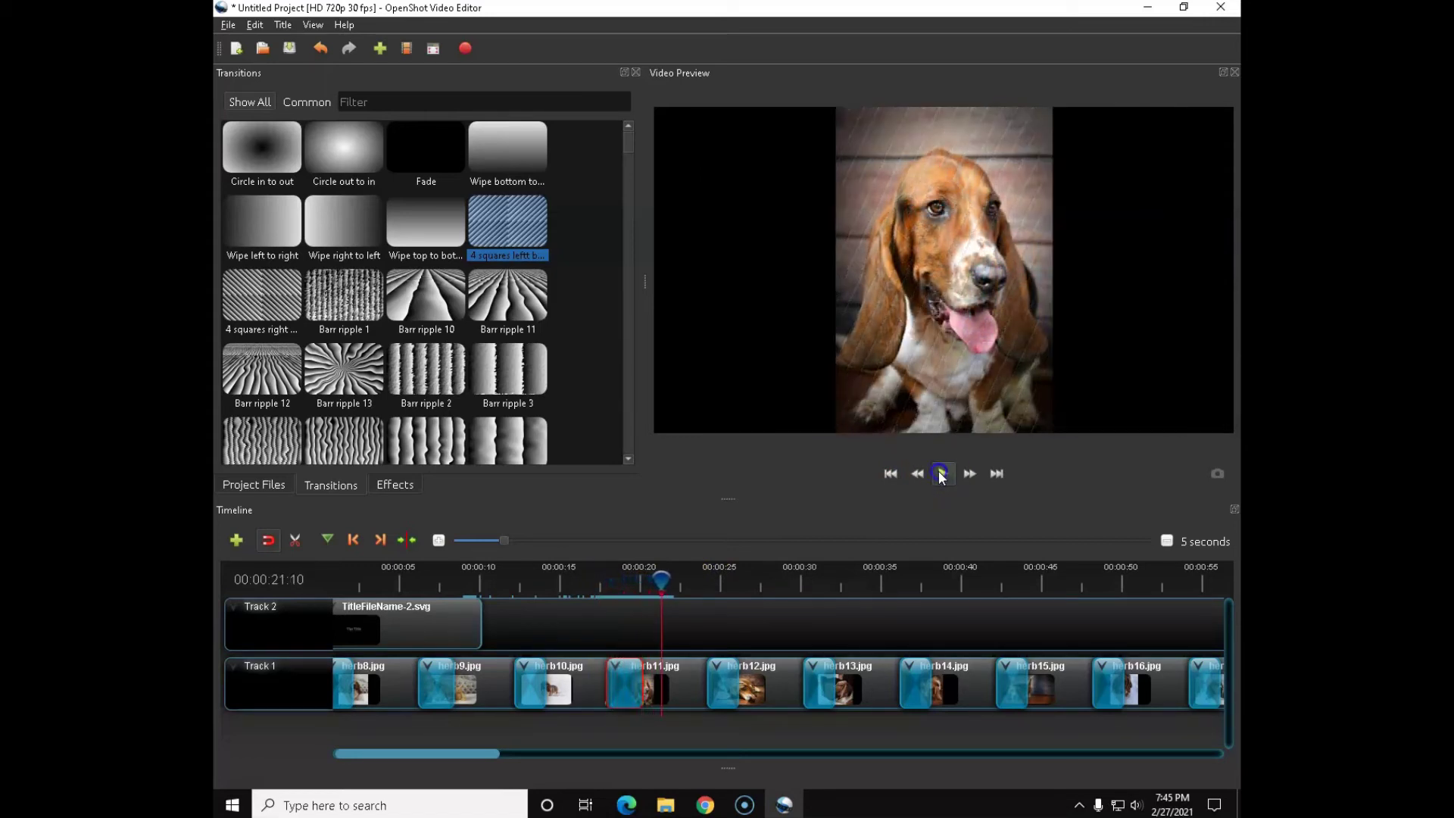
Align the transition with the start of herb11.jpg and preview it from just before the image
{"action": "left_click_drag", "start_coordinate": [670, 585], "coordinate": [603, 596]}
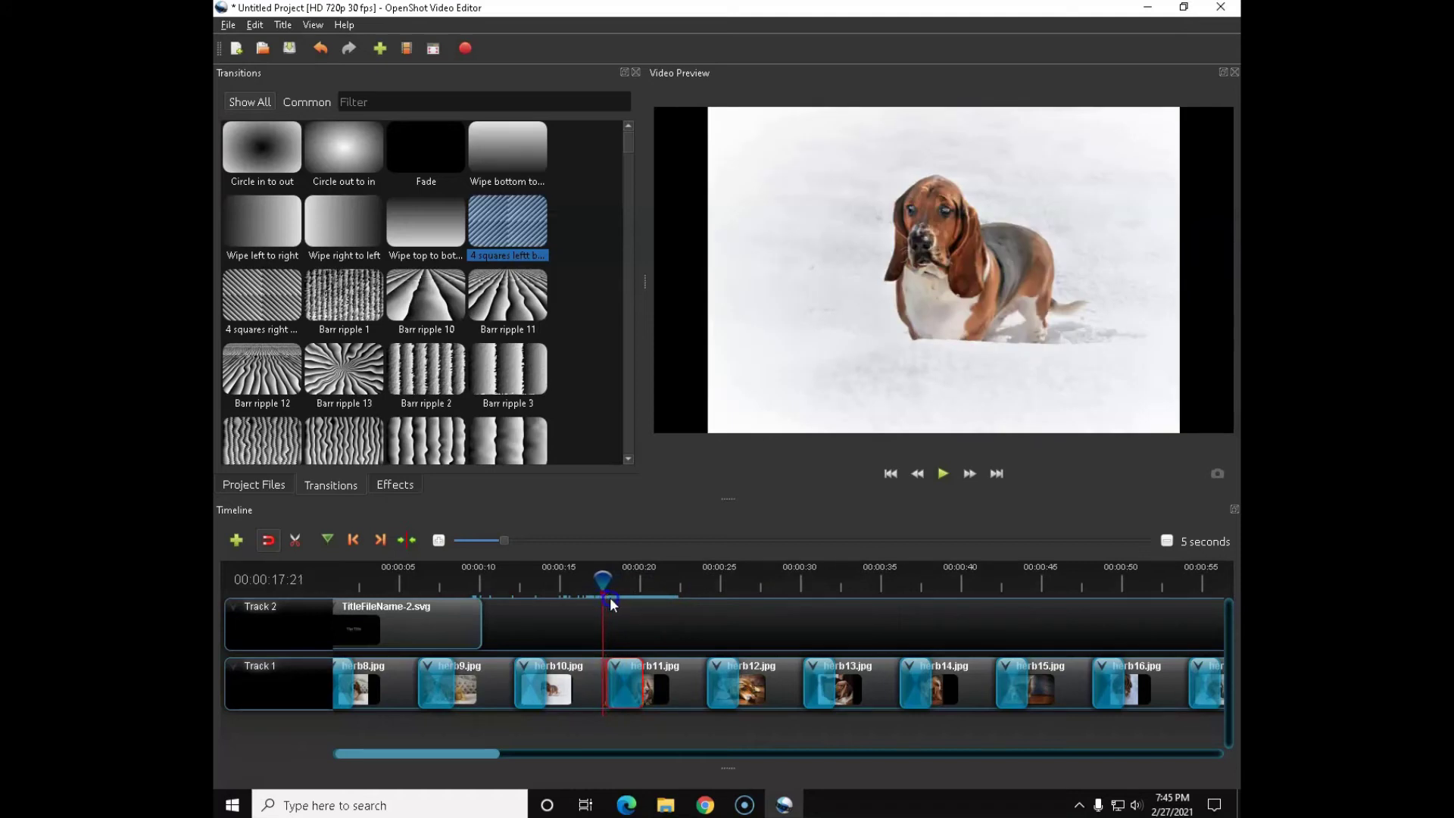
{"action": "left_click_drag", "start_coordinate": [626, 681], "coordinate": [639, 677]}
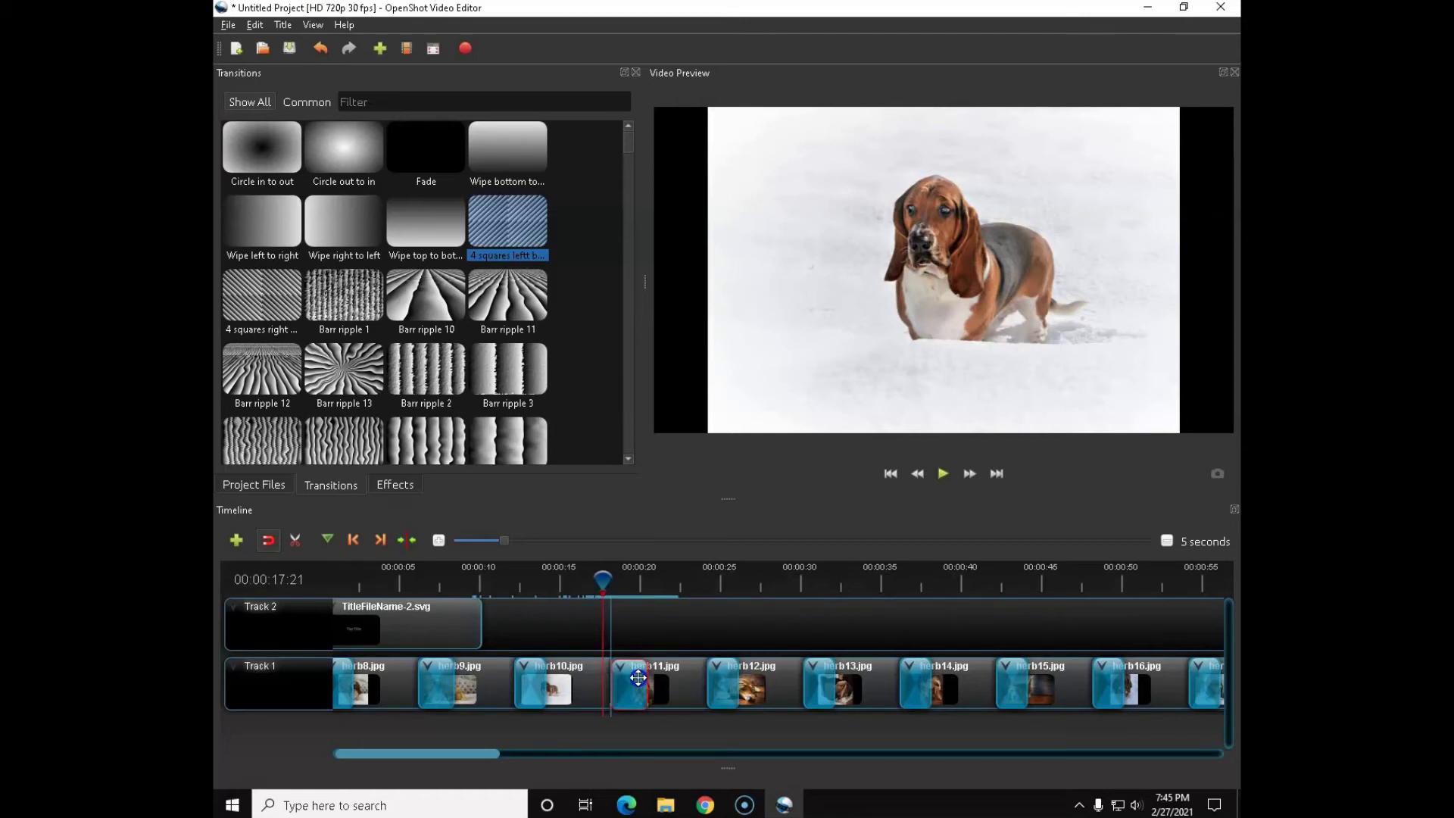
{"action": "left_click_drag", "start_coordinate": [639, 678], "coordinate": [638, 676]}
{"action": "left_click", "coordinate": [943, 471]}
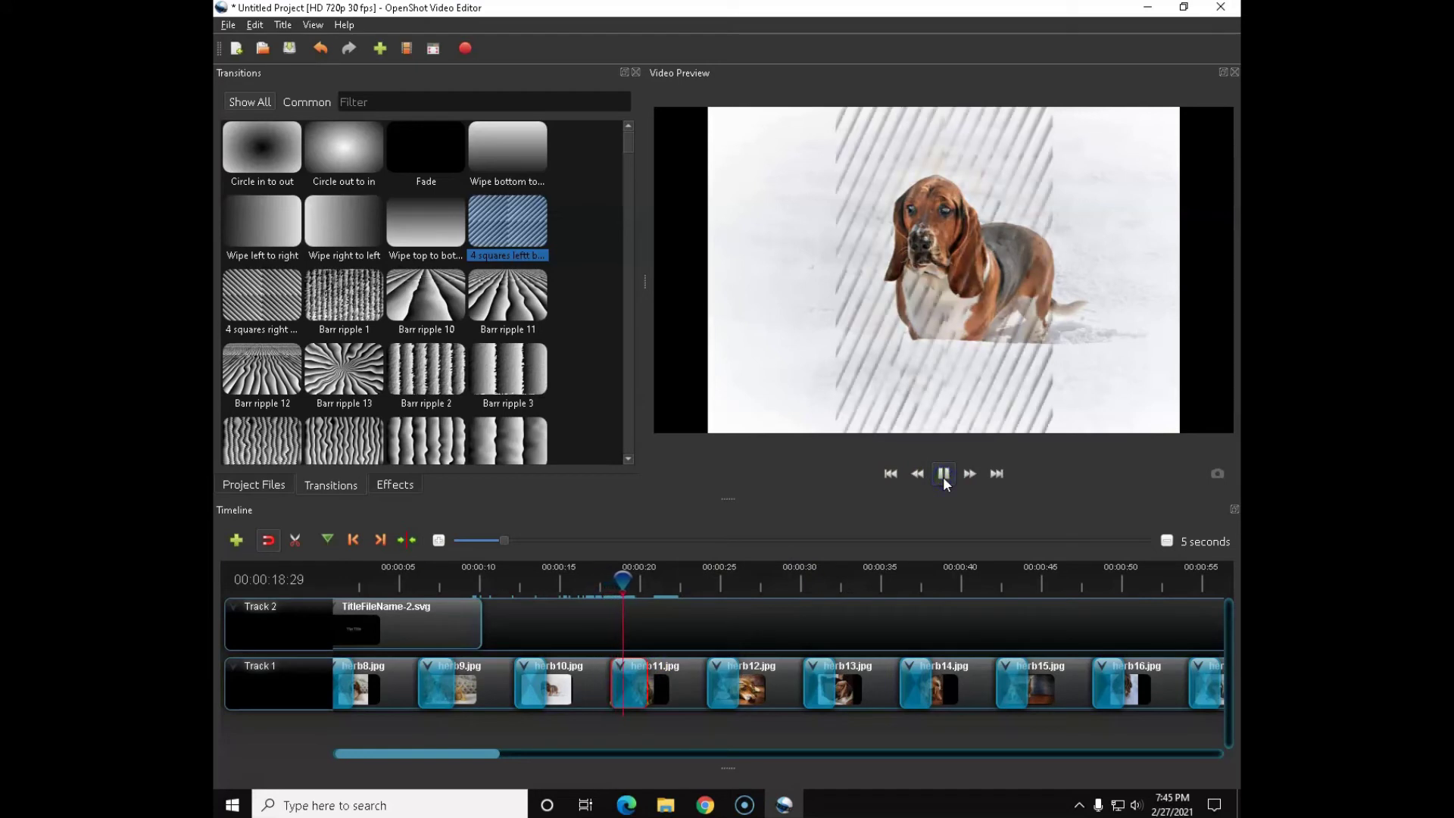
{"action": "left_click", "coordinate": [943, 473]}
{"action": "left_click", "coordinate": [688, 644]}
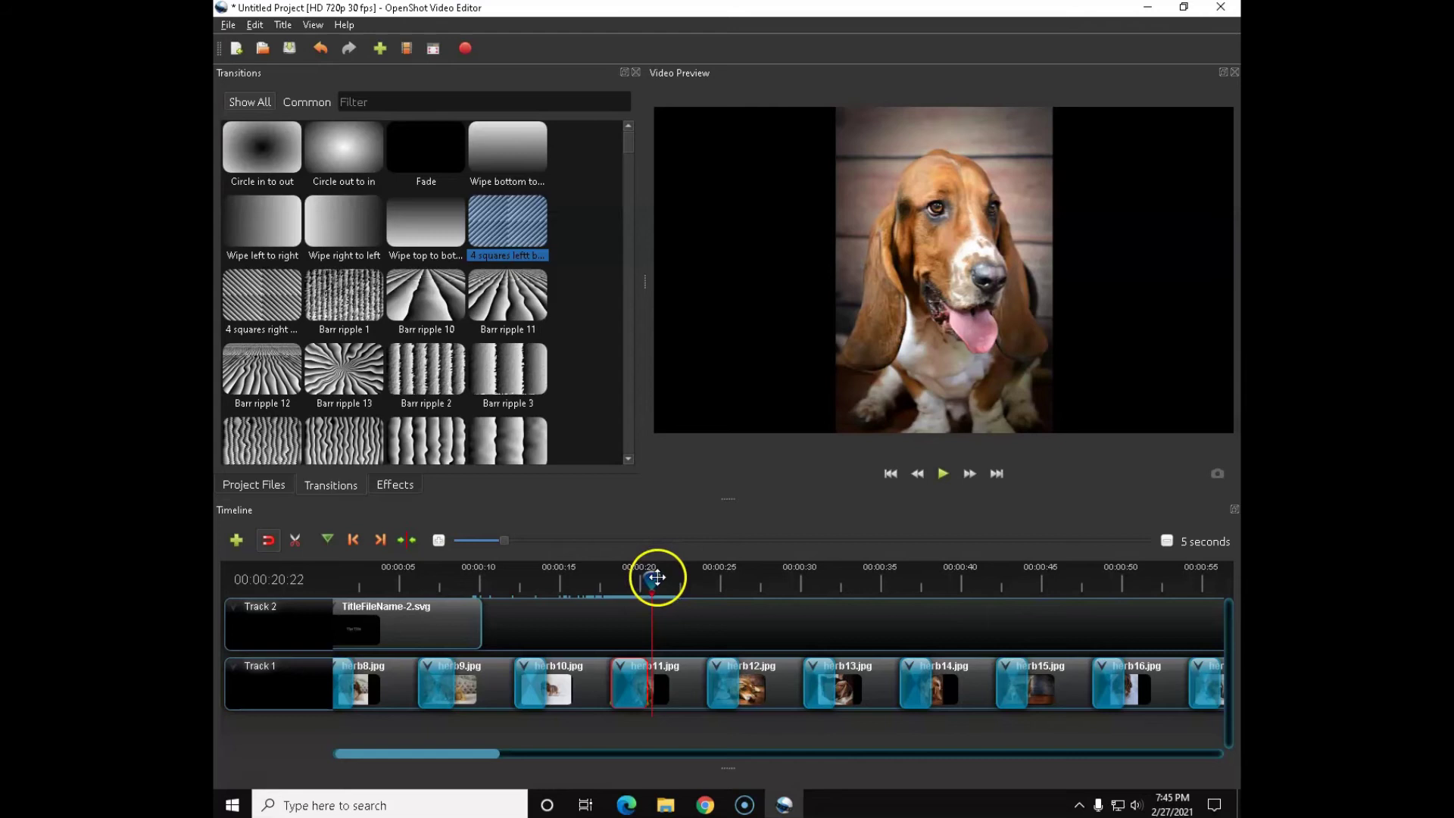
Offset the transition slightly past the start of herb11.jpg and preview it from about 17 seconds
{"action": "left_click_drag", "start_coordinate": [653, 579], "coordinate": [597, 581]}
{"action": "left_click", "coordinate": [617, 679]}
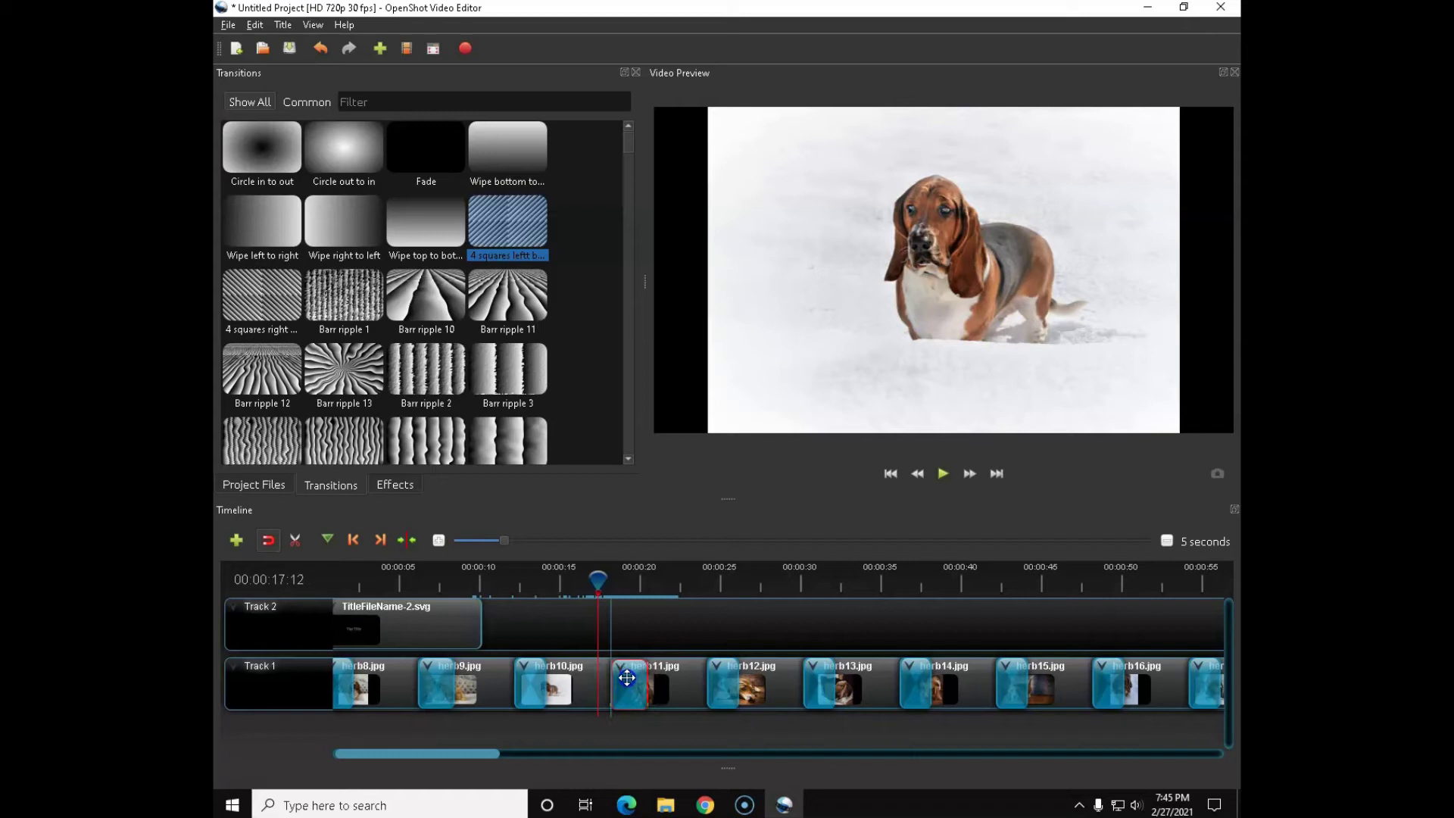
{"action": "left_click_drag", "start_coordinate": [627, 677], "coordinate": [633, 674]}
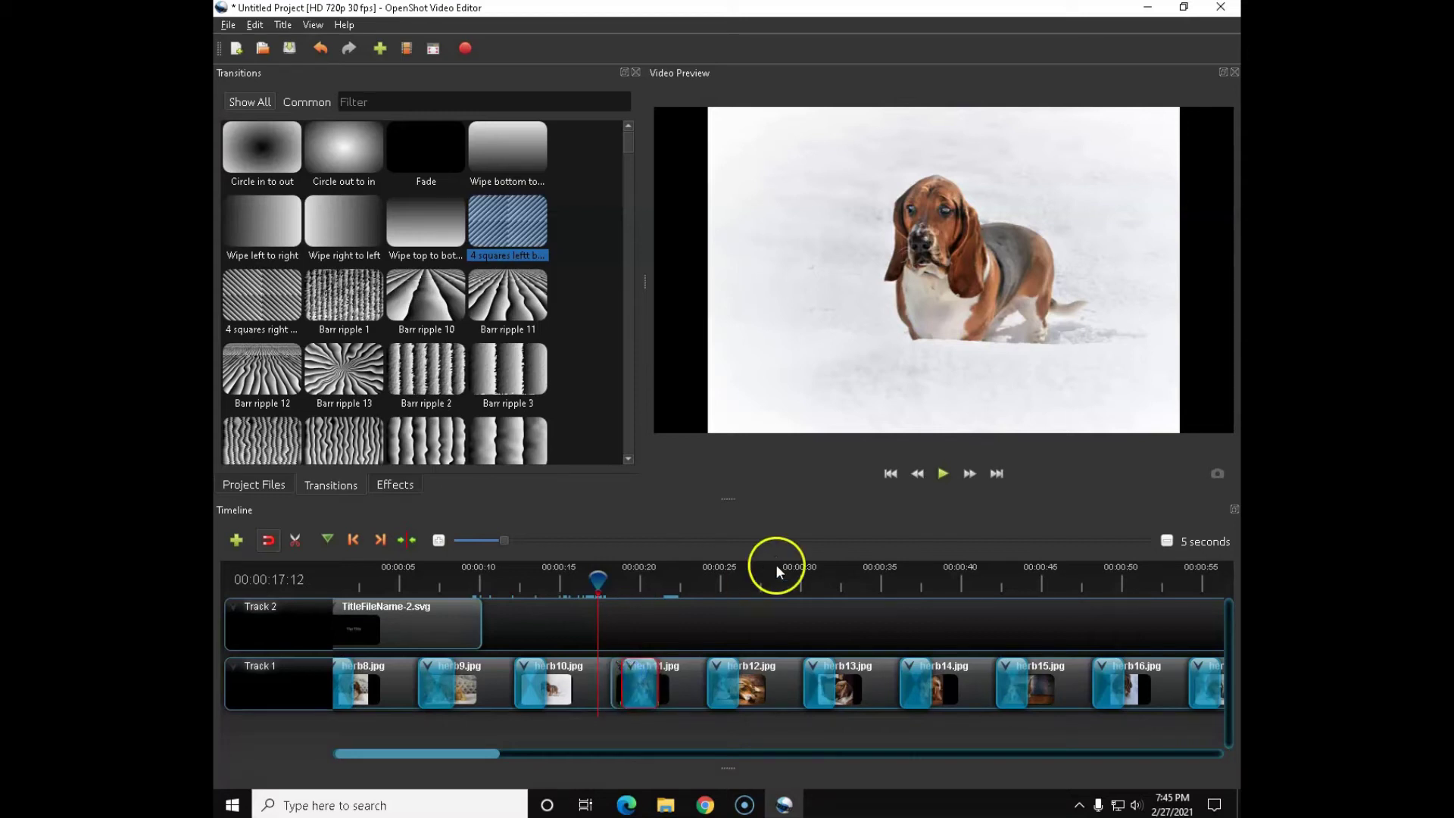
{"action": "left_click", "coordinate": [942, 474]}
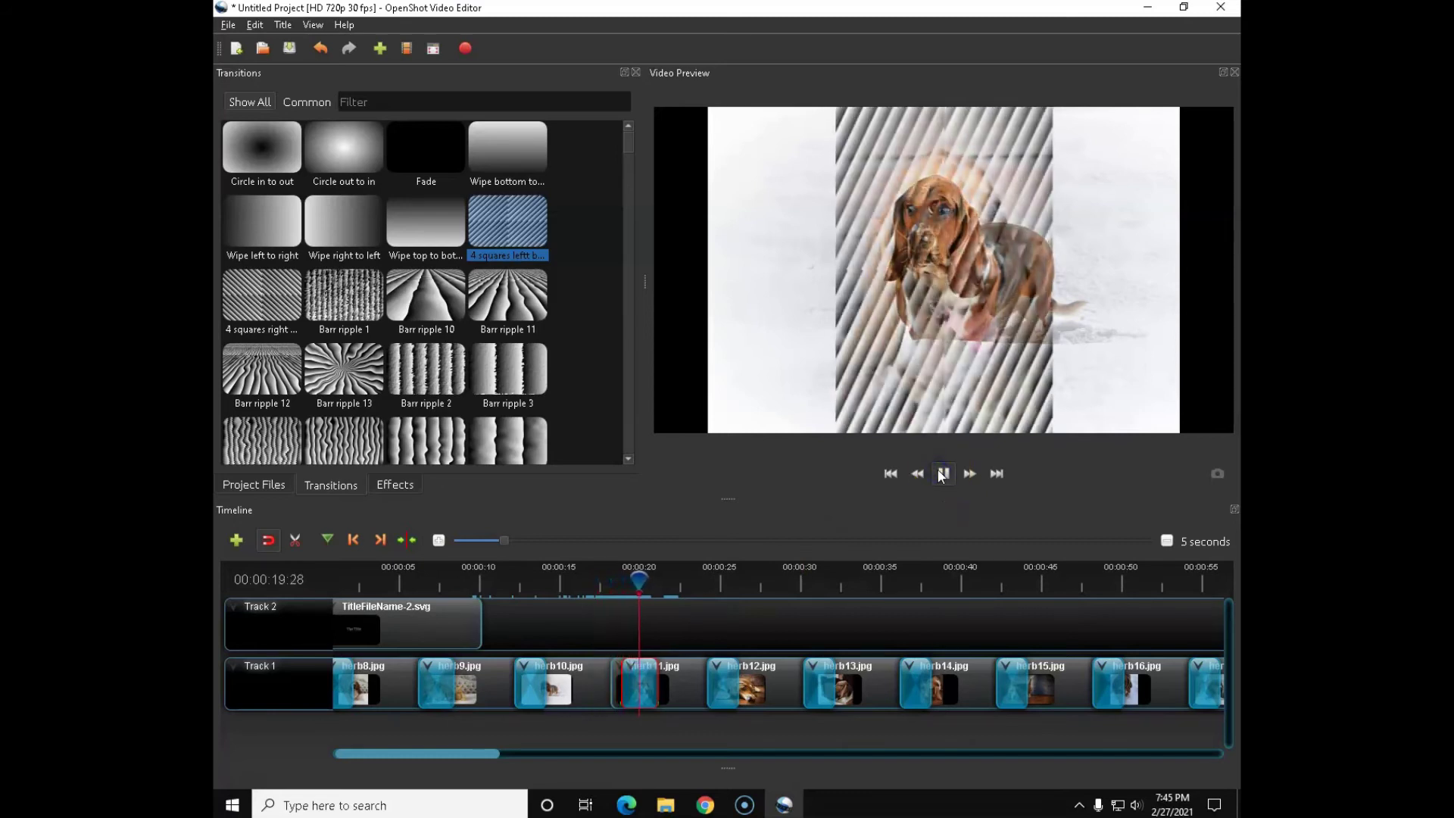
{"action": "left_click", "coordinate": [940, 475]}
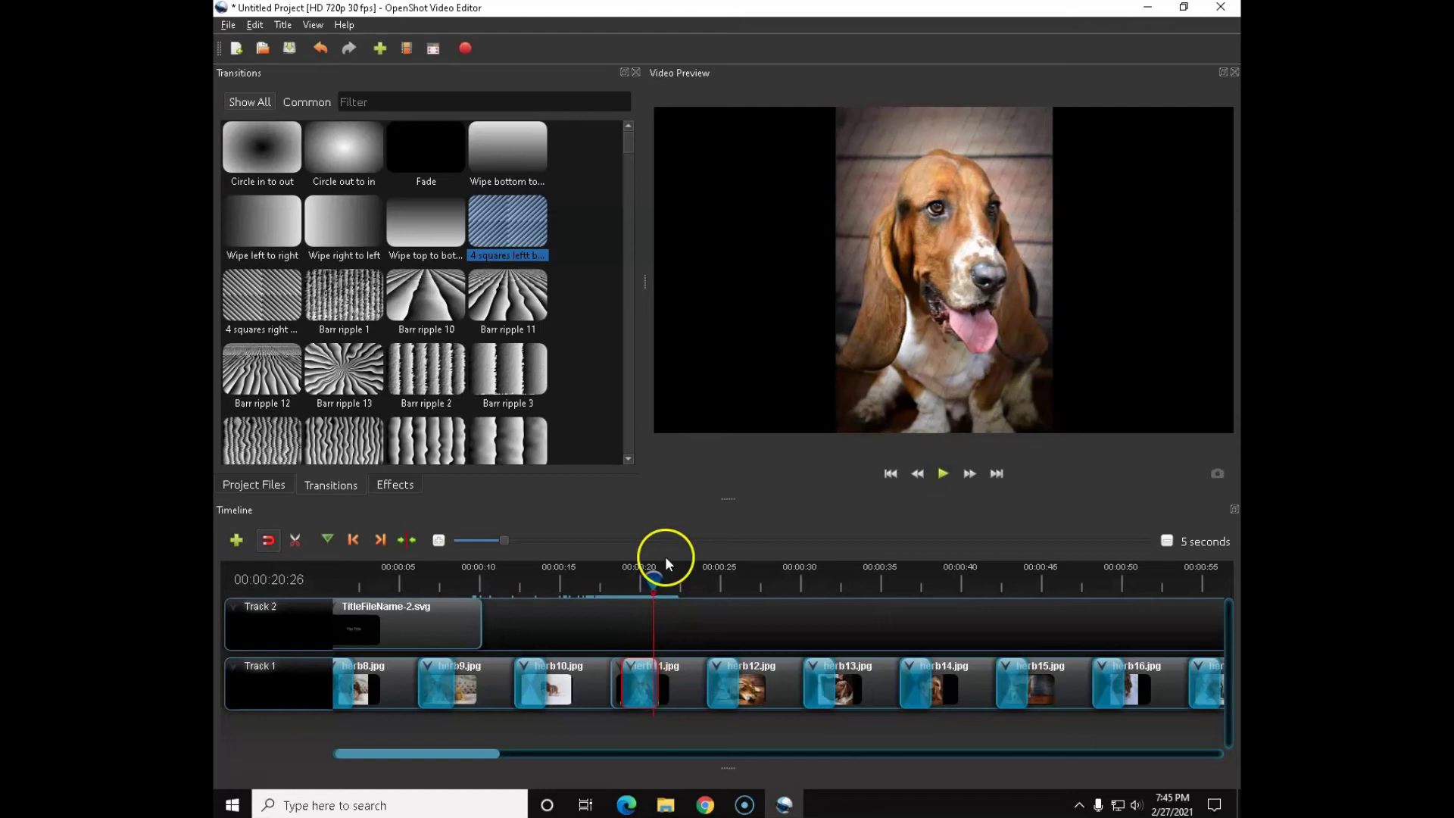
Set the timeline scale to 10 seconds and, with snapping enabled, move the herb11.jpg transition back to the image's start
{"action": "left_click_drag", "start_coordinate": [644, 577], "coordinate": [599, 577]}
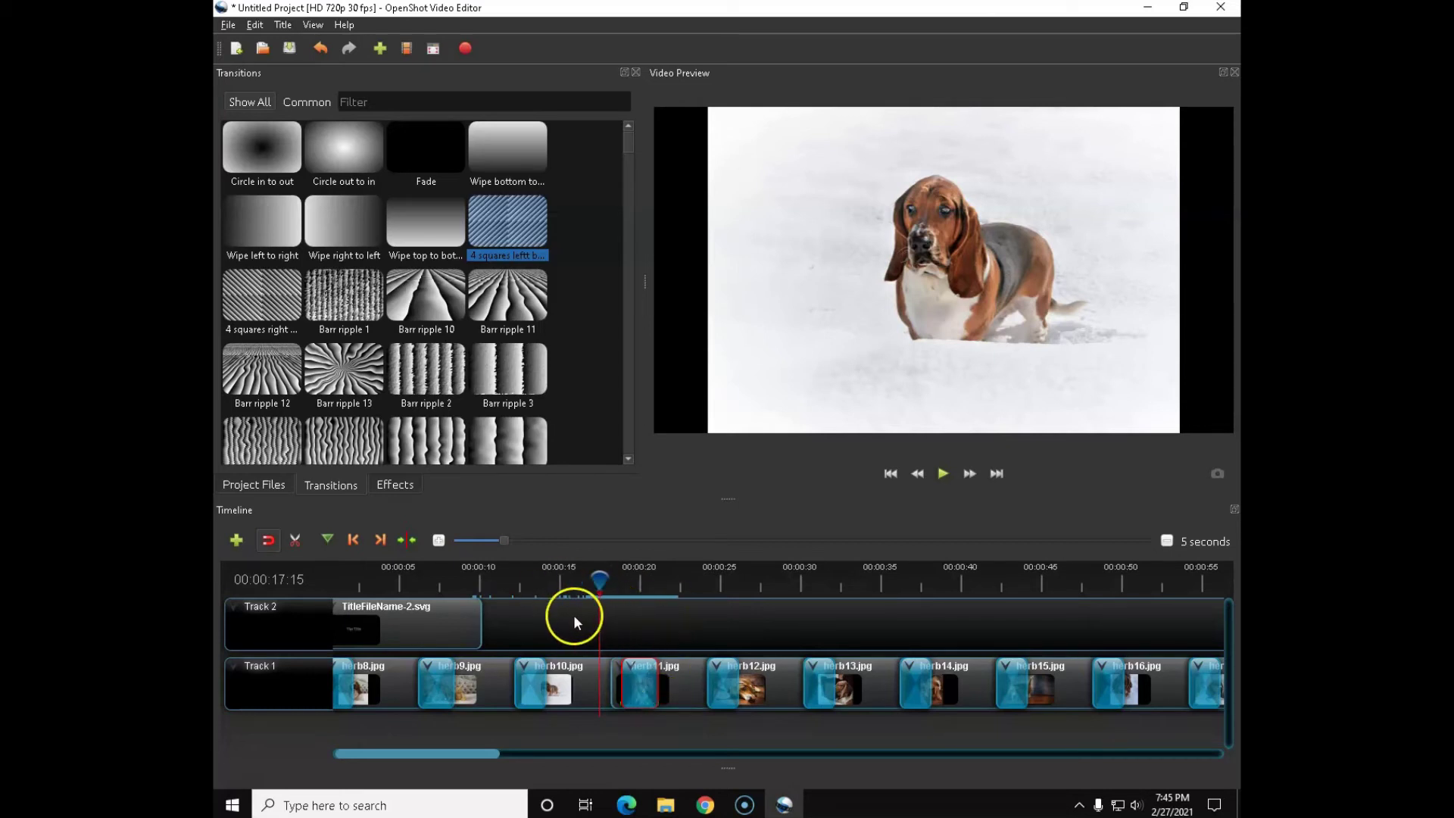
{"action": "left_click_drag", "start_coordinate": [502, 540], "coordinate": [525, 542]}
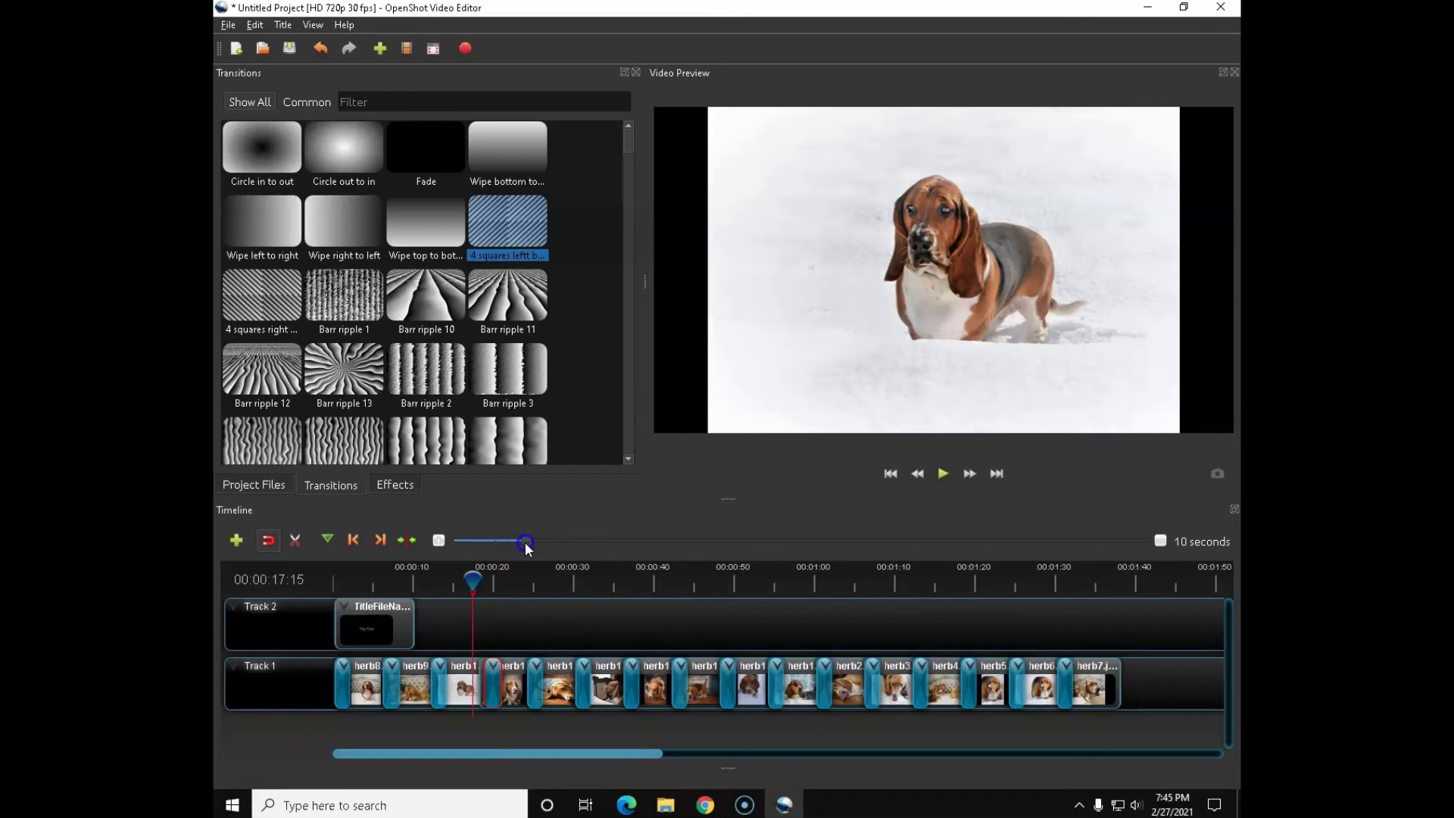
{"action": "left_click_drag", "start_coordinate": [493, 683], "coordinate": [500, 681]}
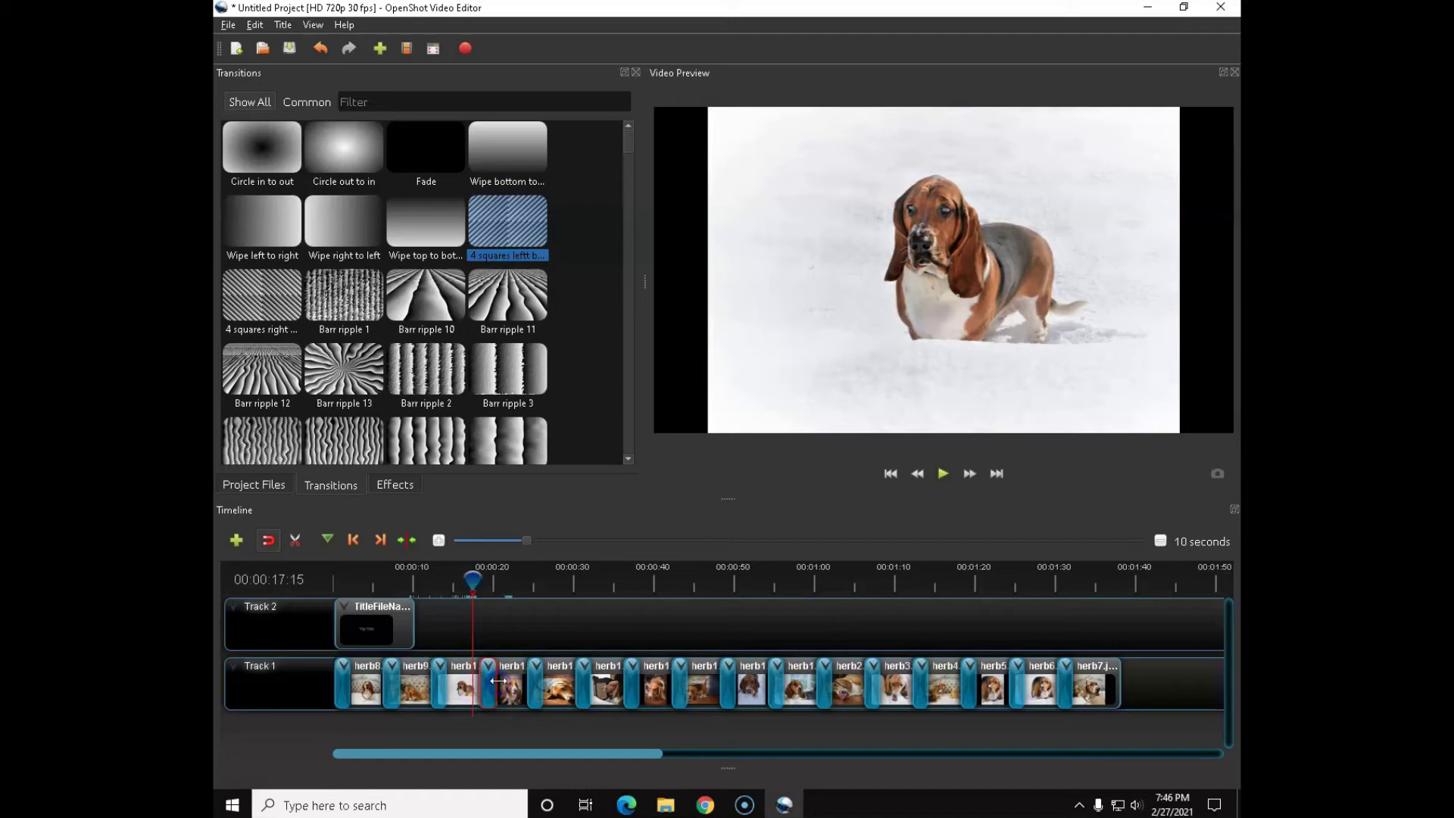
{"action": "mouse_move", "coordinate": [486, 679]}
{"action": "left_mouse_down"}
{"action": "mouse_move", "coordinate": [470, 691]}
{"action": "mouse_move", "coordinate": [495, 684]}
{"action": "left_mouse_up"}
{"action": "left_click", "coordinate": [267, 538]}
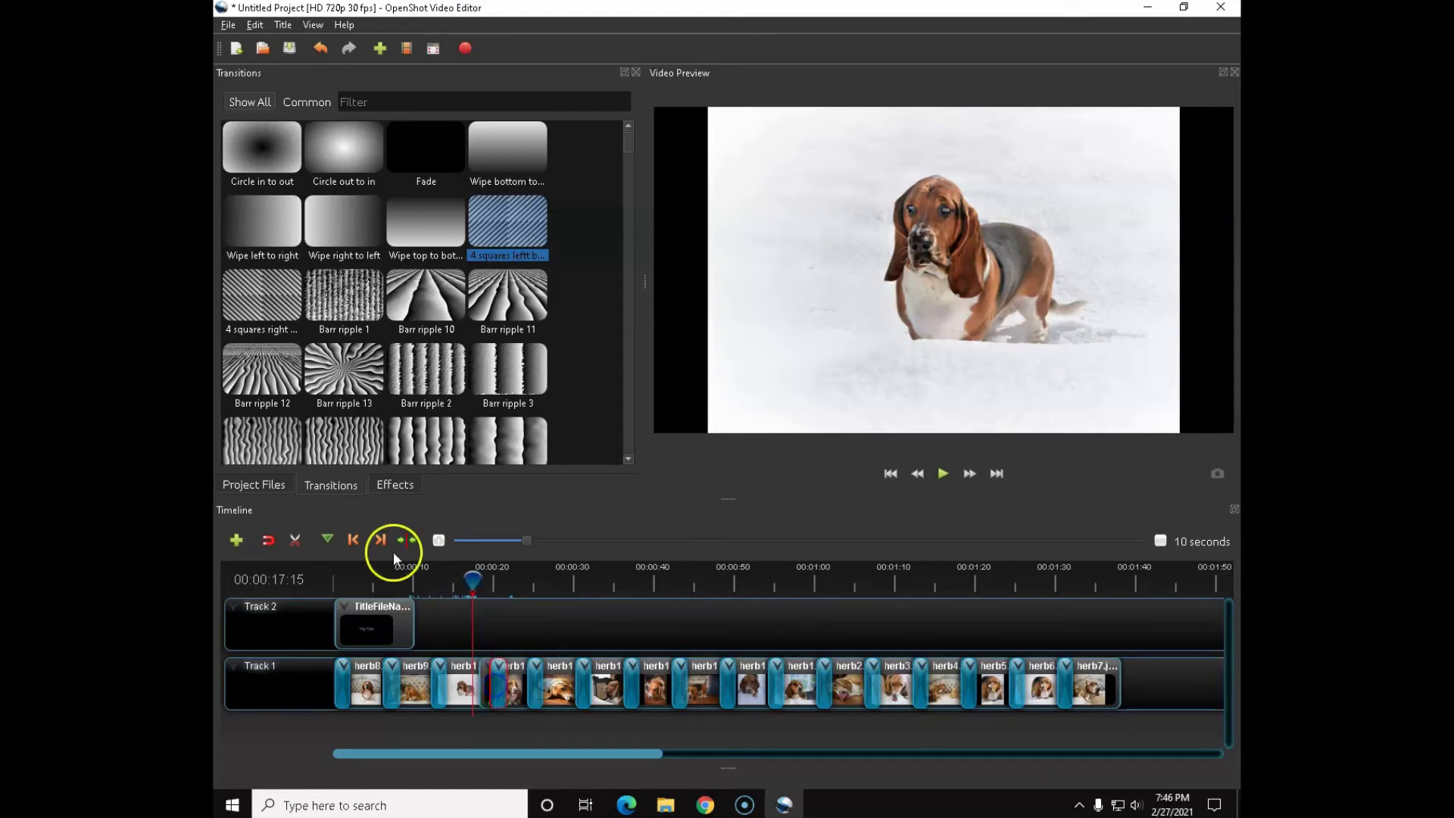
{"action": "left_click", "coordinate": [266, 540]}
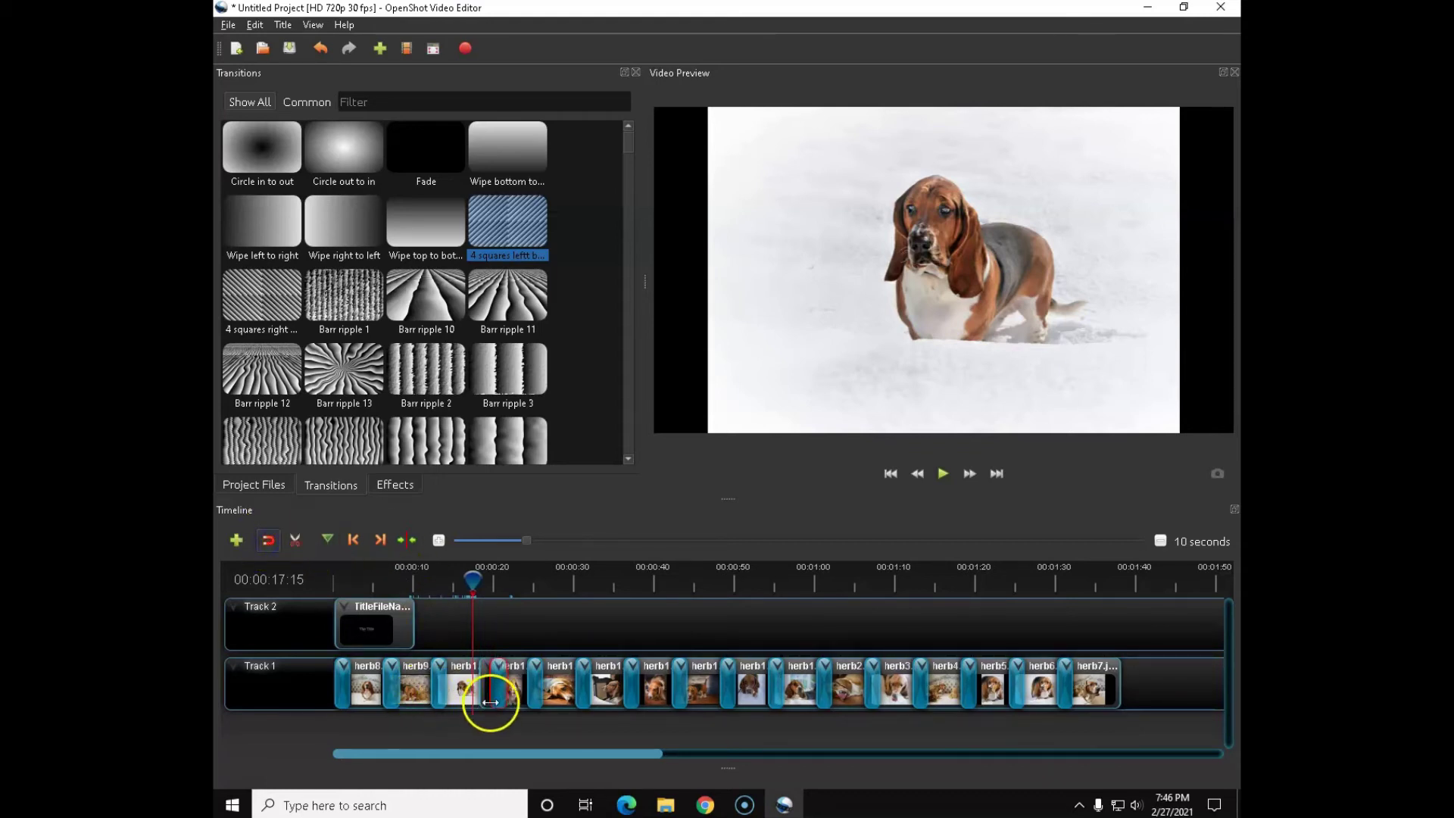
{"action": "left_click_drag", "start_coordinate": [496, 687], "coordinate": [488, 684]}
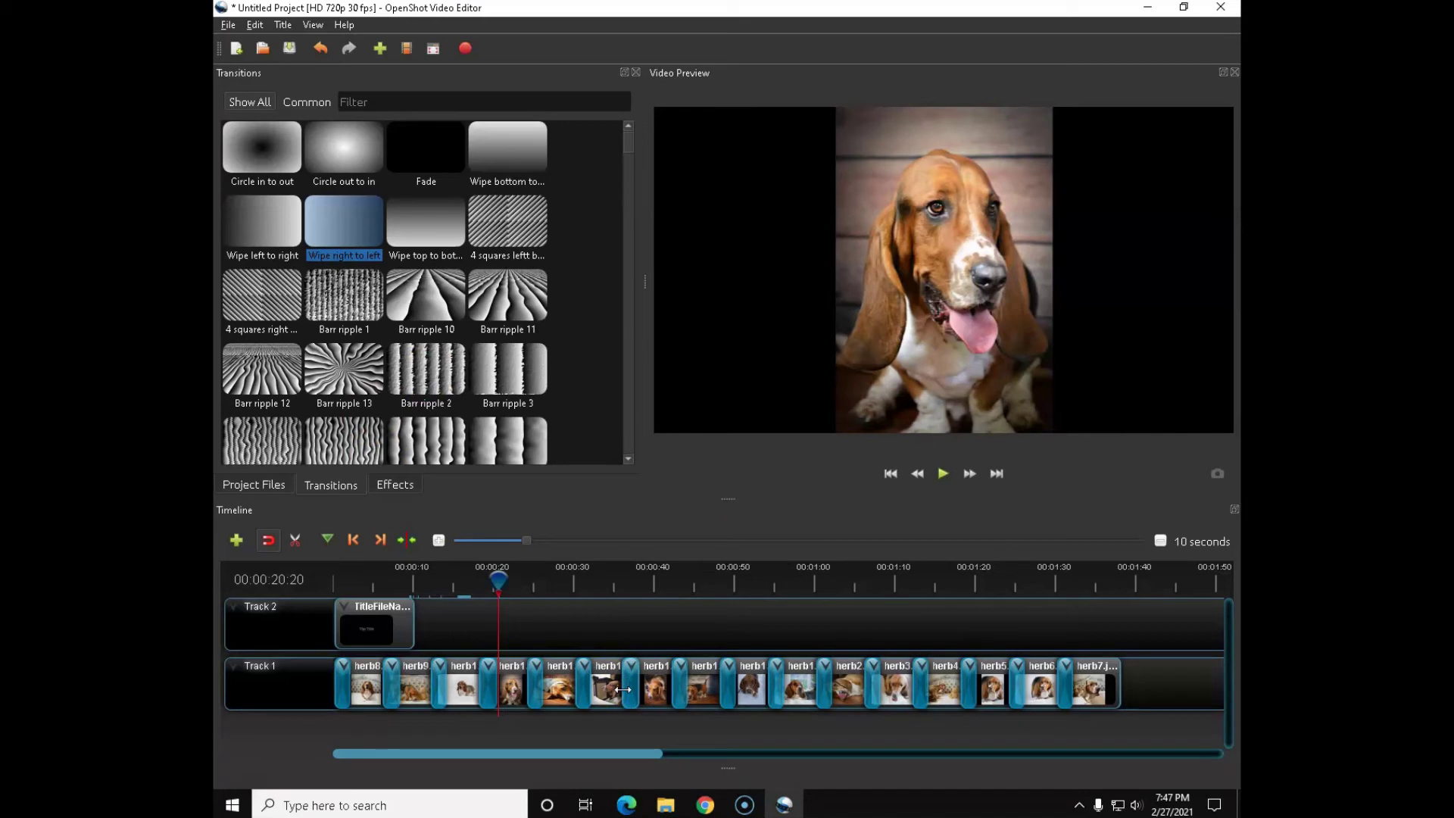
Delete everything from the timeline and add all project files to Track 2 with an image length of 10 seconds and no transition
{"action": "key", "text": "ctrl+a"}
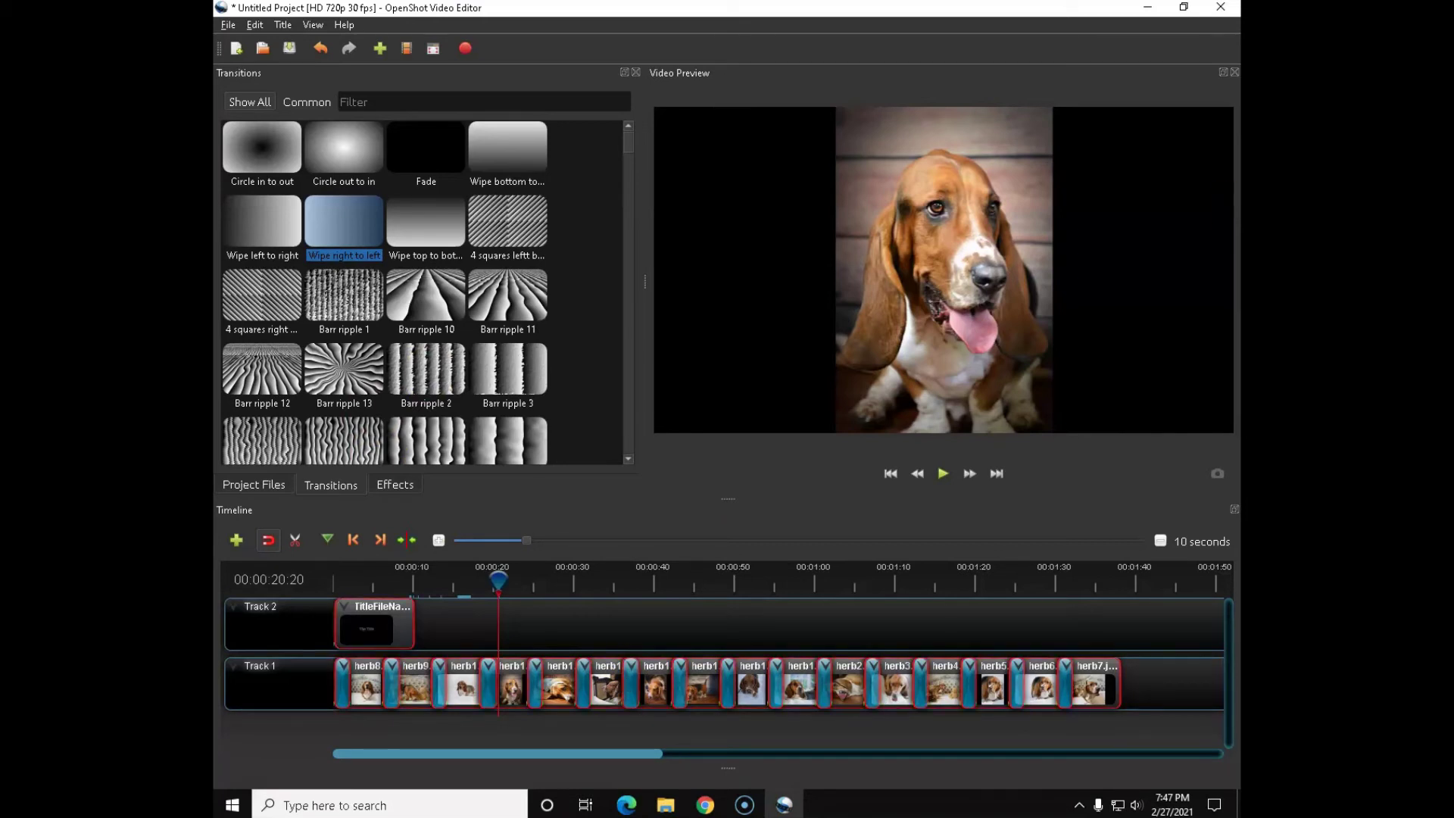
{"action": "key", "text": "Delete"}
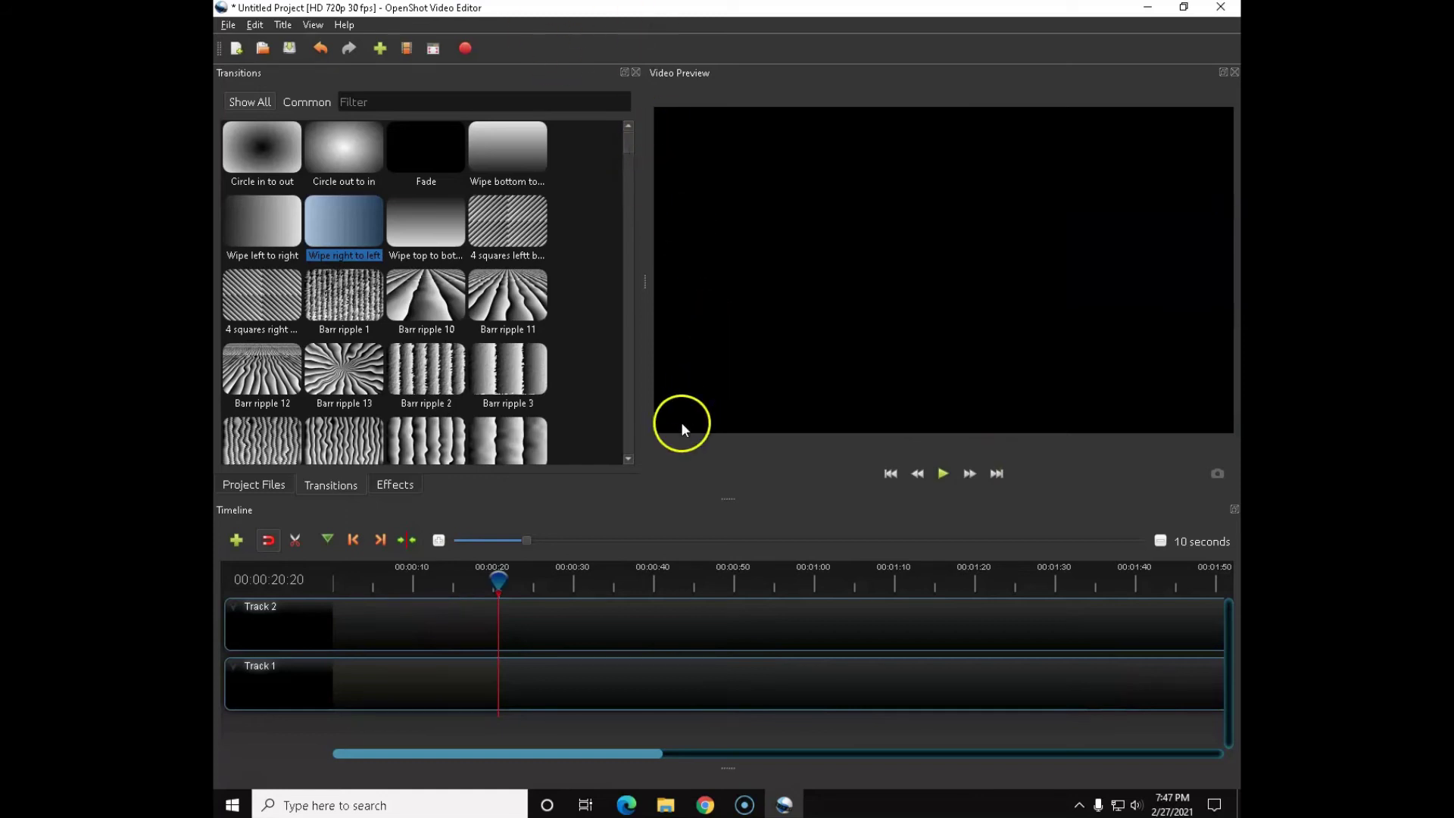
{"action": "left_click", "coordinate": [240, 485]}
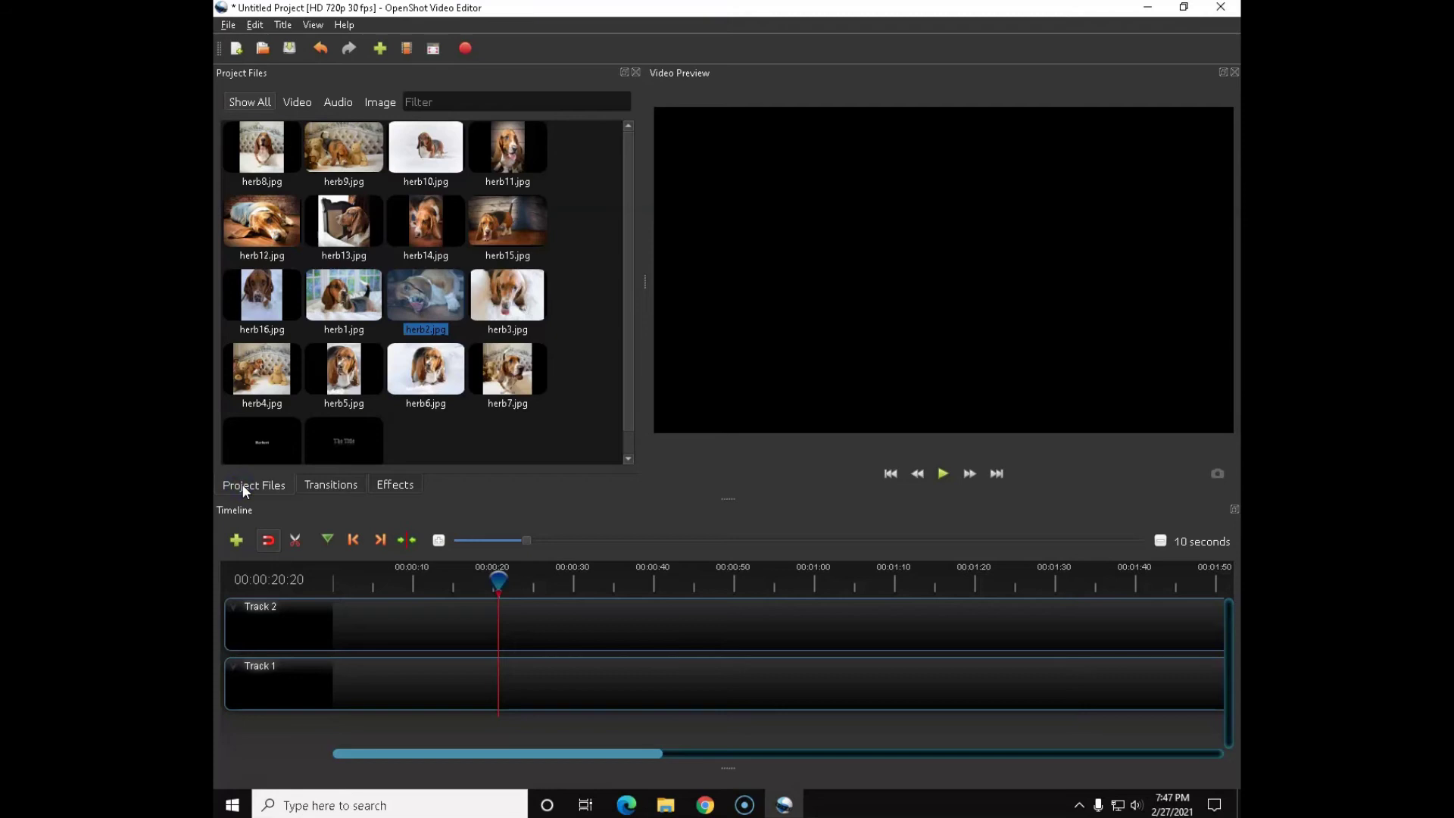
{"action": "left_click", "coordinate": [246, 101]}
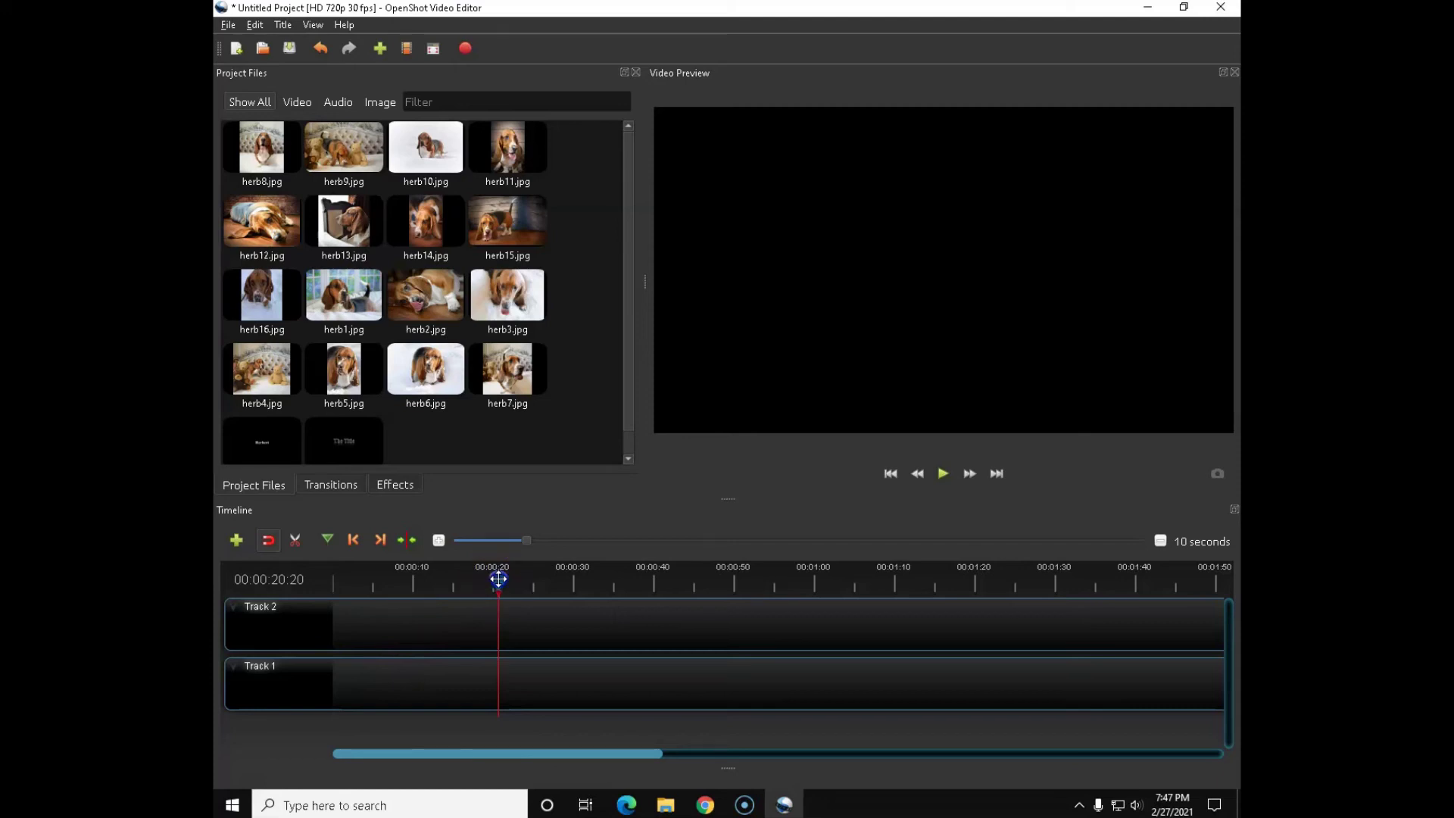
{"action": "left_click", "coordinate": [405, 278]}
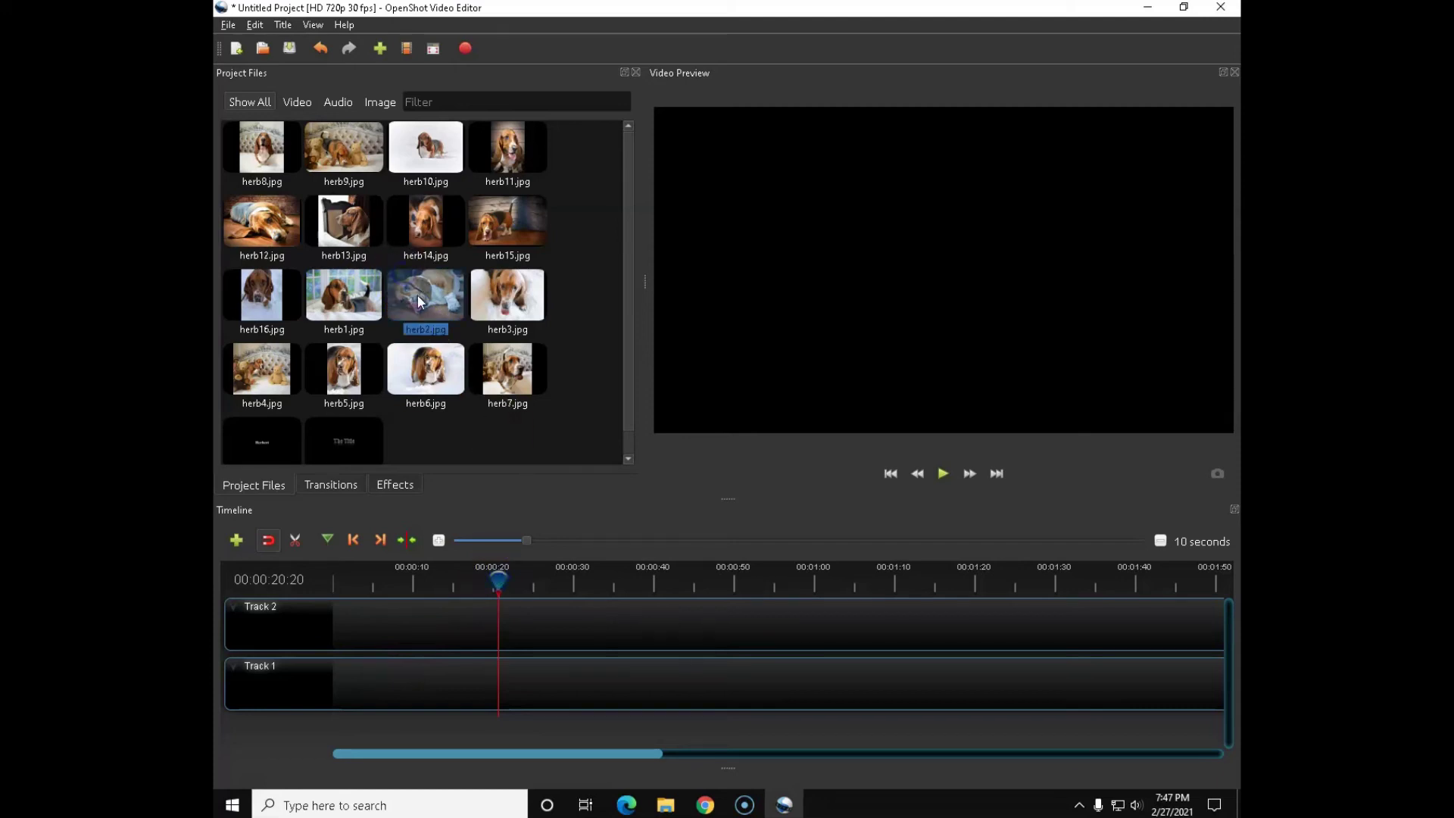
{"action": "key", "text": "ctrl+a"}
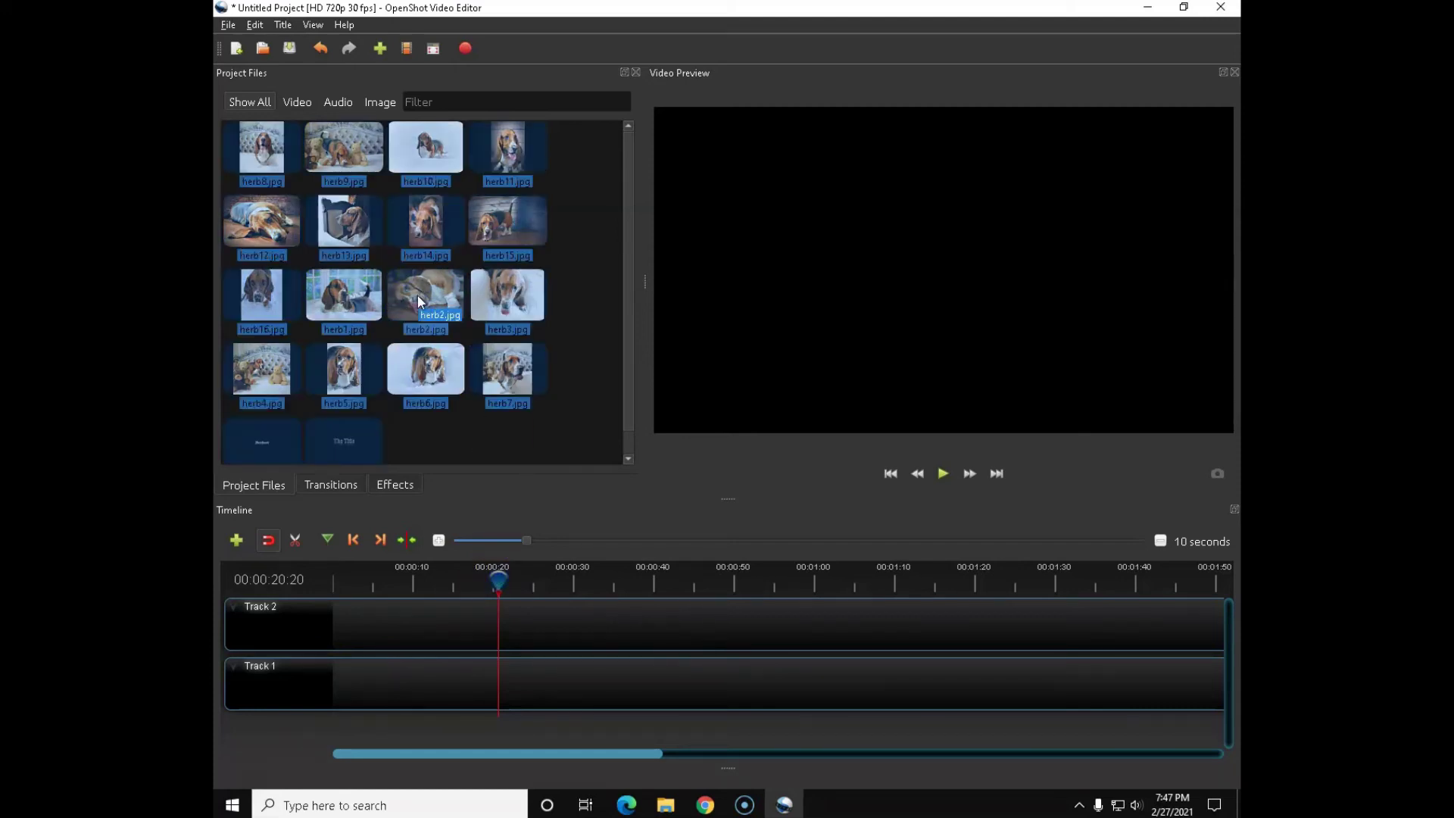
{"action": "right_click", "coordinate": [418, 294]}
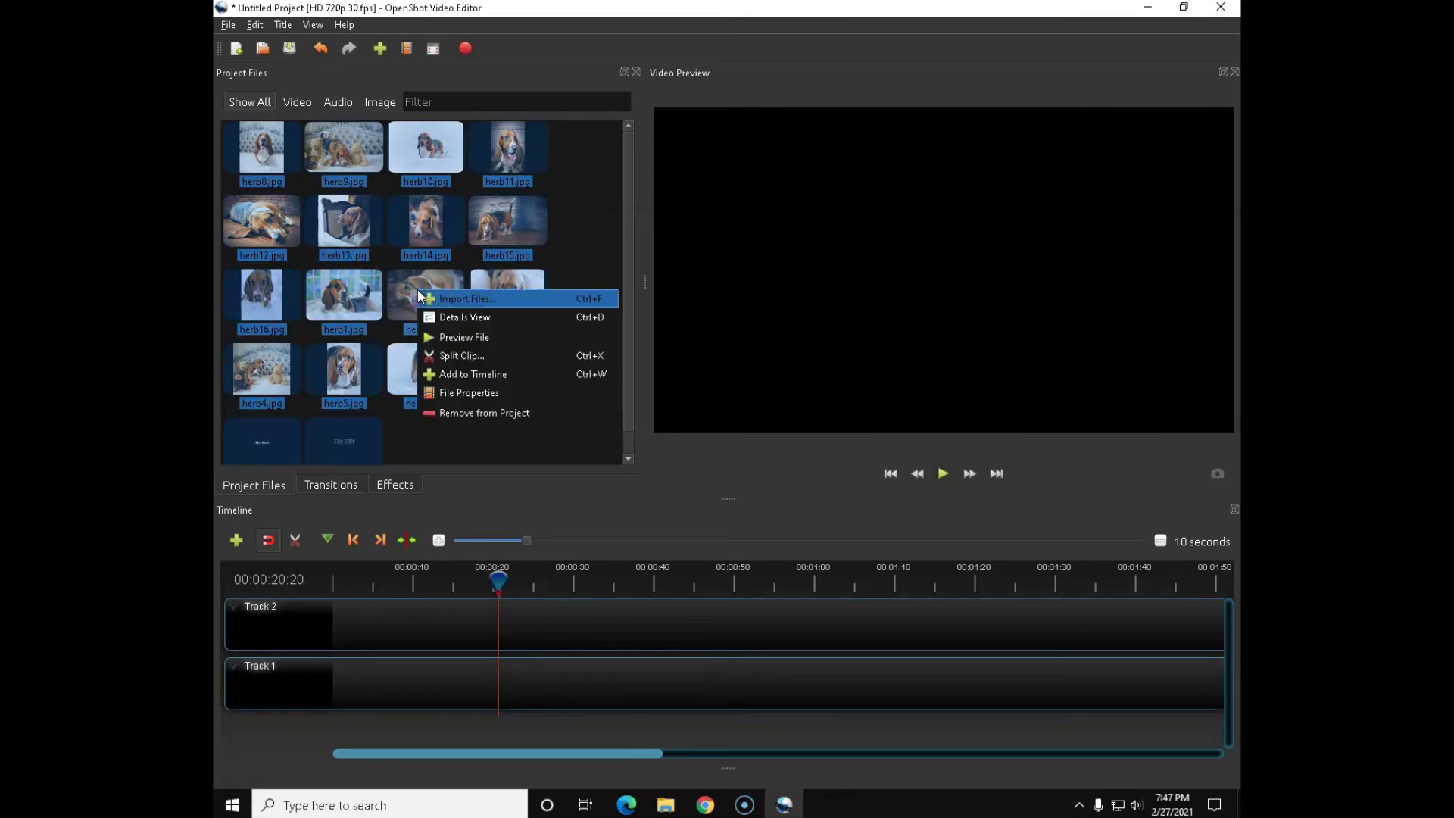
{"action": "left_click", "coordinate": [444, 375]}
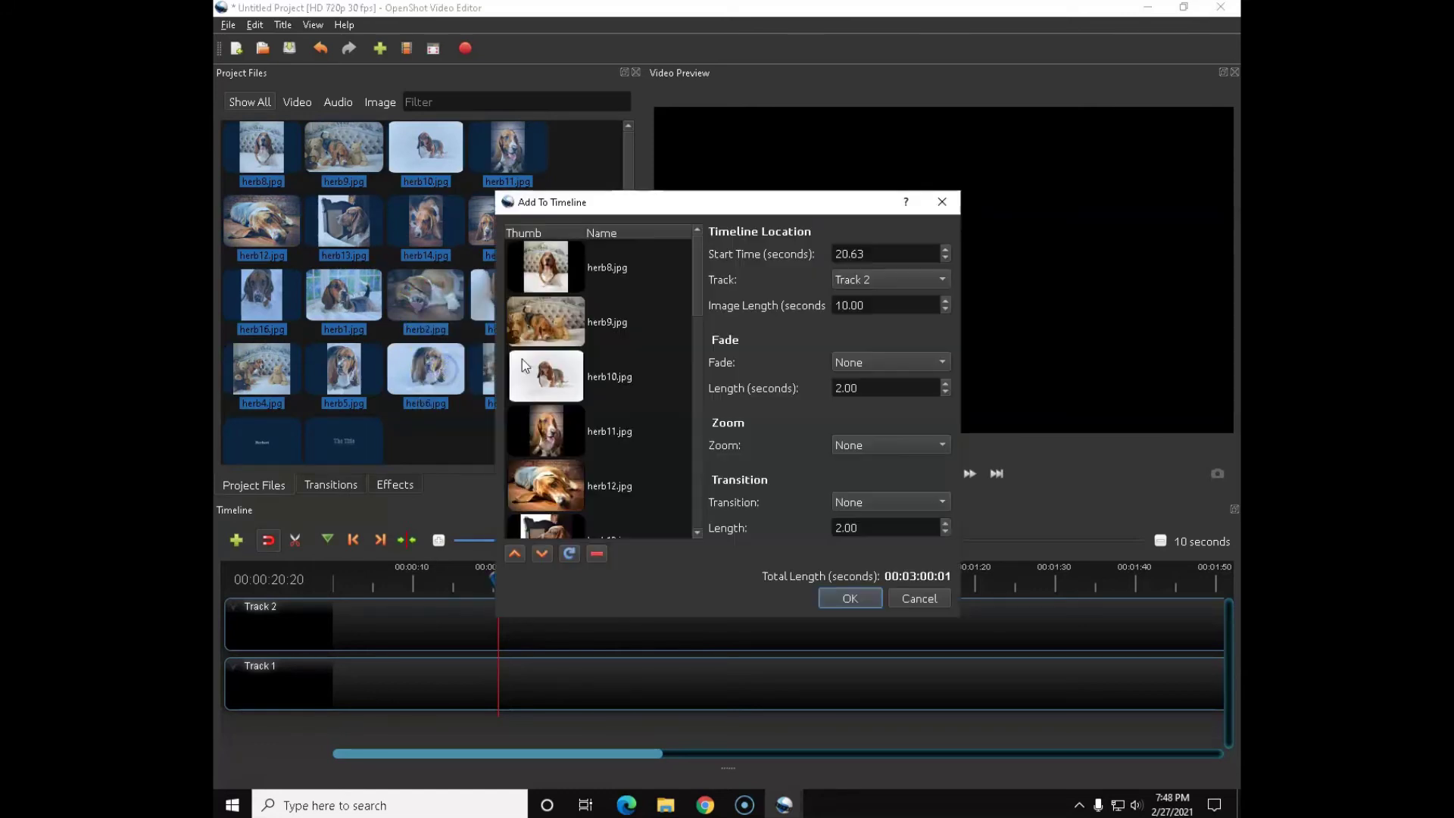
{"action": "left_click", "coordinate": [830, 598]}
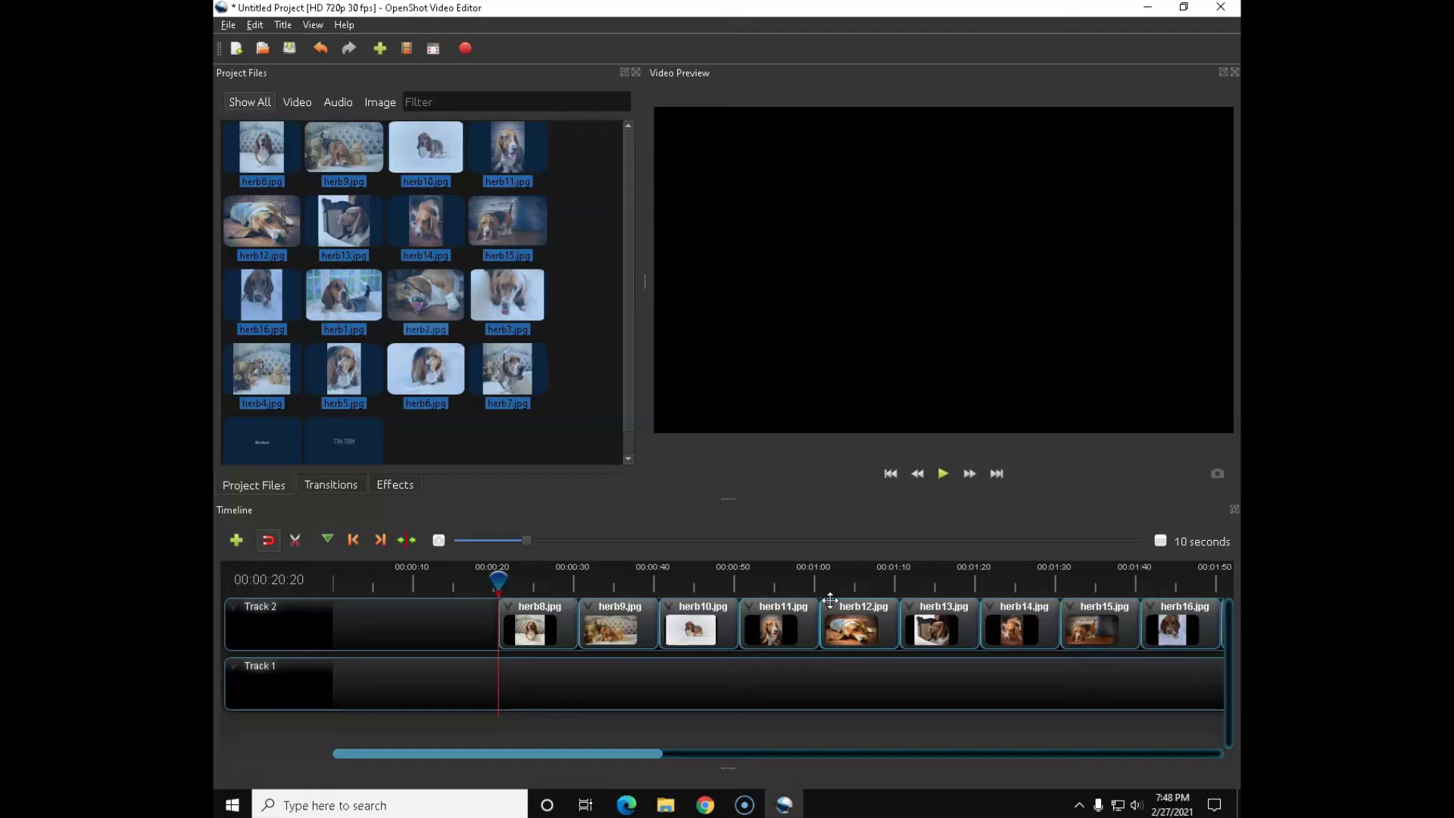
Return the playhead to the beginning and move all the clips together to the start of Track 2
{"action": "left_click", "coordinate": [408, 675]}
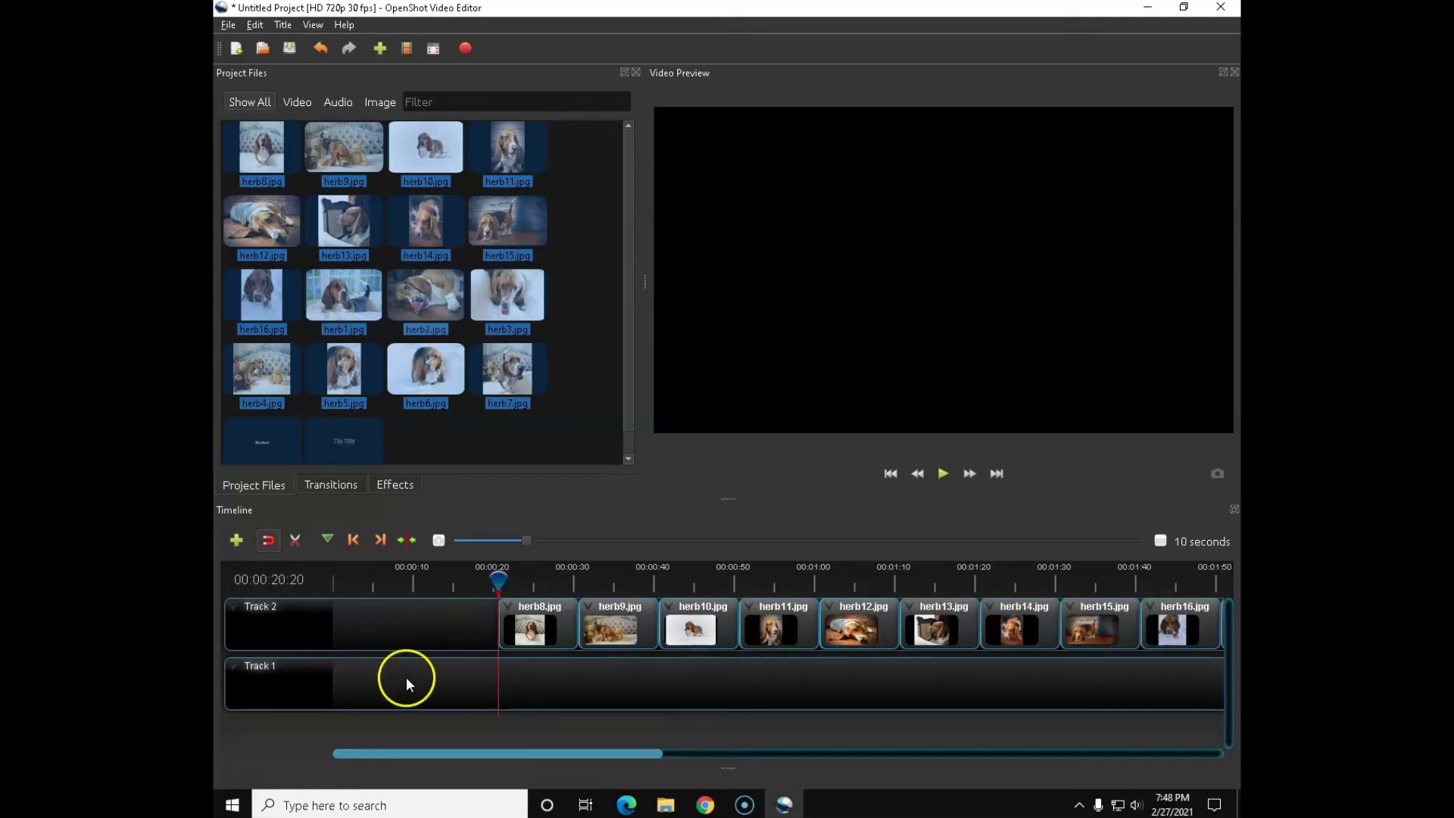
{"action": "left_click_drag", "start_coordinate": [498, 579], "coordinate": [283, 565]}
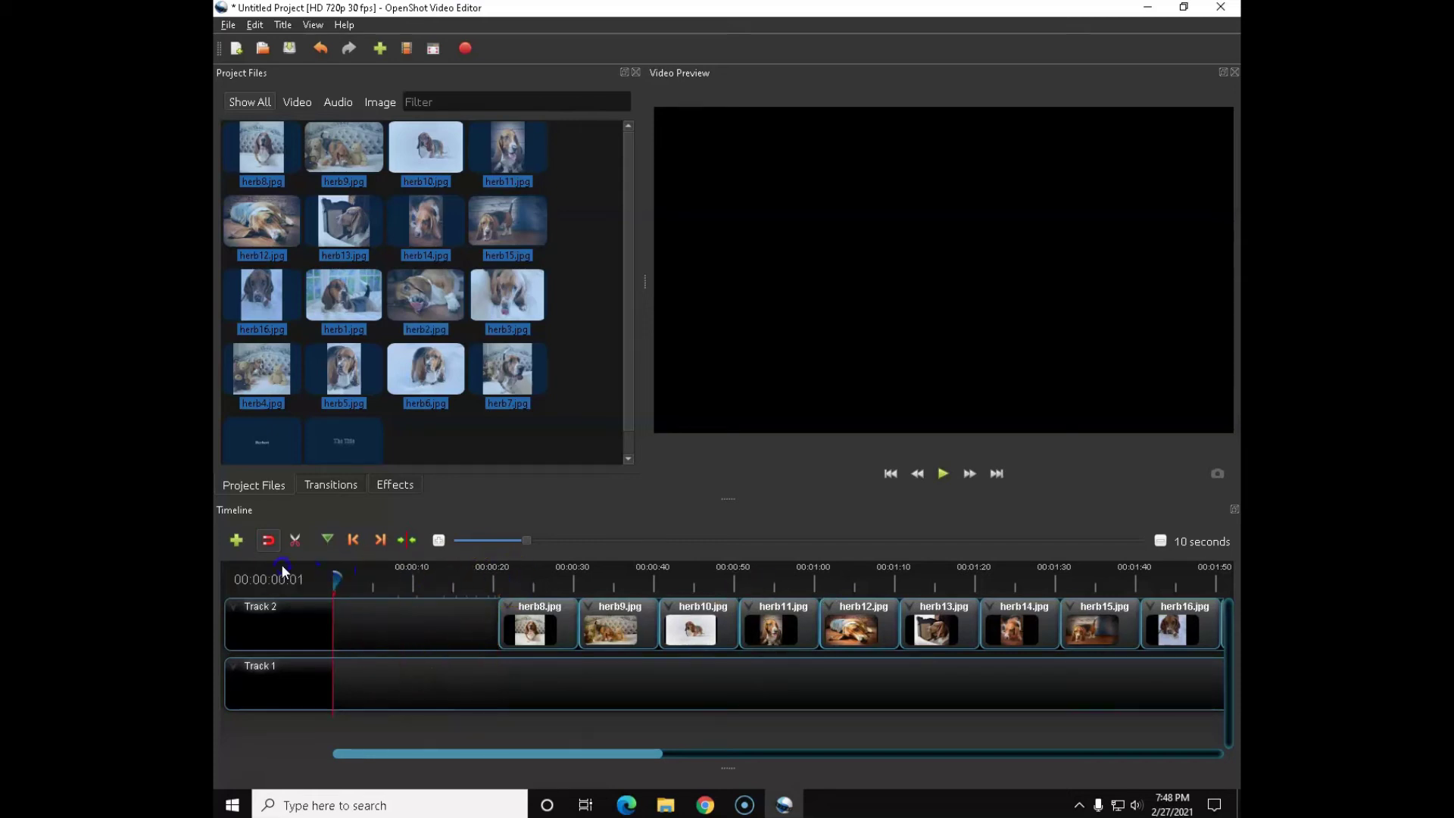
{"action": "left_click", "coordinate": [693, 629]}
{"action": "key", "text": "ctrl+a"}
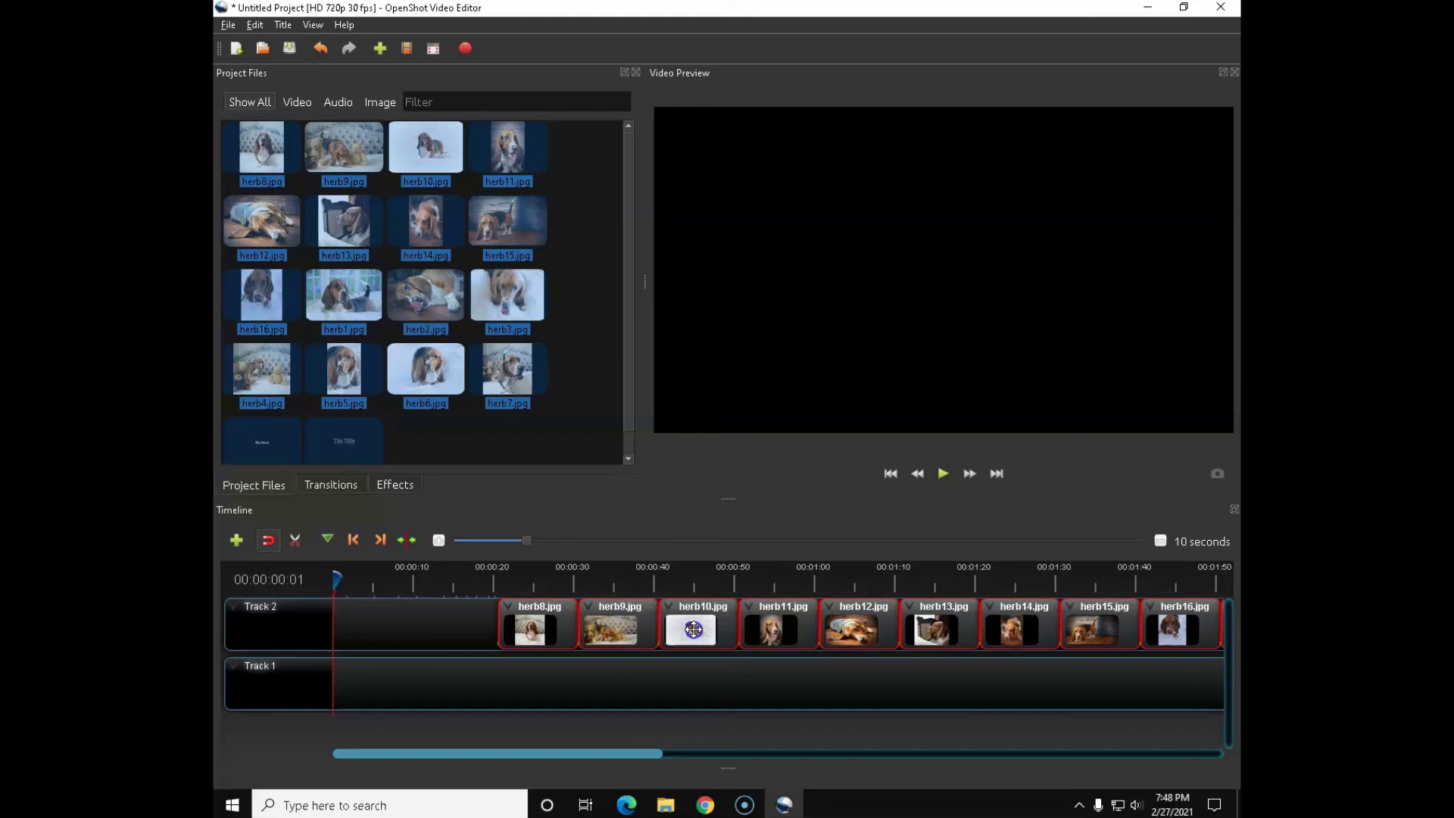
{"action": "left_click_drag", "start_coordinate": [693, 629], "coordinate": [624, 629]}
{"action": "left_click_drag", "start_coordinate": [570, 627], "coordinate": [522, 626]}
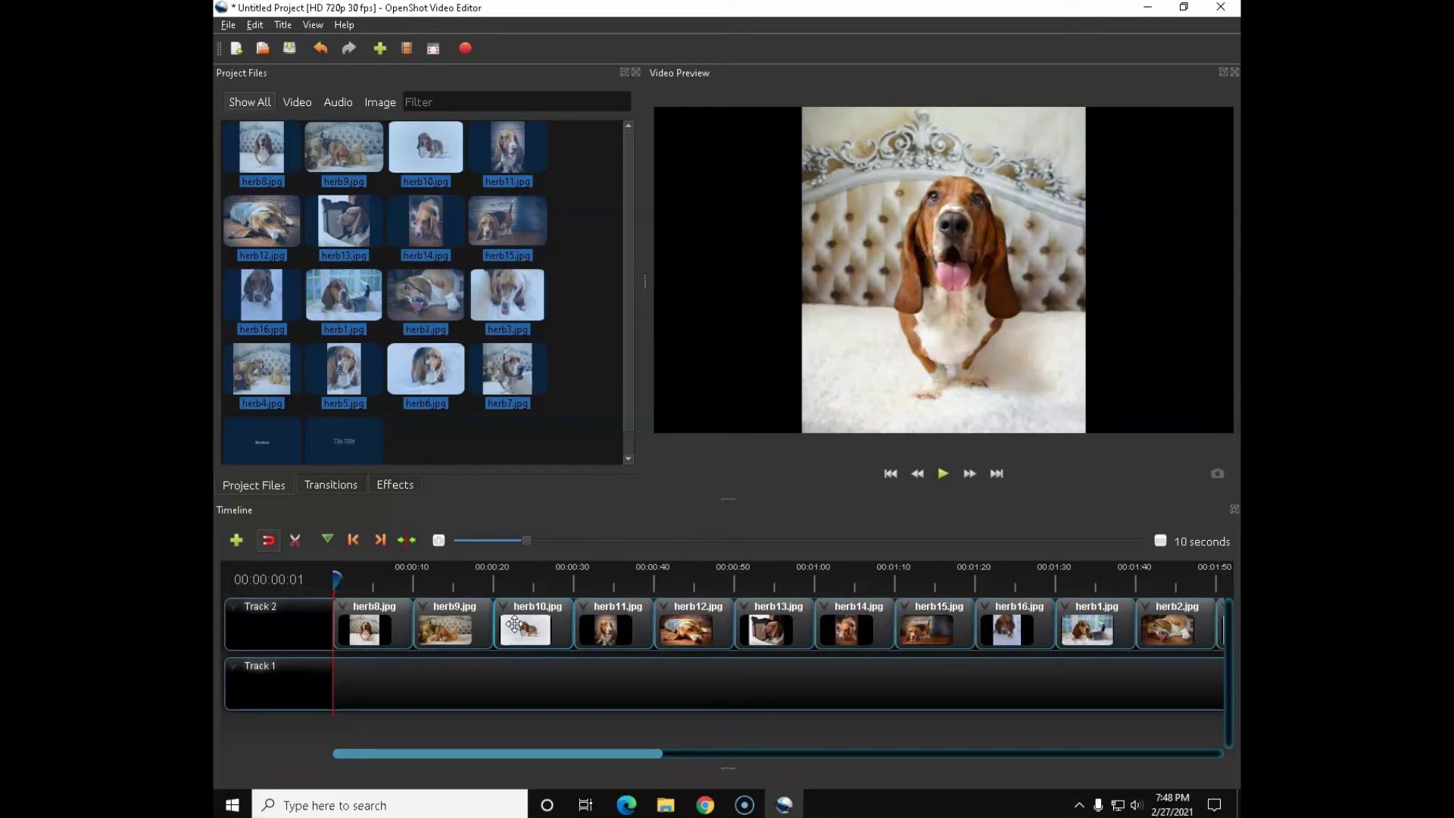
{"action": "left_click", "coordinate": [670, 555]}
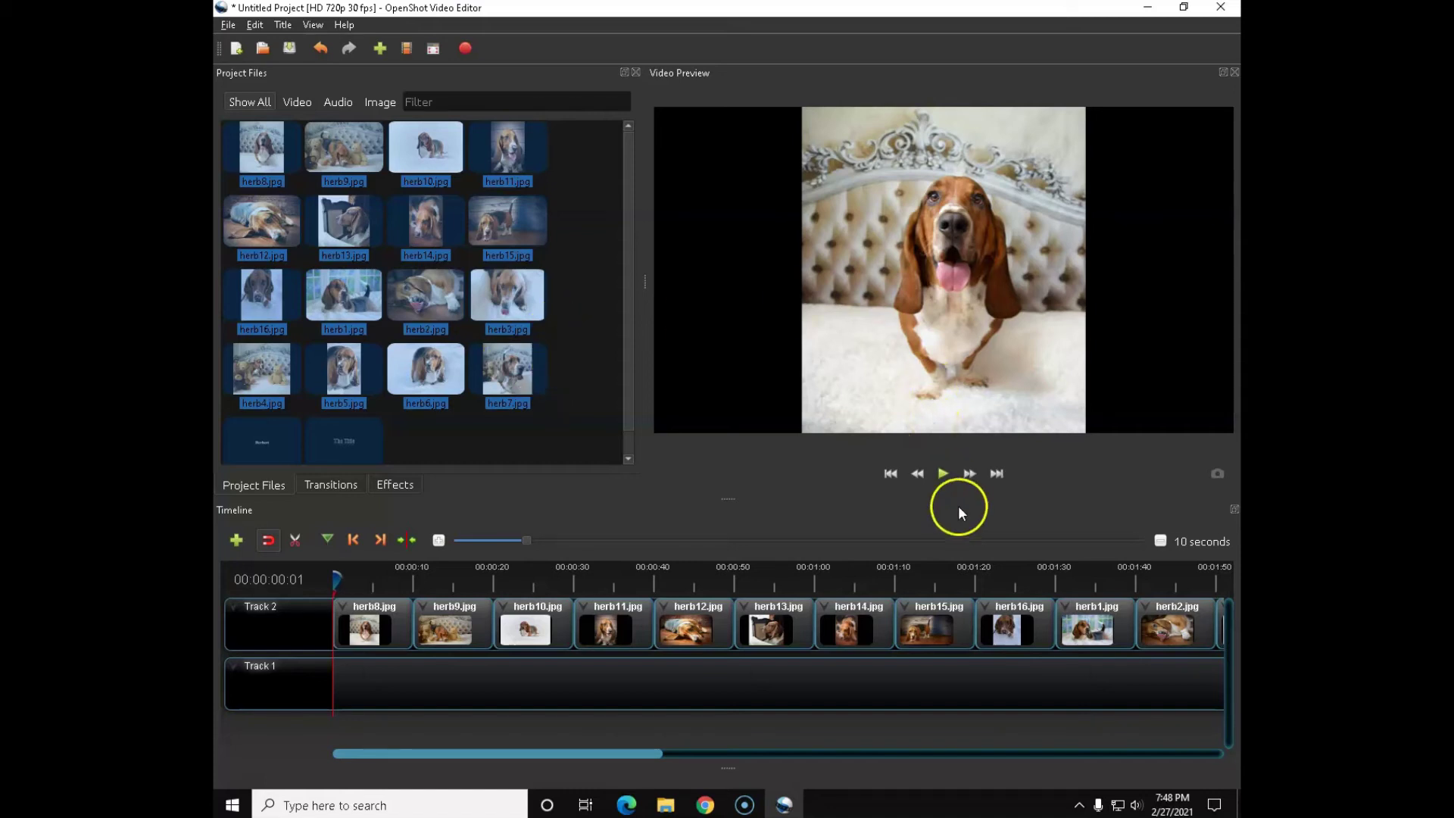
Play the slideshow from the beginning for about 7 seconds to check the herb8.jpg image
{"action": "left_click", "coordinate": [937, 474]}
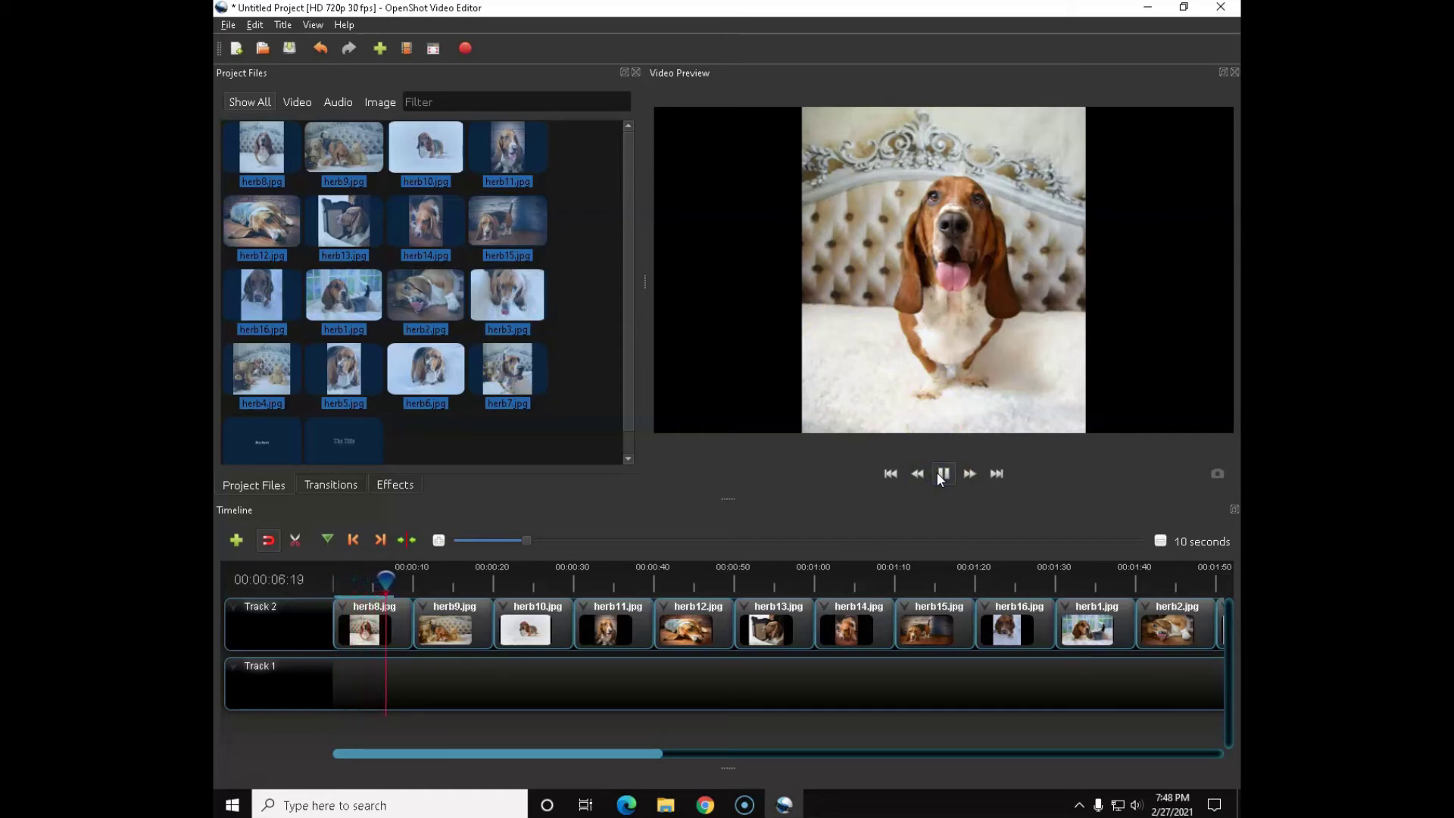
{"action": "left_click", "coordinate": [941, 473]}
{"action": "left_click", "coordinate": [353, 617]}
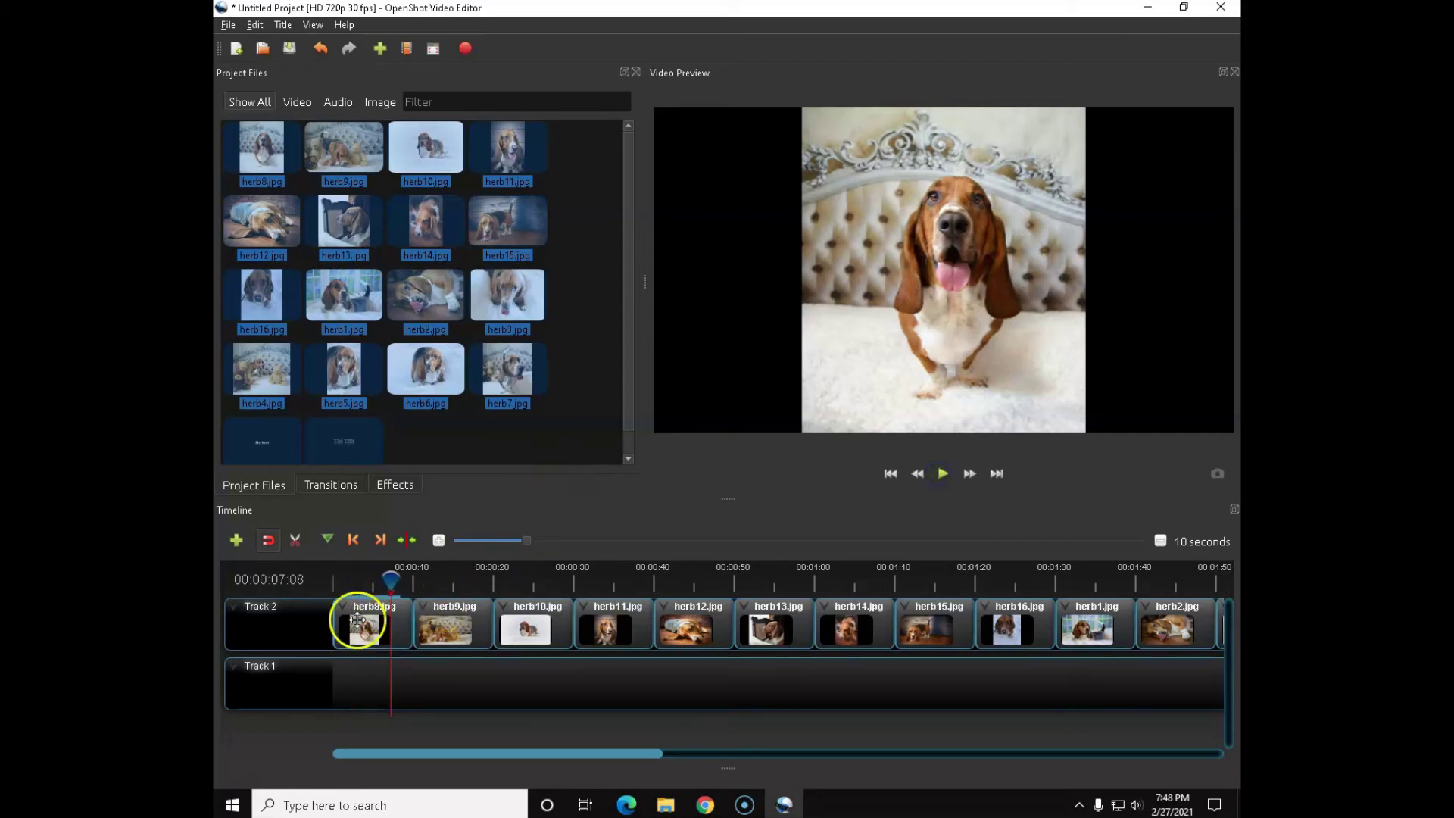
Delete all clips from the timeline and add only herb9.jpg to Track 1
{"action": "key", "text": "ctrl+a"}
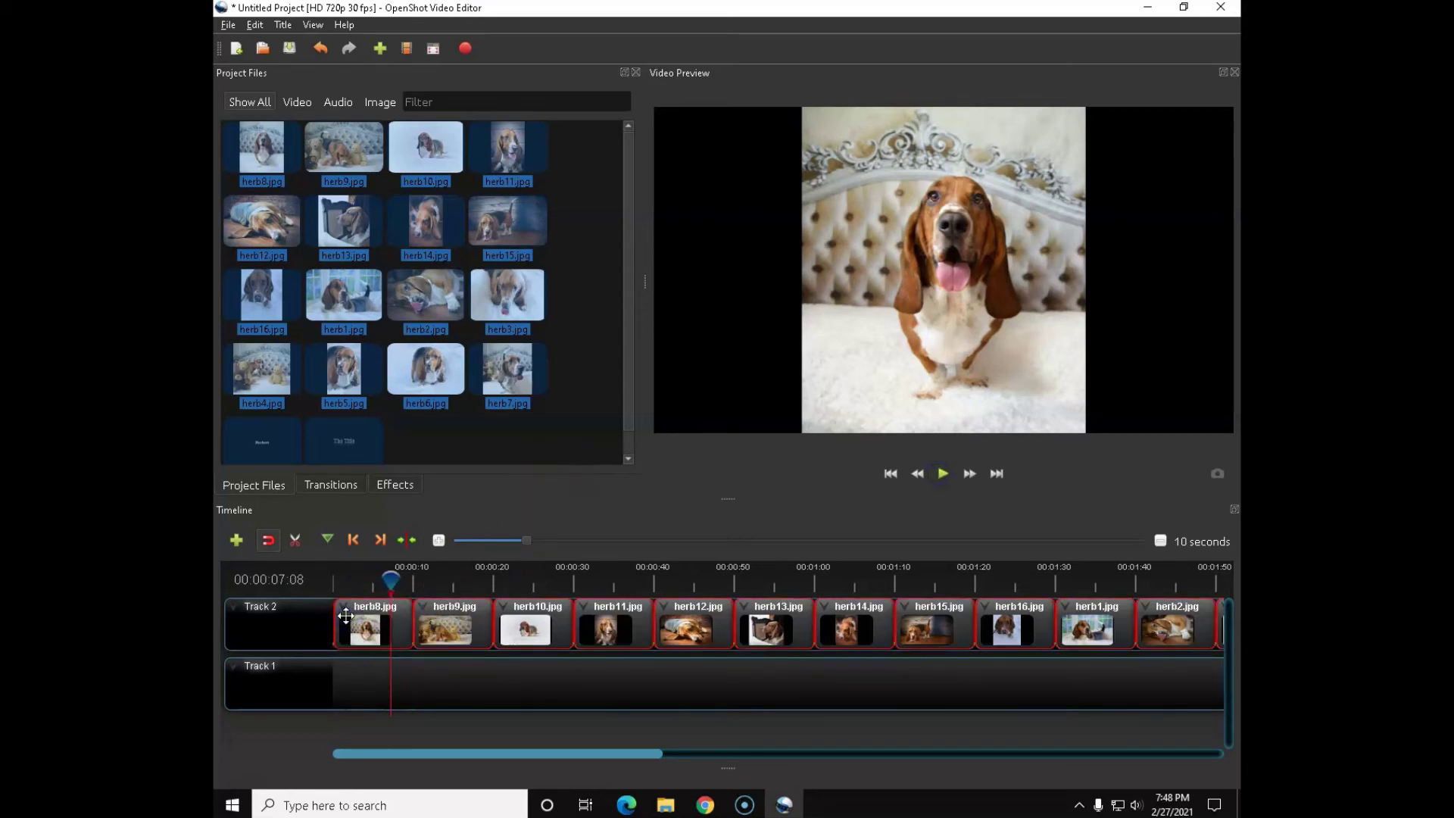
{"action": "key", "text": "Delete"}
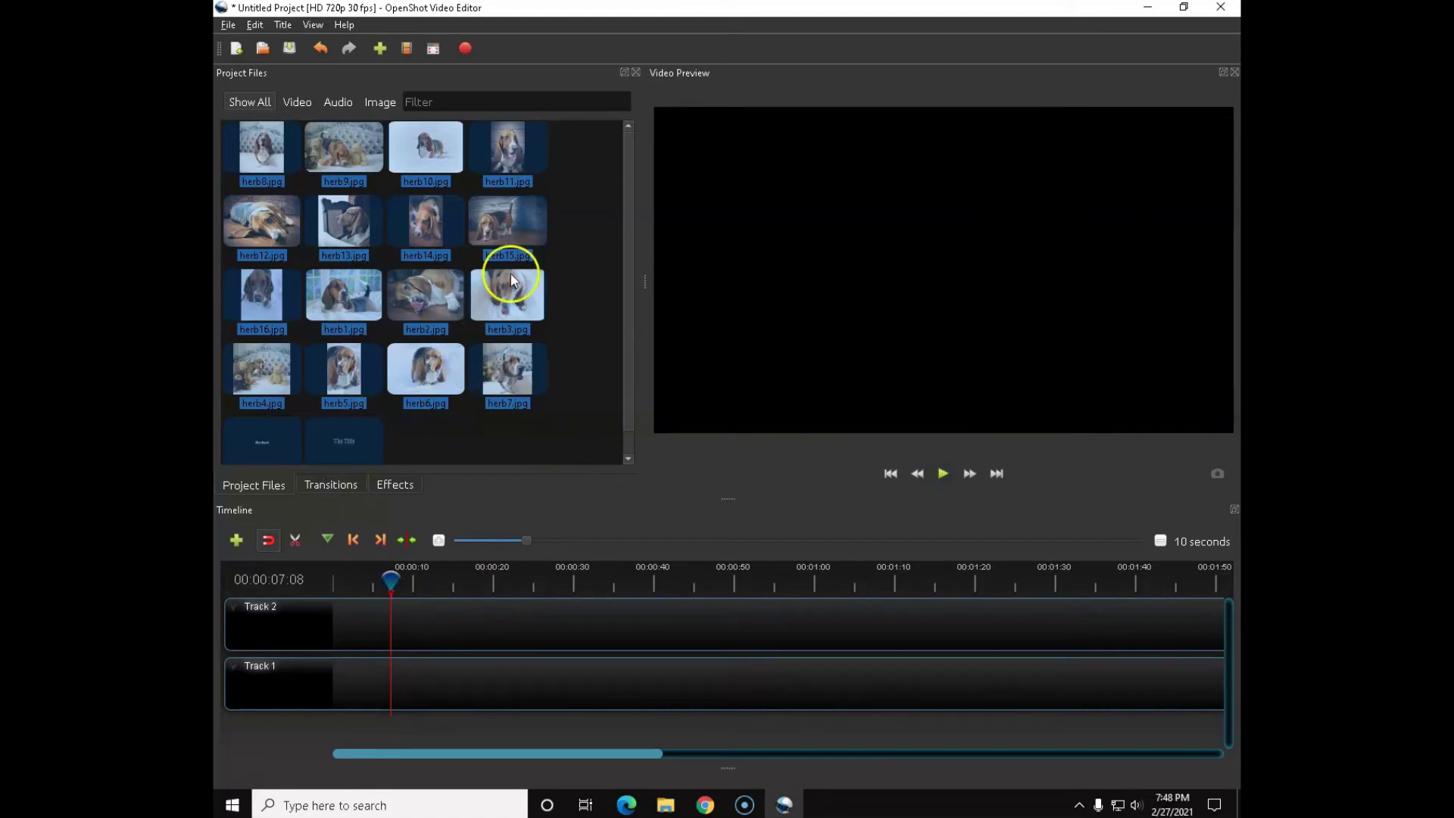
{"action": "left_click", "coordinate": [597, 293]}
{"action": "left_click_drag", "start_coordinate": [340, 145], "coordinate": [364, 677]}
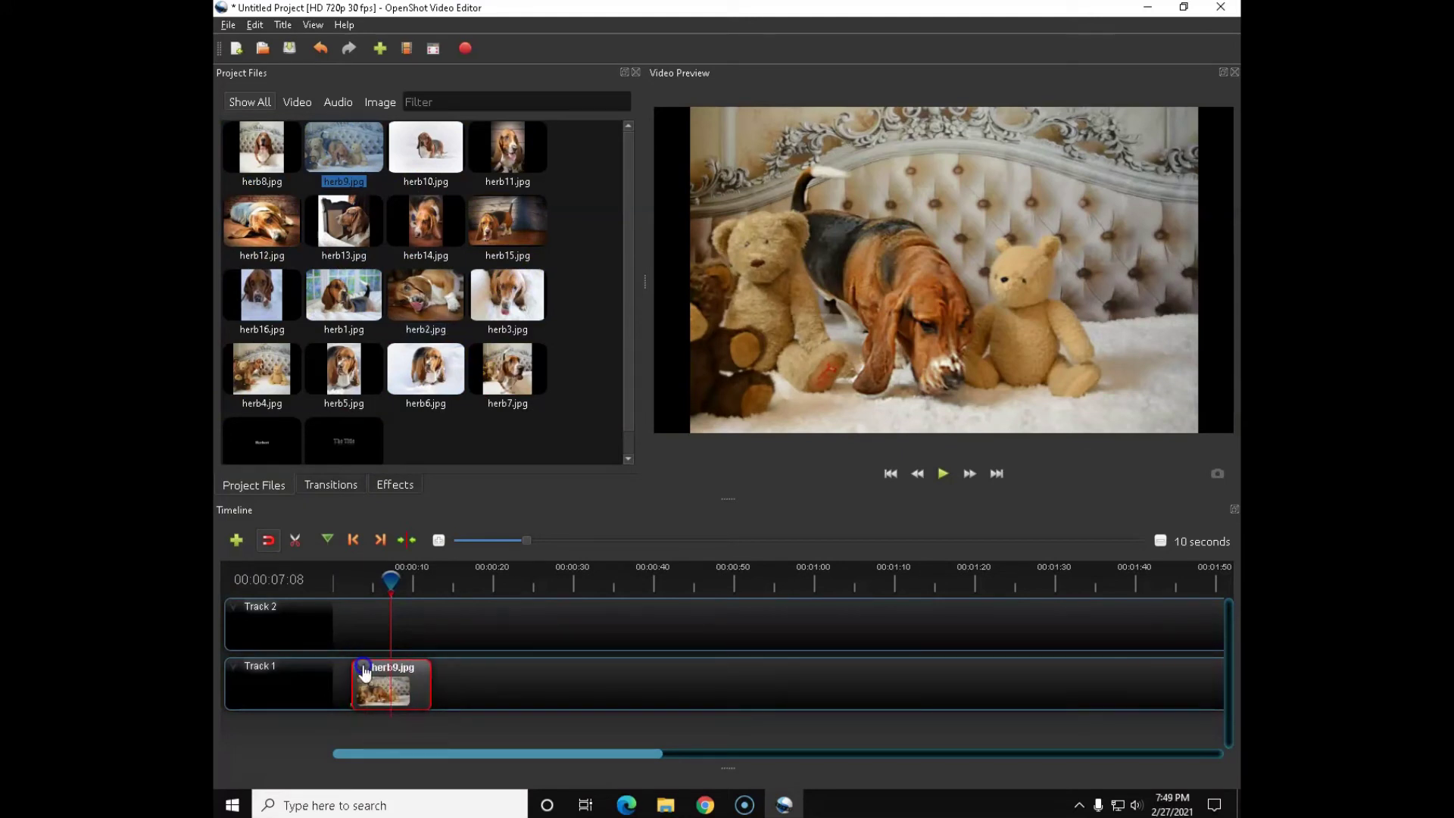
Move the herb9.jpg clip to the start of Track 1 and return the playhead to the beginning
{"action": "mouse_move", "coordinate": [390, 579]}
{"action": "left_mouse_down"}
{"action": "mouse_move", "coordinate": [347, 579]}
{"action": "mouse_move", "coordinate": [362, 579]}
{"action": "left_mouse_up"}
{"action": "left_click_drag", "start_coordinate": [369, 666], "coordinate": [351, 666]}
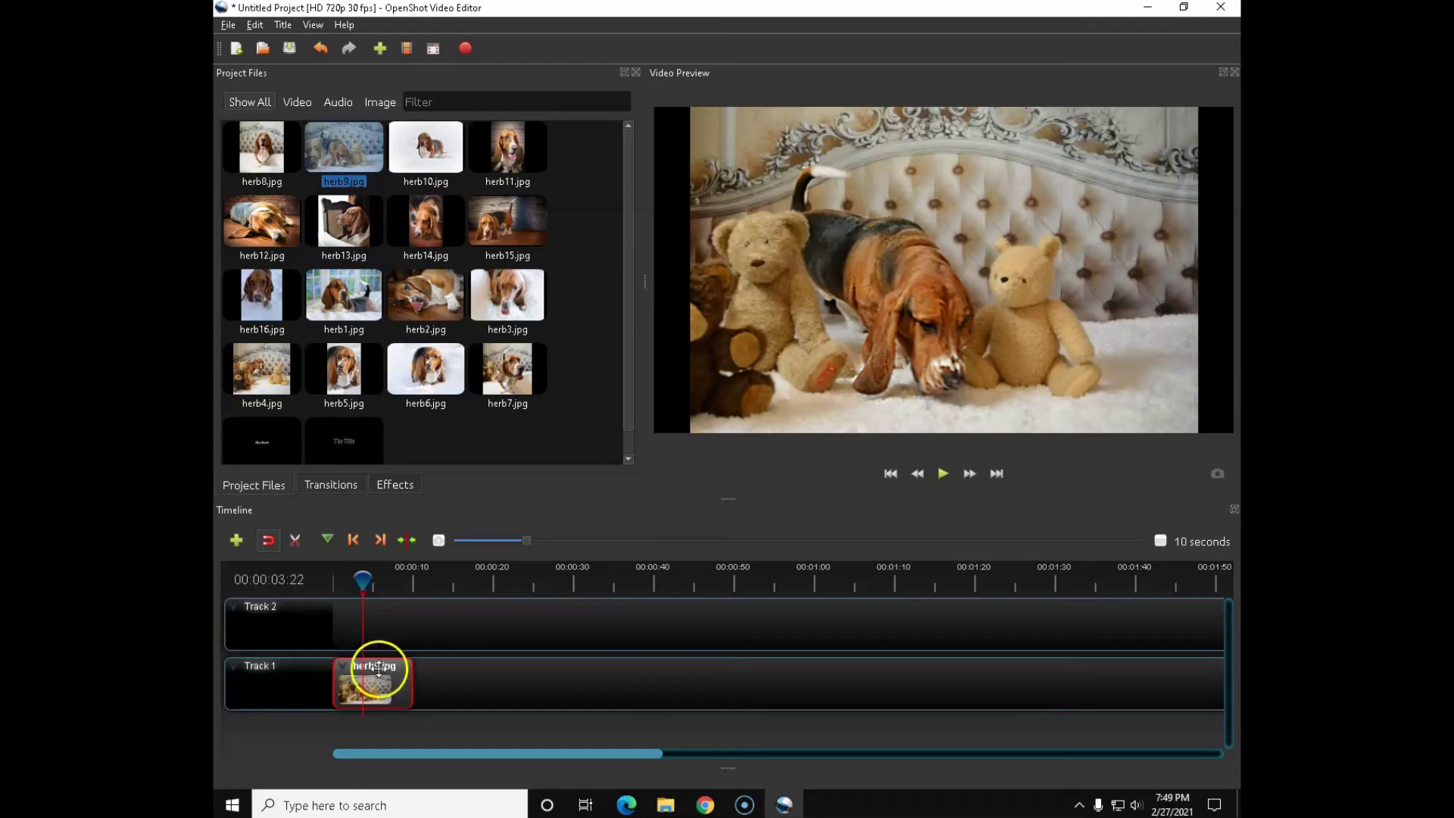
{"action": "left_click_drag", "start_coordinate": [363, 579], "coordinate": [334, 585]}
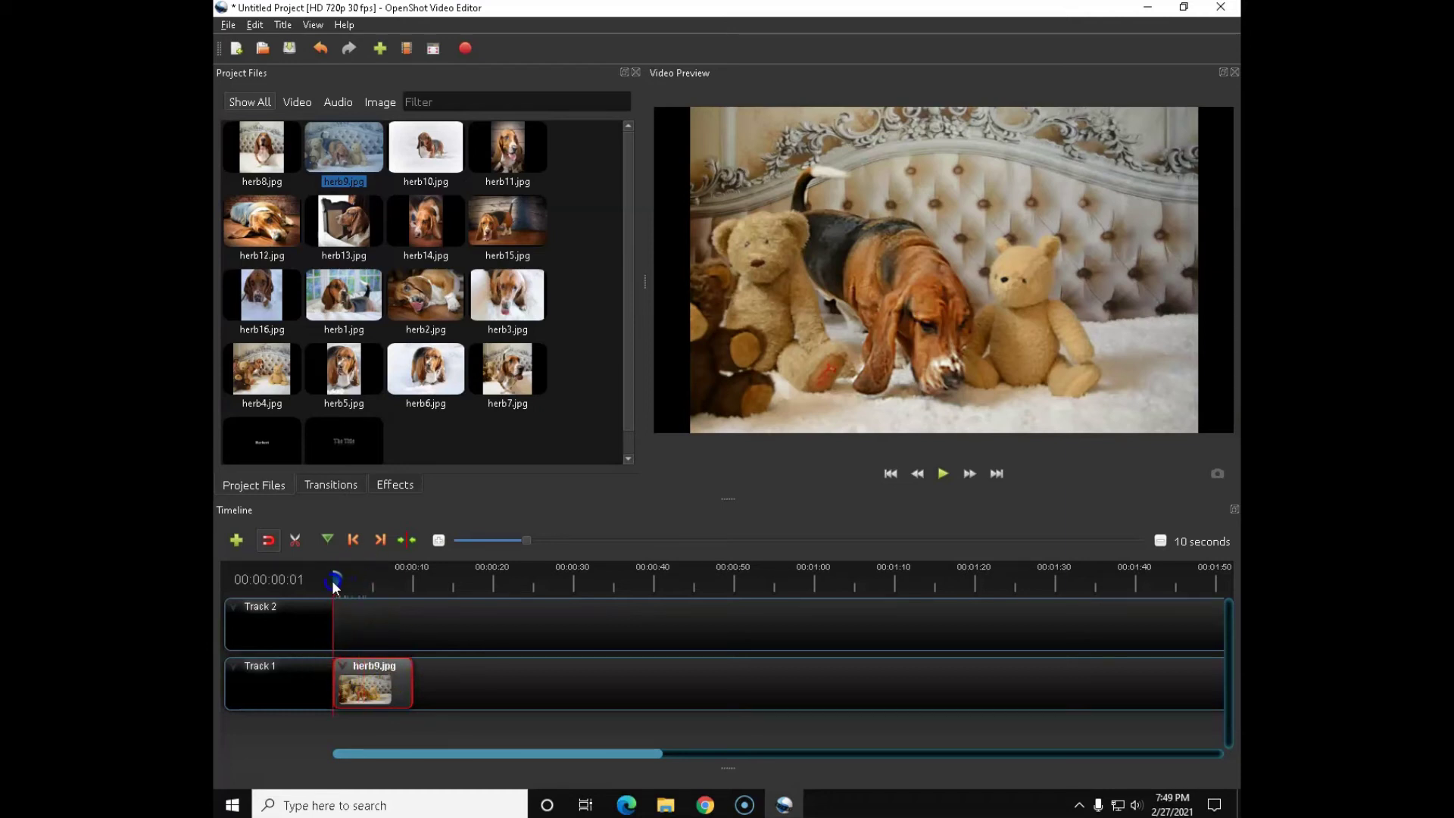
{"action": "left_click", "coordinate": [416, 610]}
Add herb1.jpg to Track 1 and snap it against the end of the herb9.jpg clip
{"action": "left_click_drag", "start_coordinate": [342, 294], "coordinate": [417, 676]}
{"action": "left_click", "coordinate": [423, 679]}
{"action": "left_click_drag", "start_coordinate": [445, 679], "coordinate": [496, 691]}
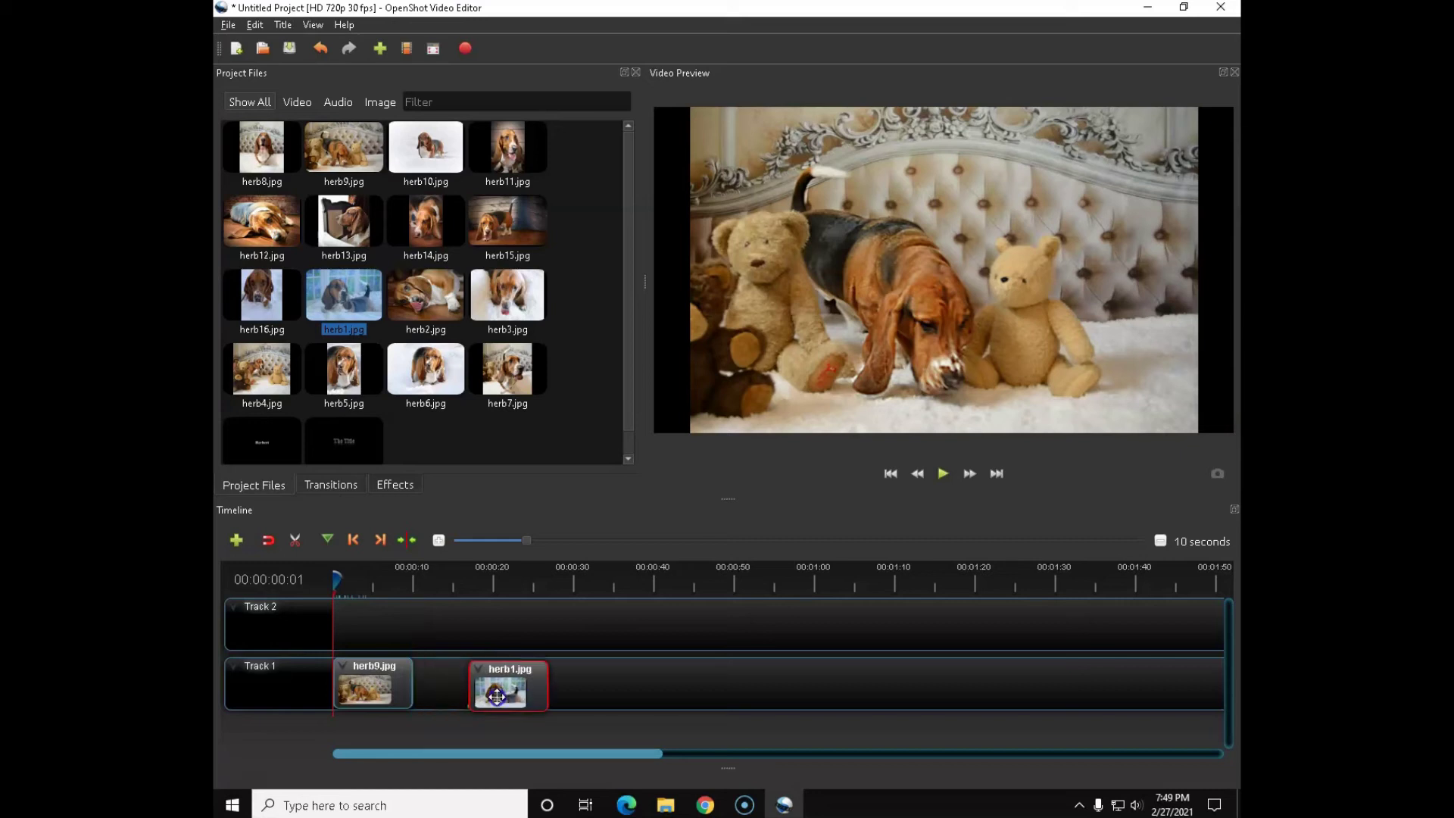
{"action": "left_click", "coordinate": [266, 539]}
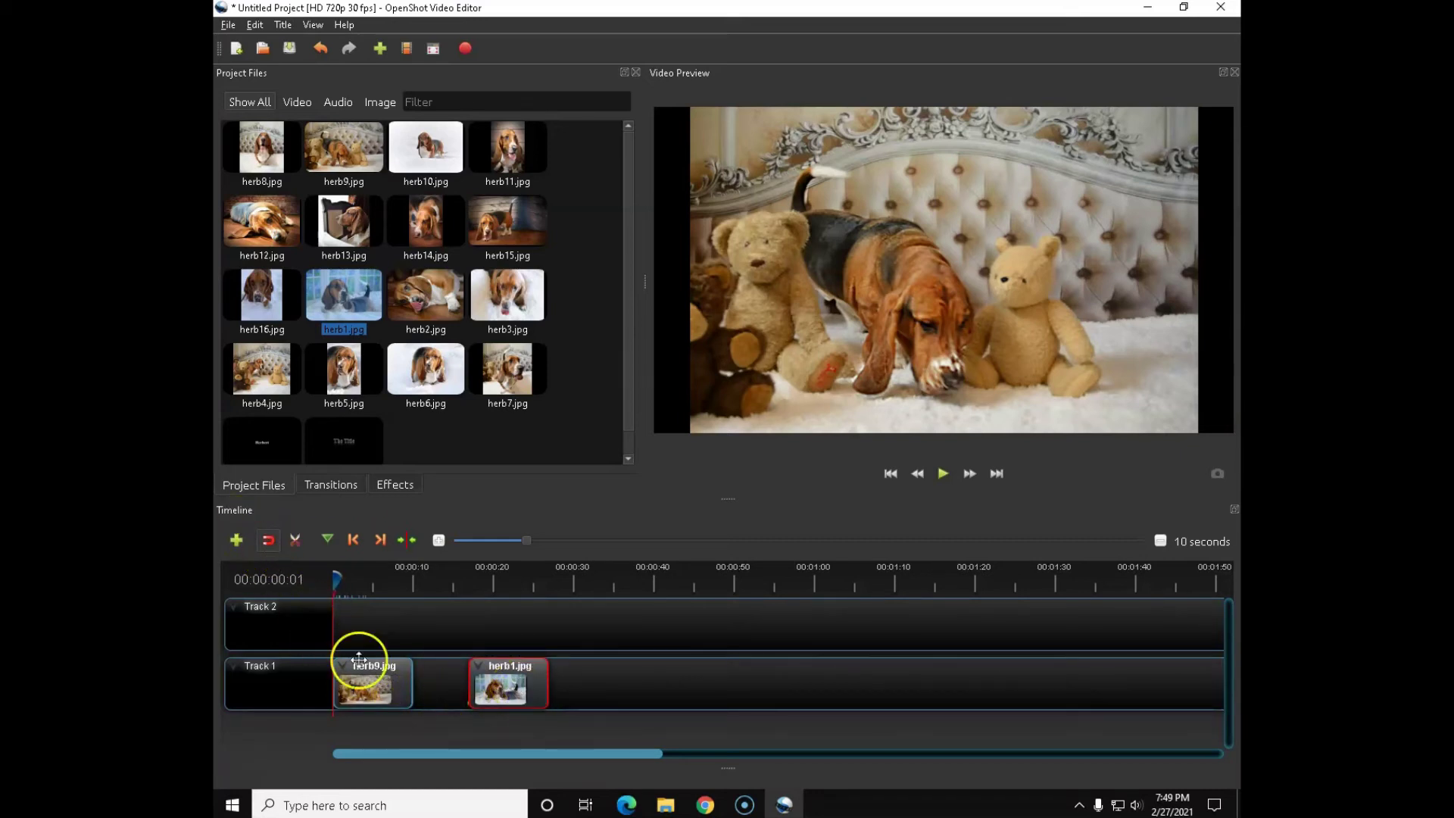
{"action": "left_click_drag", "start_coordinate": [487, 691], "coordinate": [458, 681]}
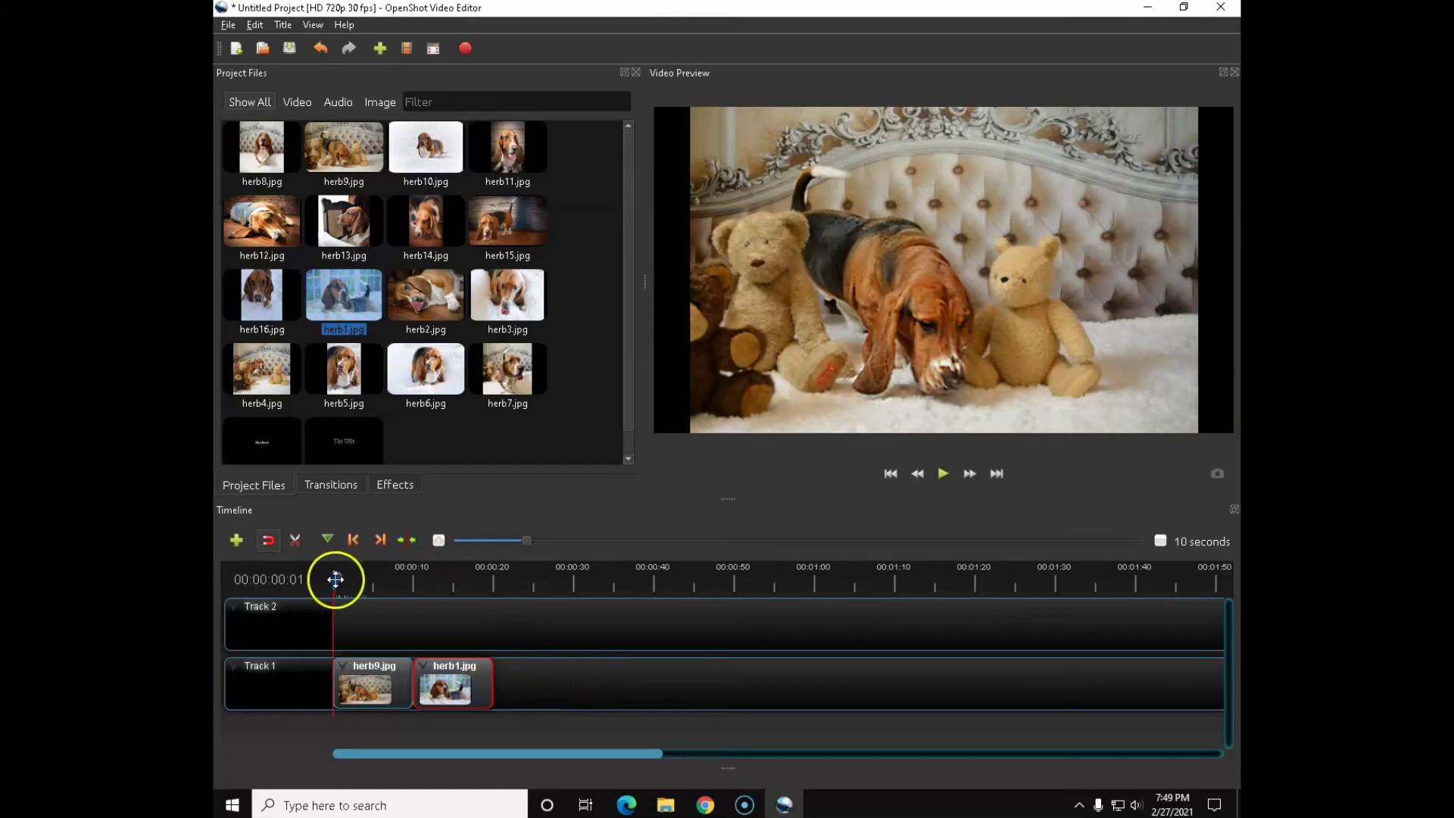
Cut the herb1.jpg clip at about 17 seconds with the Razor tool and remove the short piece after the cut
{"action": "left_click", "coordinate": [292, 539]}
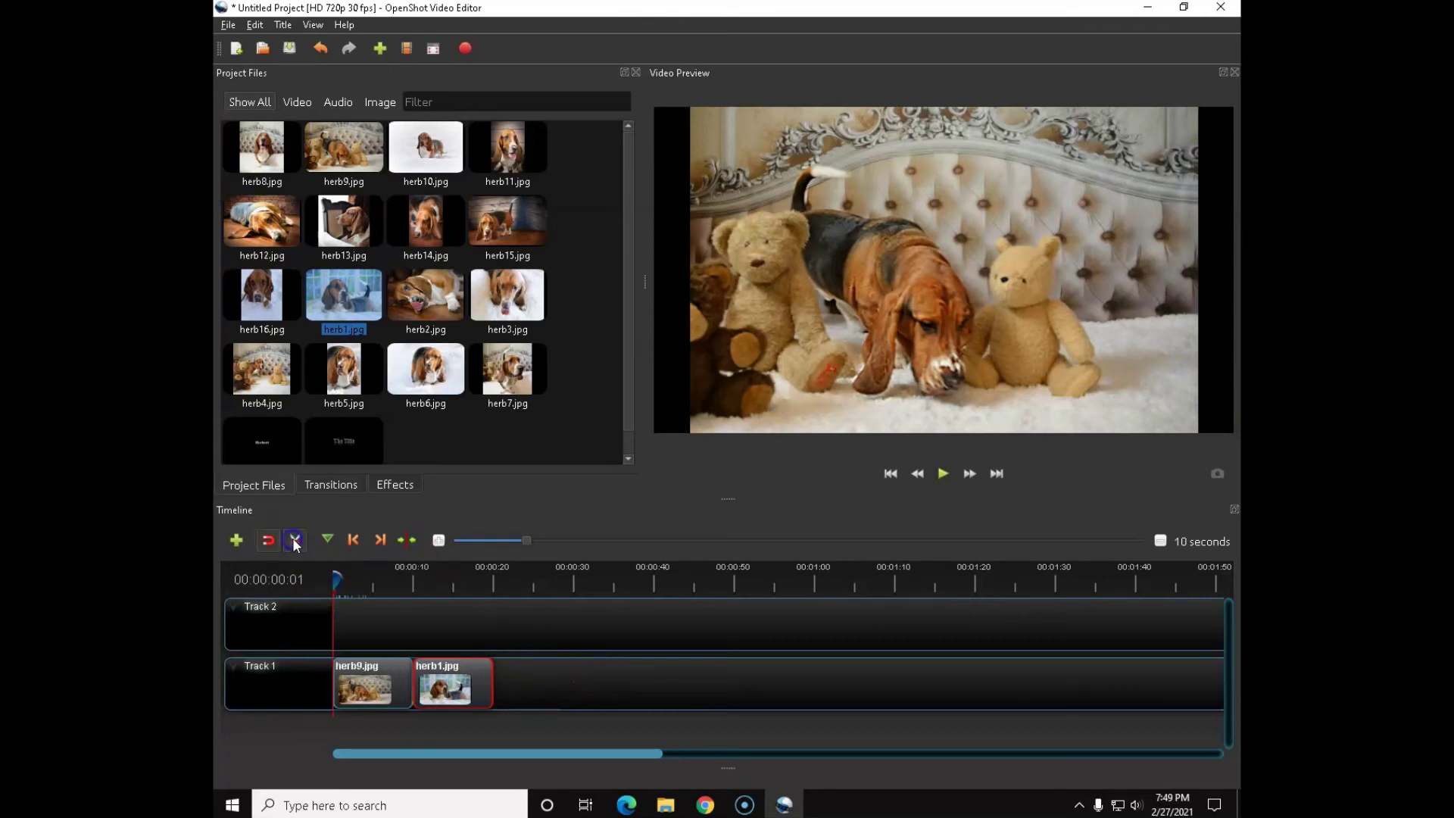
{"action": "left_click", "coordinate": [471, 670]}
{"action": "left_click", "coordinate": [477, 692]}
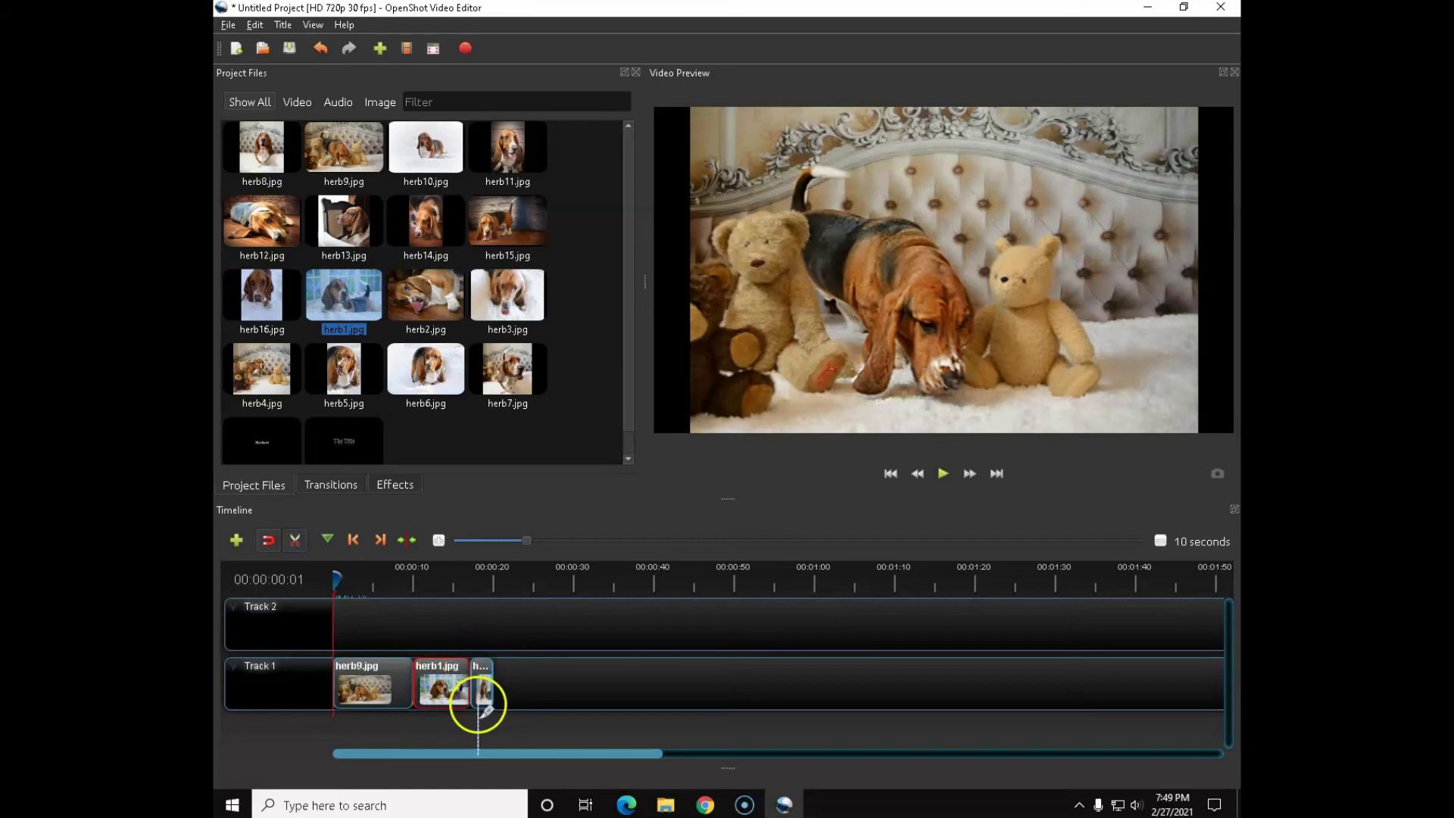
{"action": "left_click", "coordinate": [294, 540]}
{"action": "left_click", "coordinate": [461, 691]}
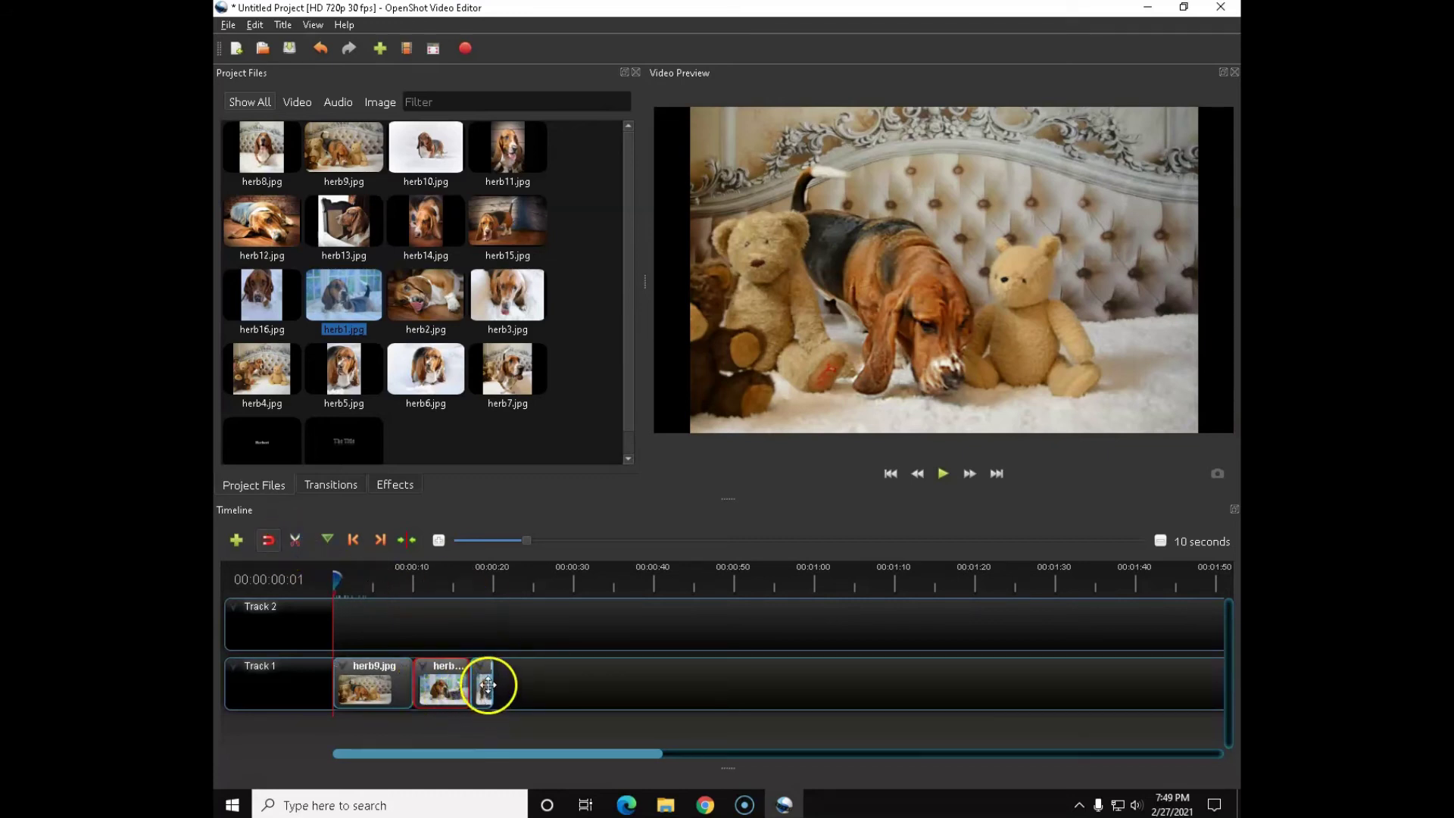
{"action": "right_click", "coordinate": [487, 684]}
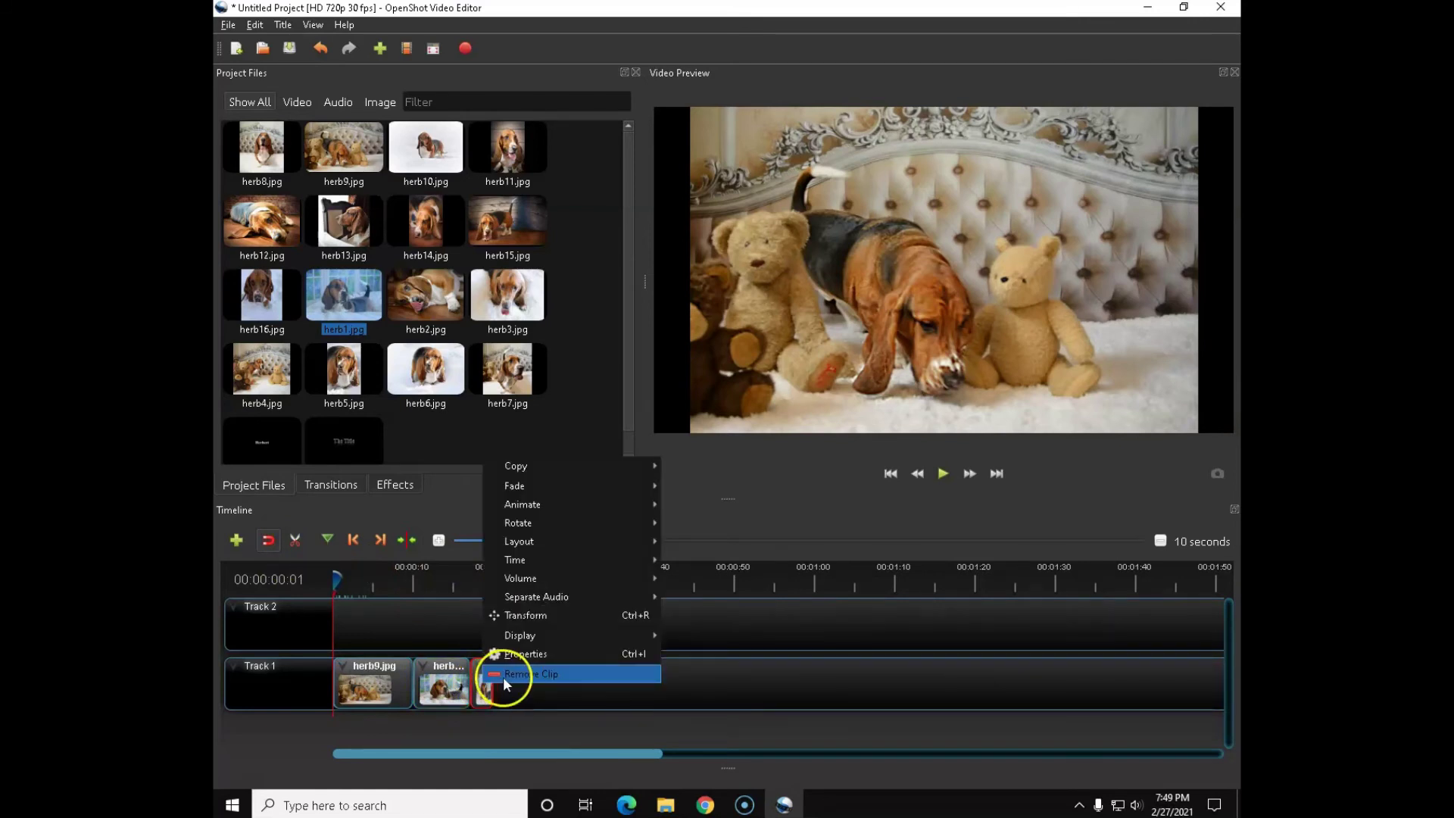
{"action": "left_click", "coordinate": [503, 676]}
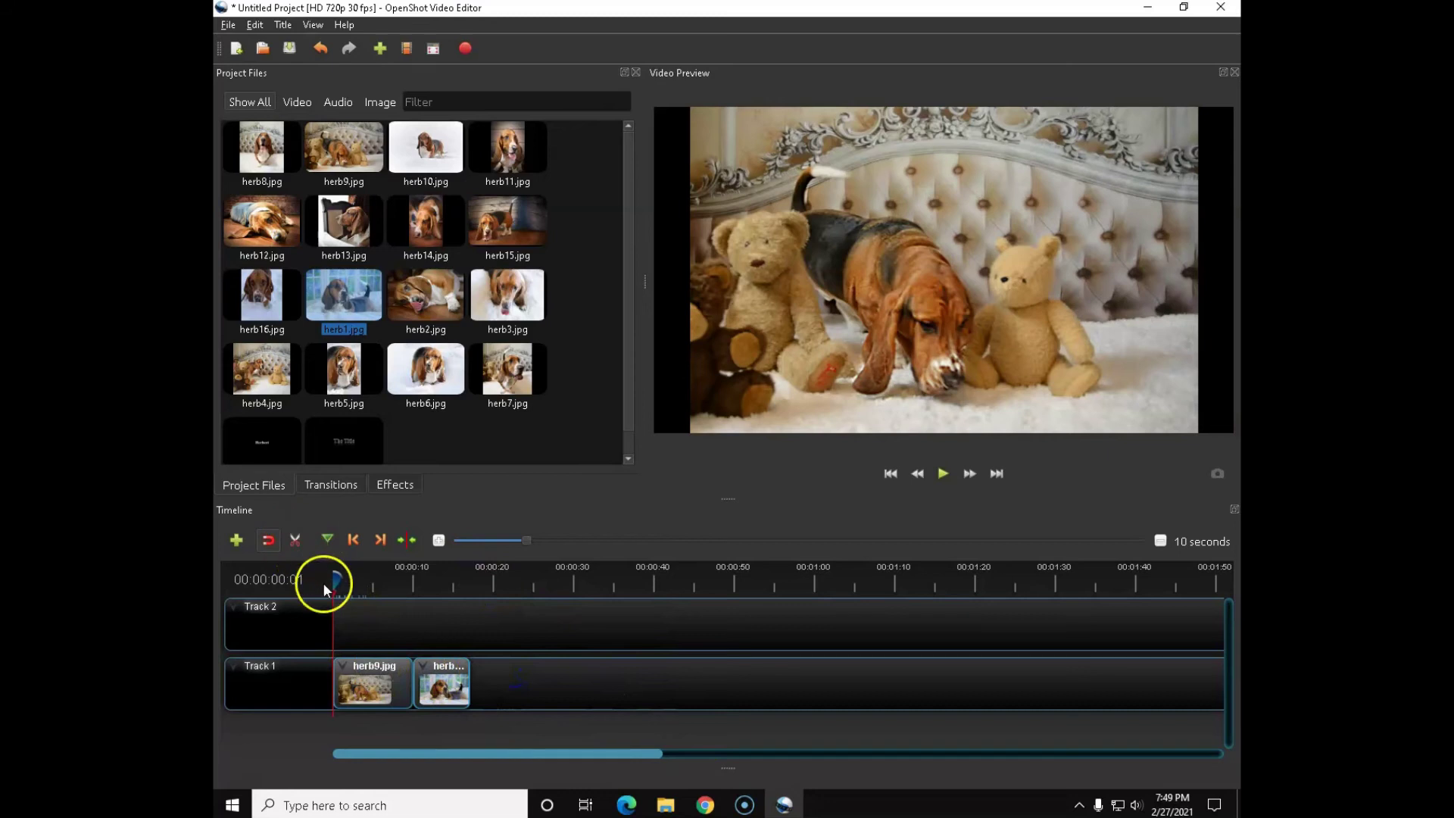
Slice all at the playhead position 00:00:06.04 within herb9.jpg, keeping the left side
{"action": "left_click_drag", "start_coordinate": [334, 580], "coordinate": [382, 580]}
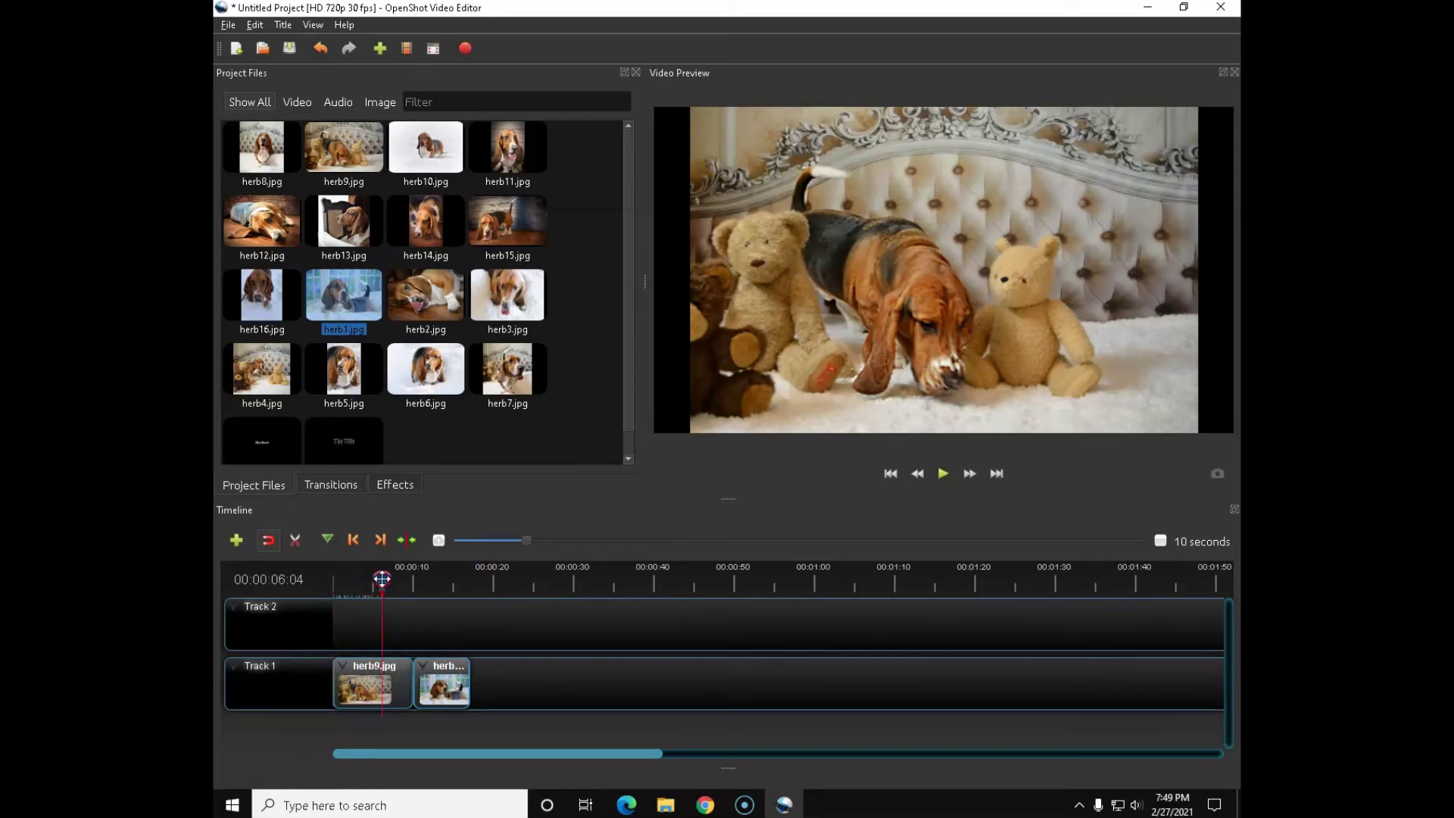
{"action": "right_click", "coordinate": [382, 578]}
{"action": "mouse_move", "coordinate": [402, 588]}
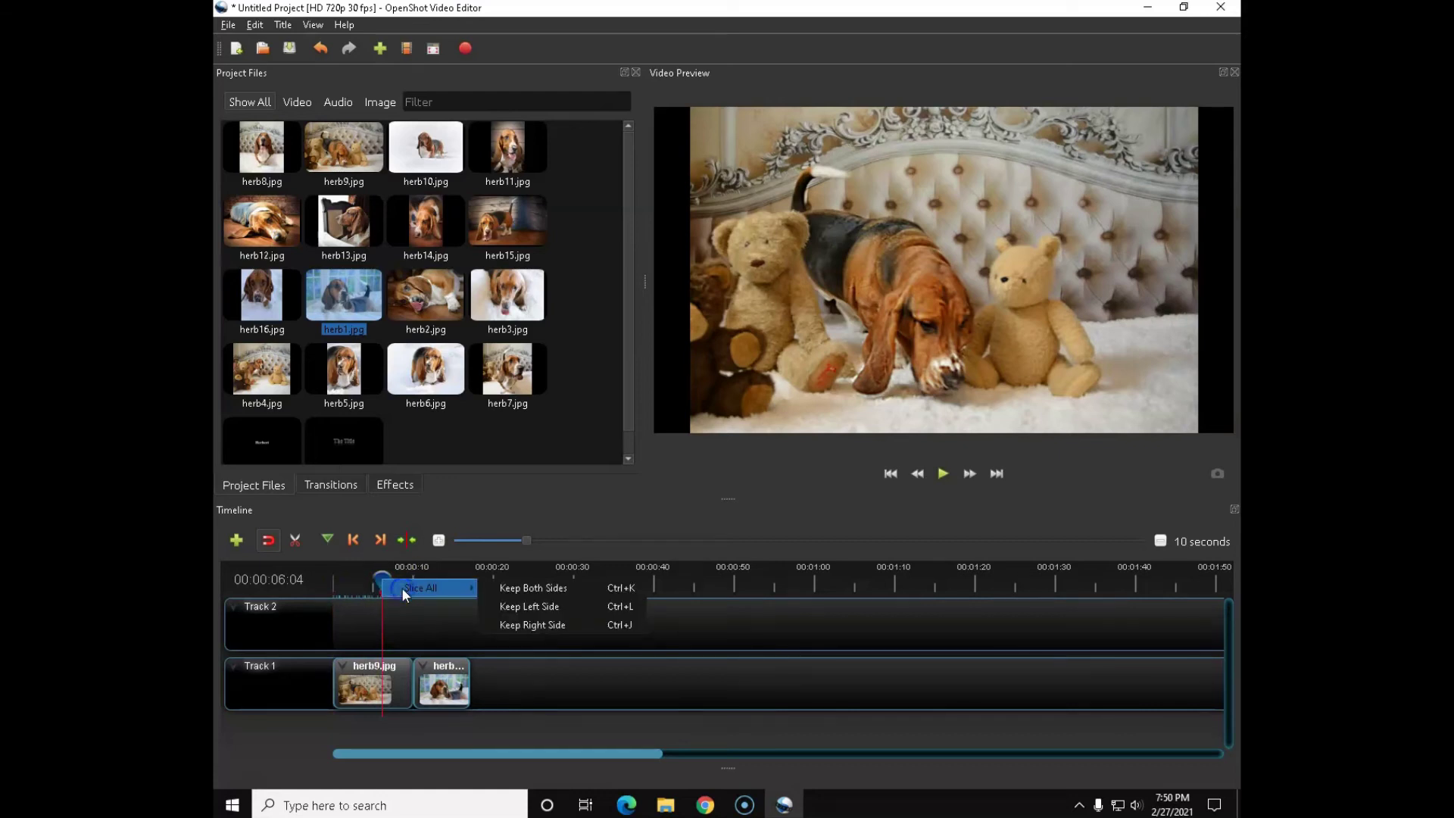
{"action": "left_click", "coordinate": [528, 607]}
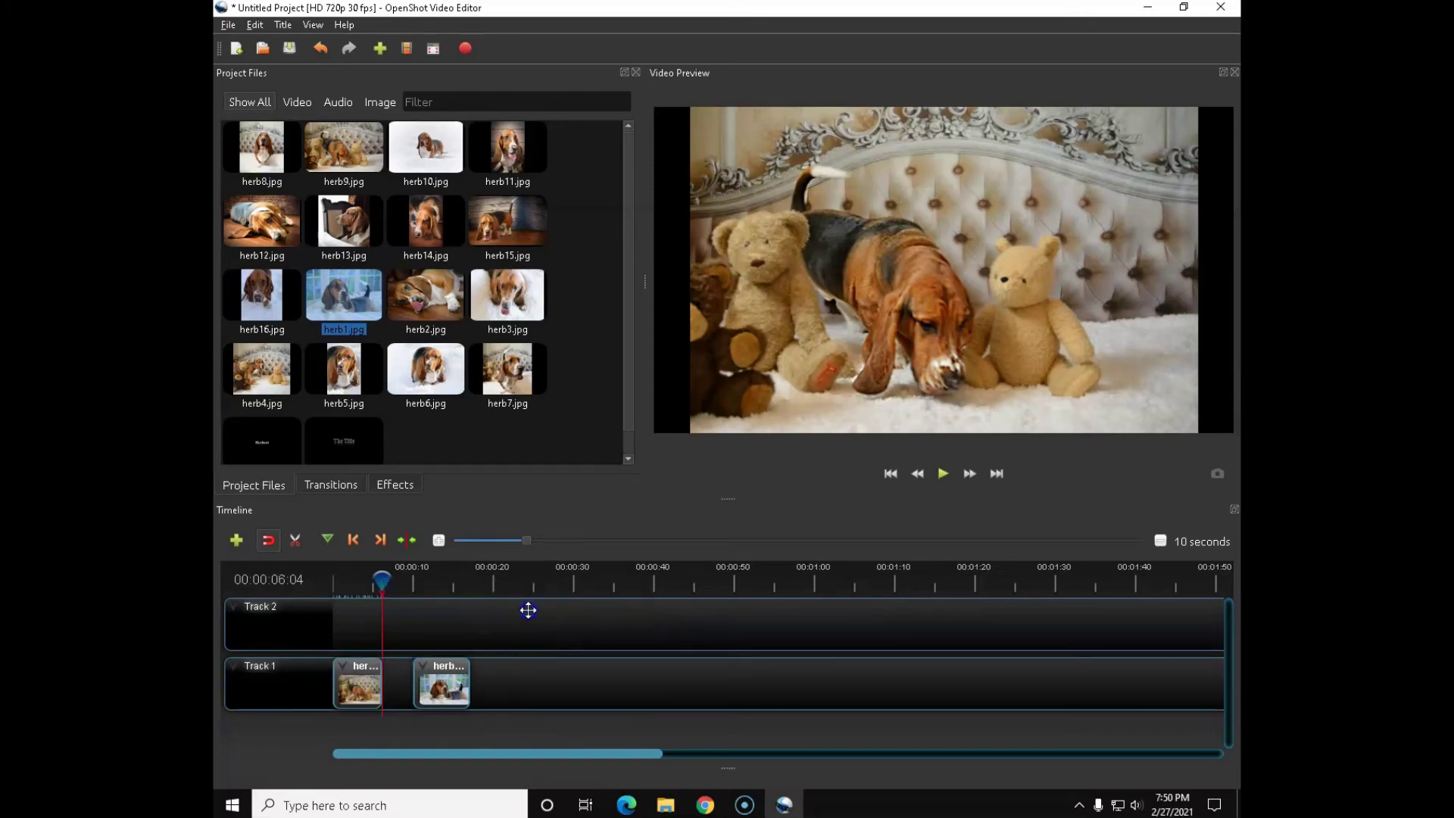
Close the gap by moving the herb1.jpg clip against the end of the shortened herb9.jpg clip
{"action": "left_click_drag", "start_coordinate": [445, 676], "coordinate": [409, 684]}
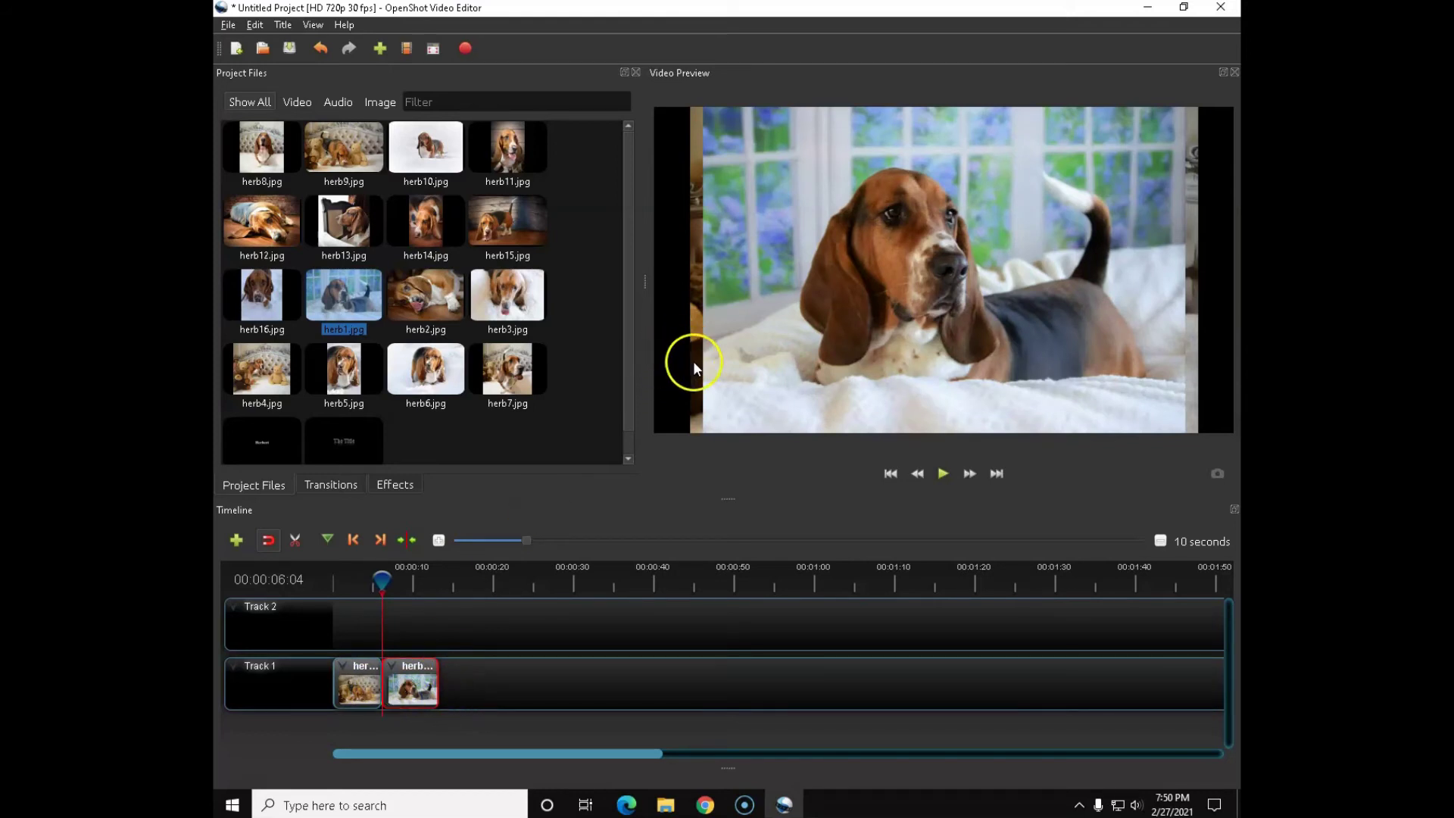
{"action": "left_click_drag", "start_coordinate": [412, 682], "coordinate": [428, 683]}
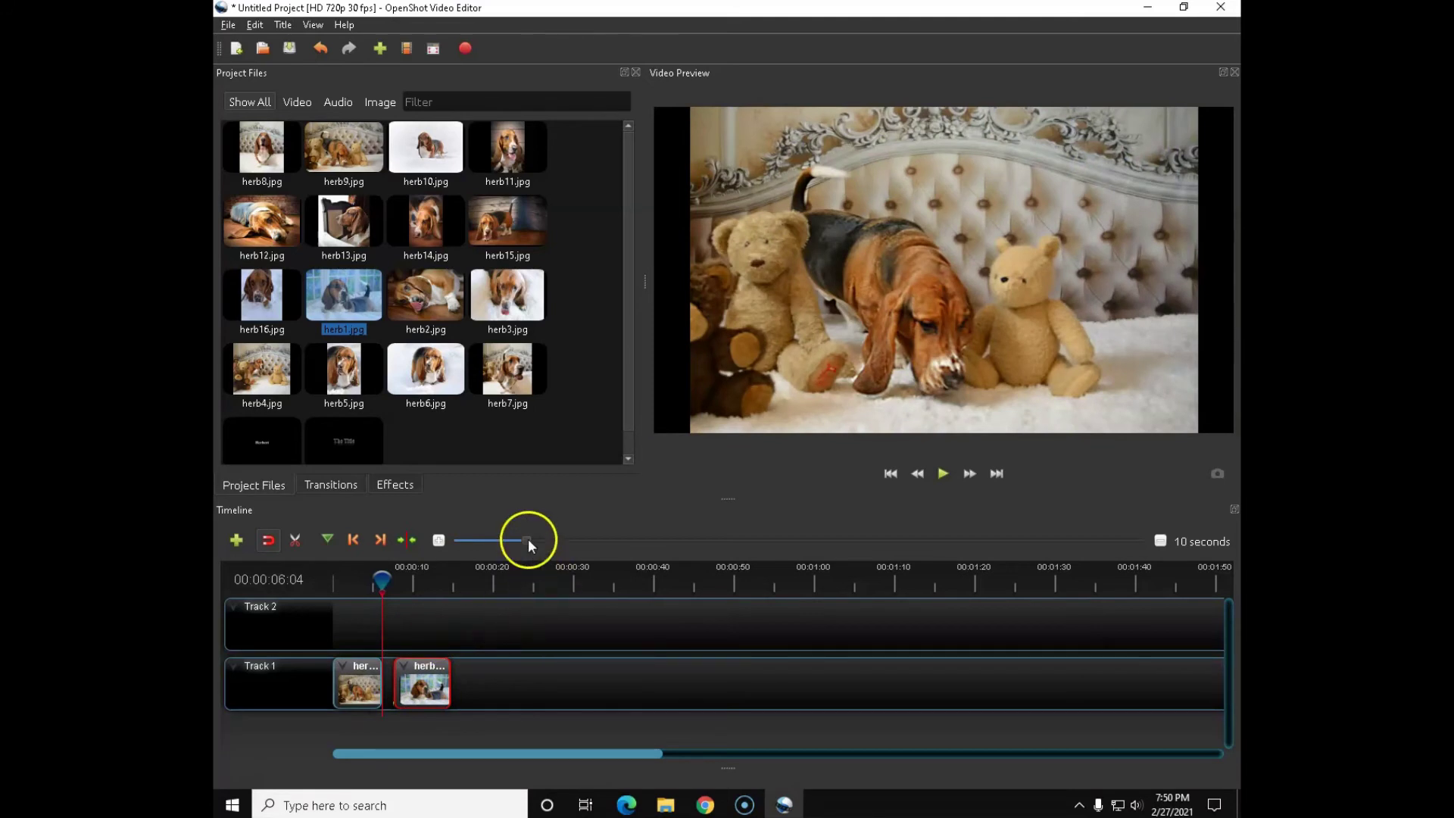
{"action": "left_click_drag", "start_coordinate": [428, 670], "coordinate": [418, 666]}
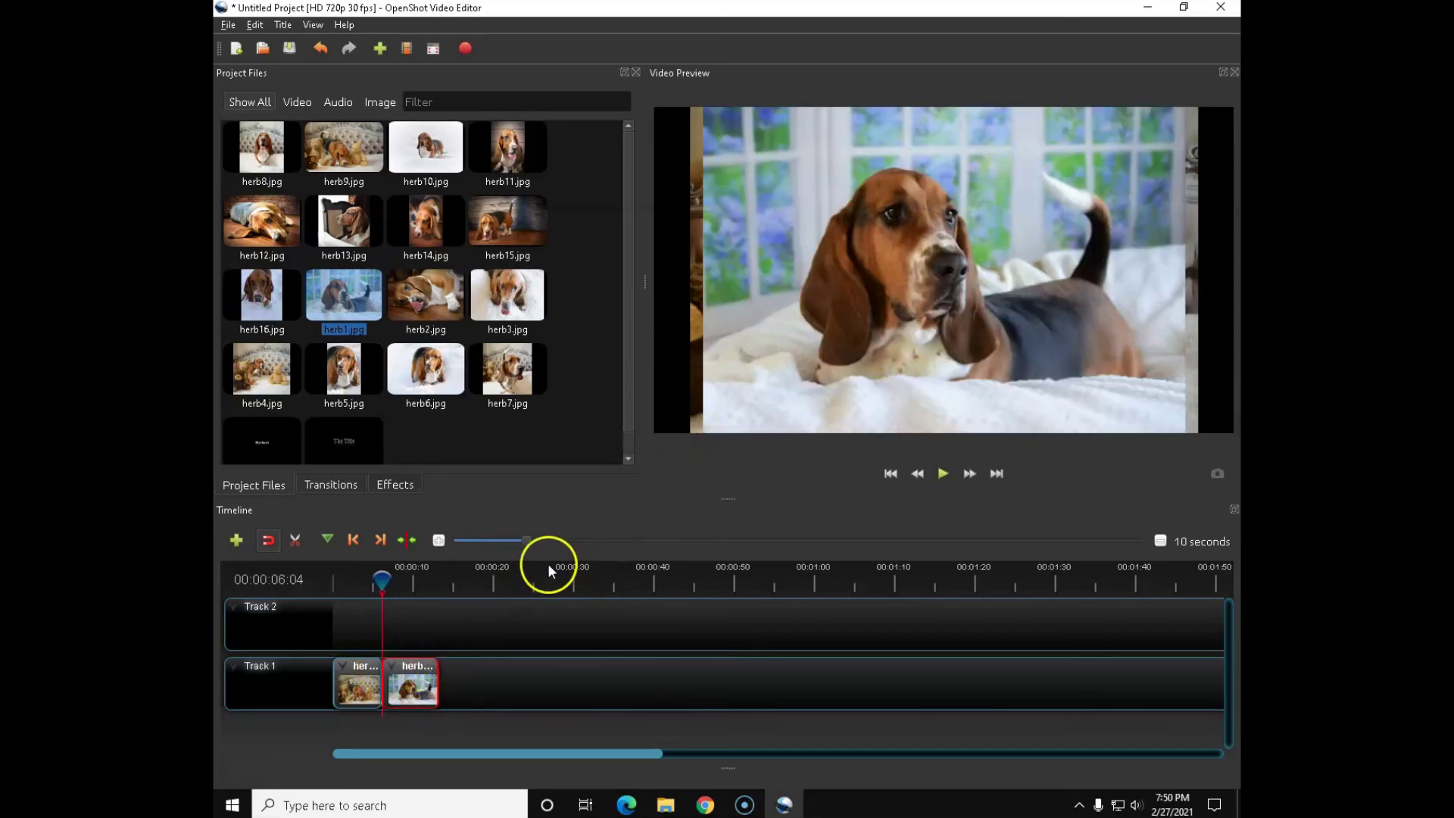
Set the timeline scale to 3 seconds and overlap herb1.jpg about half a second onto the end of herb9.jpg to create a transition
{"action": "left_click_drag", "start_coordinate": [525, 536], "coordinate": [482, 538]}
{"action": "left_click", "coordinate": [376, 575]}
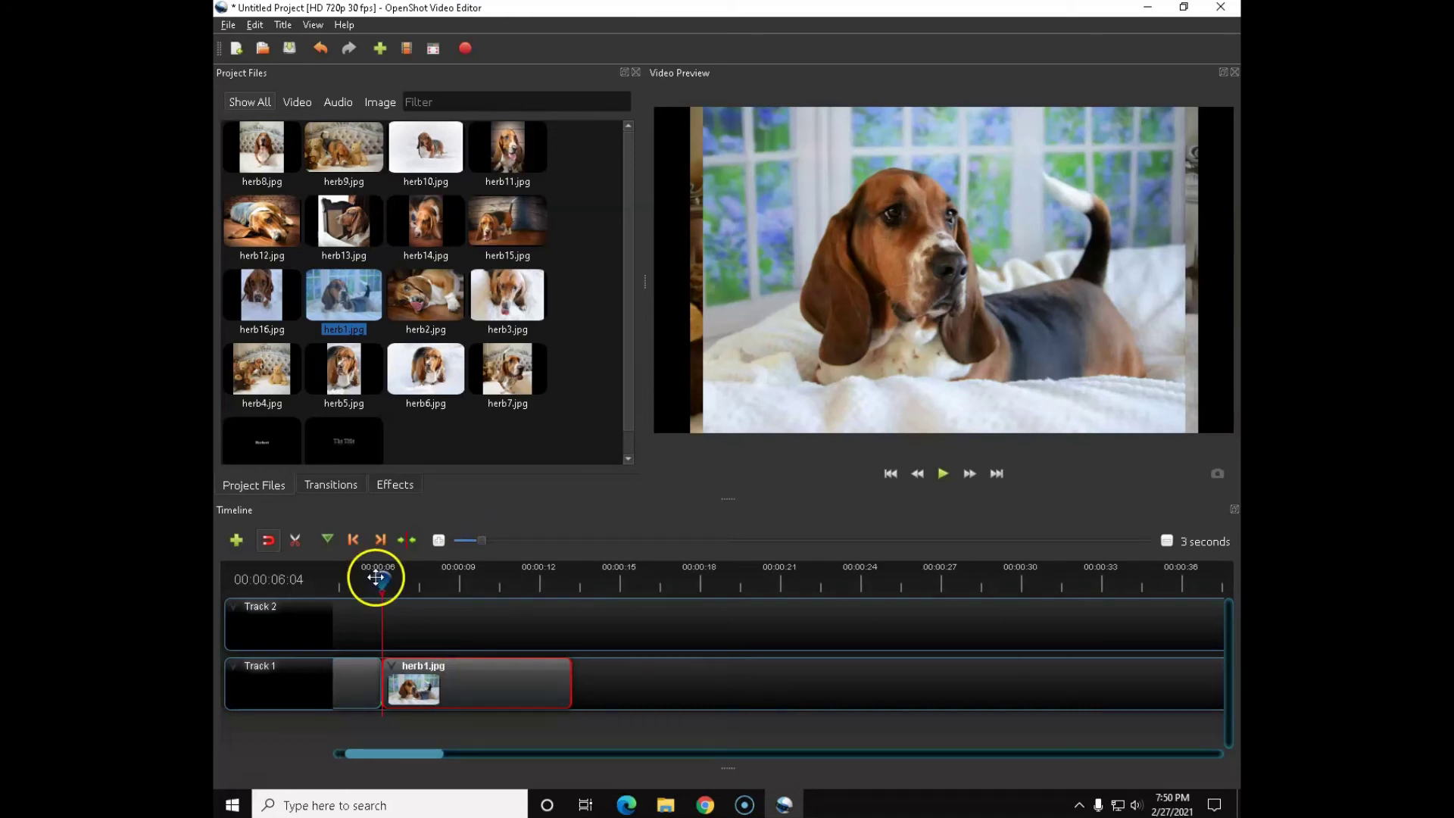
{"action": "left_click_drag", "start_coordinate": [377, 576], "coordinate": [371, 569]}
{"action": "left_click_drag", "start_coordinate": [416, 689], "coordinate": [415, 687]}
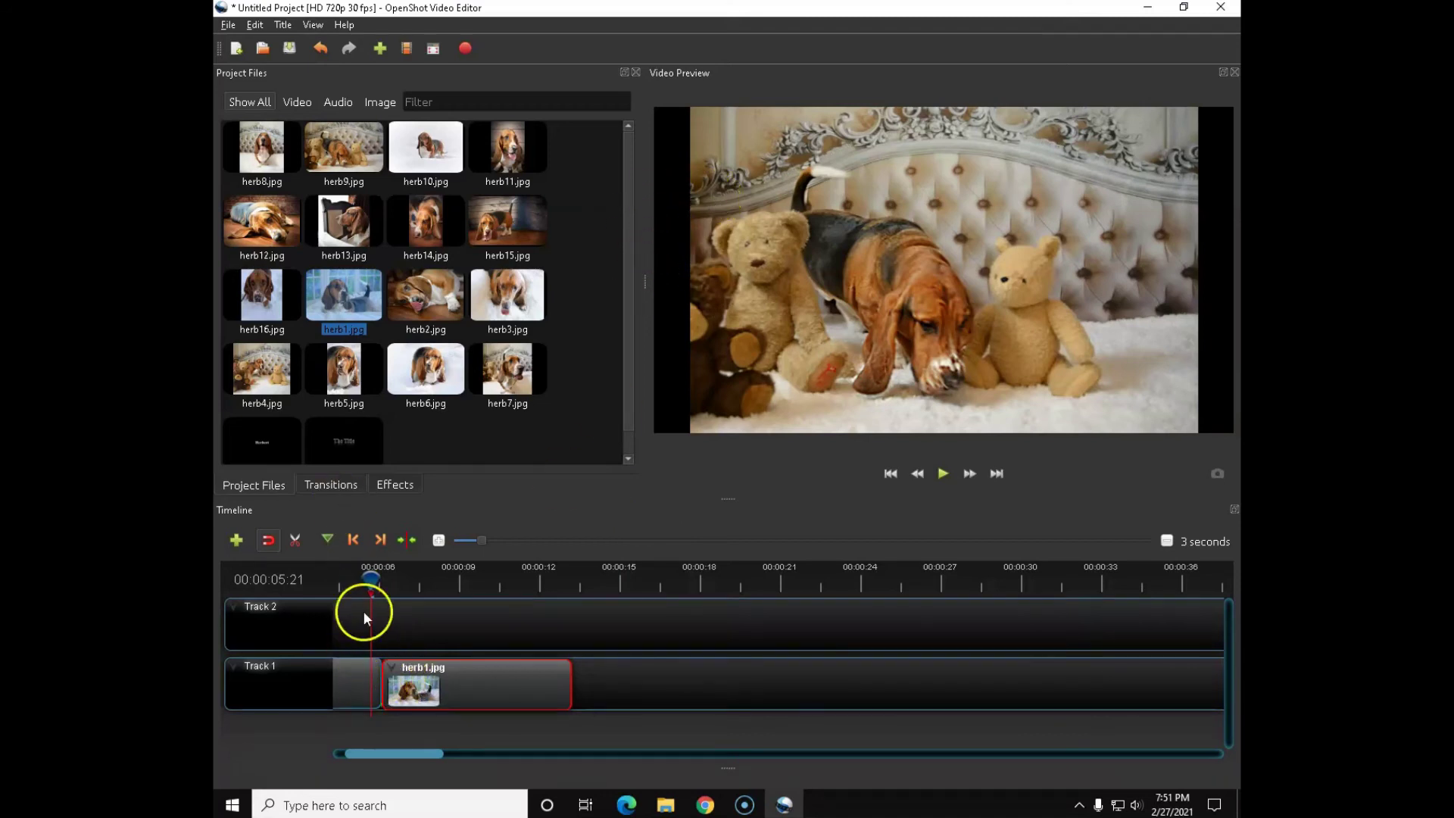
{"action": "left_click_drag", "start_coordinate": [374, 581], "coordinate": [320, 584]}
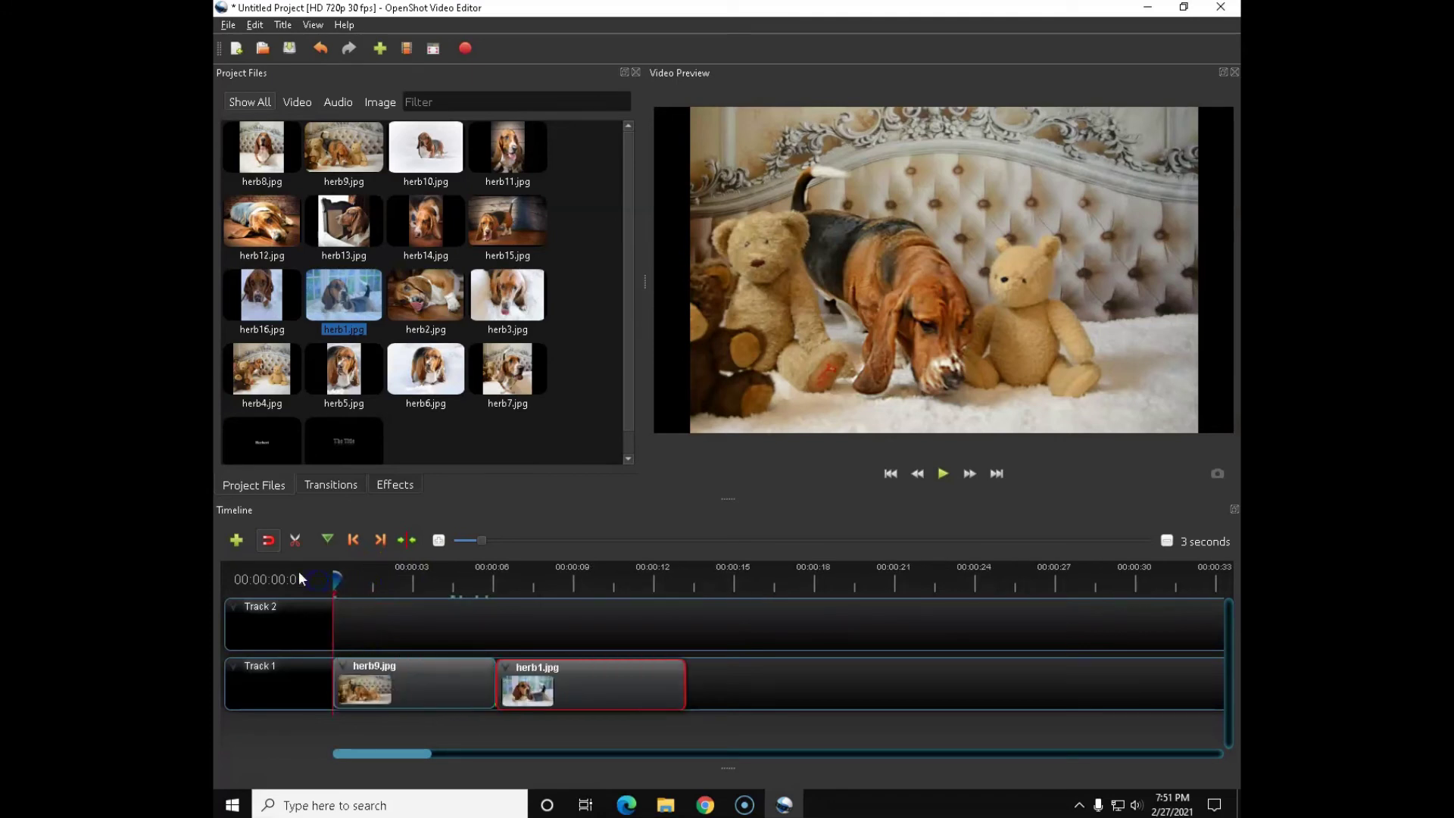
{"action": "mouse_move", "coordinate": [535, 685]}
{"action": "left_mouse_down"}
{"action": "mouse_move", "coordinate": [591, 685]}
{"action": "mouse_move", "coordinate": [518, 682]}
{"action": "left_mouse_up"}
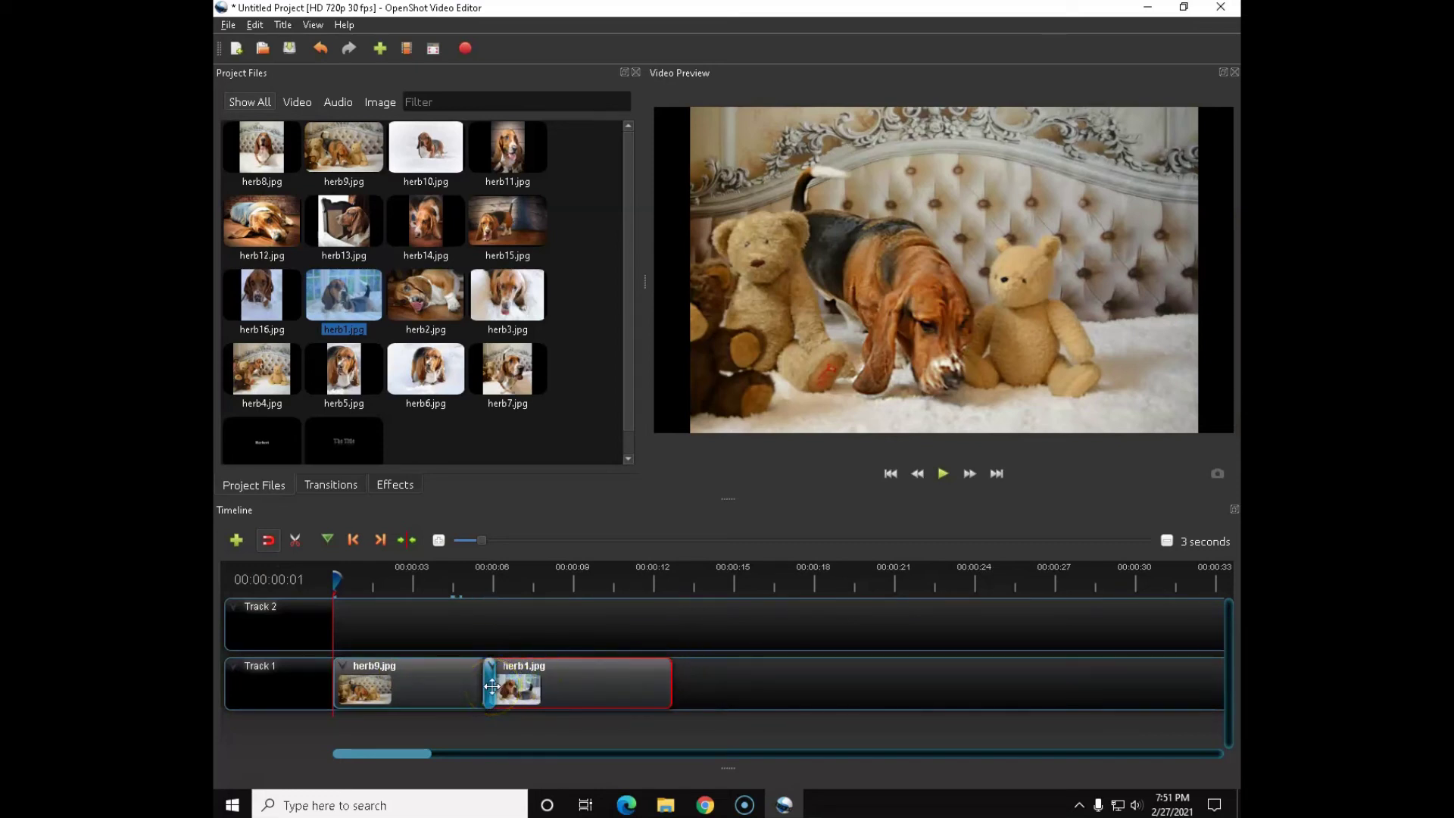
Play the timeline from about 5.6 seconds to check the short transition between herb9.jpg and herb1.jpg
{"action": "left_click", "coordinate": [409, 594]}
{"action": "left_click", "coordinate": [482, 583]}
{"action": "left_click", "coordinate": [854, 486]}
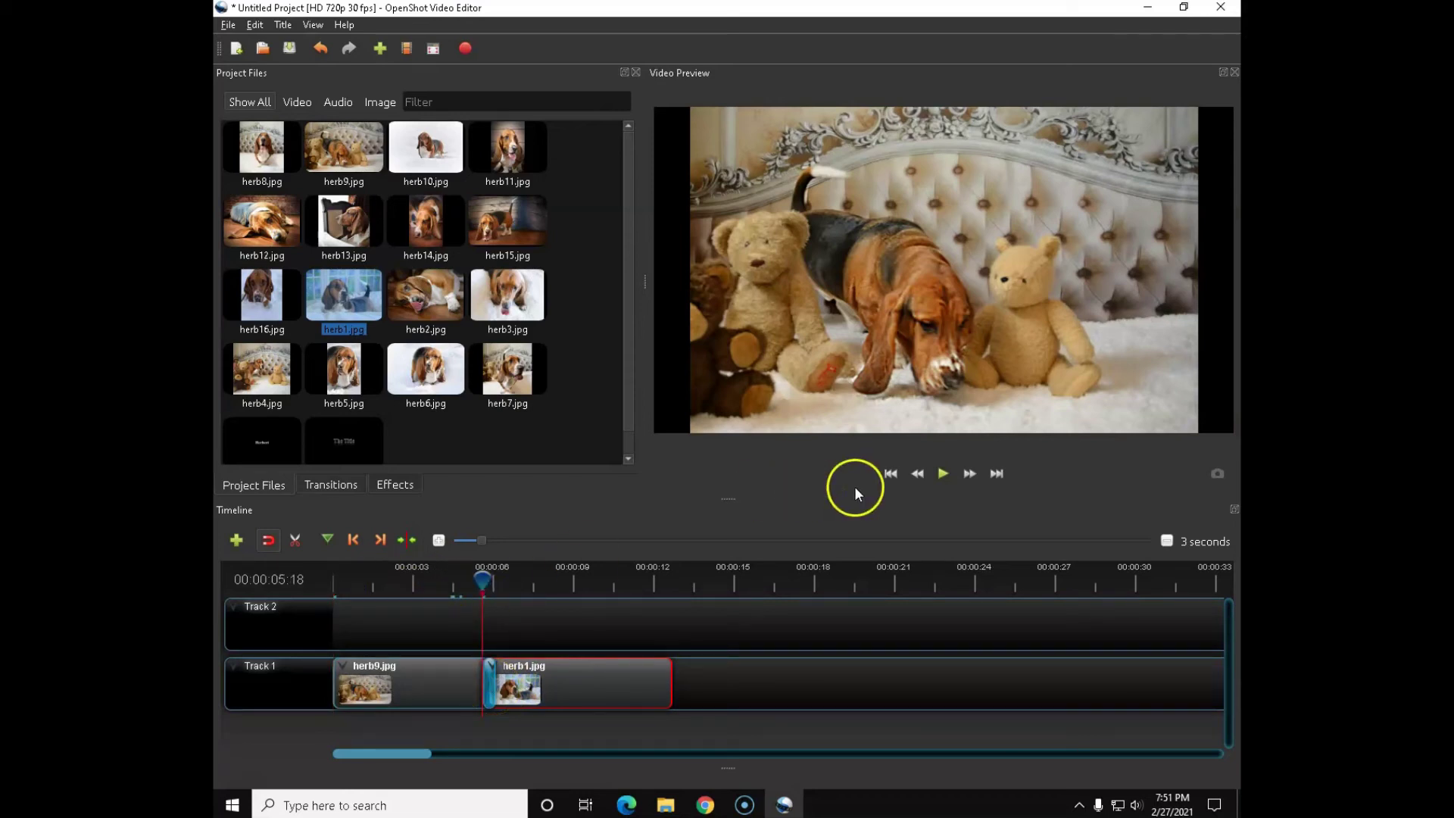
{"action": "left_click", "coordinate": [942, 474]}
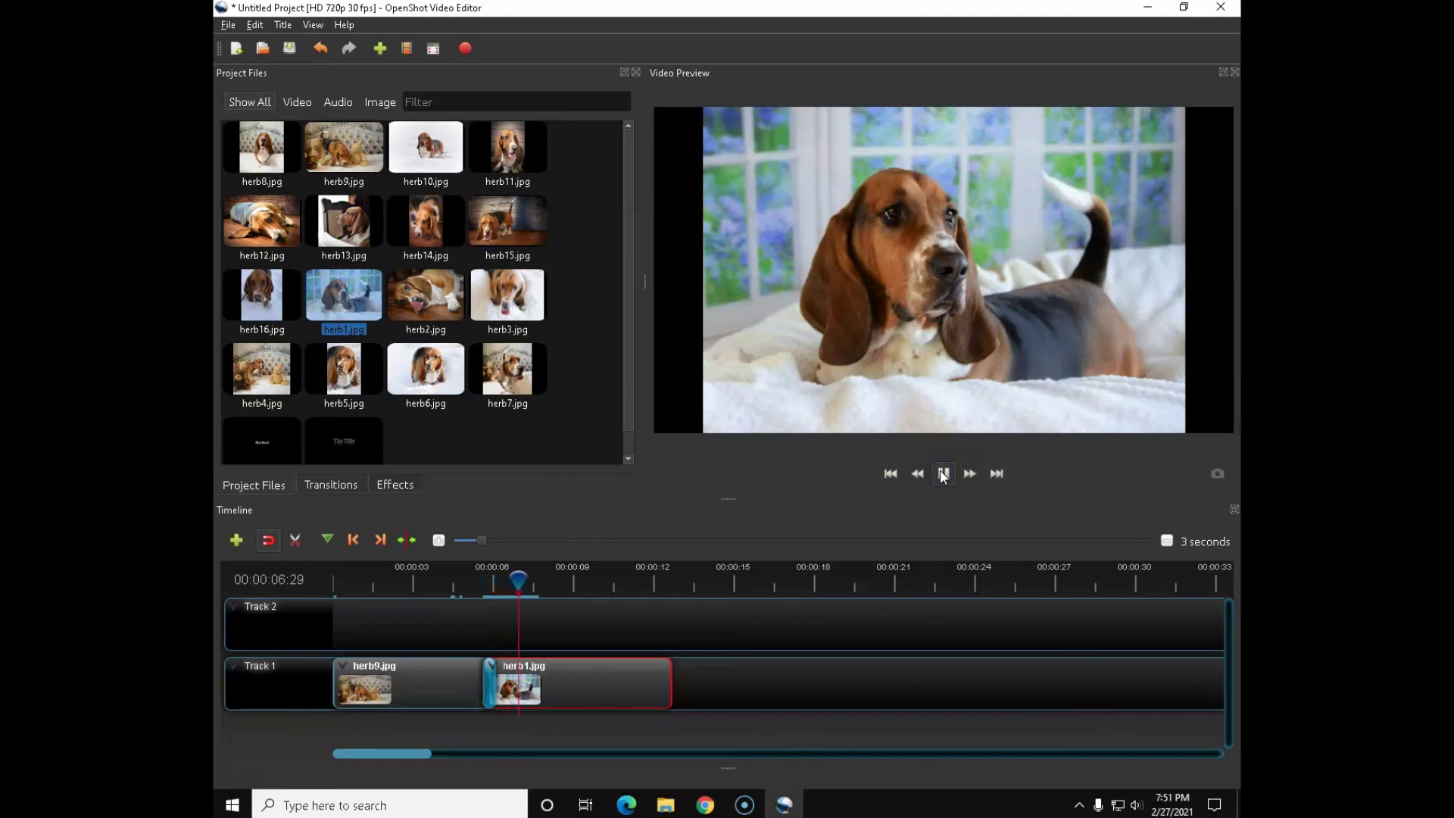
{"action": "left_click", "coordinate": [943, 474]}
{"action": "left_click", "coordinate": [575, 562]}
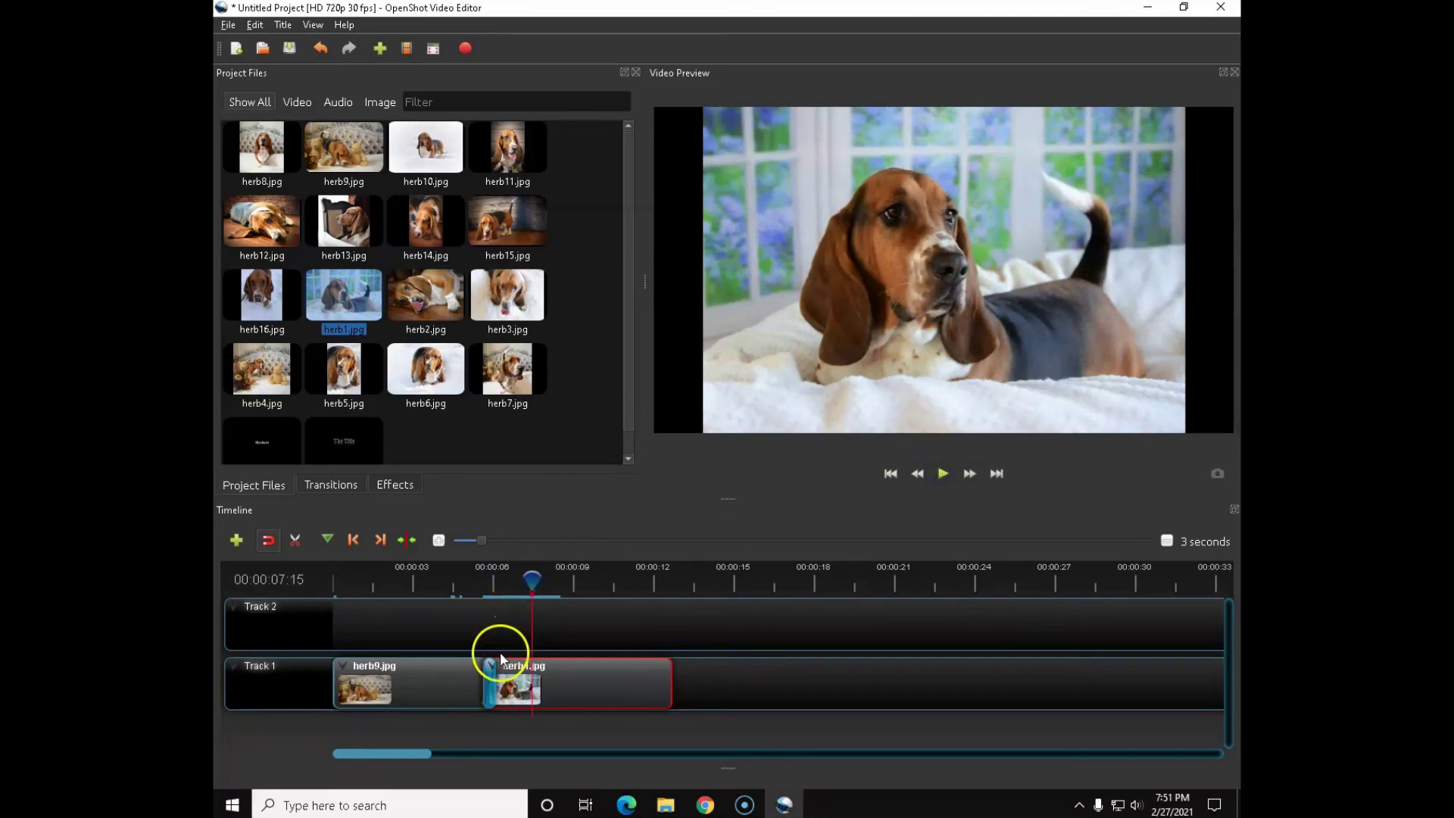
Lengthen the transition at the start of herb1.jpg to about 1 second and review it from 00:00:04.21
{"action": "left_click_drag", "start_coordinate": [495, 684], "coordinate": [503, 630]}
{"action": "left_click_drag", "start_coordinate": [532, 580], "coordinate": [458, 591]}
{"action": "left_click", "coordinate": [736, 527]}
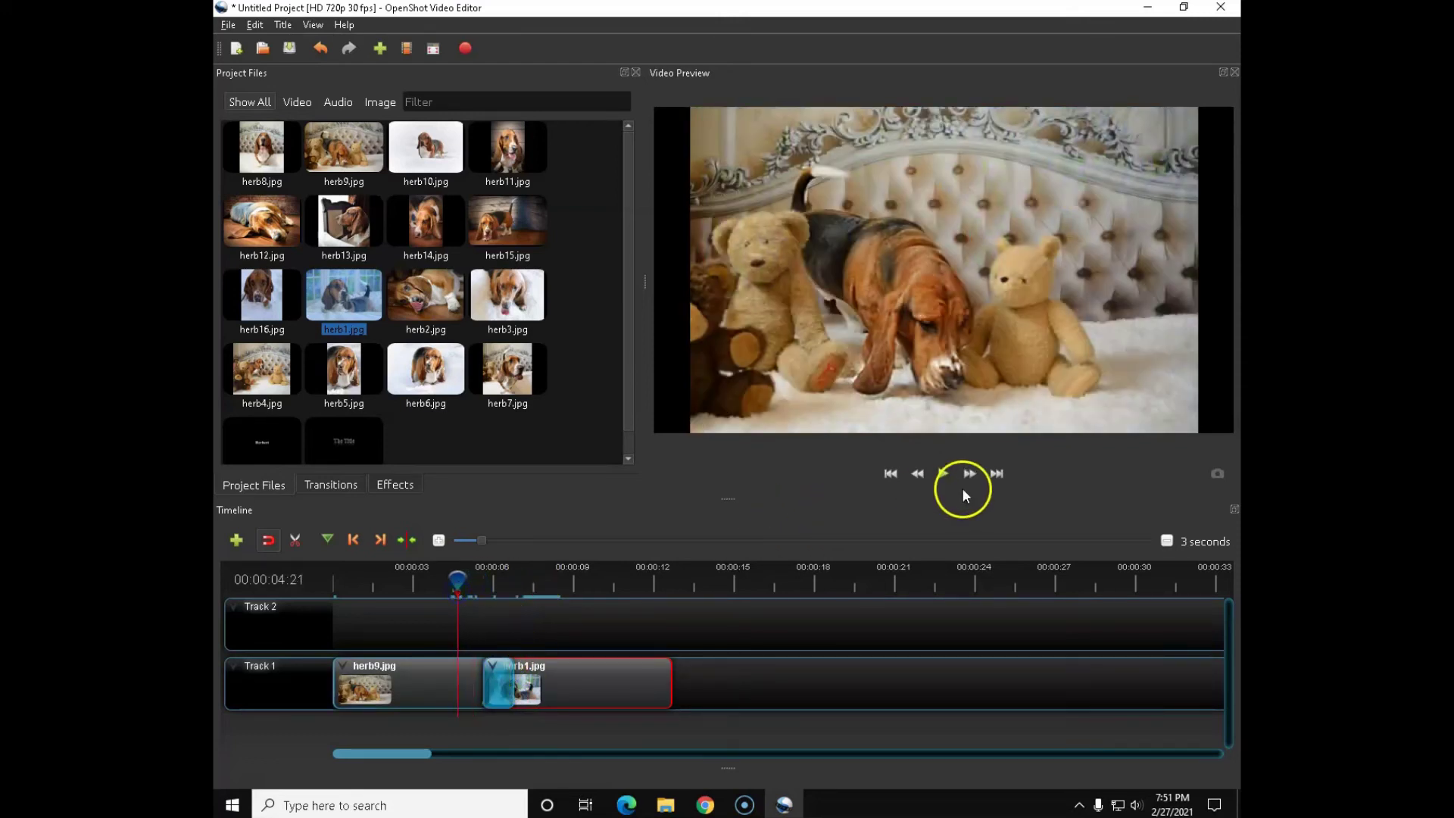
{"action": "left_click", "coordinate": [522, 671]}
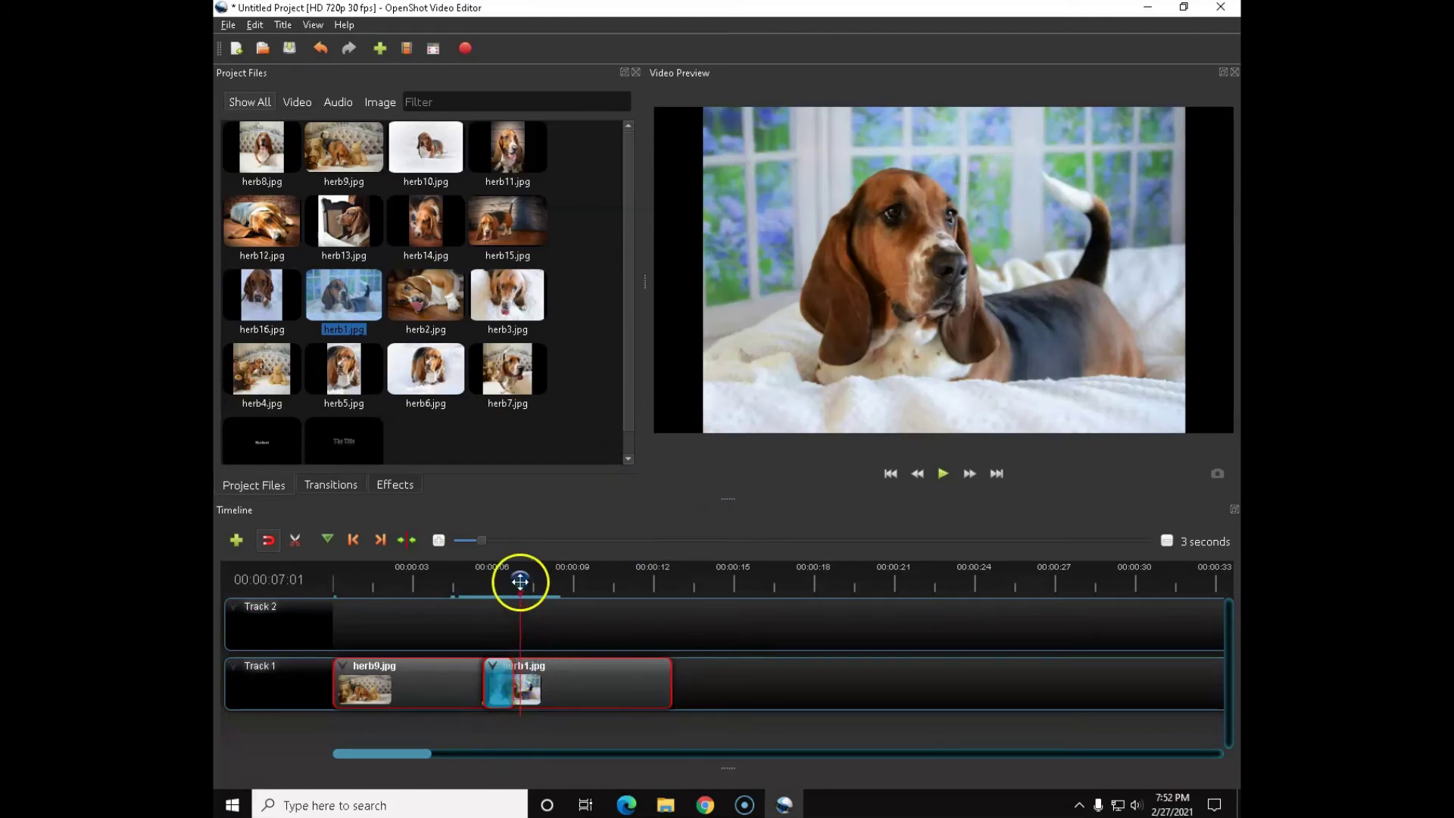
Move the transition back onto herb9.jpg and herb1.jpg past that clip's end, with the timeline scale set to 15 seconds
{"action": "left_click", "coordinate": [497, 681]}
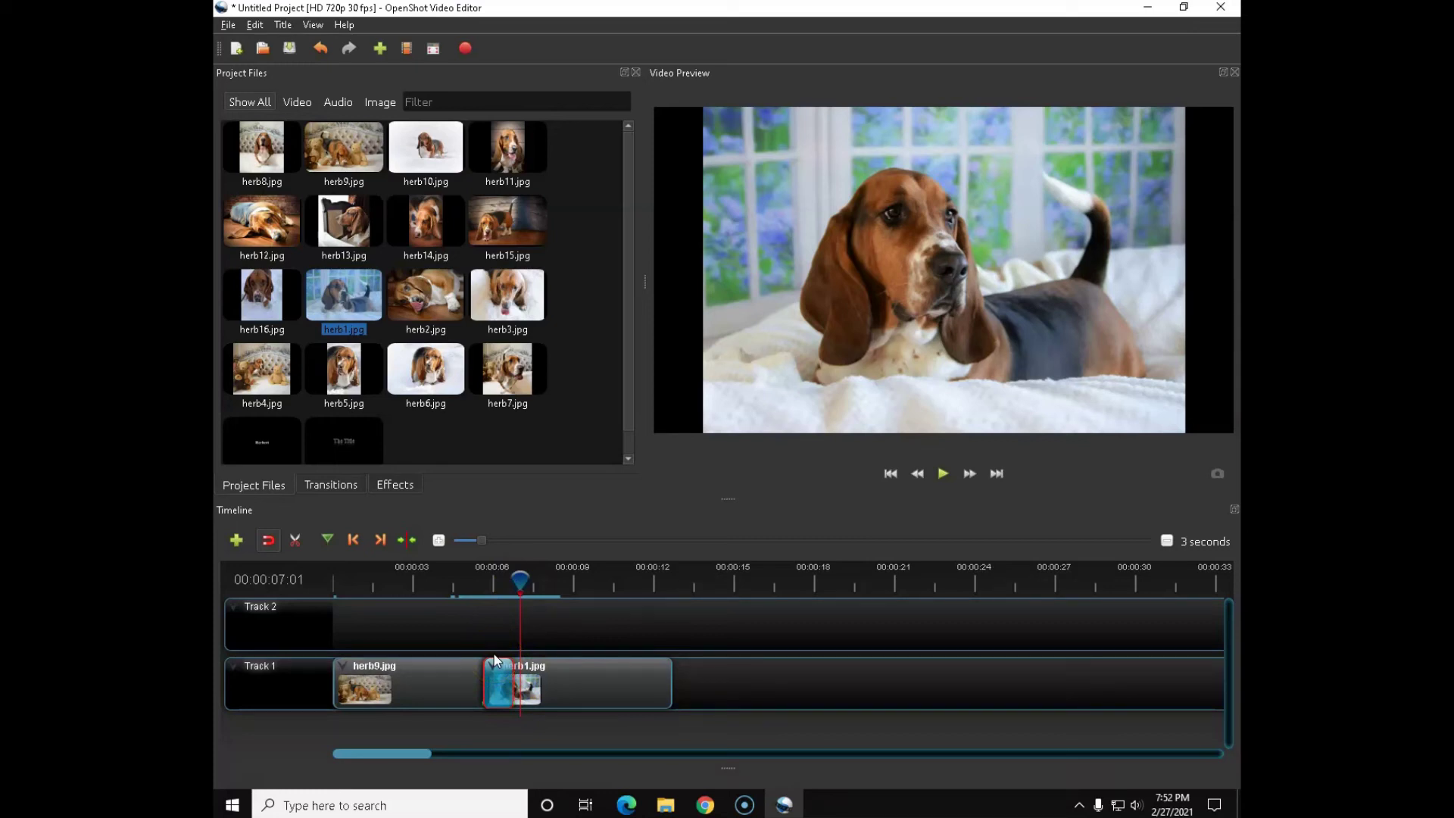
{"action": "left_click_drag", "start_coordinate": [493, 685], "coordinate": [548, 684]}
{"action": "left_click", "coordinate": [516, 574]}
{"action": "left_click_drag", "start_coordinate": [515, 574], "coordinate": [552, 544]}
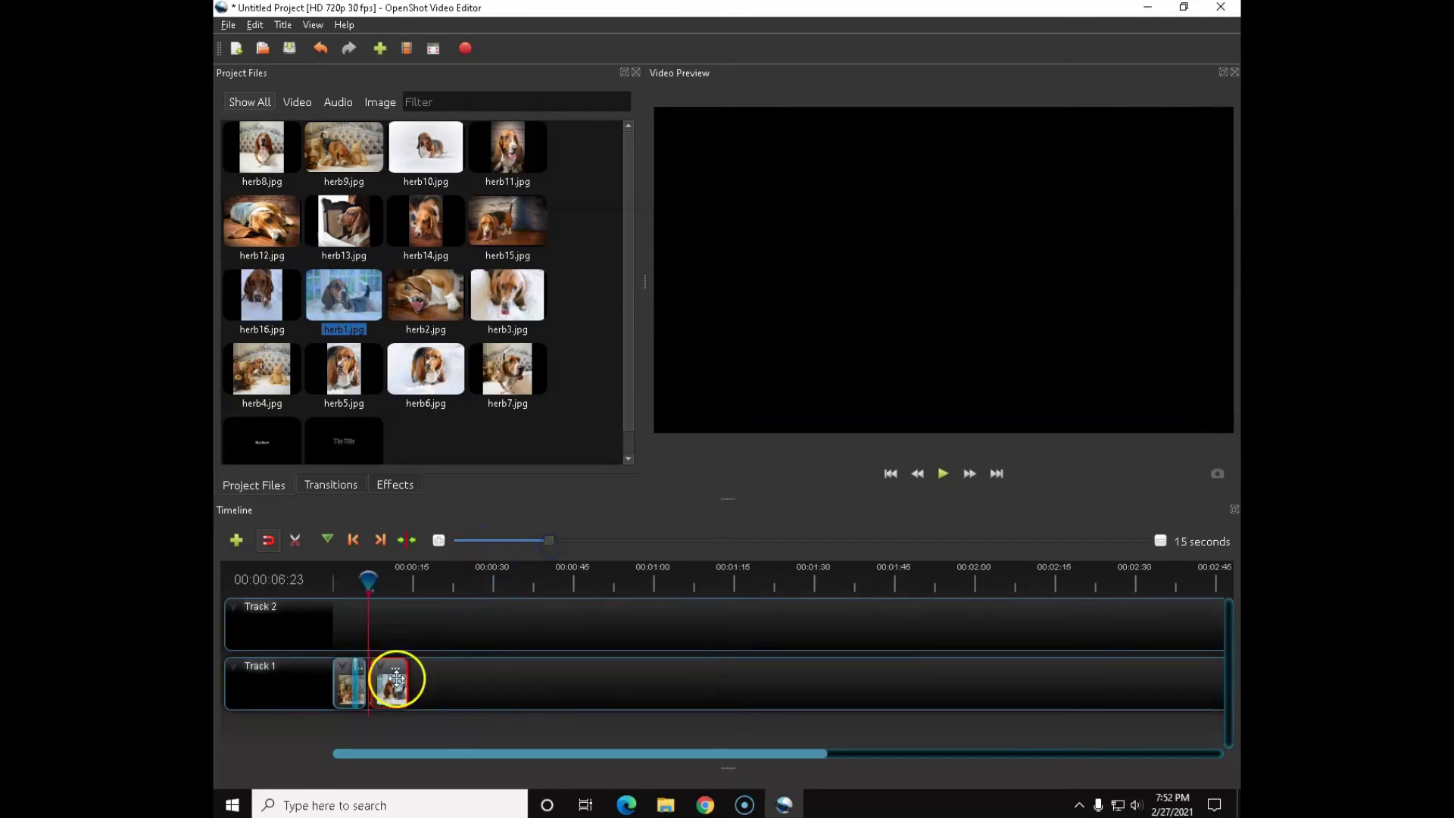
Turn off snapping, move herb1.jpg up to the end of herb9.jpg, and select the transition on herb9.jpg
{"action": "left_click_drag", "start_coordinate": [395, 683], "coordinate": [394, 675]}
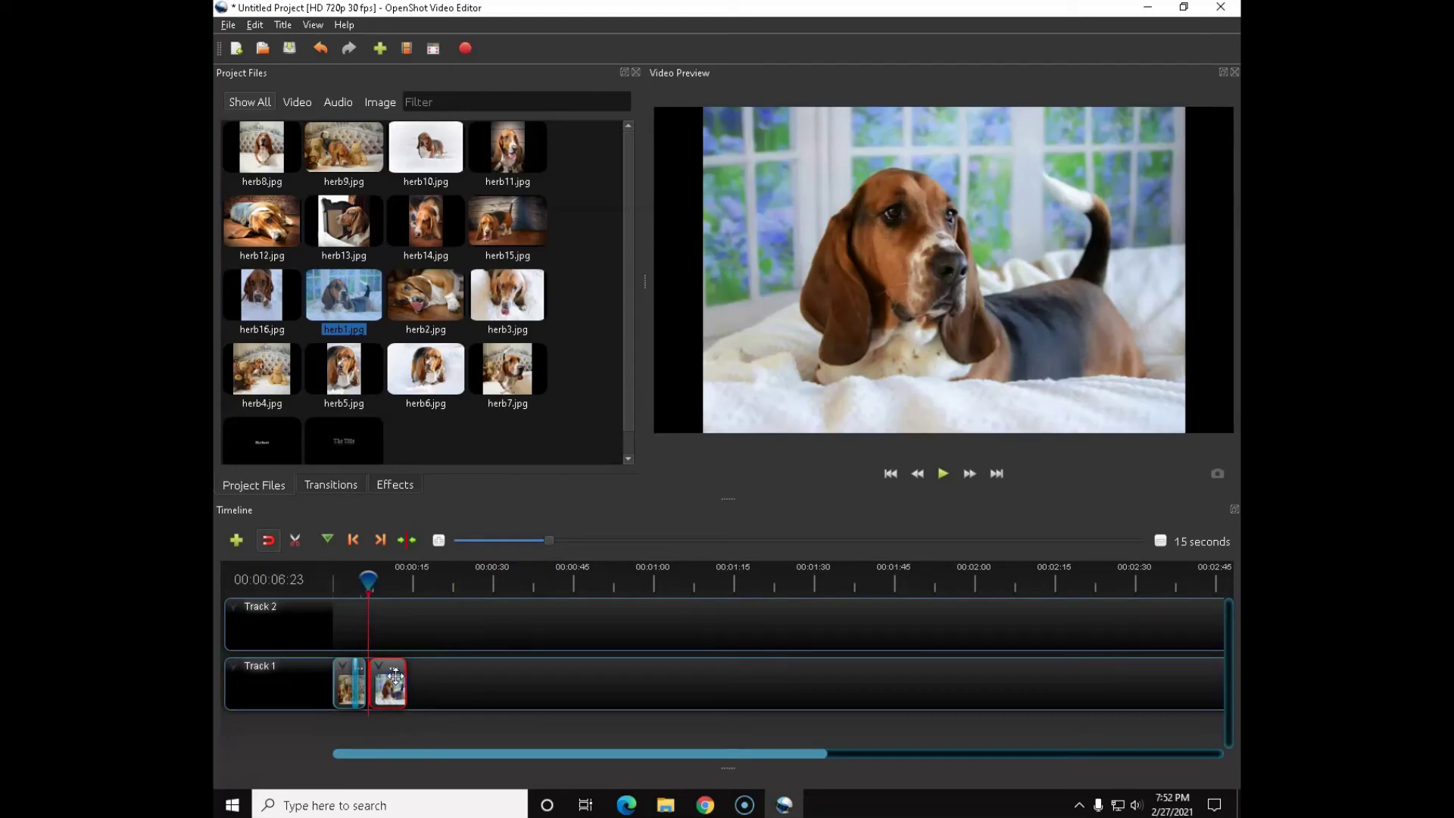
{"action": "left_click_drag", "start_coordinate": [371, 598], "coordinate": [353, 597]}
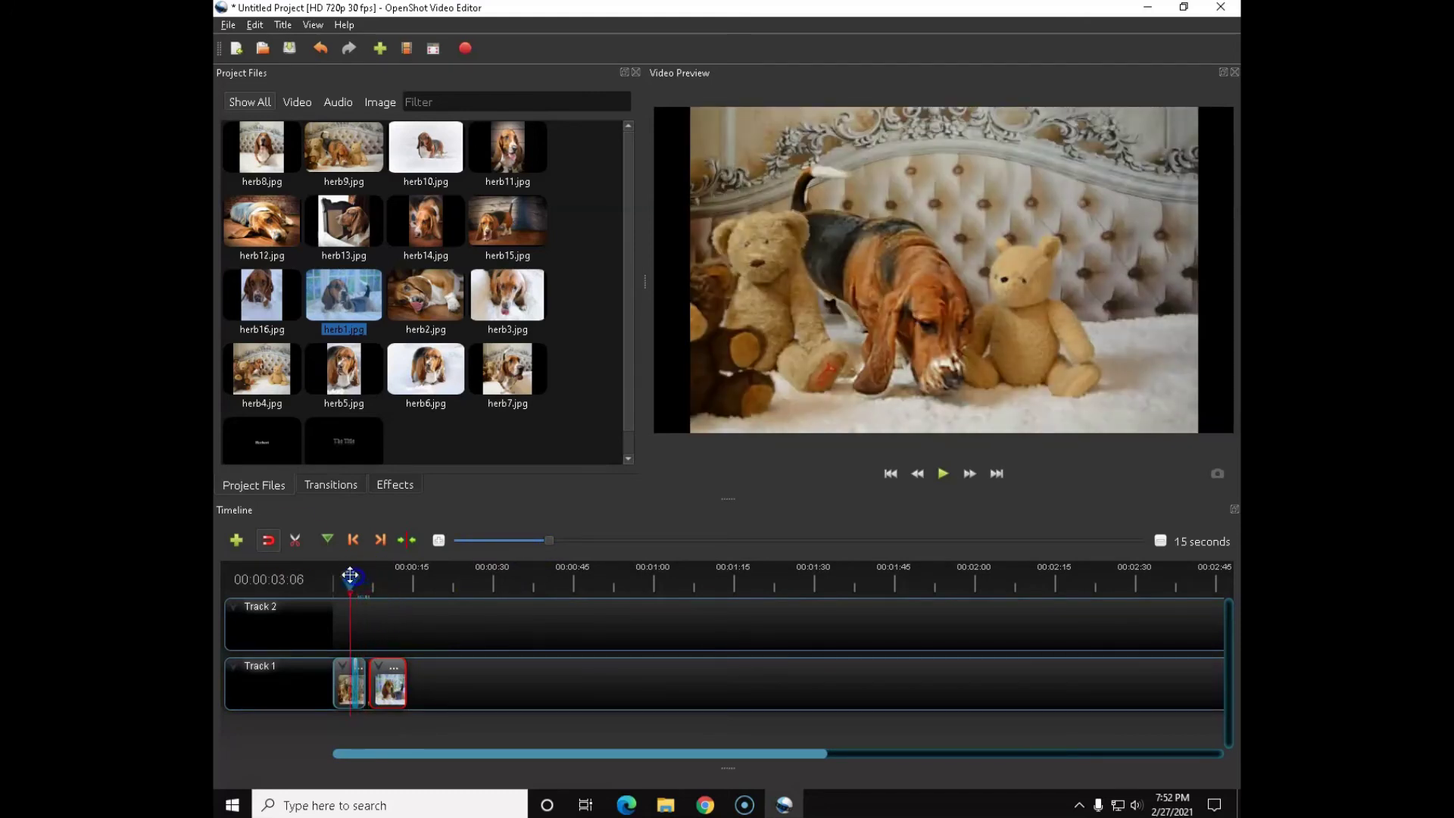
{"action": "left_click", "coordinate": [265, 542]}
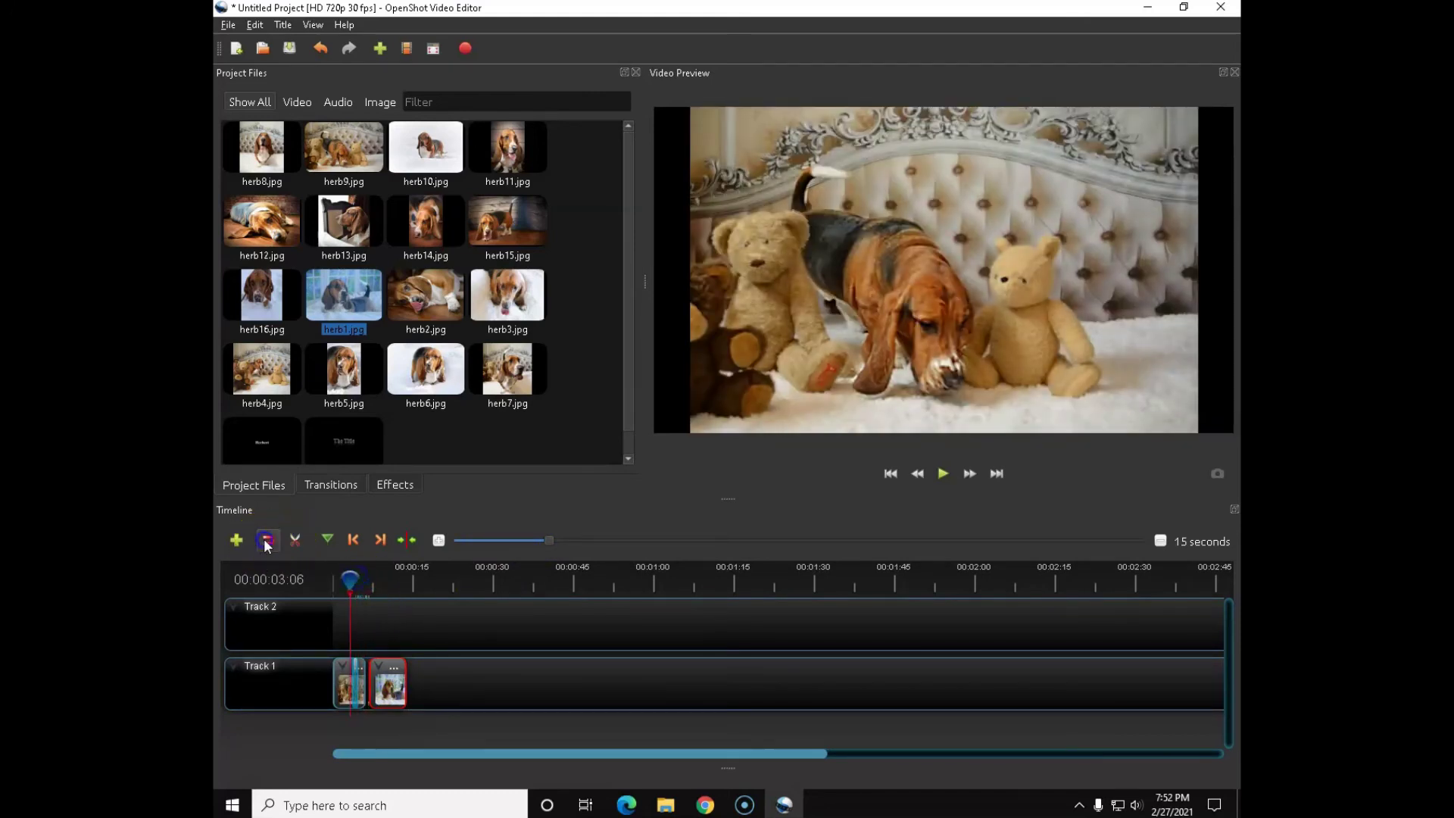
{"action": "mouse_move", "coordinate": [386, 682]}
{"action": "left_mouse_down"}
{"action": "mouse_move", "coordinate": [416, 685]}
{"action": "mouse_move", "coordinate": [385, 684]}
{"action": "left_mouse_up"}
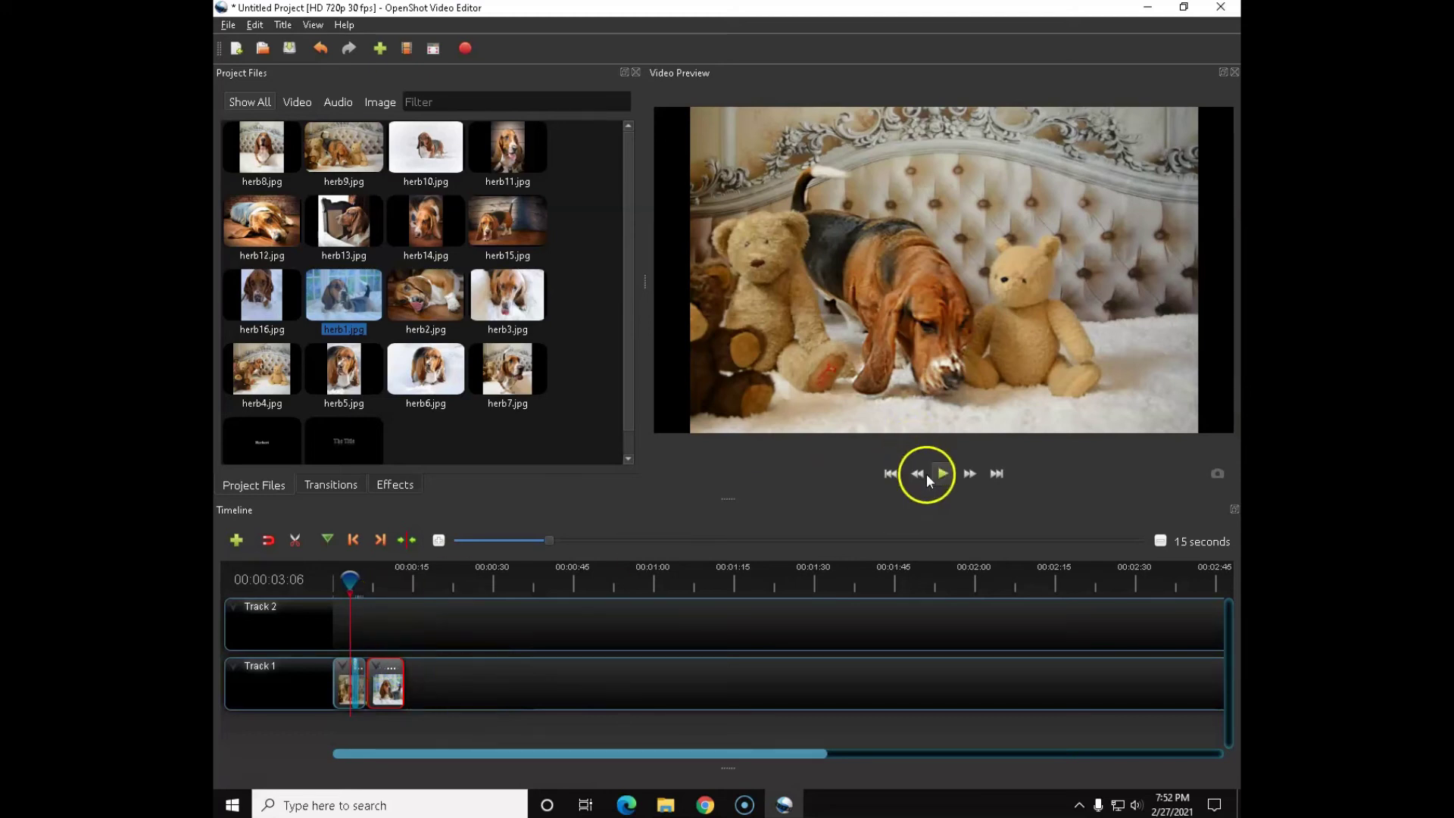
{"action": "left_click", "coordinate": [353, 683]}
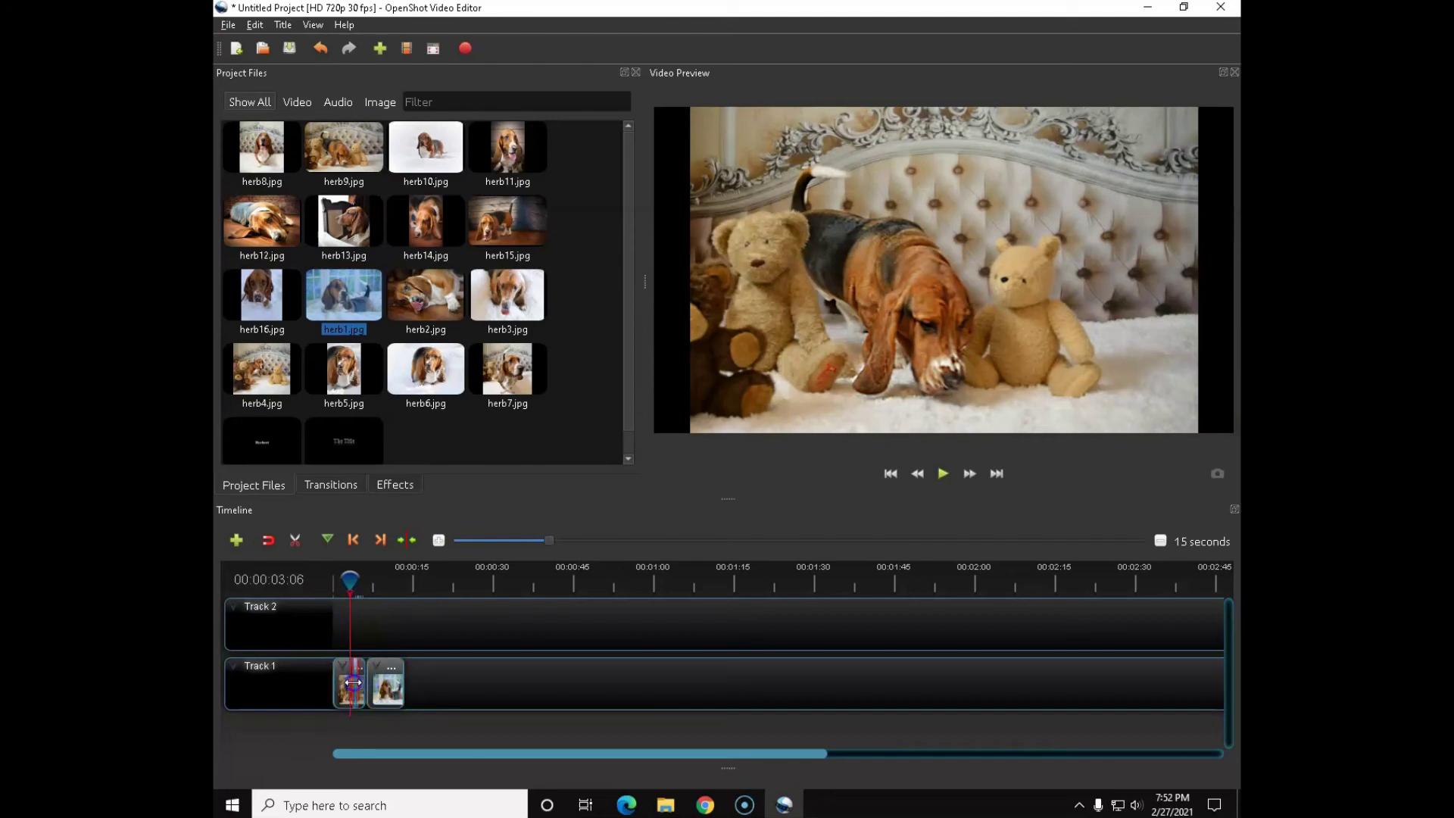
Remove the transition from herb9.jpg and play the timeline from 00:00:03.06 across the cut to herb1.jpg
{"action": "left_click", "coordinate": [346, 672]}
{"action": "right_click", "coordinate": [356, 680]}
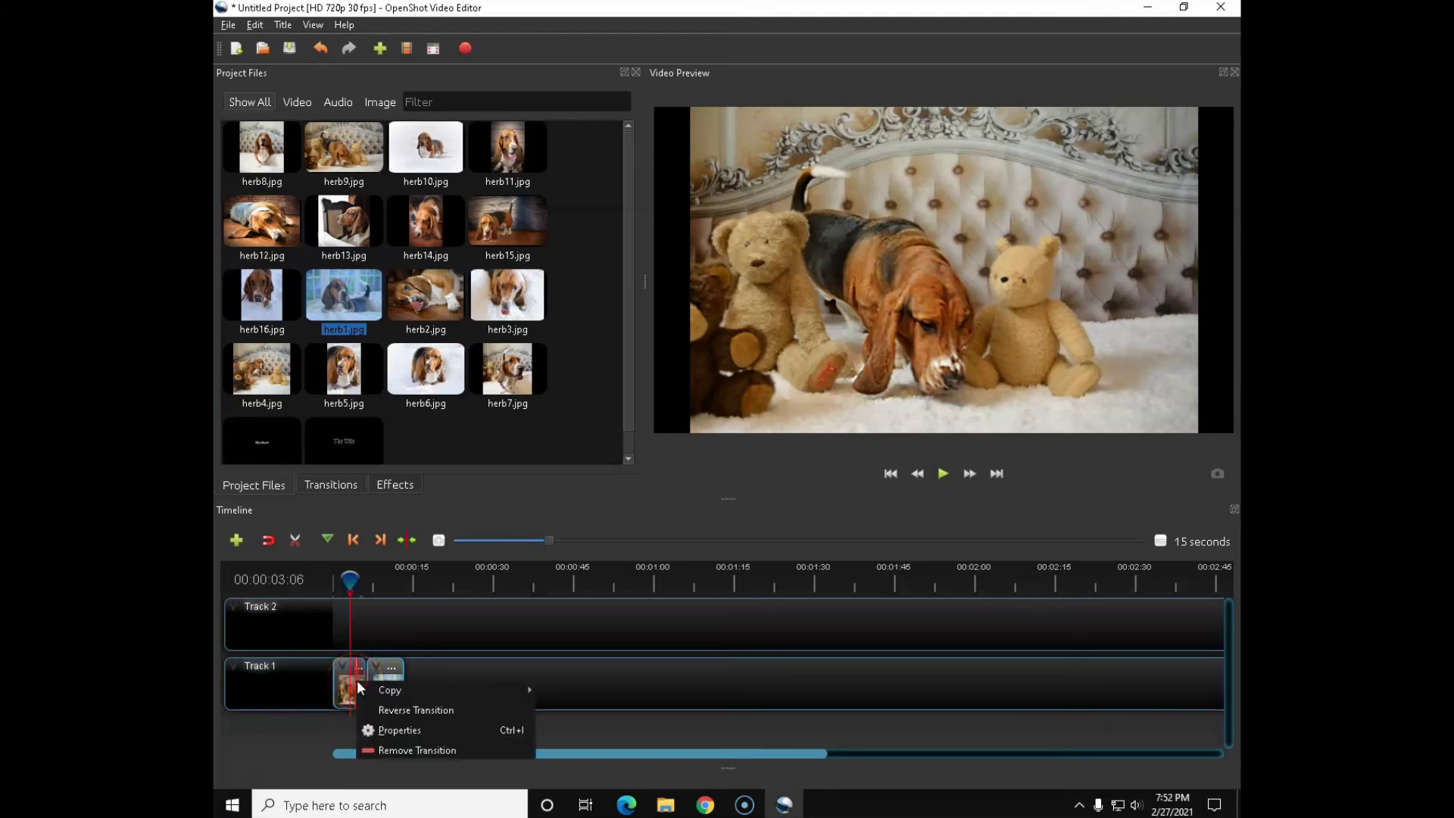
{"action": "left_click", "coordinate": [386, 754]}
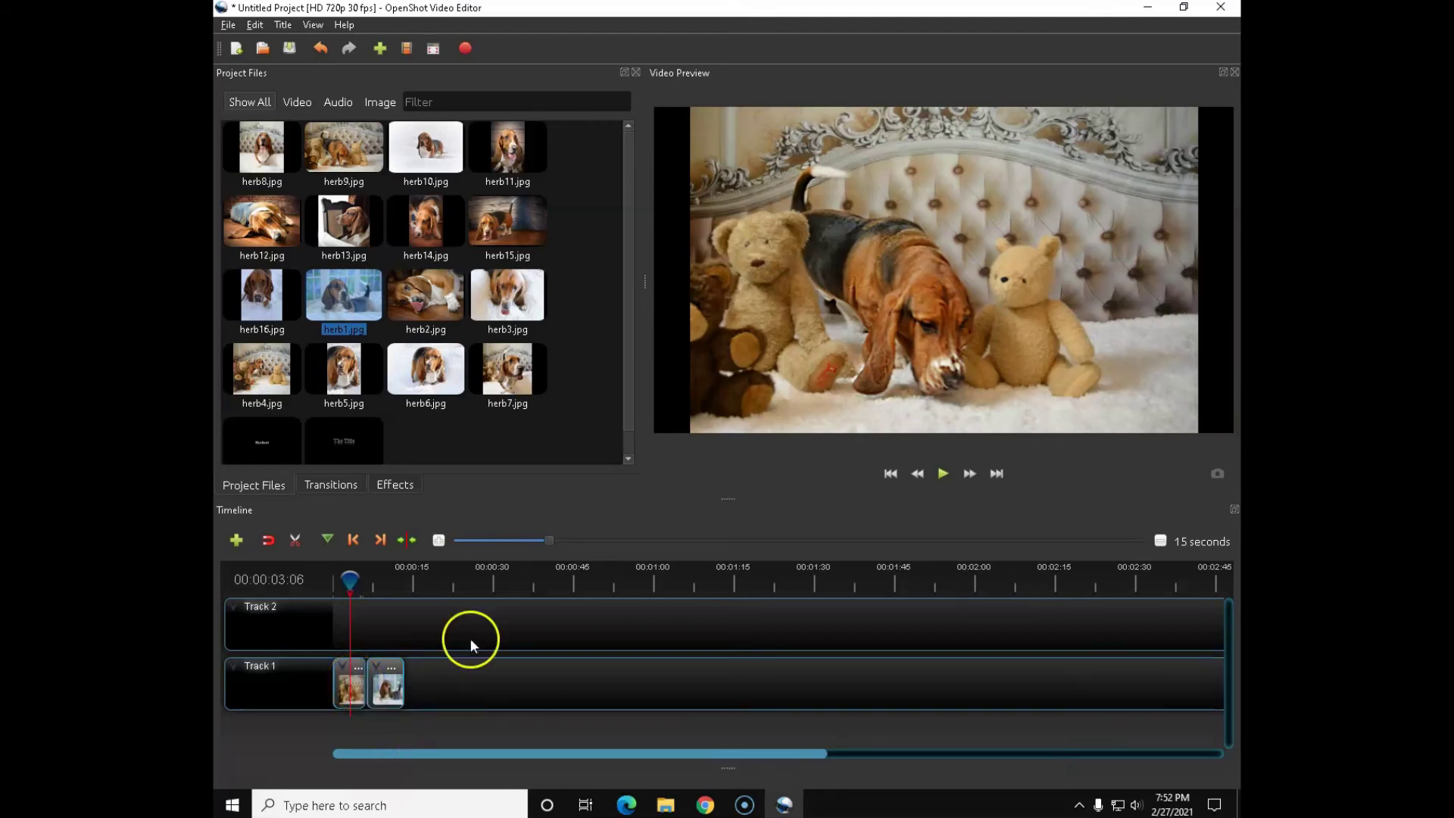
{"action": "left_click", "coordinate": [945, 475]}
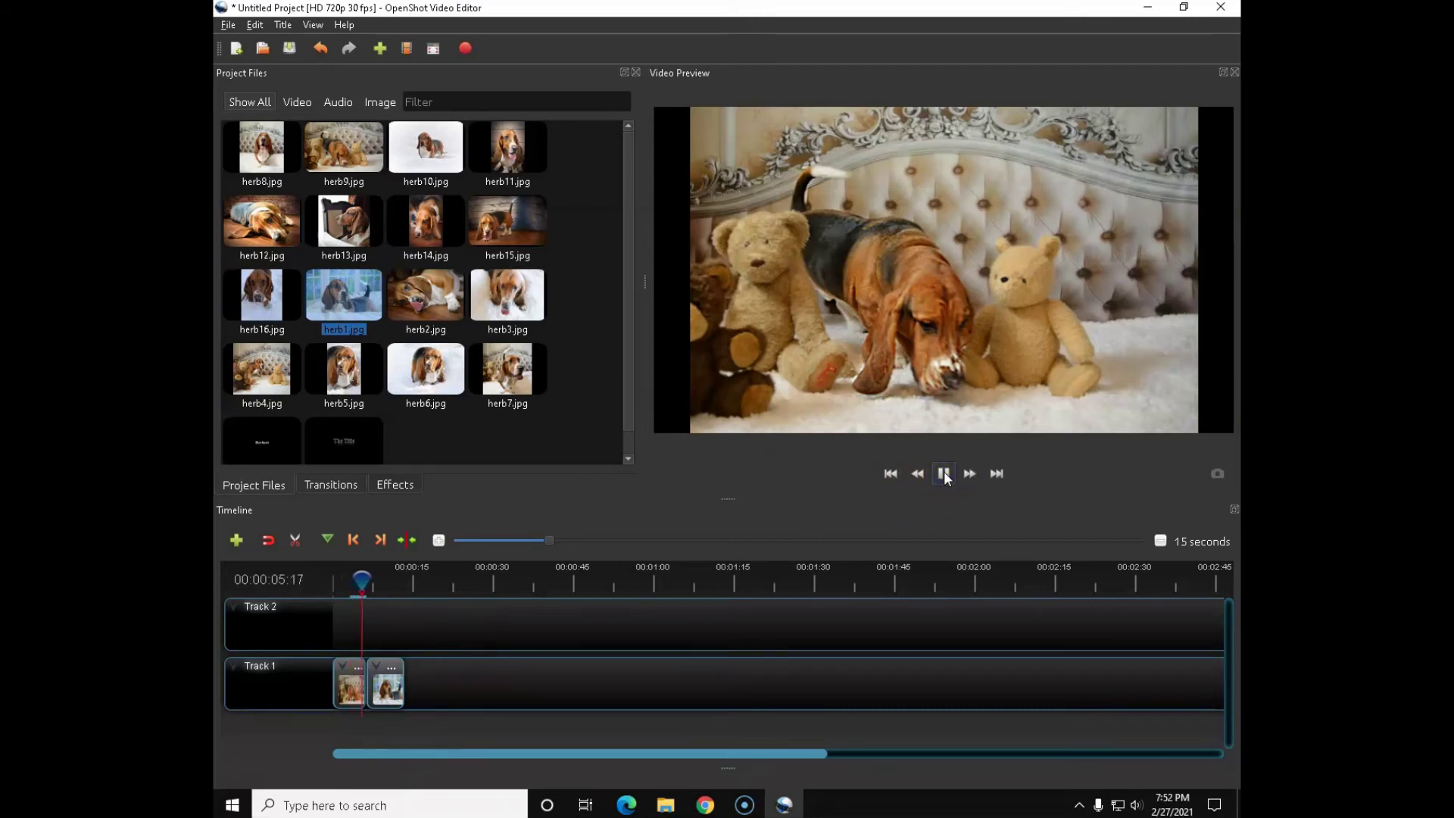
{"action": "left_click", "coordinate": [945, 476]}
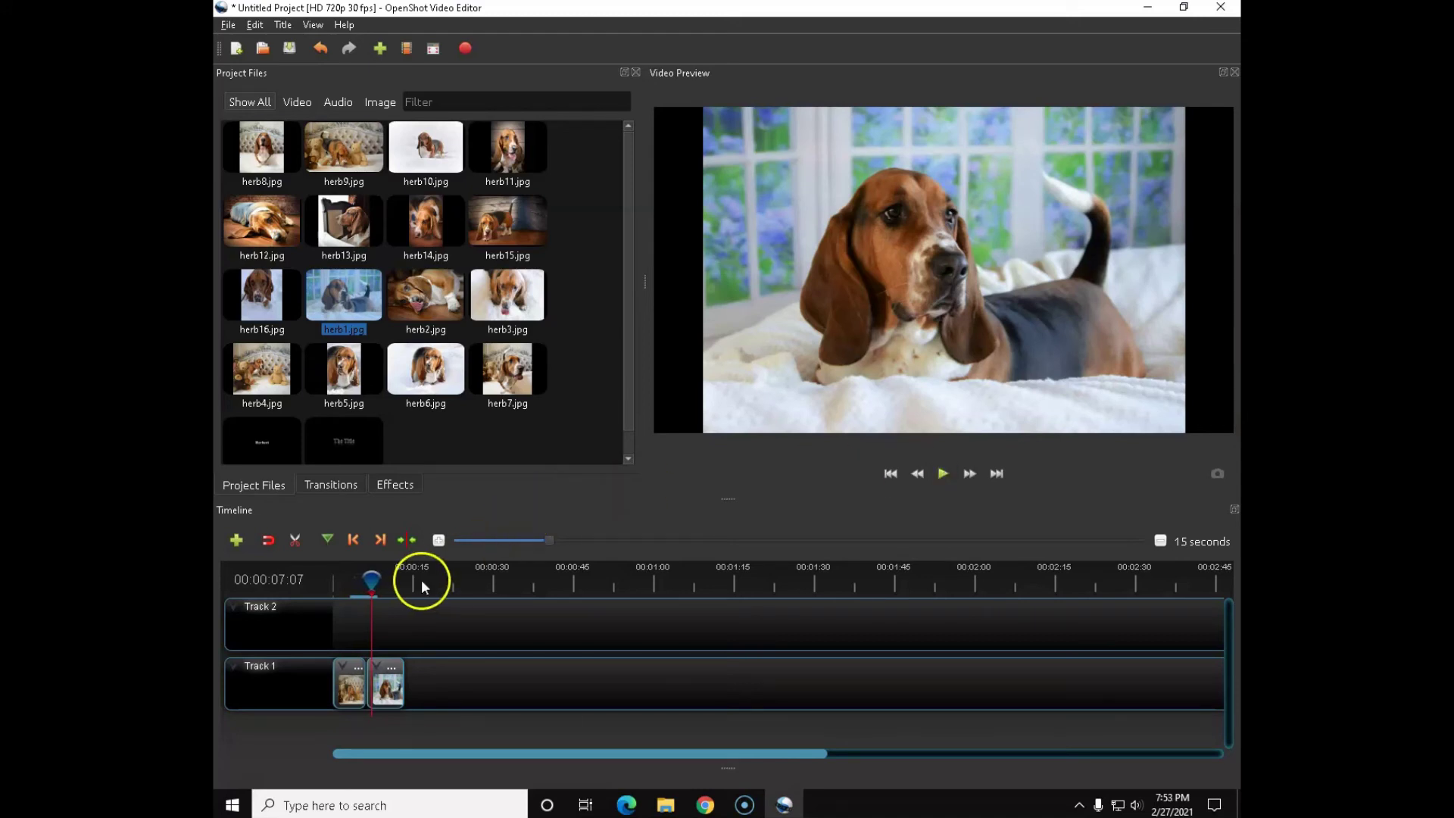
Turn on snapping, join herb1.jpg flush to the end of herb9.jpg, and return the playhead to the start of the timeline
{"action": "left_click_drag", "start_coordinate": [549, 540], "coordinate": [493, 542]}
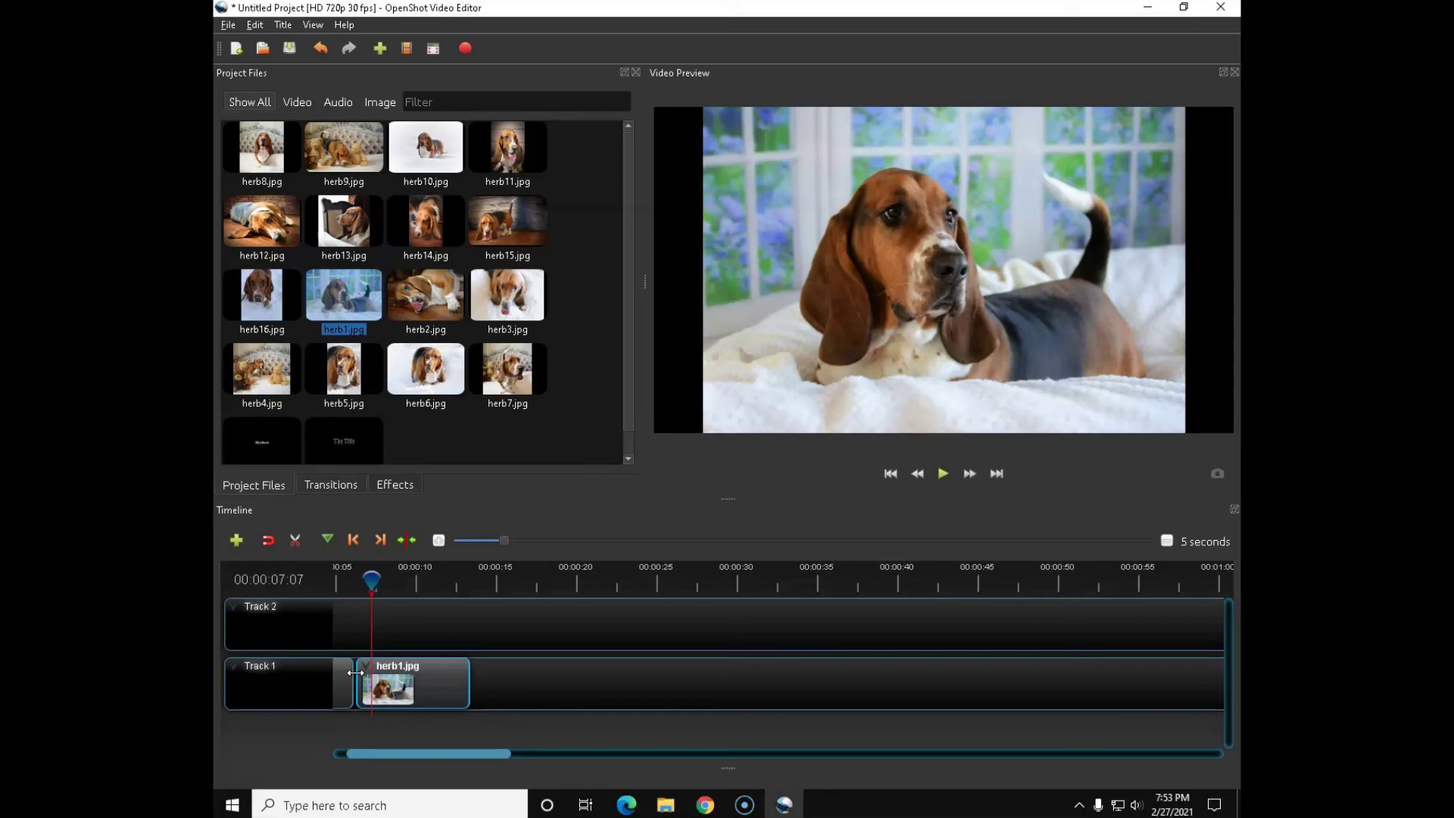
{"action": "left_click", "coordinate": [411, 686]}
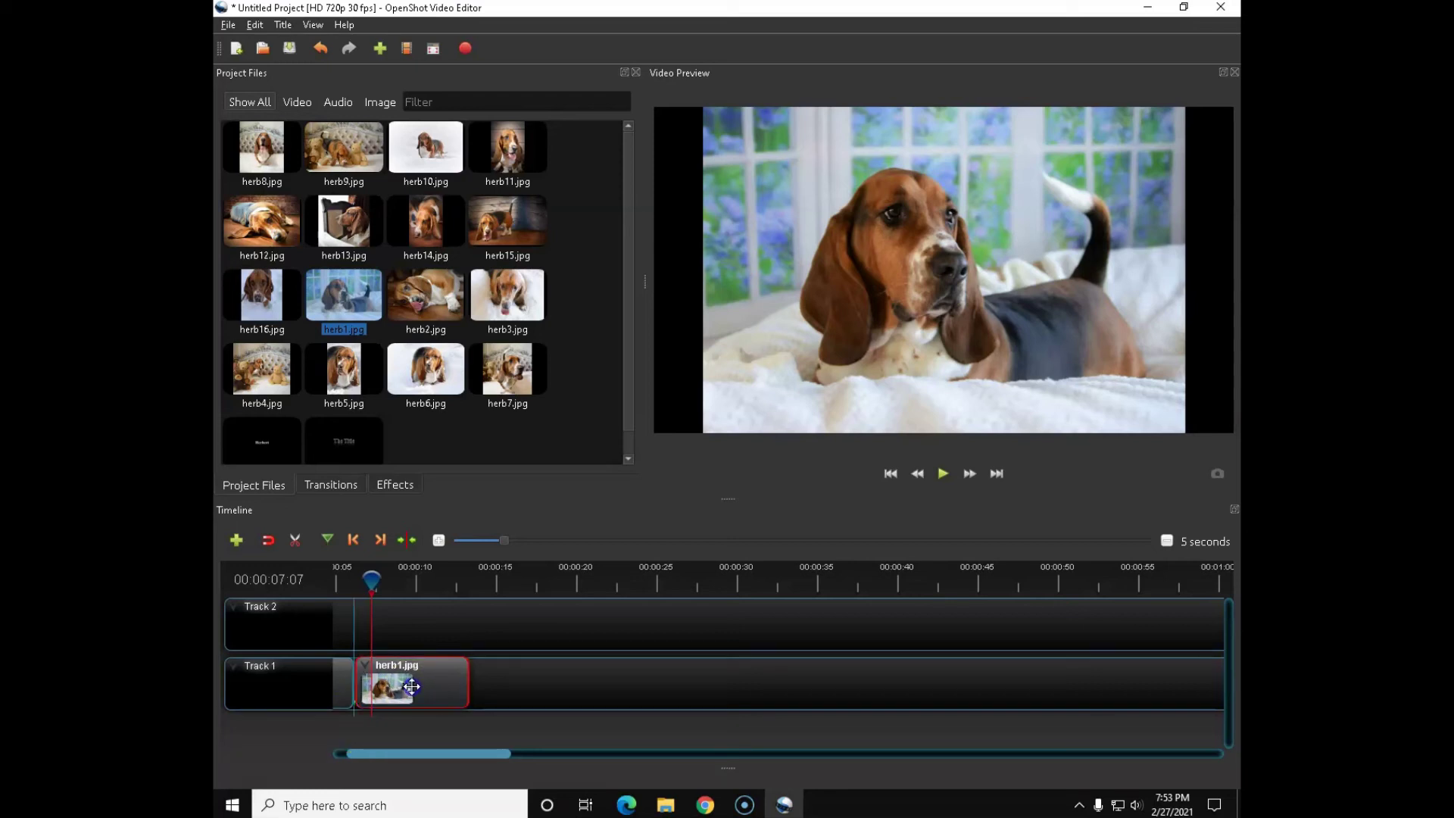
{"action": "left_click_drag", "start_coordinate": [412, 686], "coordinate": [411, 686]}
{"action": "left_click", "coordinate": [303, 551]}
{"action": "left_click", "coordinate": [398, 684]}
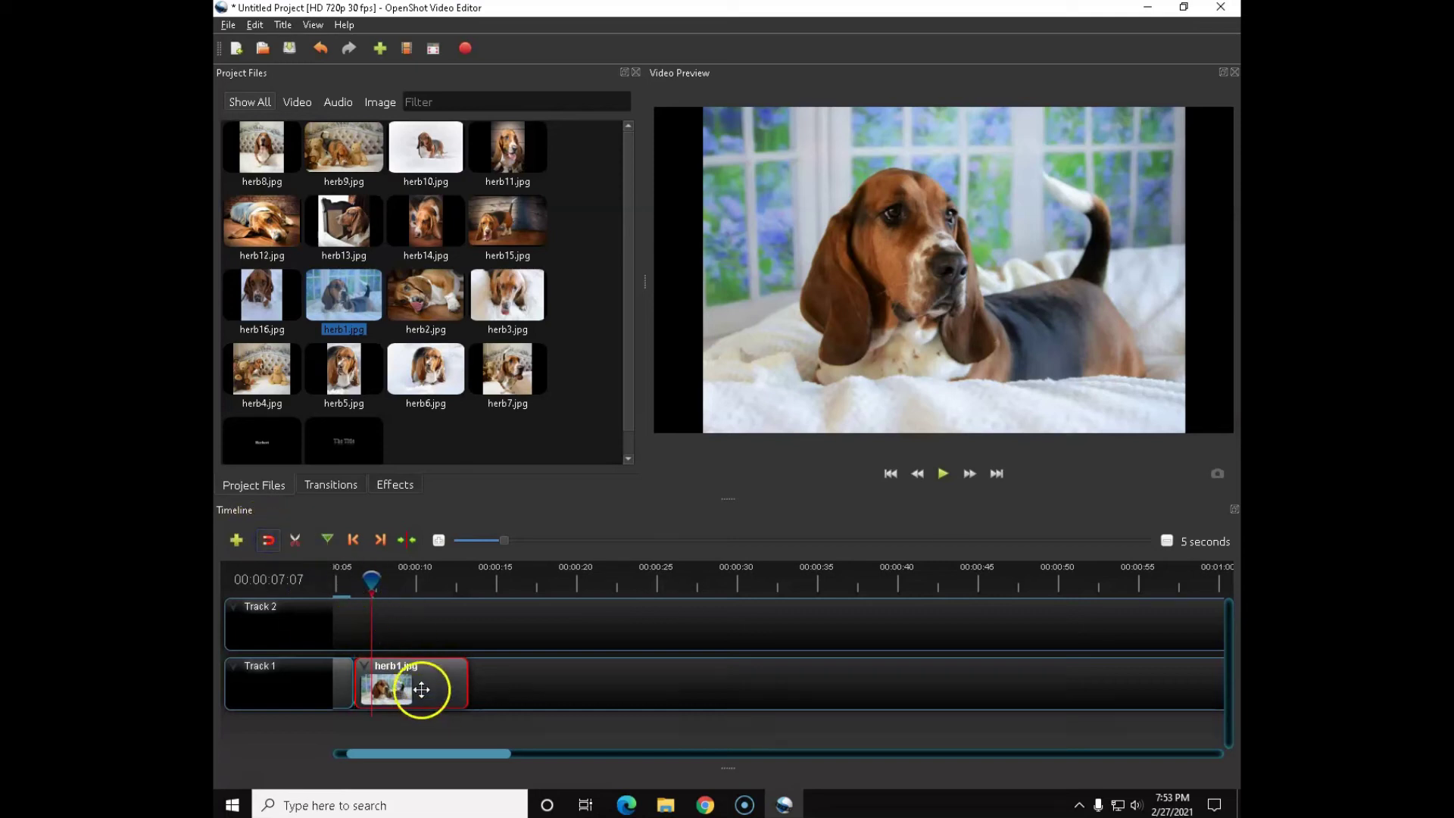
{"action": "left_click_drag", "start_coordinate": [398, 684], "coordinate": [360, 681]}
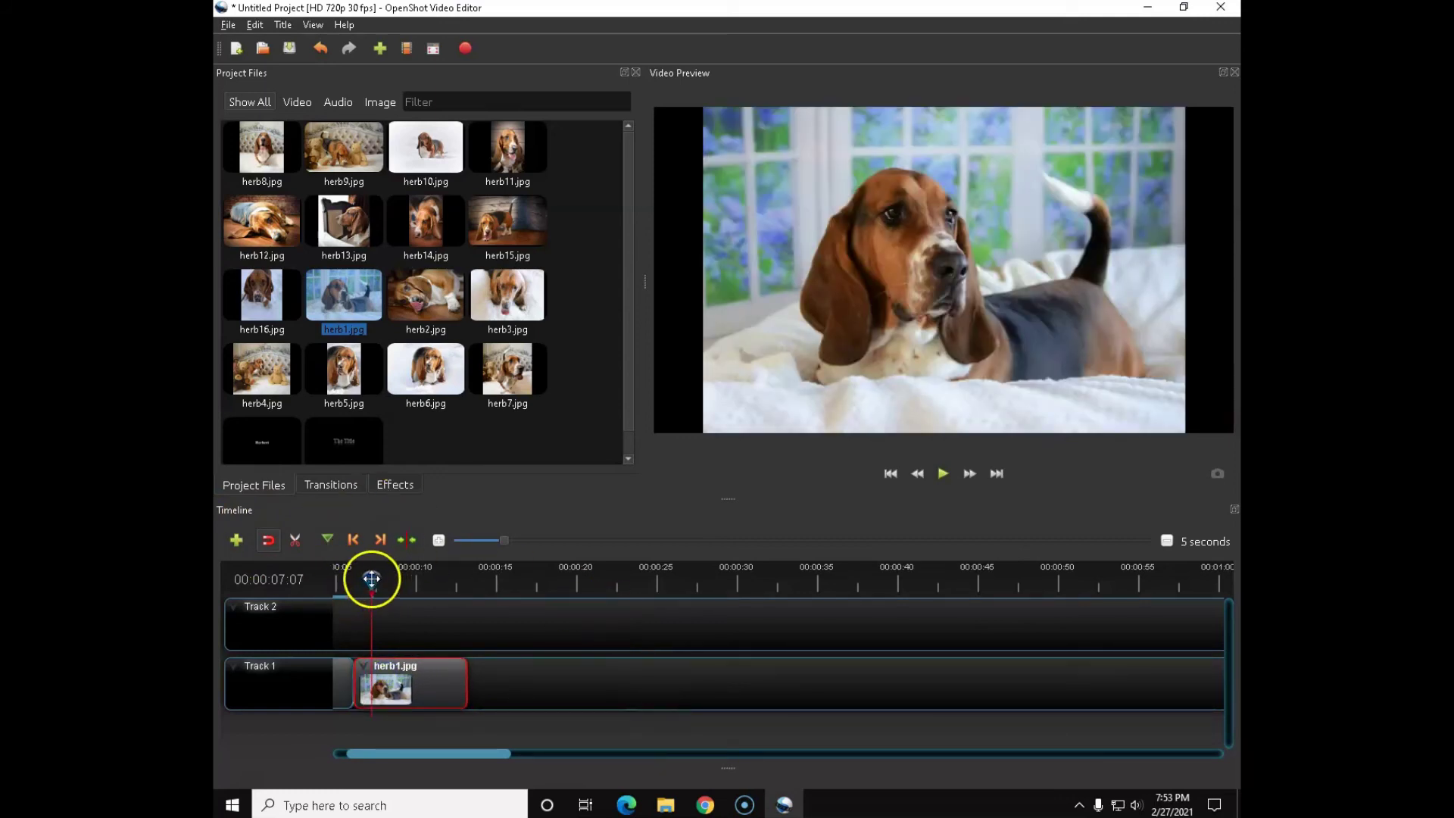
{"action": "left_click_drag", "start_coordinate": [371, 578], "coordinate": [331, 580]}
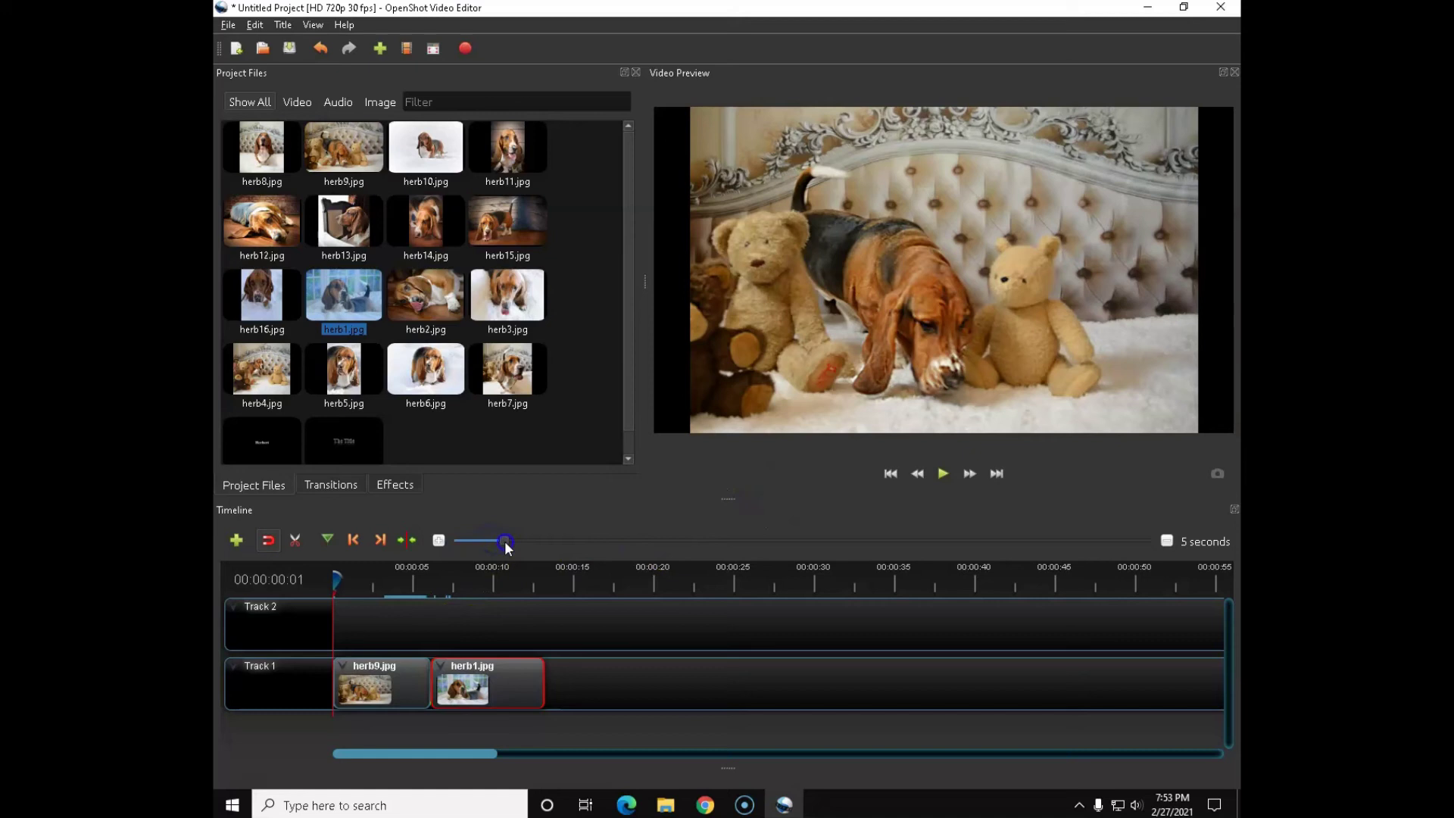
Slide herb1.jpg earlier so it overlaps the end of herb9.jpg, and remove the automatic transition on the overlap
{"action": "left_click_drag", "start_coordinate": [494, 538], "coordinate": [552, 548]}
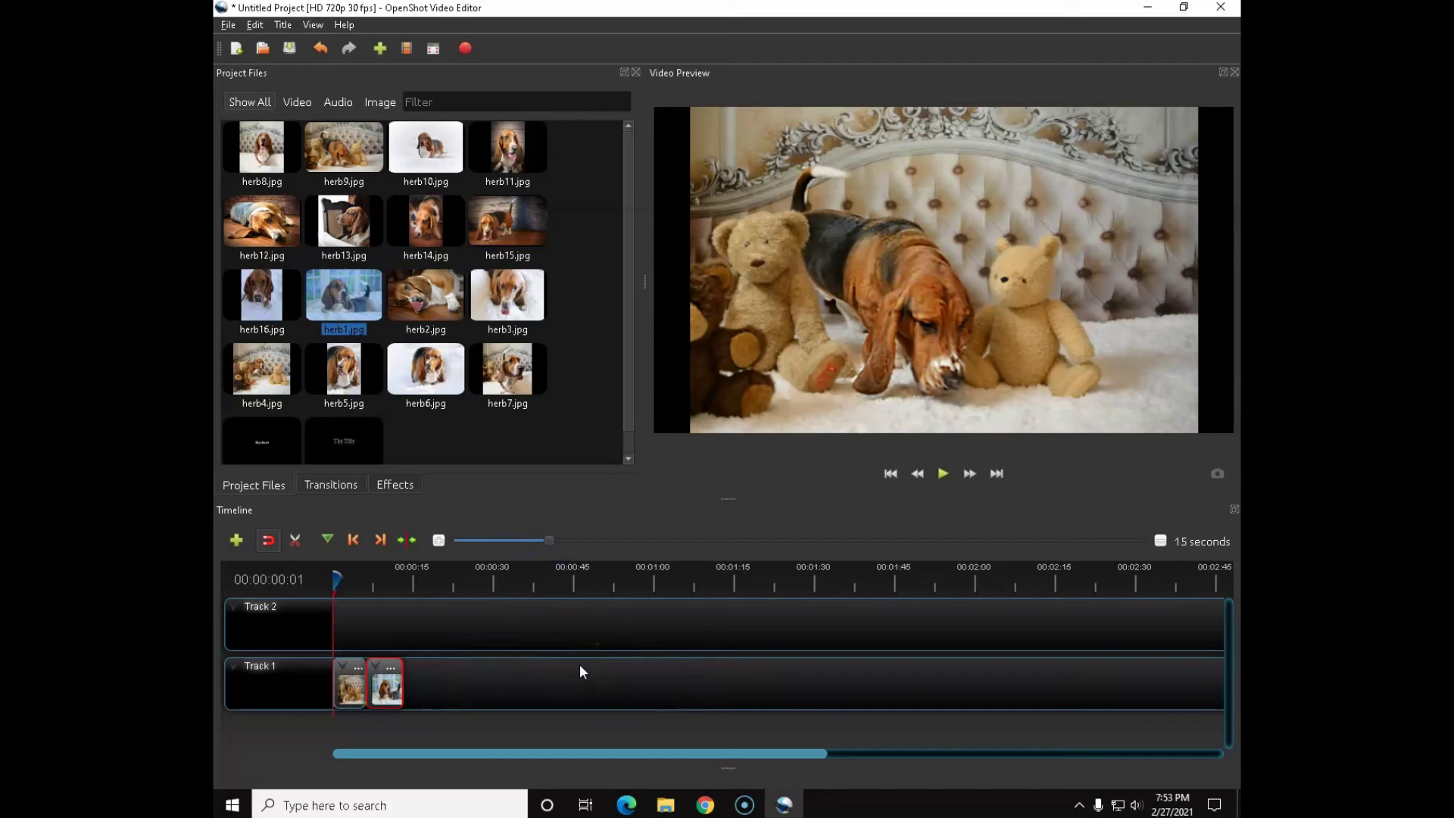
{"action": "left_click", "coordinate": [424, 298]}
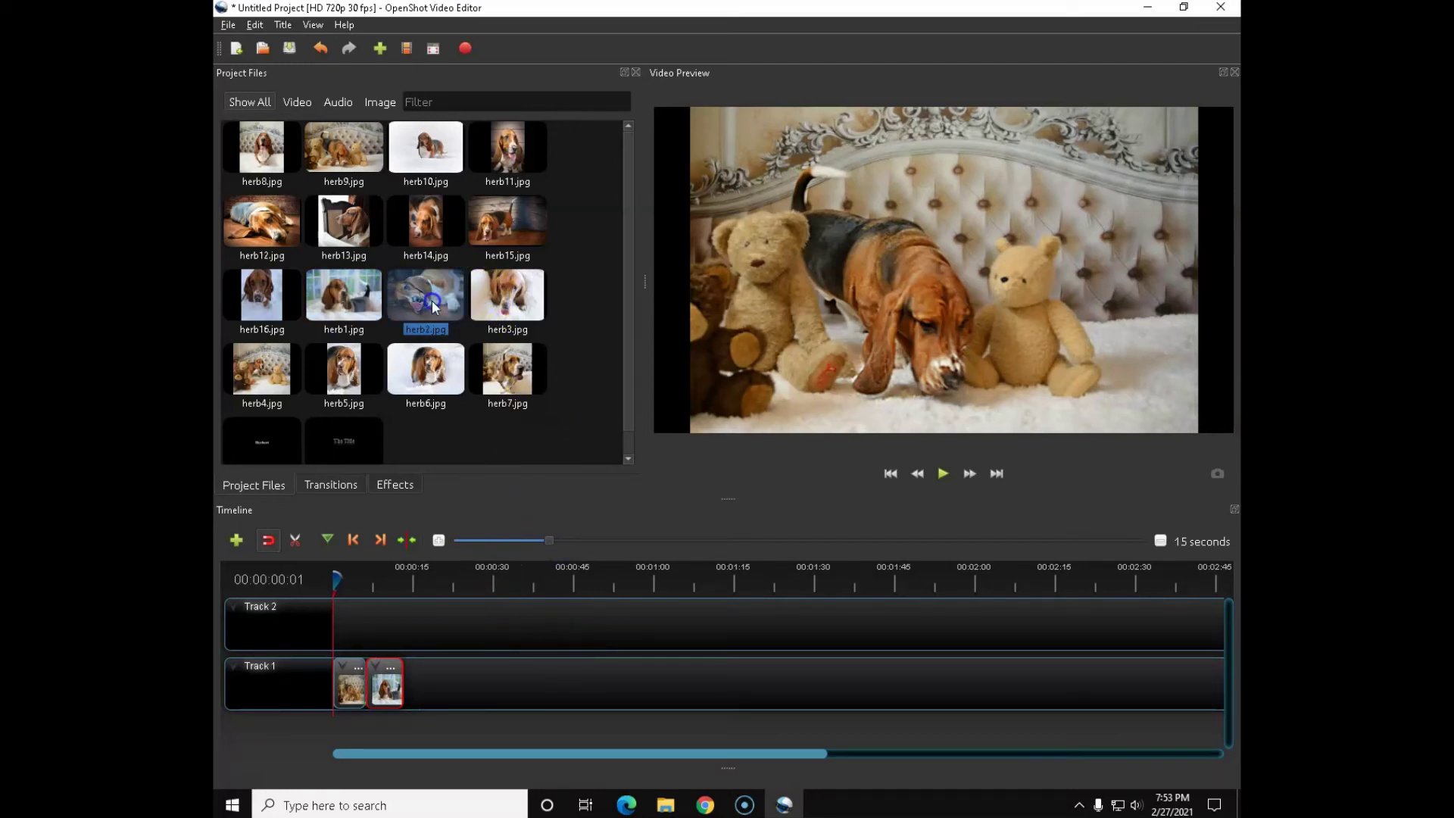
{"action": "left_click_drag", "start_coordinate": [385, 674], "coordinate": [373, 672]}
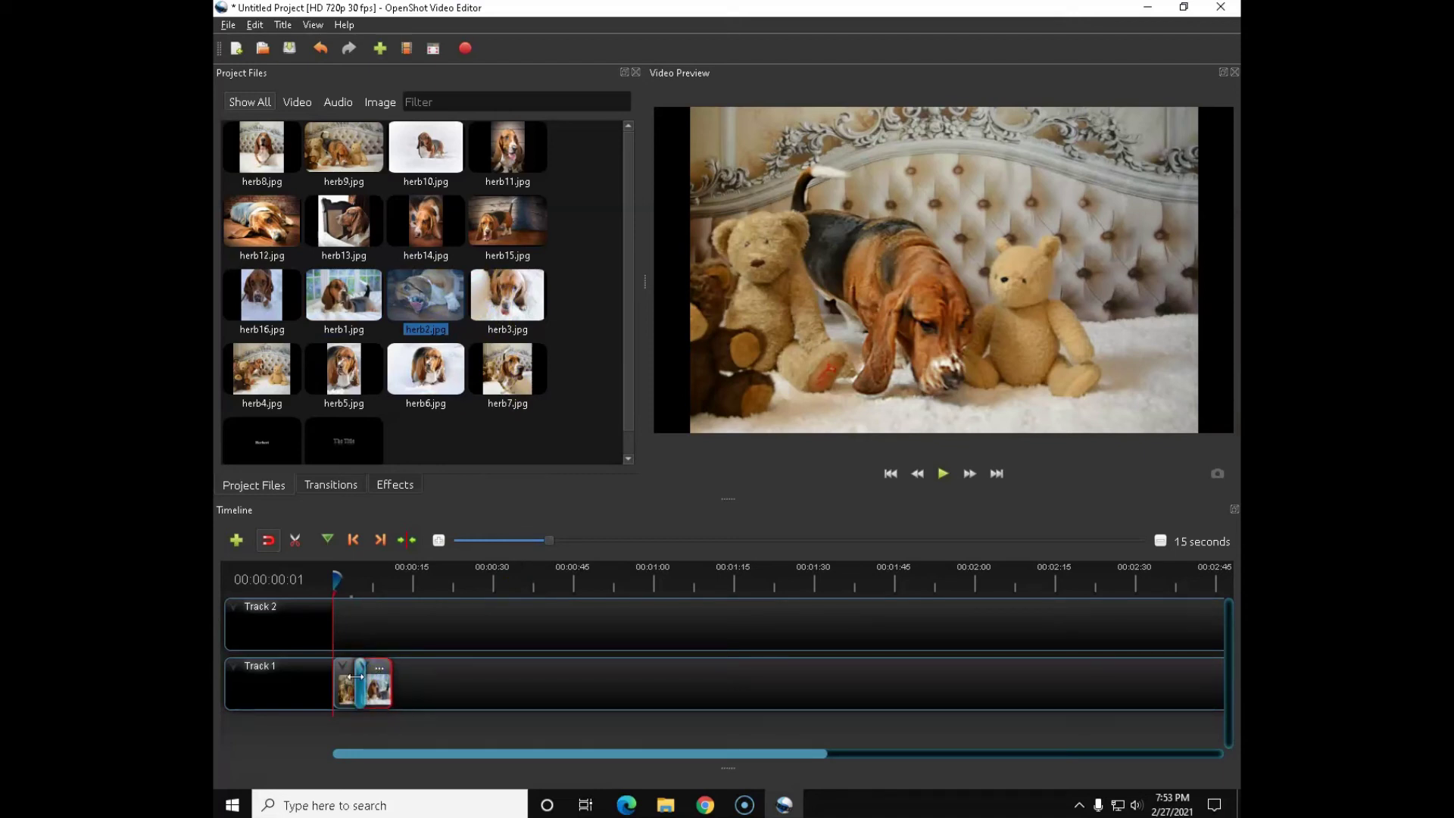
{"action": "left_click", "coordinate": [359, 674]}
{"action": "right_click", "coordinate": [360, 674]}
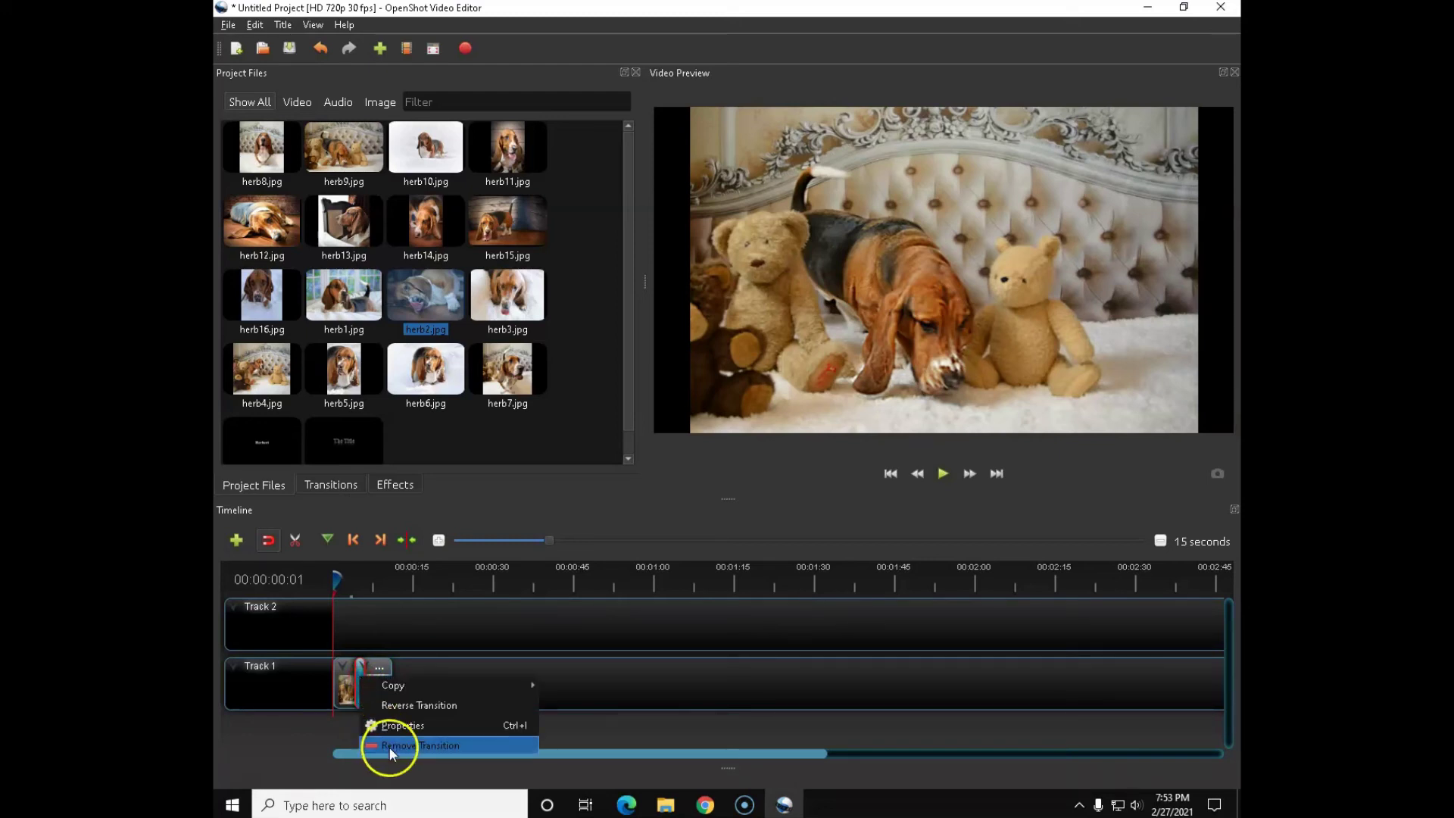
{"action": "left_click", "coordinate": [394, 772]}
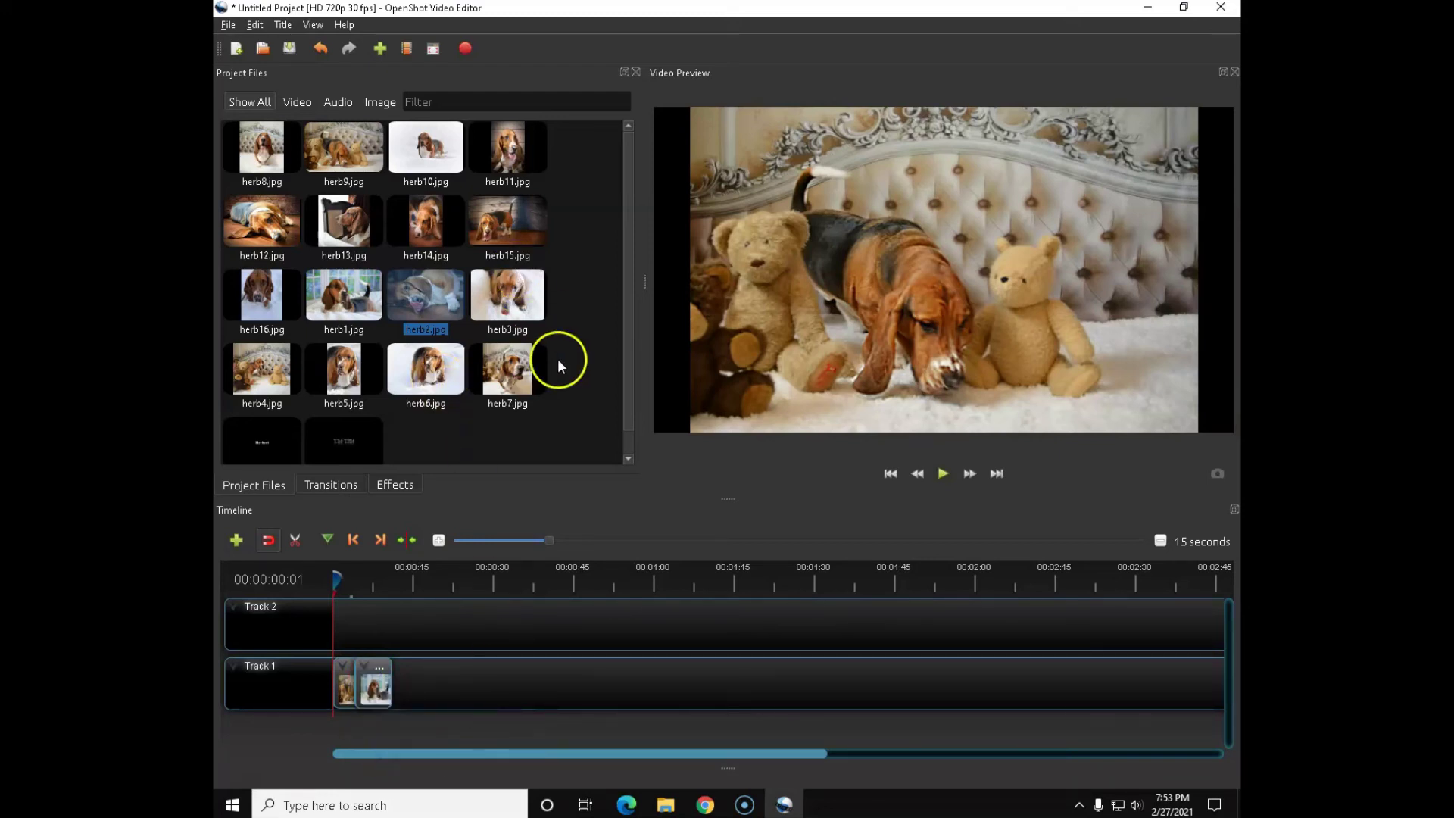
Add the 4 squares left transition to the start of herb1.jpg, covering its overlap with herb9.jpg
{"action": "left_click", "coordinate": [342, 485]}
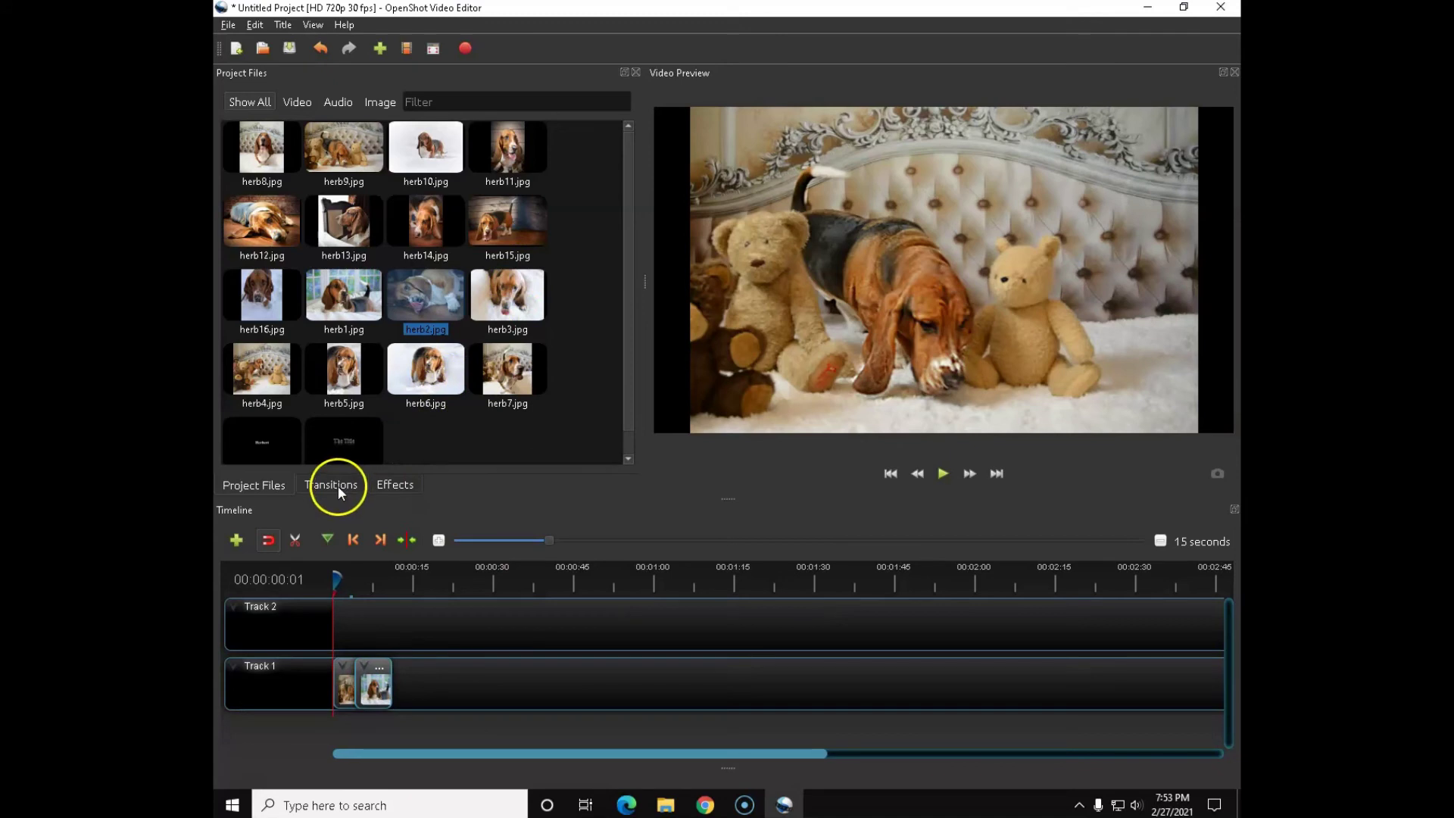
{"action": "left_click_drag", "start_coordinate": [502, 220], "coordinate": [371, 680]}
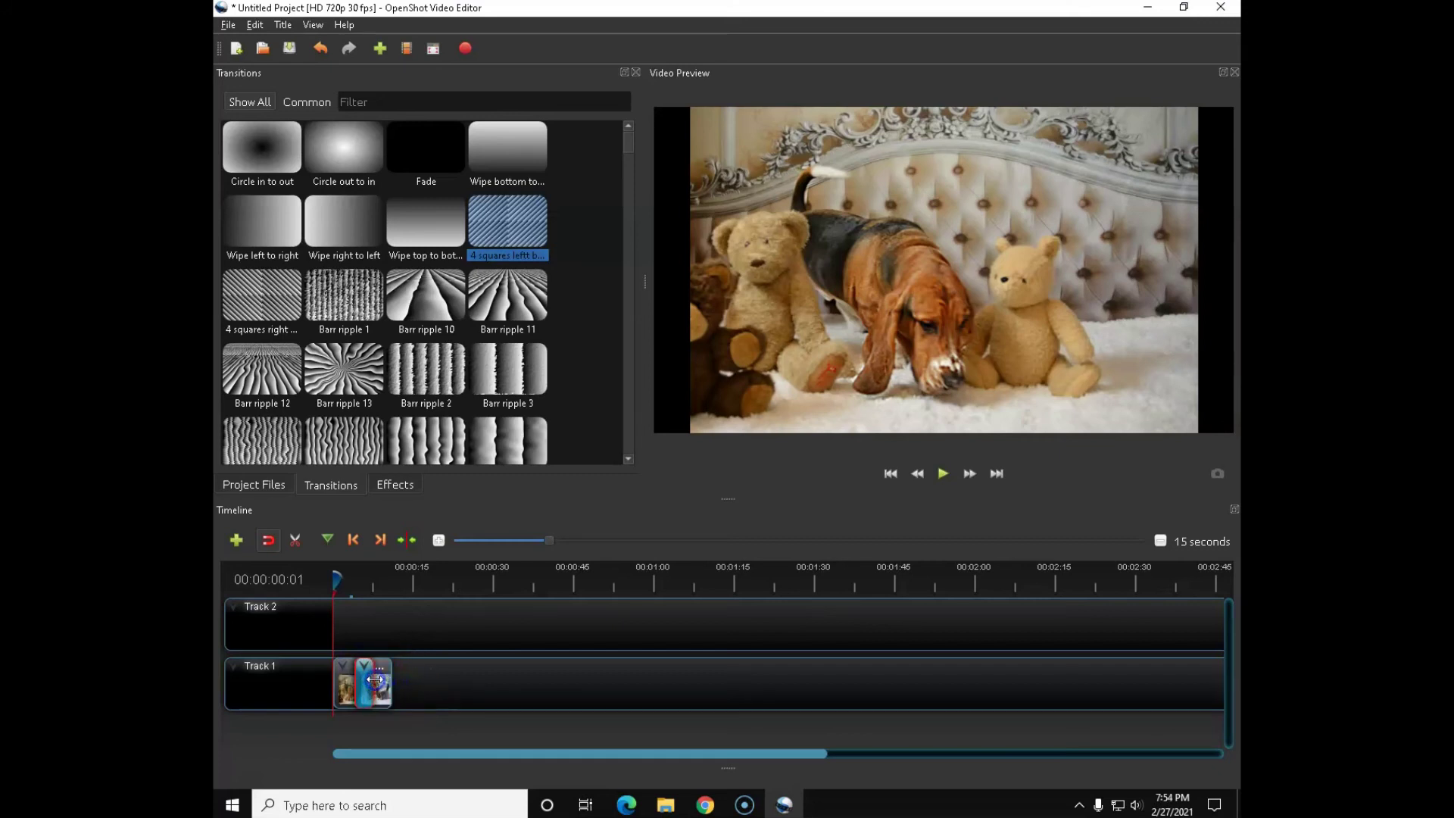
{"action": "right_click", "coordinate": [364, 672]}
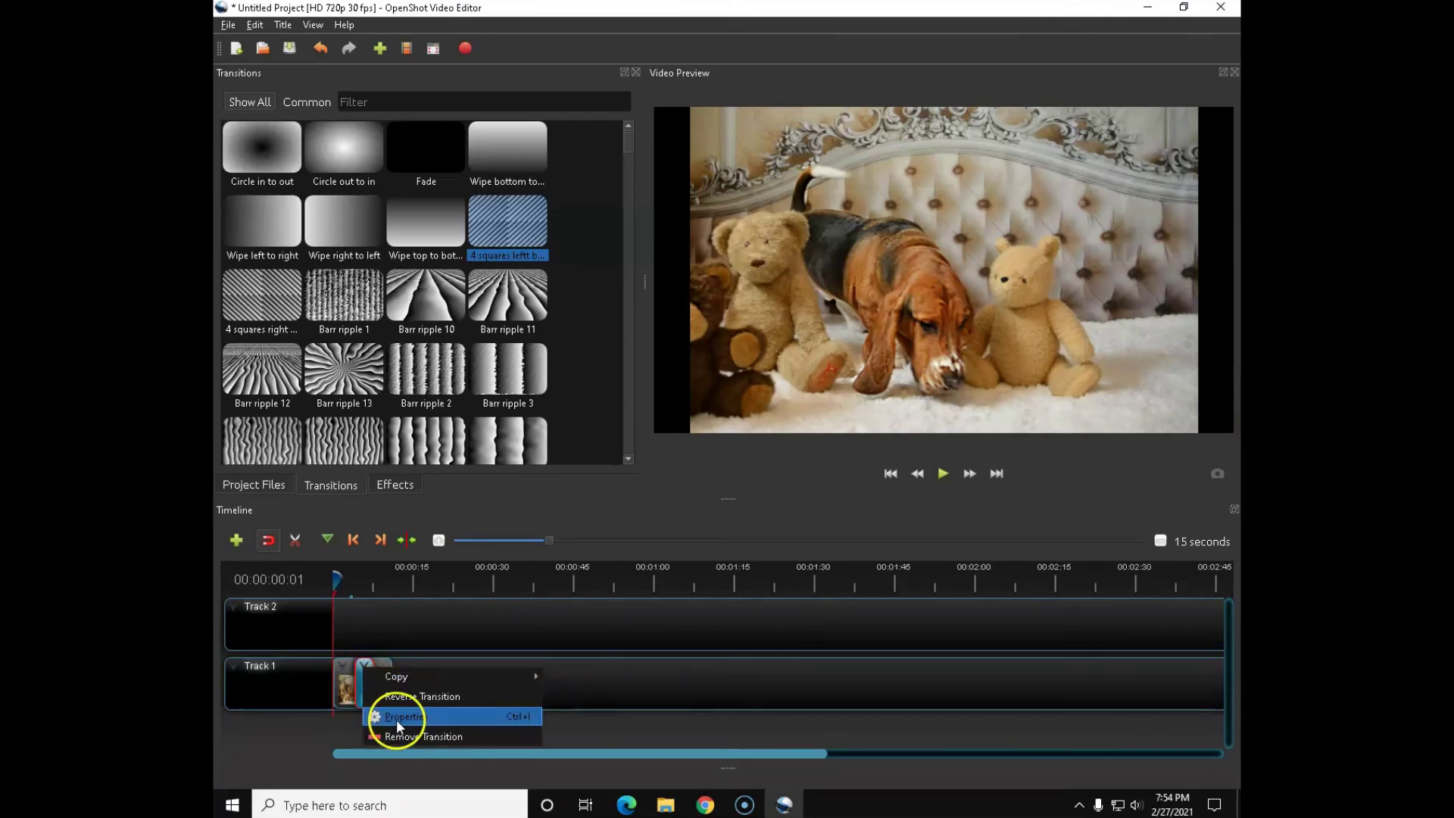
{"action": "left_click", "coordinate": [436, 713]}
{"action": "left_click", "coordinate": [583, 695]}
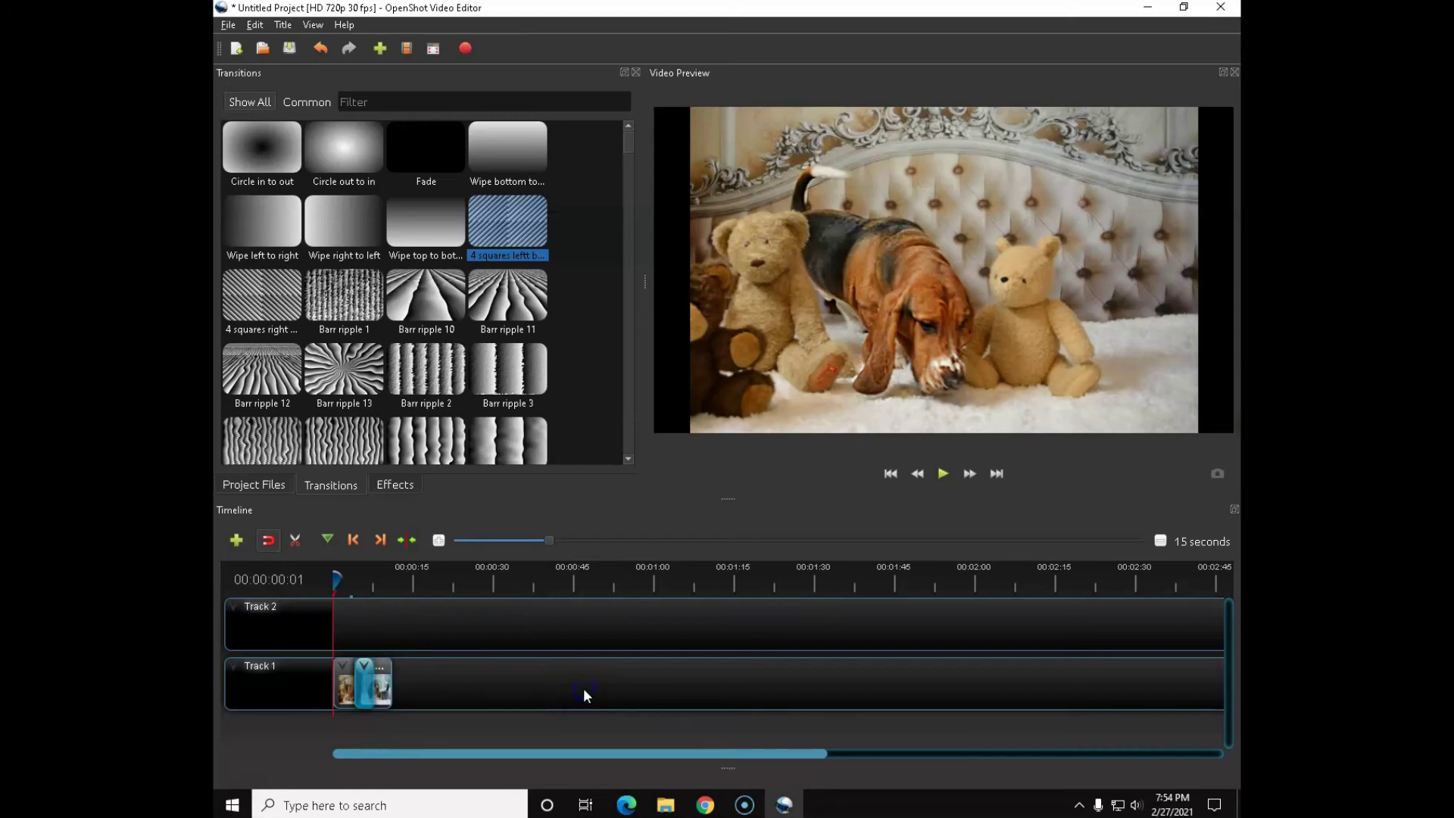
Add herb16.jpg to Track 1 directly after the end of herb1.jpg
{"action": "left_click", "coordinate": [234, 485]}
{"action": "left_click_drag", "start_coordinate": [344, 297], "coordinate": [366, 319]}
{"action": "left_click_drag", "start_coordinate": [255, 291], "coordinate": [419, 684]}
{"action": "left_click", "coordinate": [490, 682]}
{"action": "left_click", "coordinate": [422, 681]}
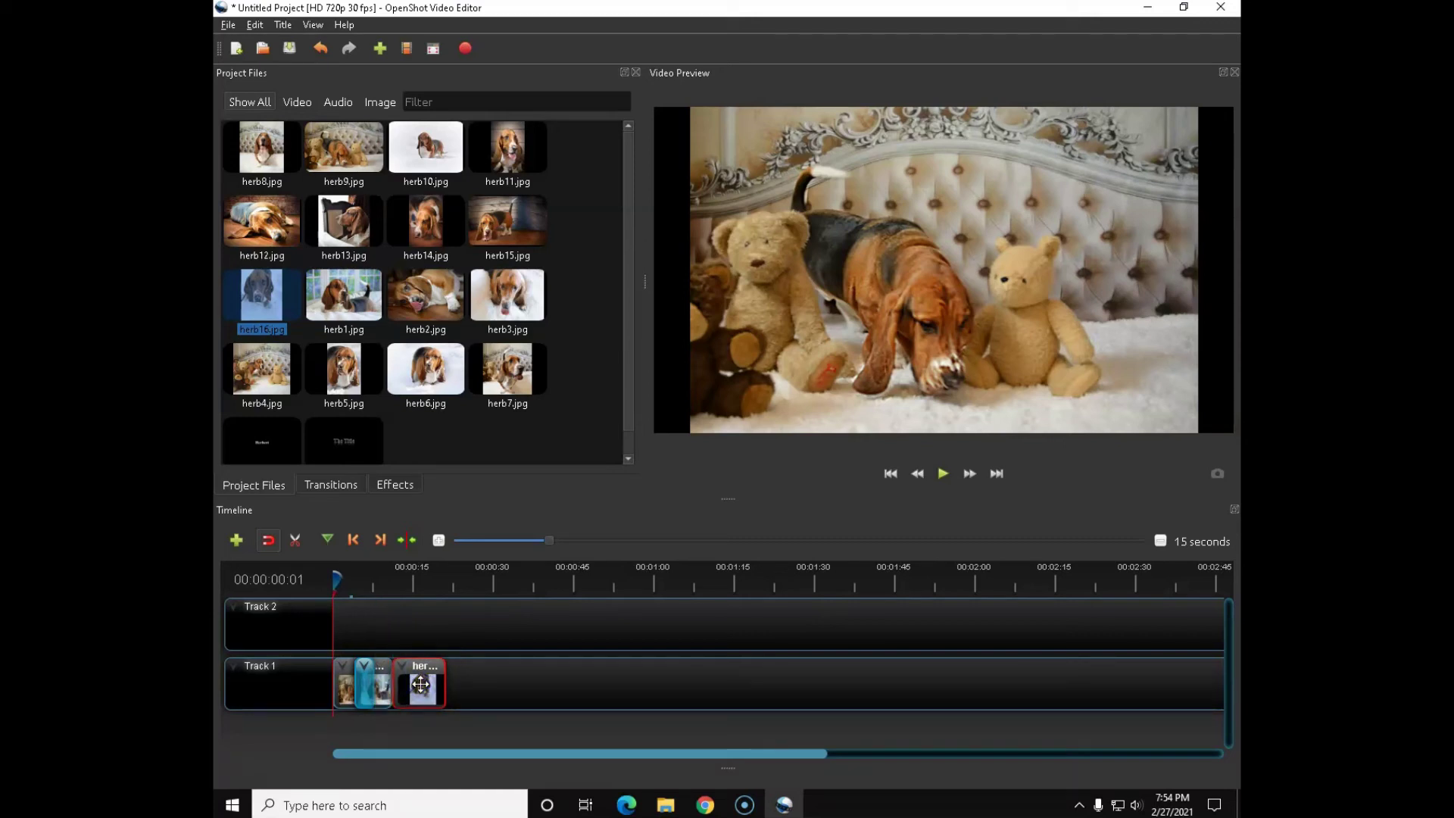
Add the Barr ripple 10 transition over the join between herb1.jpg and herb16.jpg
{"action": "left_click", "coordinate": [331, 484]}
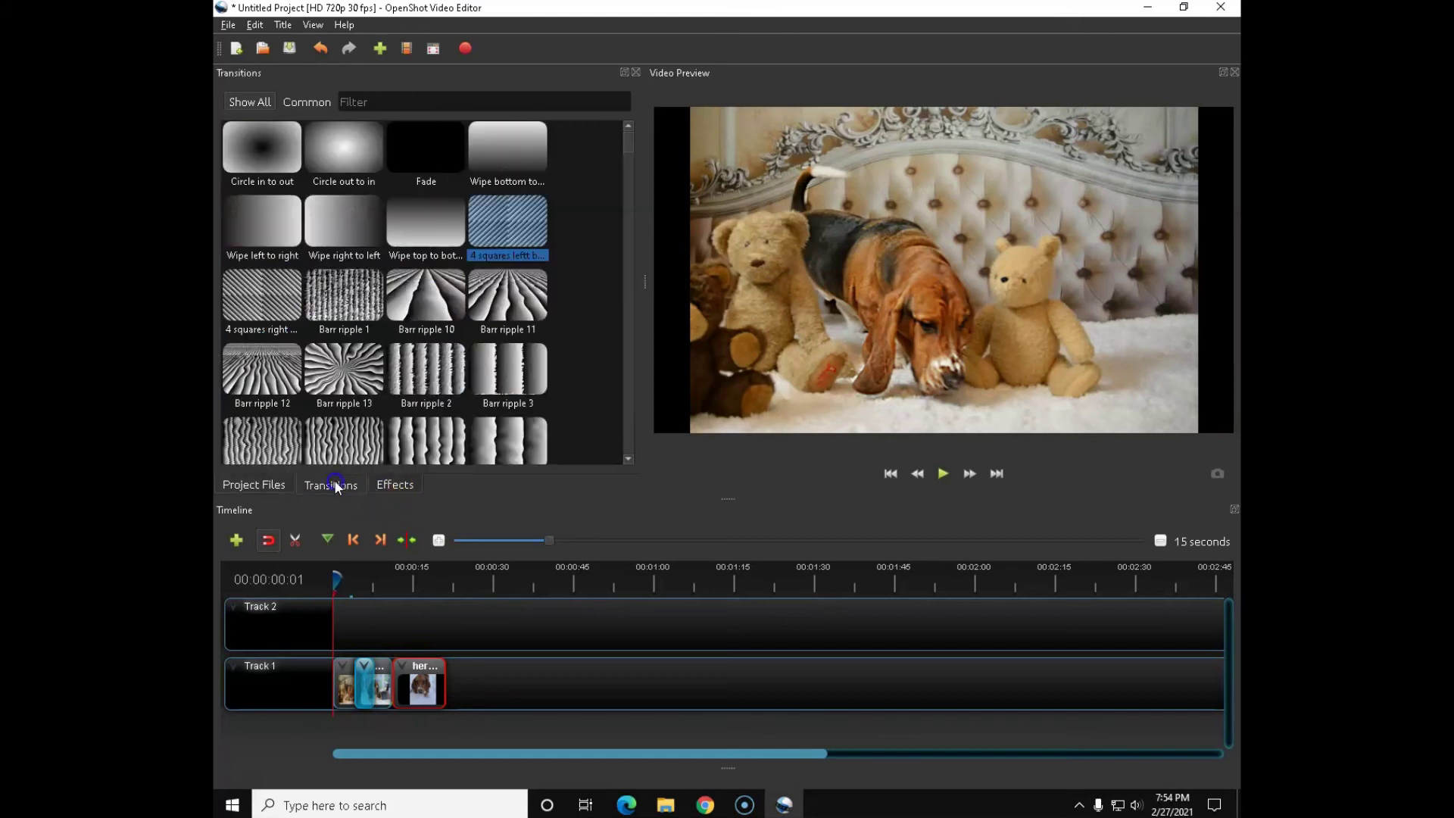
{"action": "left_click_drag", "start_coordinate": [409, 310], "coordinate": [401, 675]}
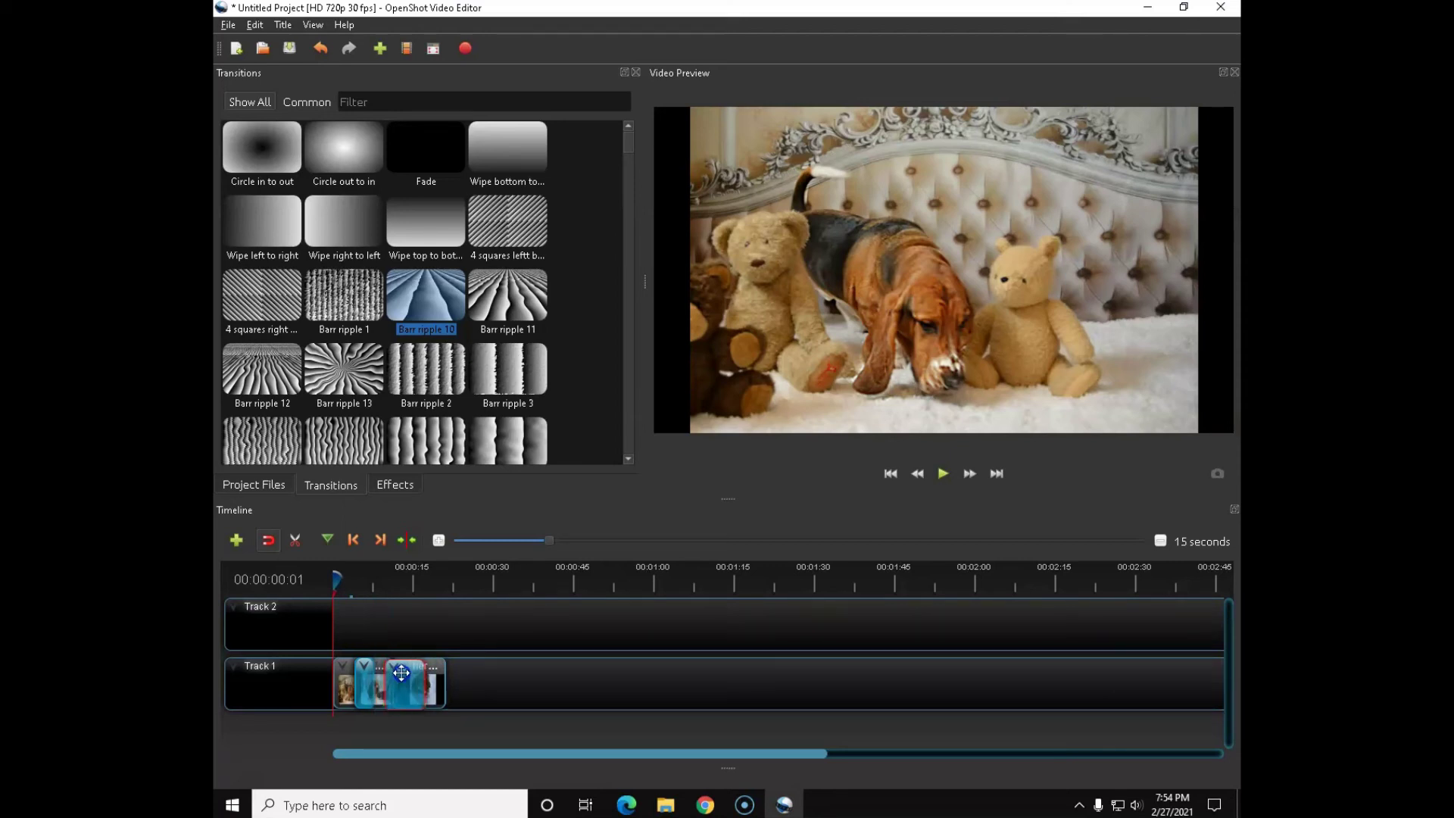
{"action": "left_click", "coordinate": [250, 788]}
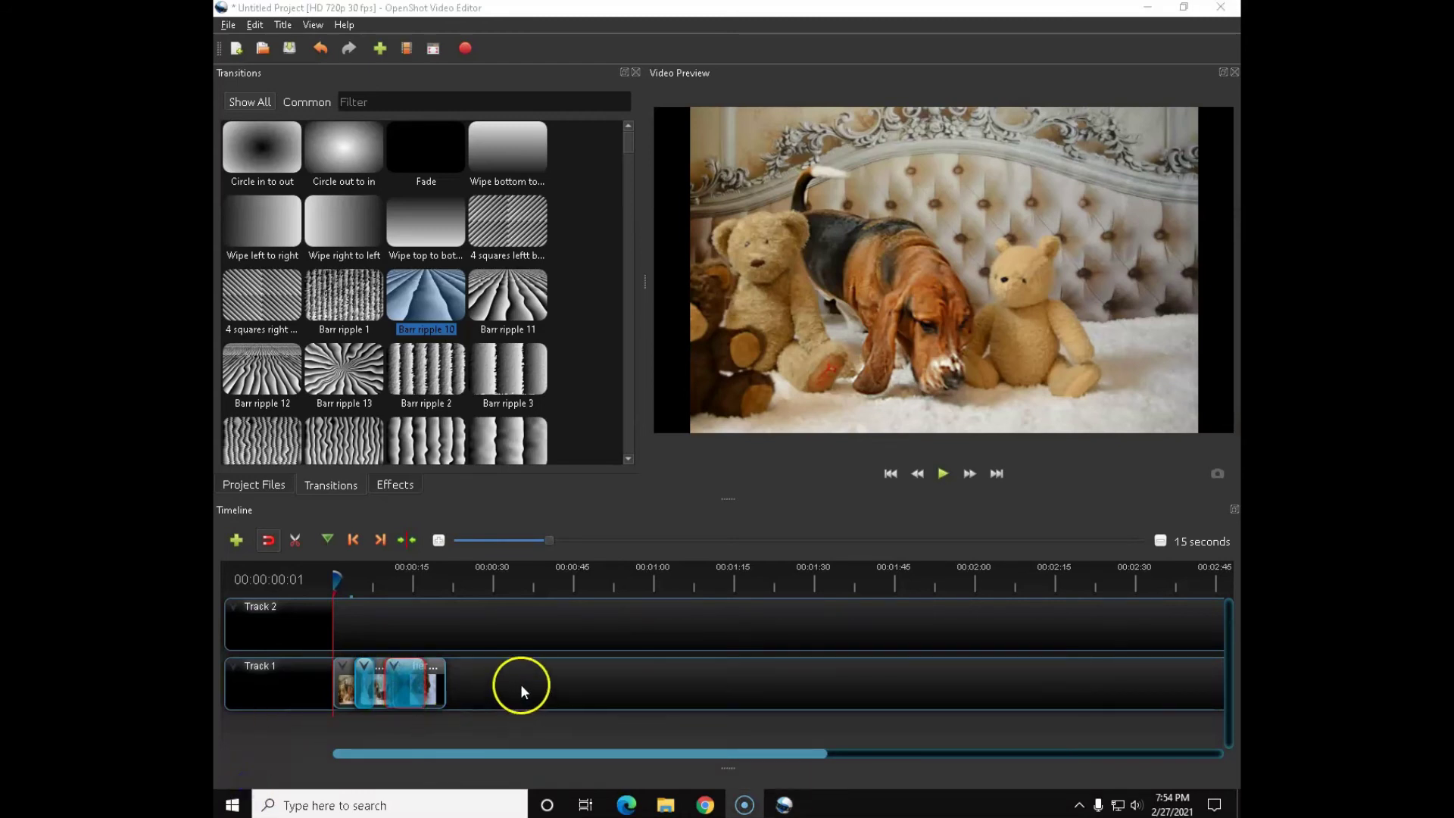
Play the timeline from 00:00:08.27 to review the Barr ripple 10 transition into herb16.jpg
{"action": "left_click", "coordinate": [380, 583]}
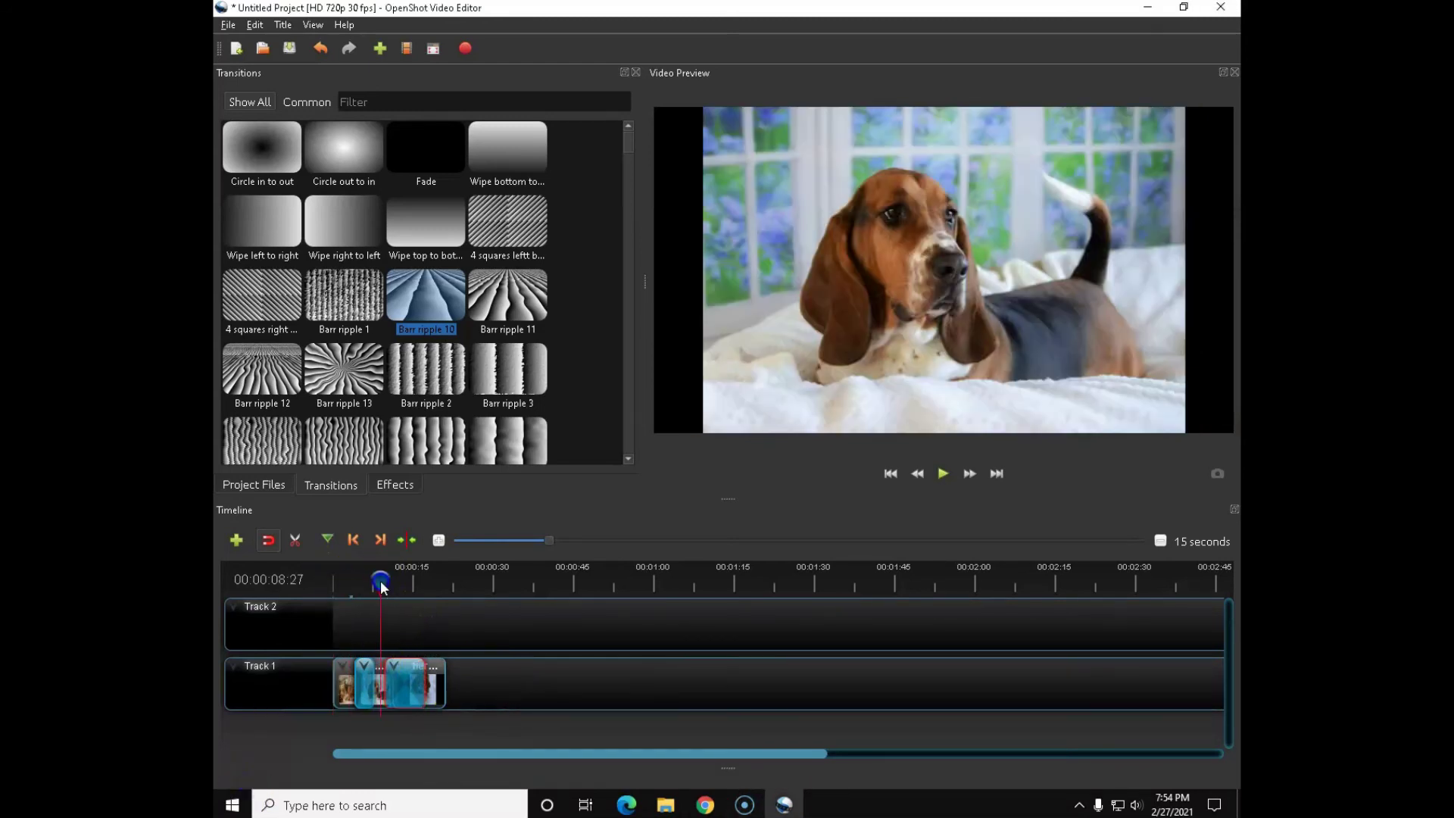
{"action": "left_click", "coordinate": [940, 475]}
{"action": "left_click", "coordinate": [942, 473]}
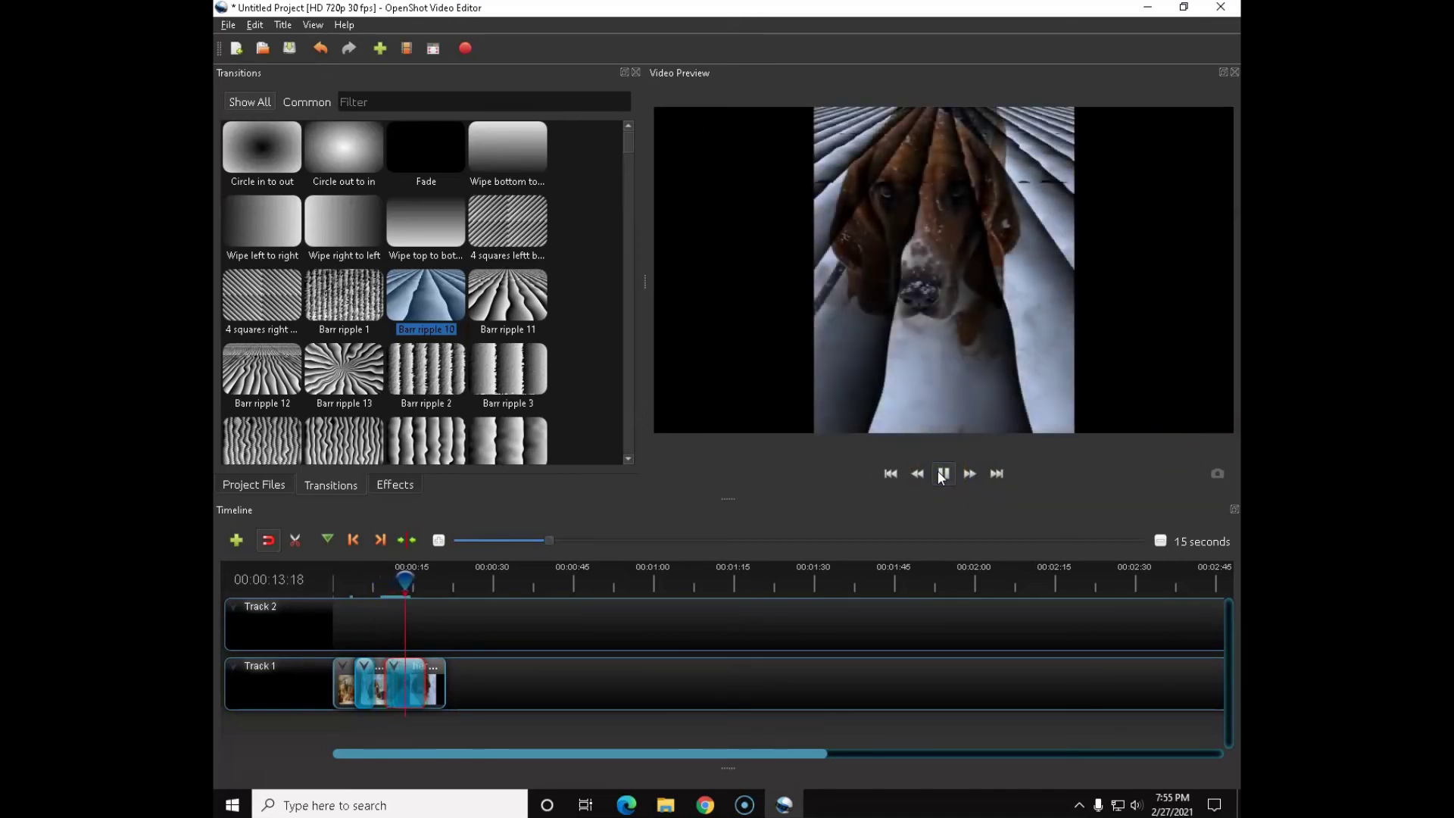
{"action": "left_click", "coordinate": [942, 474]}
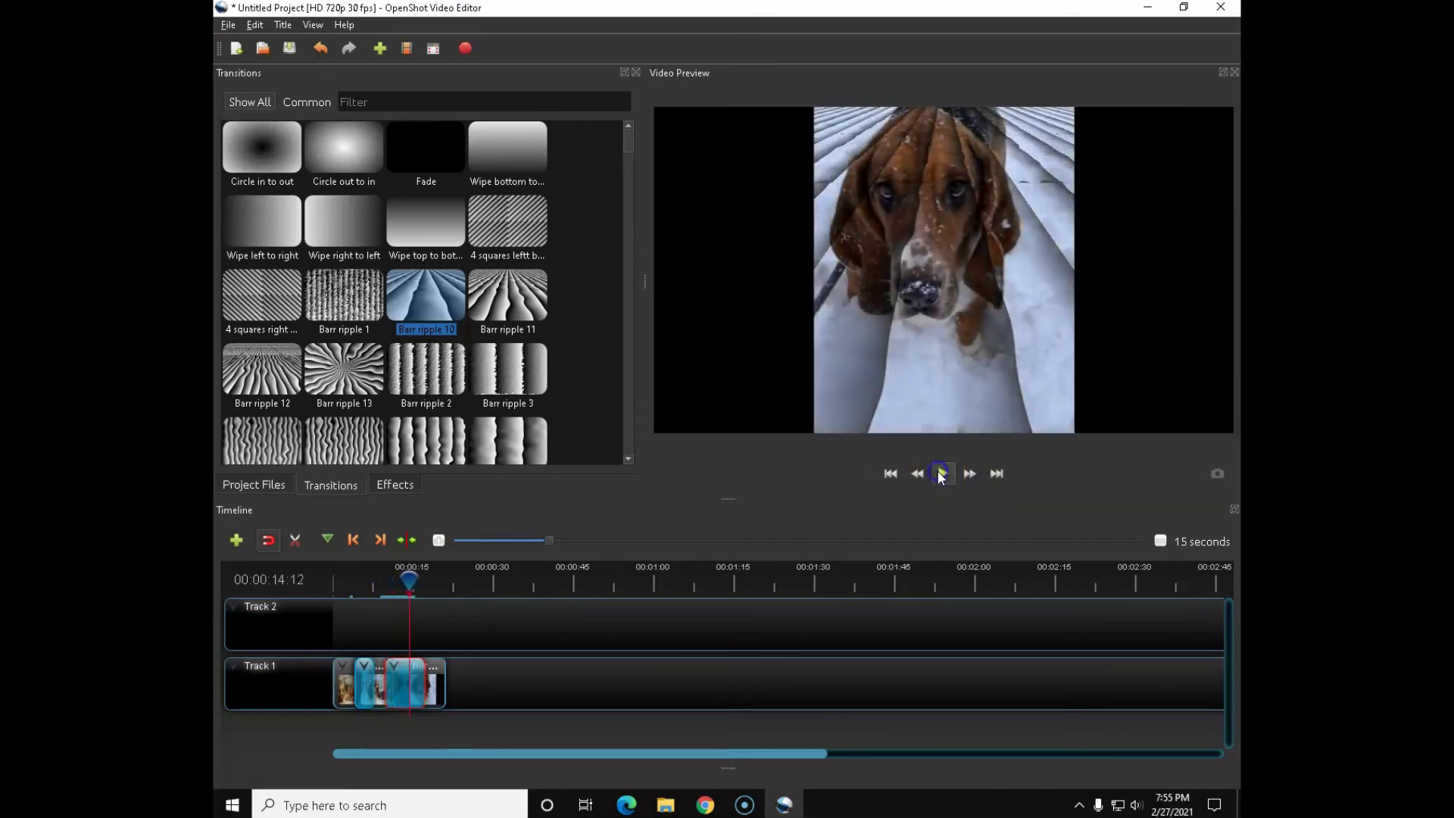
Align the start of the Barr ripple 10 transition with the start of herb16.jpg
{"action": "right_click", "coordinate": [393, 666]}
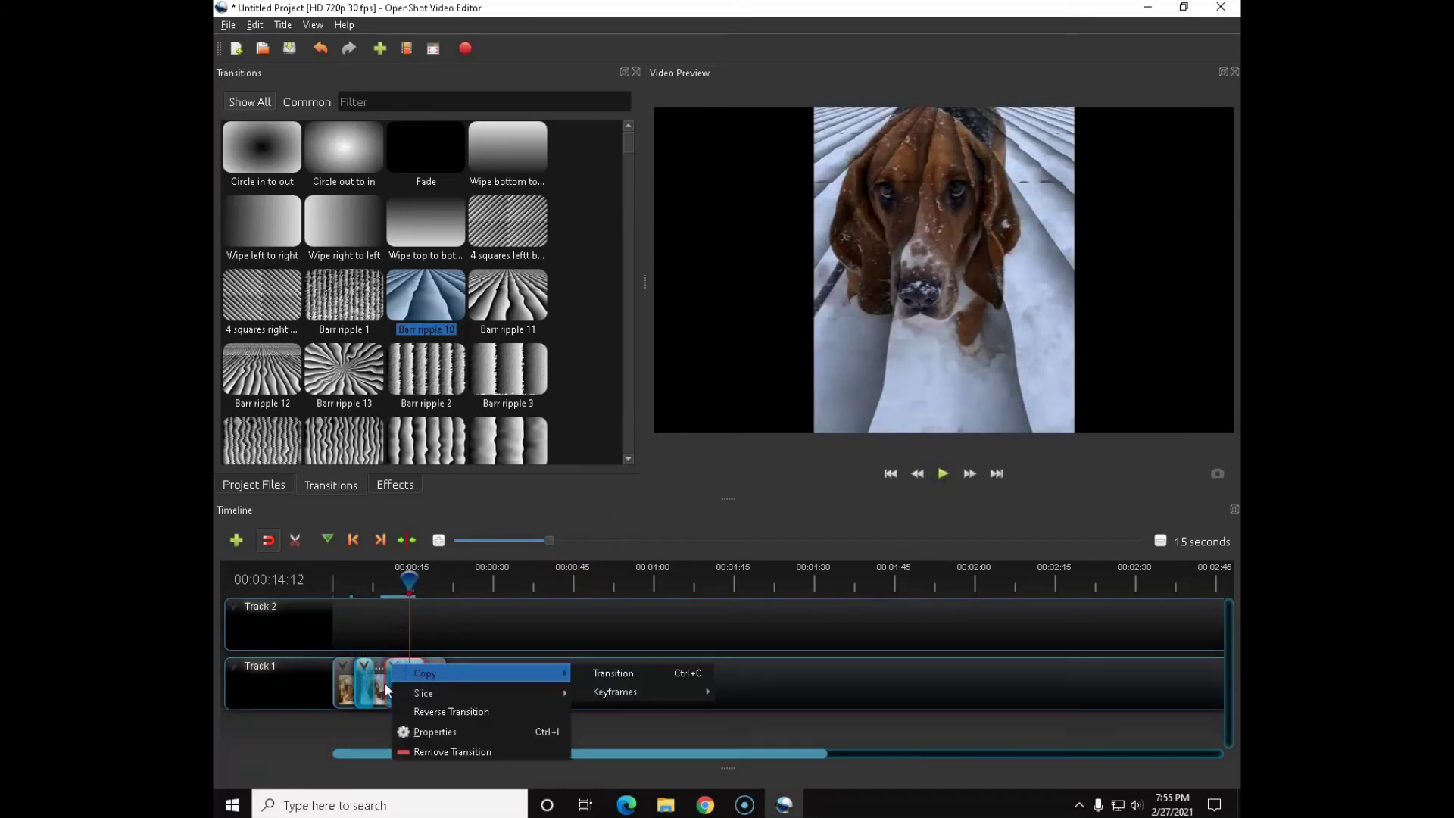
{"action": "left_click", "coordinate": [386, 689]}
{"action": "mouse_move", "coordinate": [400, 685]}
{"action": "left_mouse_down"}
{"action": "mouse_move", "coordinate": [470, 694]}
{"action": "mouse_move", "coordinate": [400, 686]}
{"action": "left_mouse_up"}
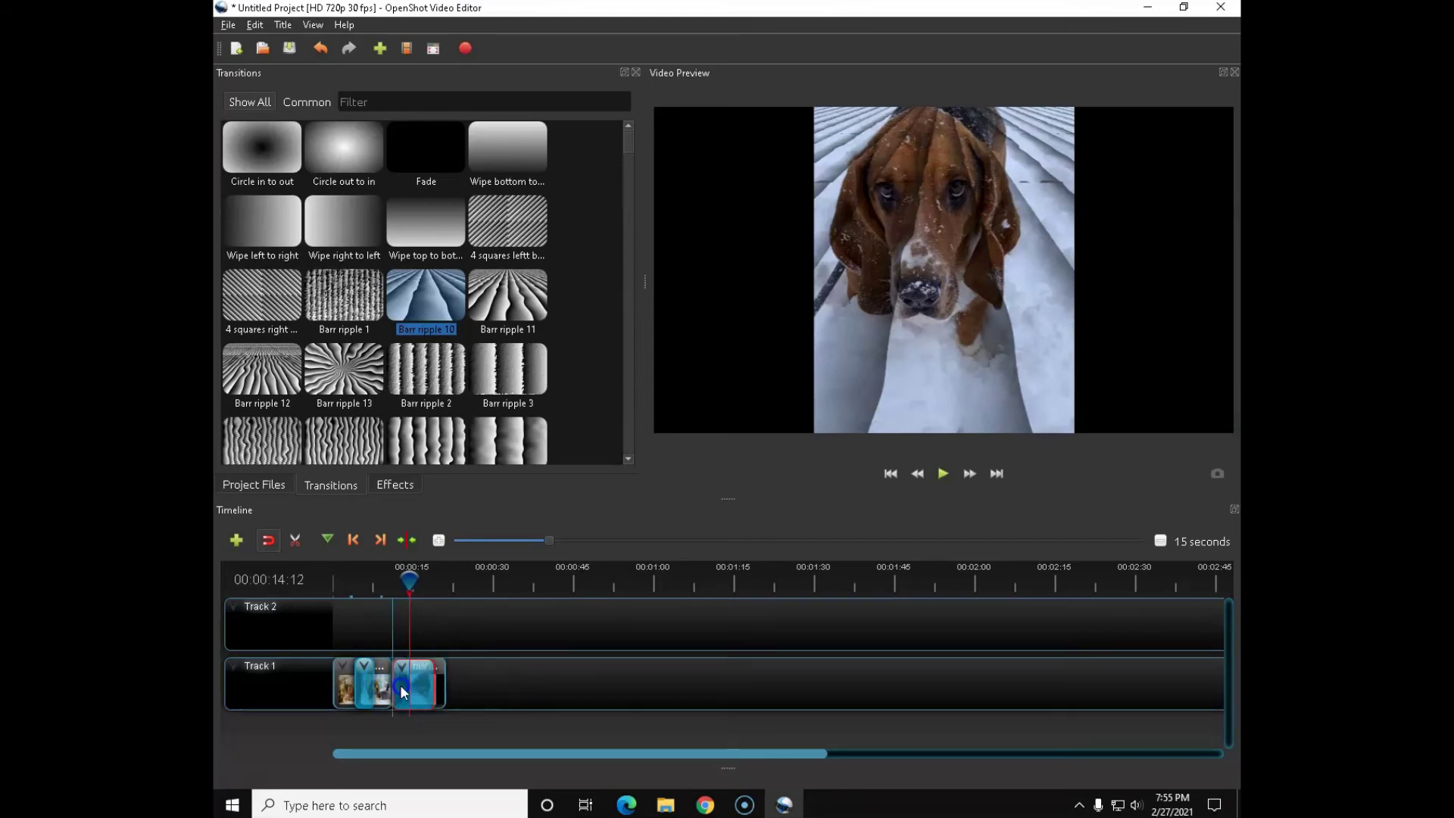
Play the timeline from 00:00:10.16 to check how herb16.jpg appears with the realigned transition
{"action": "left_click_drag", "start_coordinate": [407, 578], "coordinate": [389, 578]}
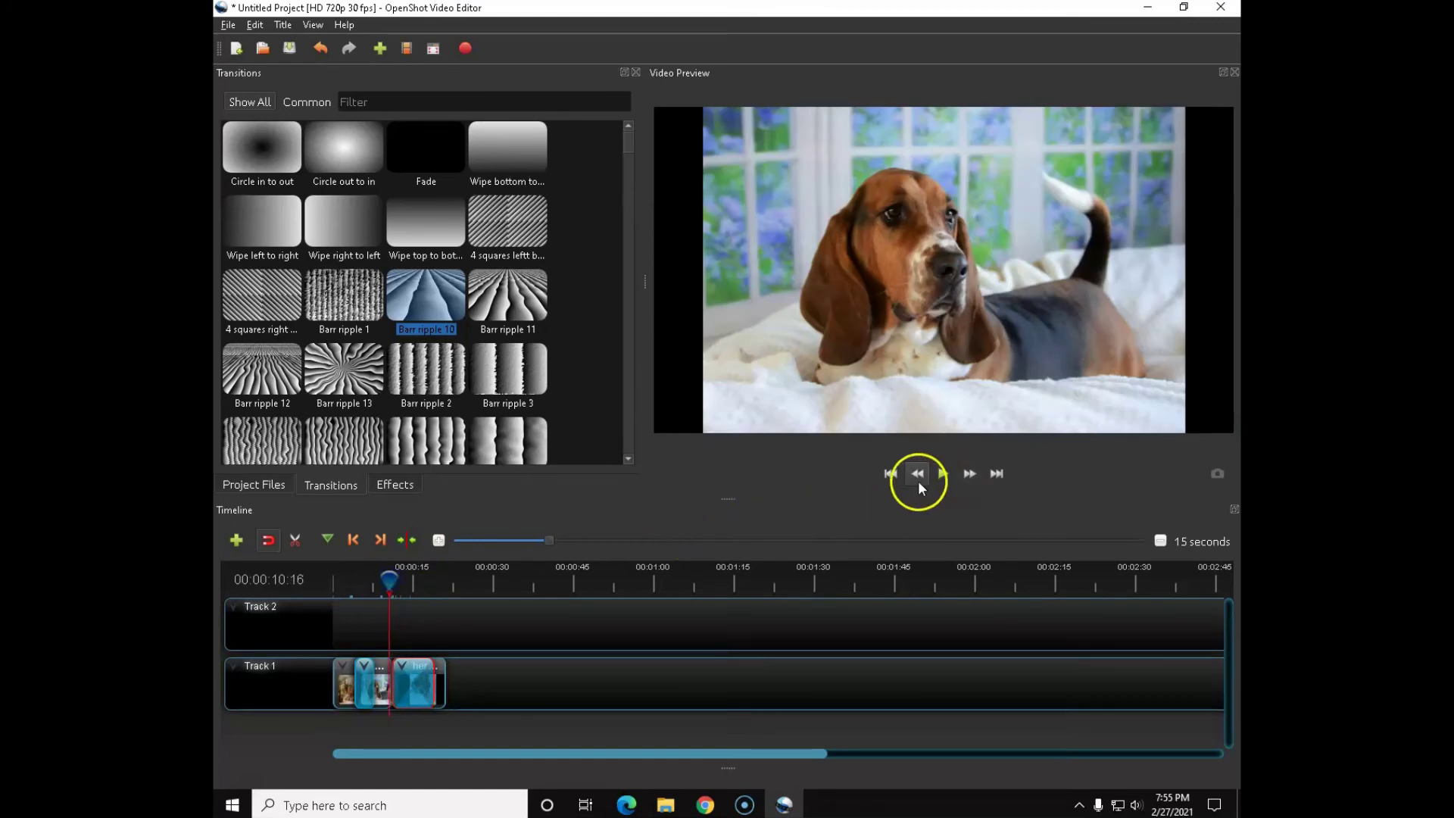
{"action": "left_click", "coordinate": [942, 474]}
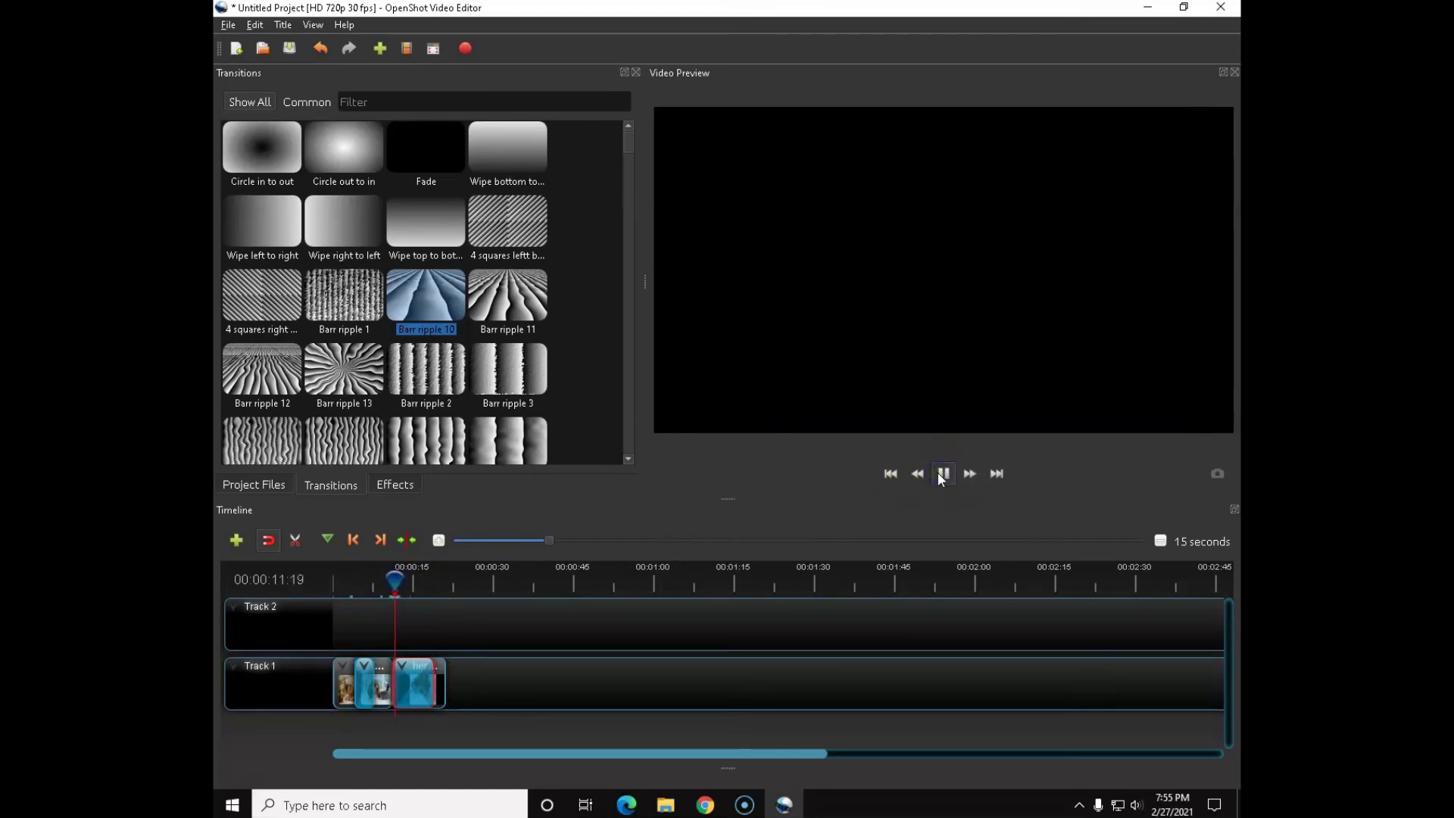
{"action": "left_click", "coordinate": [941, 473]}
{"action": "left_click", "coordinate": [942, 474]}
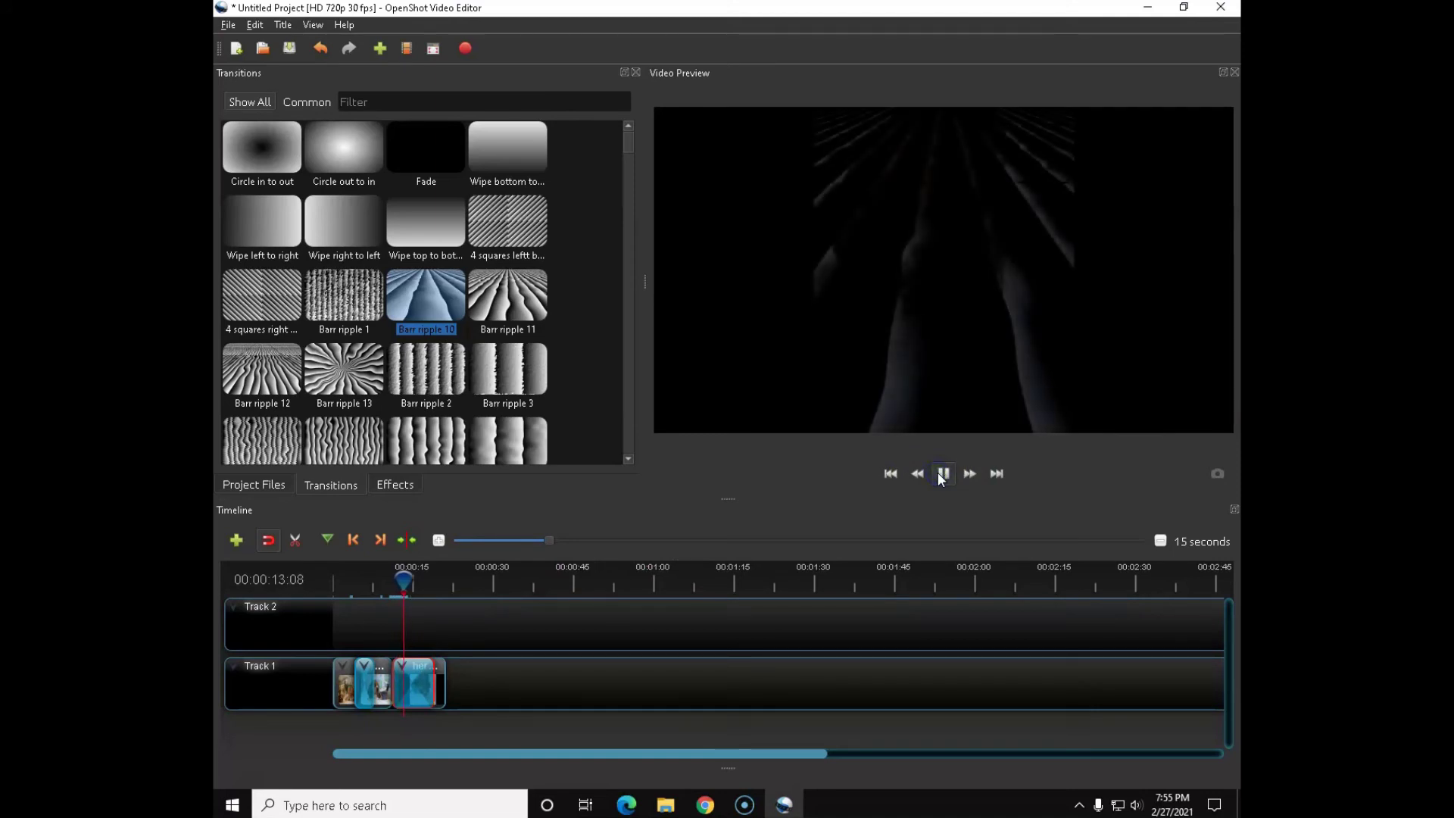
{"action": "left_click", "coordinate": [941, 474]}
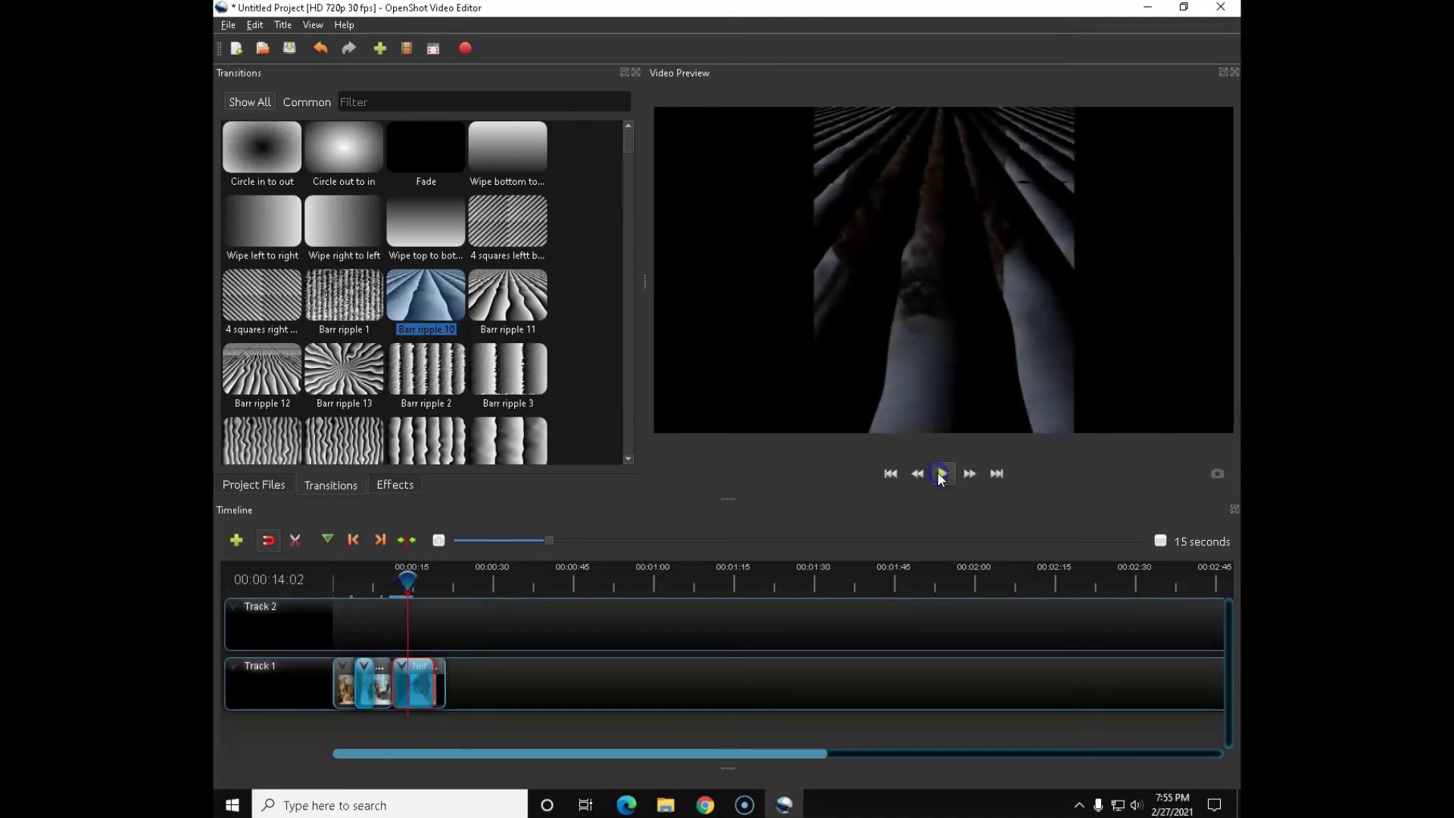
Move the Barr ripple 10 transition off herb16.jpg to the empty part of Track 1 at about 00:00:30
{"action": "left_click_drag", "start_coordinate": [418, 679], "coordinate": [496, 681]}
{"action": "left_click", "coordinate": [429, 676]}
{"action": "left_click", "coordinate": [563, 182]}
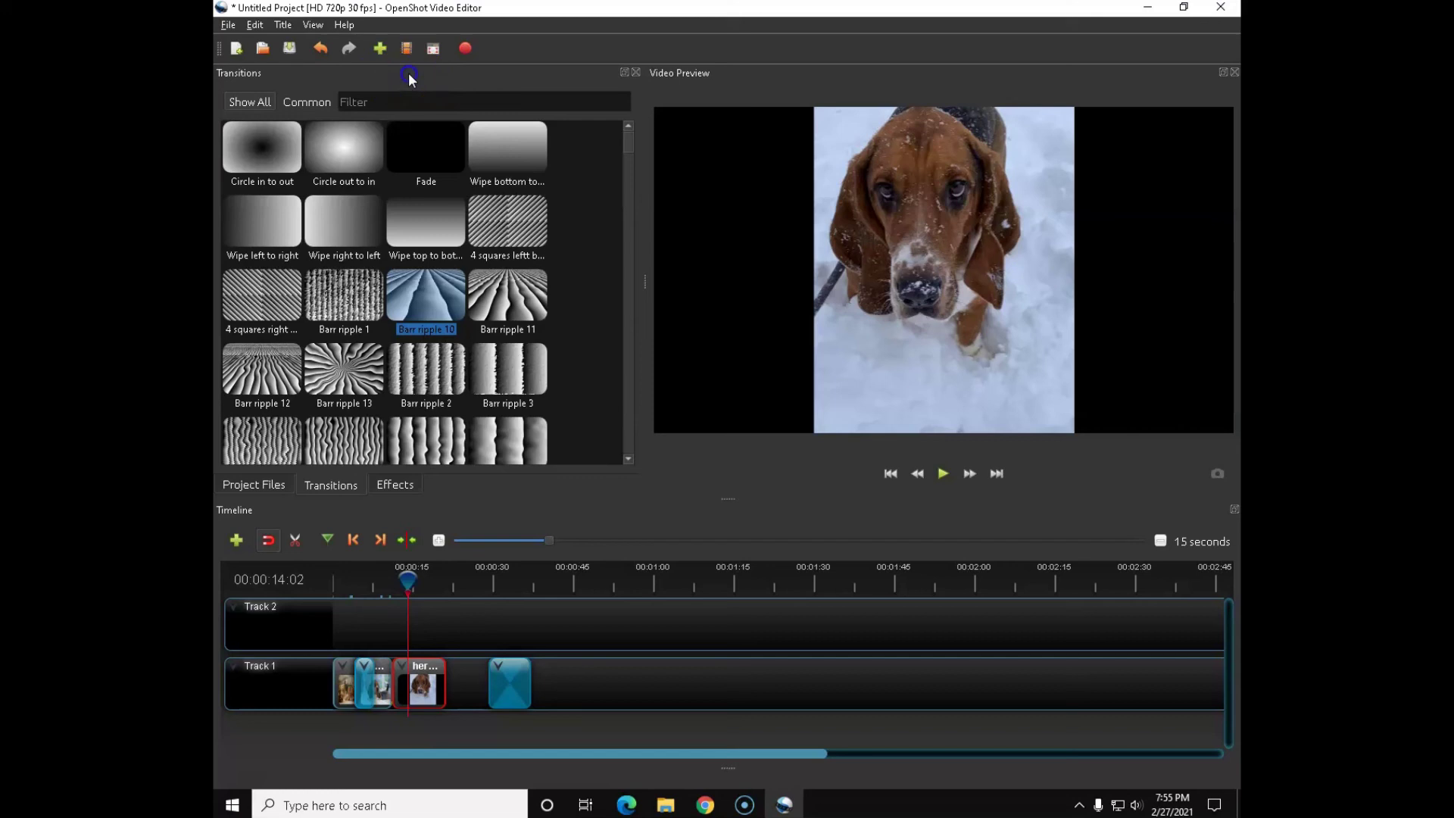
Slide herb16.jpg earlier so it overlaps the end of herb1.jpg, and remove the automatic transition on the overlap
{"action": "left_click", "coordinate": [410, 695]}
{"action": "mouse_move", "coordinate": [410, 695]}
{"action": "left_mouse_down"}
{"action": "mouse_move", "coordinate": [425, 692]}
{"action": "mouse_move", "coordinate": [386, 683]}
{"action": "left_mouse_up"}
{"action": "left_click", "coordinate": [386, 684]}
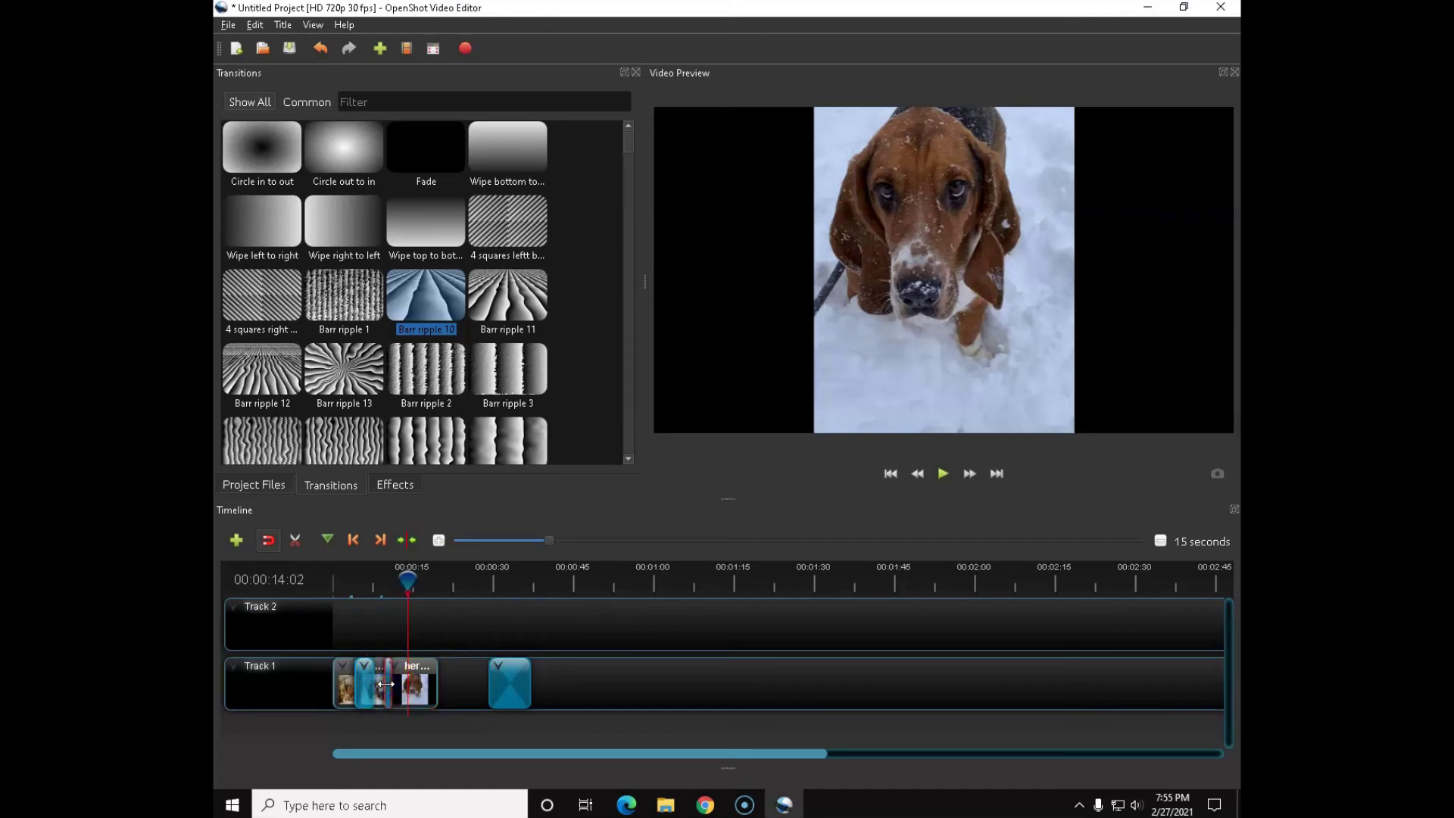
{"action": "right_click", "coordinate": [386, 683]}
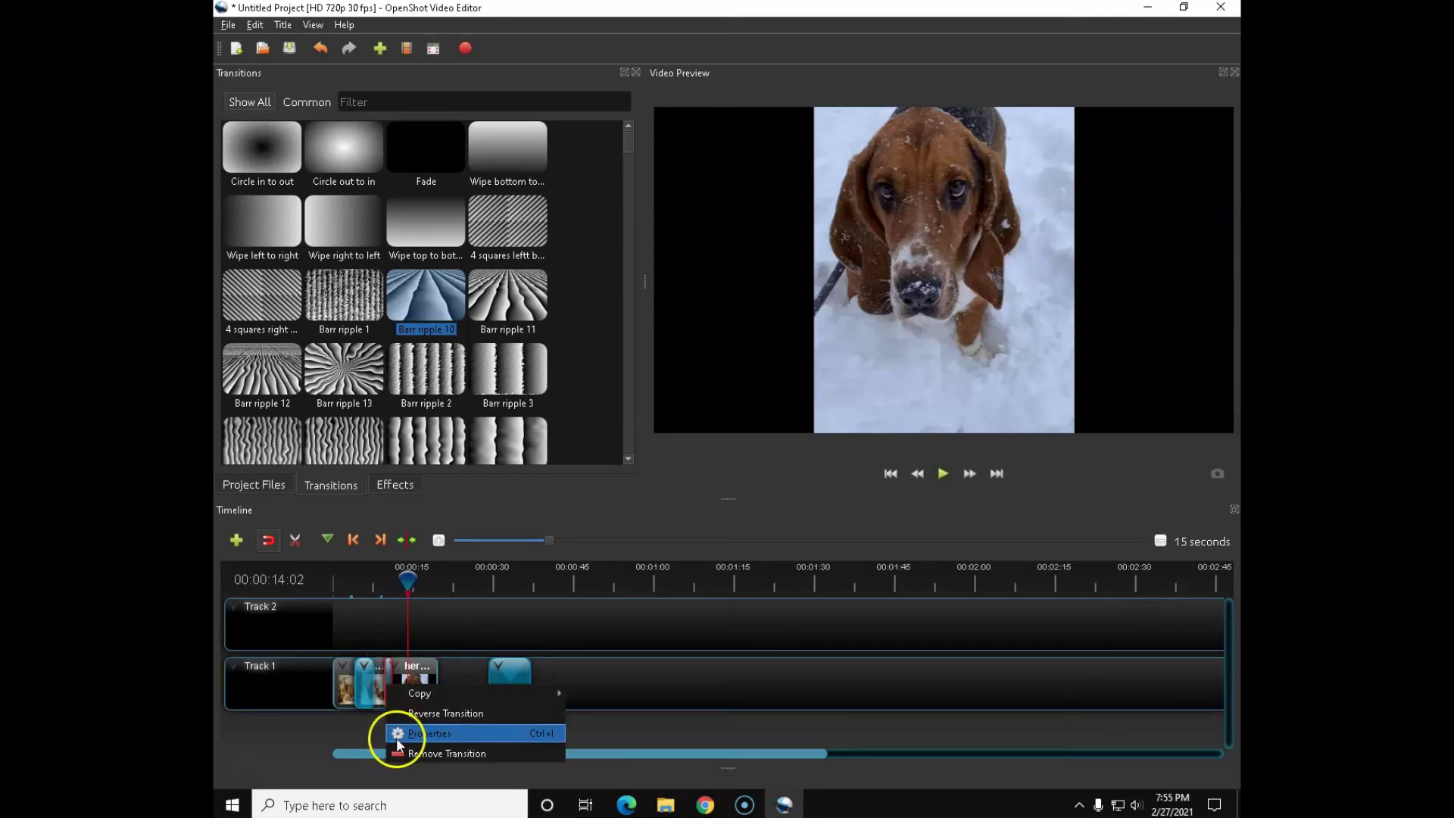
{"action": "left_click", "coordinate": [399, 751]}
Move the Barr ripple 10 transition back to the start of herb16.jpg and shorten it
{"action": "left_click_drag", "start_coordinate": [503, 684], "coordinate": [408, 689]}
{"action": "left_click", "coordinate": [419, 685]}
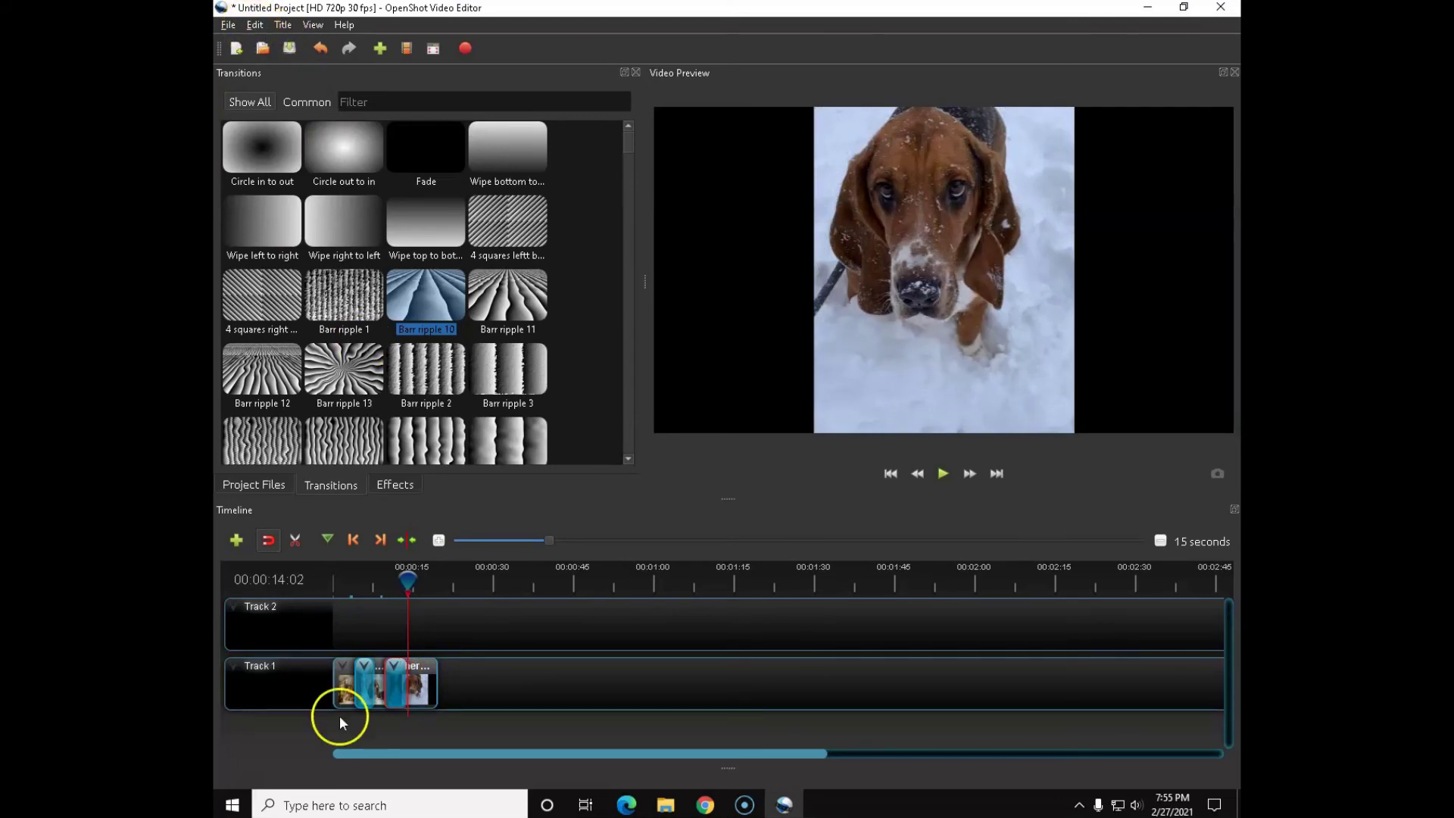
{"action": "left_click", "coordinate": [407, 686]}
{"action": "left_click_drag", "start_coordinate": [406, 685], "coordinate": [435, 676]}
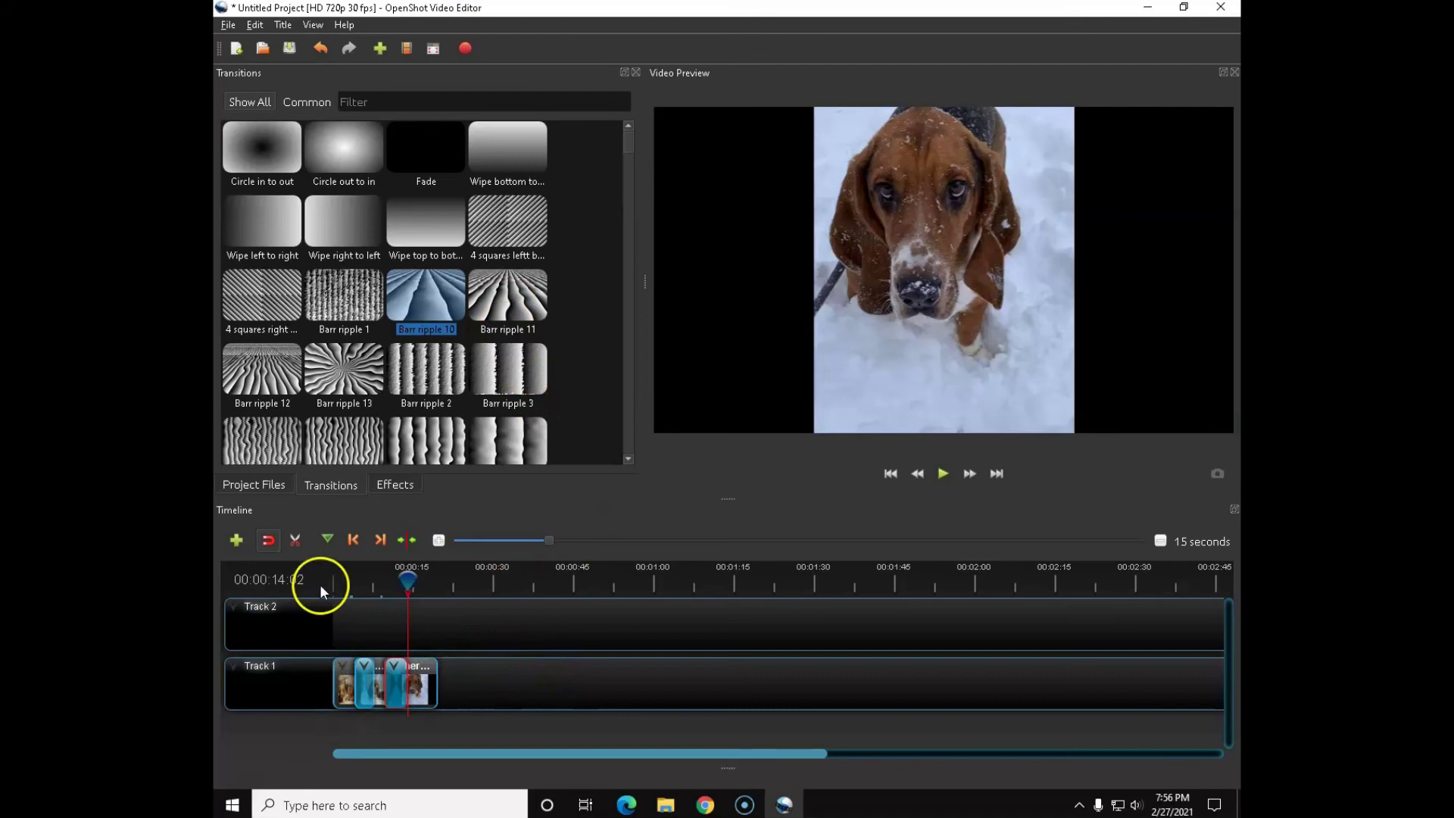
Select all the project files and try to add them to Track 1 after herb16.jpg
{"action": "left_click", "coordinate": [253, 485]}
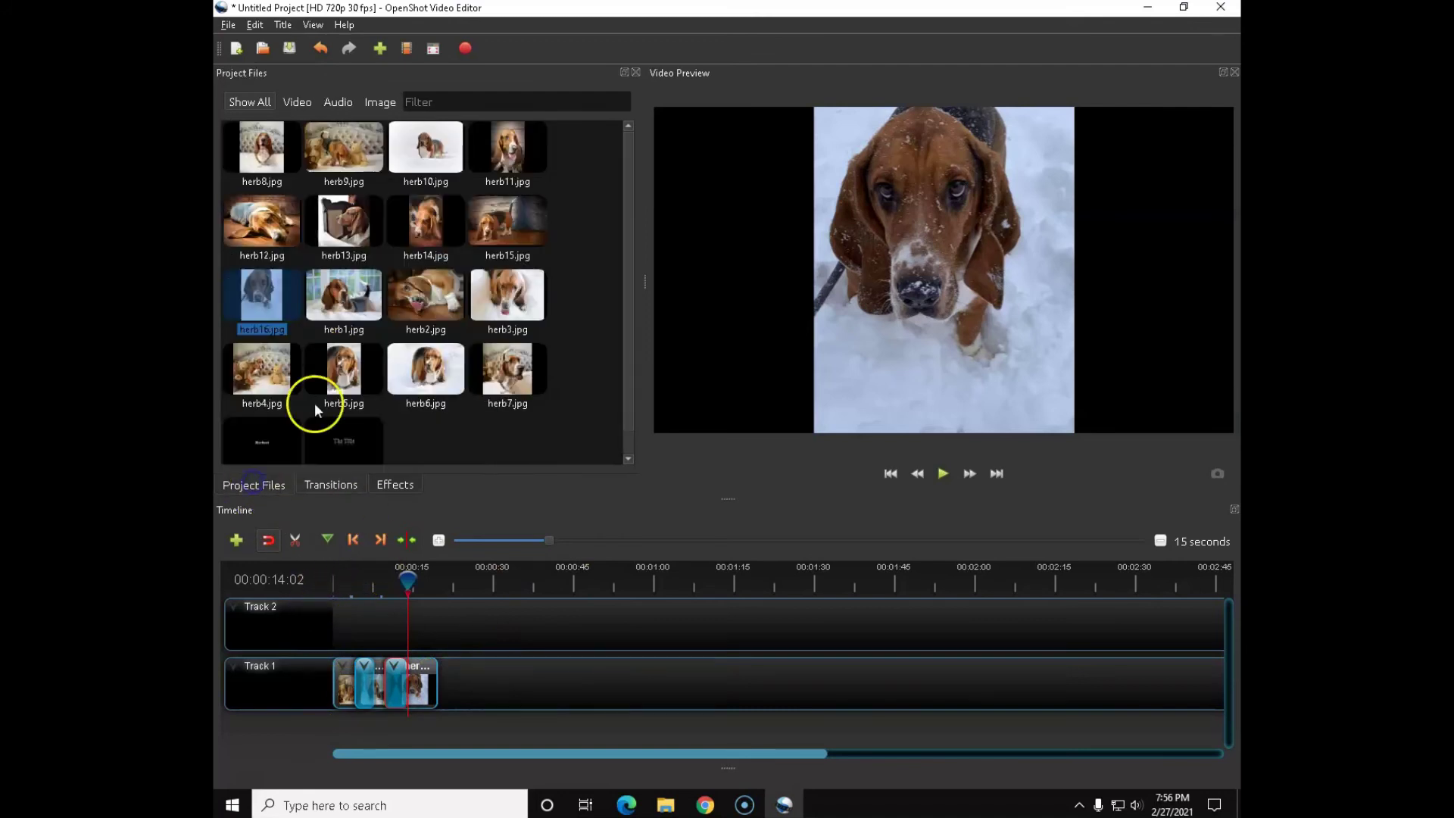
{"action": "mouse_move", "coordinate": [344, 296]}
{"action": "left_mouse_down"}
{"action": "mouse_move", "coordinate": [360, 309]}
{"action": "mouse_move", "coordinate": [353, 300]}
{"action": "left_mouse_up"}
{"action": "key", "text": "ctrl+a"}
{"action": "left_click_drag", "start_coordinate": [256, 154], "coordinate": [403, 688]}
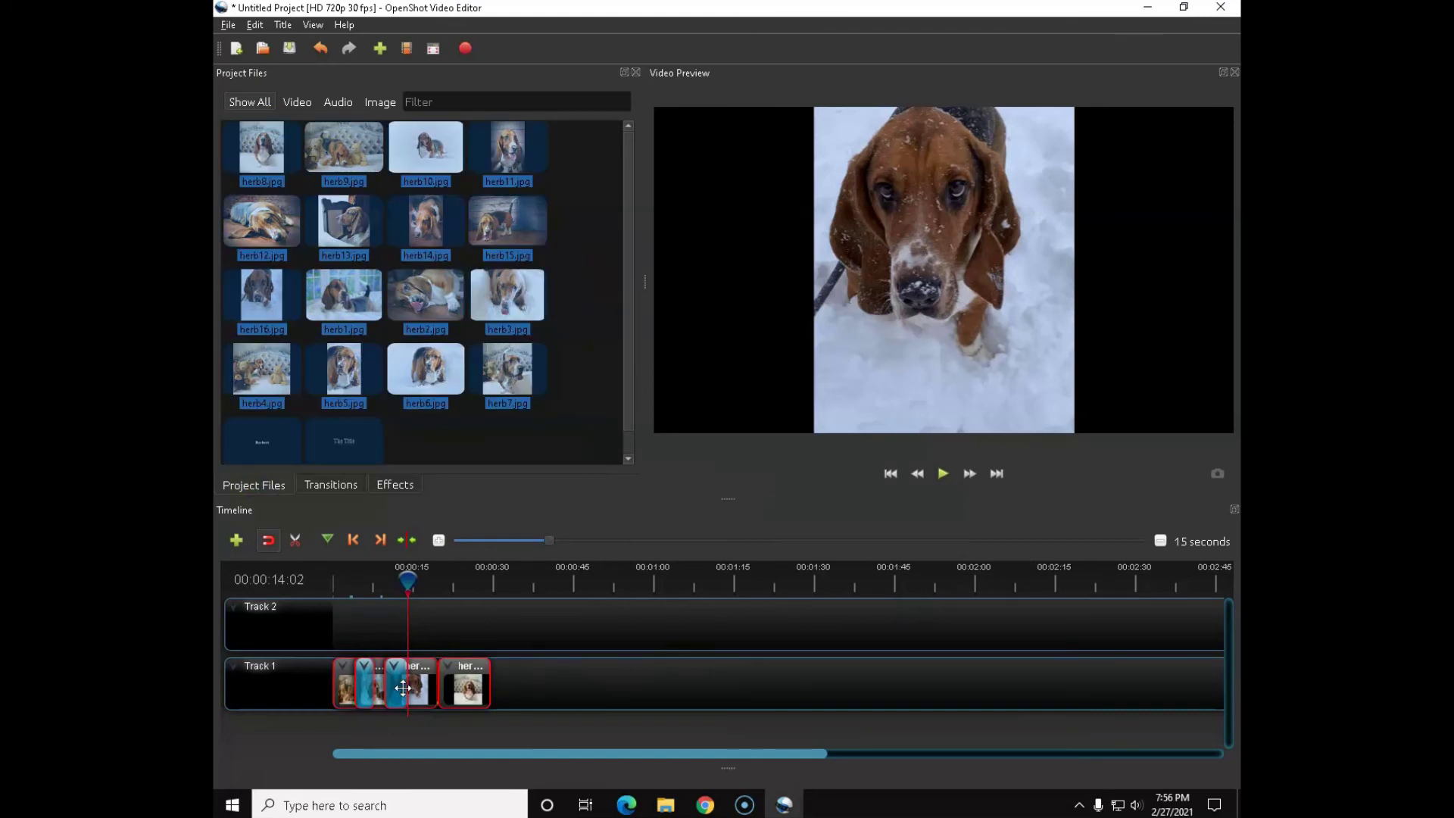
Clear Track 1 by removing its transitions and deleting all of its clips
{"action": "right_click", "coordinate": [403, 688]}
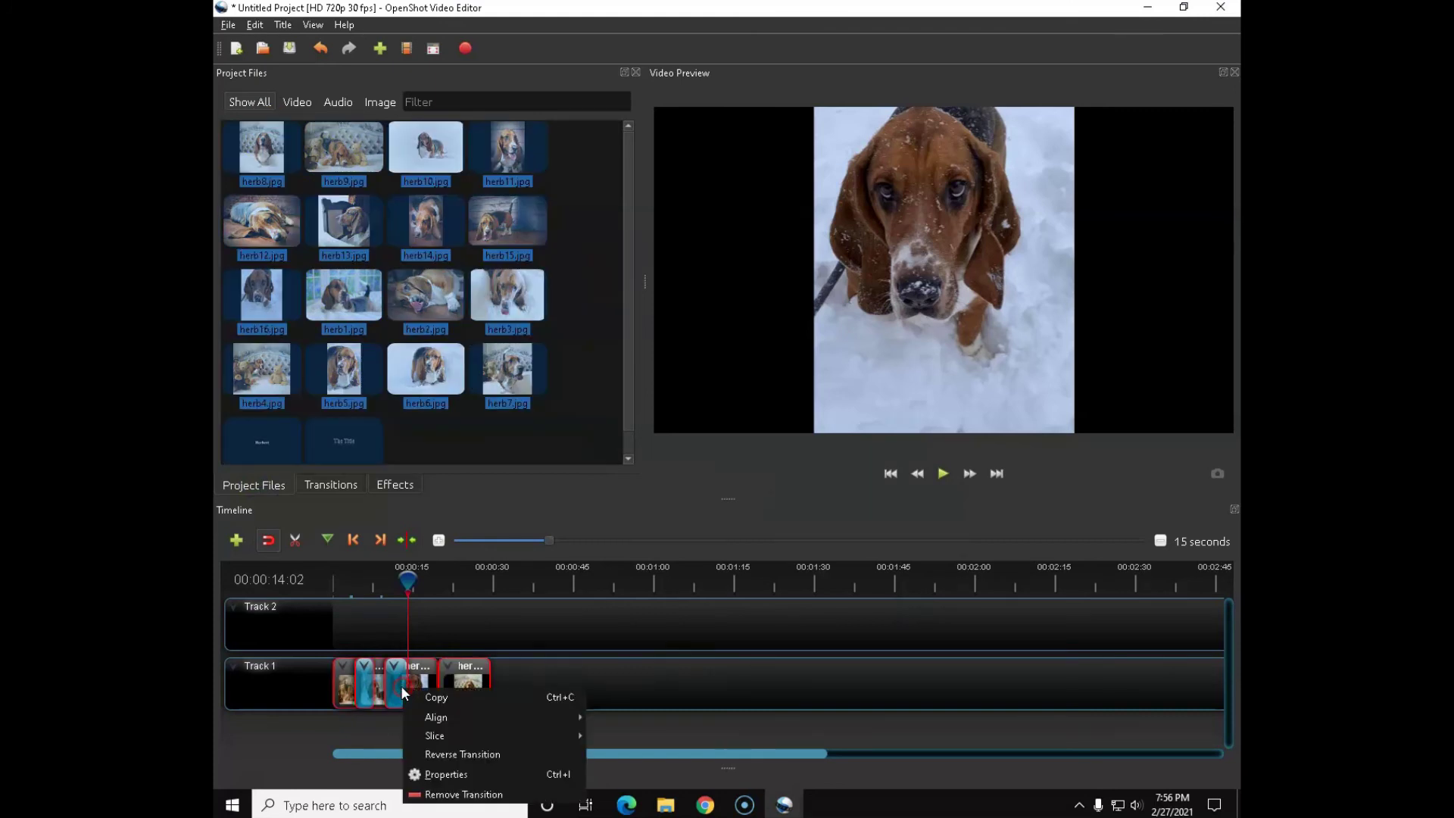
{"action": "left_click", "coordinate": [449, 793]}
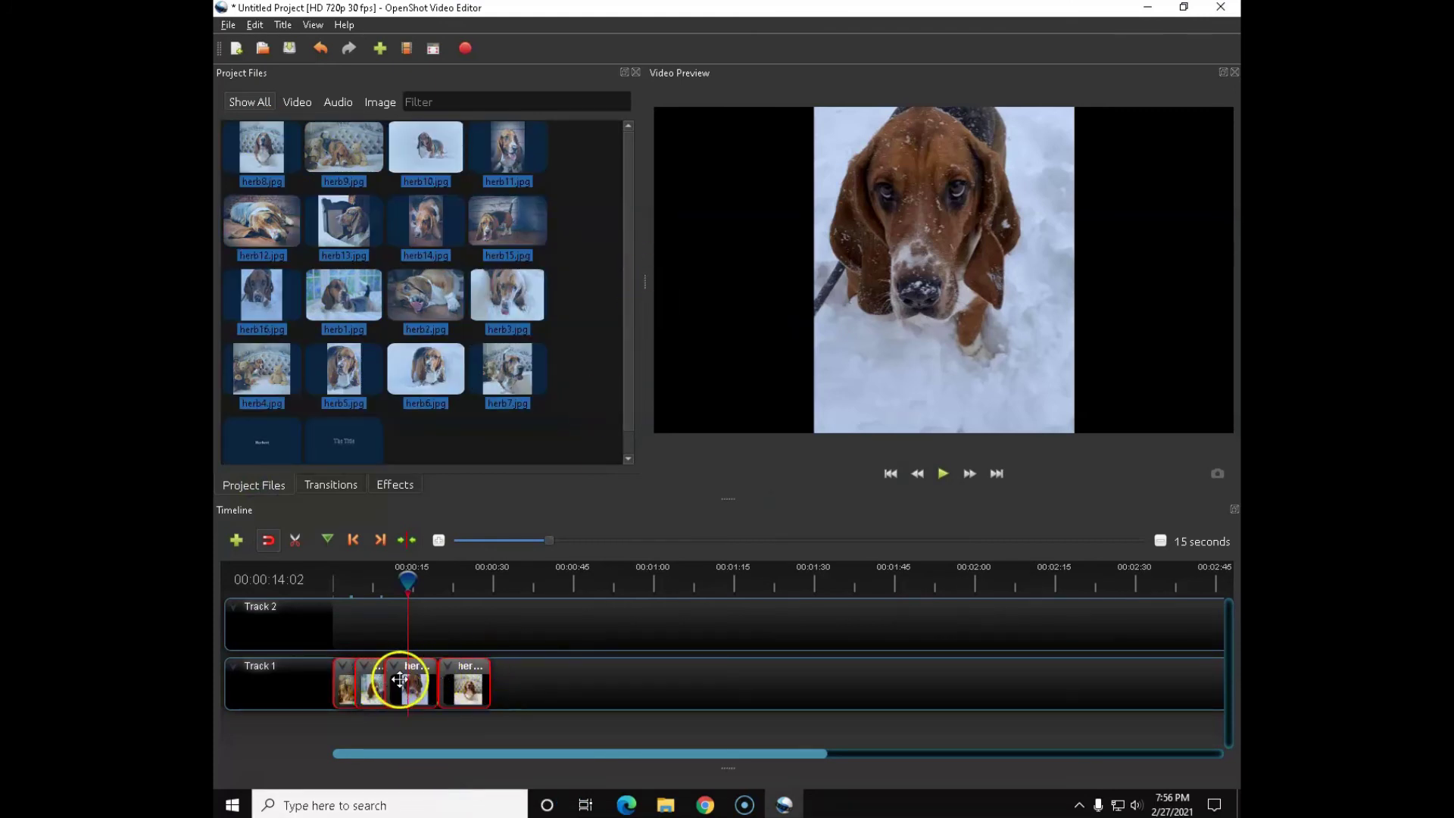
{"action": "key", "text": "Delete"}
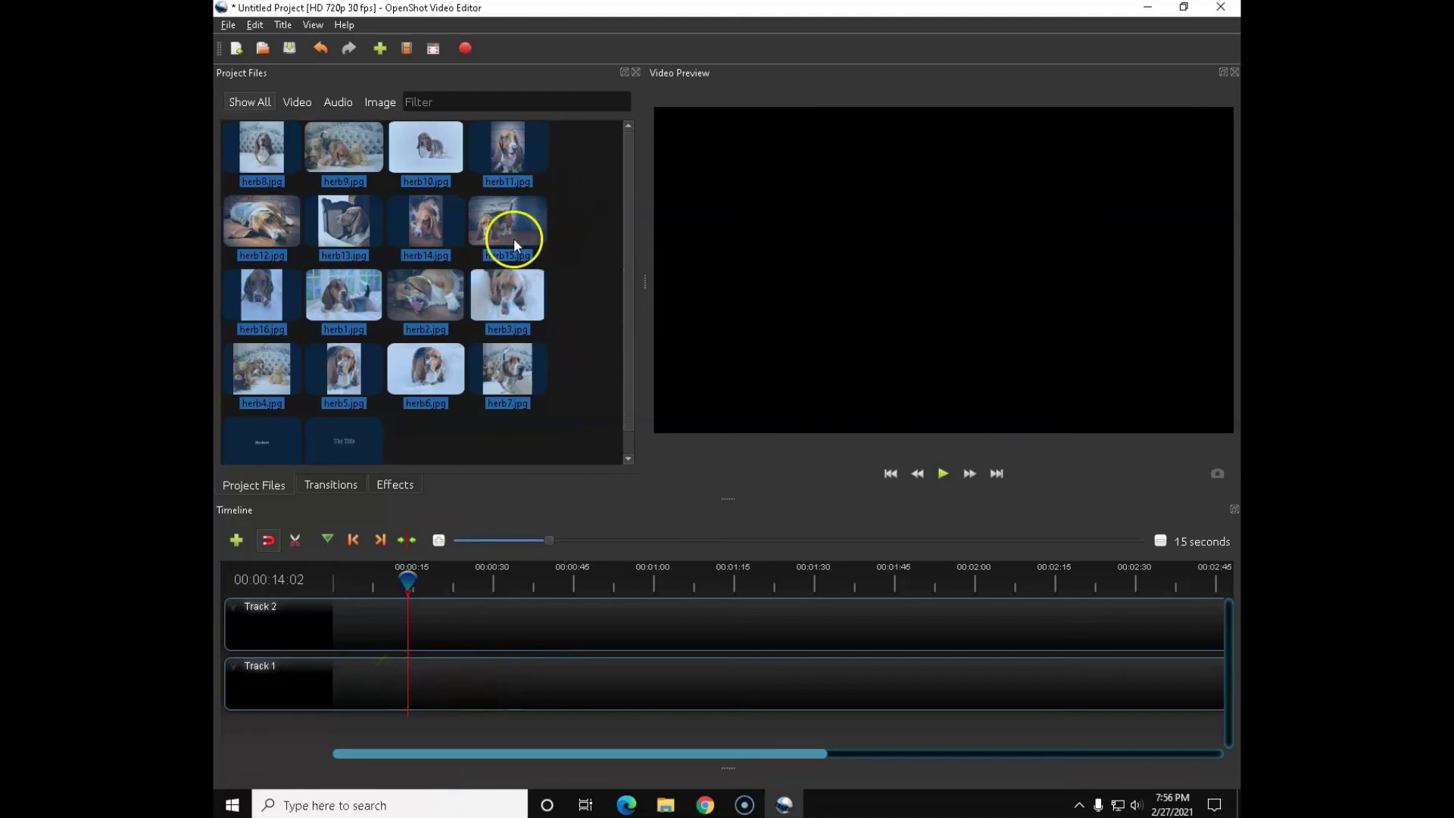
Add all the selected project files to Track 2 from 14.03 seconds, with an image length of 10 seconds and no fade, zoom or transition
{"action": "right_click", "coordinate": [509, 218]}
{"action": "left_click", "coordinate": [545, 297]}
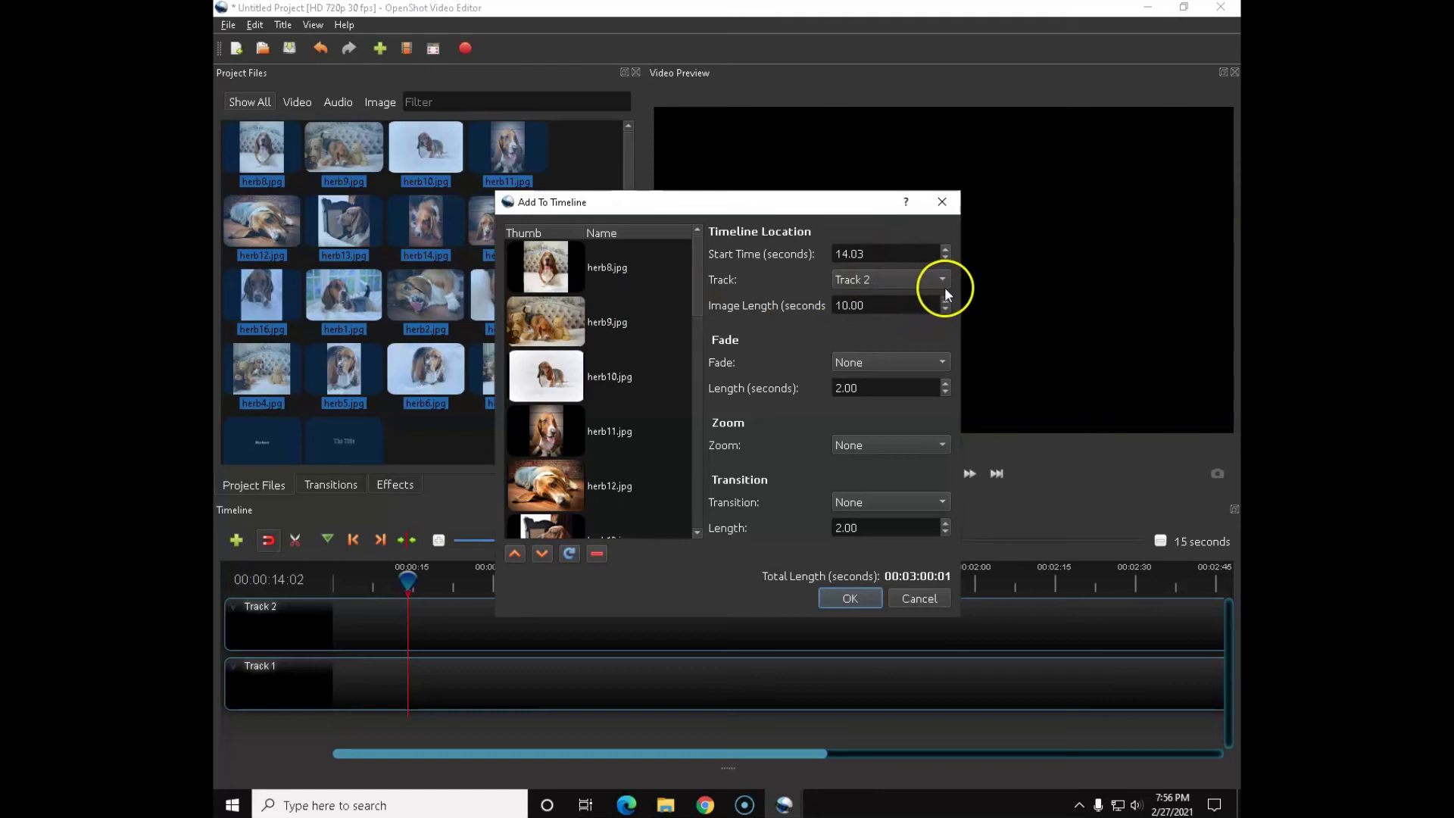
{"action": "left_click", "coordinate": [849, 597]}
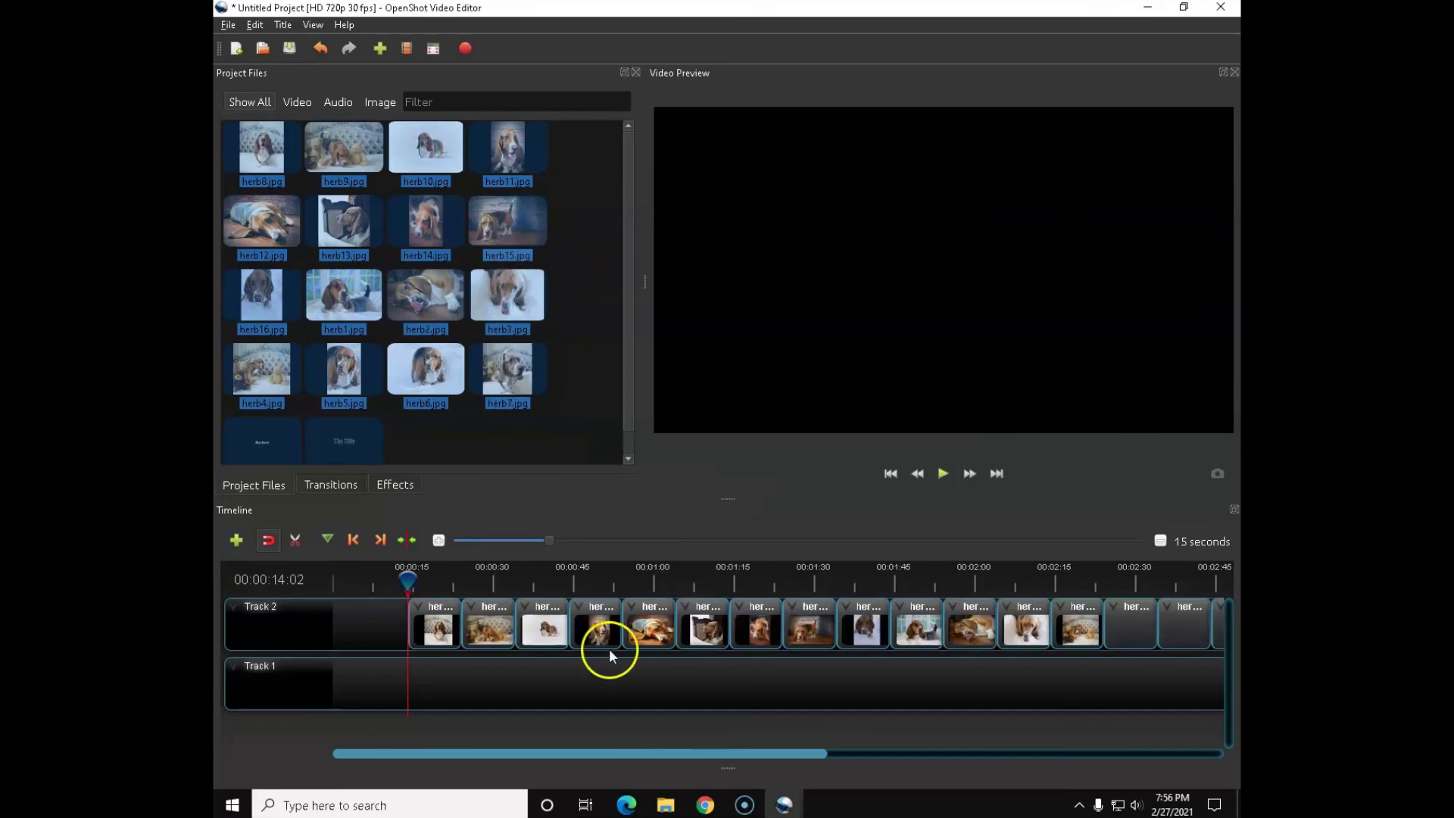
Move all the Track 2 clips together to the very start of the timeline and clear the selection
{"action": "left_click", "coordinate": [443, 623]}
{"action": "key", "text": "ctrl+a"}
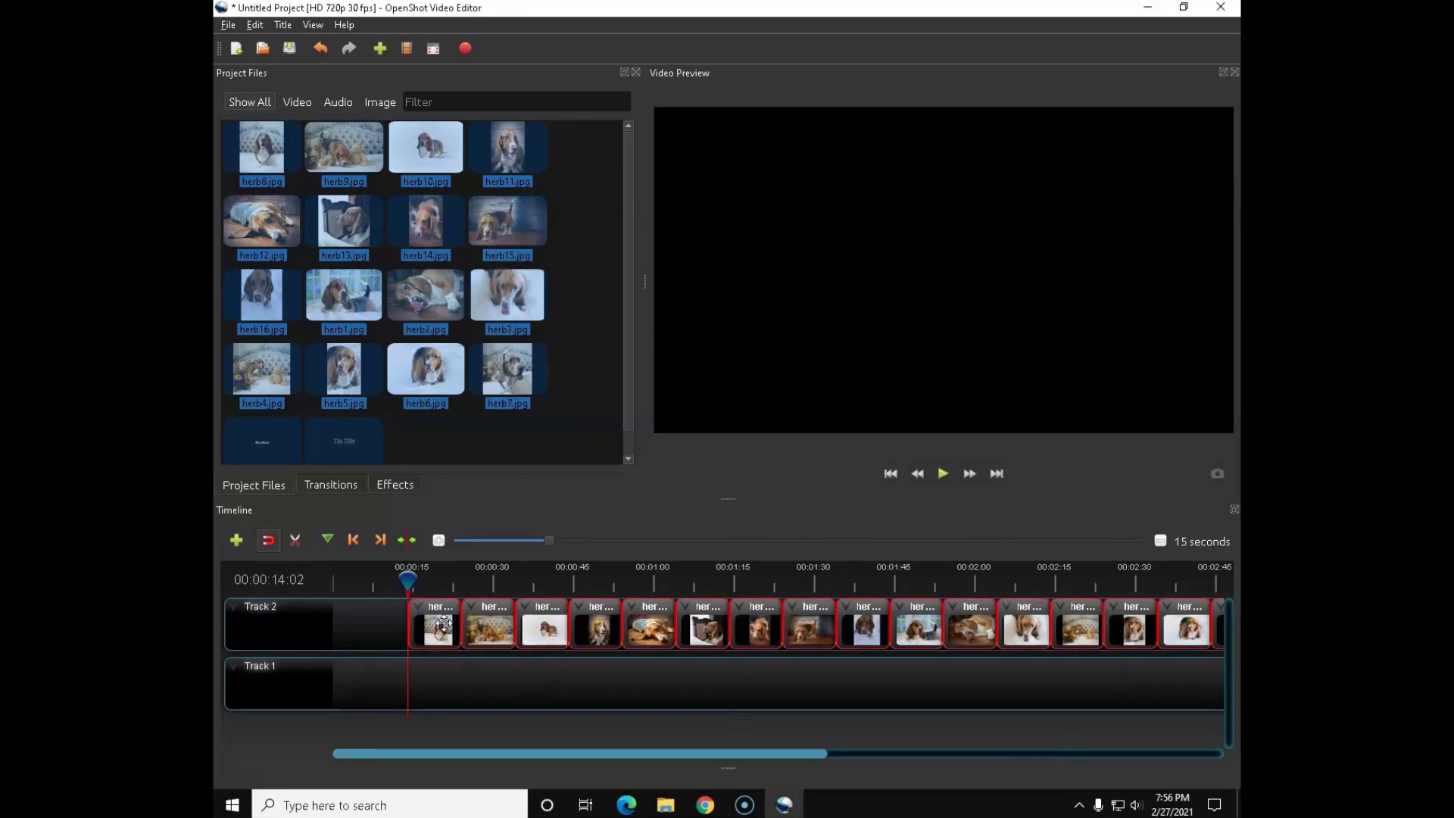
{"action": "mouse_move", "coordinate": [444, 622]}
{"action": "left_mouse_down"}
{"action": "mouse_move", "coordinate": [558, 623]}
{"action": "mouse_move", "coordinate": [429, 616]}
{"action": "left_mouse_up"}
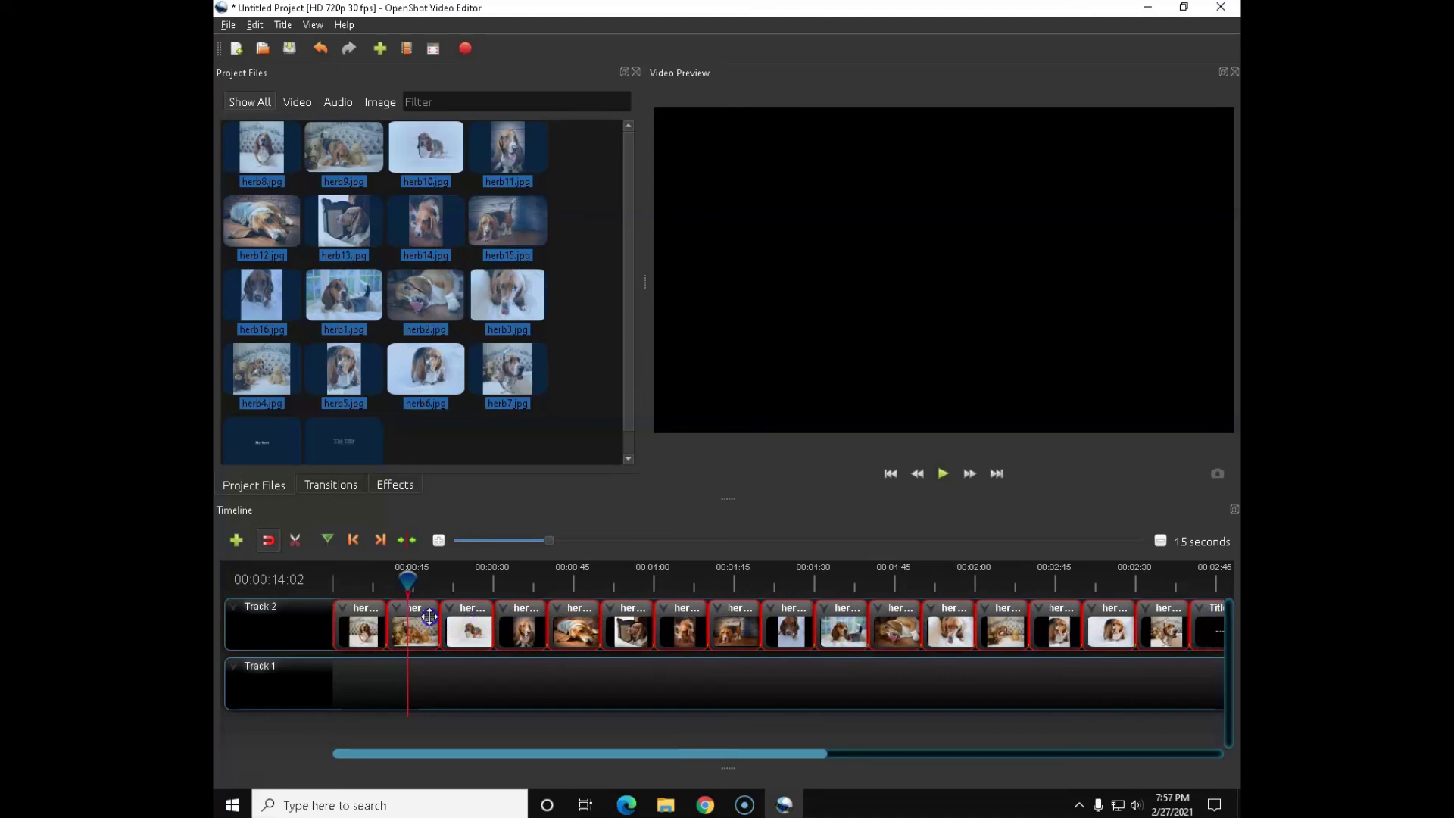
{"action": "left_click", "coordinate": [908, 682]}
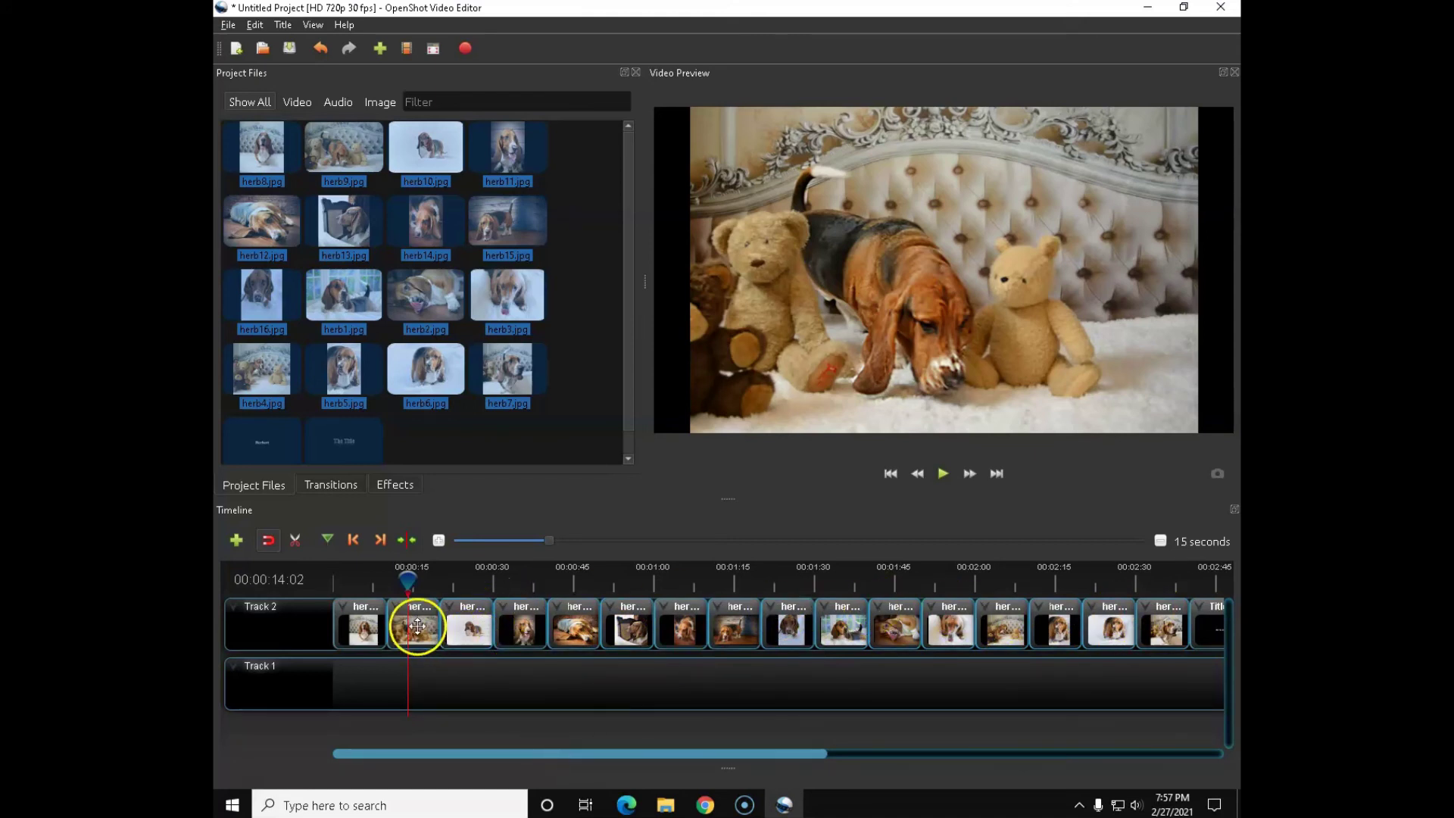
Overlap herb9.jpg with herb8.jpg and herb10.jpg with herb9.jpg on Track 2, and remove the automatic transition on the first overlap
{"action": "mouse_move", "coordinate": [416, 624]}
{"action": "left_mouse_down"}
{"action": "mouse_move", "coordinate": [404, 622]}
{"action": "mouse_move", "coordinate": [445, 622]}
{"action": "mouse_move", "coordinate": [432, 620]}
{"action": "left_mouse_up"}
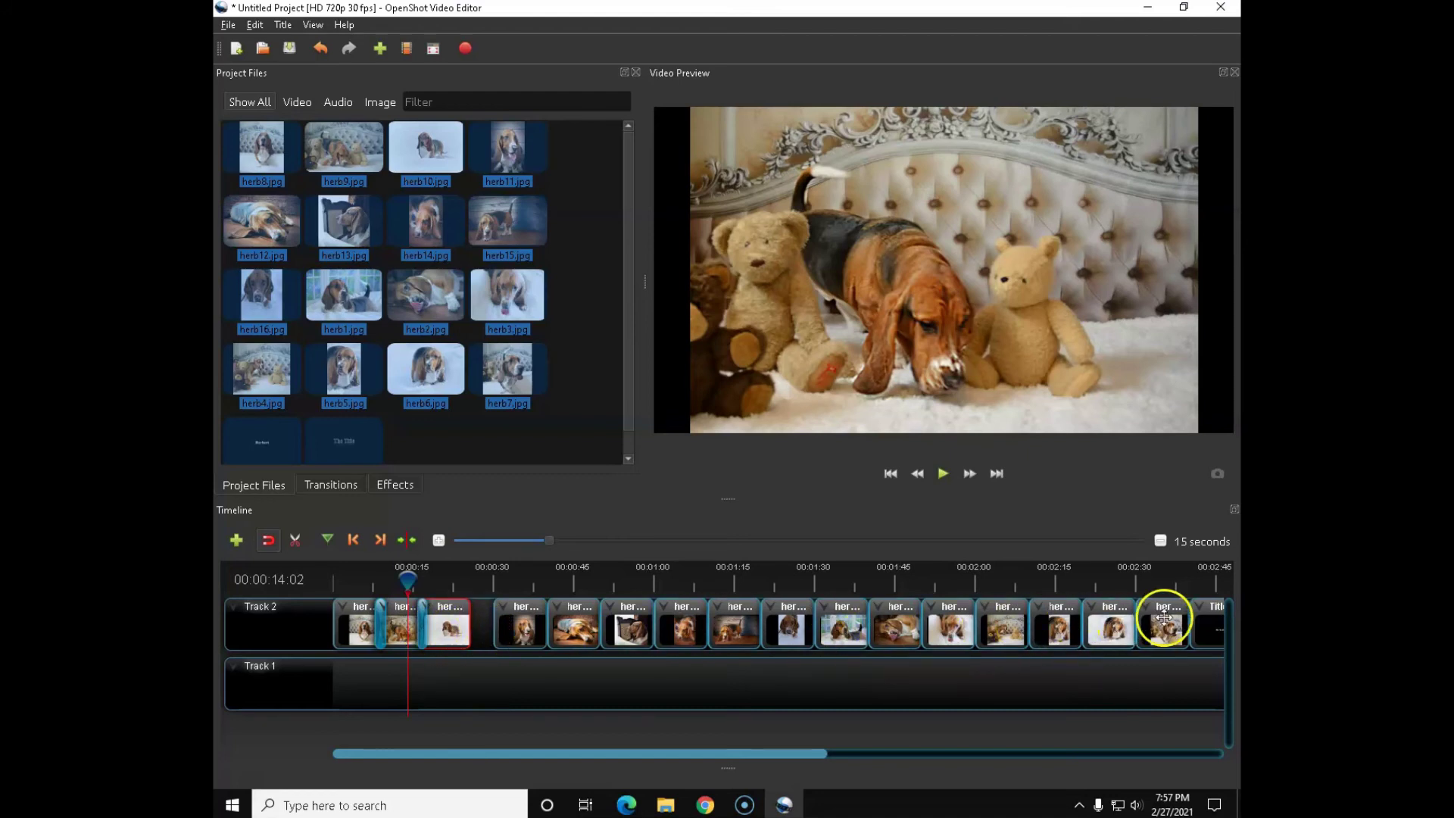
{"action": "right_click", "coordinate": [381, 626]}
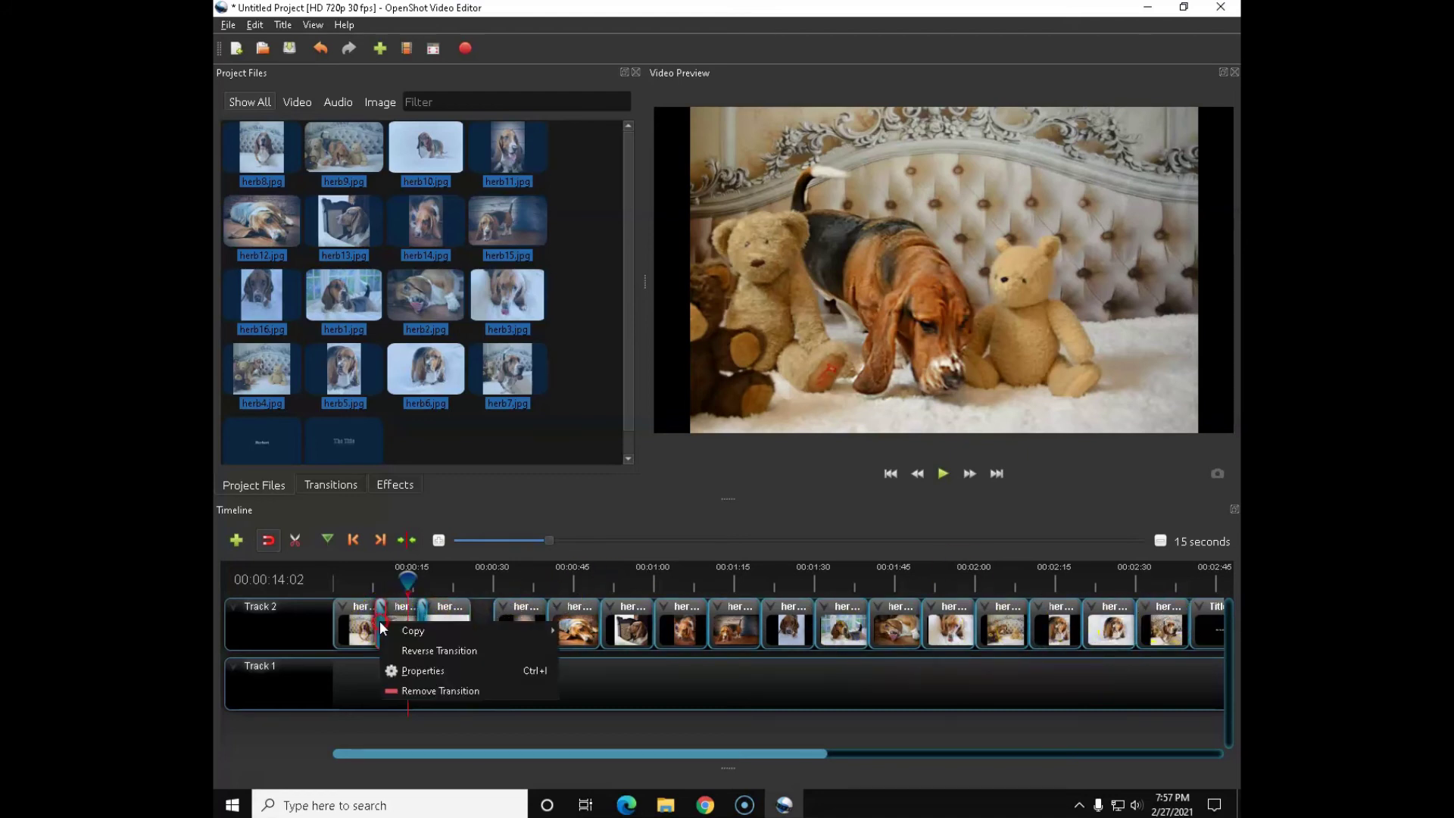
{"action": "left_click", "coordinate": [390, 689]}
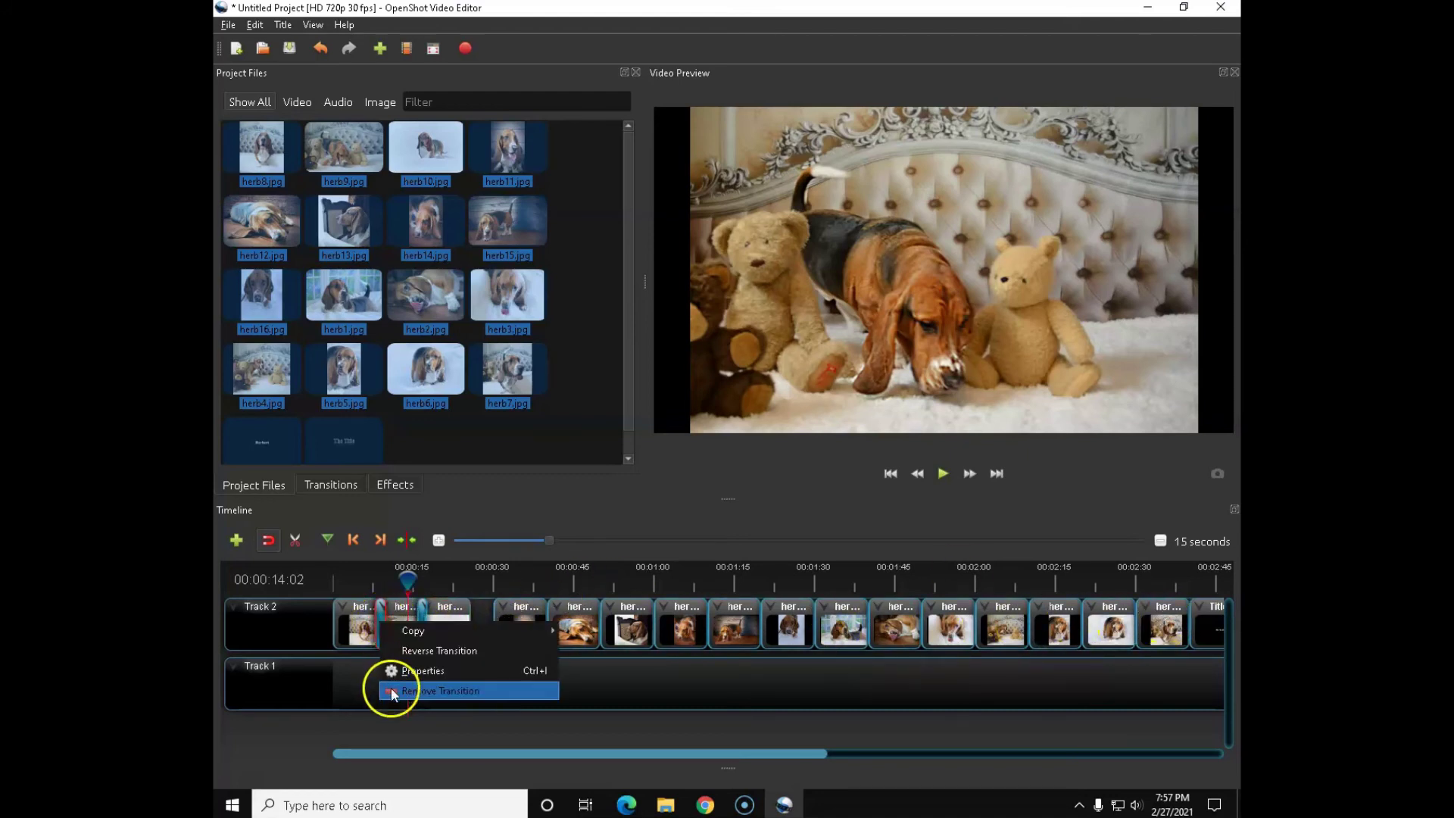
Apply a wavy vertical ripple transition at the start of herb9.jpg, shortened to the overlap, and remove the automatic transition at the start of herb10.jpg
{"action": "left_click", "coordinate": [330, 485]}
{"action": "left_click_drag", "start_coordinate": [356, 424], "coordinate": [374, 606]}
{"action": "left_click_drag", "start_coordinate": [402, 615], "coordinate": [414, 619]}
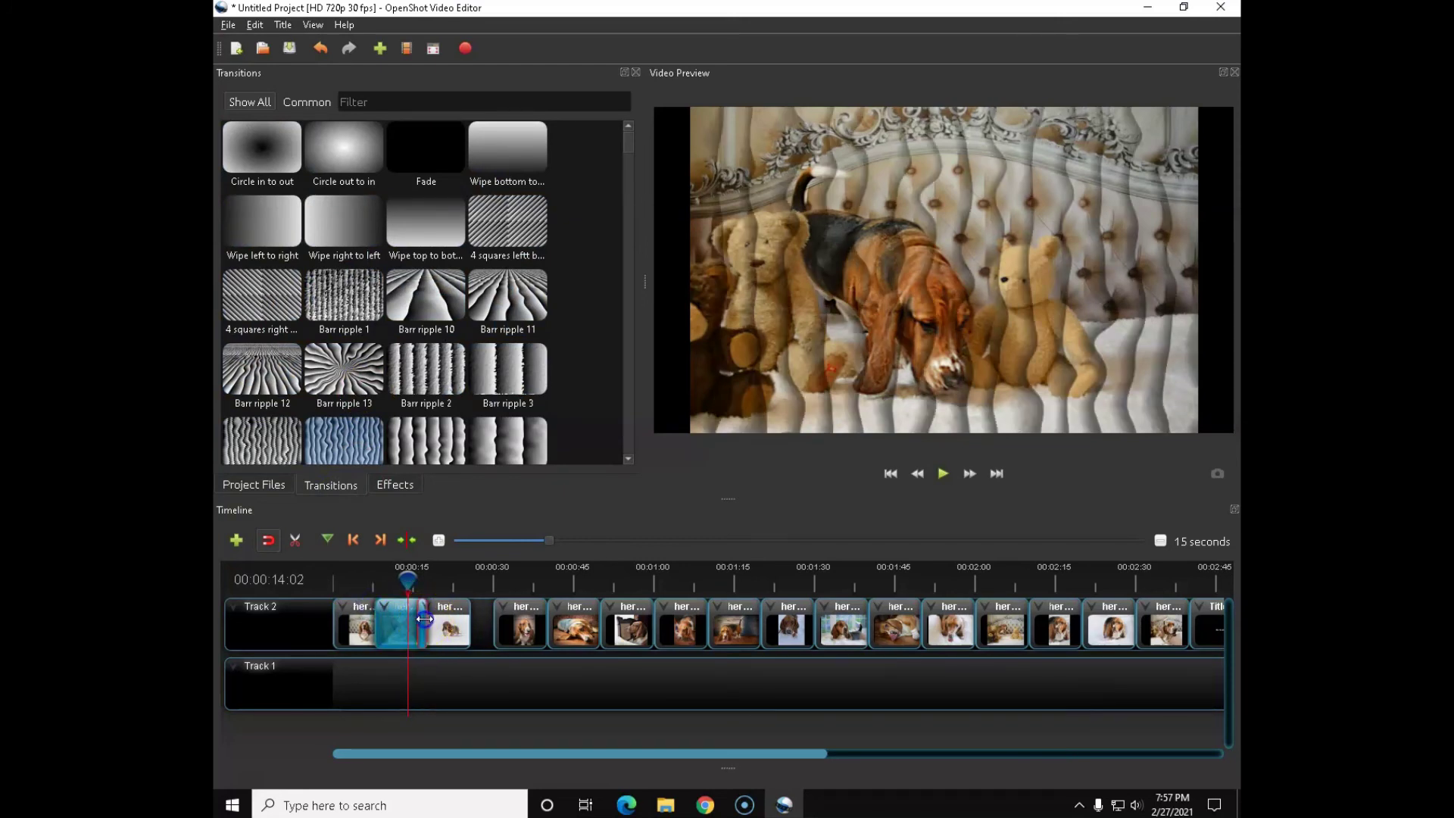
{"action": "right_click", "coordinate": [424, 619]}
{"action": "left_click", "coordinate": [446, 689]}
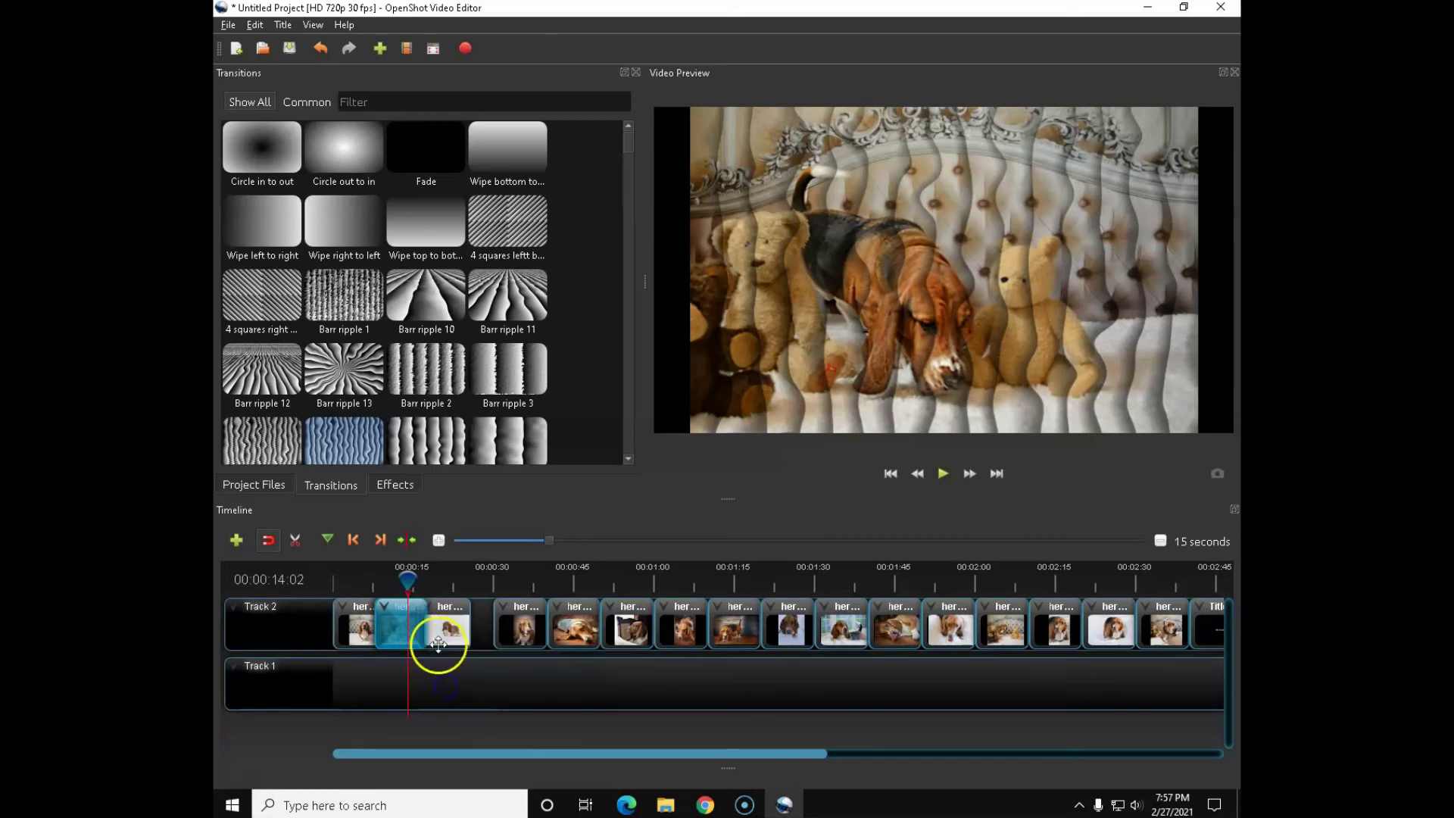
{"action": "left_click_drag", "start_coordinate": [426, 622], "coordinate": [392, 620]}
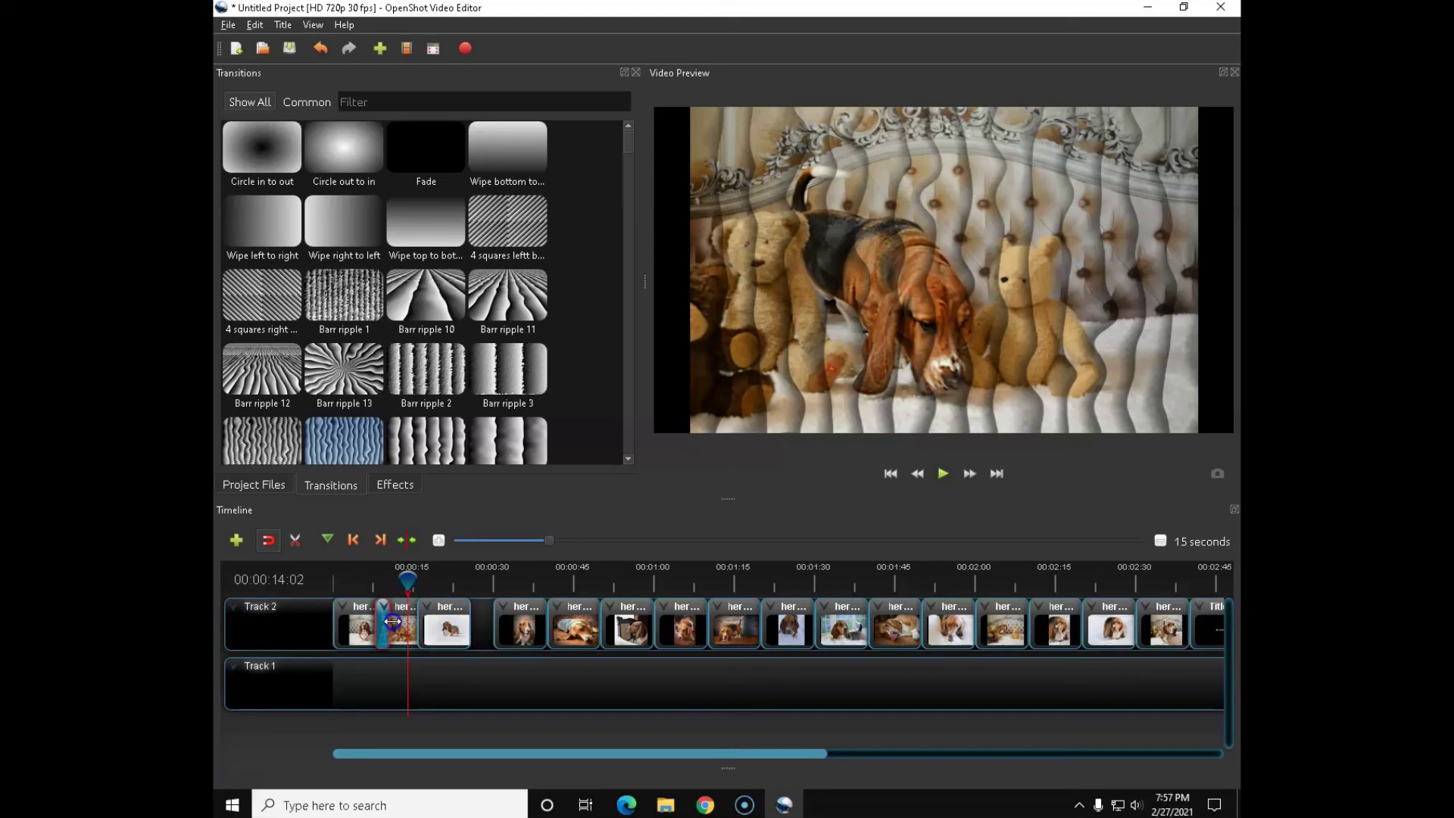
Adjust herb10.jpg's overlap with herb9.jpg and remove the automatic transition created on it
{"action": "left_click", "coordinate": [446, 625]}
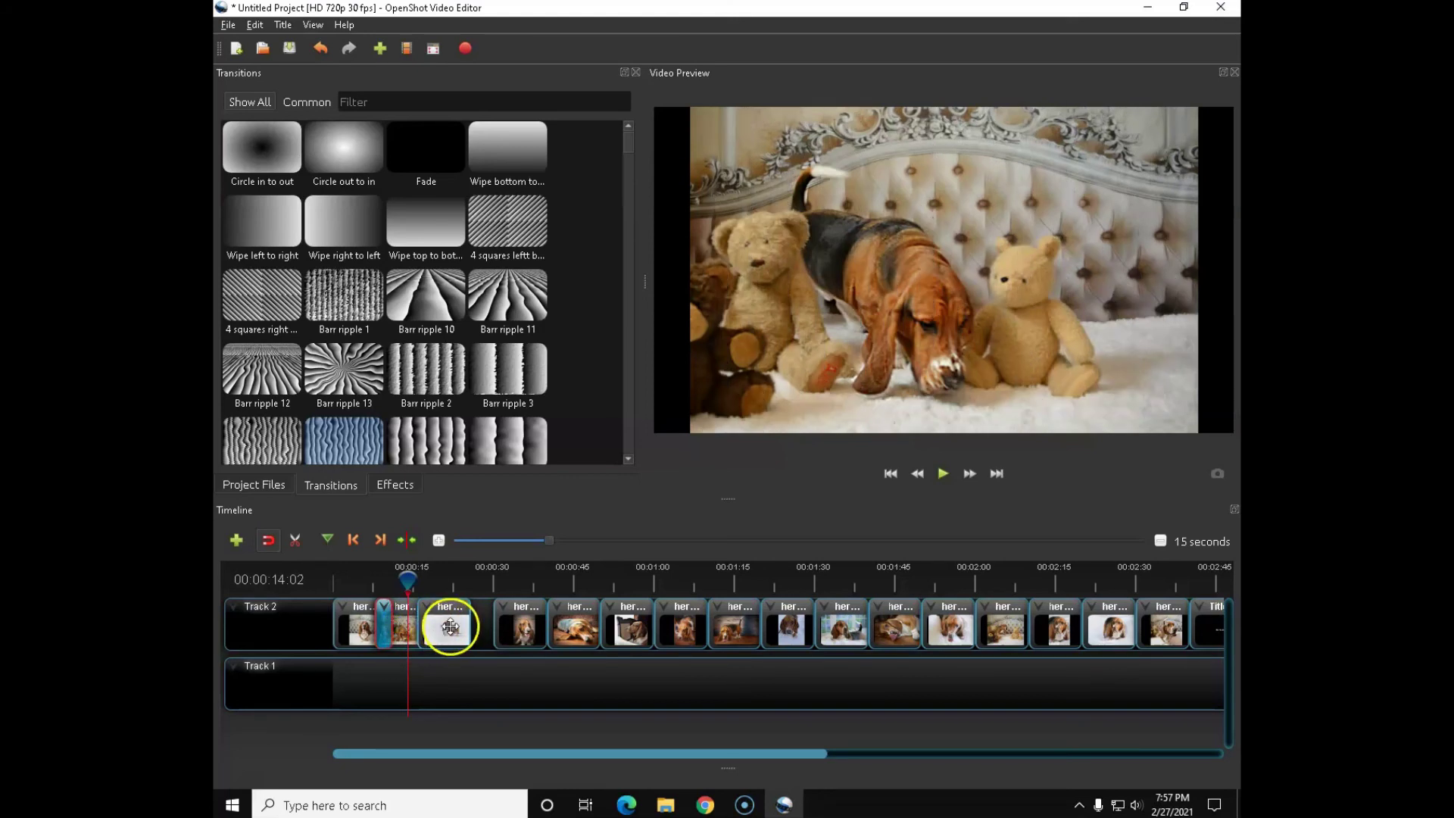
{"action": "left_click", "coordinate": [422, 619]}
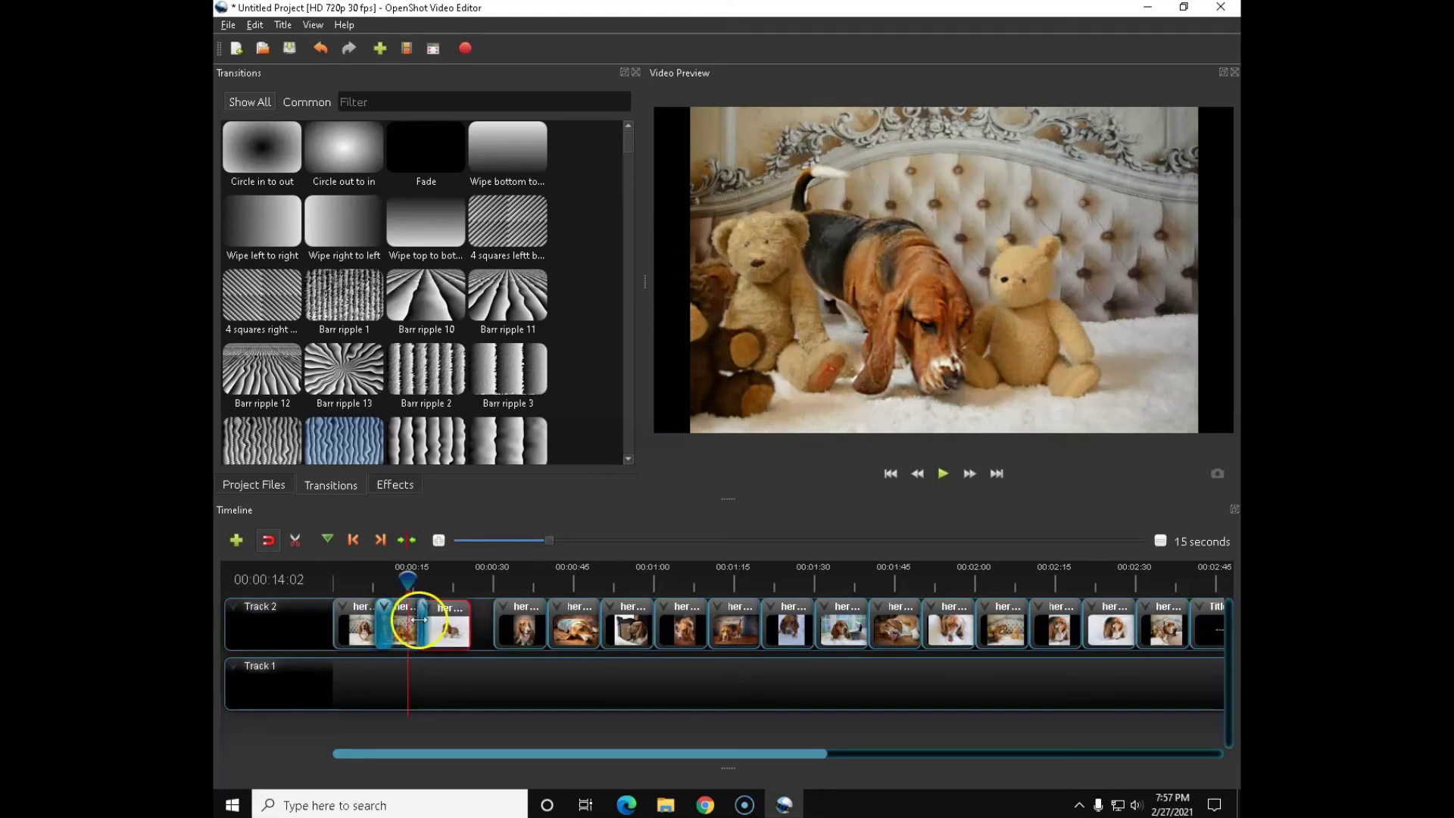
{"action": "right_click", "coordinate": [423, 619]}
{"action": "left_click", "coordinate": [443, 685]}
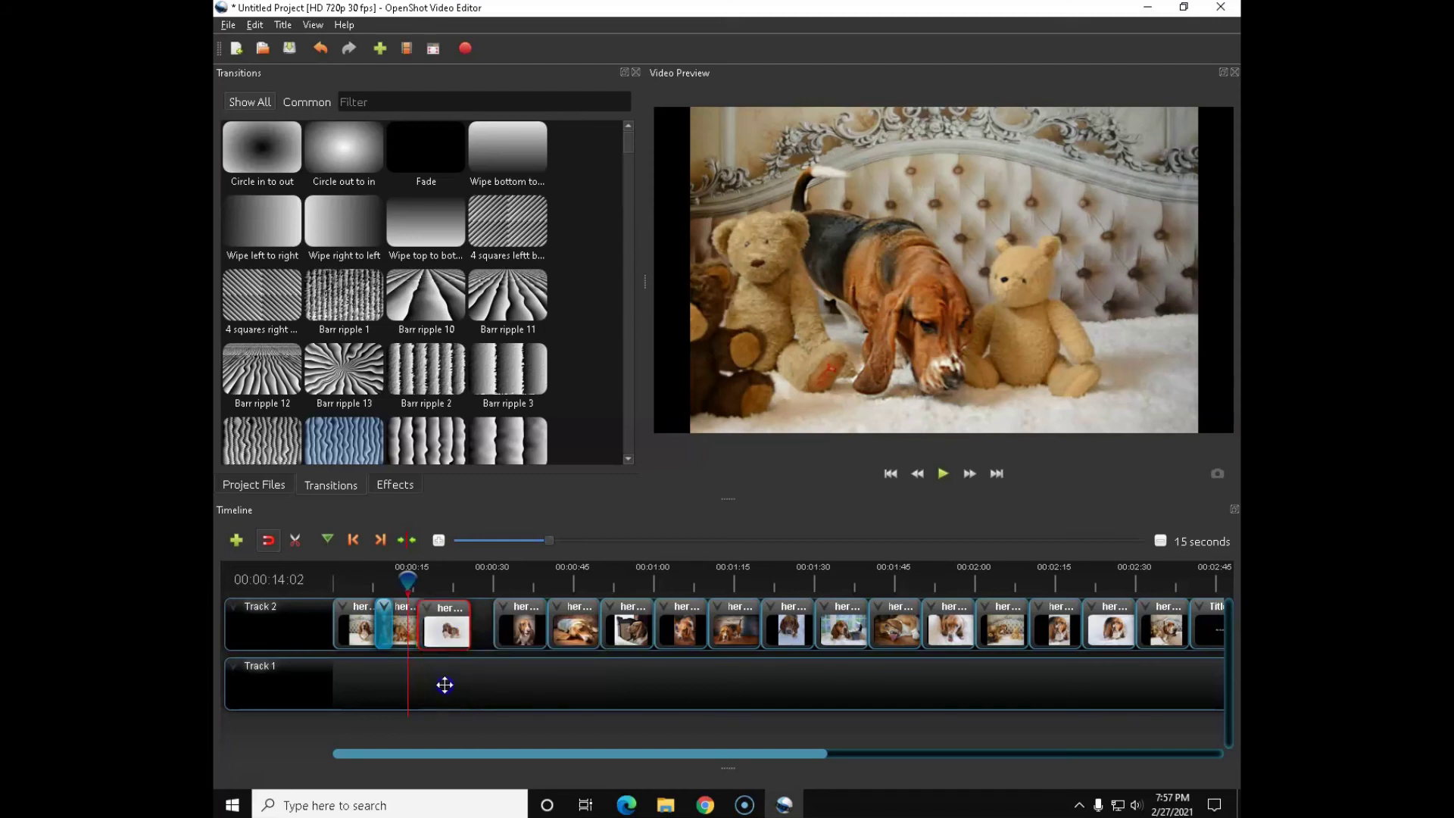
Add the Barr ripple 3 transition to the start of herb10.jpg and shorten it to about the overlap
{"action": "left_click", "coordinate": [446, 626]}
{"action": "mouse_move", "coordinate": [509, 369]}
{"action": "left_mouse_down"}
{"action": "mouse_move", "coordinate": [438, 552]}
{"action": "mouse_move", "coordinate": [436, 628]}
{"action": "left_mouse_up"}
{"action": "left_click", "coordinate": [470, 625]}
{"action": "left_click", "coordinate": [636, 623]}
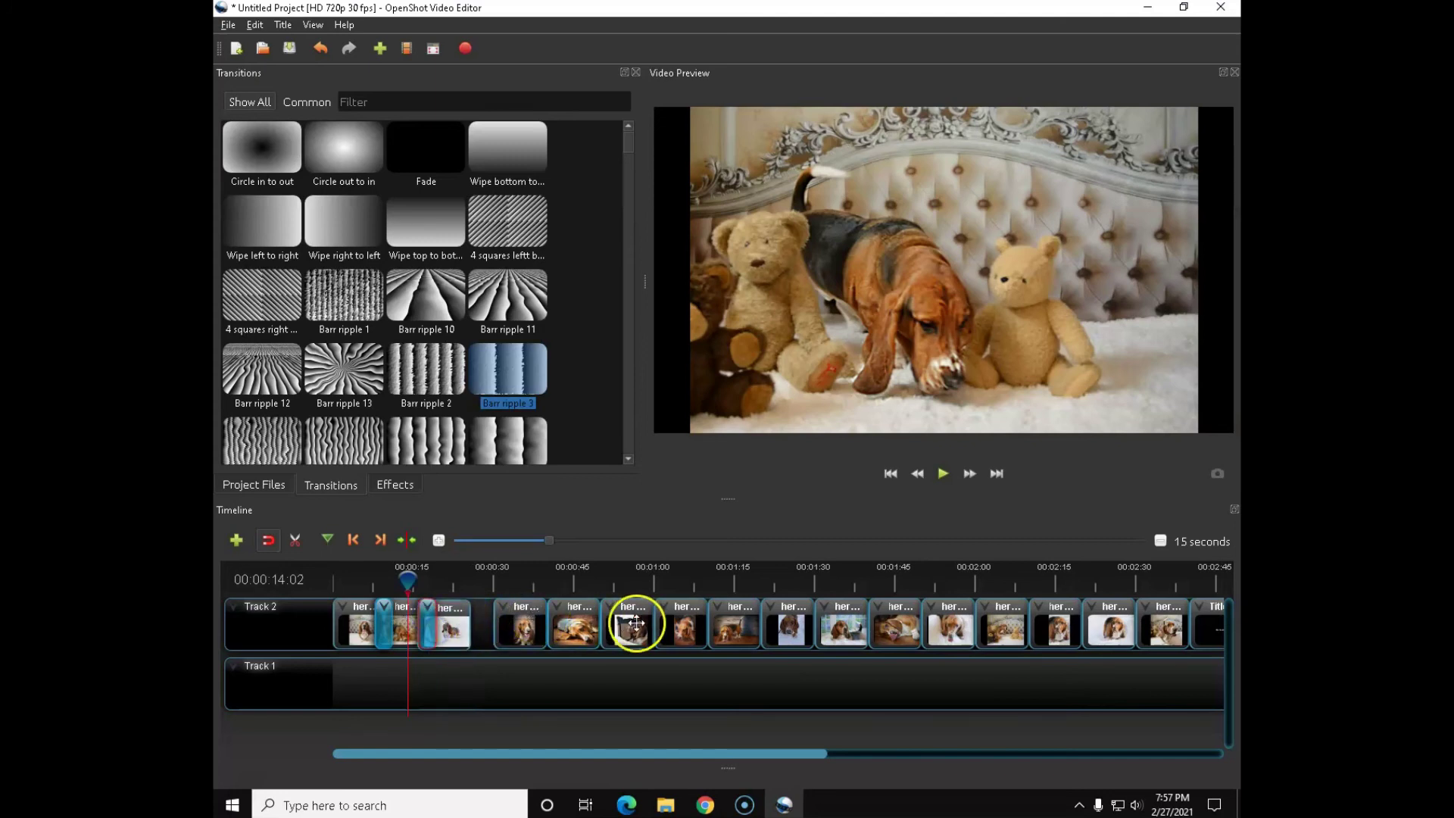
Apply Fade In (Fast) to the start of the first clip, herb8.jpg, on Track 2
{"action": "left_click", "coordinate": [342, 632]}
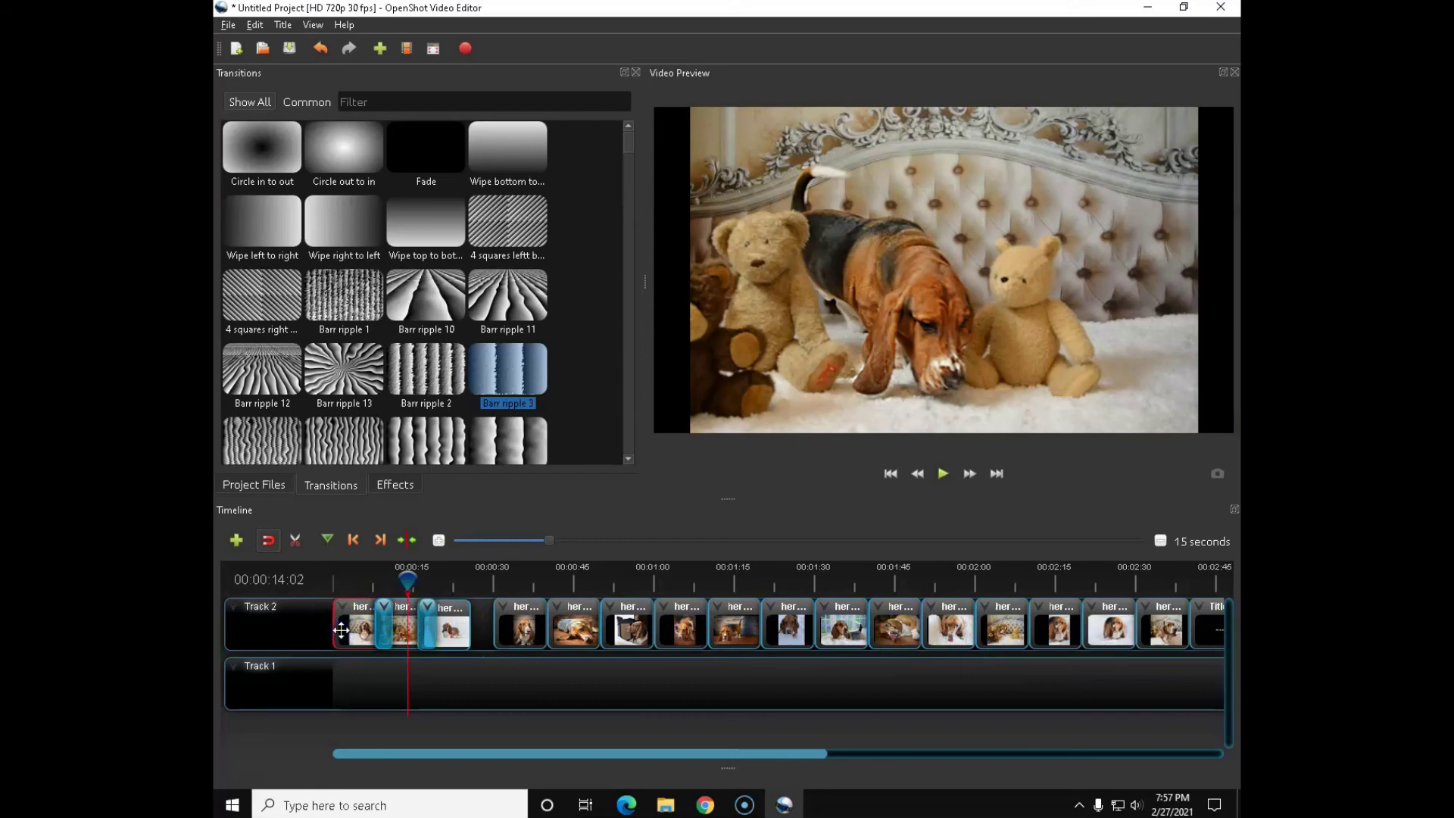
{"action": "right_click", "coordinate": [341, 630]}
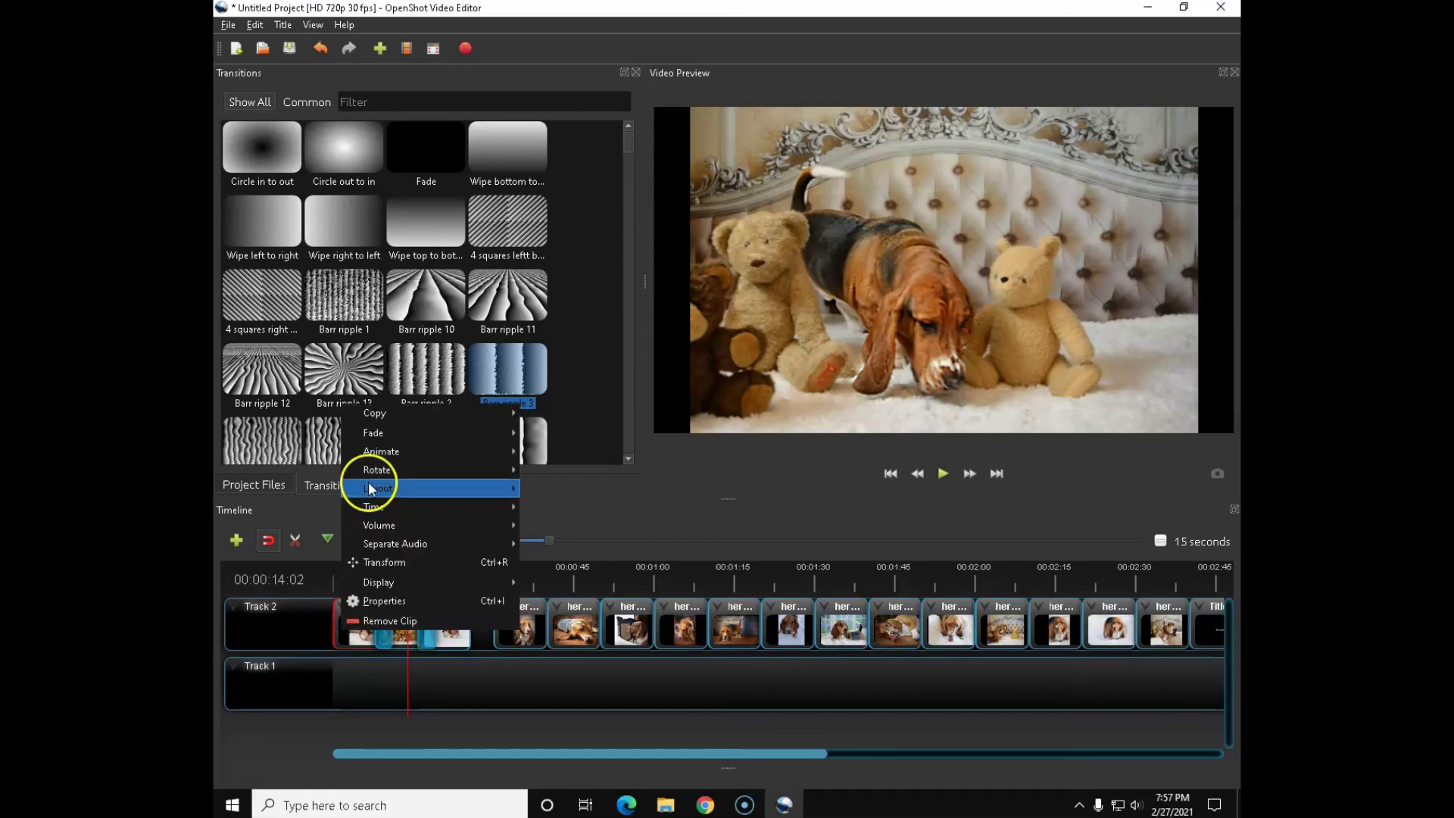
{"action": "mouse_move", "coordinate": [379, 430]}
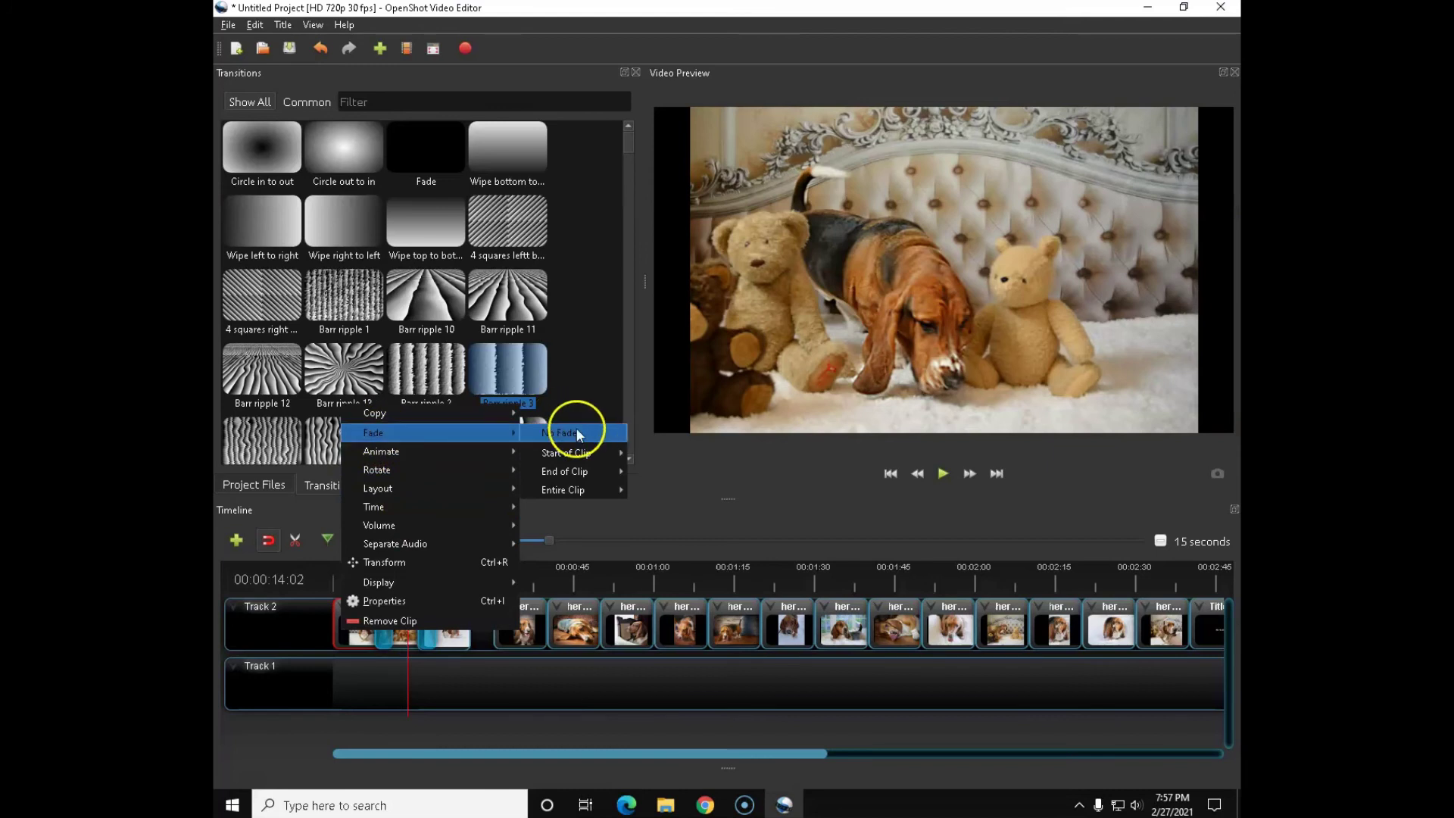
{"action": "mouse_move", "coordinate": [572, 451]}
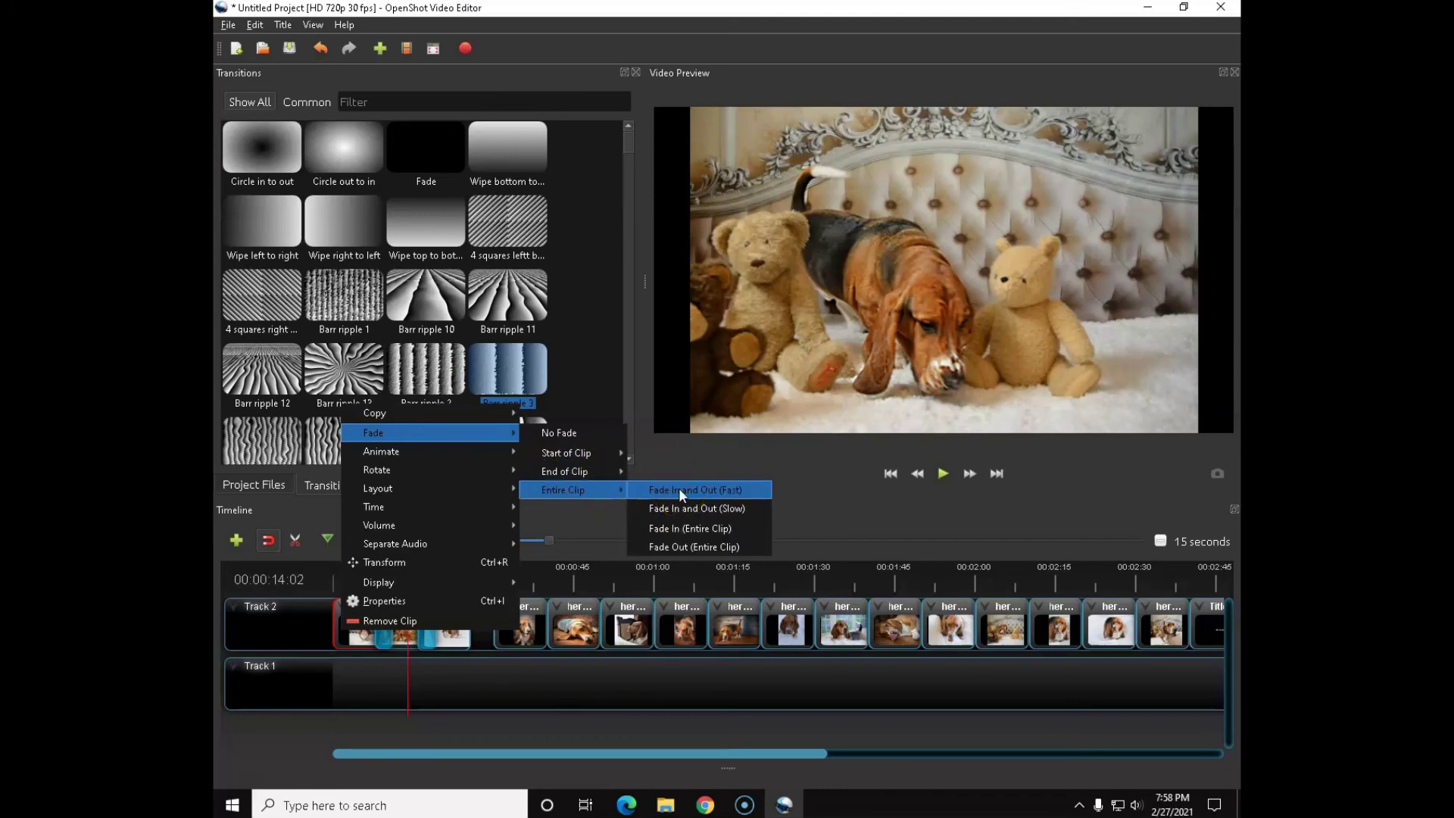
{"action": "left_click", "coordinate": [593, 451]}
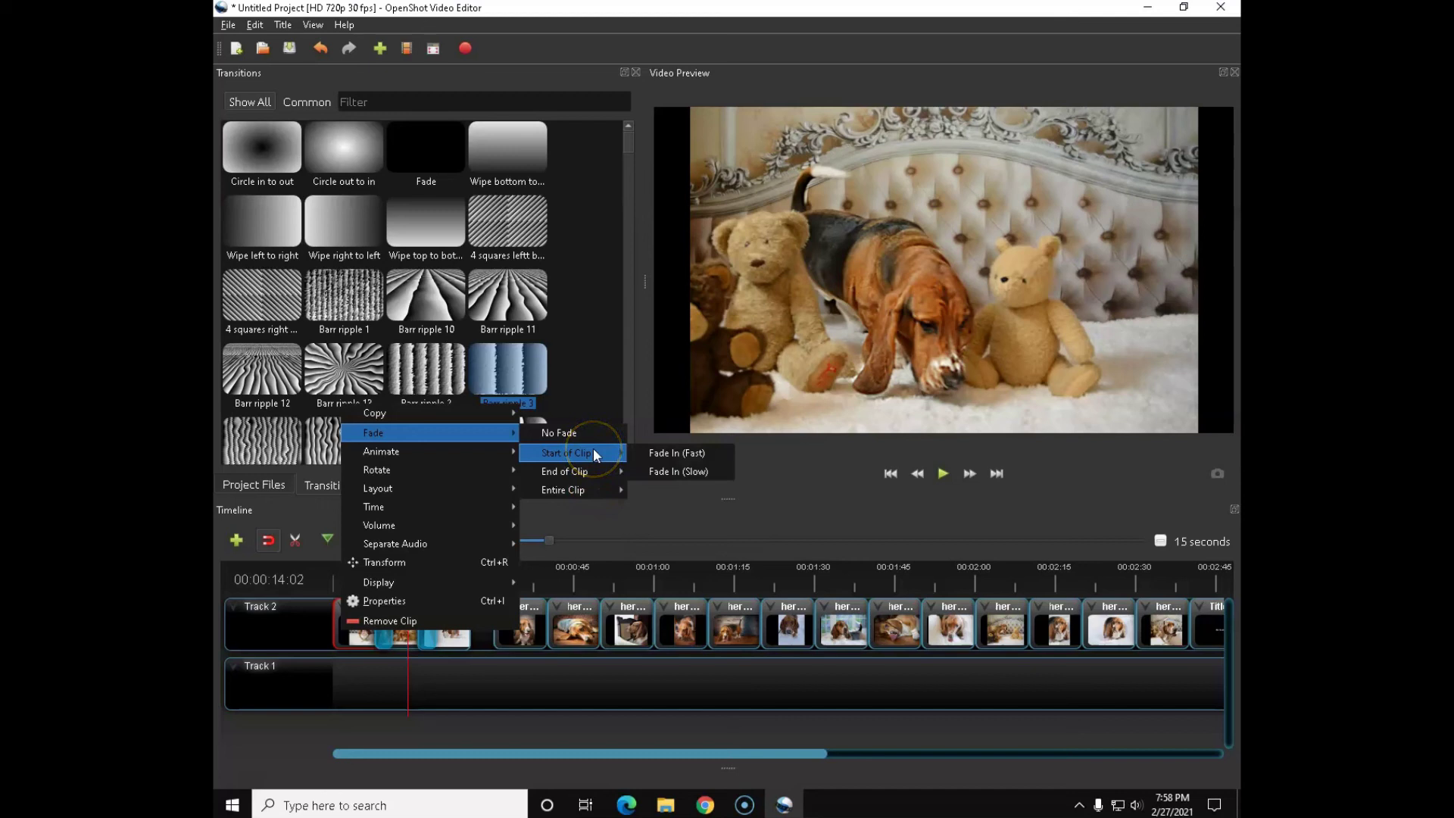
{"action": "left_click", "coordinate": [655, 452]}
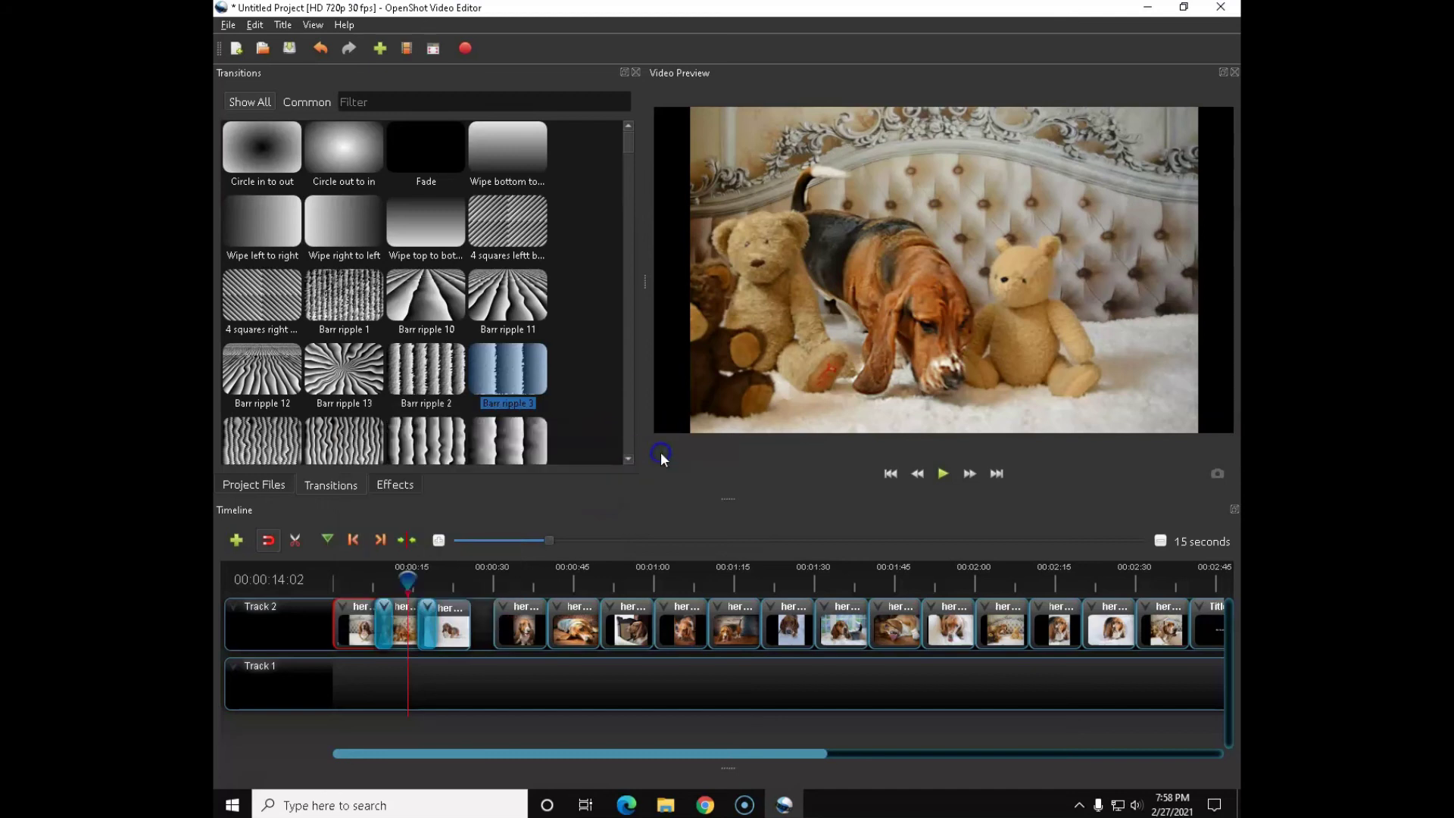
Examine the volume and animation options available for the first clip on Track 2, including the start-of-clip animations
{"action": "right_click", "coordinate": [355, 617]}
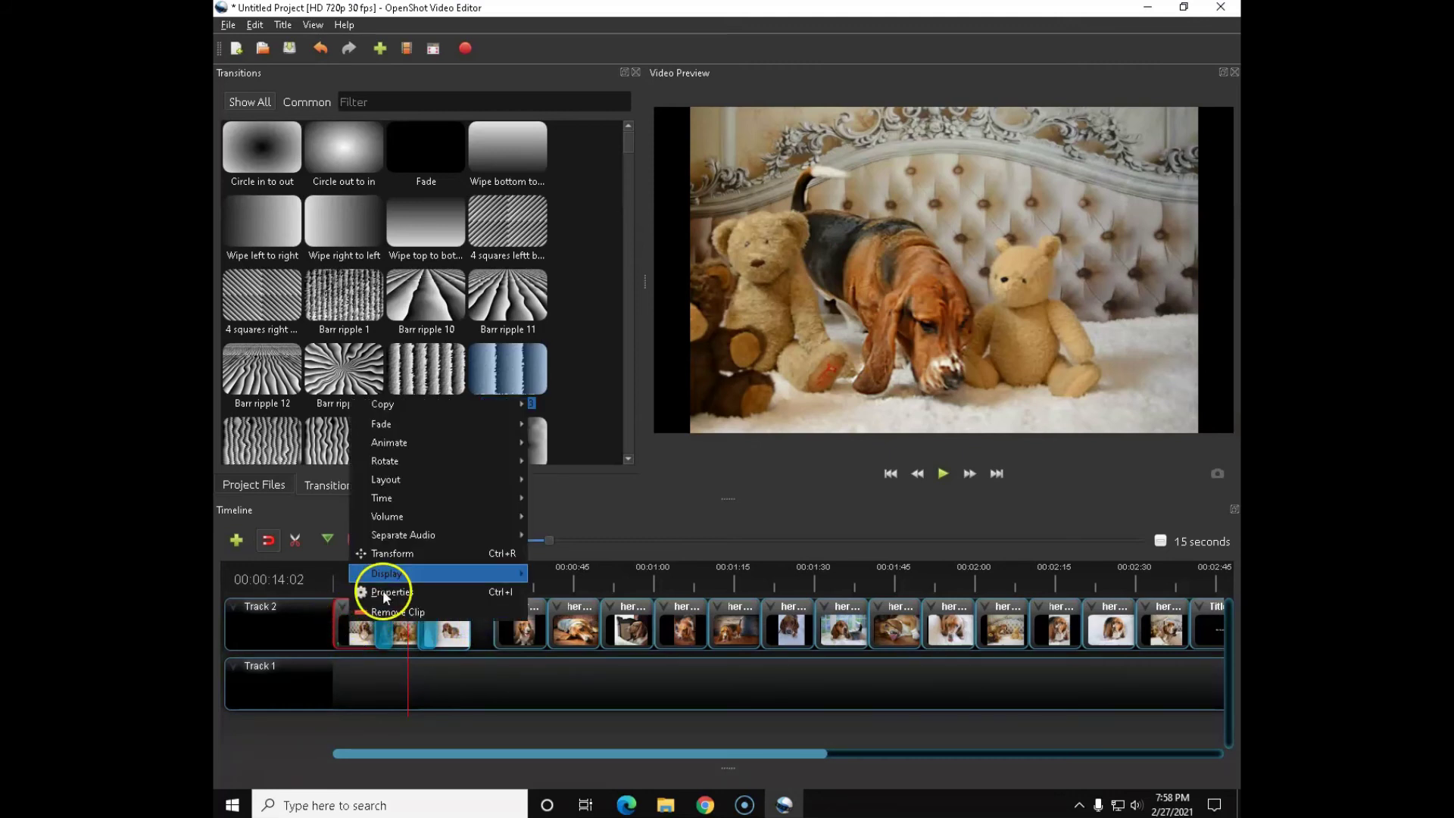
{"action": "mouse_move", "coordinate": [399, 515]}
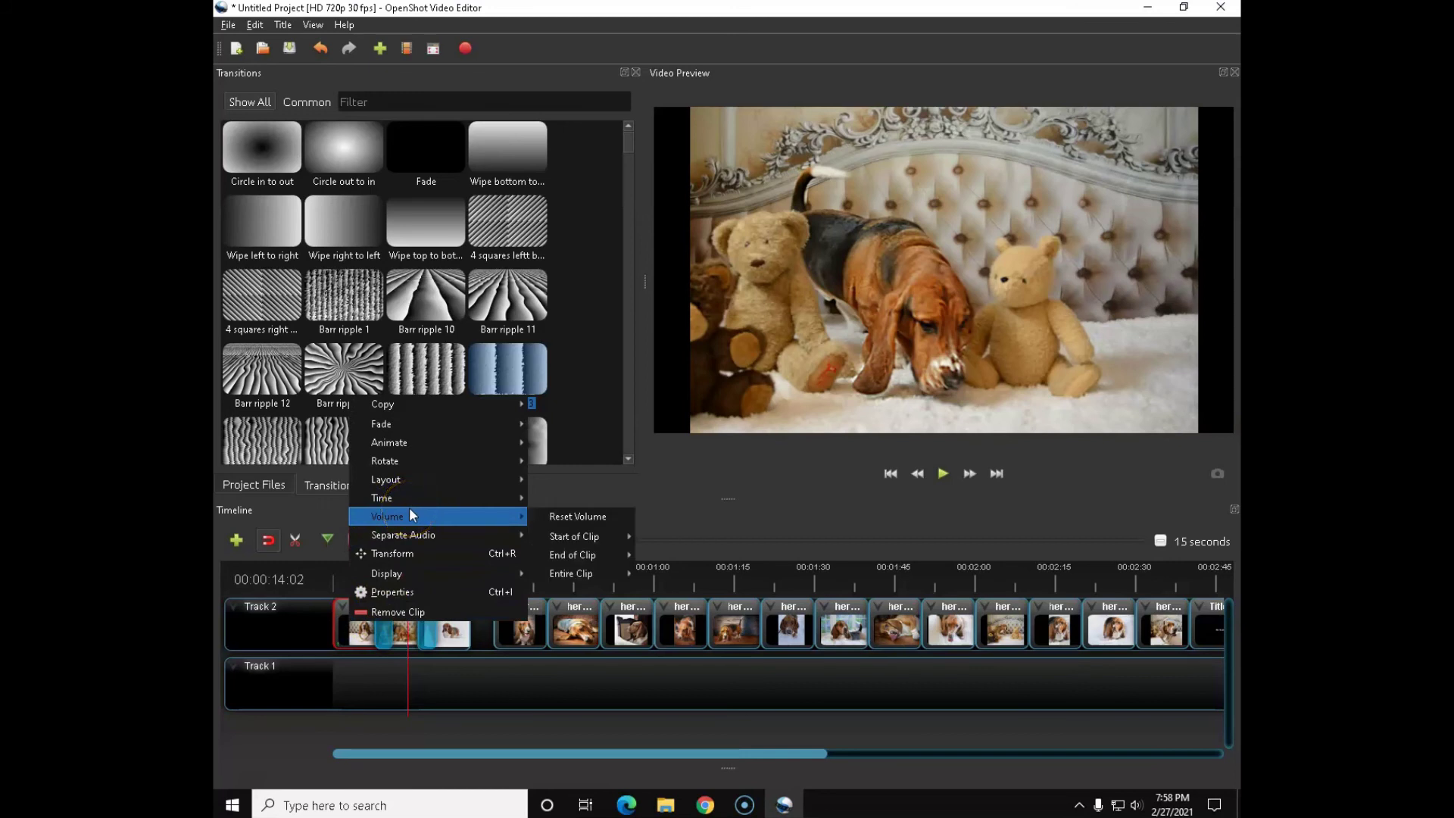
{"action": "mouse_move", "coordinate": [365, 493]}
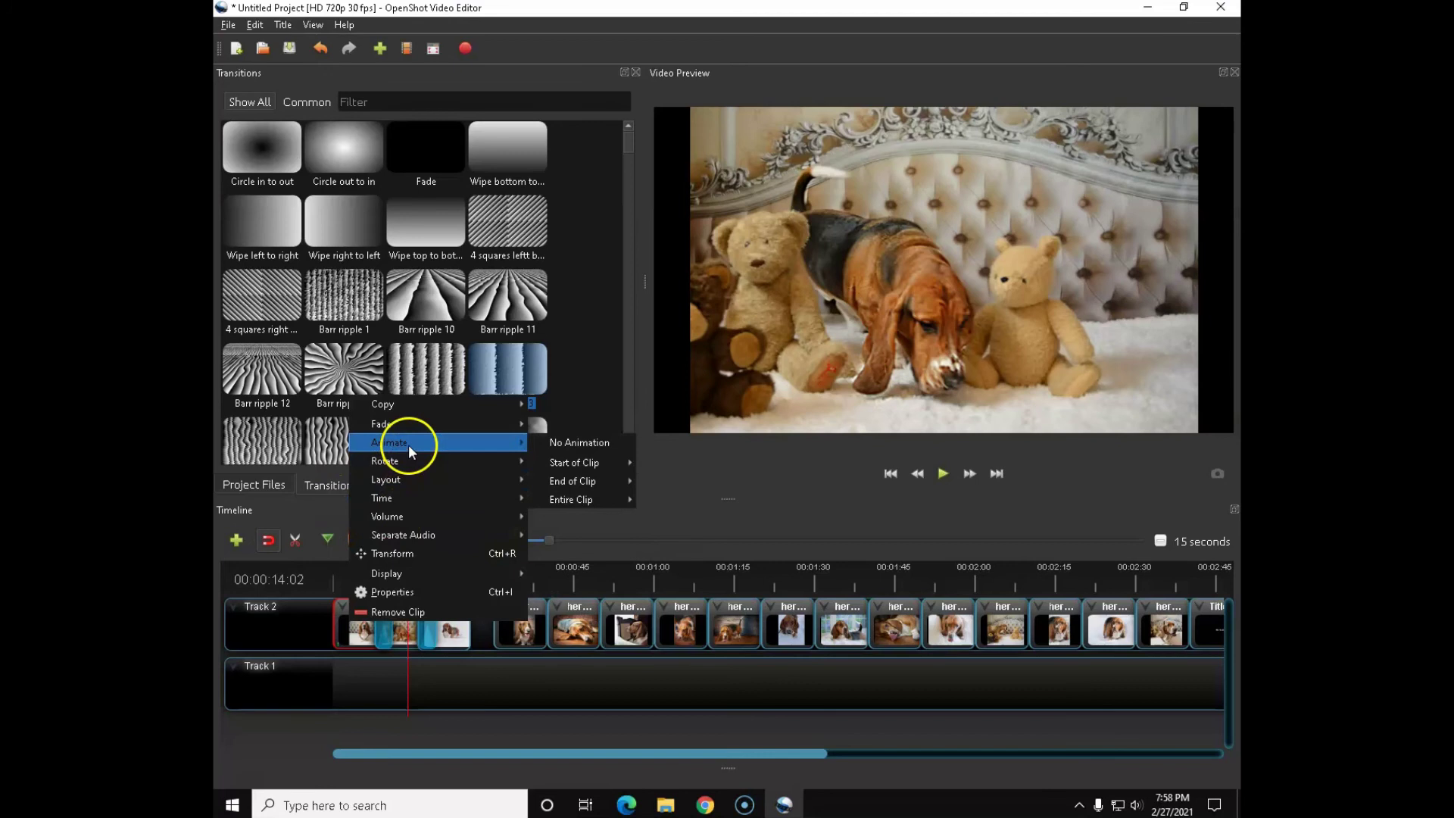
{"action": "mouse_move", "coordinate": [573, 464]}
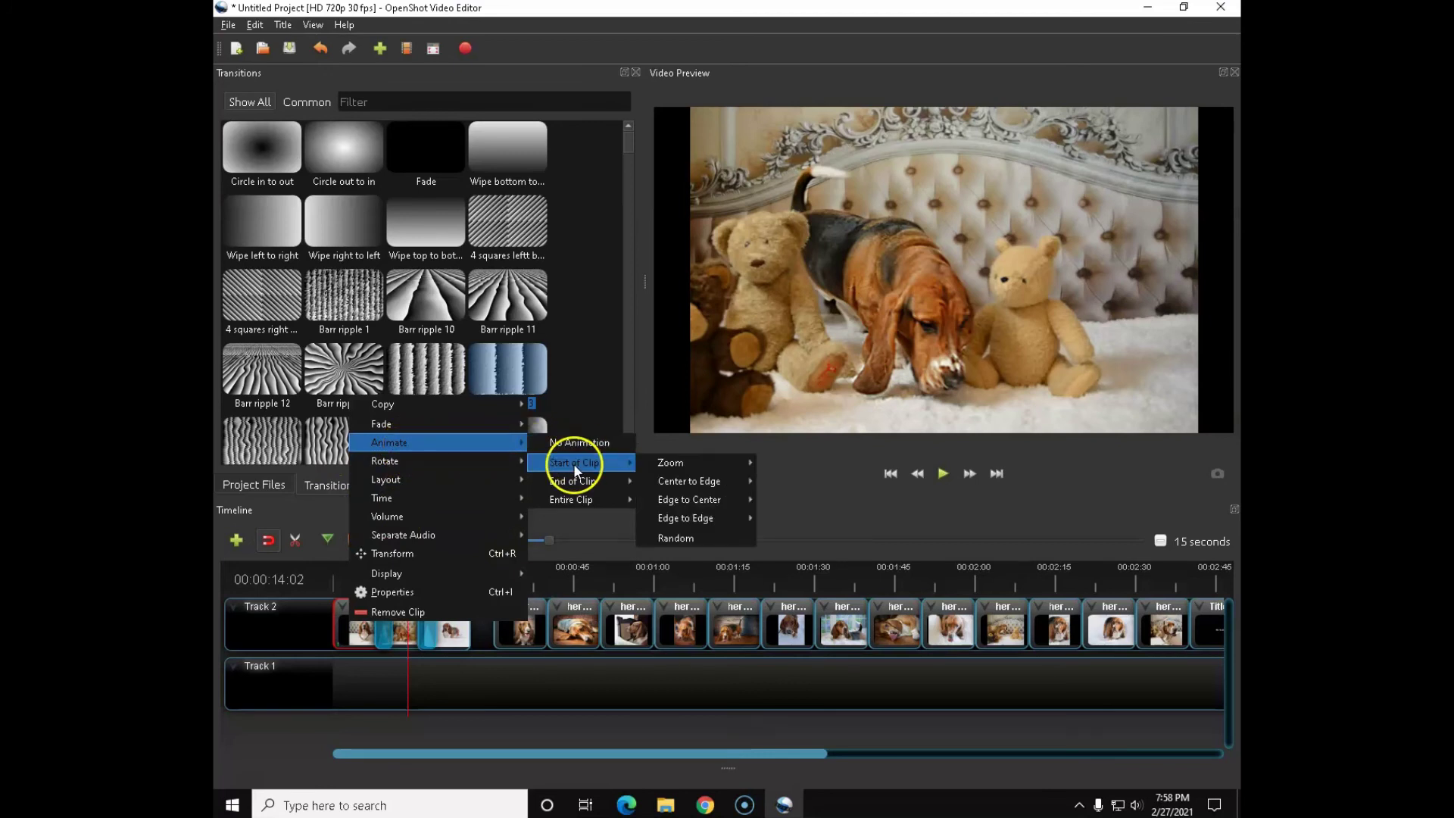
{"action": "mouse_move", "coordinate": [678, 480]}
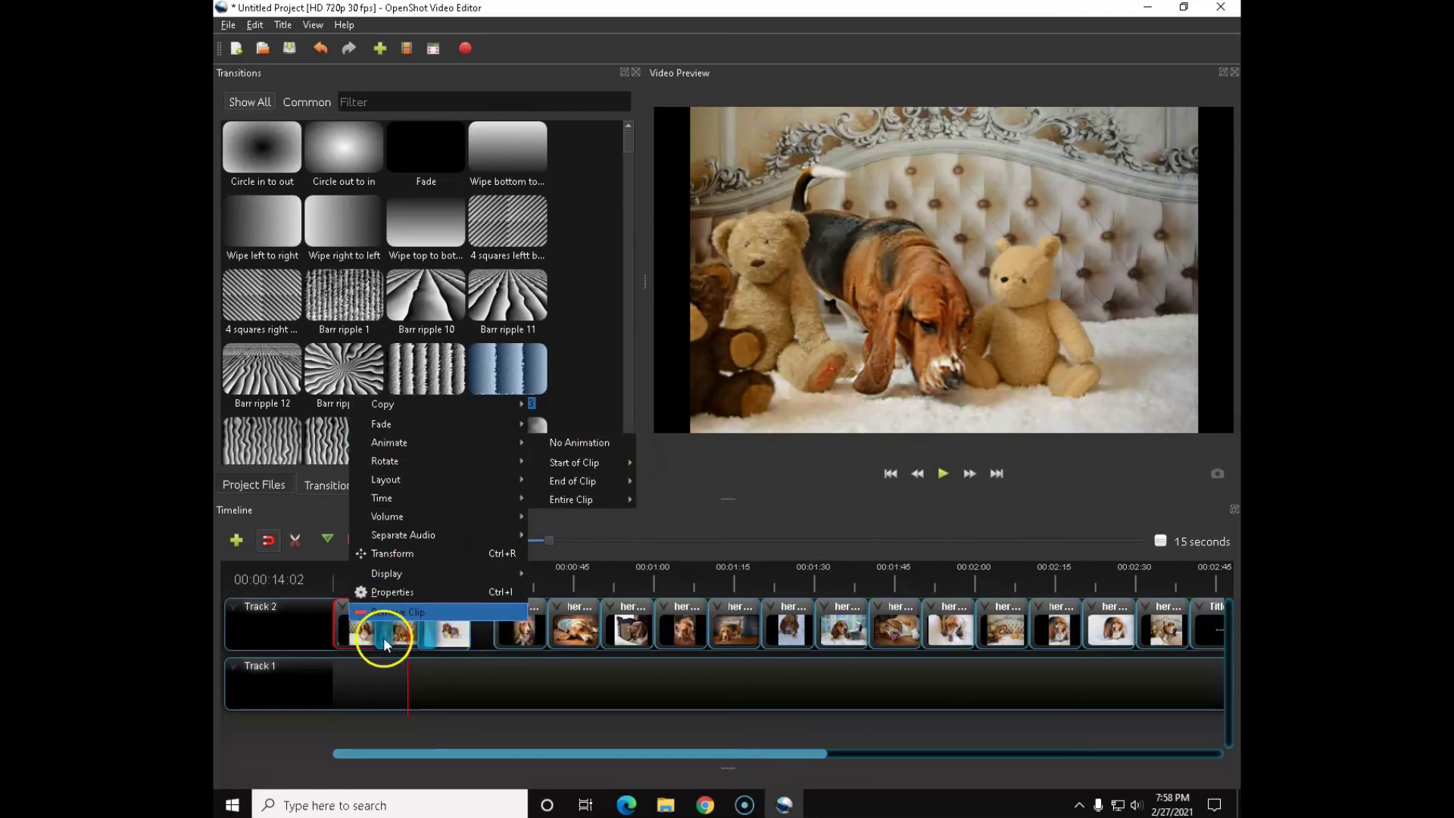
{"action": "left_click", "coordinate": [383, 673]}
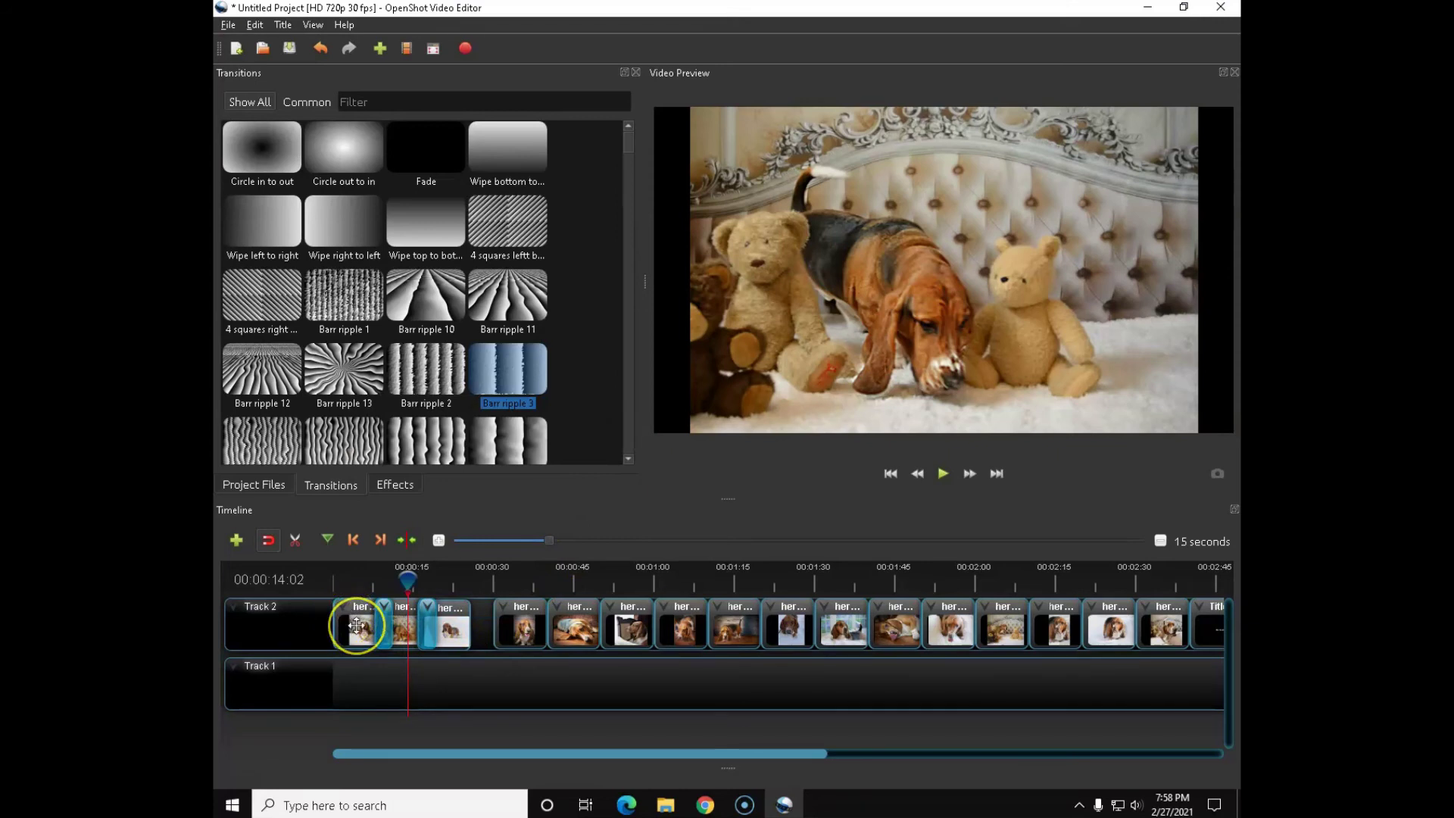
{"action": "left_click", "coordinate": [356, 625]}
{"action": "left_click", "coordinate": [341, 623]}
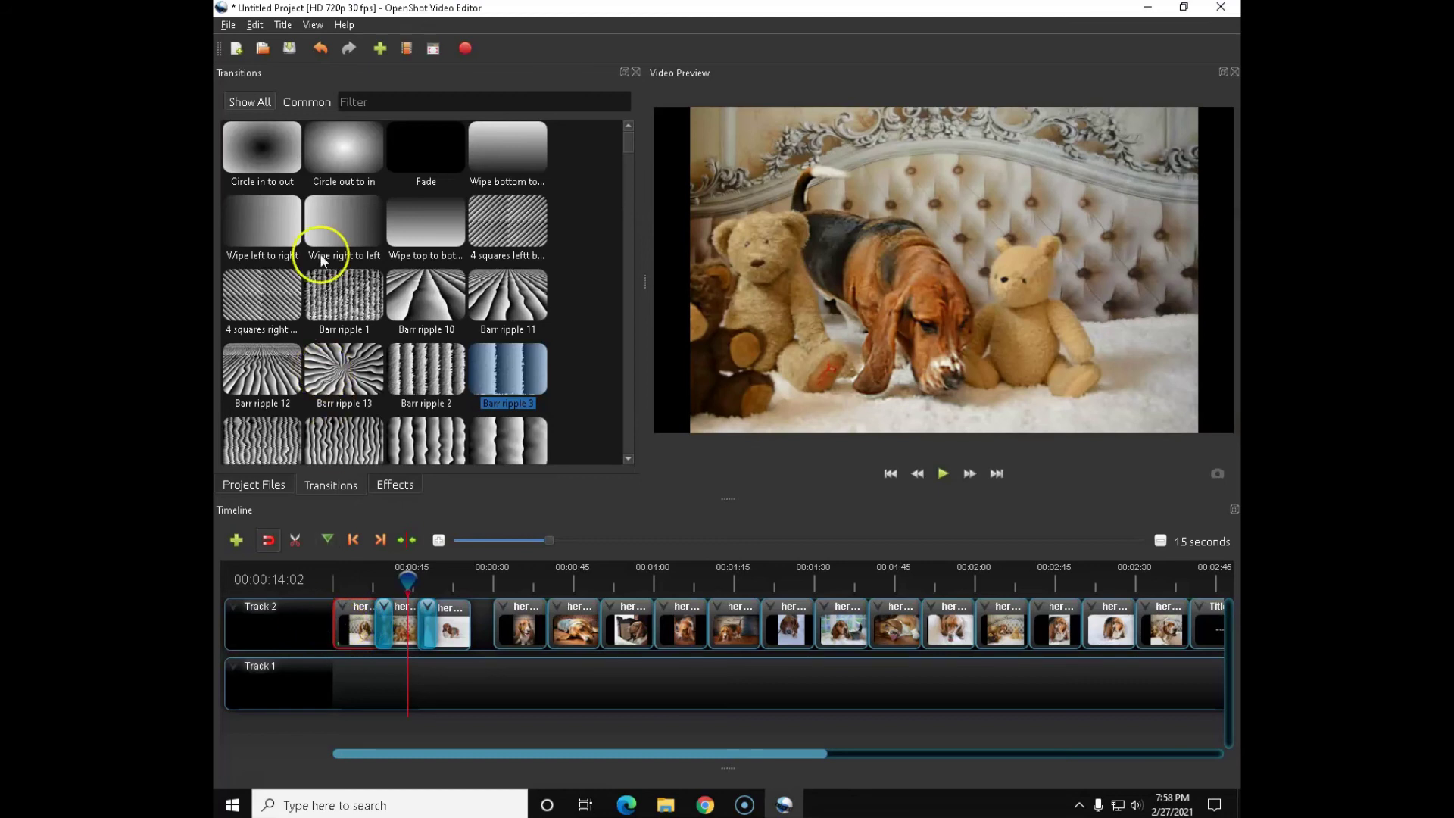
{"action": "left_click", "coordinate": [1148, 11]}
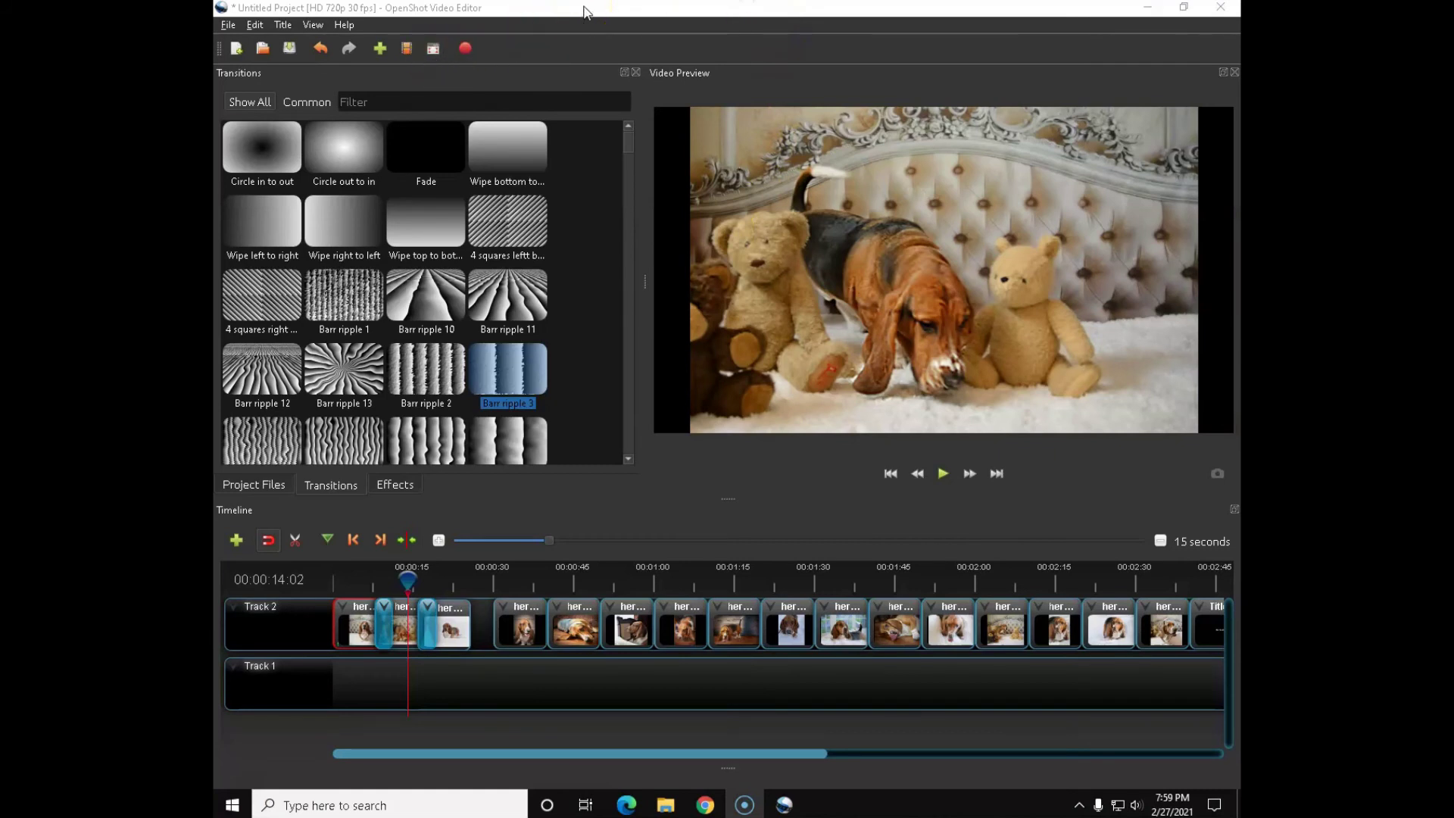
Add the 15min video from the desktop to Track 1 and align it with the start of the timeline
{"action": "left_click", "coordinate": [583, 10]}
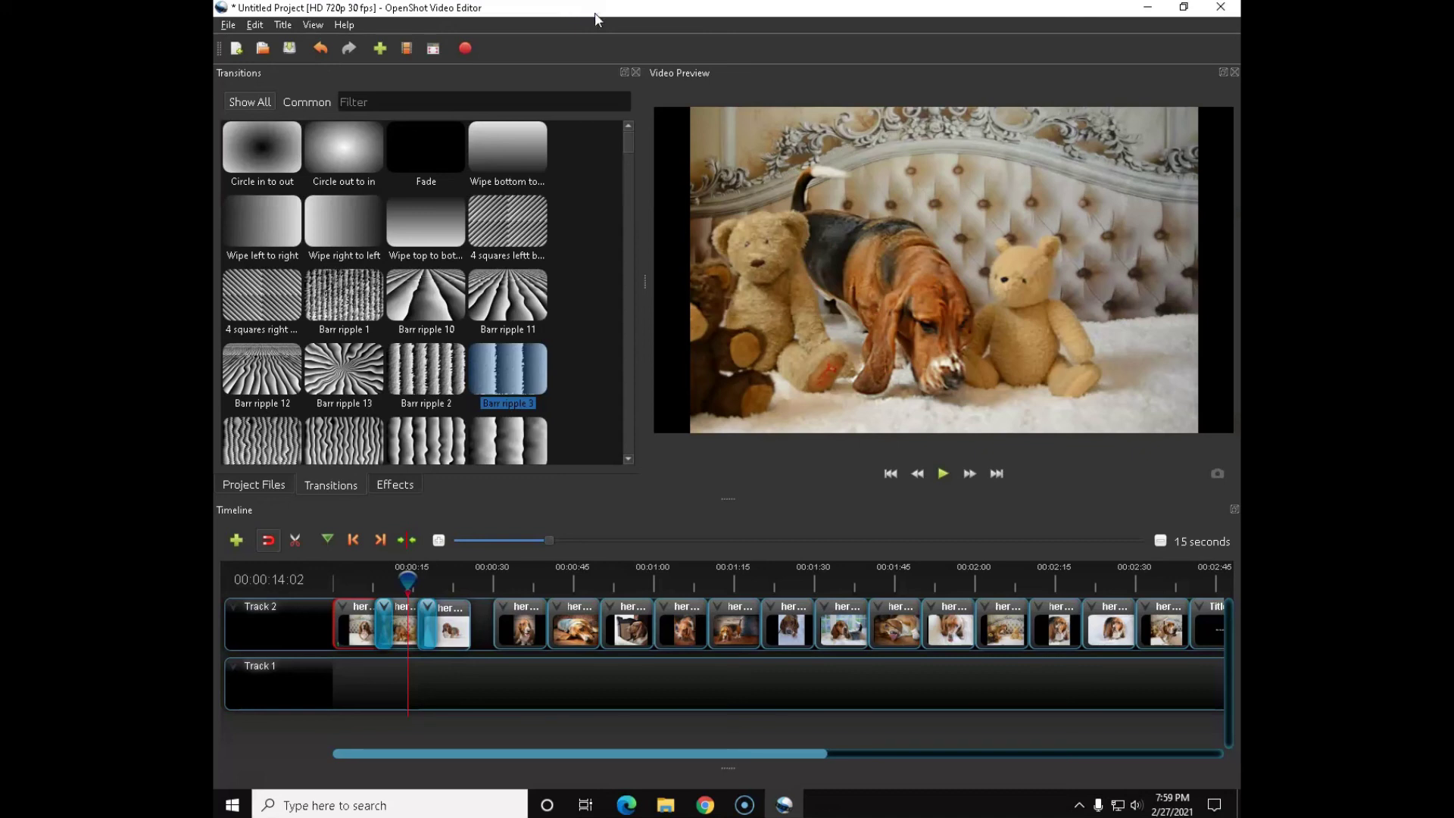
{"action": "left_click_drag", "start_coordinate": [596, 15], "coordinate": [461, 78]}
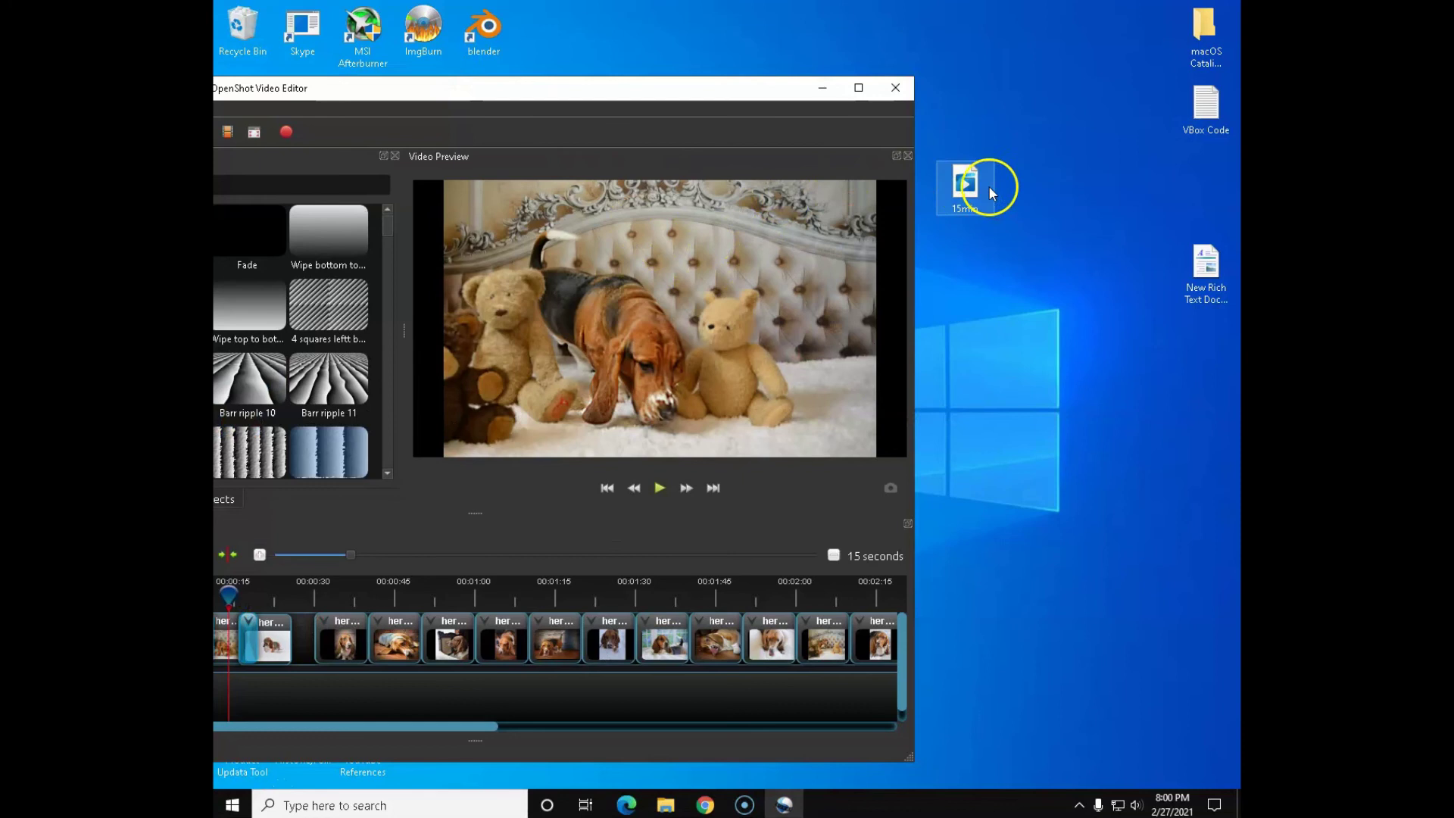
{"action": "left_click_drag", "start_coordinate": [956, 184], "coordinate": [231, 695]}
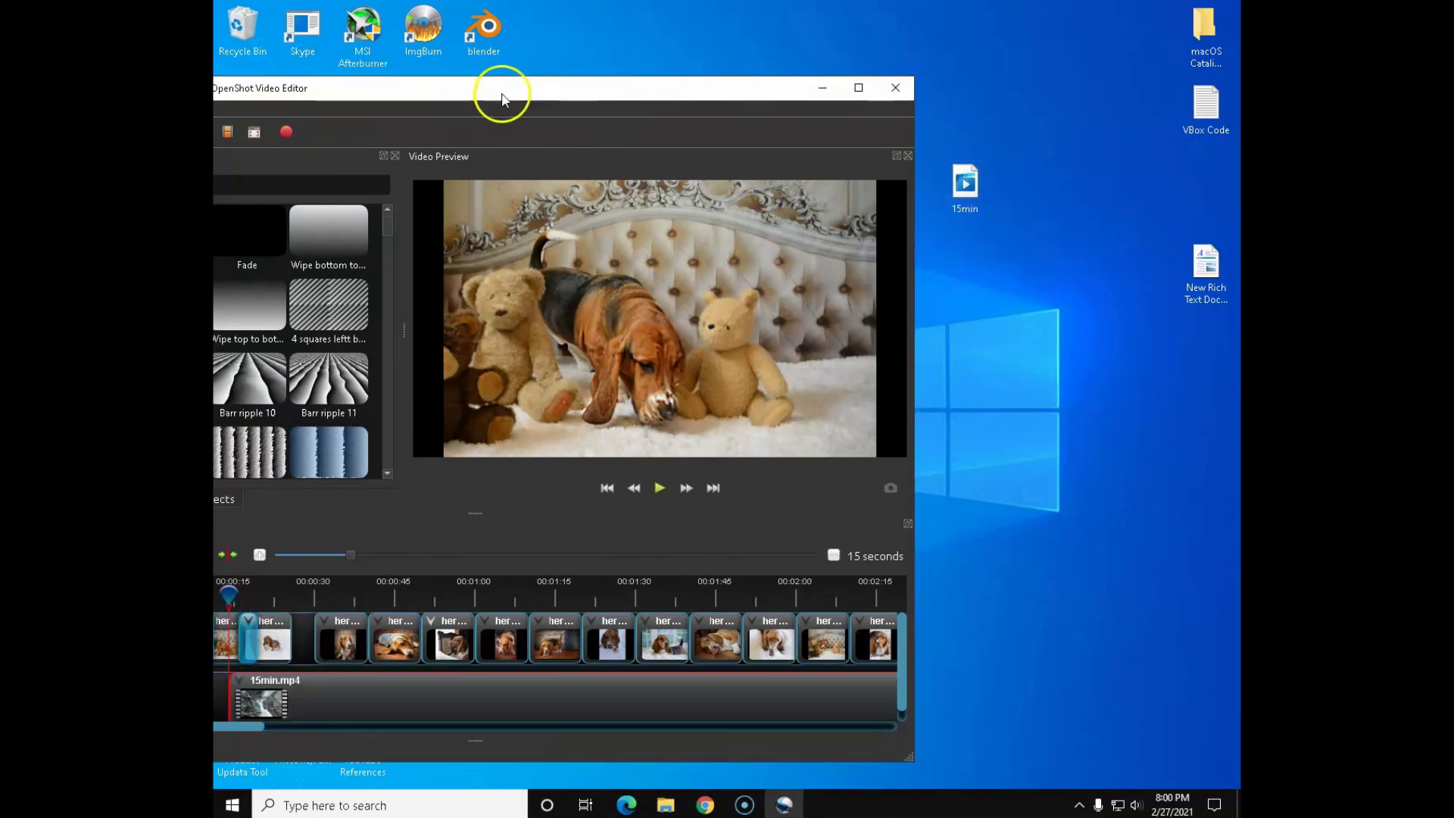
{"action": "left_click_drag", "start_coordinate": [493, 88], "coordinate": [804, 39]}
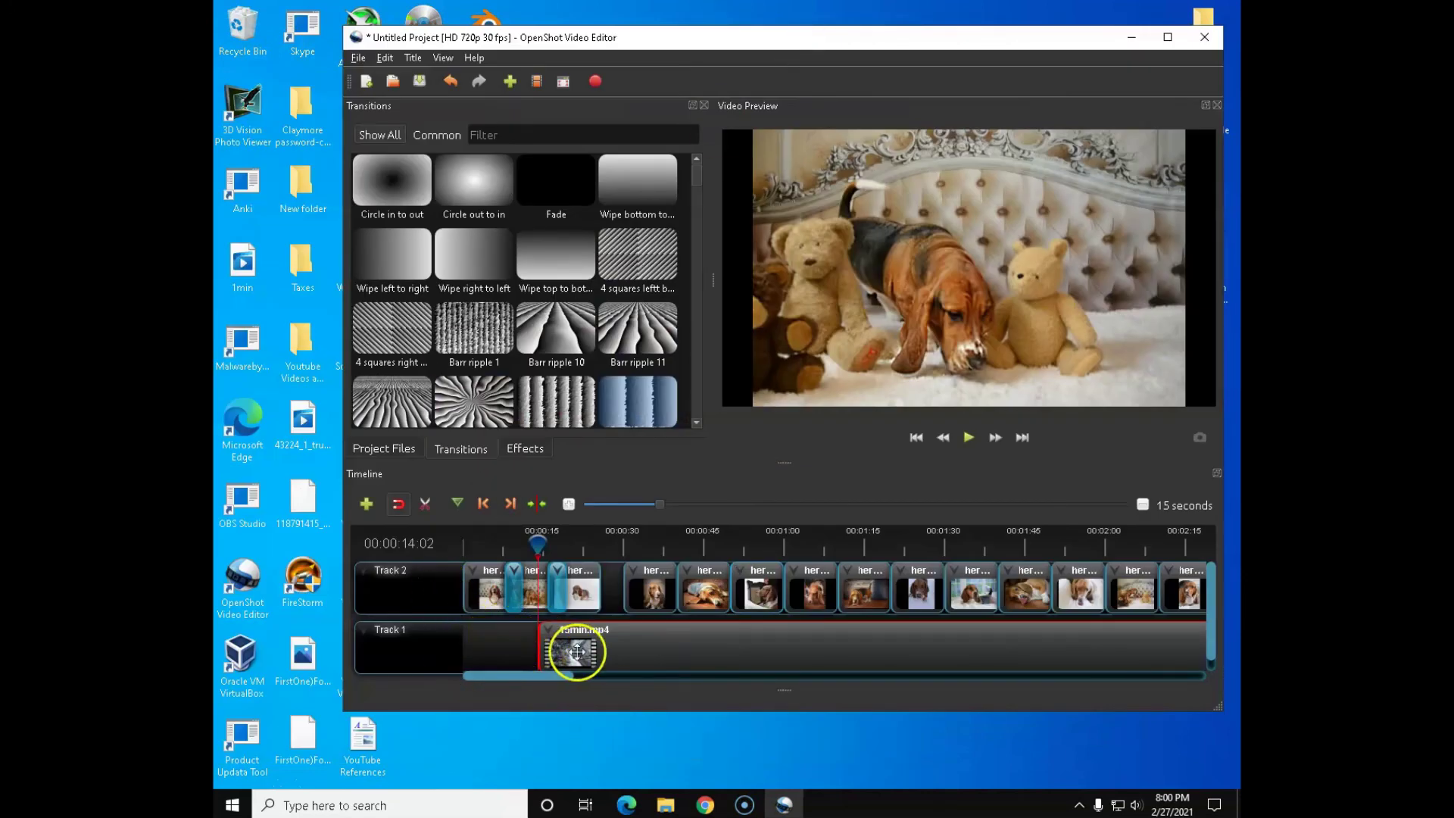
{"action": "left_click_drag", "start_coordinate": [574, 652], "coordinate": [514, 652]}
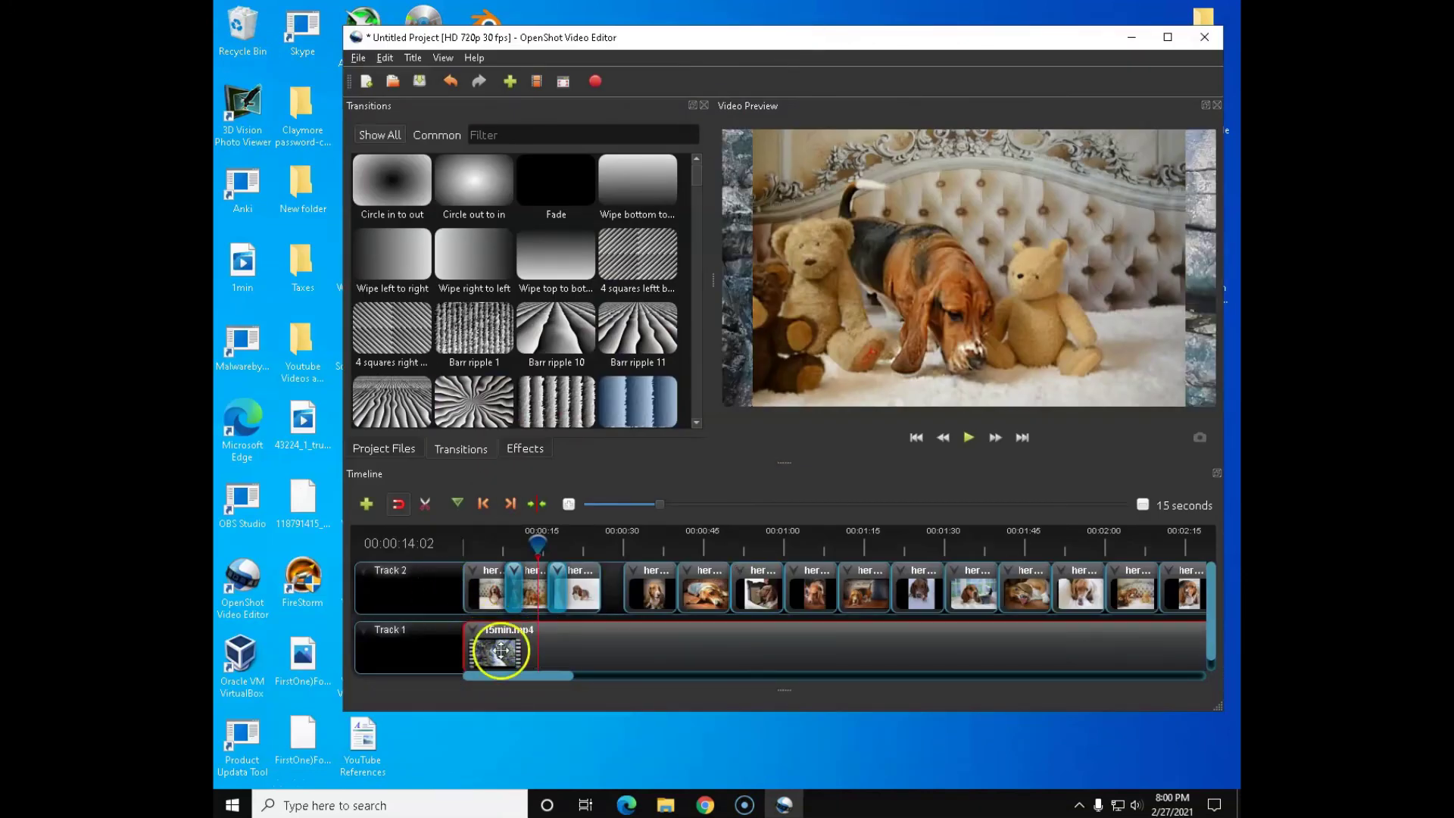
Play the timeline from the beginning to preview the images over the 15min.mp4 background video
{"action": "left_click_drag", "start_coordinate": [537, 542], "coordinate": [465, 539]}
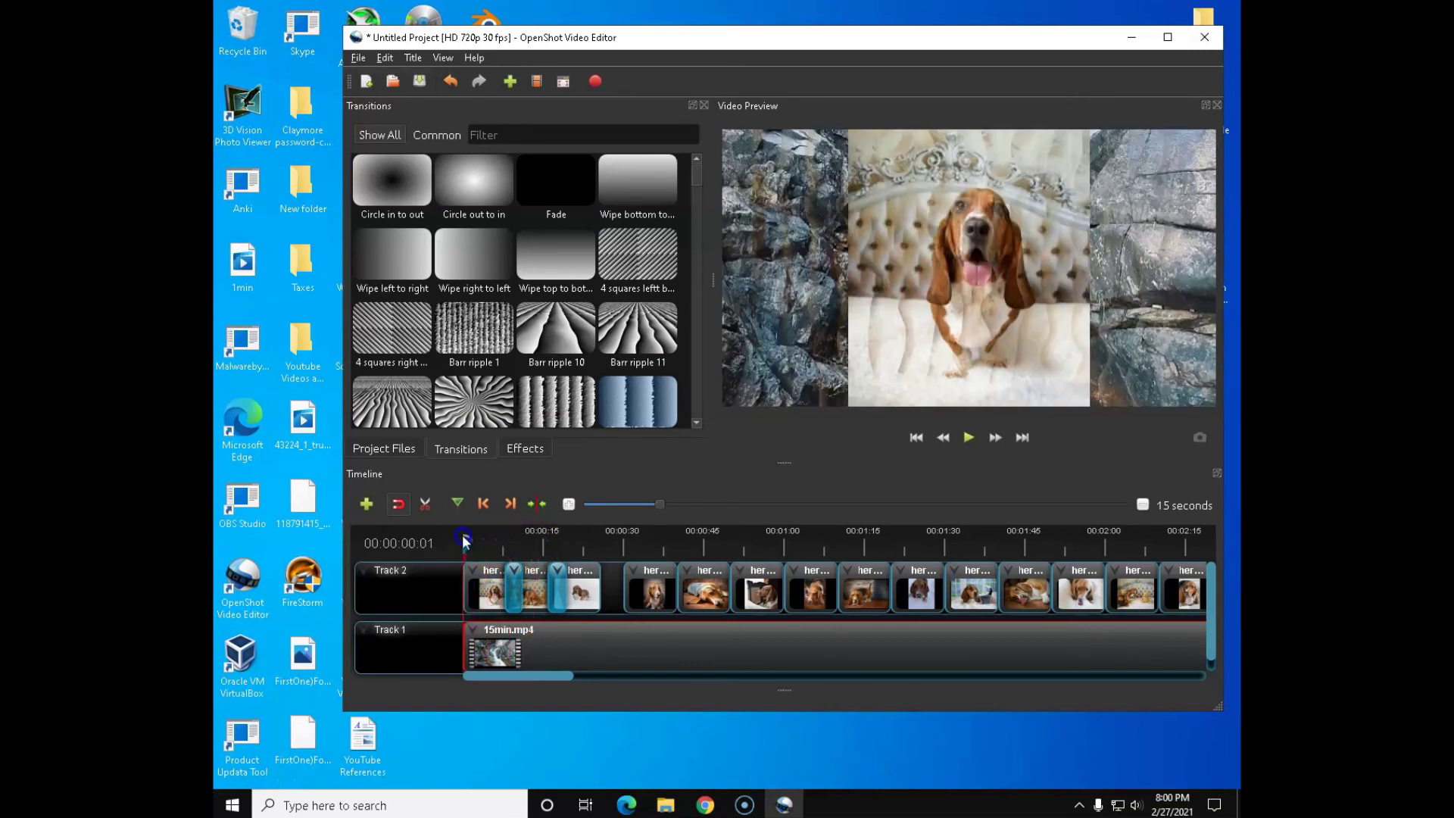
{"action": "left_click", "coordinate": [966, 438]}
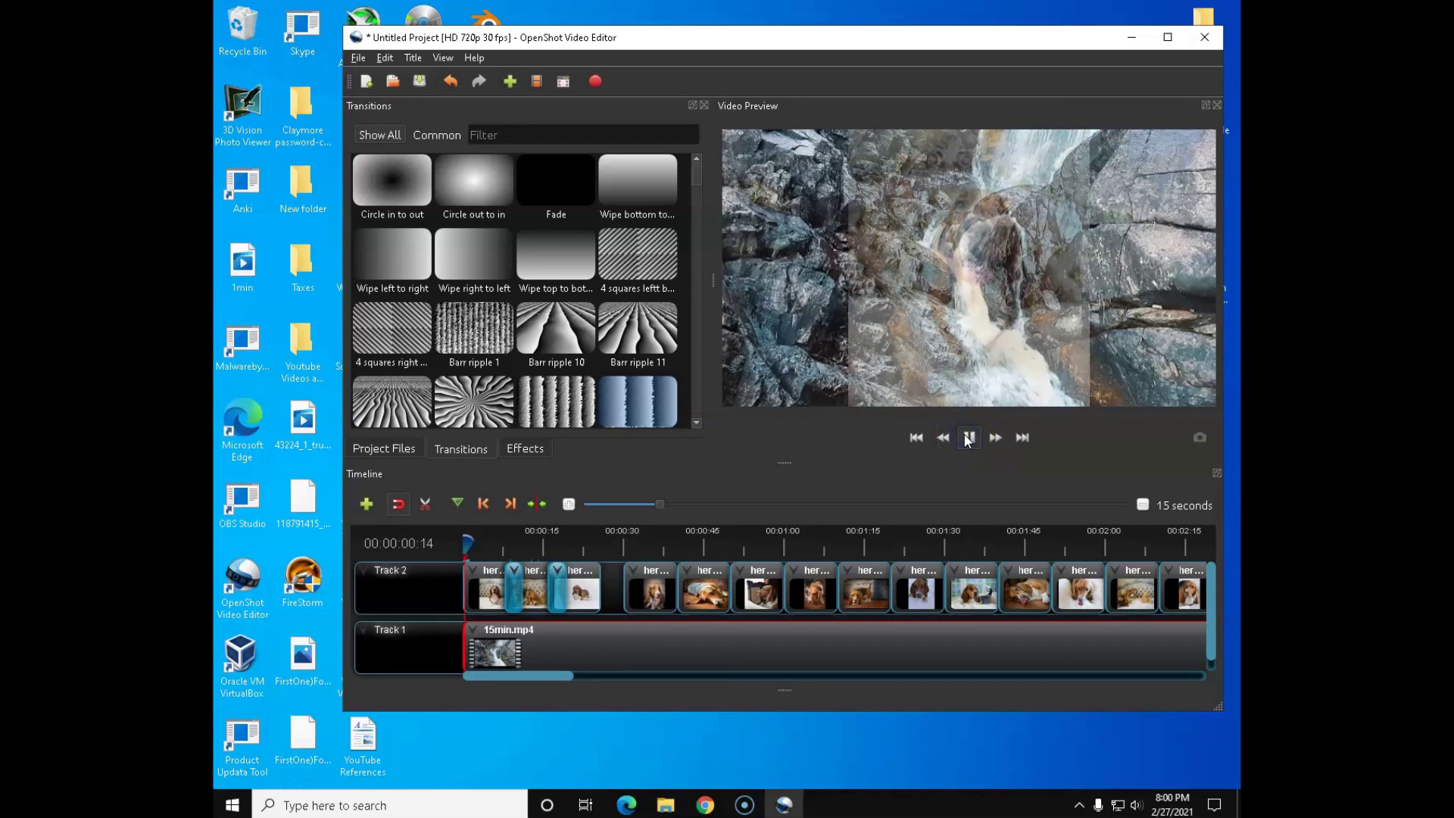
{"action": "left_click", "coordinate": [967, 437]}
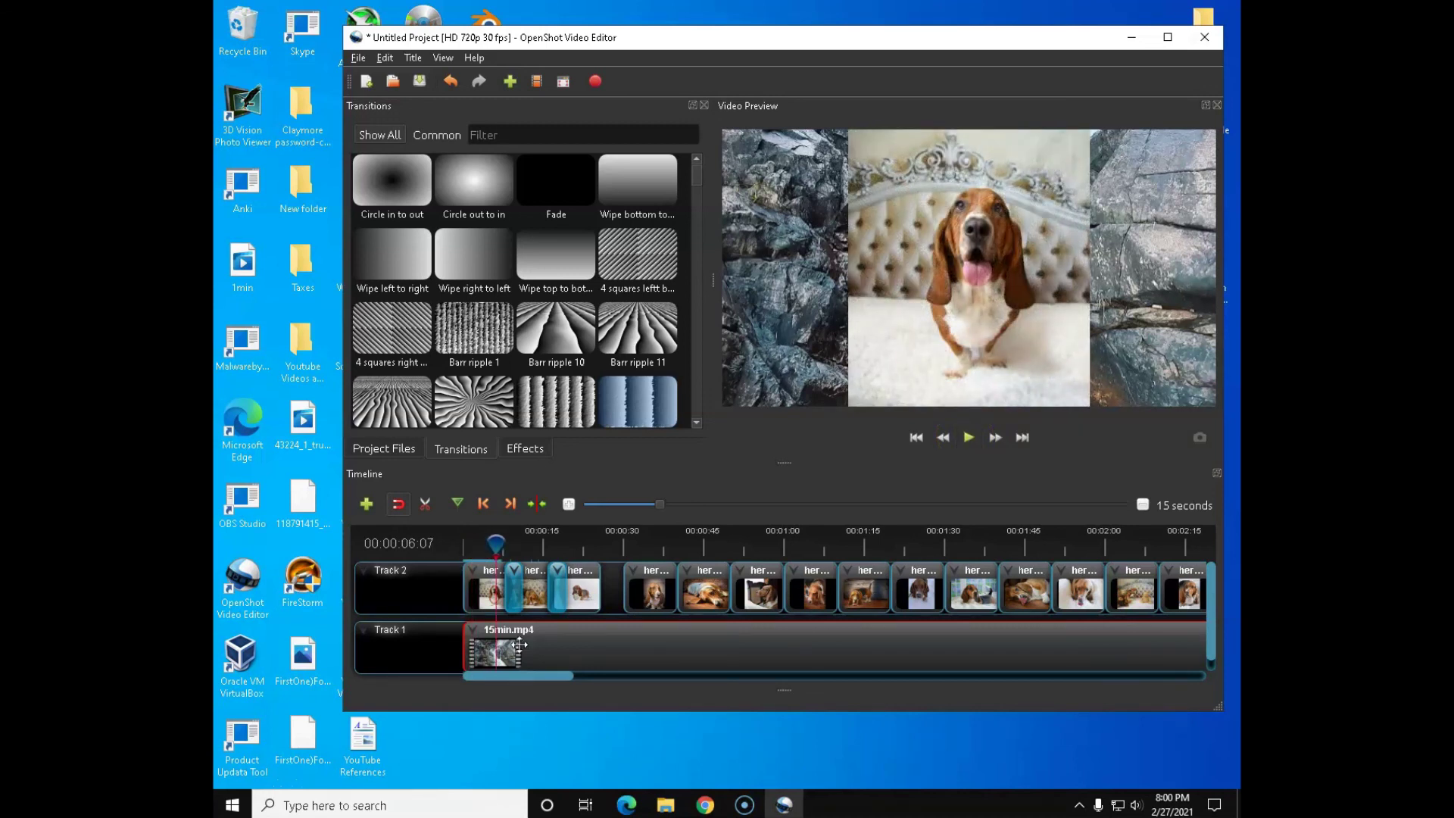
Separate the audio of 15min.mp4 on Track 1 into a single clip with all channels, and maximize the editor window
{"action": "right_click", "coordinate": [519, 646]}
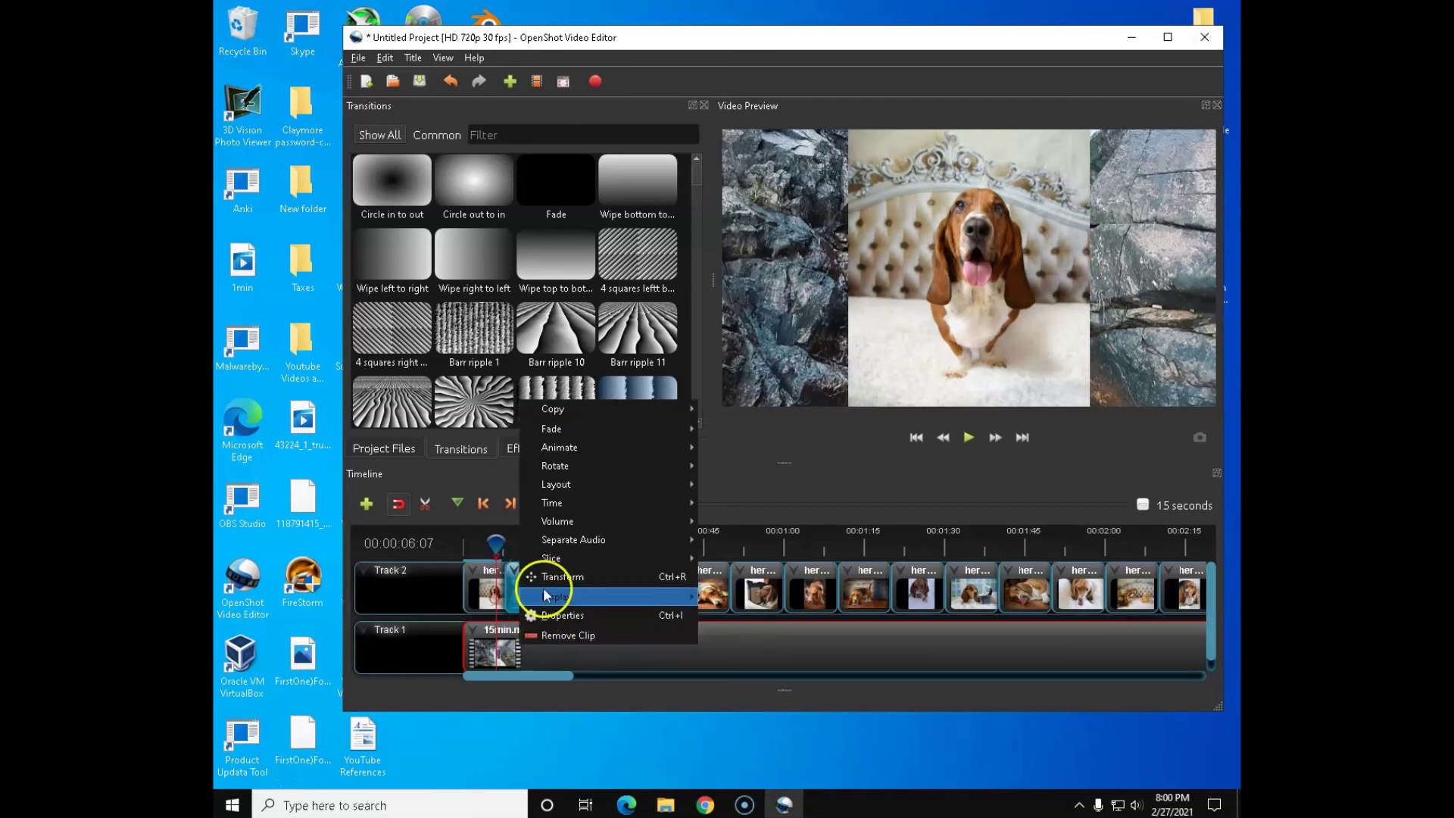
{"action": "mouse_move", "coordinate": [583, 542]}
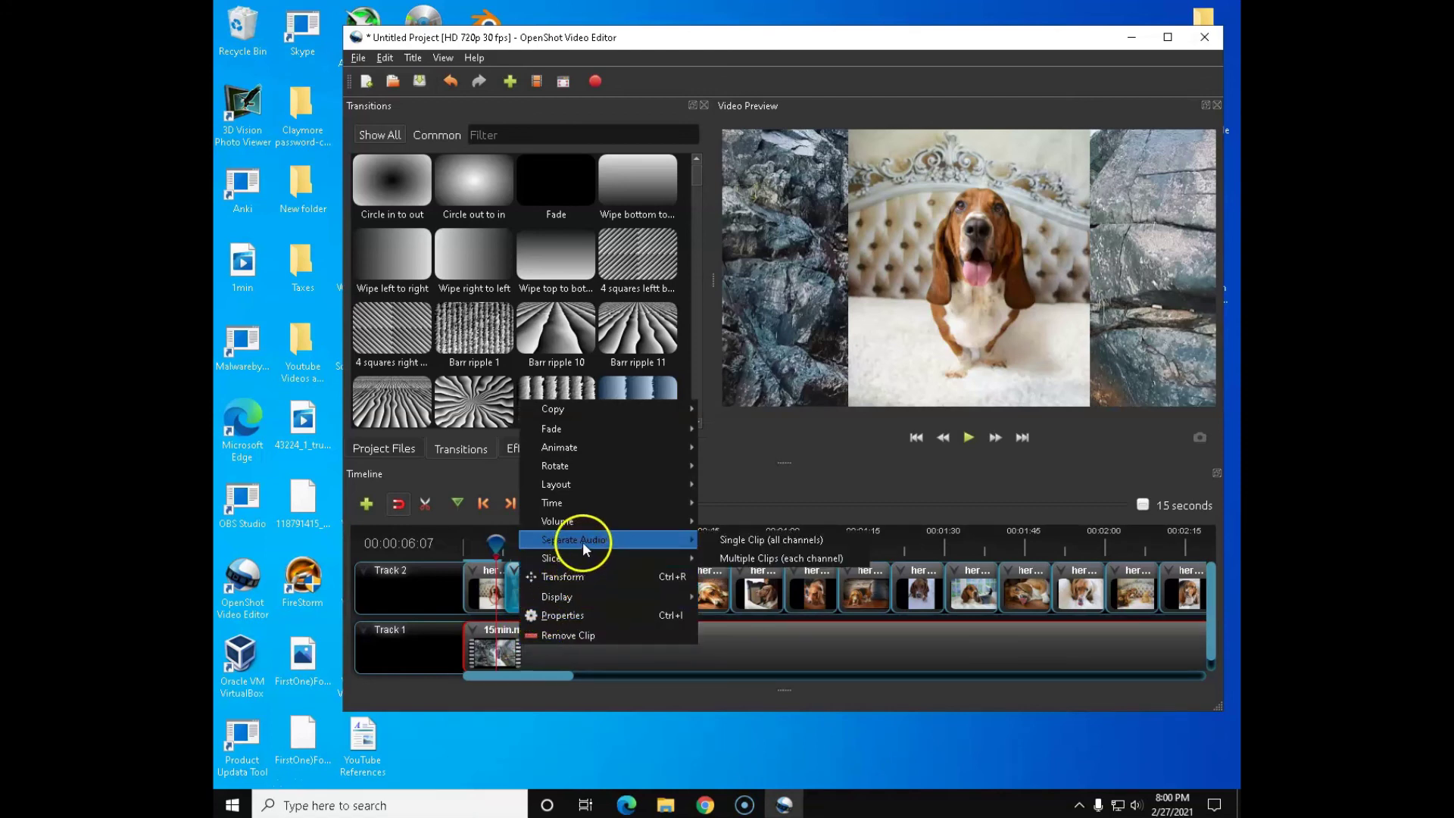
{"action": "left_click", "coordinate": [712, 540]}
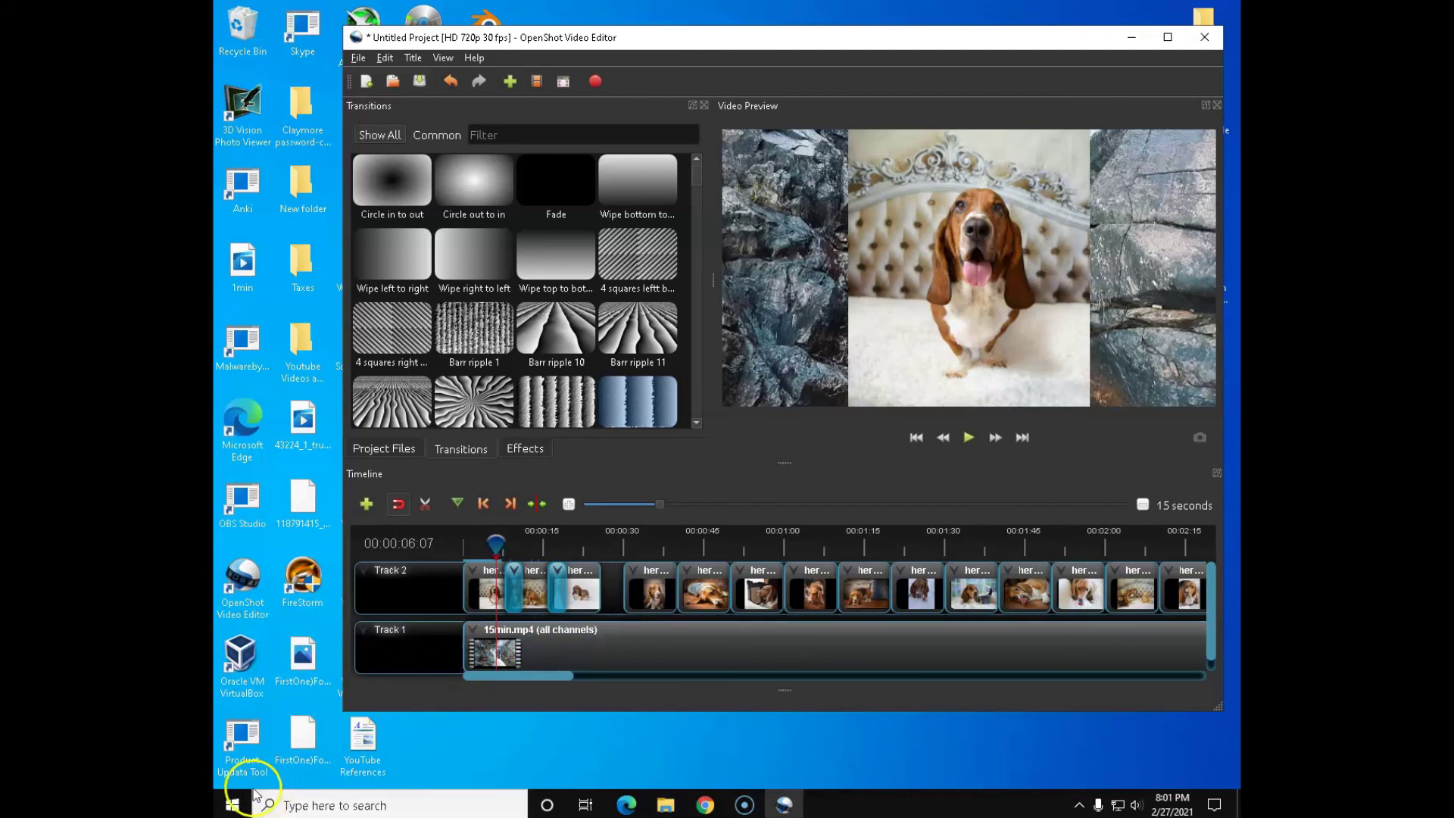
{"action": "key", "text": "super+Up"}
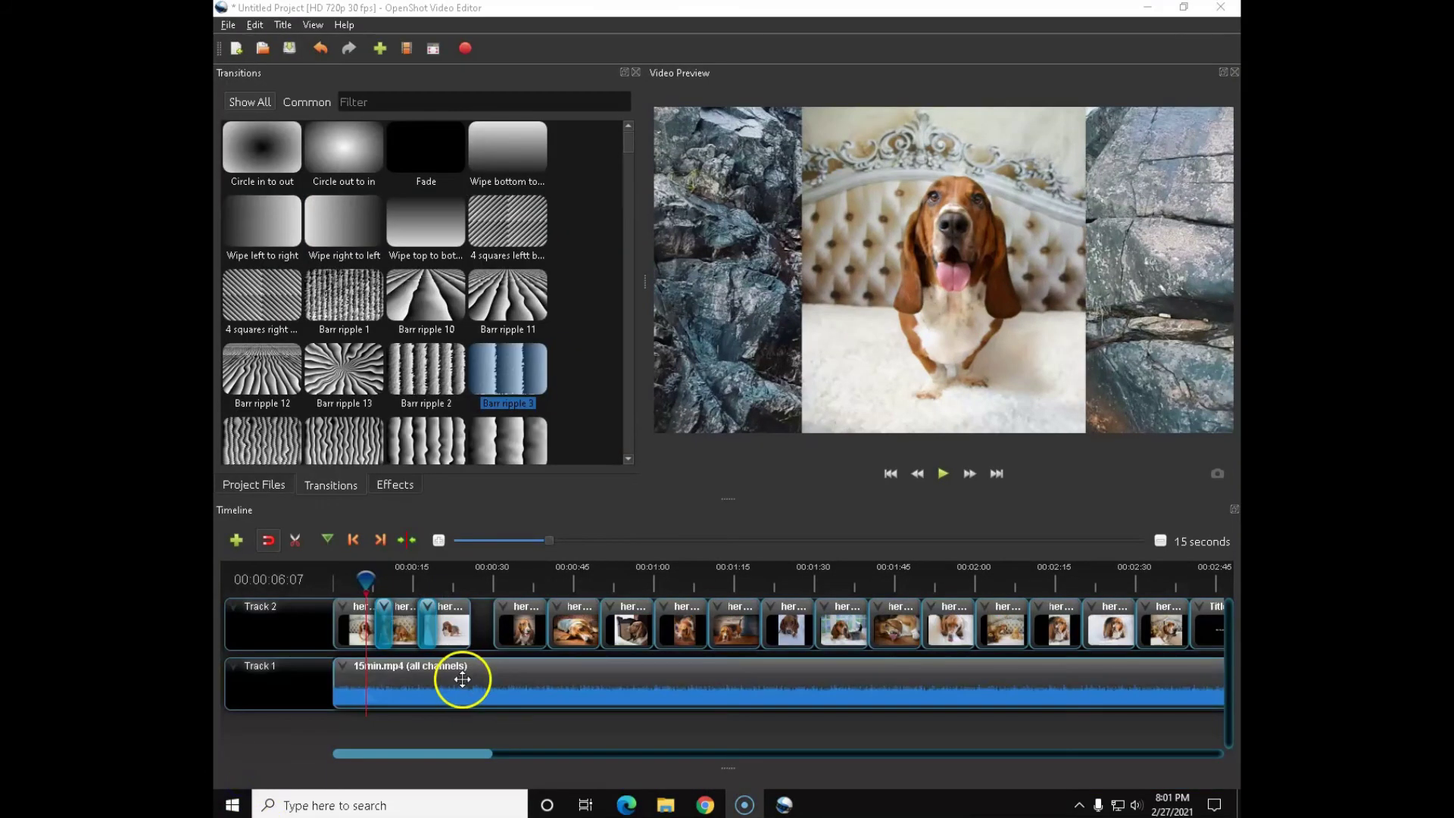
Add a track below Track 1 and move the separated 15min.mp4 audio clip down onto it
{"action": "right_click", "coordinate": [289, 624]}
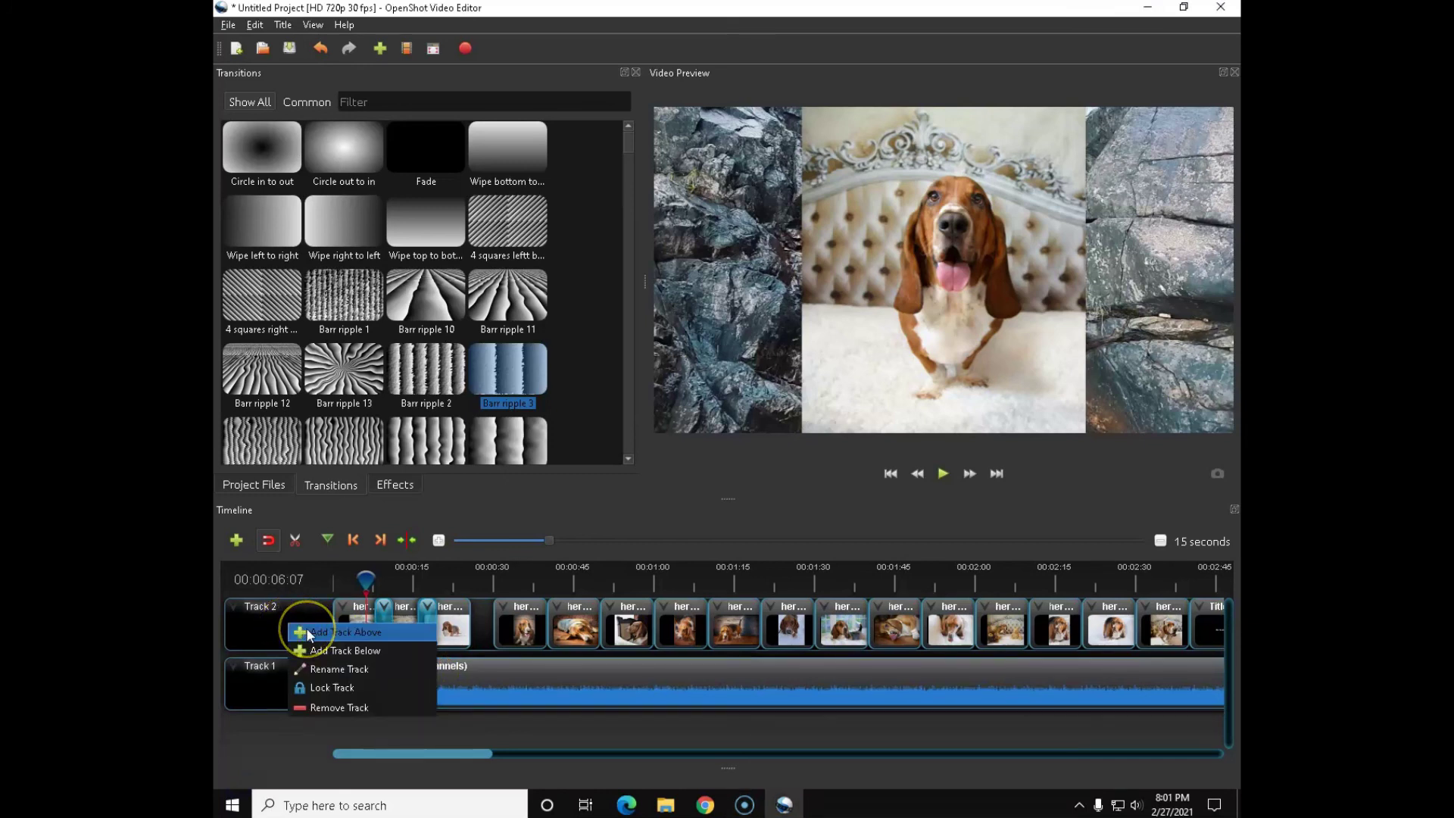
{"action": "left_click", "coordinate": [238, 681]}
{"action": "right_click", "coordinate": [246, 685]}
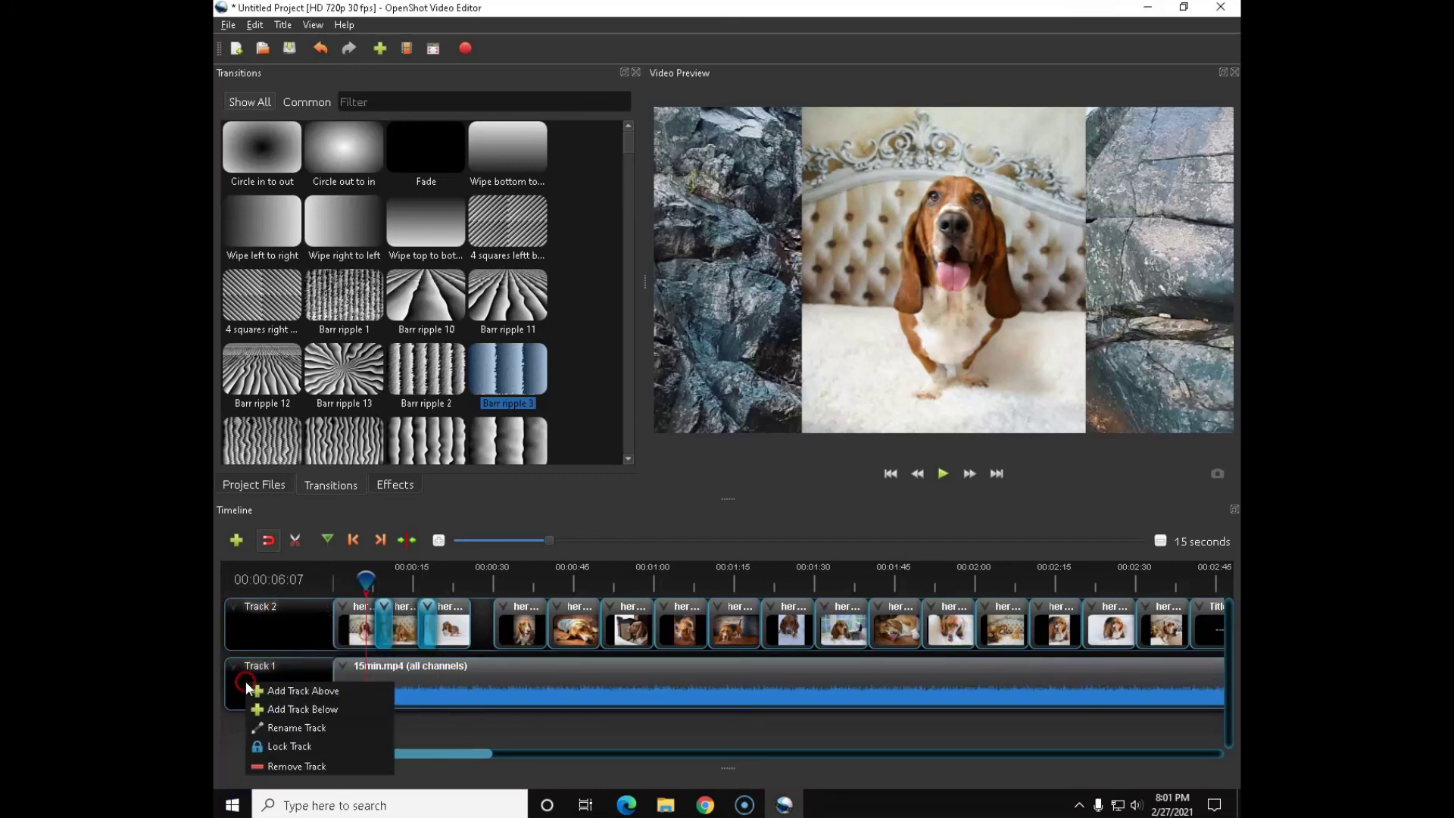
{"action": "left_click", "coordinate": [276, 710]}
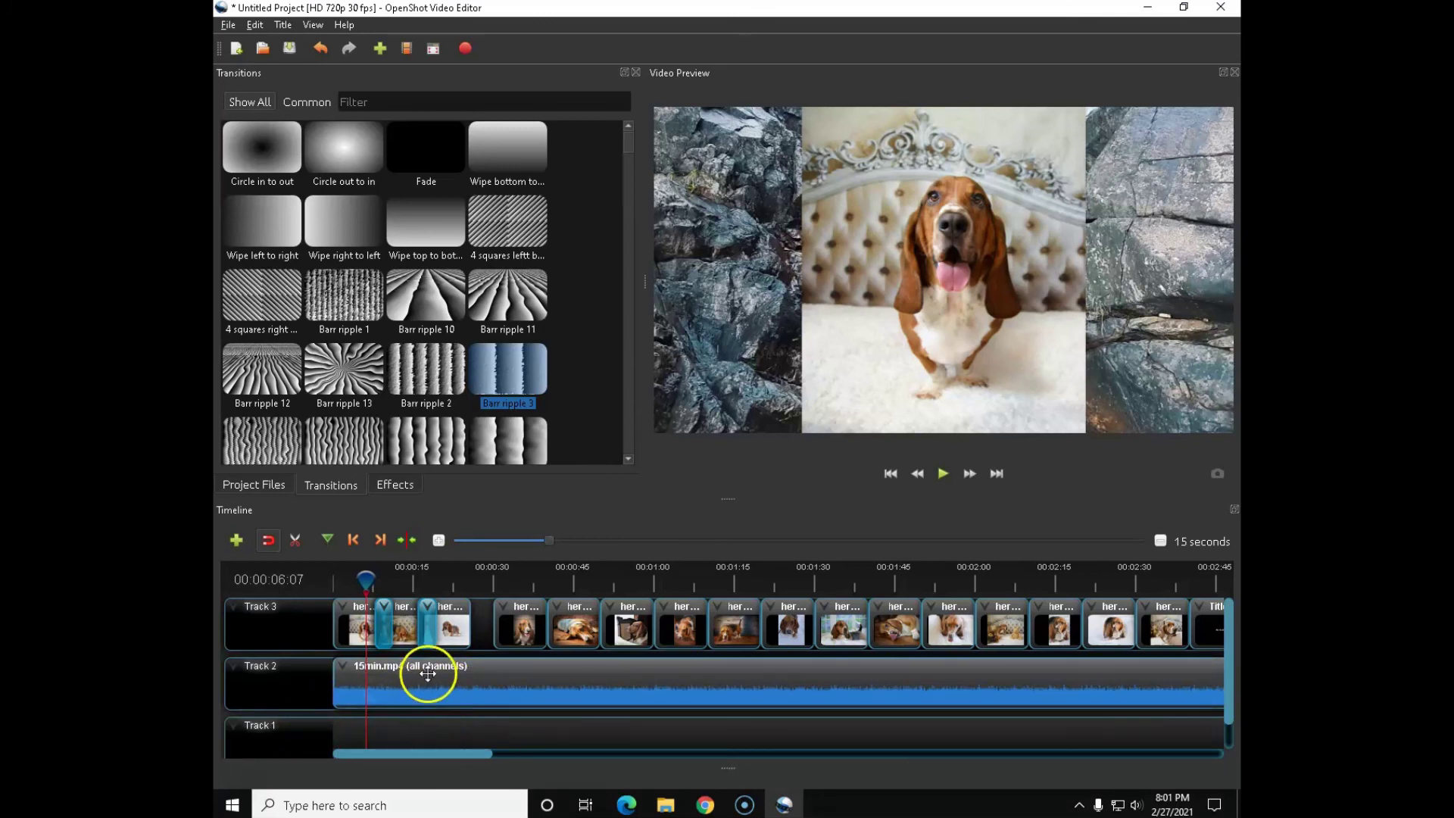
{"action": "left_click_drag", "start_coordinate": [427, 674], "coordinate": [415, 724]}
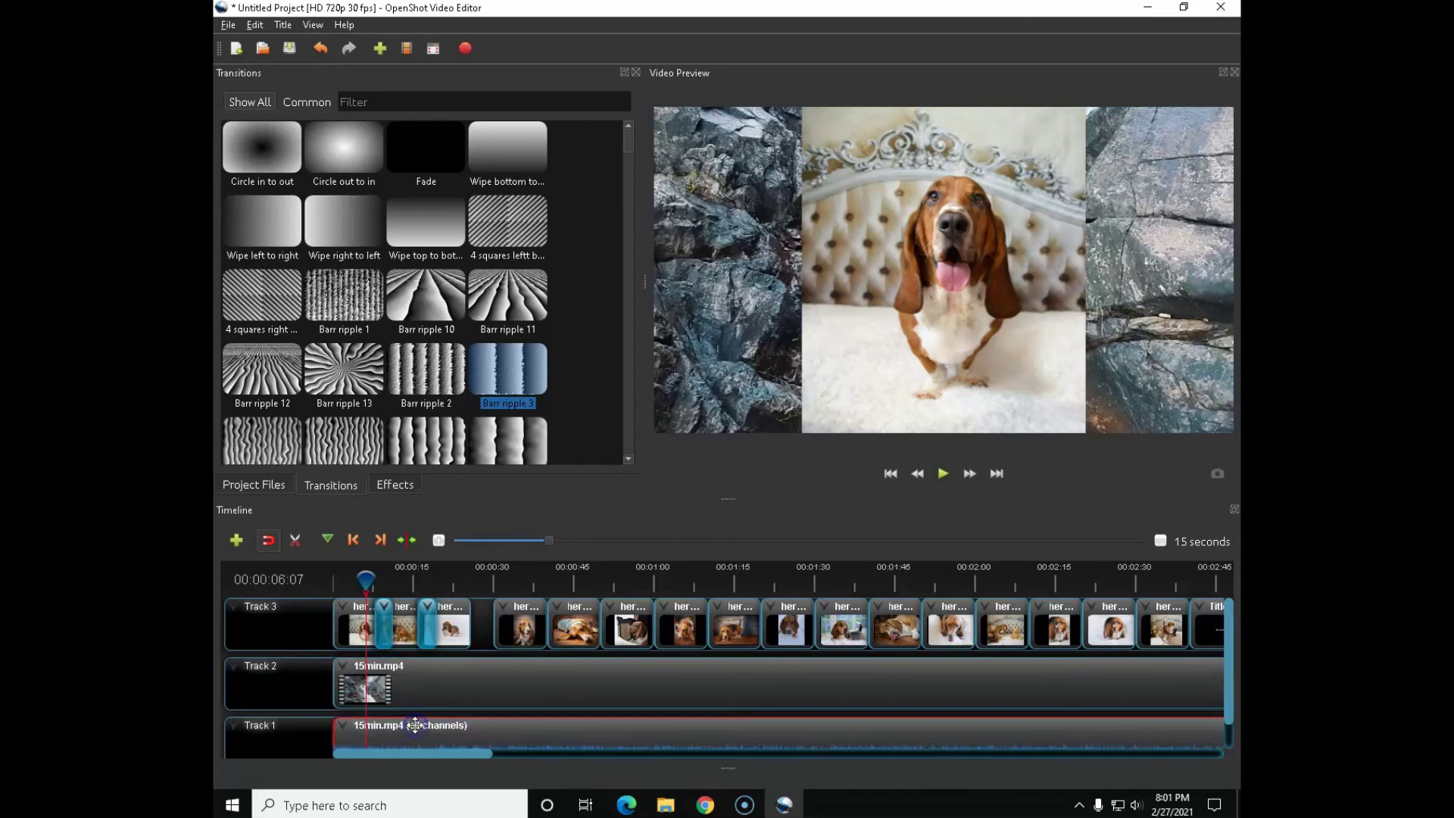
Remove the separated 15min.mp4 audio clip from the lowest track
{"action": "scroll", "coordinate": [1090, 680], "scroll_direction": "down", "scroll_amount": 1}
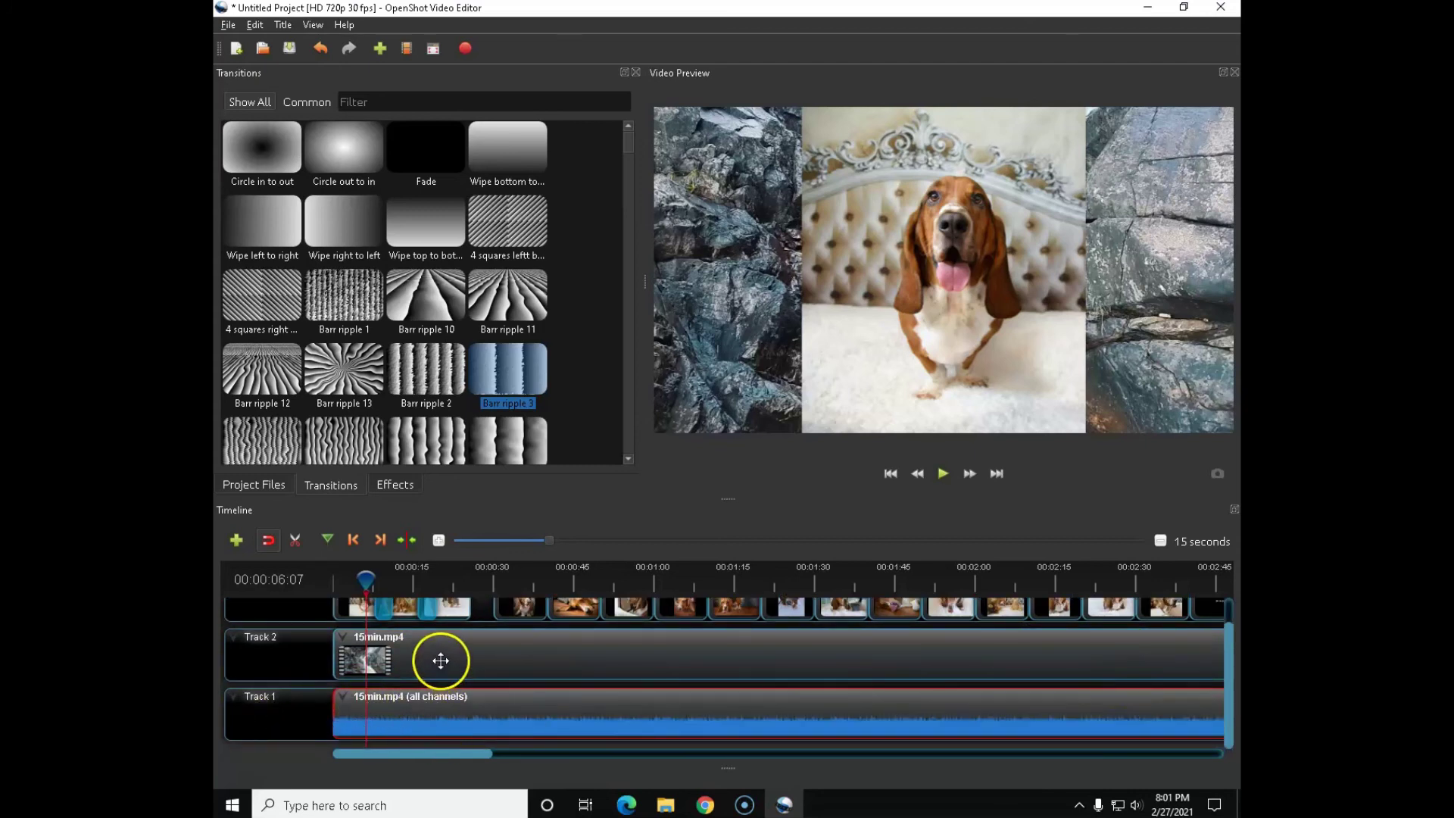
{"action": "right_click", "coordinate": [404, 717]}
{"action": "left_click", "coordinate": [433, 707]}
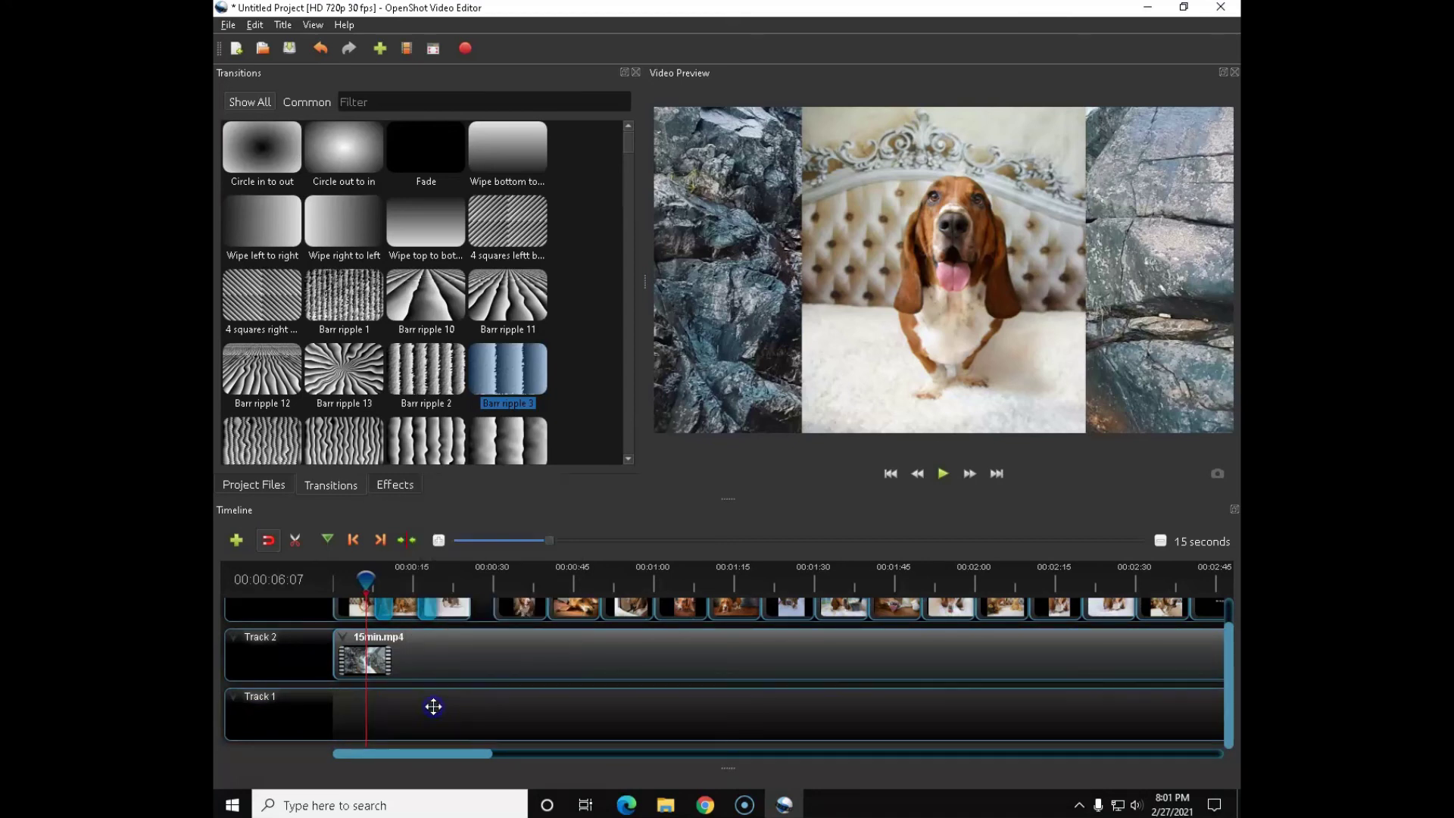
Play the timeline from the beginning to check the slideshow over the background video without its audio
{"action": "left_click", "coordinate": [418, 654]}
{"action": "left_click_drag", "start_coordinate": [366, 580], "coordinate": [329, 577]}
{"action": "left_click", "coordinate": [942, 473]}
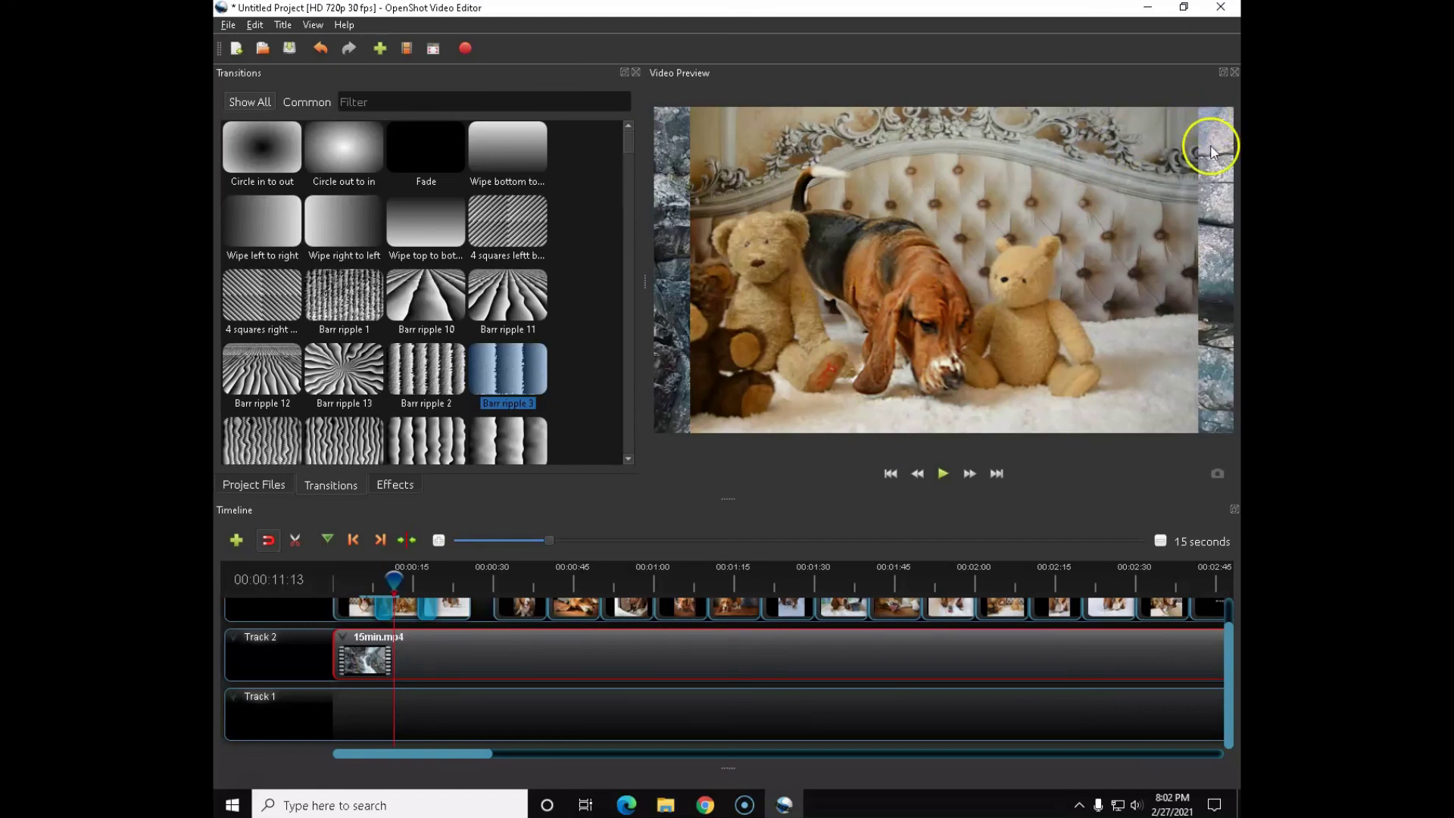
{"action": "left_click", "coordinate": [457, 706]}
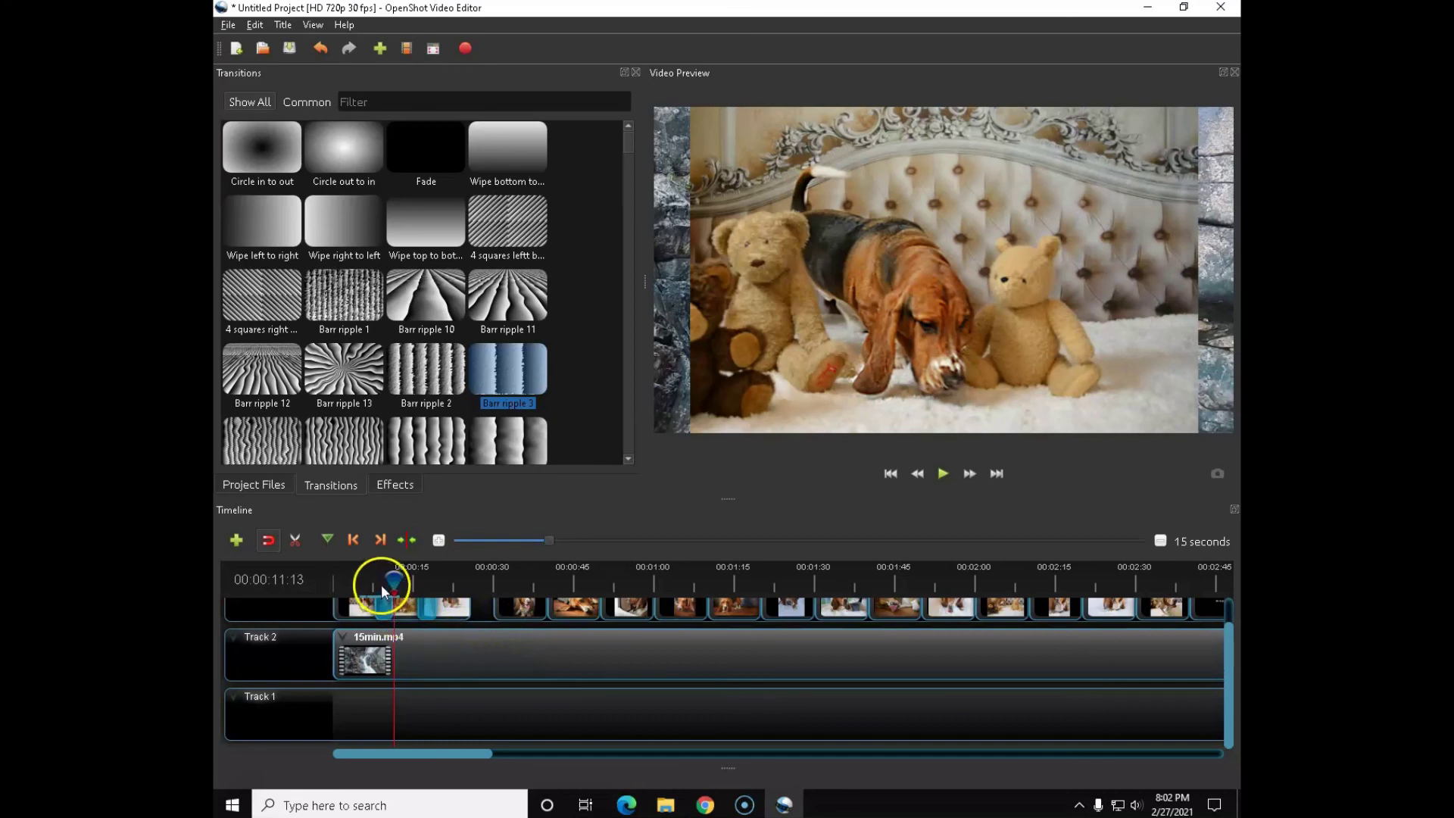
{"action": "left_click", "coordinate": [376, 706]}
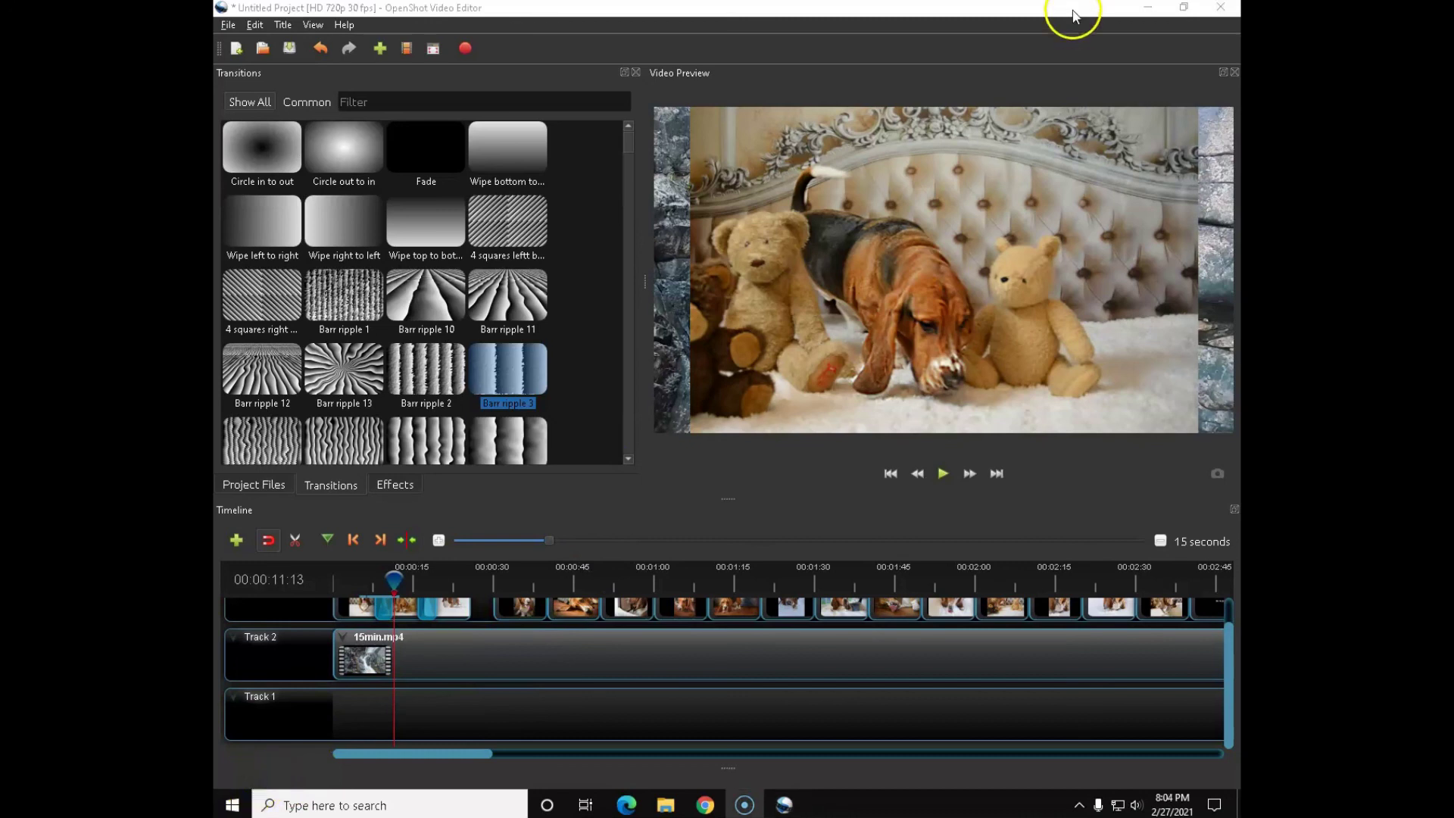
Arrange the editor beside the Youtube Videos and IMages folder, add GreenLeaves to Track 1, and maximize the editor again
{"action": "left_click_drag", "start_coordinate": [1074, 10], "coordinate": [919, 205]}
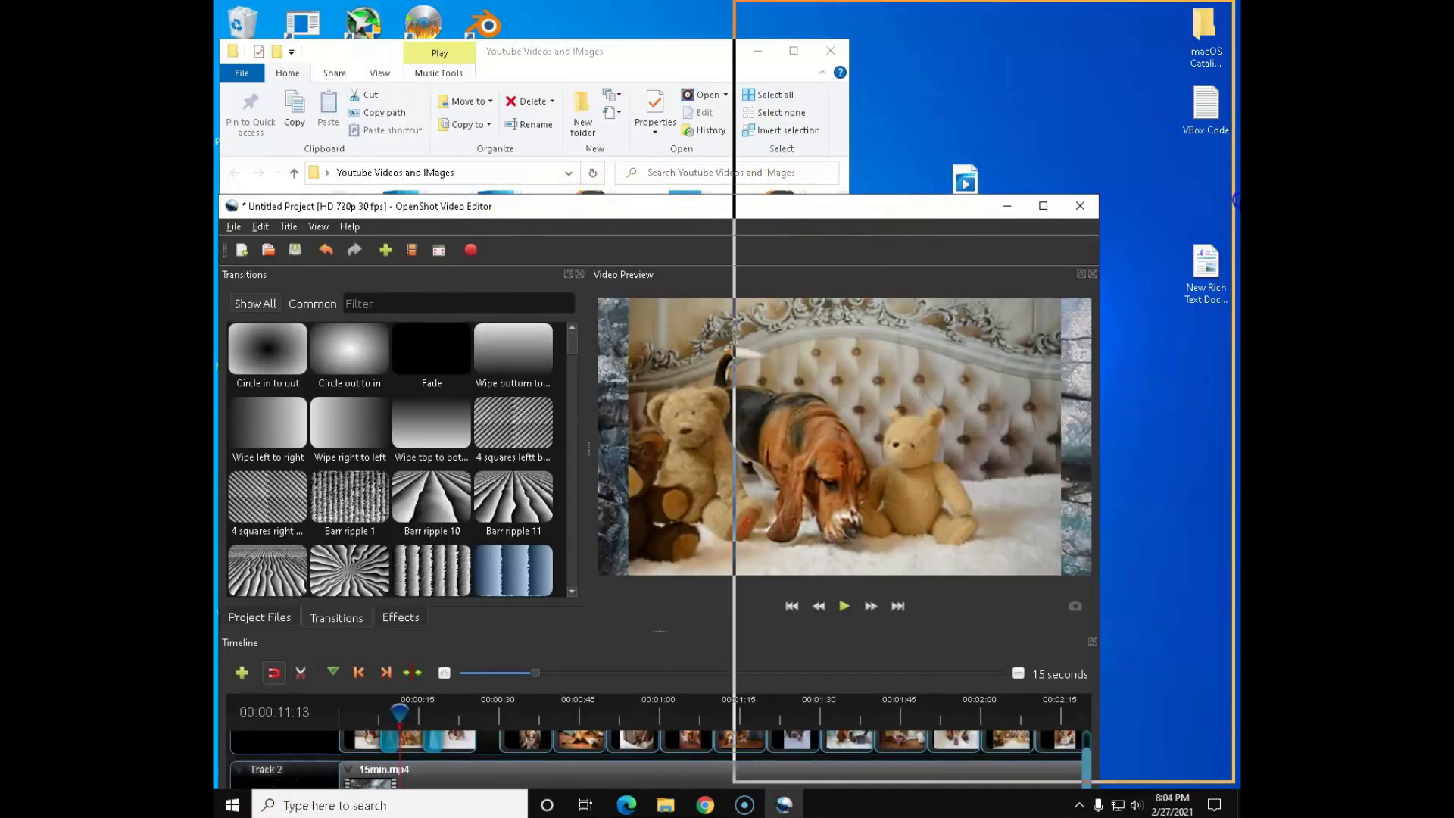
{"action": "left_click_drag", "start_coordinate": [1236, 90], "coordinate": [1236, 90]}
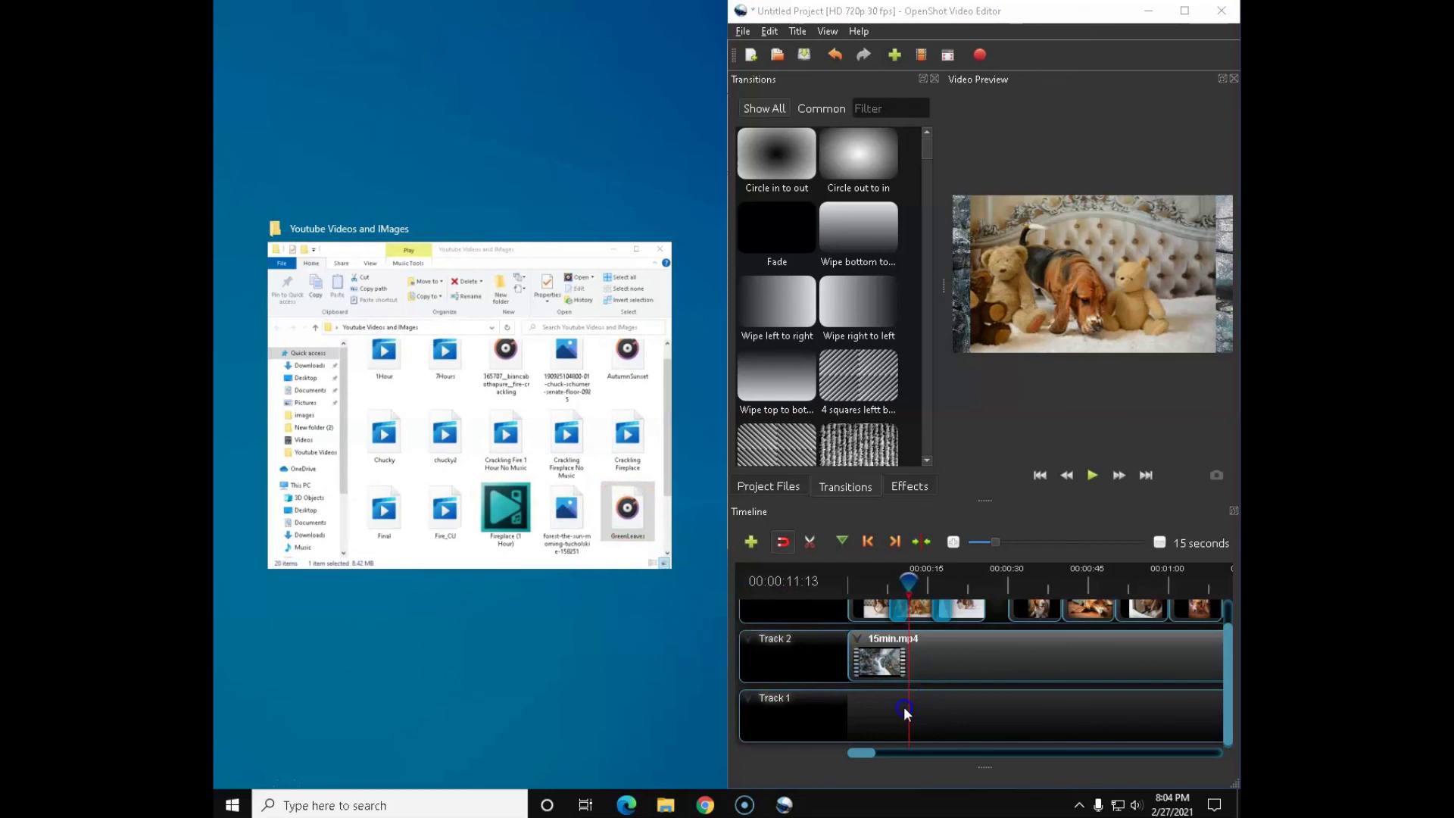
{"action": "left_click", "coordinate": [631, 509]}
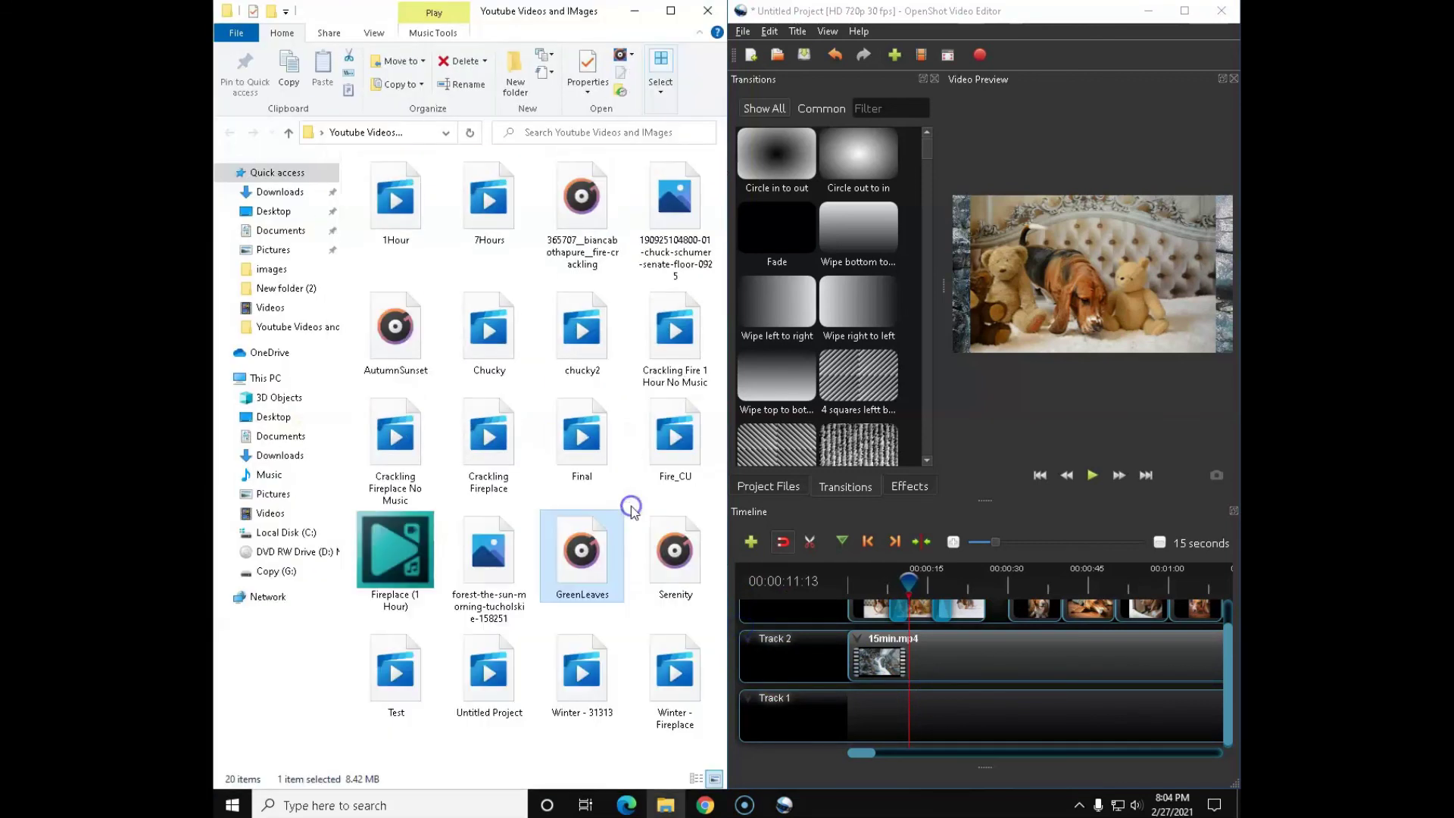
{"action": "left_click_drag", "start_coordinate": [580, 552], "coordinate": [873, 729]}
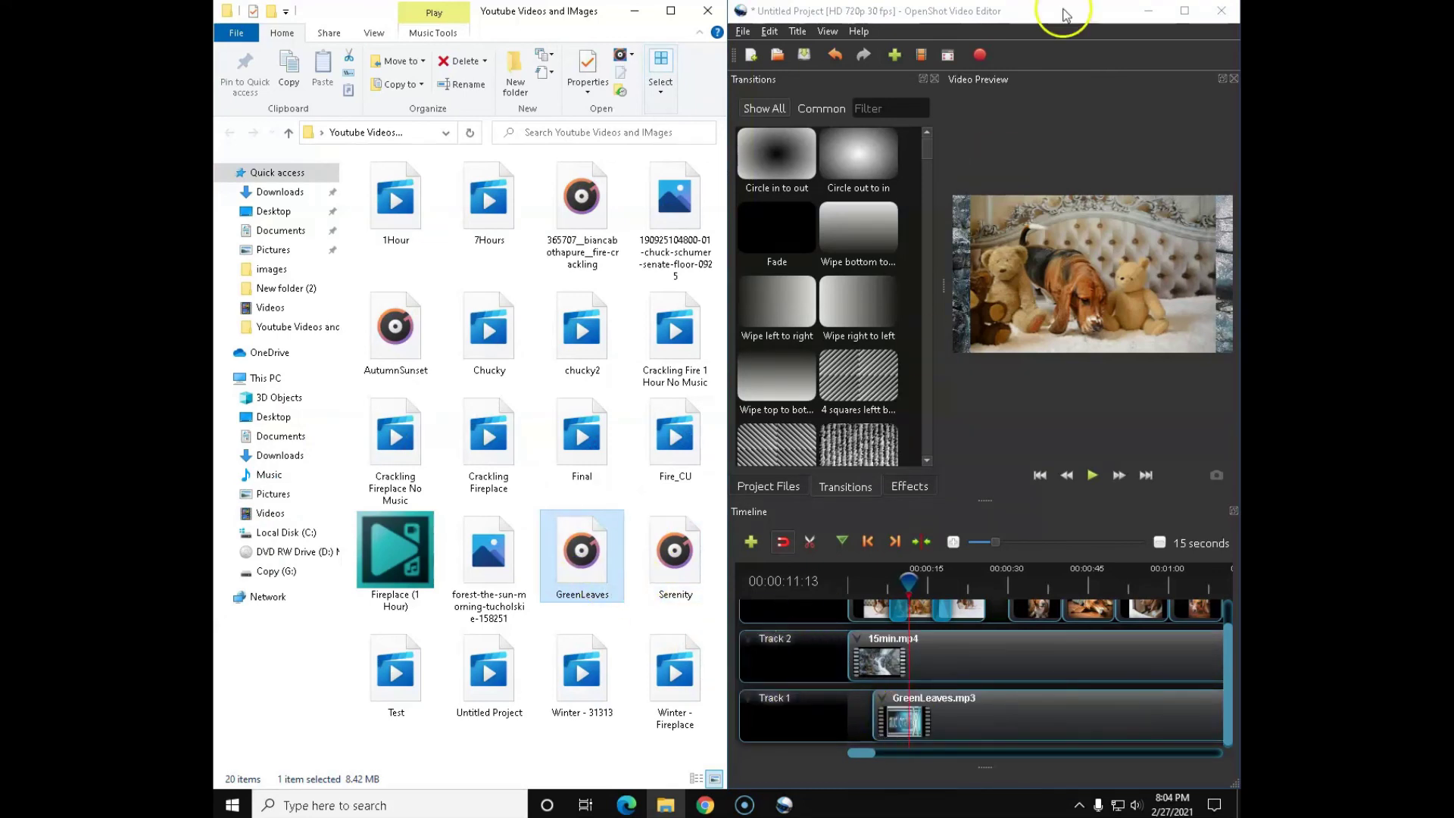
{"action": "left_click", "coordinate": [1184, 11]}
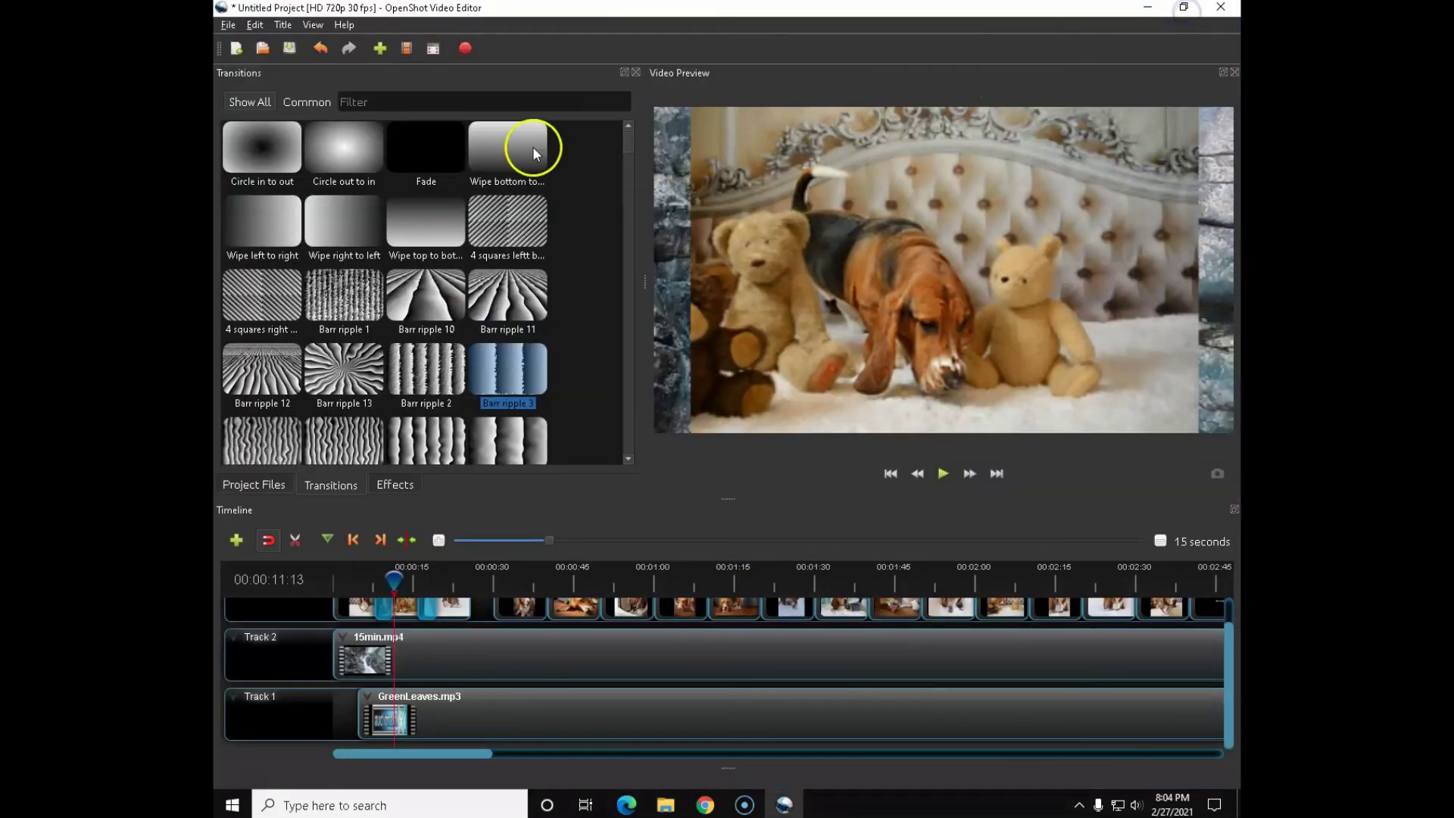
Show the project files, move GreenLeaves.mp3 to the start of Track 1, and play the timeline from the beginning
{"action": "left_click", "coordinate": [256, 488]}
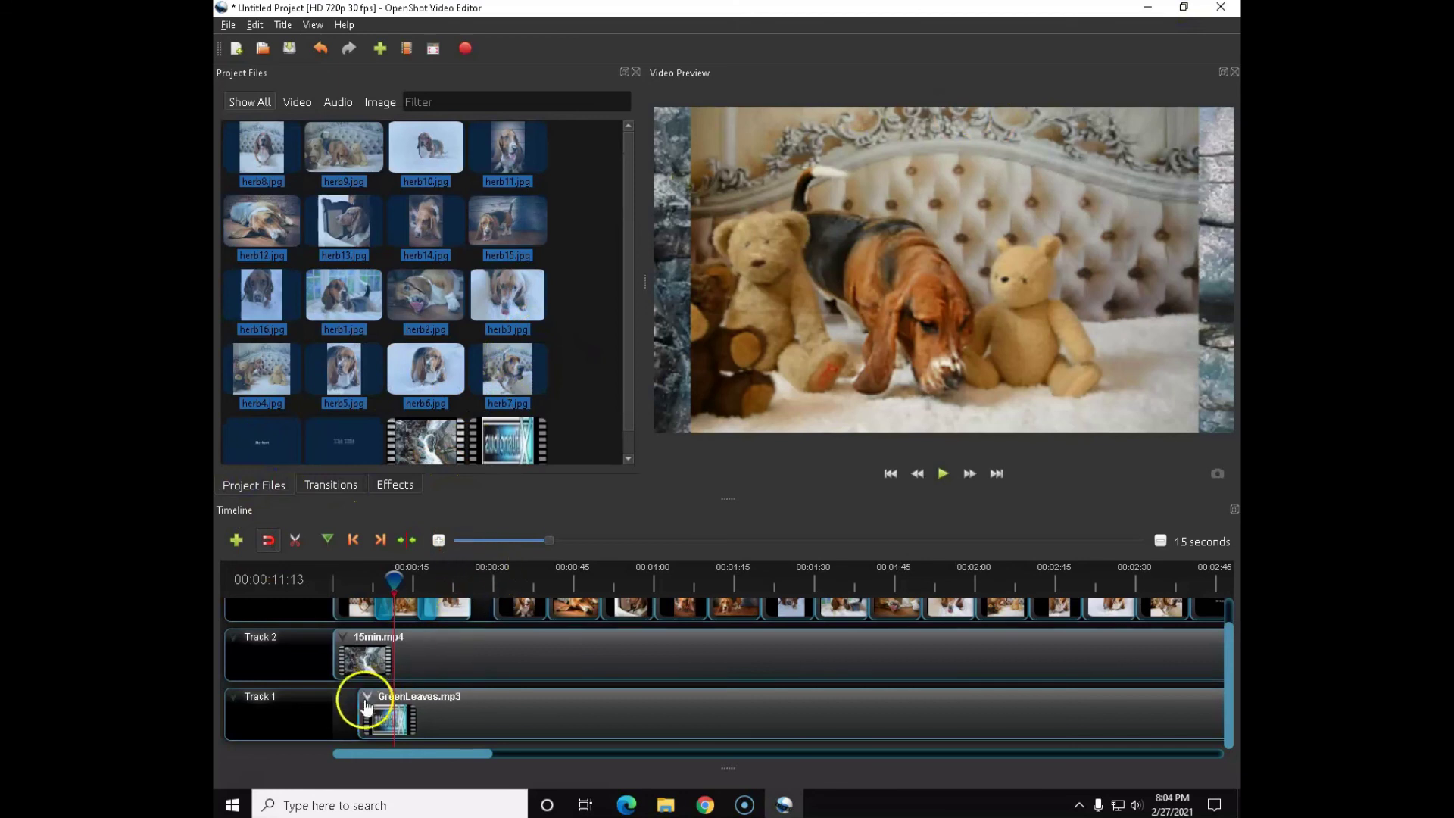
{"action": "left_click_drag", "start_coordinate": [361, 700], "coordinate": [357, 710]}
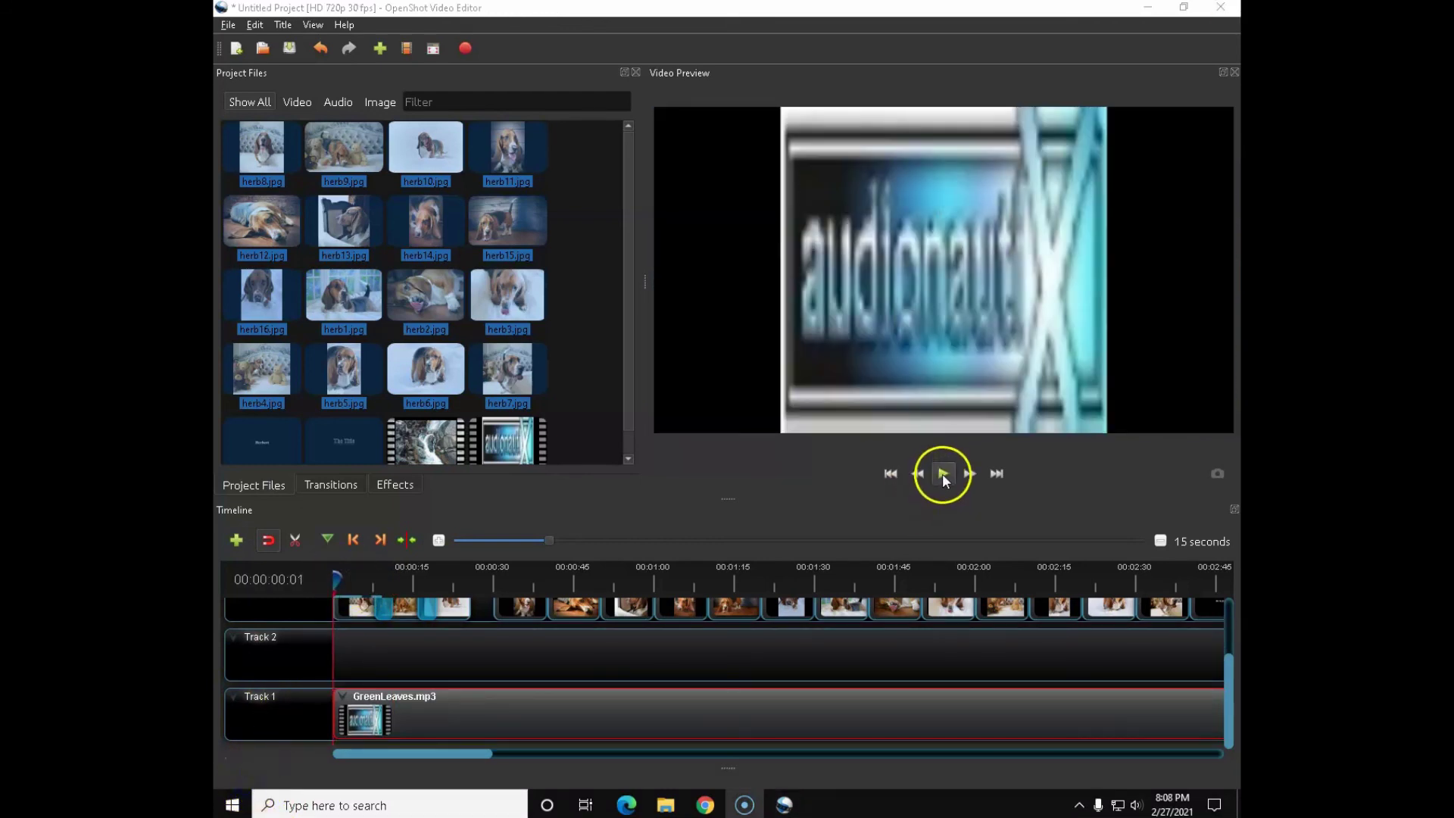
{"action": "left_click", "coordinate": [942, 474]}
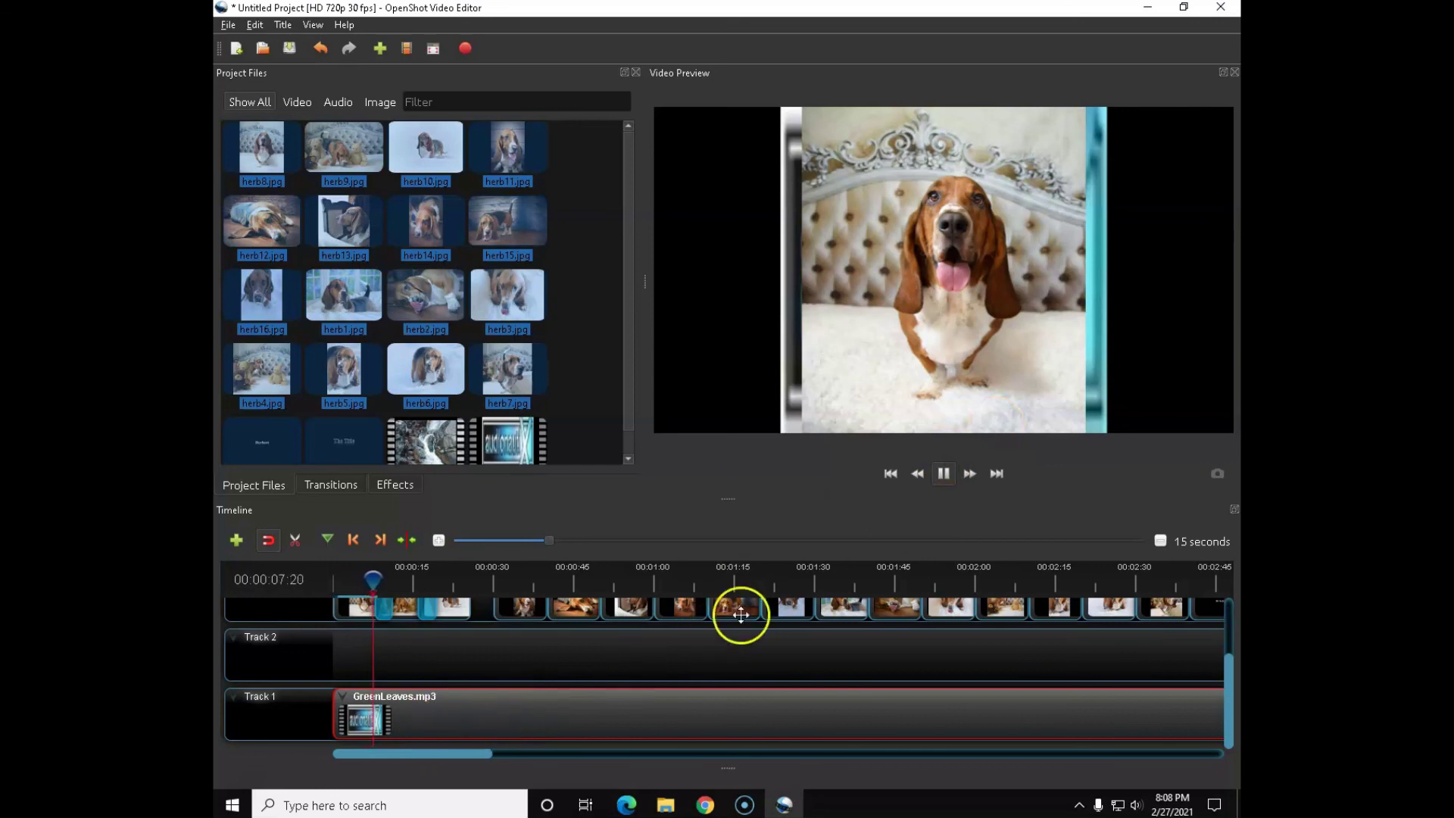
{"action": "left_click", "coordinate": [943, 474]}
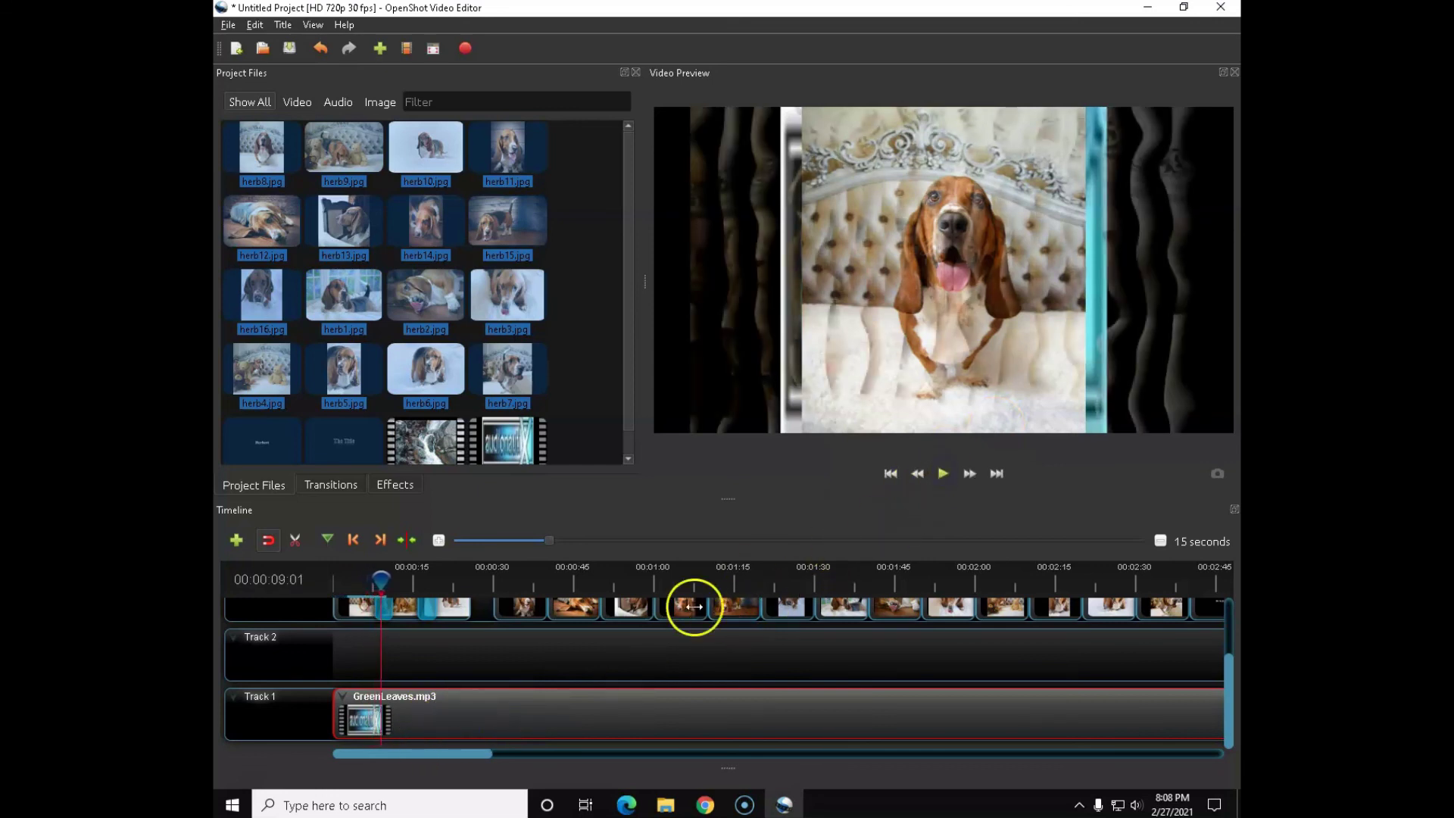
Separate the audio of GreenLeaves.mp3 into a single clip with all channels
{"action": "right_click", "coordinate": [425, 715]}
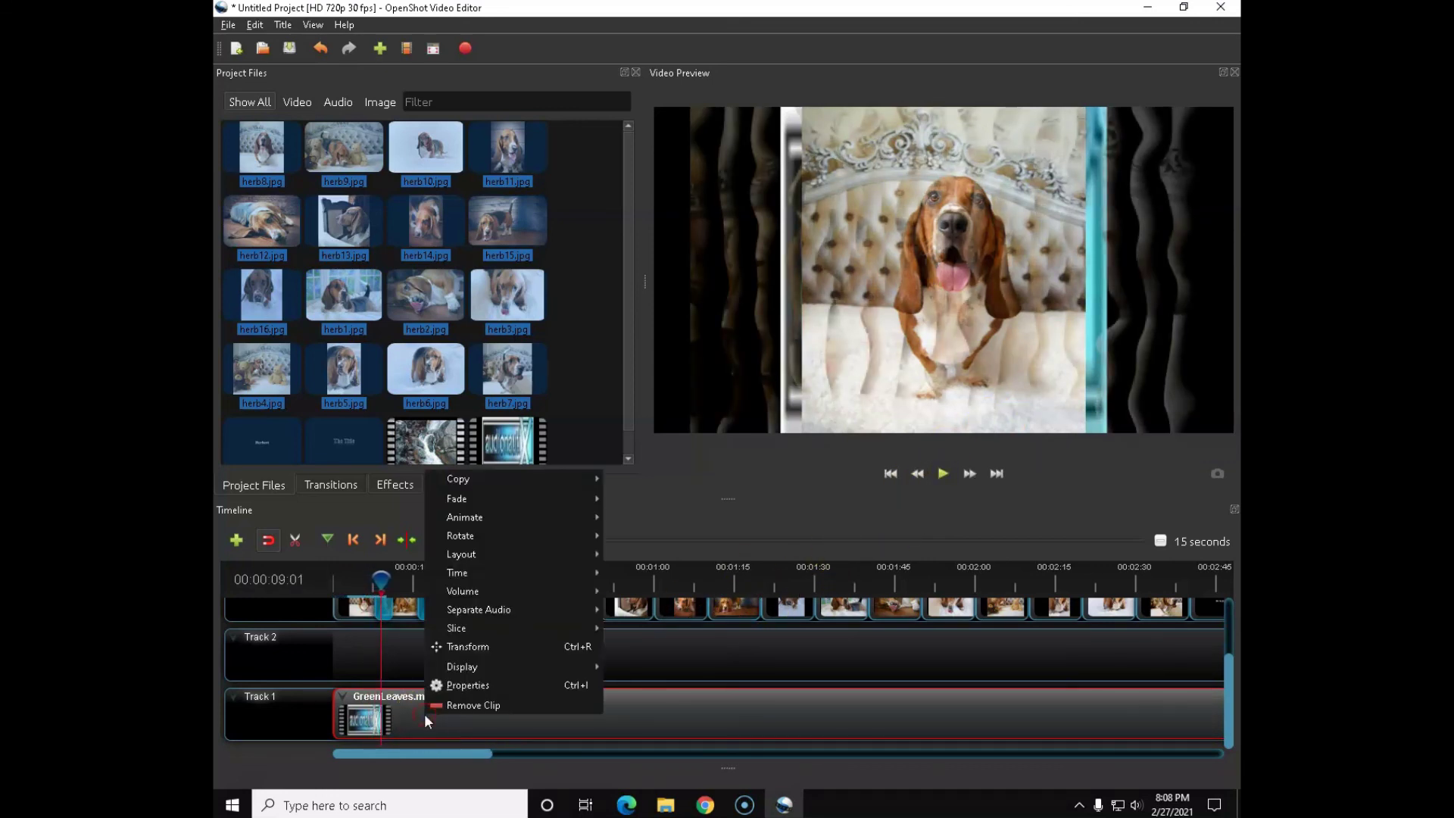
{"action": "left_click", "coordinate": [470, 612]}
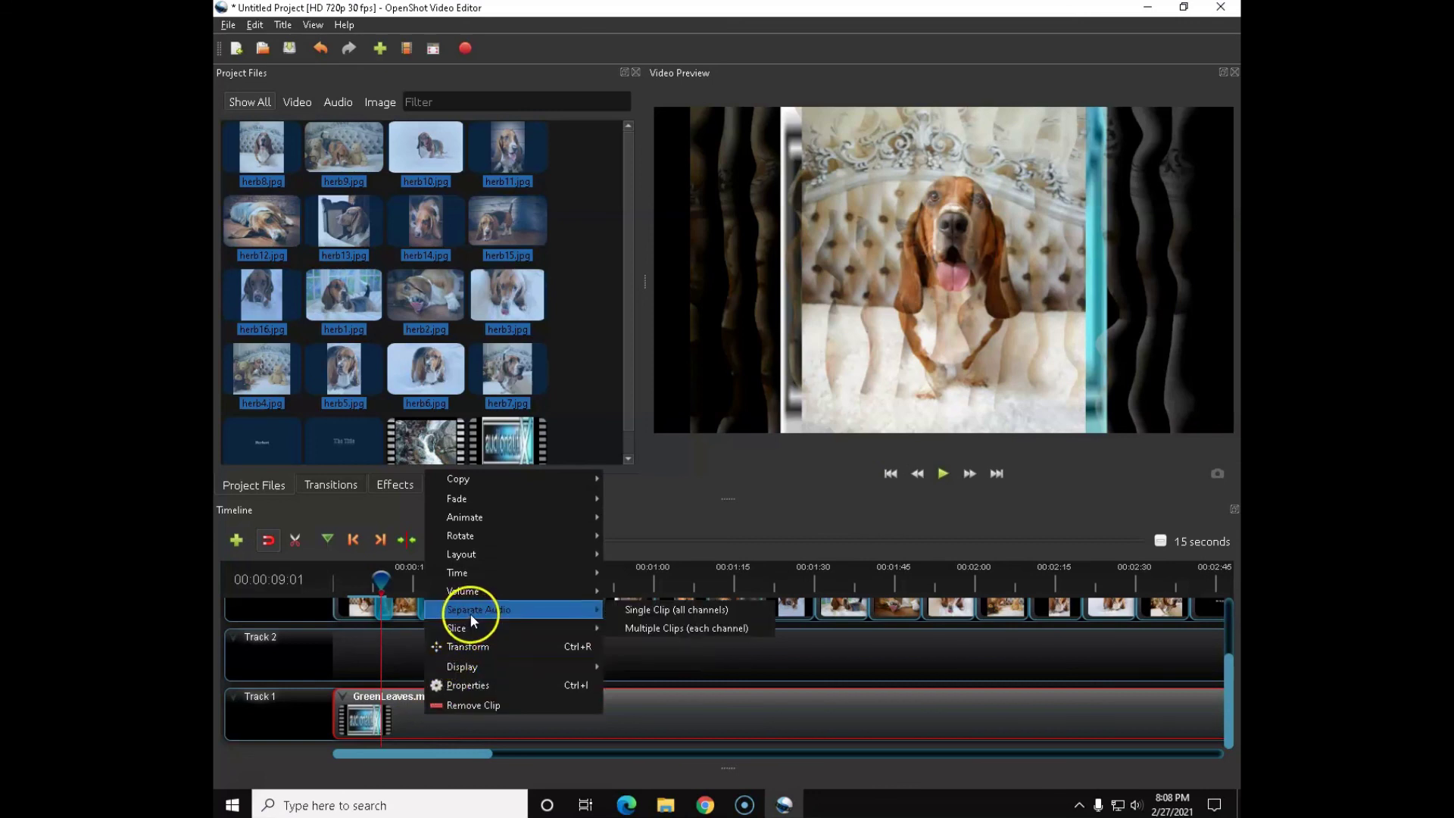
{"action": "left_click", "coordinate": [624, 610]}
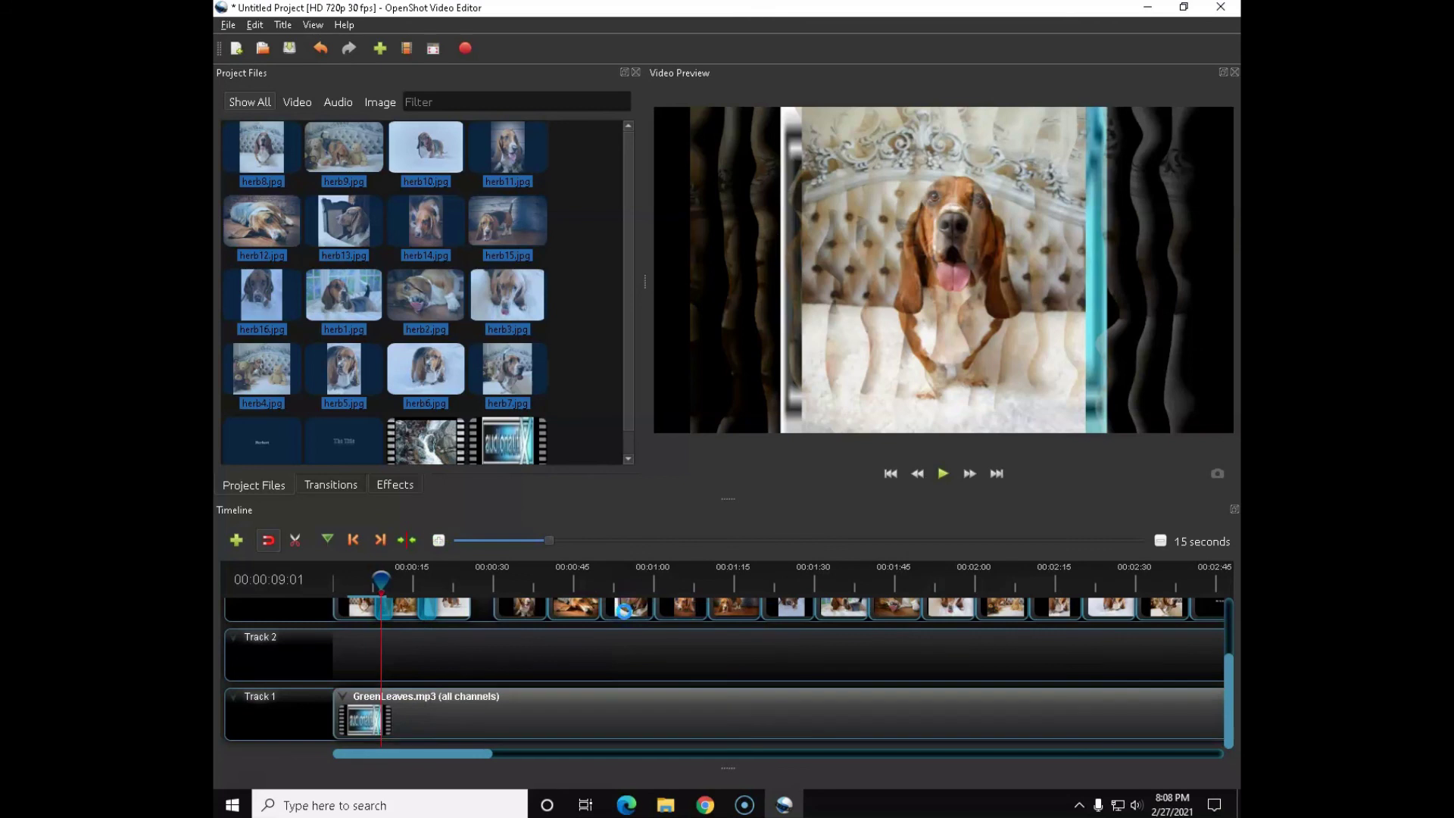
Move the separated GreenLeaves.mp3 audio clip from Track 1 up to the start of Track 2
{"action": "left_click", "coordinate": [431, 719]}
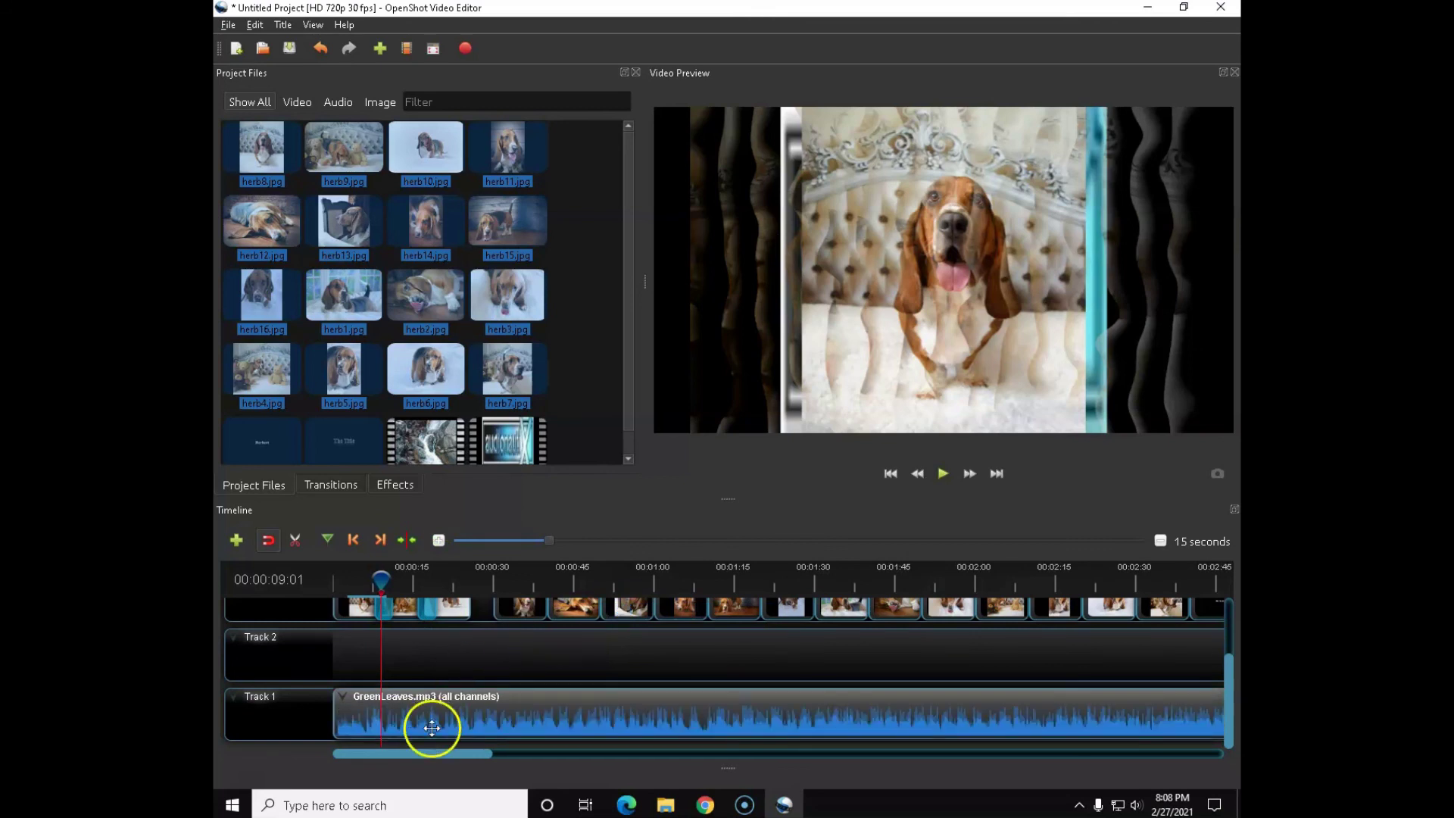
{"action": "left_click_drag", "start_coordinate": [447, 717], "coordinate": [458, 658]}
{"action": "left_click", "coordinate": [455, 658]}
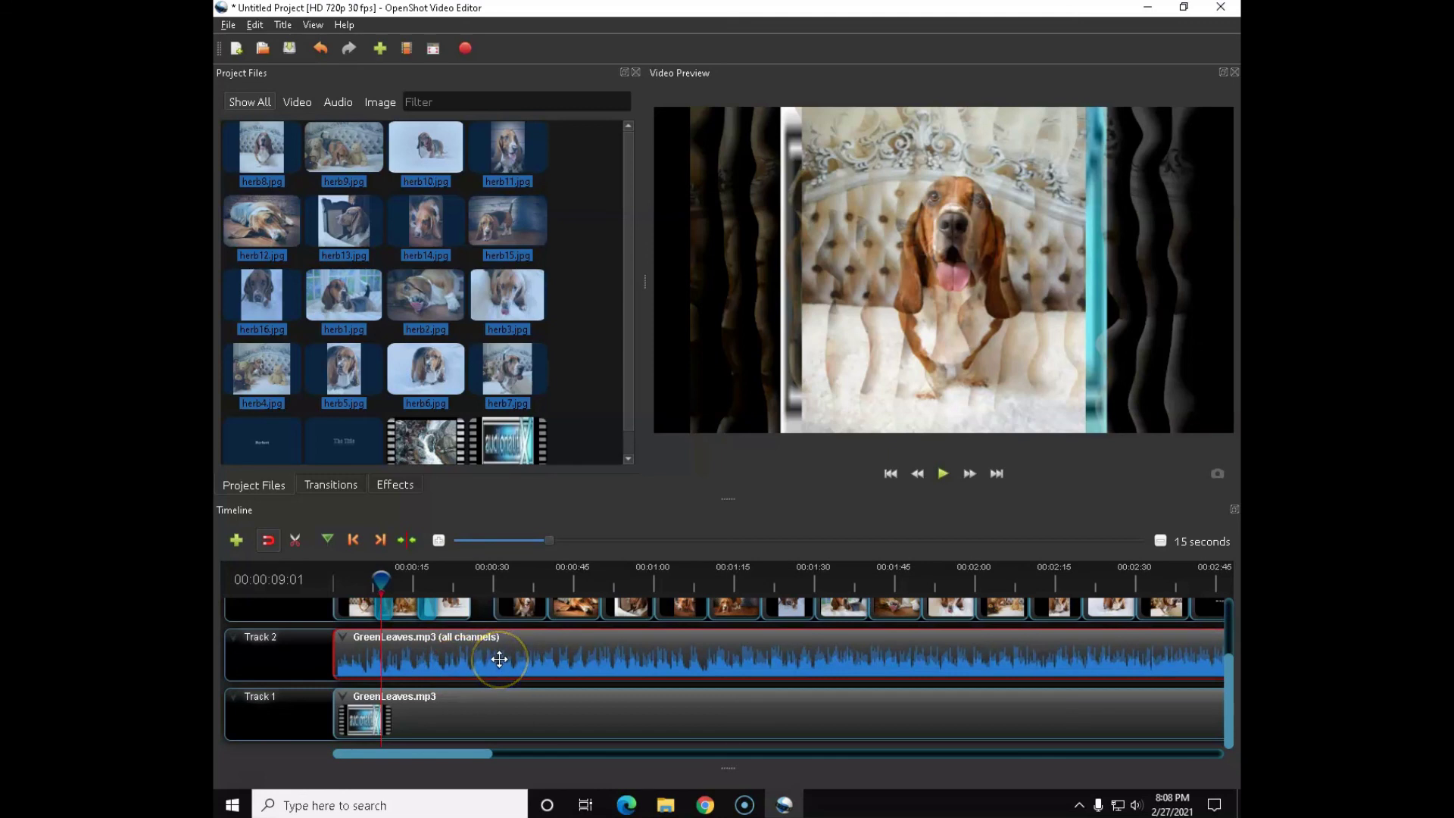
Remove the original GreenLeaves.mp3 clip from Track 1, keeping the separated audio clip on Track 2
{"action": "left_click", "coordinate": [417, 720]}
{"action": "right_click", "coordinate": [416, 720]}
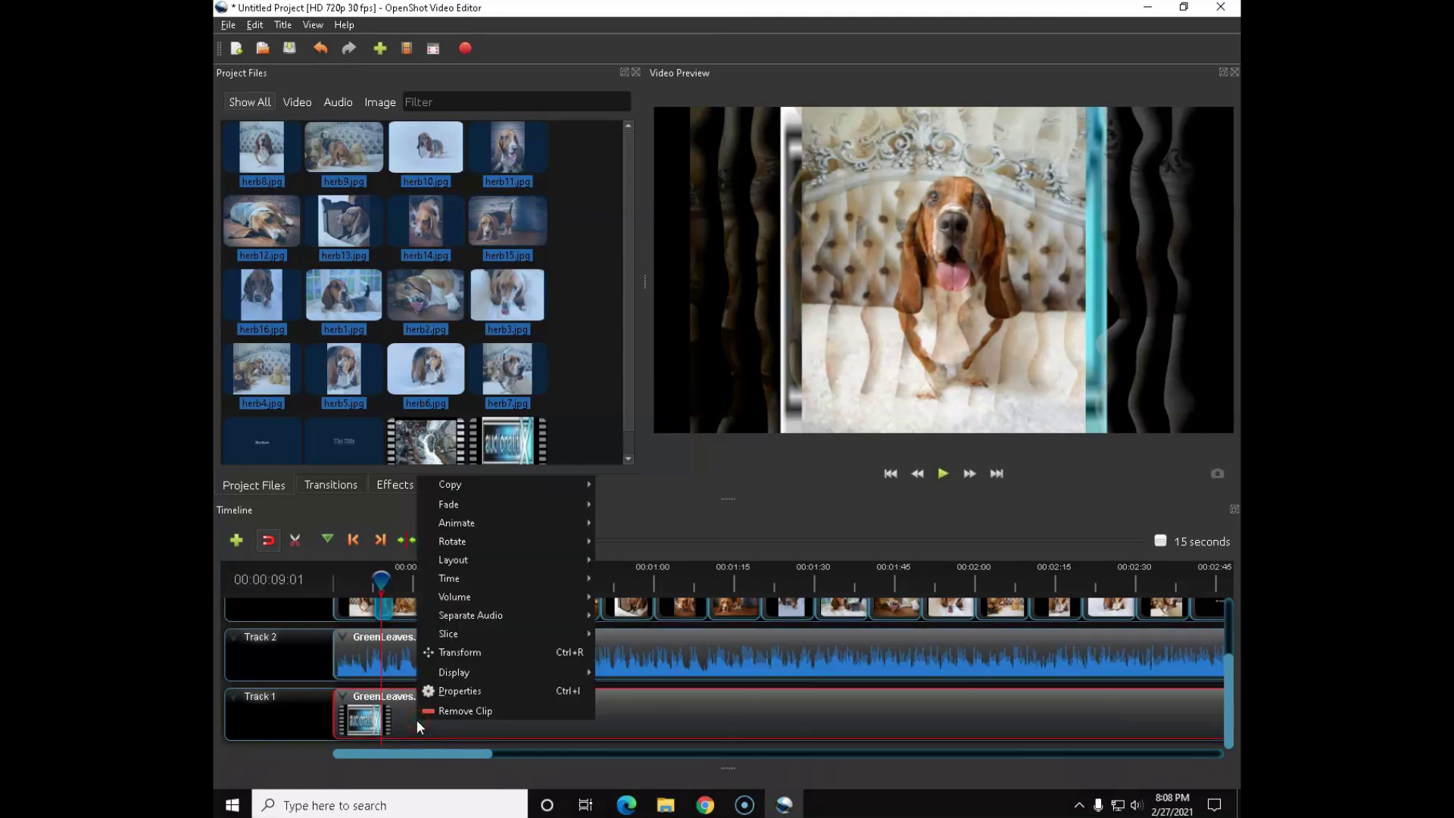
{"action": "left_click_drag", "start_coordinate": [421, 718], "coordinate": [438, 712]}
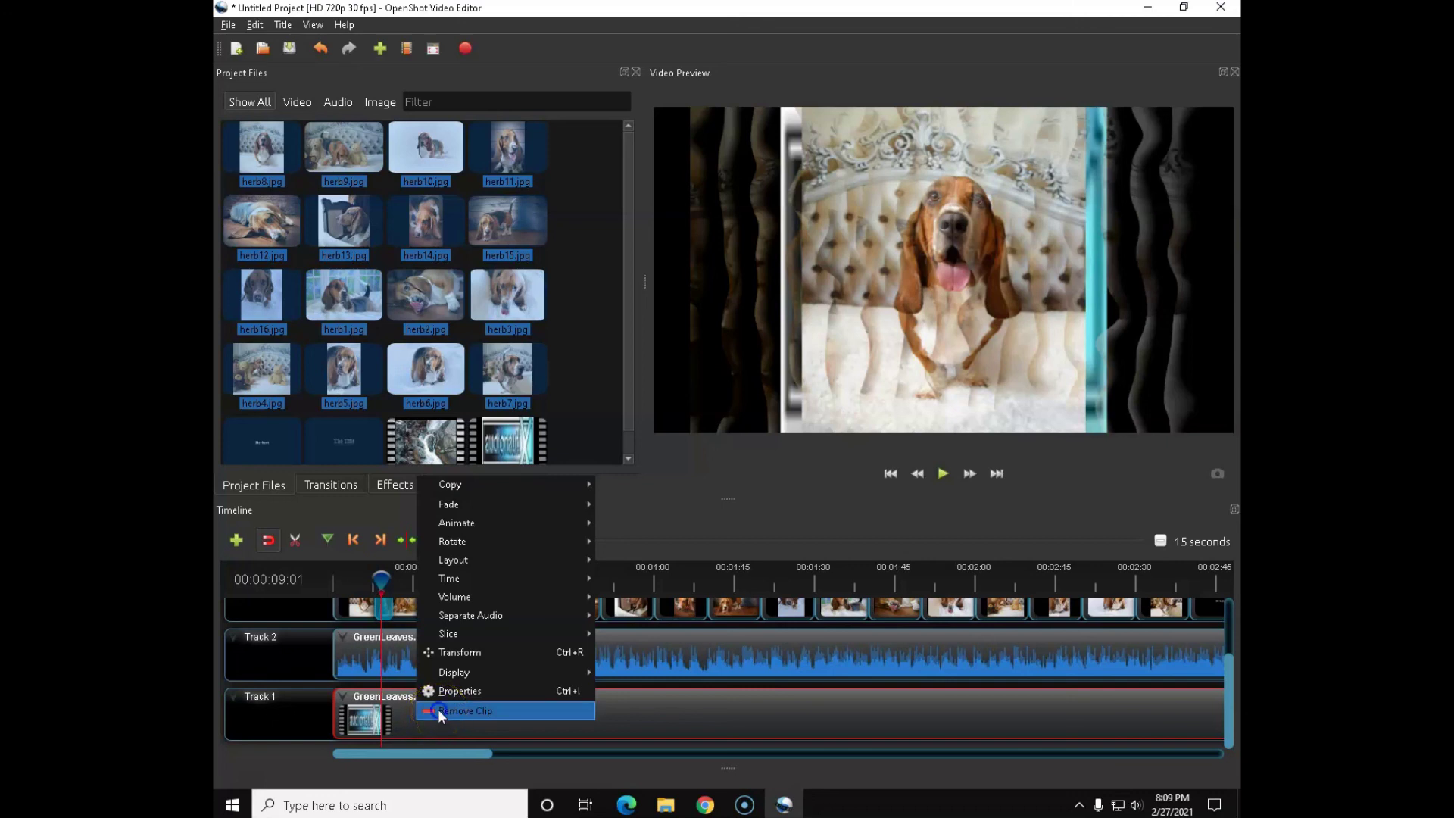
{"action": "left_click", "coordinate": [438, 710]}
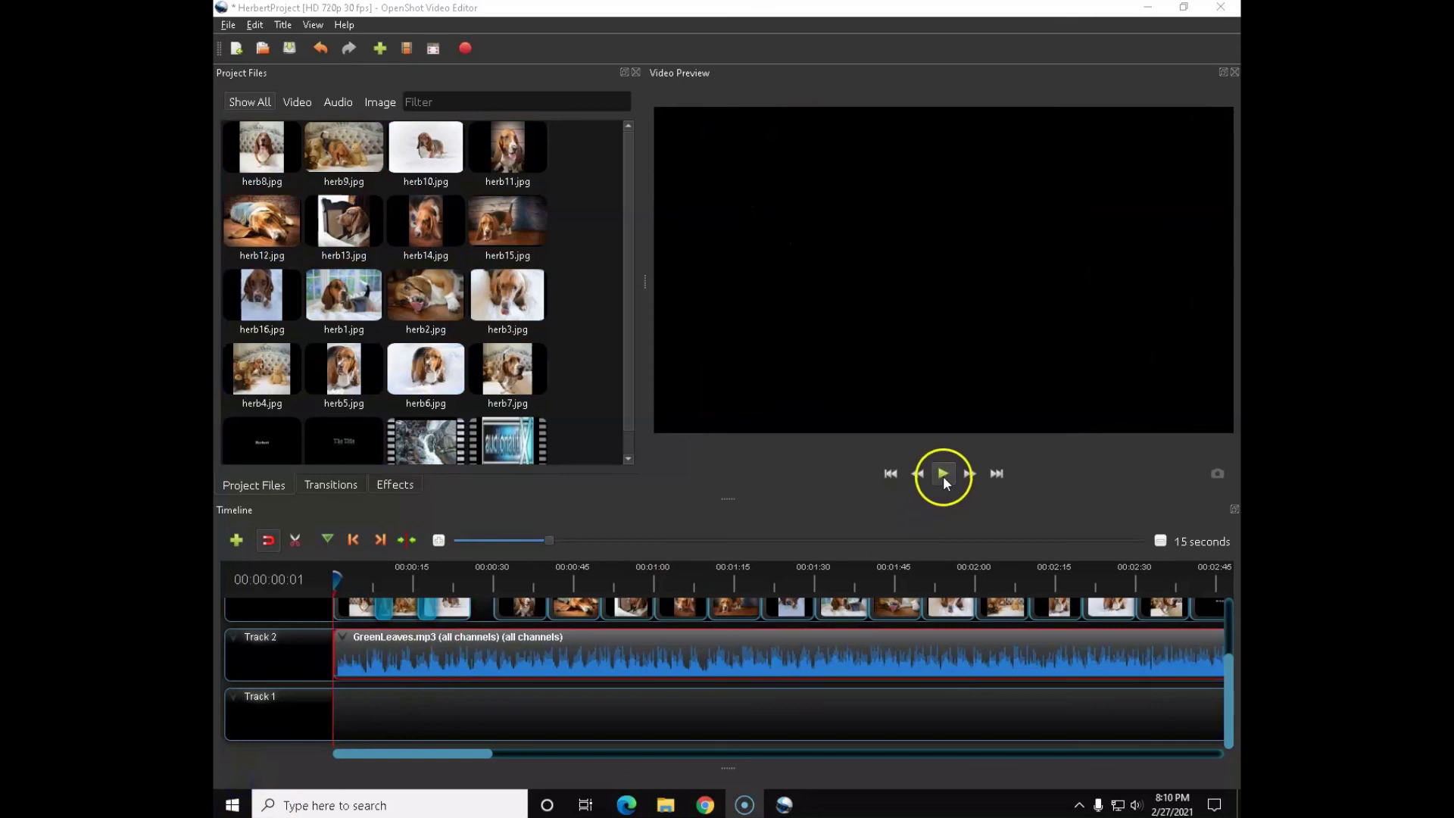
Play the slideshow with its music from the start, and enlarge the timeline area to show Track 3 while replaying the second transition
{"action": "left_click", "coordinate": [942, 474]}
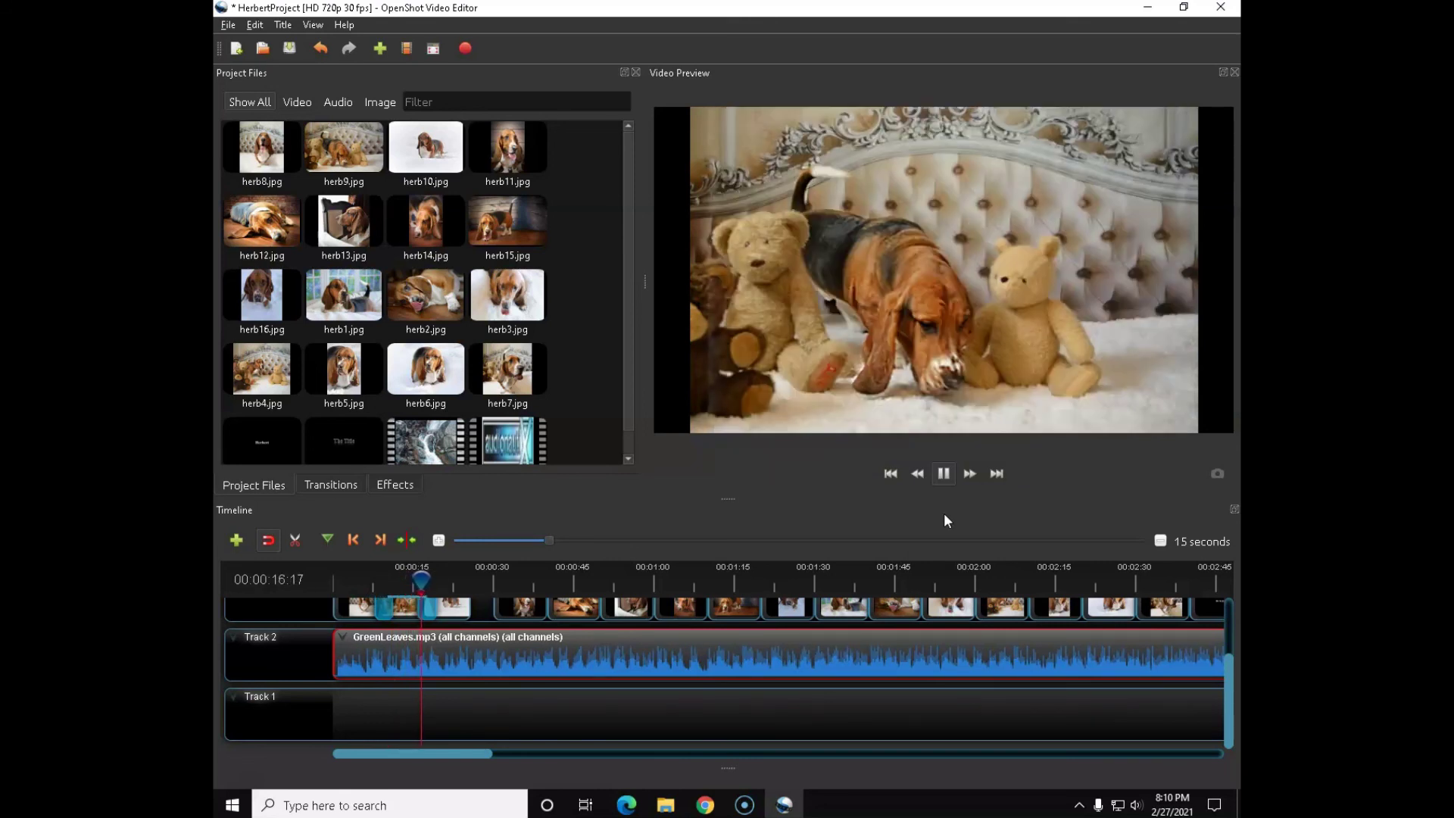
{"action": "left_click", "coordinate": [943, 474]}
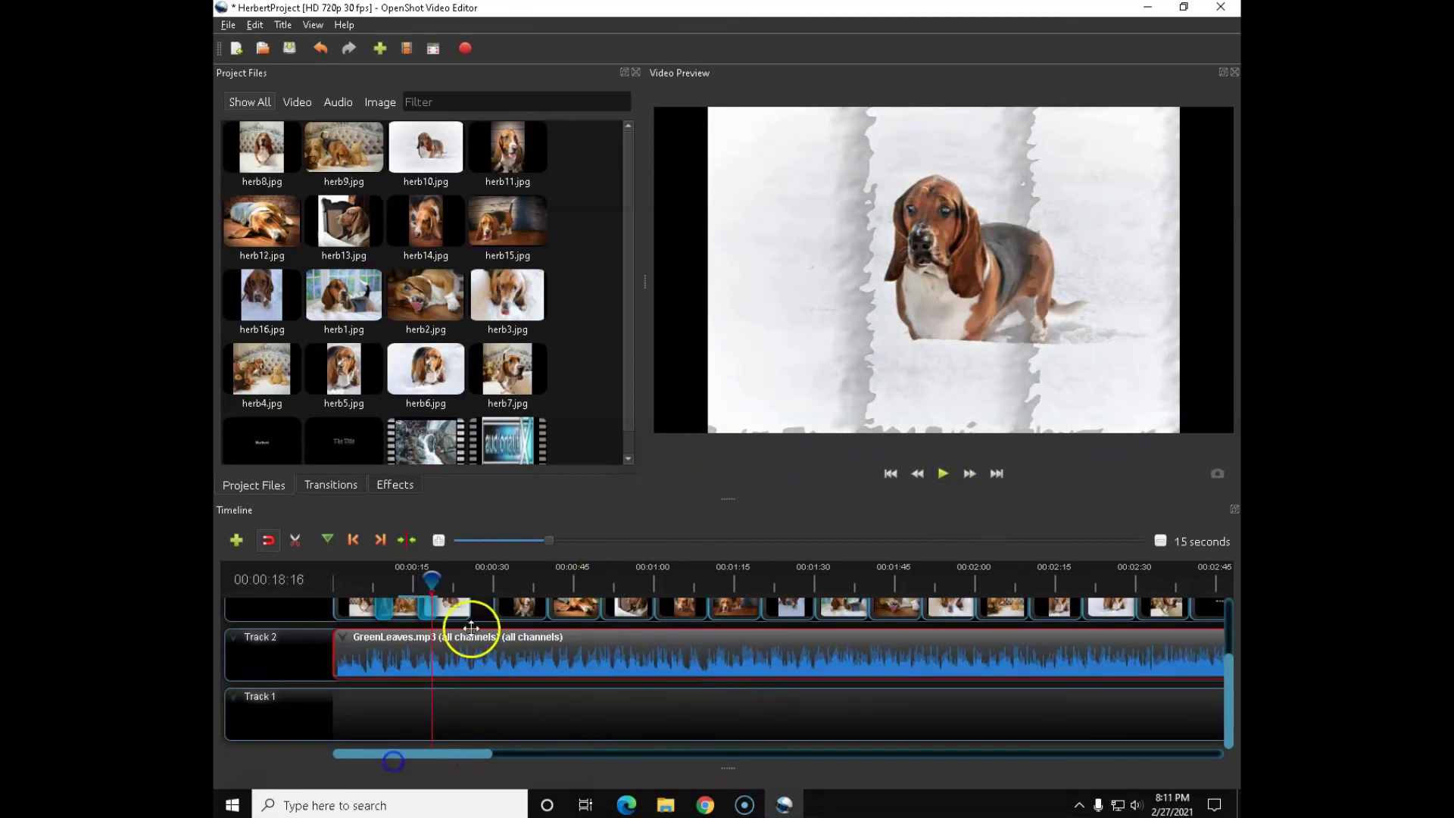
{"action": "left_click_drag", "start_coordinate": [730, 493], "coordinate": [746, 445]}
{"action": "left_click_drag", "start_coordinate": [425, 524], "coordinate": [408, 524]}
{"action": "mouse_move", "coordinate": [428, 589]}
{"action": "left_mouse_down"}
{"action": "mouse_move", "coordinate": [452, 590]}
{"action": "mouse_move", "coordinate": [429, 588]}
{"action": "left_mouse_up"}
{"action": "left_click", "coordinate": [943, 424]}
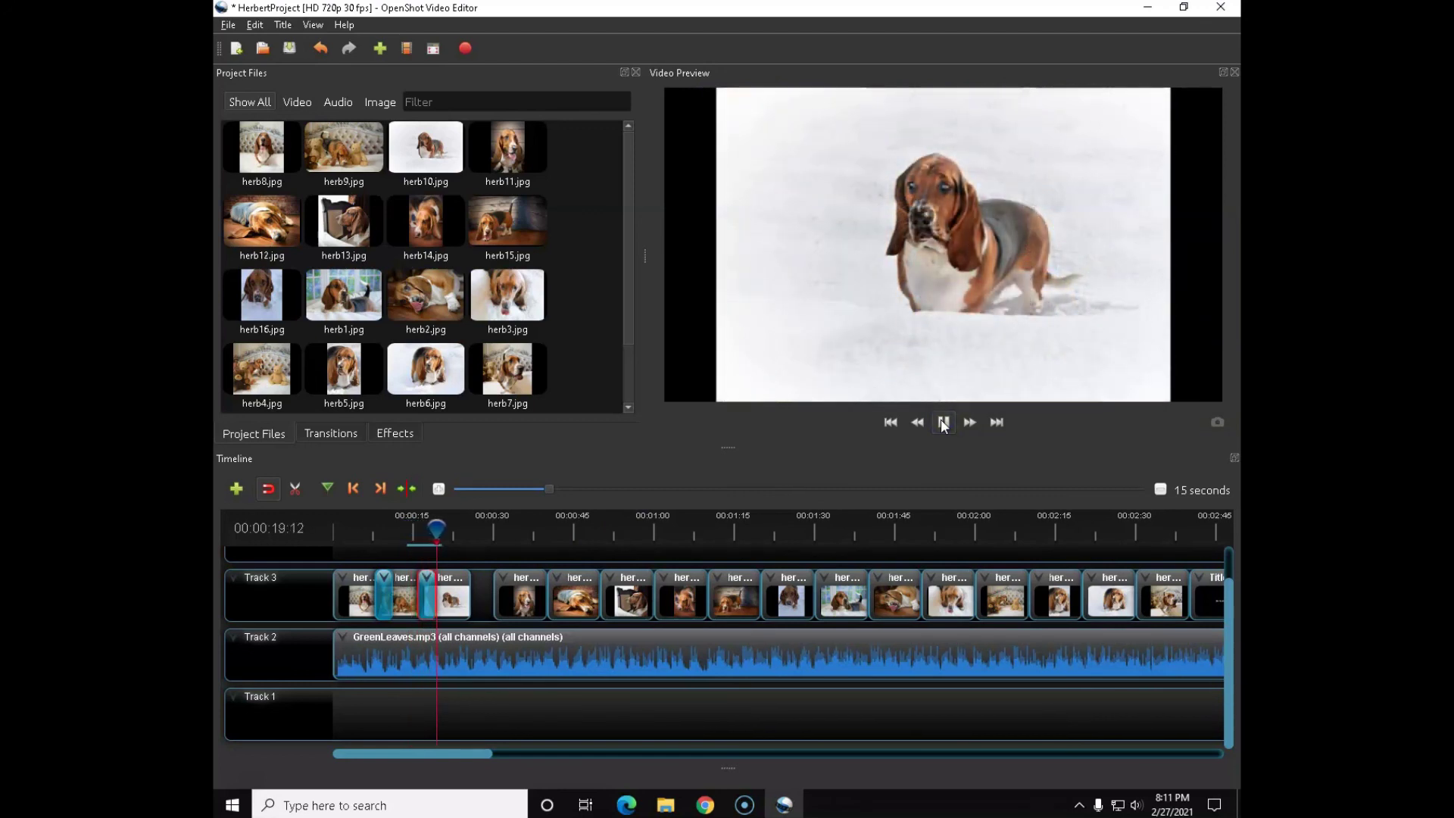
{"action": "left_click", "coordinate": [943, 423]}
{"action": "left_click", "coordinate": [943, 422]}
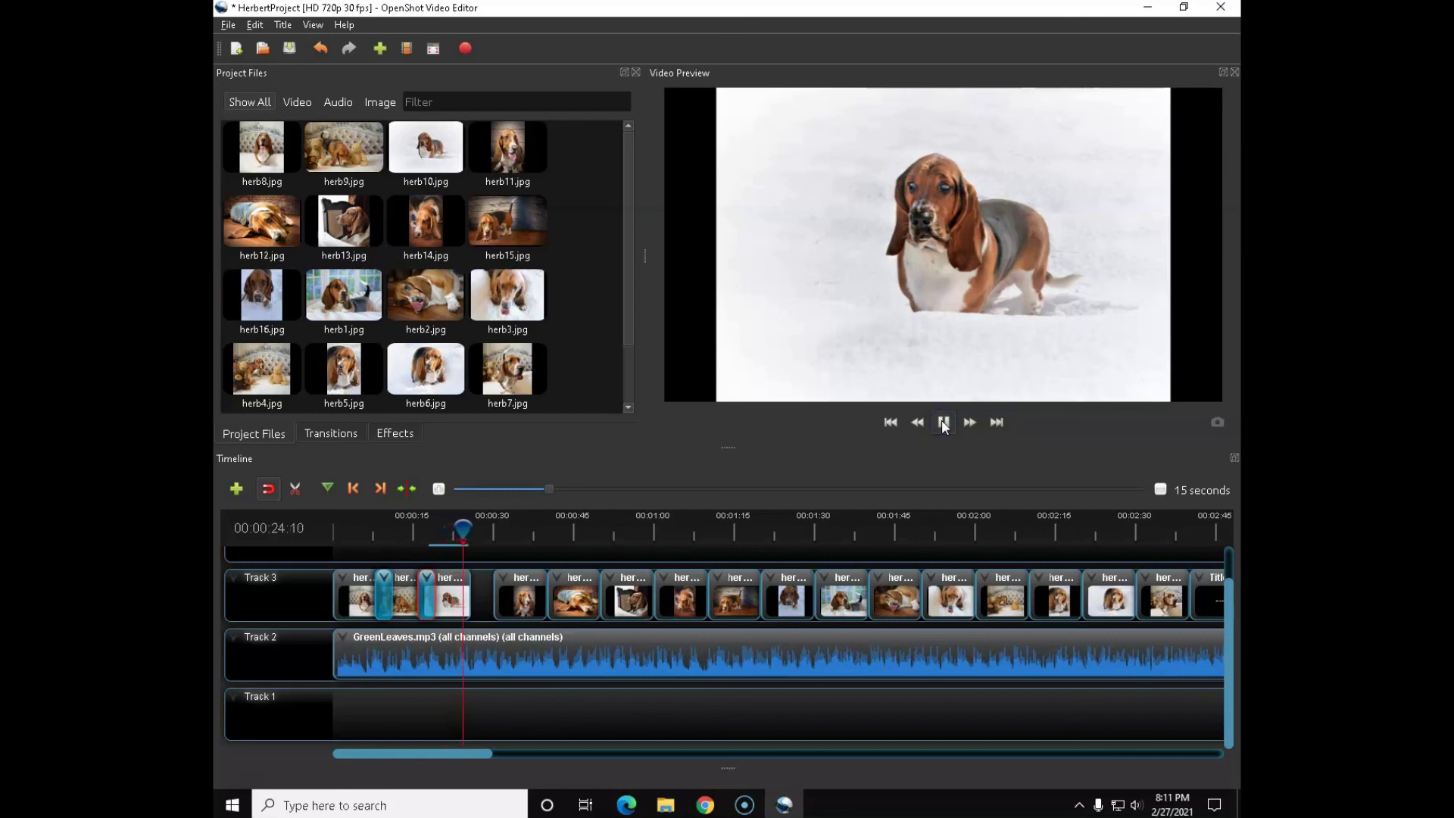
Return the playhead to the start of the timeline and play the first few seconds
{"action": "left_click_drag", "start_coordinate": [457, 526], "coordinate": [312, 537]}
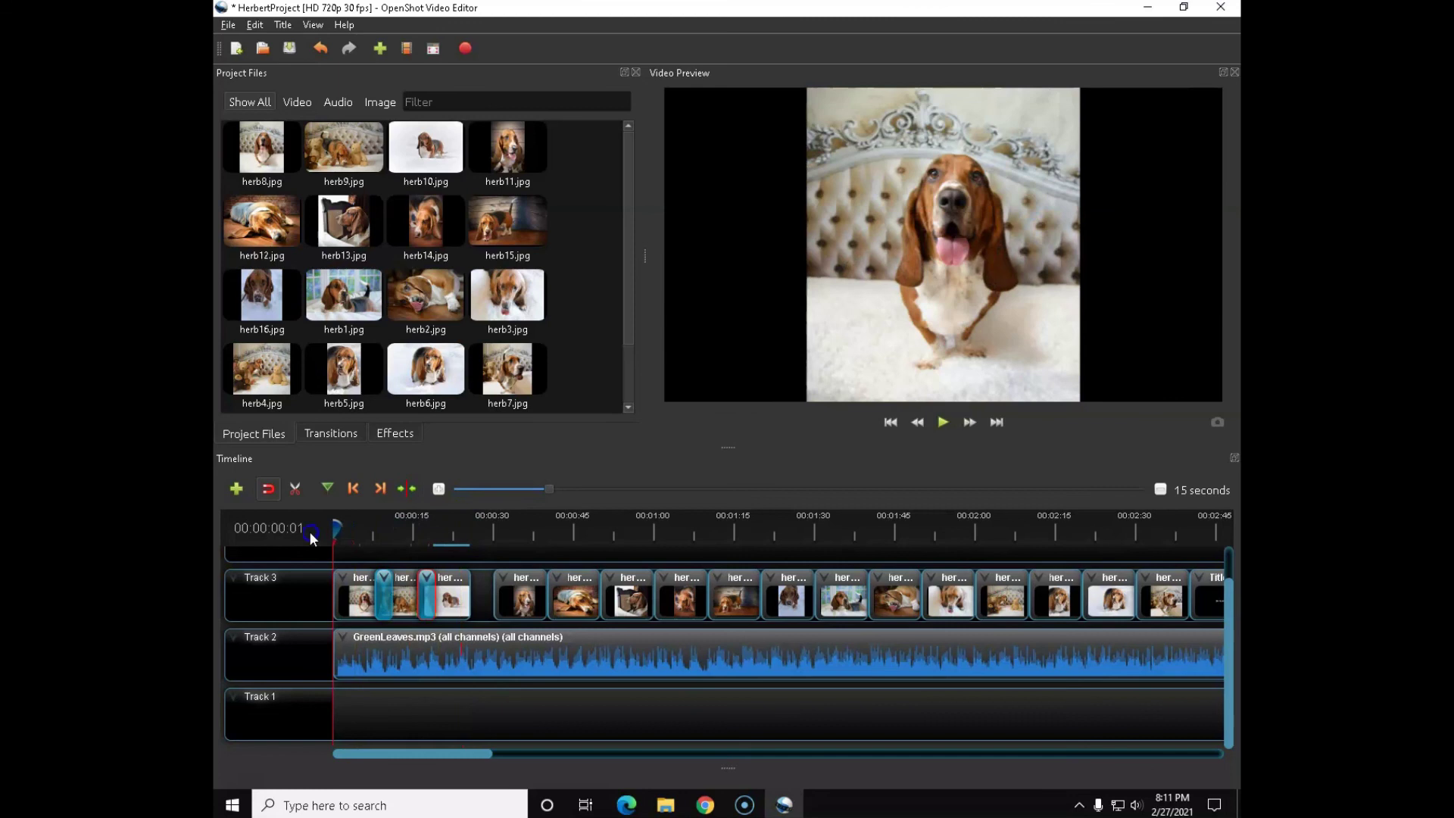
{"action": "left_click", "coordinate": [941, 421]}
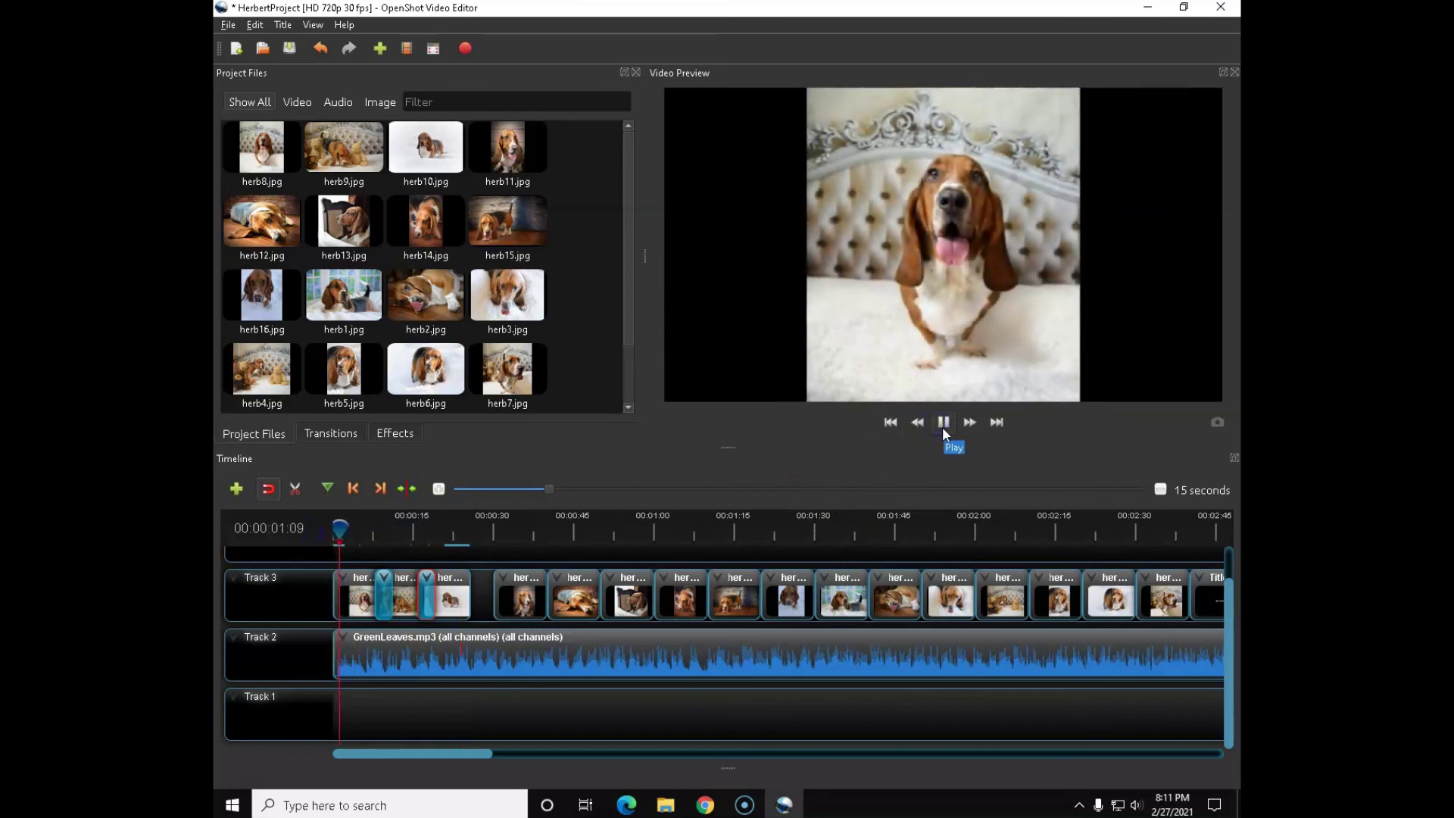
{"action": "left_click", "coordinate": [944, 424]}
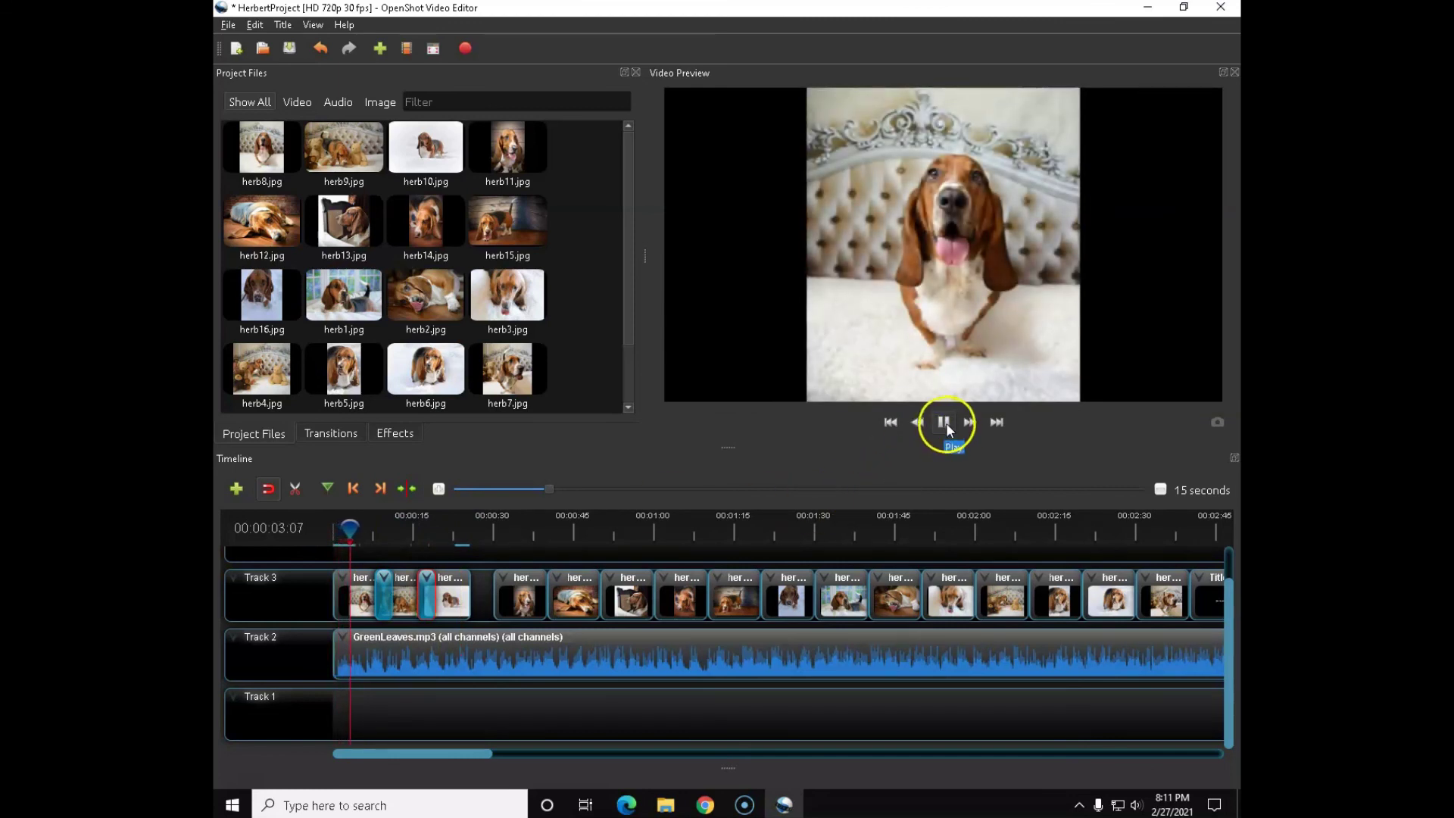
{"action": "left_click", "coordinate": [948, 428]}
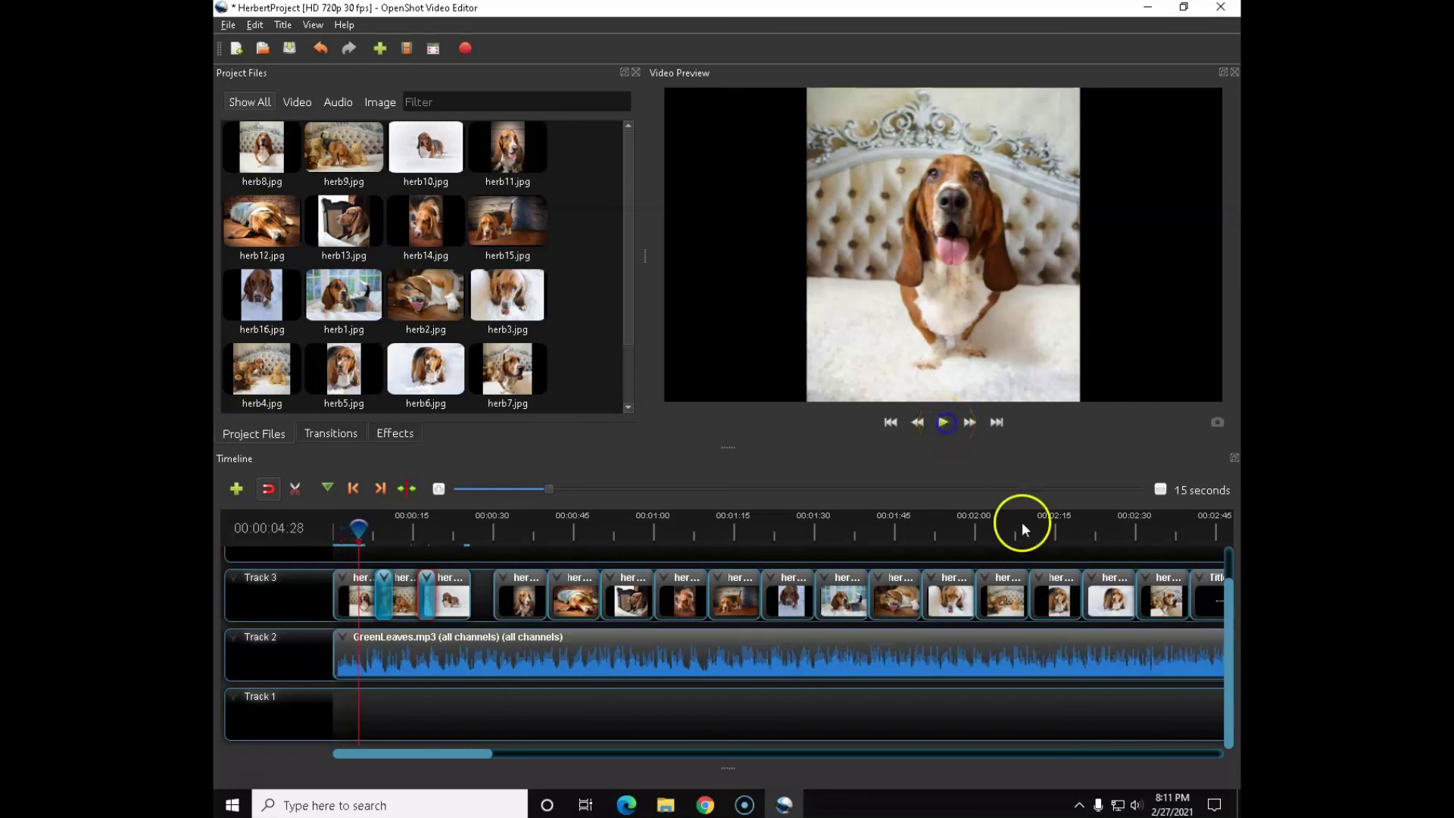
Add the TitleFileName-1 title from the project files to the start of Track 4
{"action": "left_click_drag", "start_coordinate": [1231, 610], "coordinate": [1228, 571]}
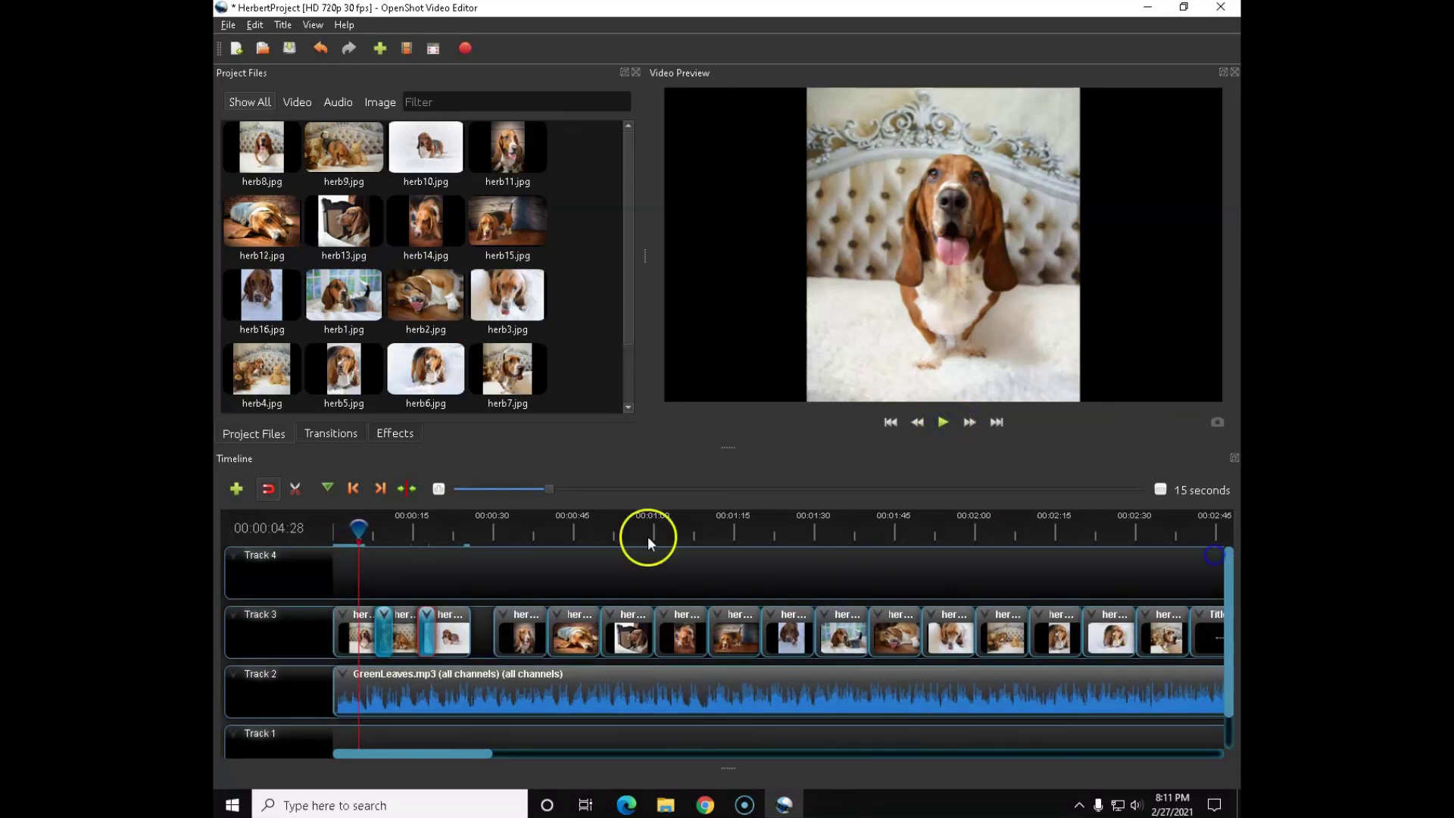
{"action": "left_click_drag", "start_coordinate": [625, 234], "coordinate": [623, 313]}
{"action": "left_click_drag", "start_coordinate": [229, 360], "coordinate": [331, 573]}
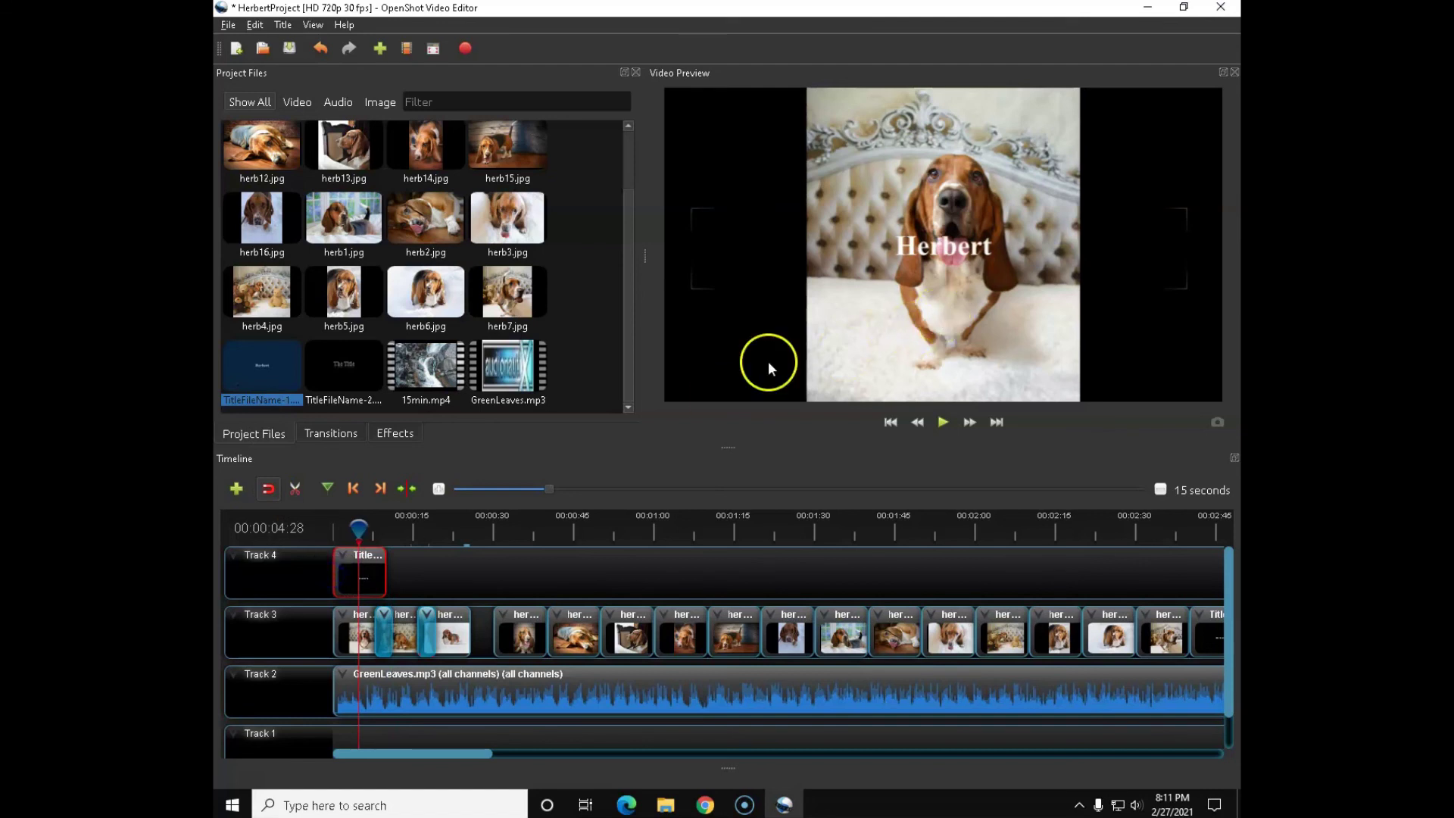
Reposition the Track 4 title by setting its Location X to -0.35 and Location Y to 0.20
{"action": "right_click", "coordinate": [344, 579]}
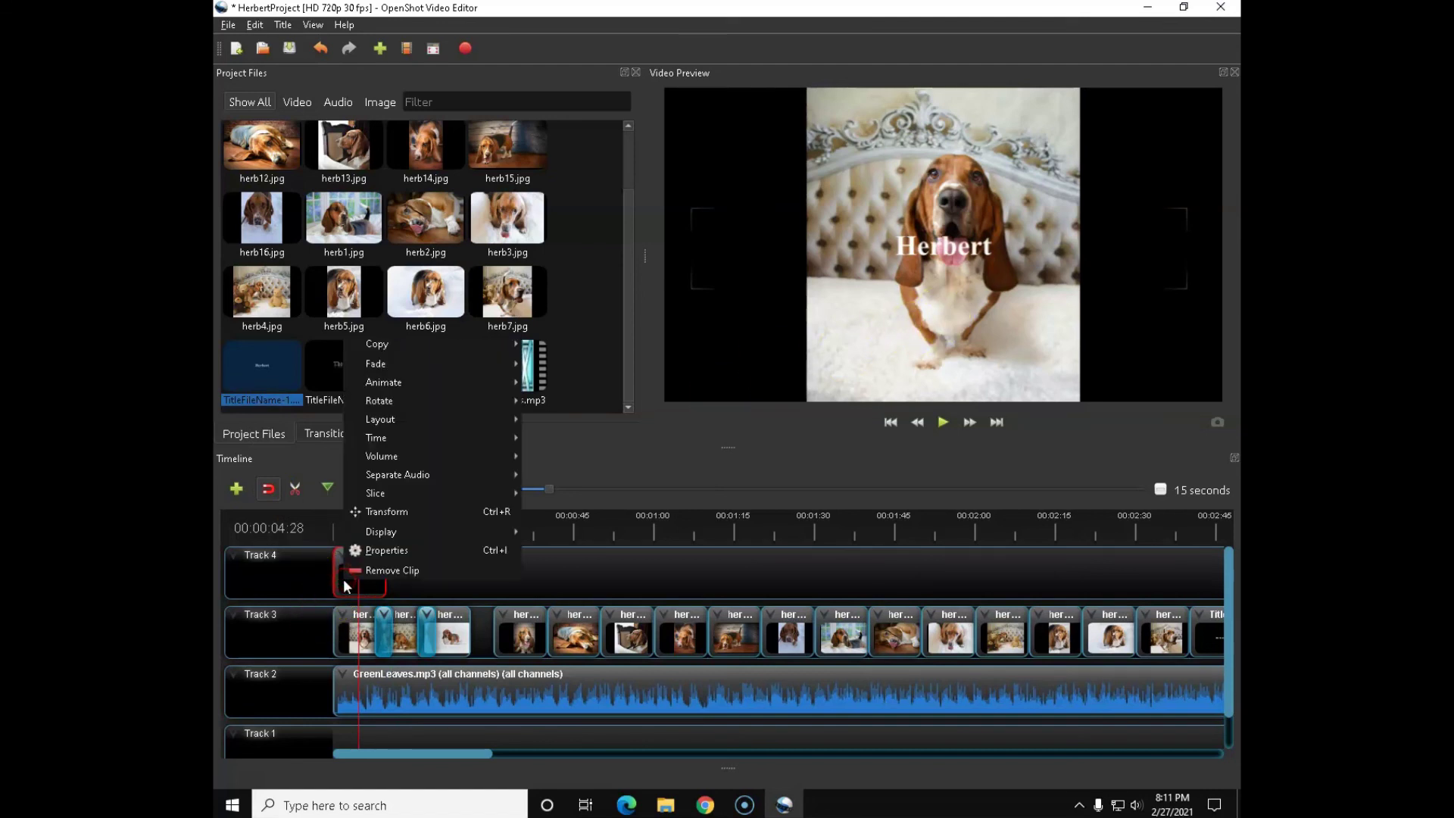
{"action": "left_click", "coordinate": [373, 550]}
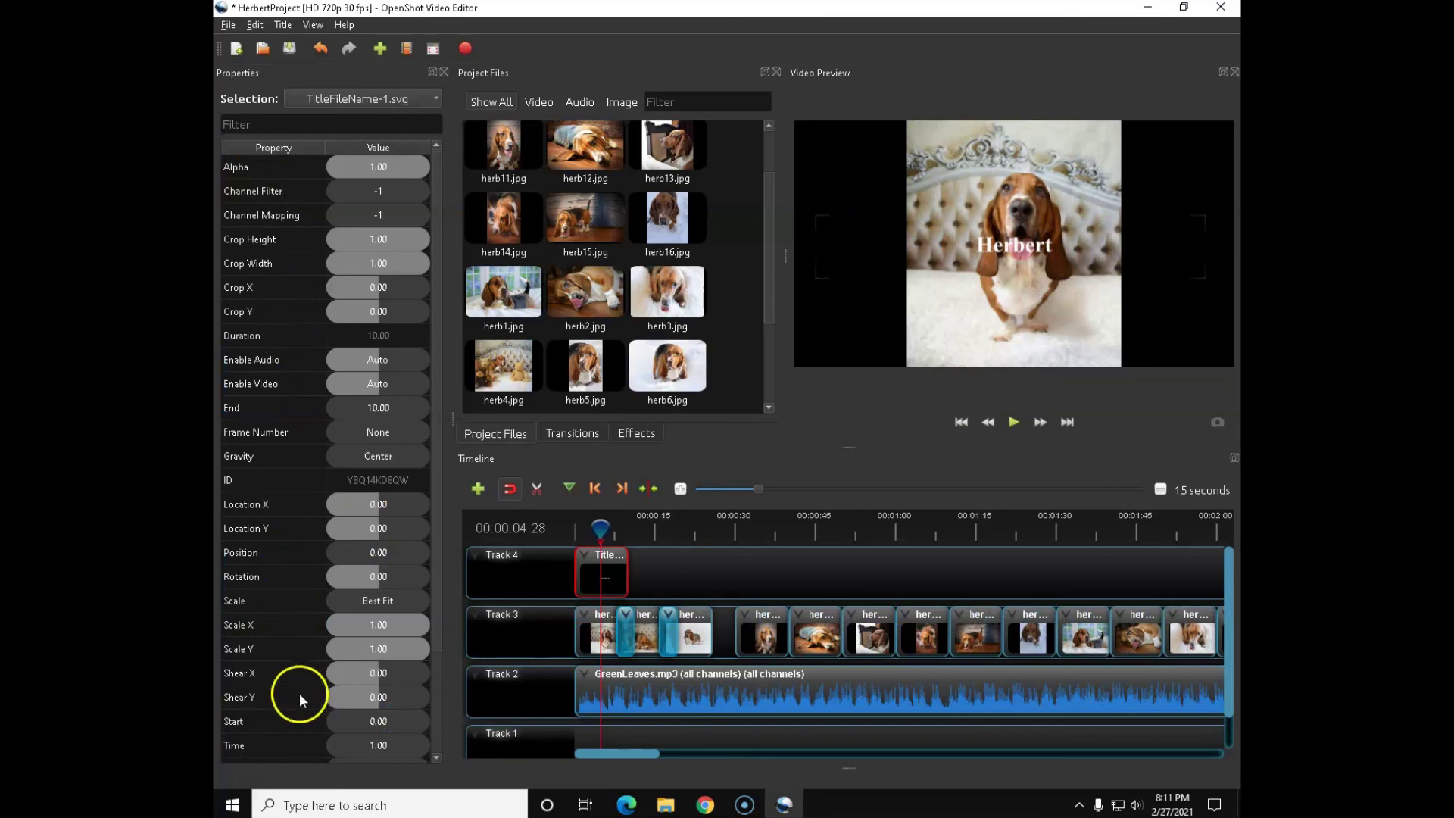
{"action": "left_click_drag", "start_coordinate": [436, 494], "coordinate": [434, 623]}
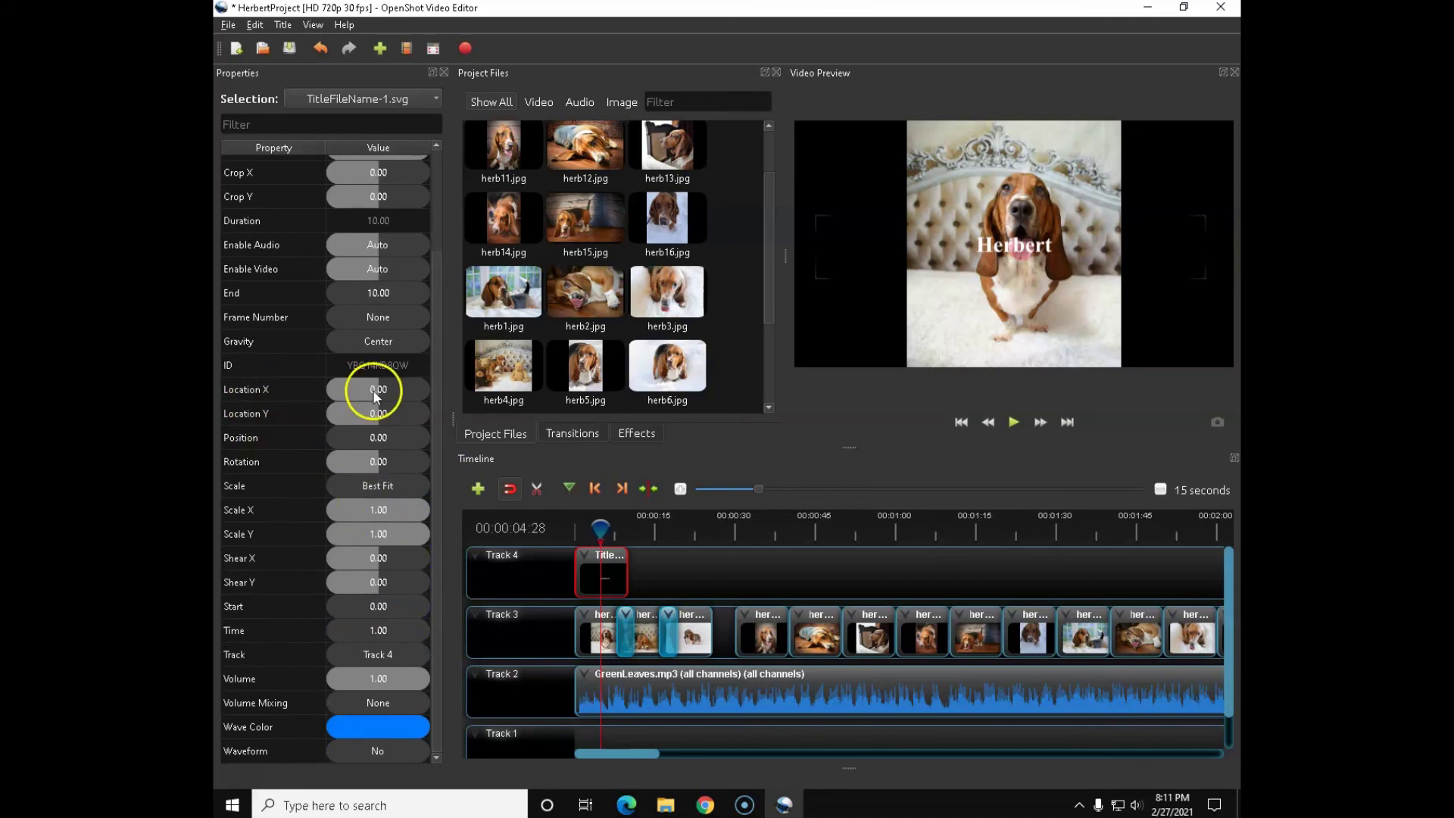
{"action": "left_click_drag", "start_coordinate": [376, 386], "coordinate": [368, 387]}
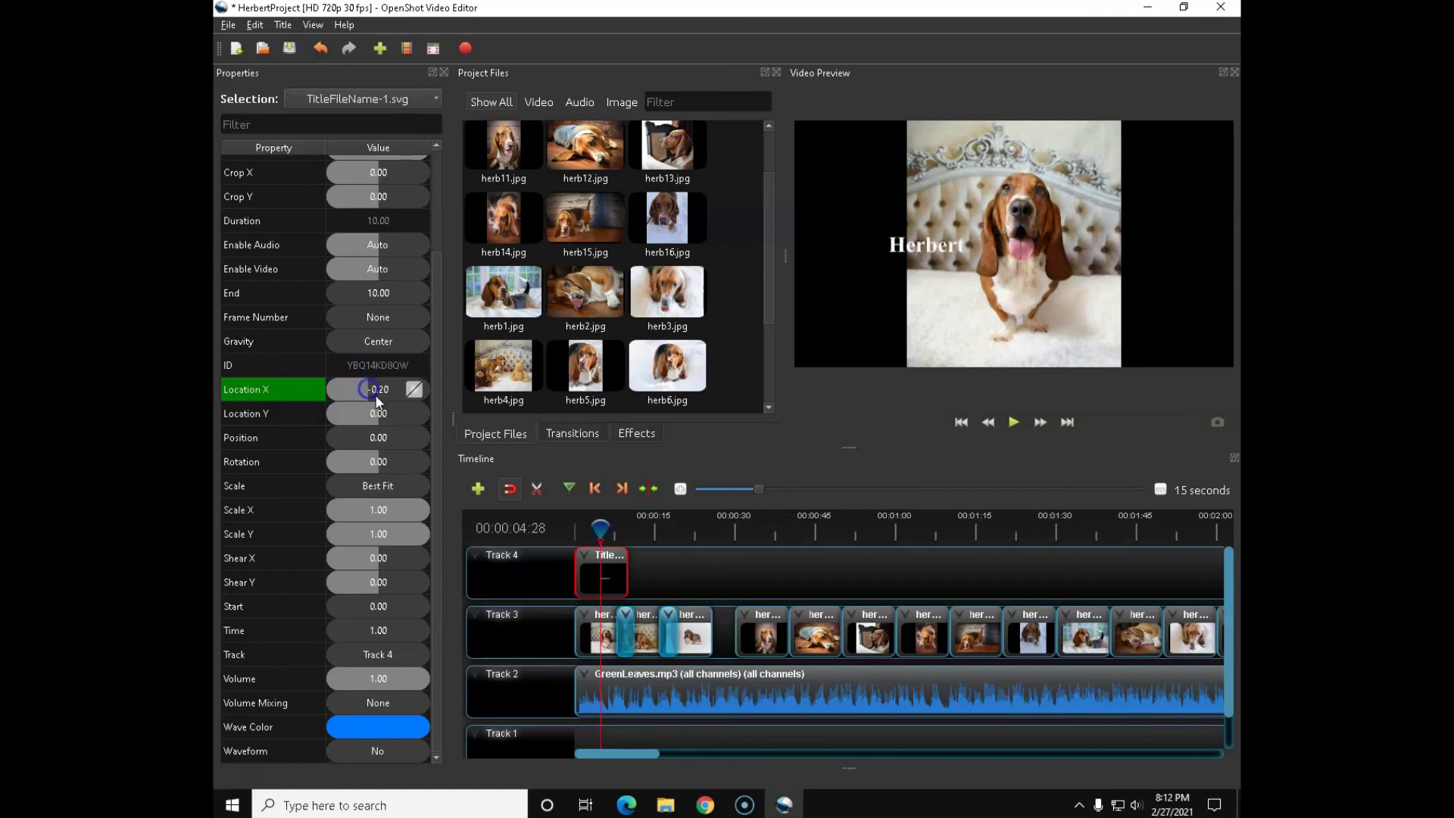
{"action": "left_click_drag", "start_coordinate": [379, 418], "coordinate": [360, 395]}
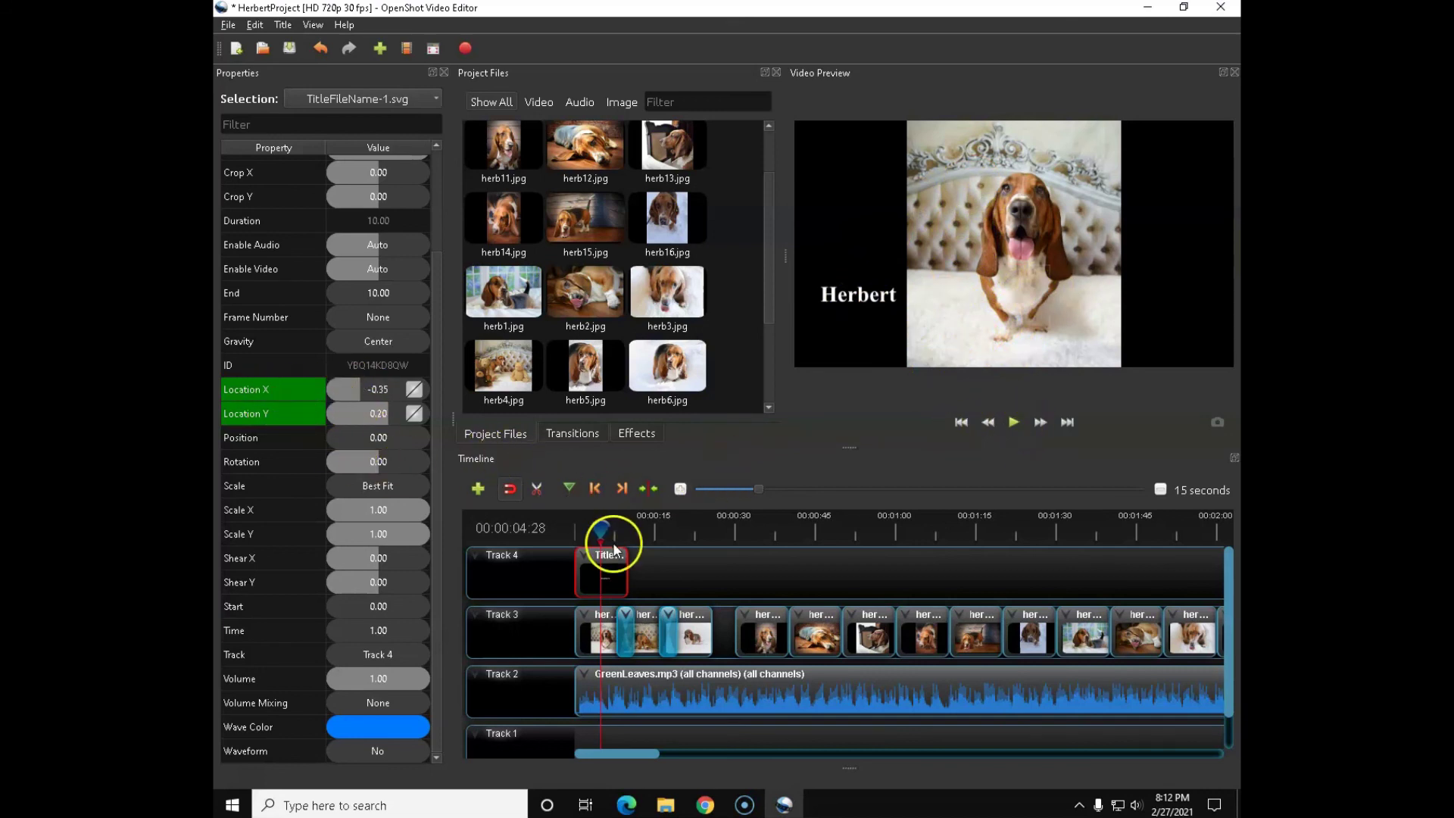
Play the timeline past the title's end and slightly shorten the end of the title clip on Track 4
{"action": "left_click", "coordinate": [1012, 421]}
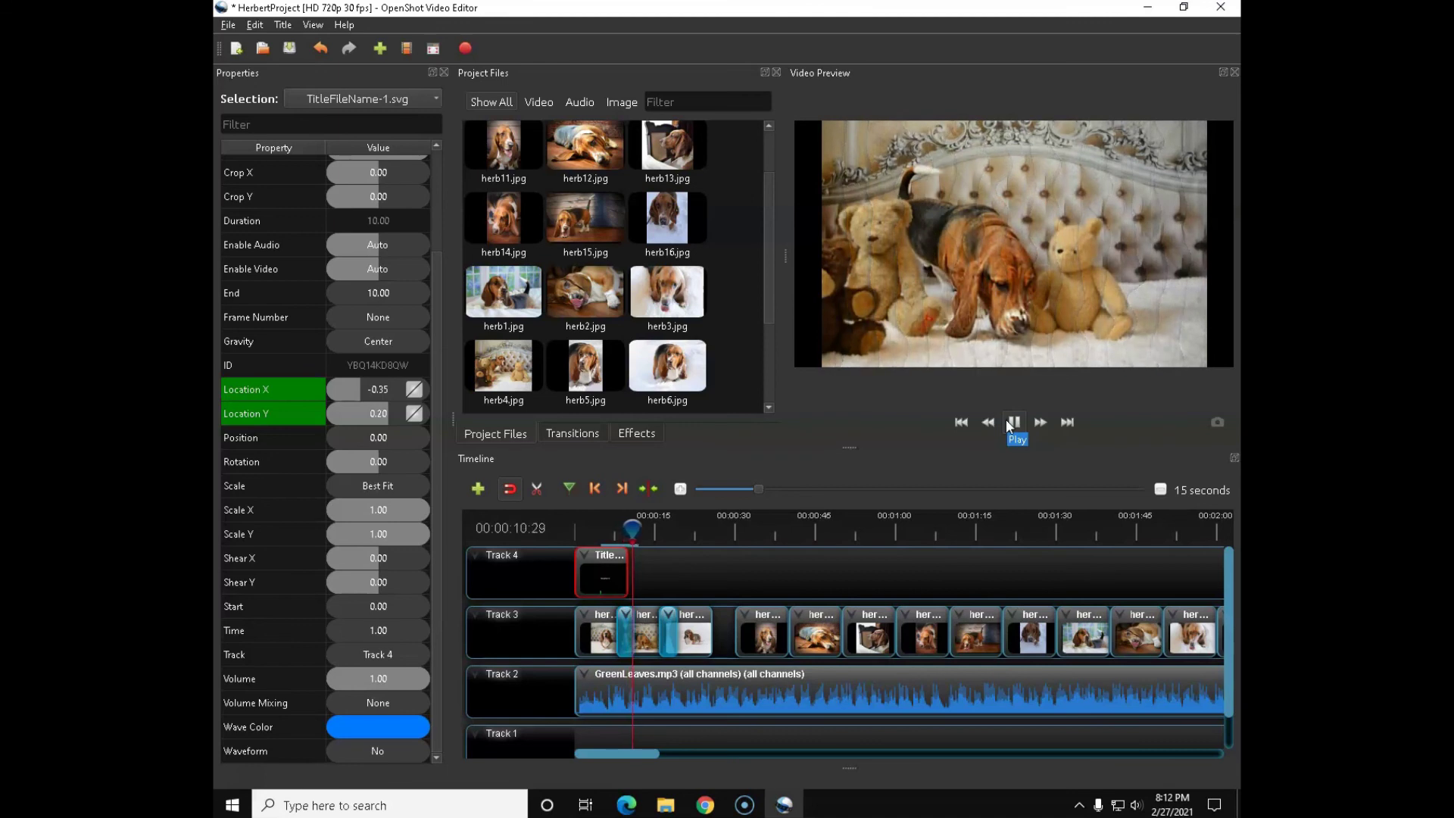
{"action": "left_click", "coordinate": [1014, 422]}
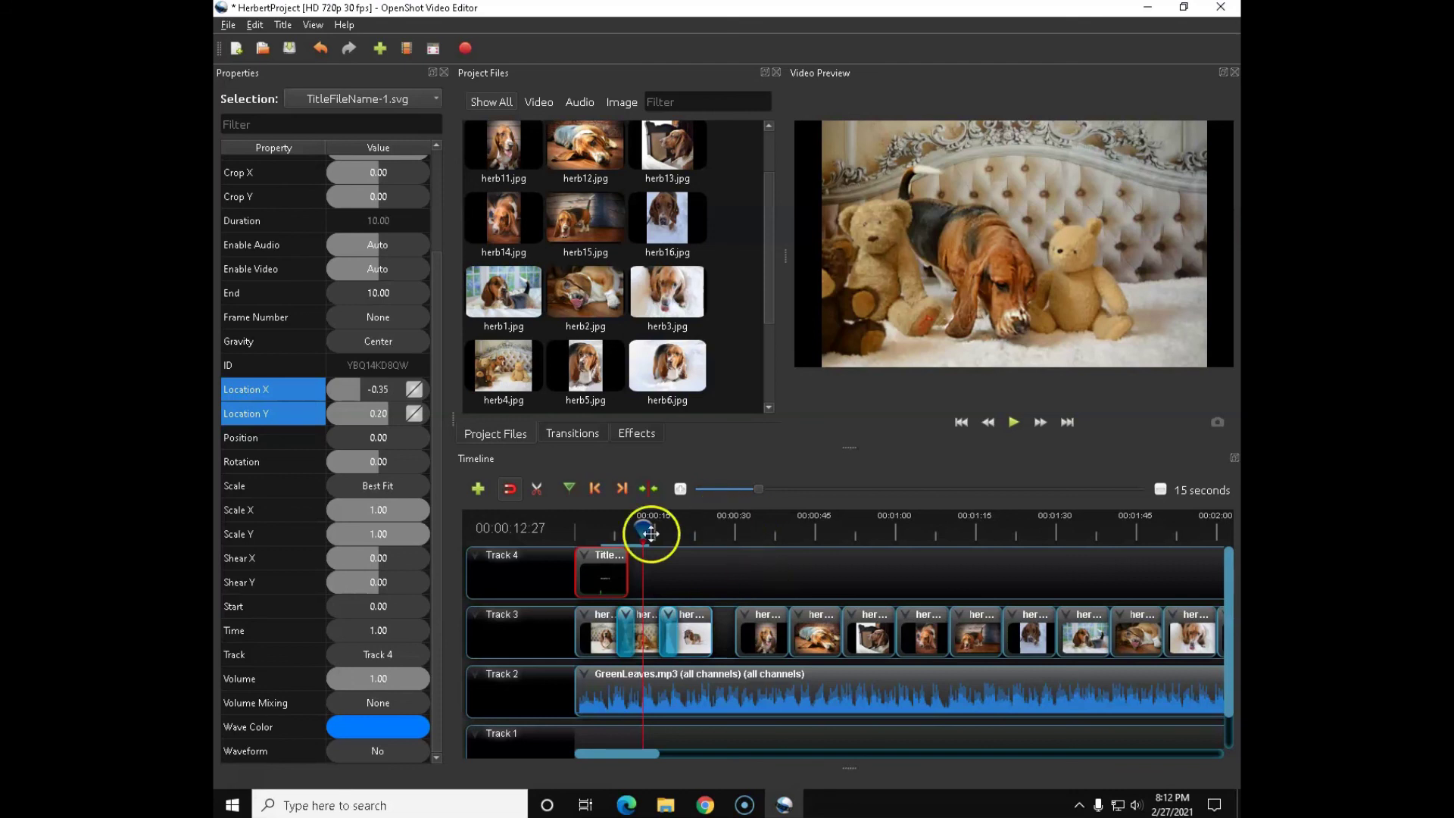
{"action": "mouse_move", "coordinate": [628, 574]}
{"action": "left_mouse_down"}
{"action": "mouse_move", "coordinate": [605, 570]}
{"action": "mouse_move", "coordinate": [641, 573]}
{"action": "mouse_move", "coordinate": [607, 578]}
{"action": "mouse_move", "coordinate": [624, 577]}
{"action": "left_mouse_up"}
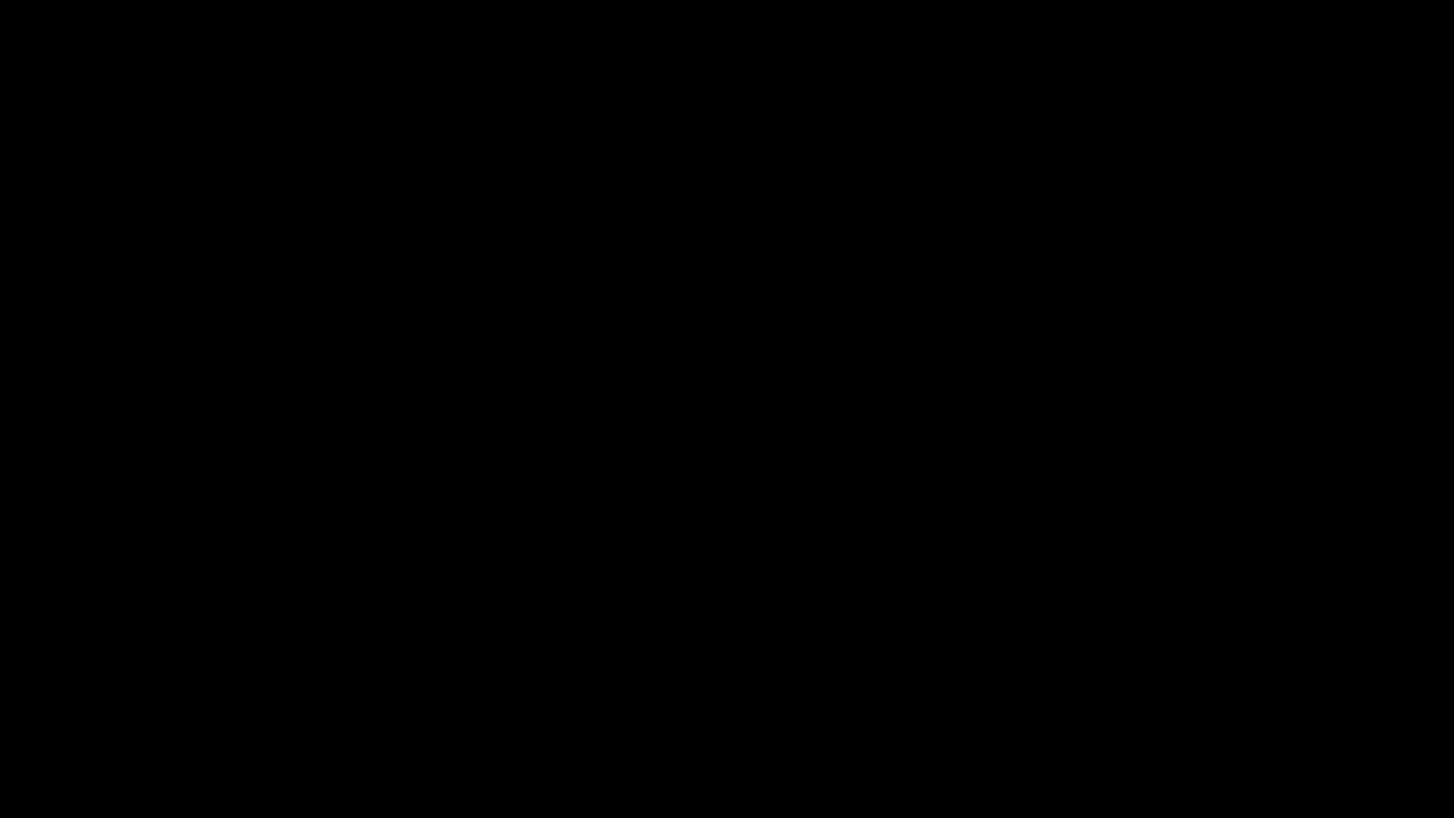